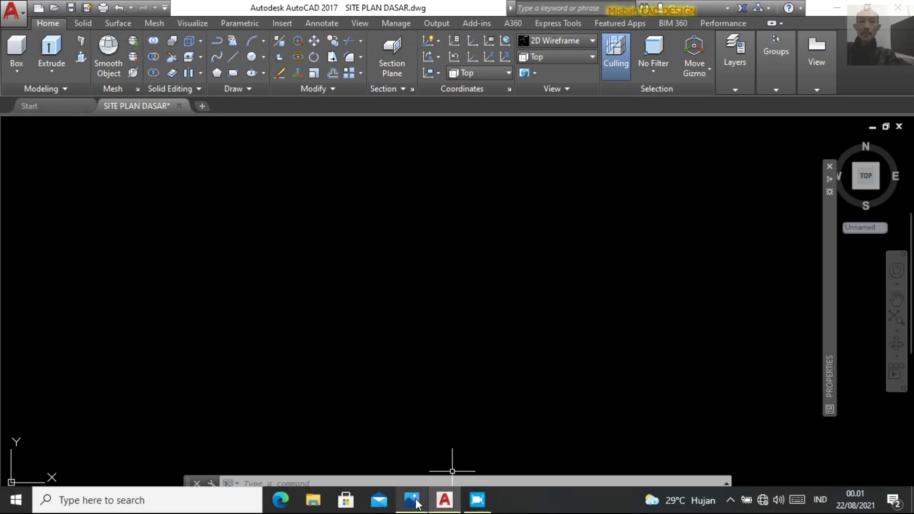
After checking the MS rod bracket reference, draw a Ø50 circle
left_click(412, 500)
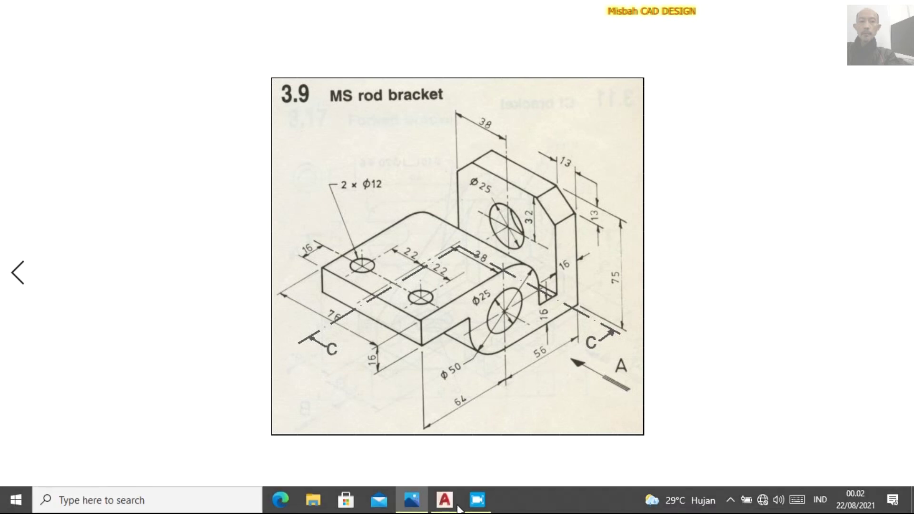
left_click(445, 500)
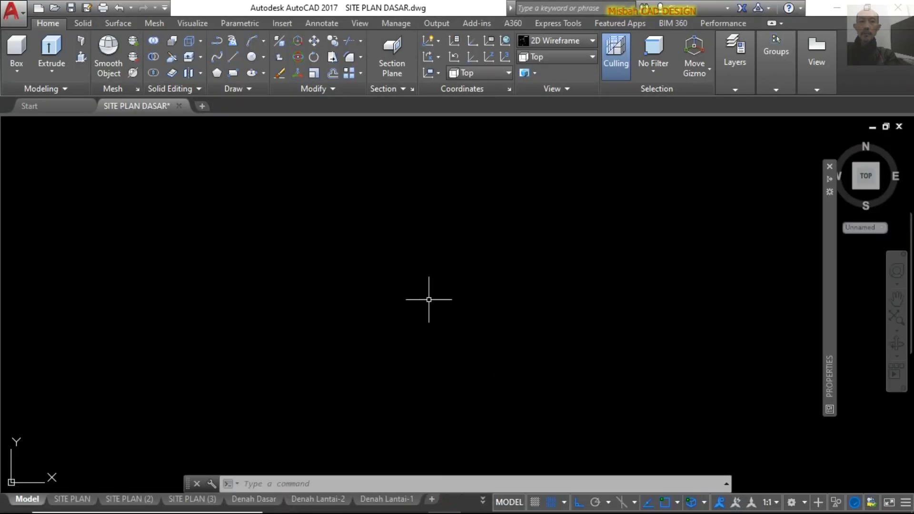
type("c")
key("Return")
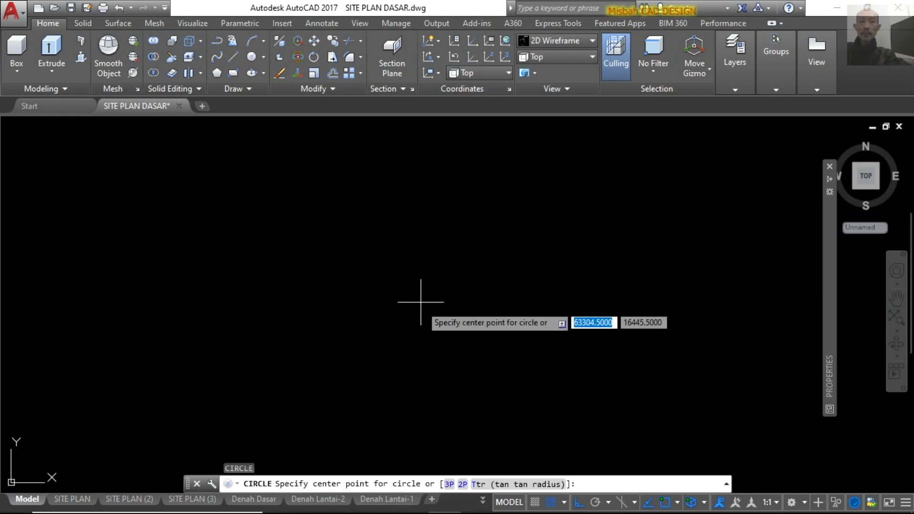
left_click(422, 309)
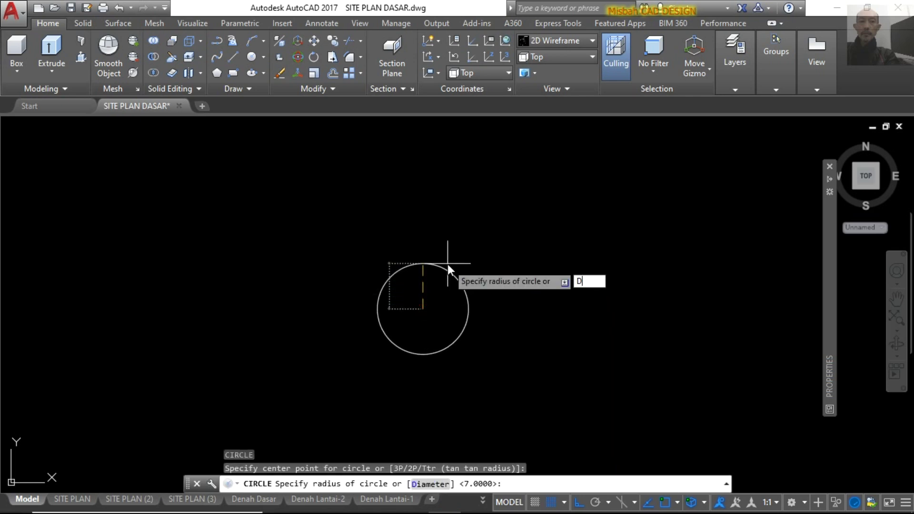
type("D")
key("Return")
type("50")
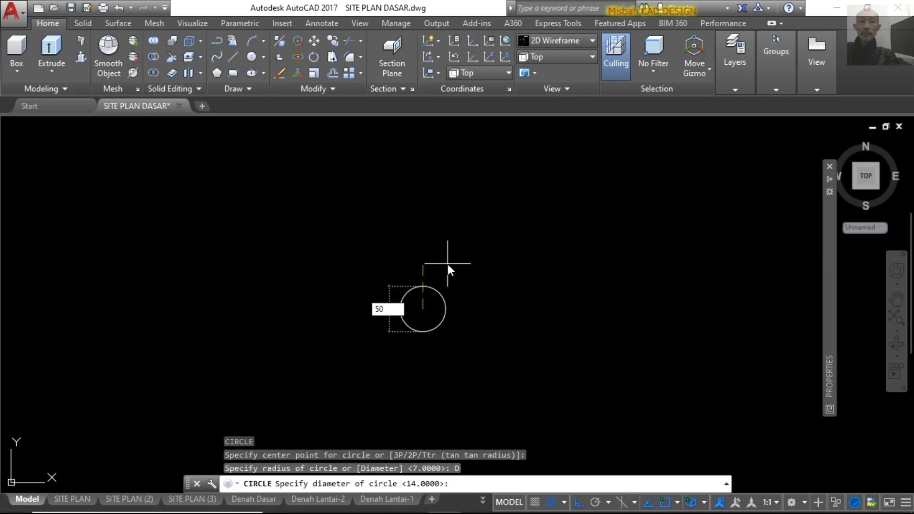
key("Return")
scroll(433, 299, "up", 4)
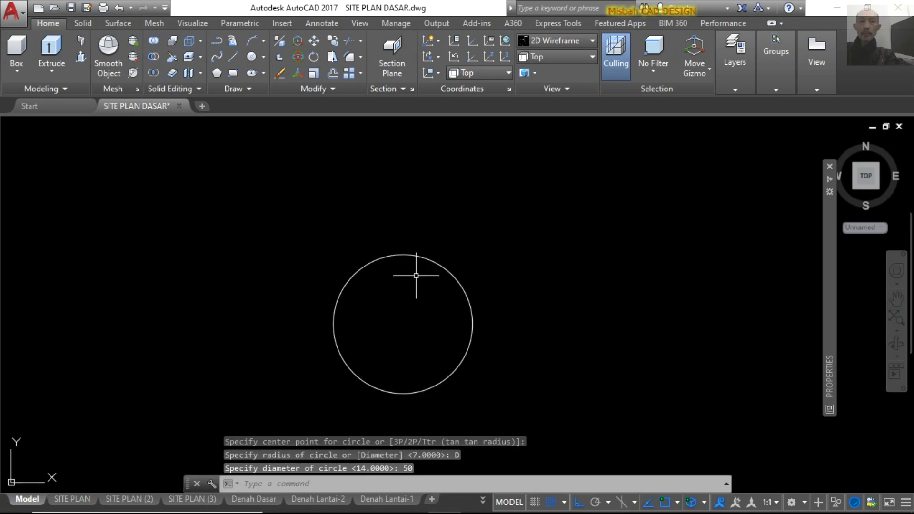
Draw a concentric Ø25 circle at the same centre
key("Return")
left_click(402, 323)
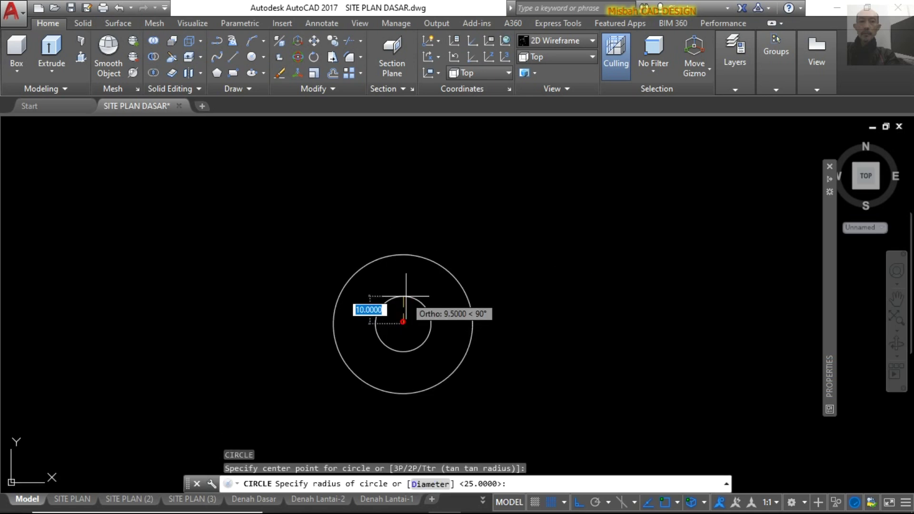
type("D")
key("Return")
type("25")
key("Return")
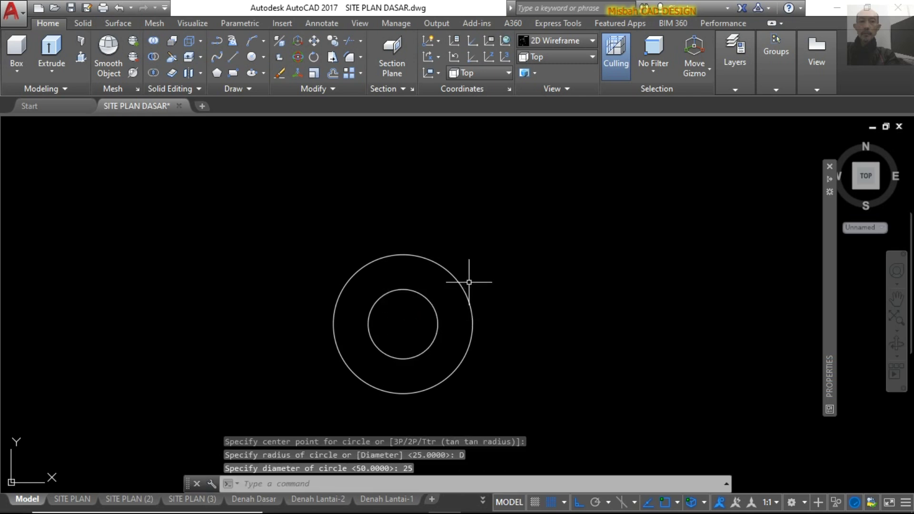
From the big circle's bottom, draw the 56 base, 75-tall upright and 16-wide arm top
key("Return")
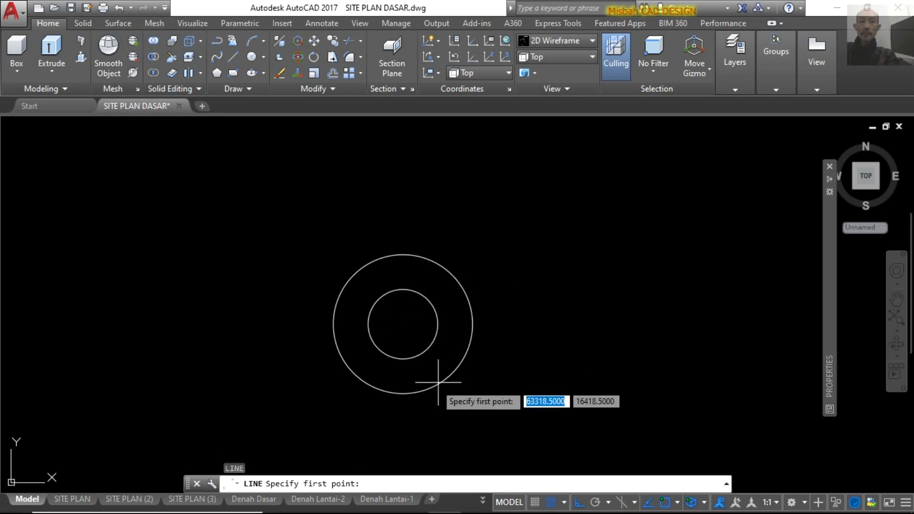
left_click(408, 394)
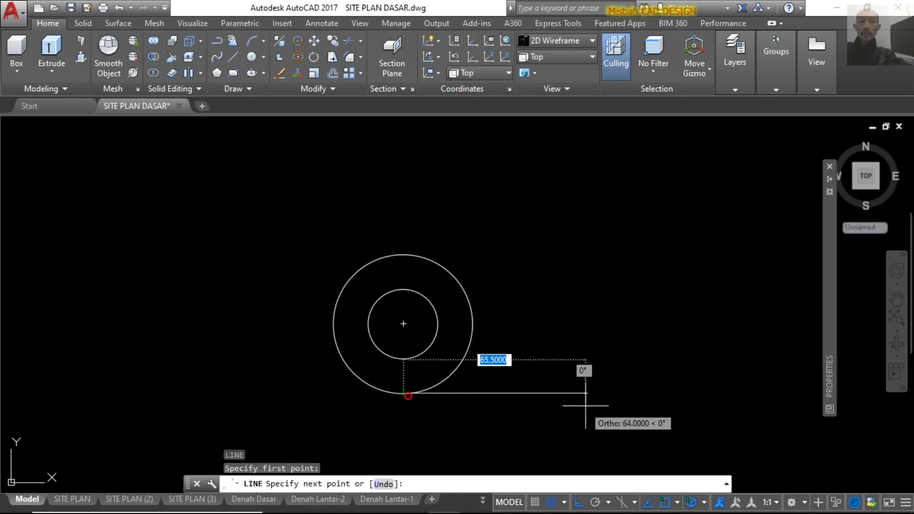
type("56")
key("Return")
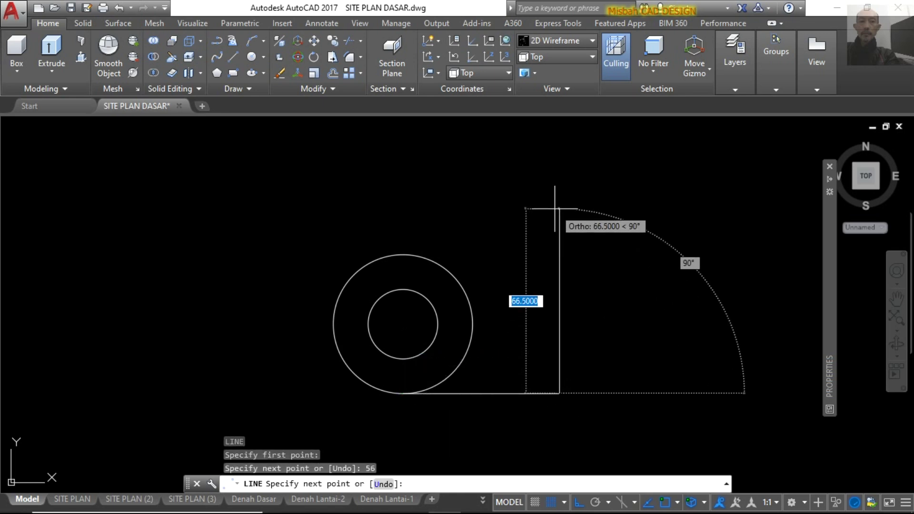
type("75")
key("Return")
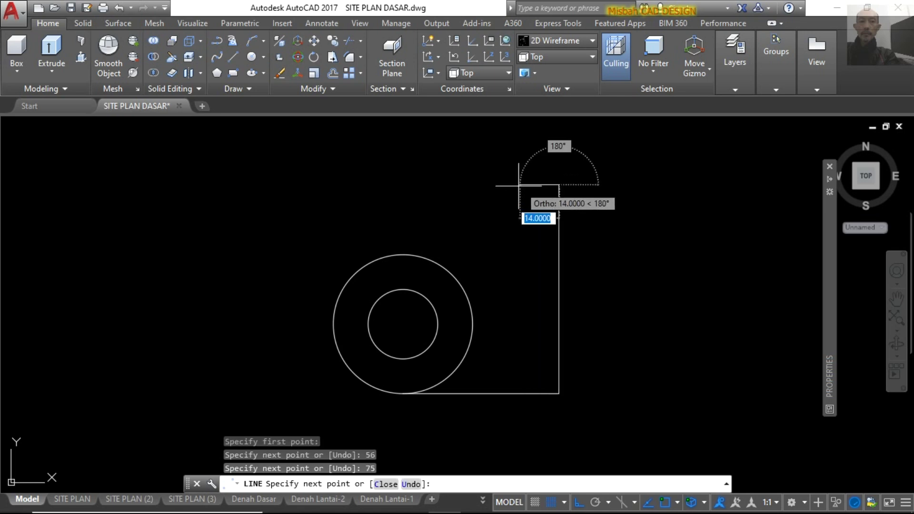
type("16")
key("Return")
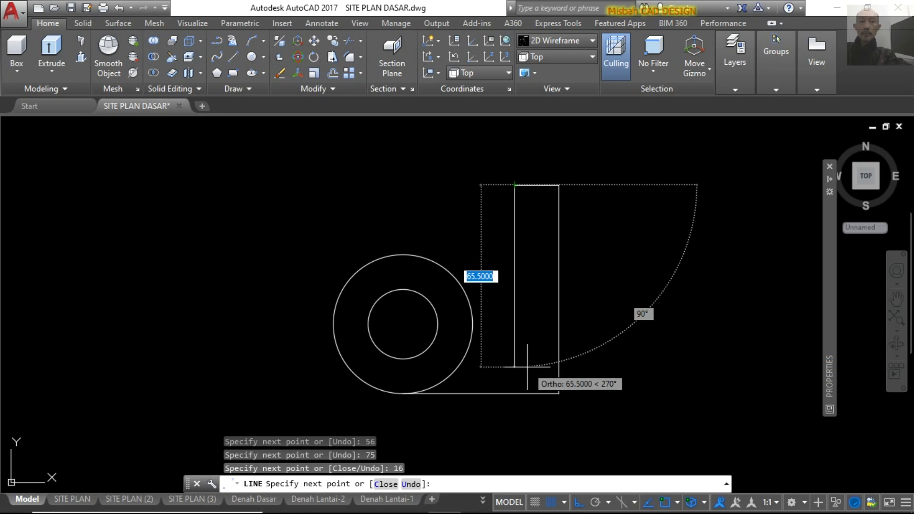
key("Return")
type("O")
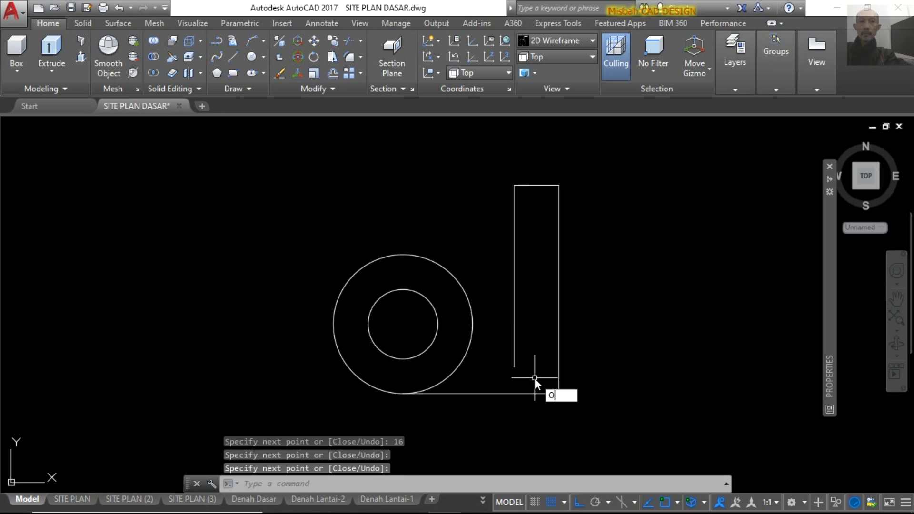
Offset the base line 16 units upward
key("Return")
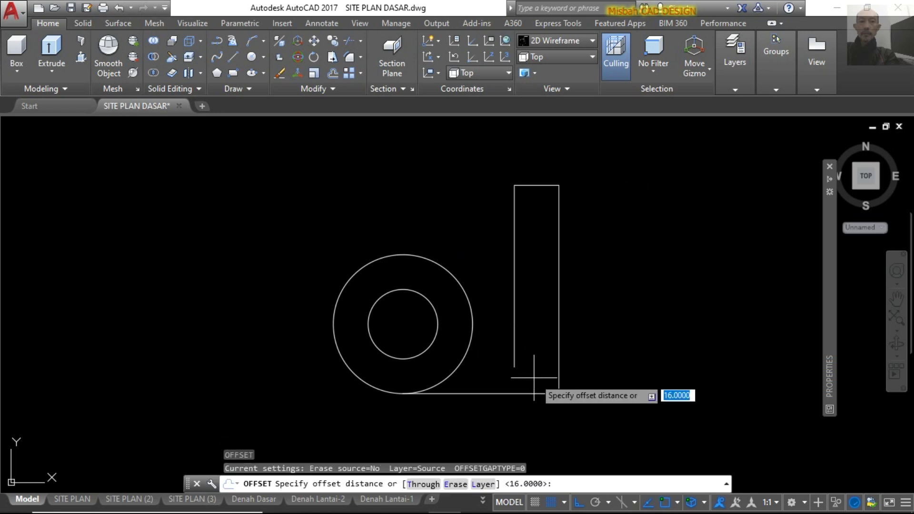
key("Return")
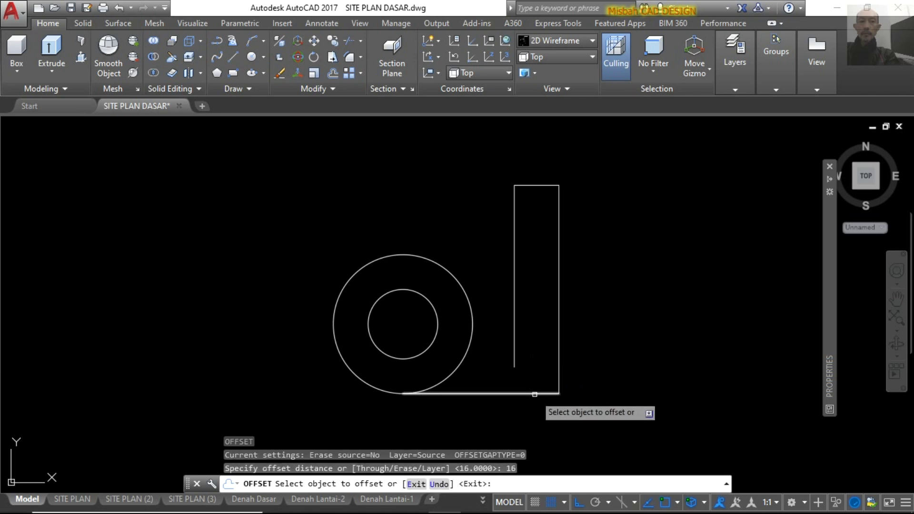
left_click(535, 393)
left_click(531, 367)
right_click(532, 366)
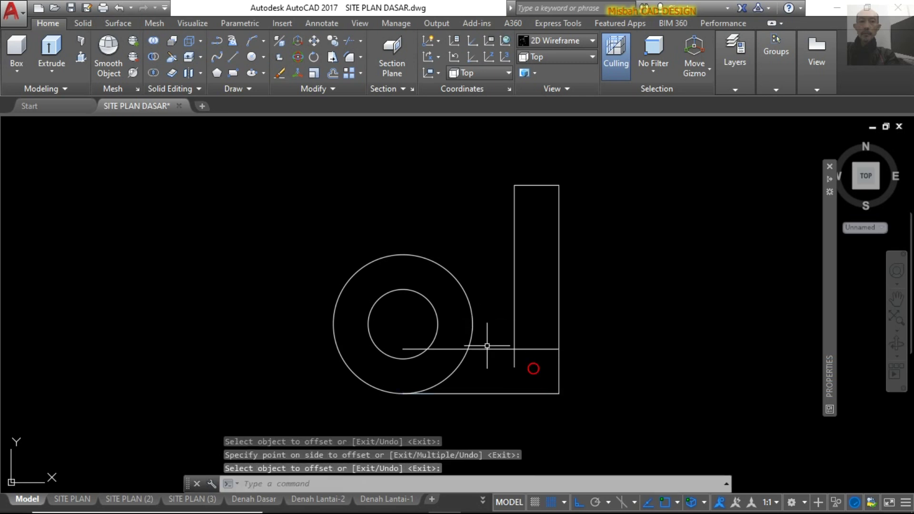
type("TR")
key("Return")
scroll(535, 367, "up", 3)
Trim the line overshoots around the arm using a crossing selection of cutting edges
left_click(537, 369)
left_click(471, 305)
key("Return")
left_click(509, 307)
left_click(498, 334)
left_click(518, 367)
left_click(457, 339)
key("Return")
Draw a line from the circle's right quadrant down to the inner step
type("l")
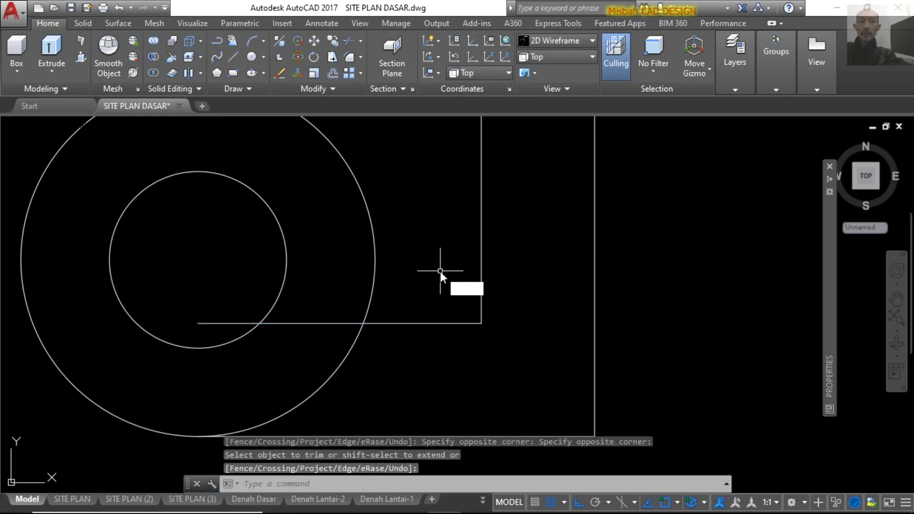
key("Return")
left_click(375, 258)
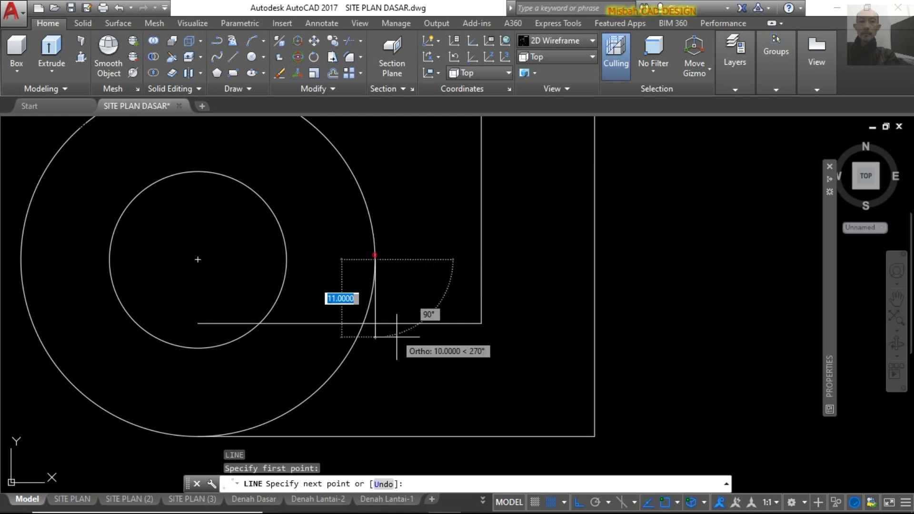
left_click(407, 376)
key("Return")
type("TR")
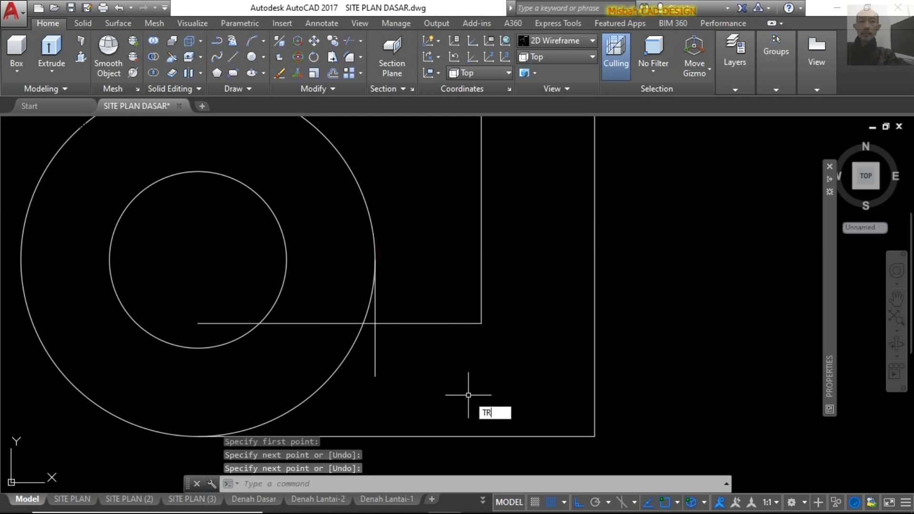
Trim the overshoot past the corner and the vertical piece below it
key("Return")
left_click(424, 373)
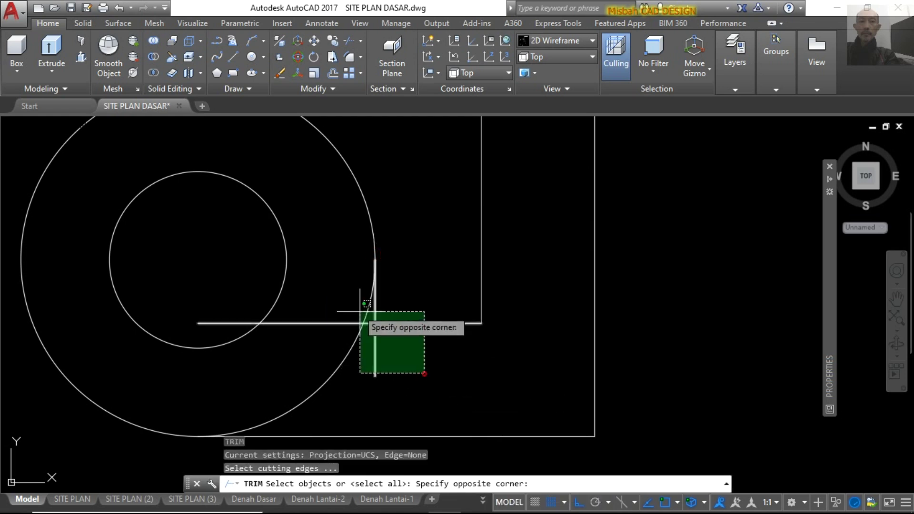
left_click(361, 312)
right_click(350, 280)
left_click(332, 325)
left_click(378, 357)
scroll(372, 330, "up", 2)
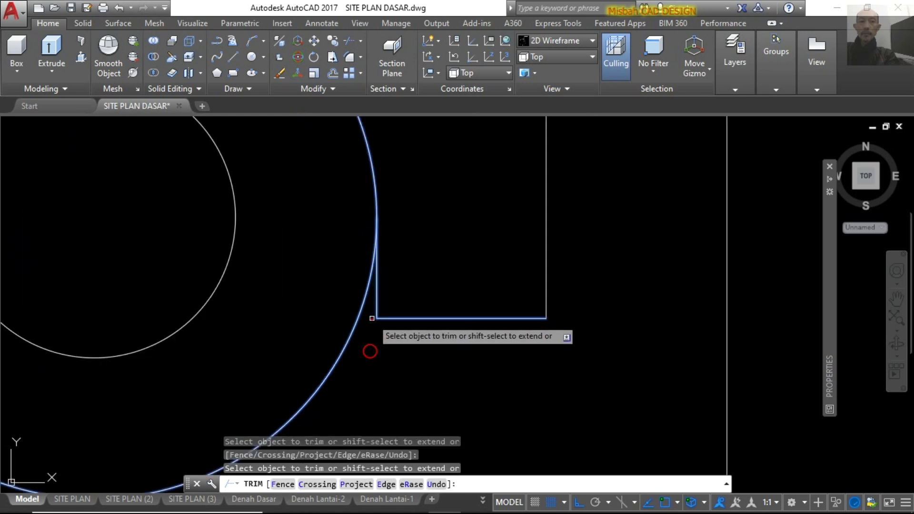
scroll(370, 351, "down", 5)
key("Return")
Trim away the outer circle's lower-right arc
type("tr")
key("Return")
key("Return")
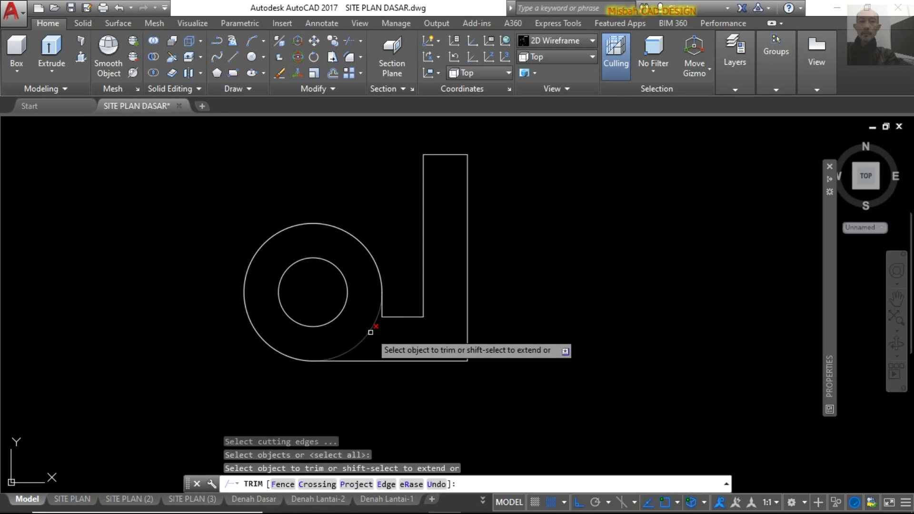
left_click(371, 332)
key("Return")
scroll(537, 327, "down", 3)
scroll(409, 261, "up", 3)
type("L")
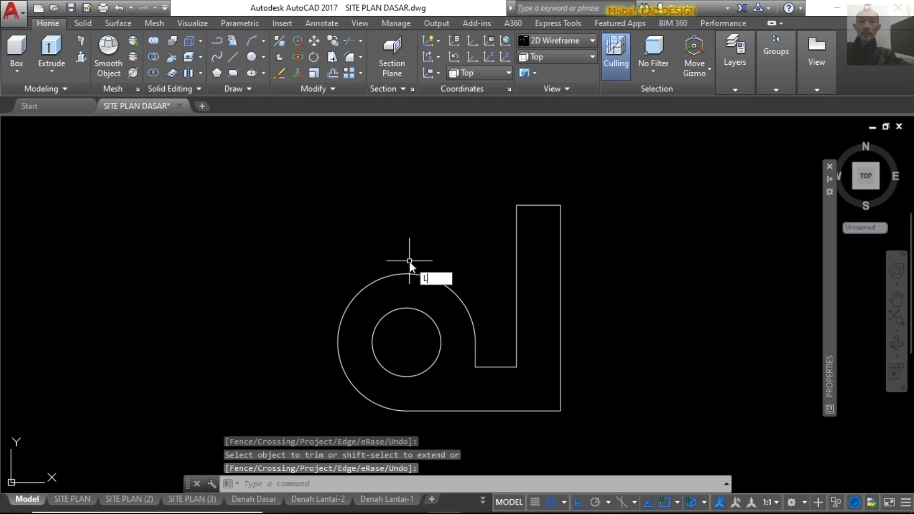
key("Return")
From the outer arc's top, draw the left arm: 64 leftward, 19 down, back to the arc
left_click(406, 273)
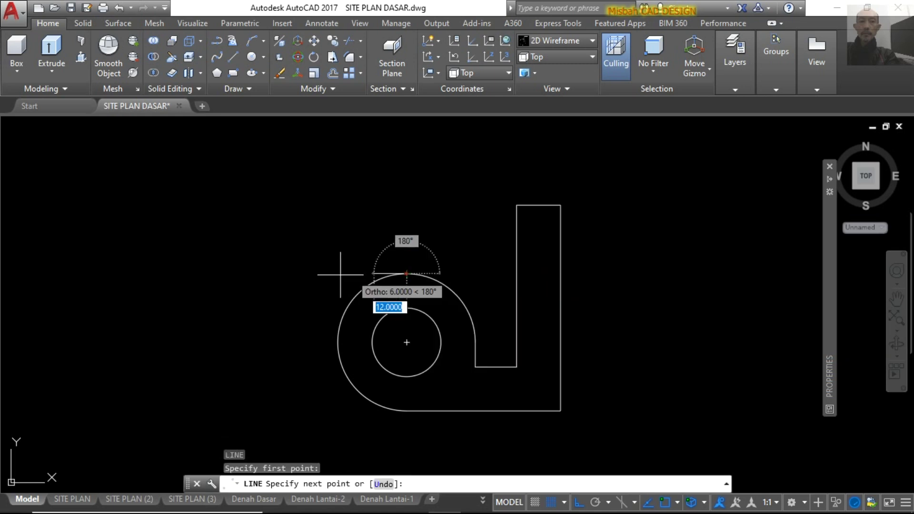
type("64")
key("Return")
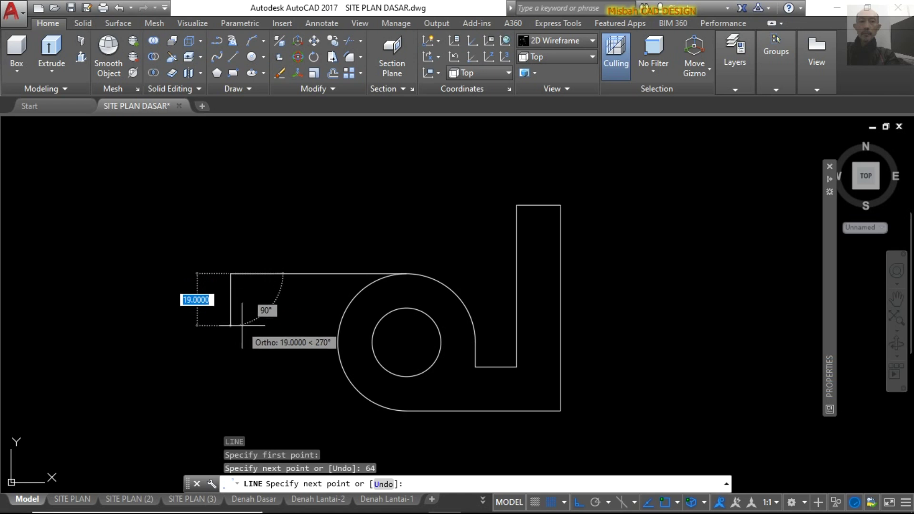
type("19")
key("Return")
key("Return")
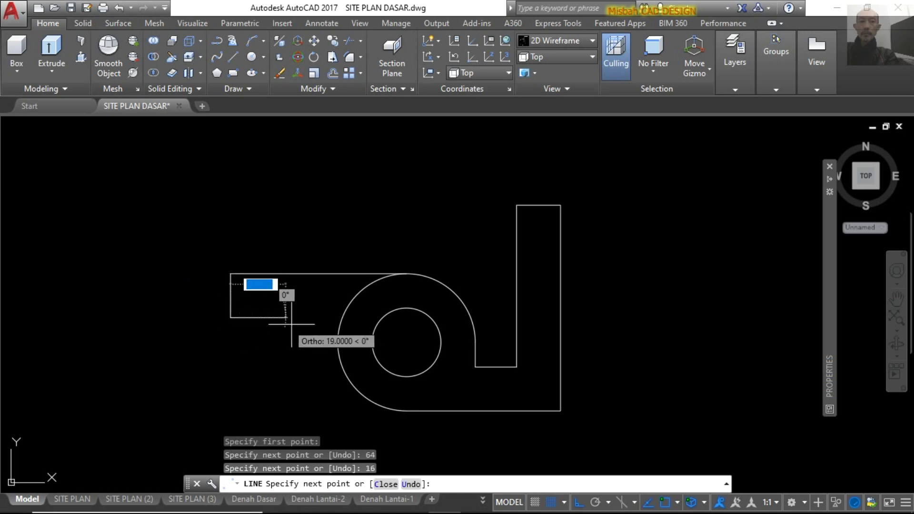
scroll(335, 320, "up", 4)
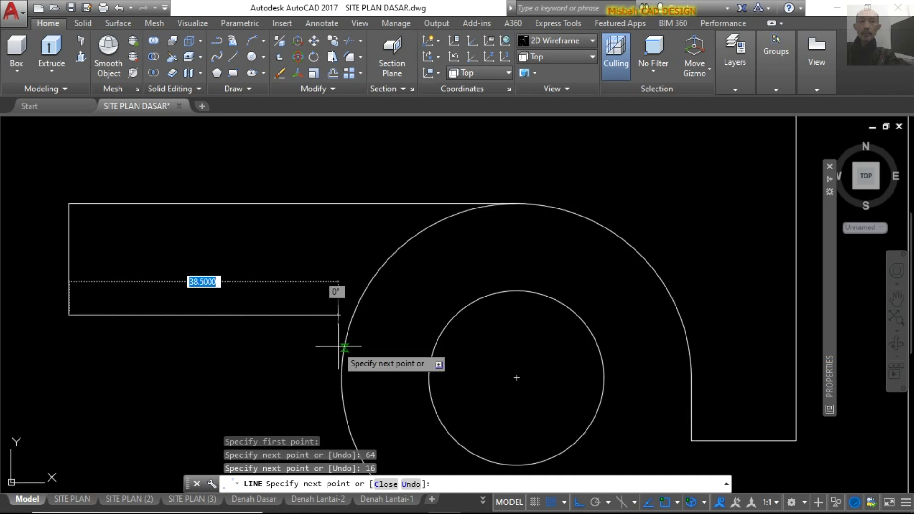
left_click(401, 315)
key("Return")
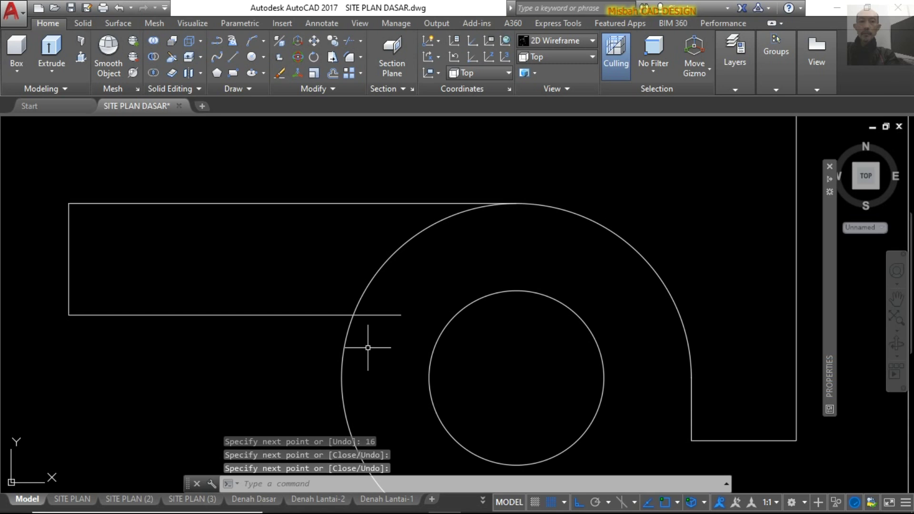
Draw a vertical line up from the big circle's left quadrant past the arm
key("Return")
left_click(344, 378)
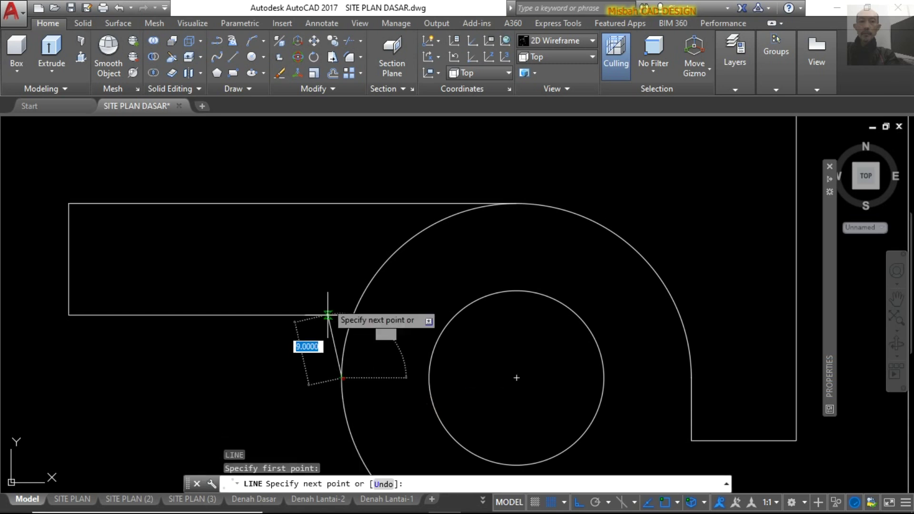
left_click(325, 256)
key("Return")
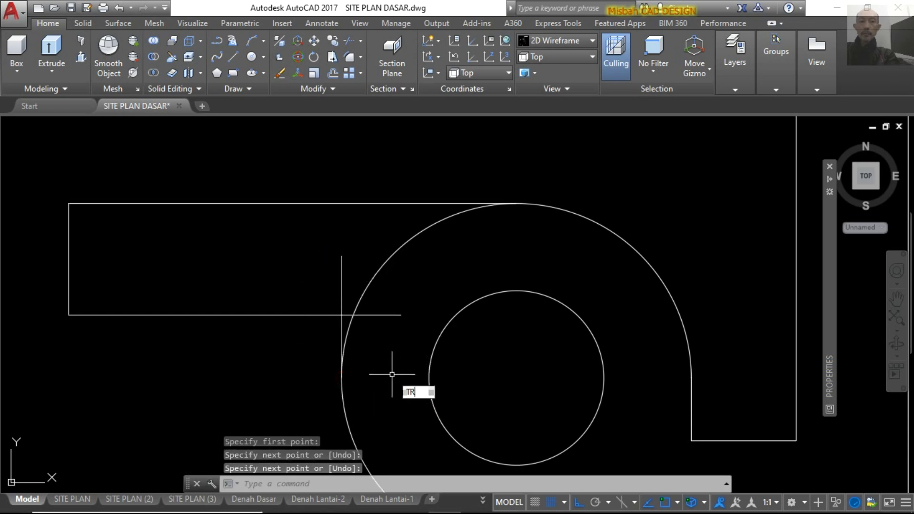
Trim the arm's bottom line, the circle's upper-left arc and the leftover line stubs
key("Return")
key("Return")
left_click(398, 348)
left_click(374, 307)
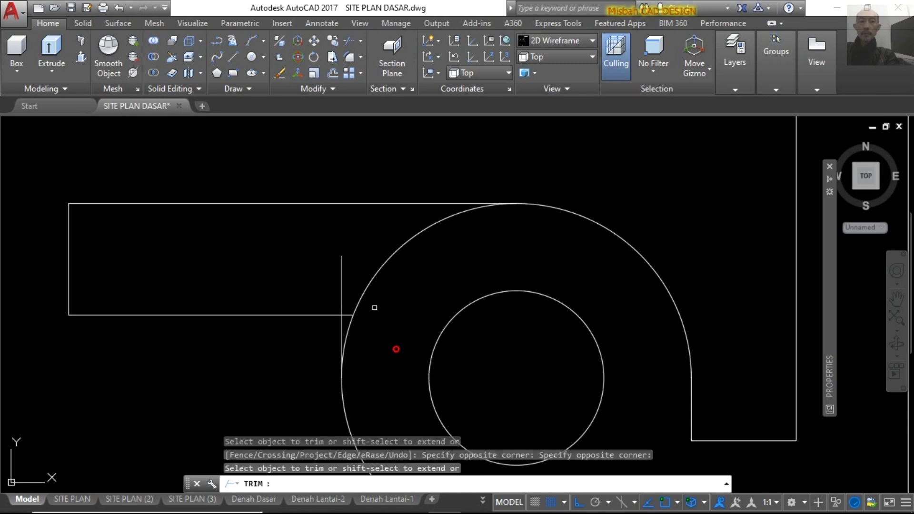
left_click(373, 266)
left_click(341, 265)
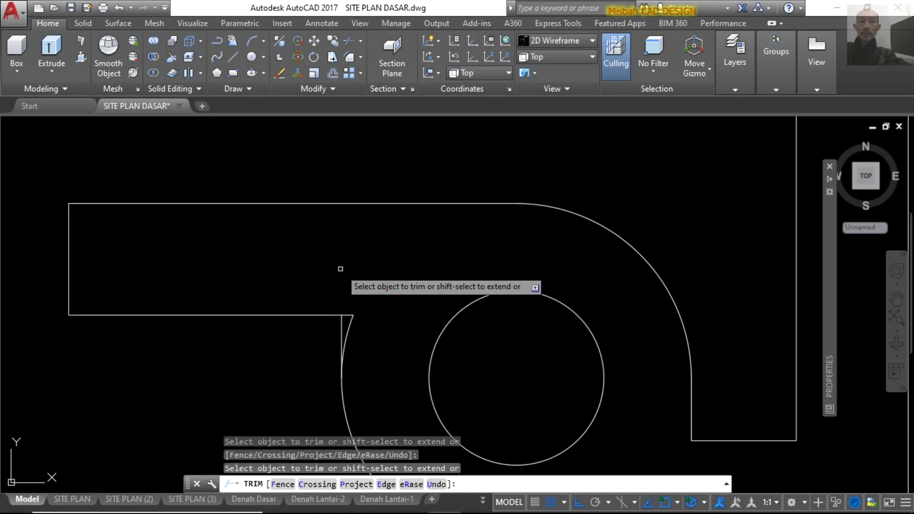
left_click(339, 268)
scroll(339, 268, "up", 2)
left_click(339, 293)
left_click(367, 341)
scroll(367, 341, "down", 5)
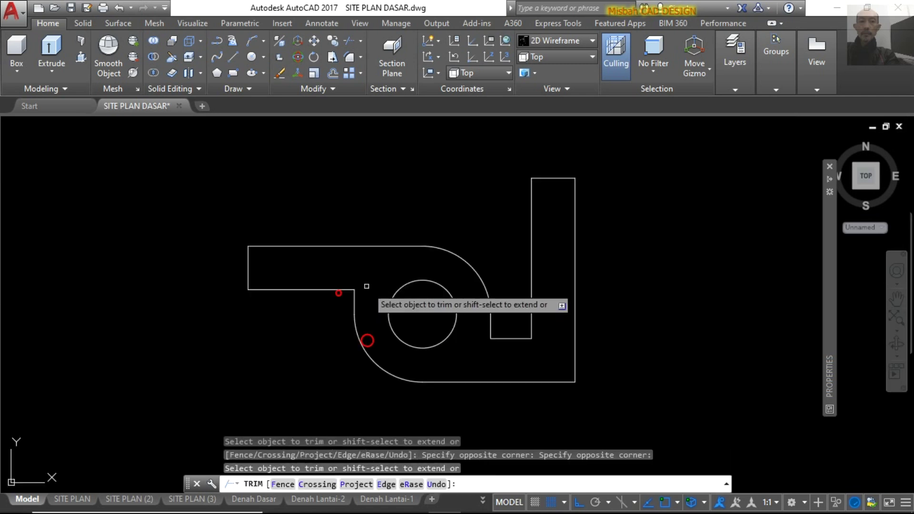
key("Return")
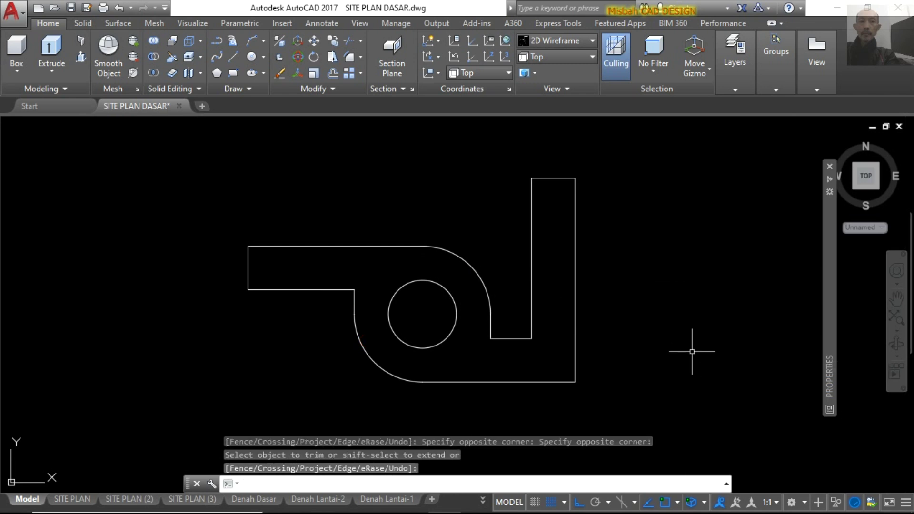
JOIN all twelve window-selected outline pieces into one polyline and confirm it
type("J")
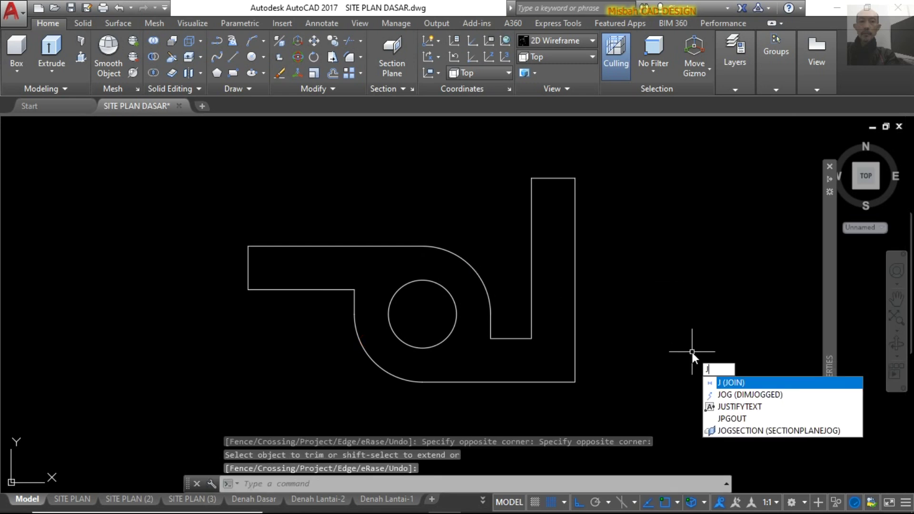
key("Return")
left_click(662, 411)
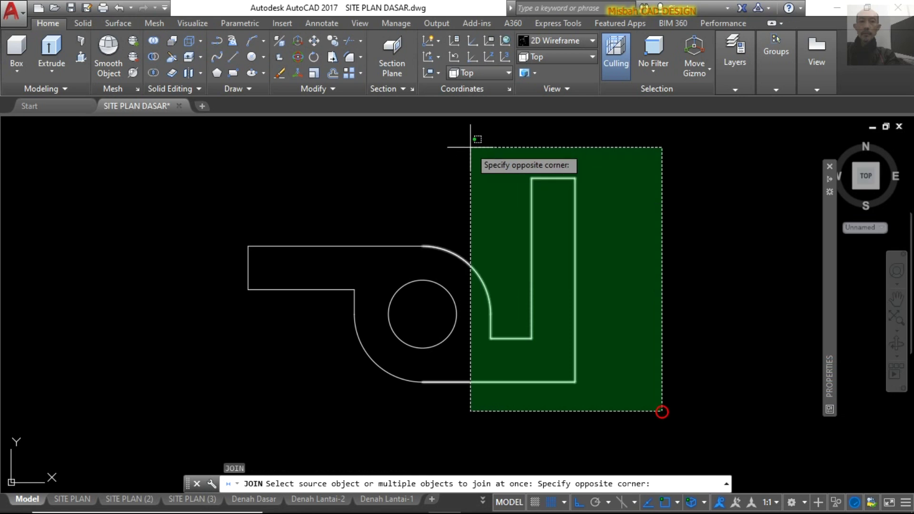
left_click(470, 147)
left_click(374, 381)
left_click(189, 214)
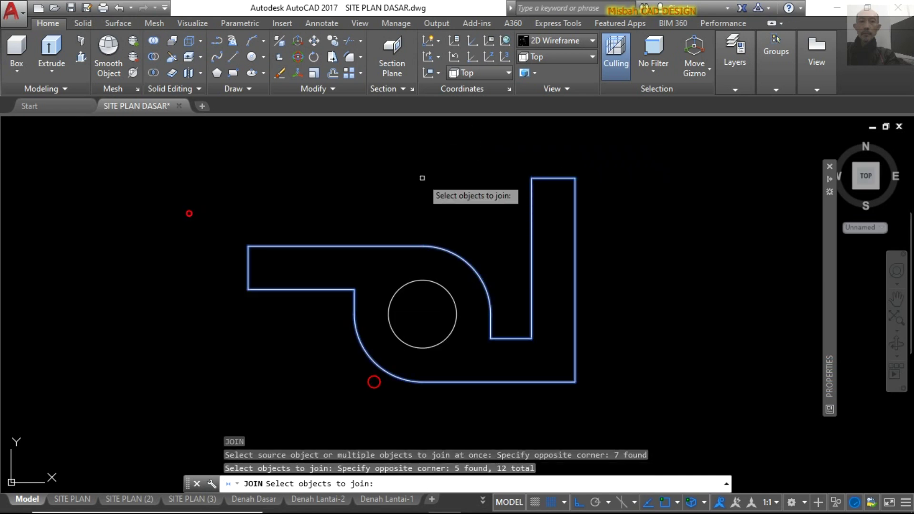
key("Return")
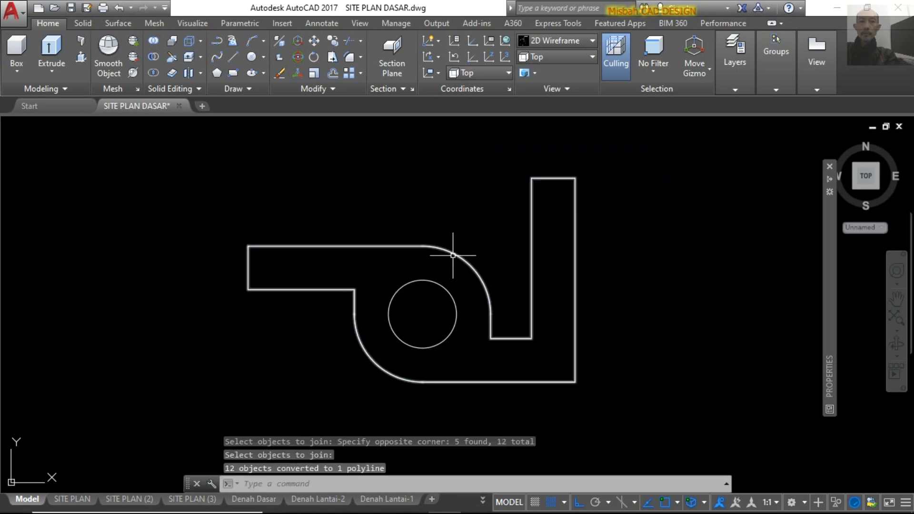
left_click(444, 249)
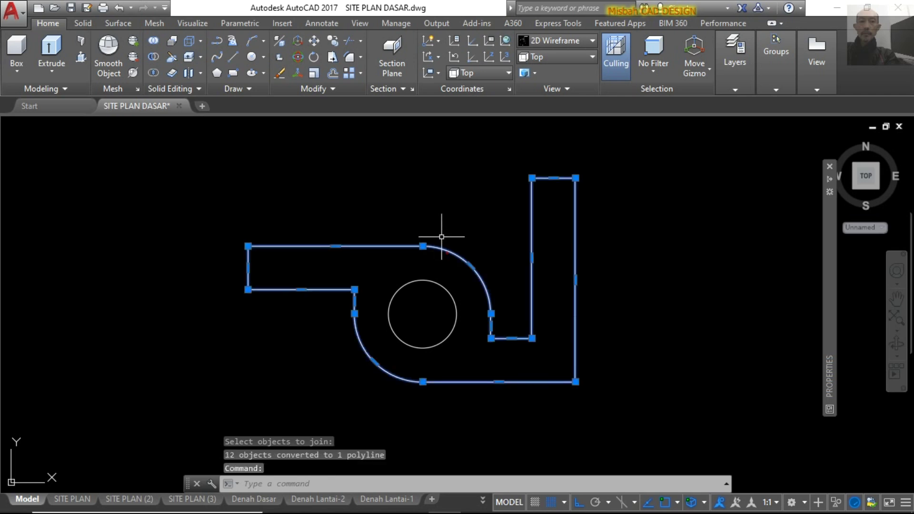
key("Escape")
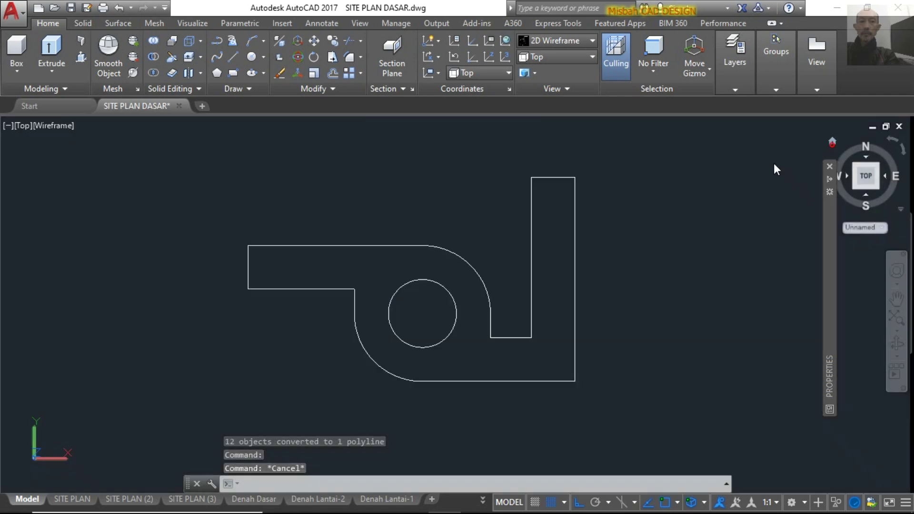
scroll(450, 396, "up", 2)
In a 3D view, rotate the profile and bore circle 90° about the X axis
scroll(450, 396, "up", 2)
mouse_move(429, 347)
middle_mouse_down("shift")
mouse_move(421, 317)
mouse_move(449, 357)
middle_mouse_up("shift")
scroll(434, 316, "up", 2)
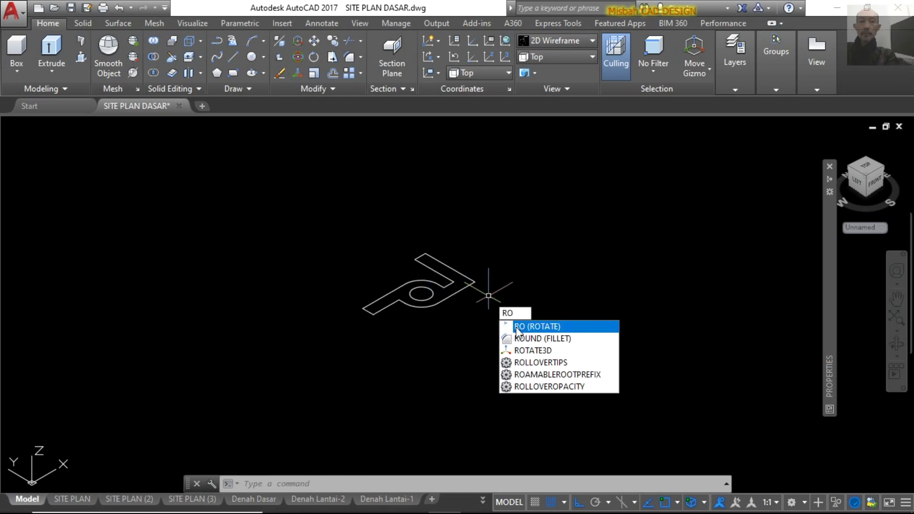
key("Down")
key("Down")
key("Return")
key("Return")
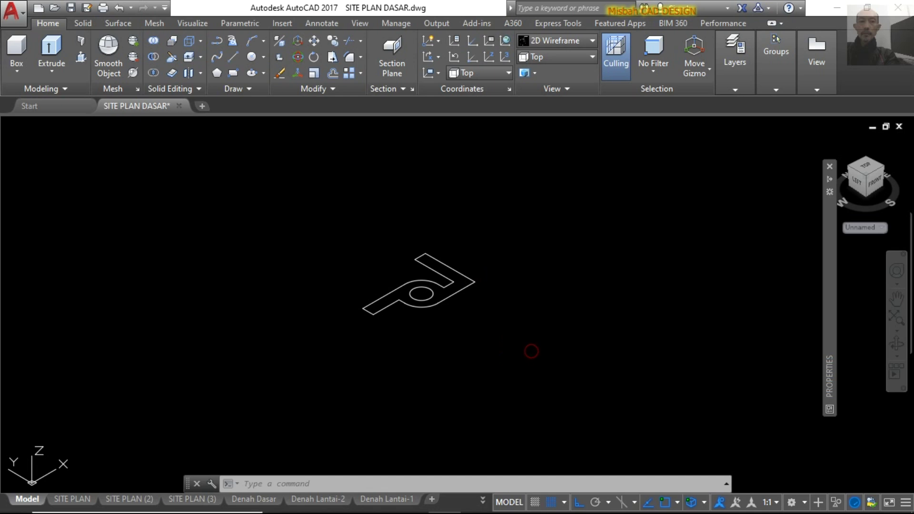
left_click(522, 352)
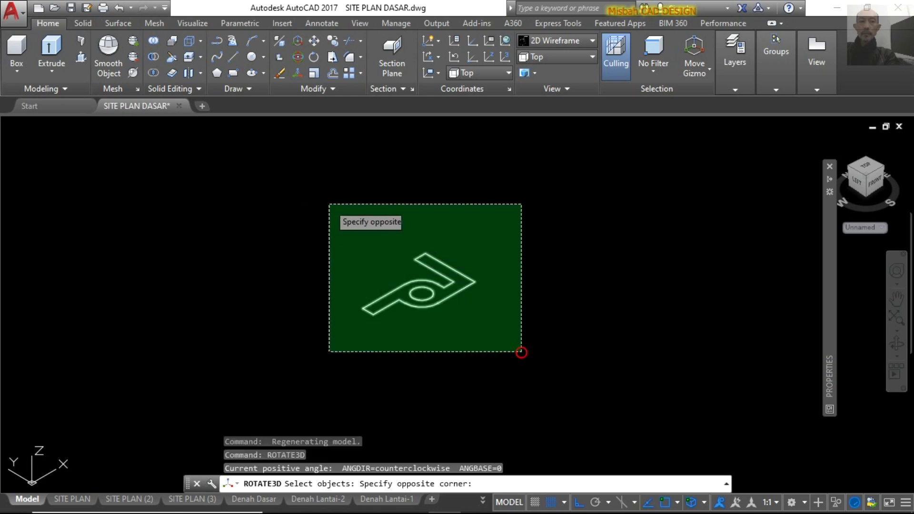
left_click(329, 204)
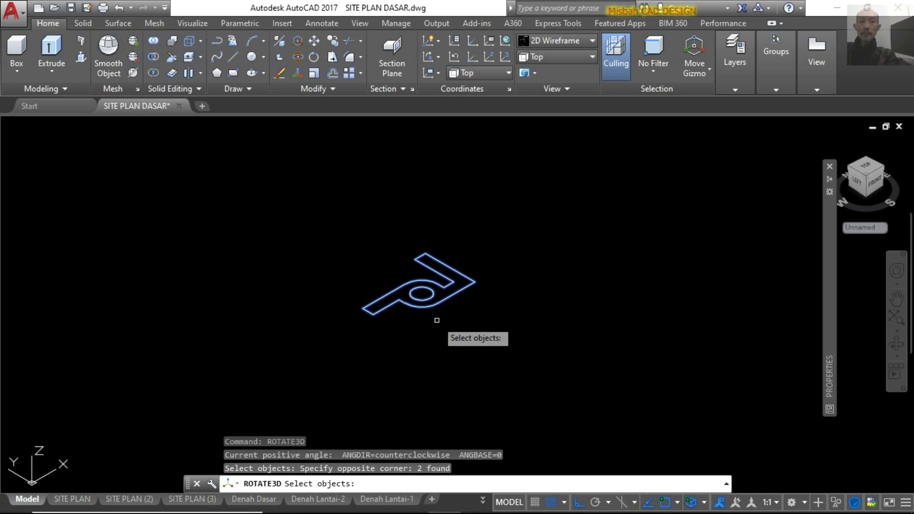
key("Return")
type("X")
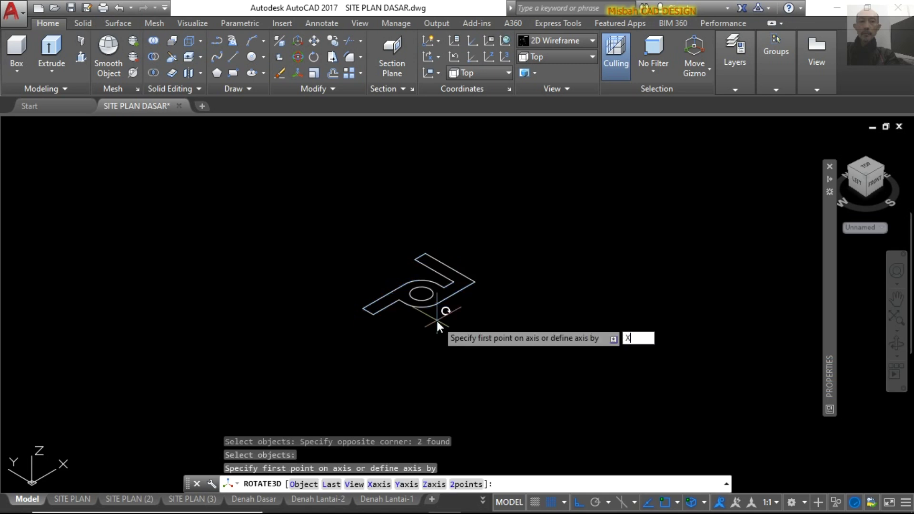
key("Return")
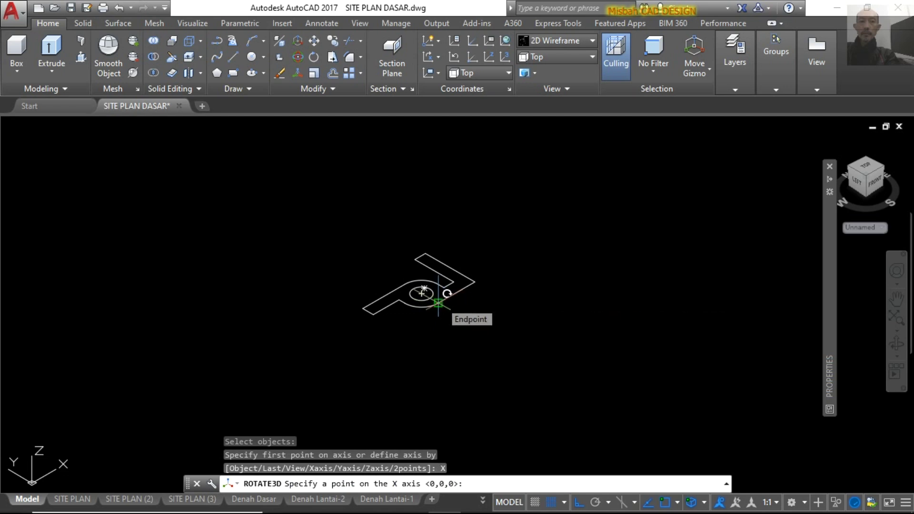
left_click(439, 303)
type("90")
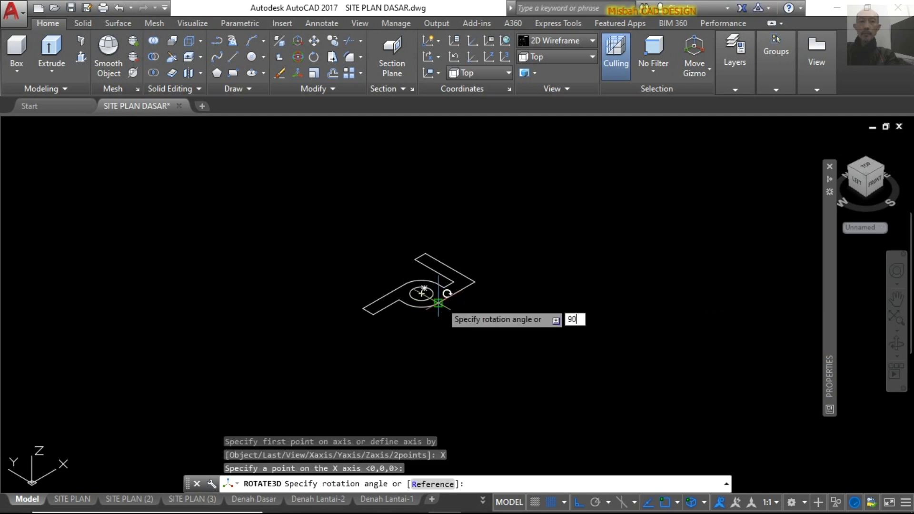
key("Return")
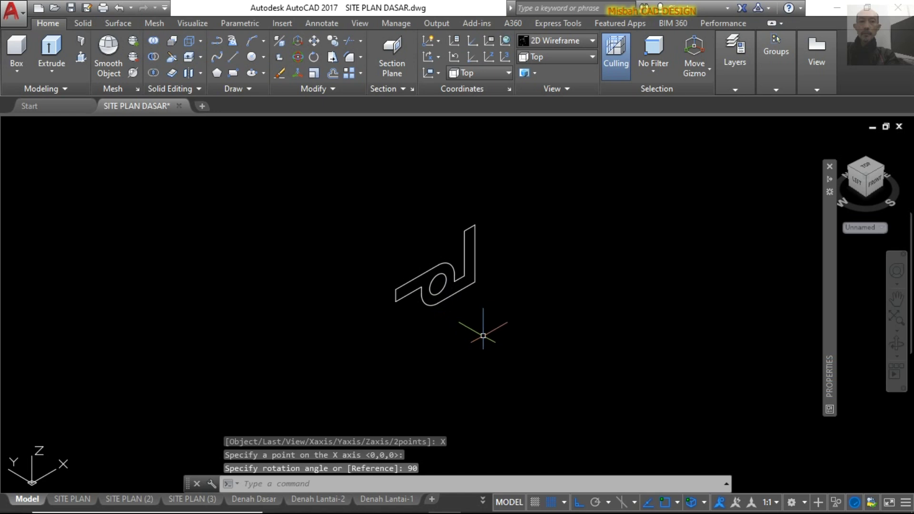
Compare the upright profile against the MS rod bracket reference image
scroll(483, 336, "down", 2)
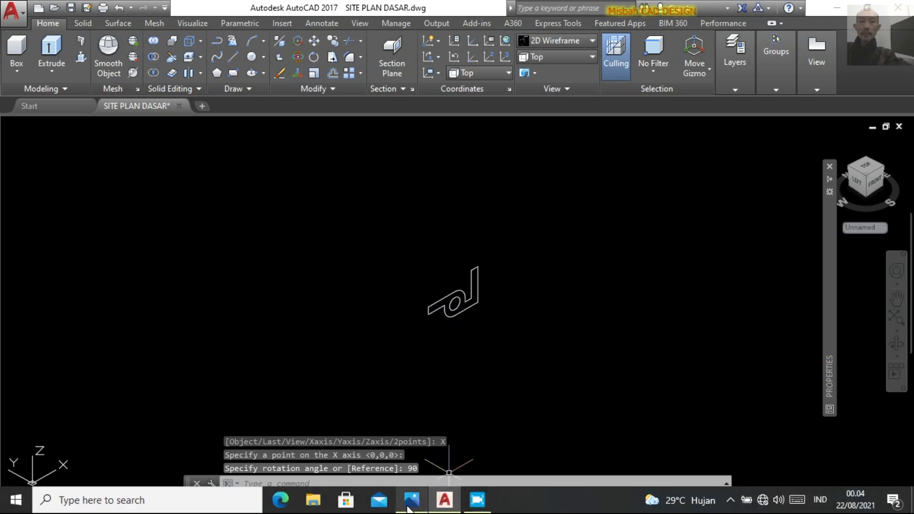
mouse_move(412, 500)
left_click(441, 431)
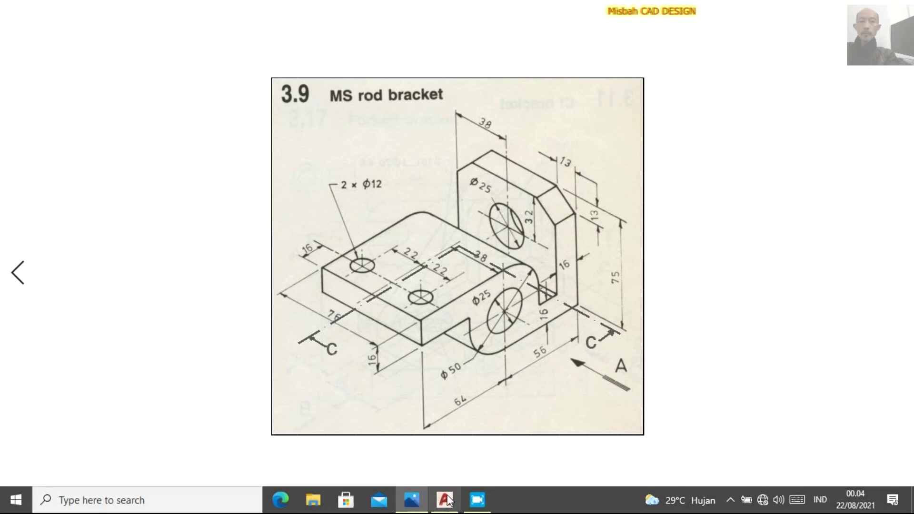
left_click(445, 500)
type("EXT")
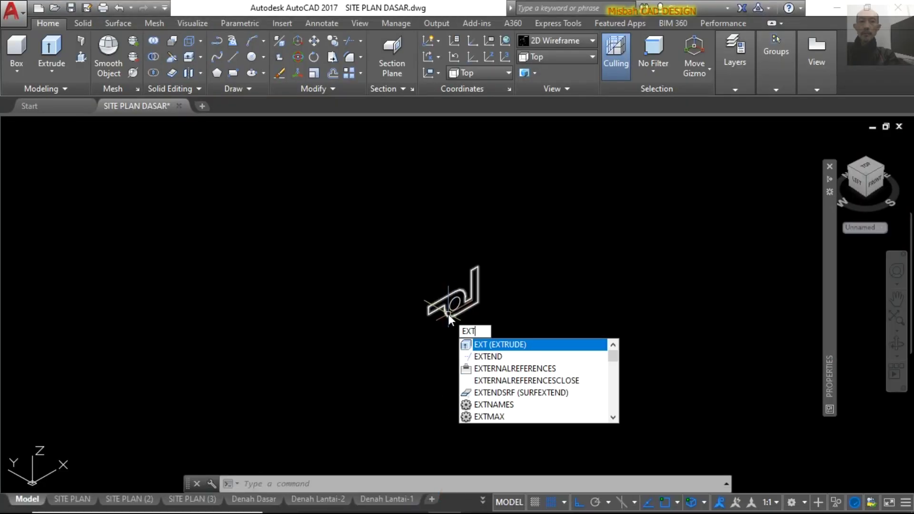
Extrude the window-selected bracket profile and Ø25 bore circle to a height of 76
key("Return")
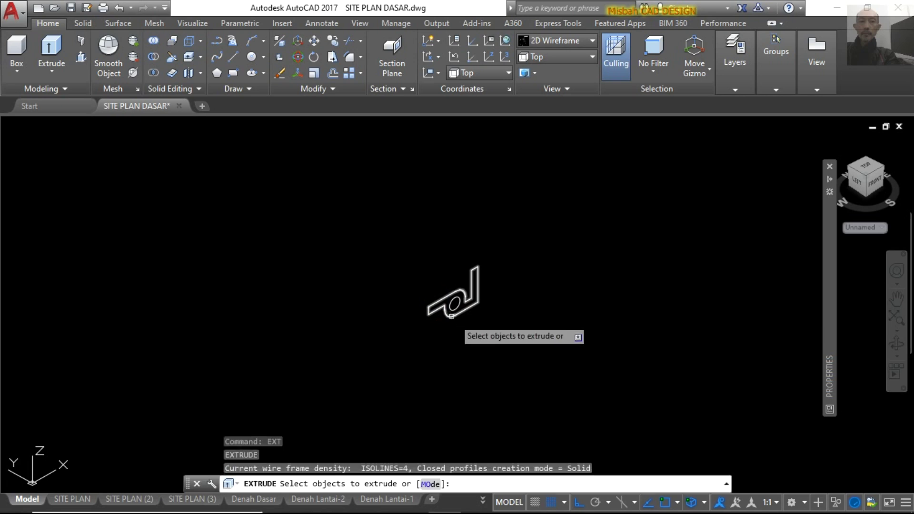
left_click(498, 325)
left_click(406, 239)
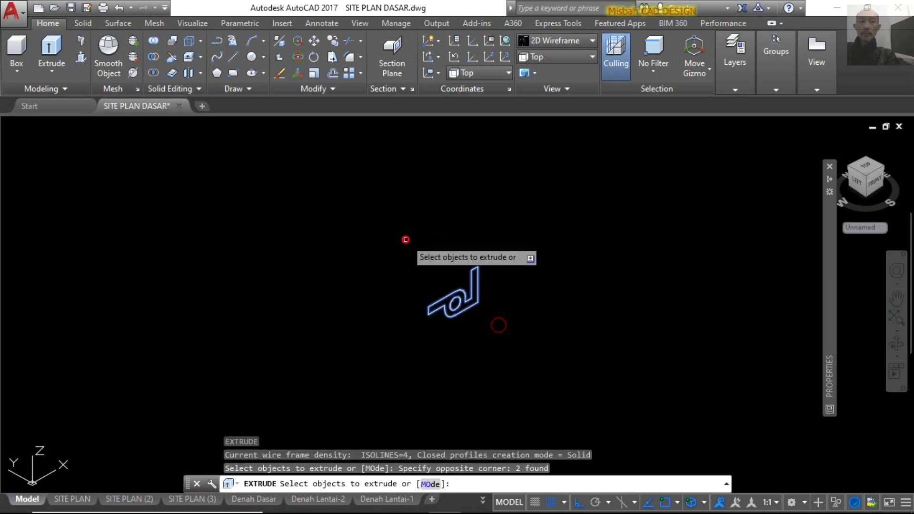
middle_click_drag(412, 250, 408, 241, "shift")
key("Return")
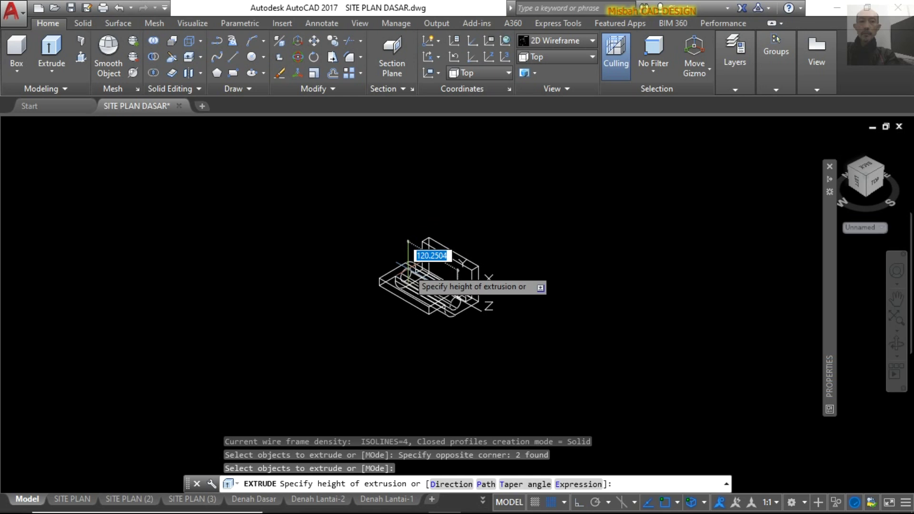
key("Return")
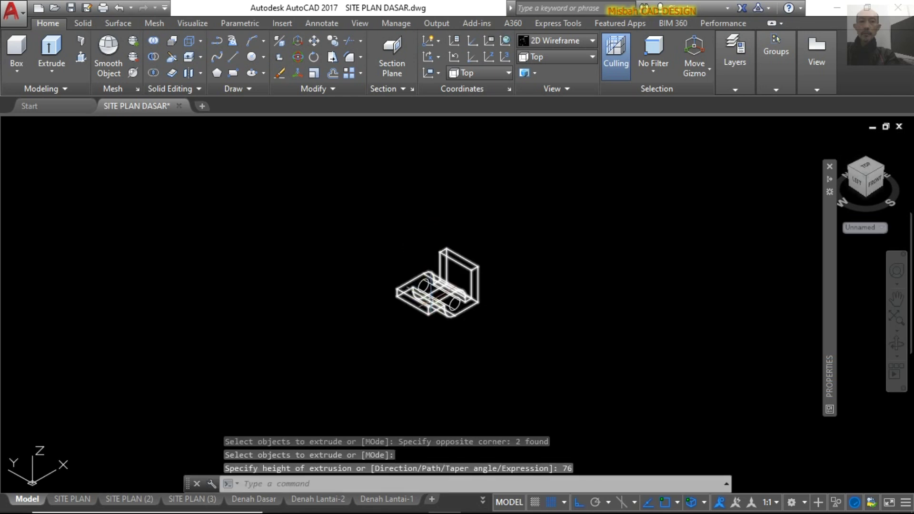
scroll(432, 308, "up", 3)
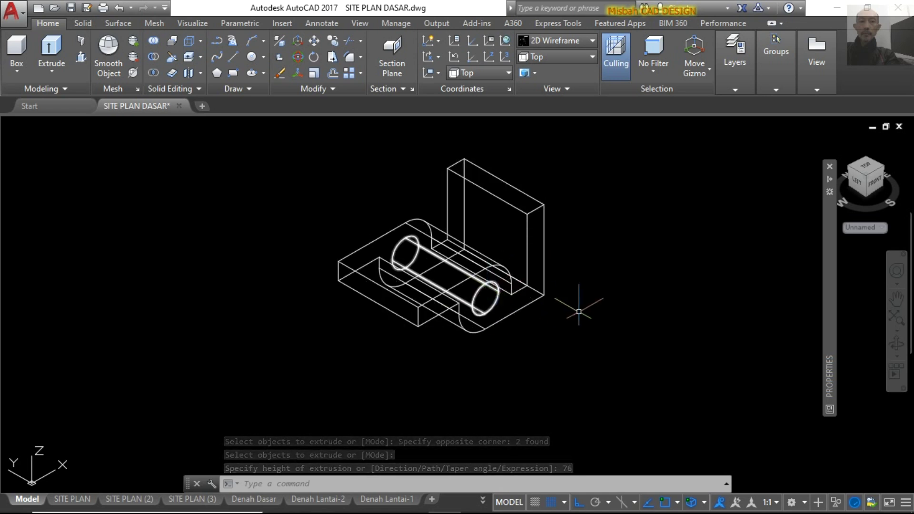
Subtract the bore cylinder from the L-shaped bracket solid
type("su")
key("Return")
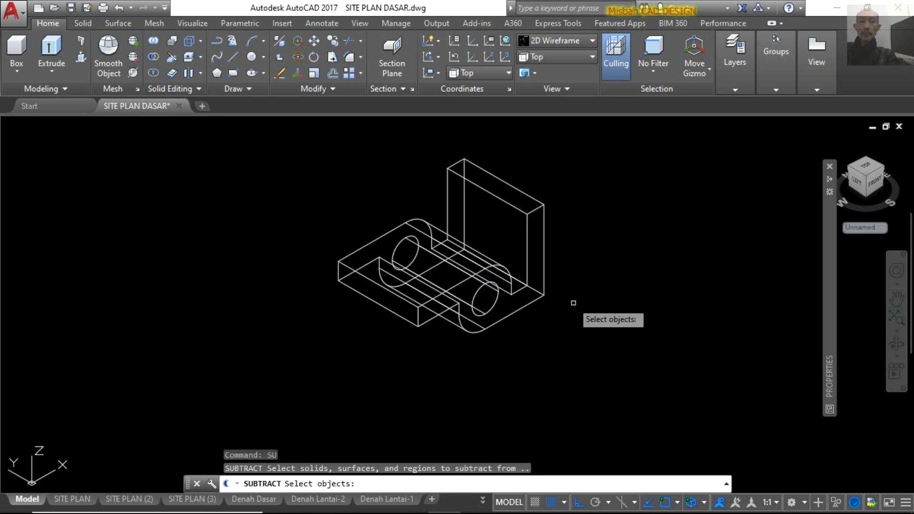
left_click(526, 258)
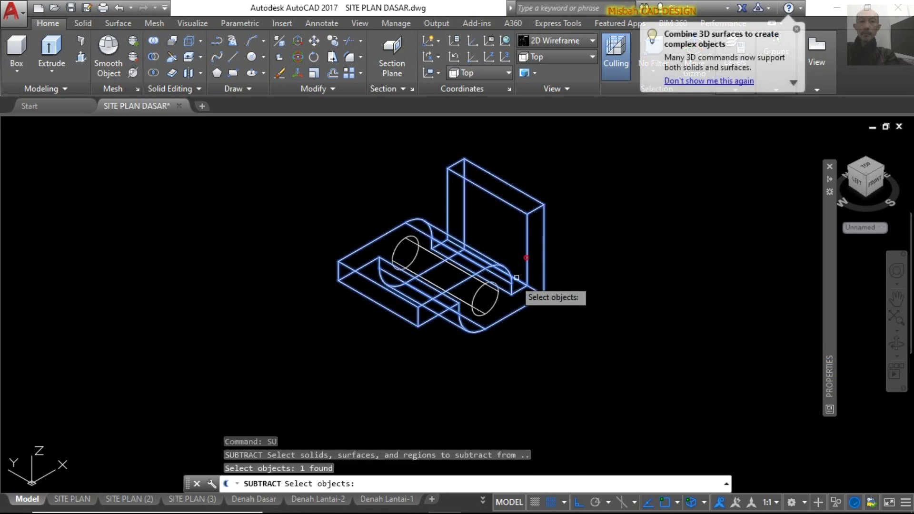
key("Return")
left_click(478, 291)
key("Return")
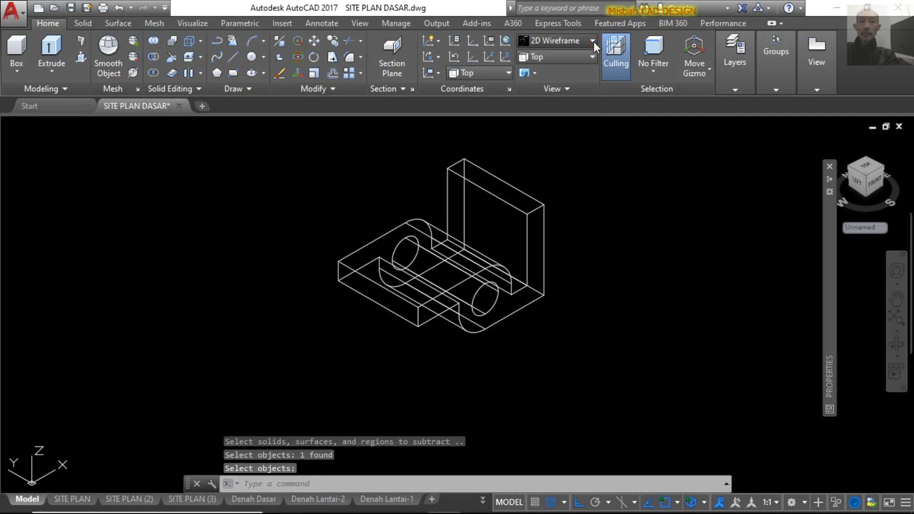
key("Return")
Inspect the bore in a shaded view, then switch back to 2D Wireframe
left_click(712, 71)
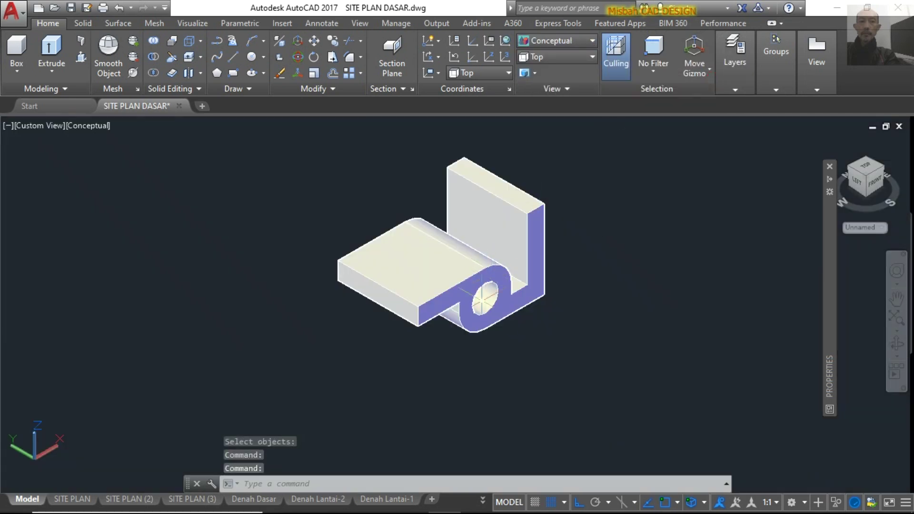
scroll(568, 304, "up", 1)
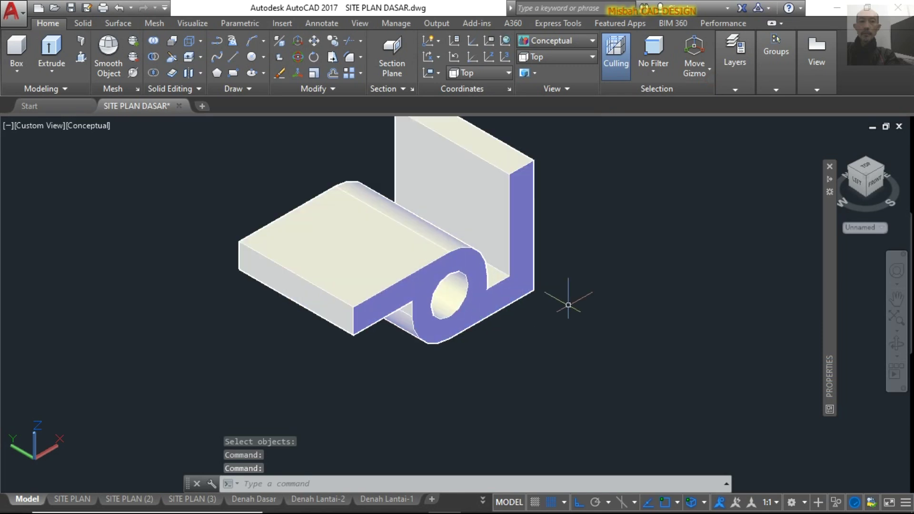
scroll(568, 305, "down", 1)
scroll(569, 281, "up", 2)
scroll(569, 274, "up", 1)
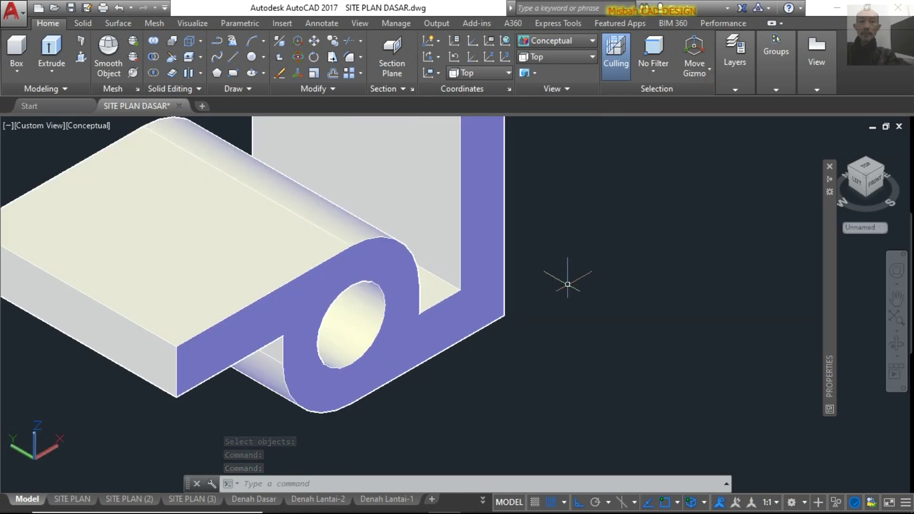
scroll(568, 276, "down", 2)
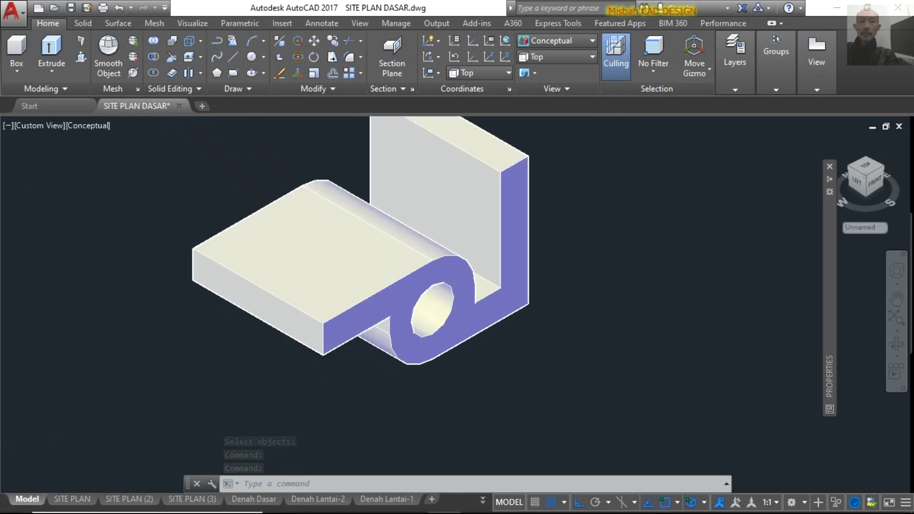
left_click(592, 40)
left_click(552, 61)
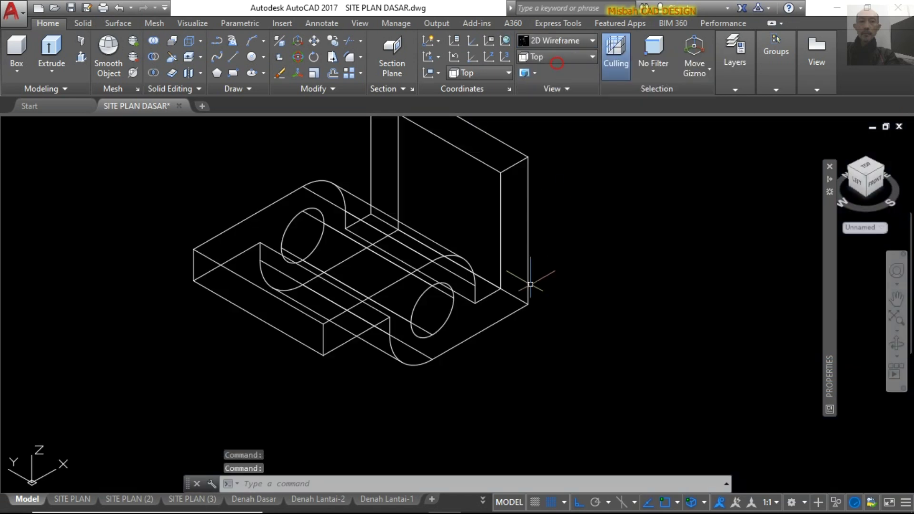
scroll(495, 286, "down", 3)
scroll(496, 286, "up", 6)
scroll(493, 285, "down", 4)
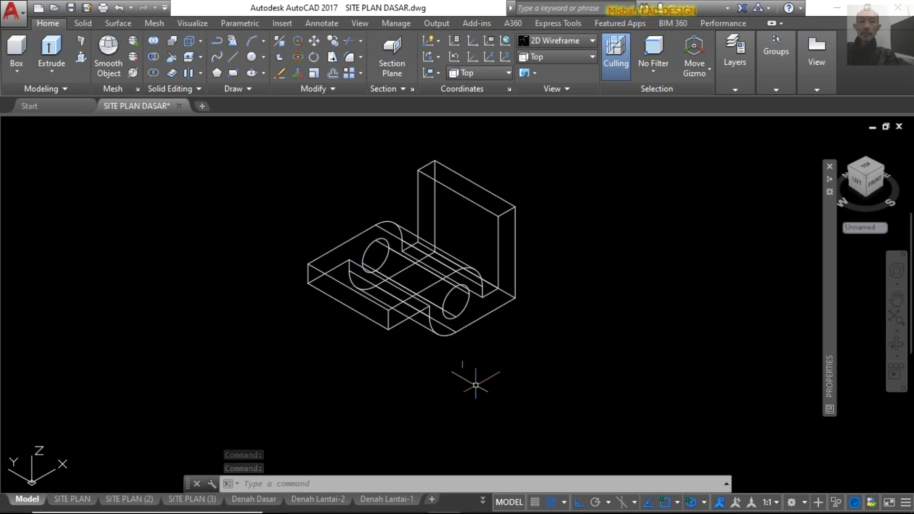
mouse_move(444, 500)
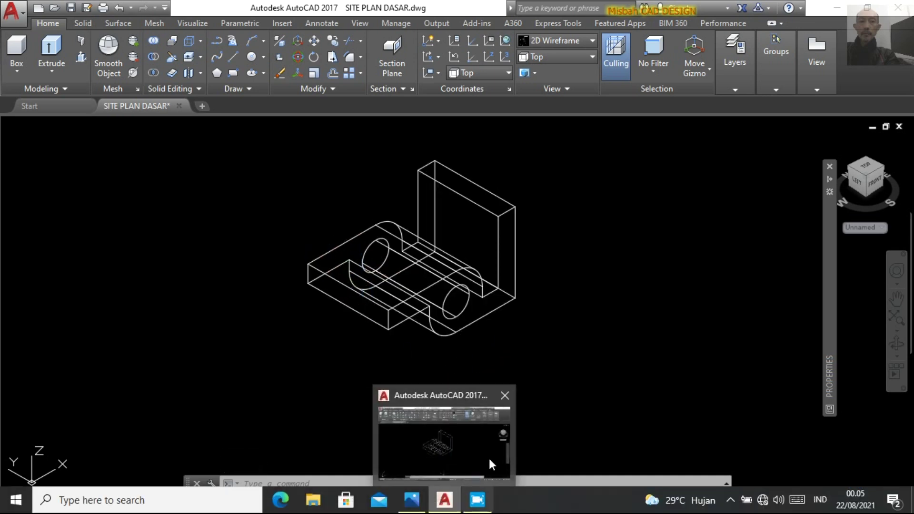
left_click(563, 56)
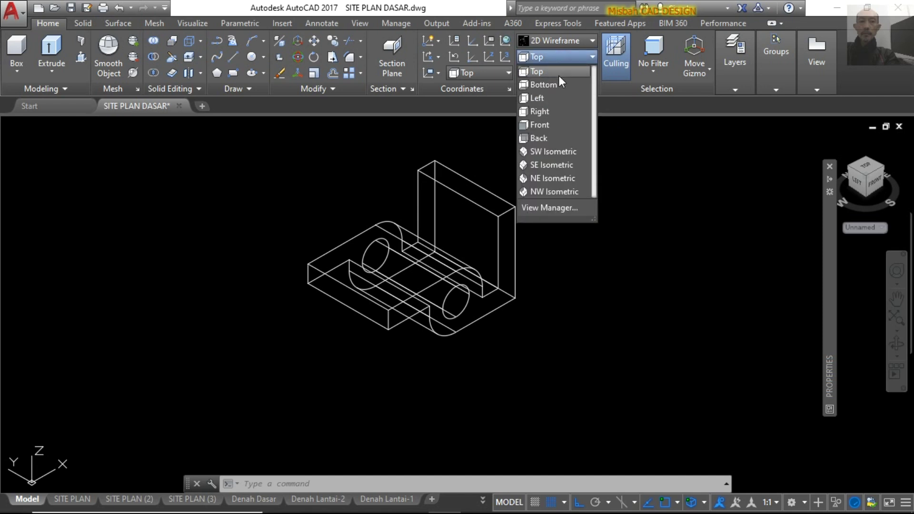
left_click(555, 76)
scroll(477, 311, "down", 2)
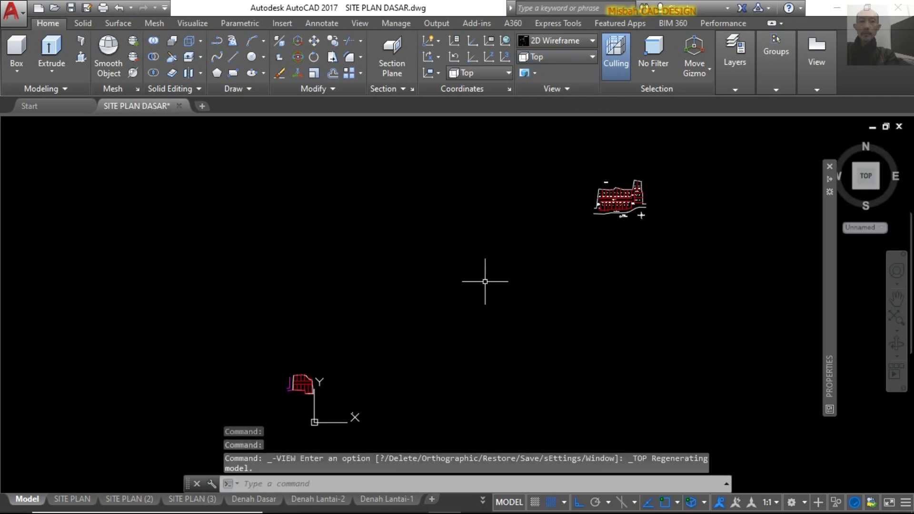
scroll(485, 280, "down", 2)
scroll(396, 367, "up", 5)
scroll(429, 326, "up", 5)
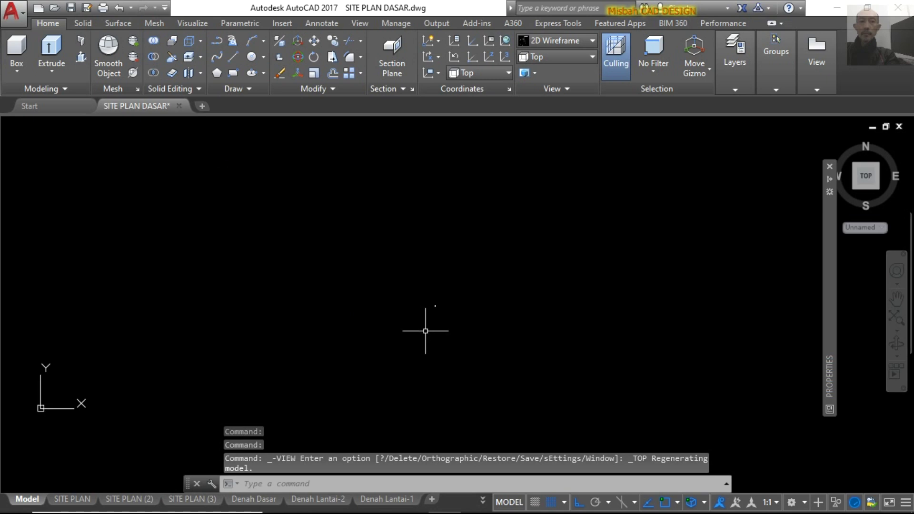
scroll(429, 286, "up", 5)
scroll(423, 238, "up", 4)
scroll(423, 214, "up", 2)
scroll(422, 216, "up", 2)
scroll(422, 217, "up", 2)
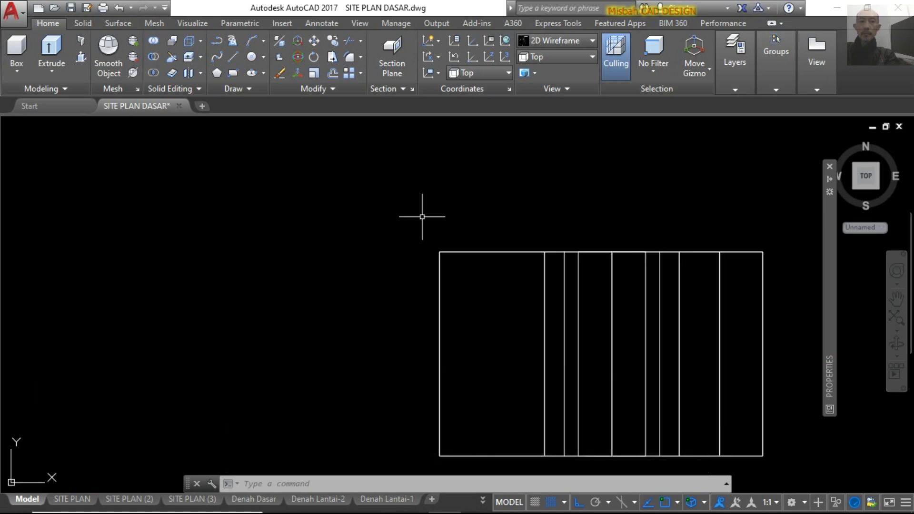
scroll(422, 217, "down", 2)
left_click(593, 58)
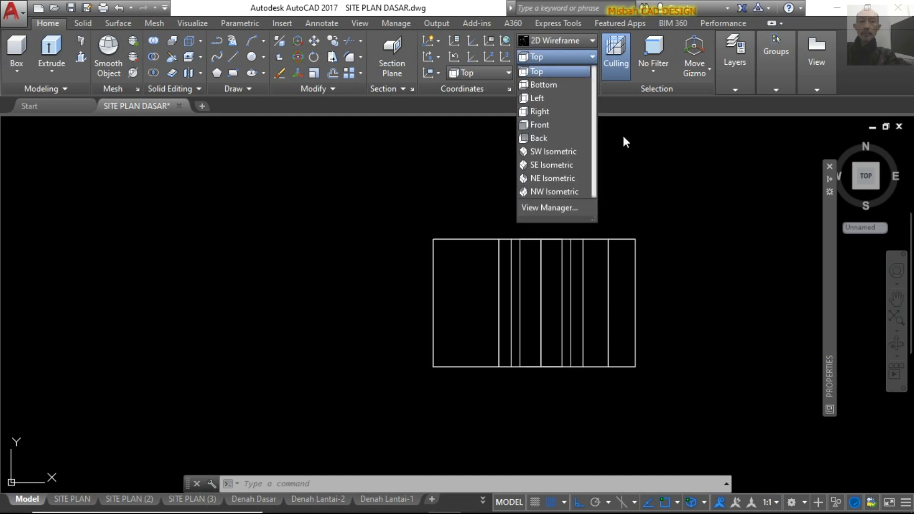
left_click(678, 202)
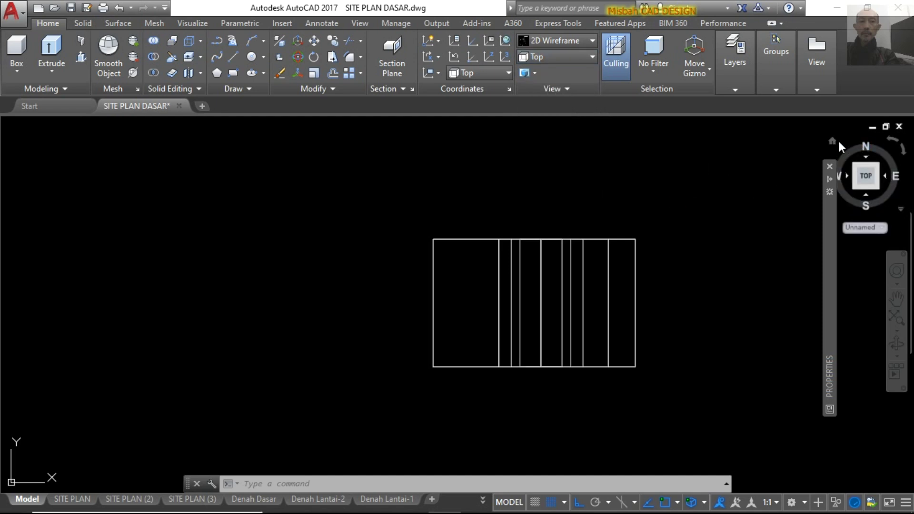
left_click(833, 142)
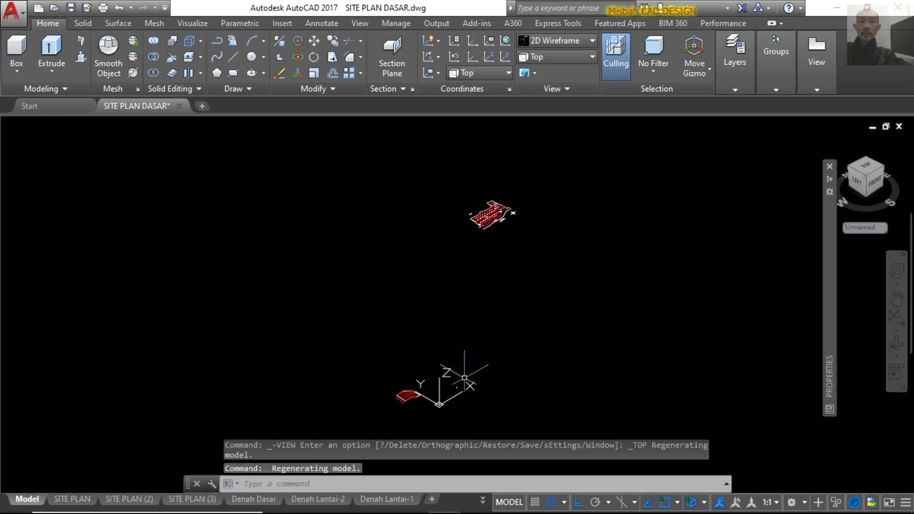
scroll(441, 253, "up", 5)
scroll(438, 261, "up", 5)
scroll(438, 261, "up", 5)
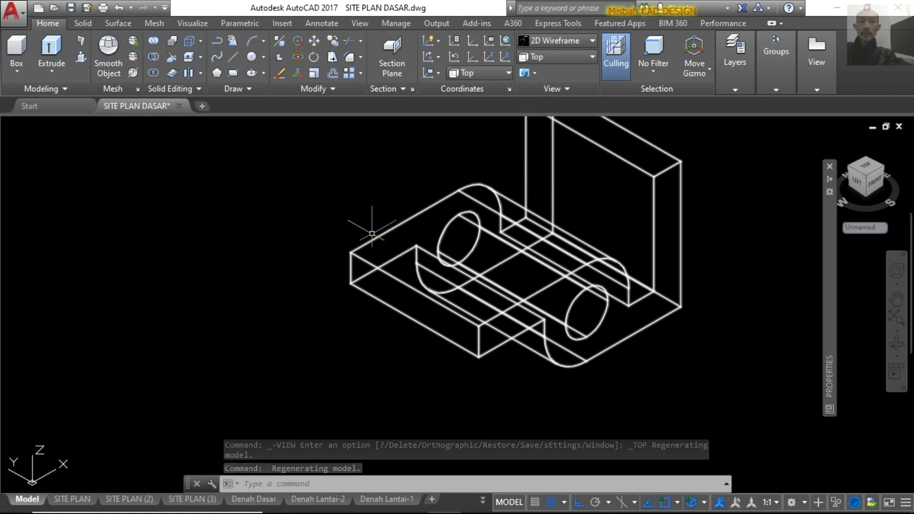
scroll(365, 227, "down", 2)
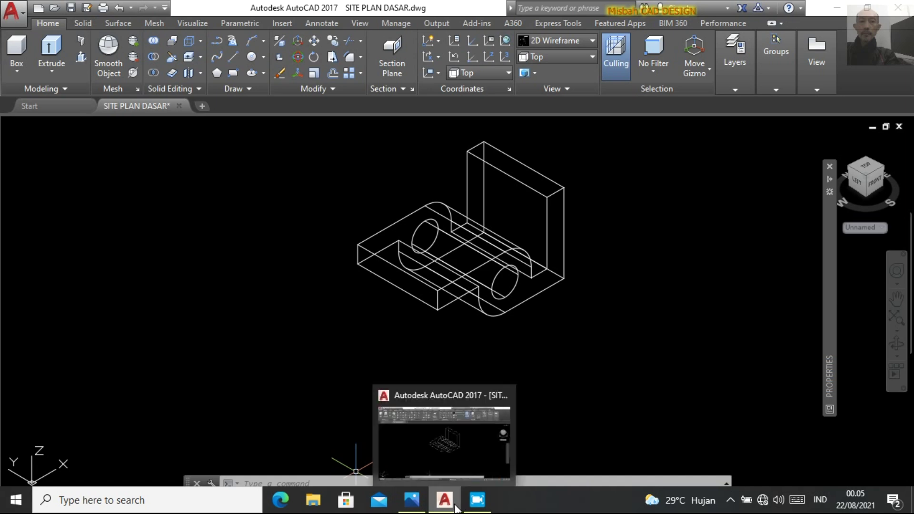
mouse_move(412, 500)
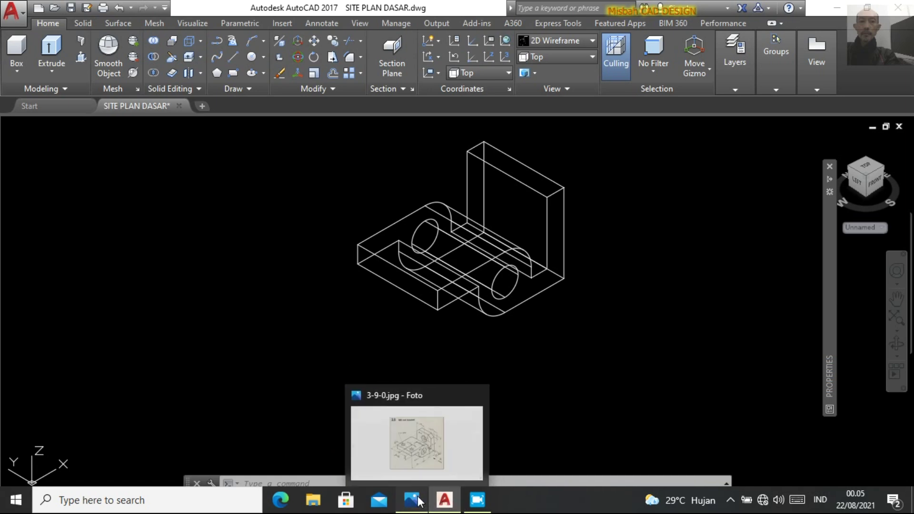
View the 3-9-0.jpg bracket reference in Photos, then return to AutoCAD
left_click(403, 443)
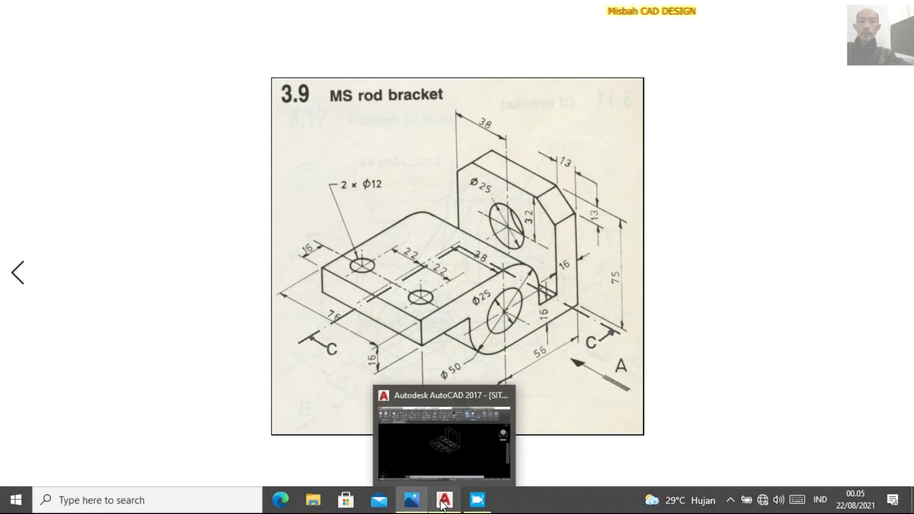
left_click(443, 502)
Draw a diameter-12 circle centred on the base plate's corner
type("c")
key("Return")
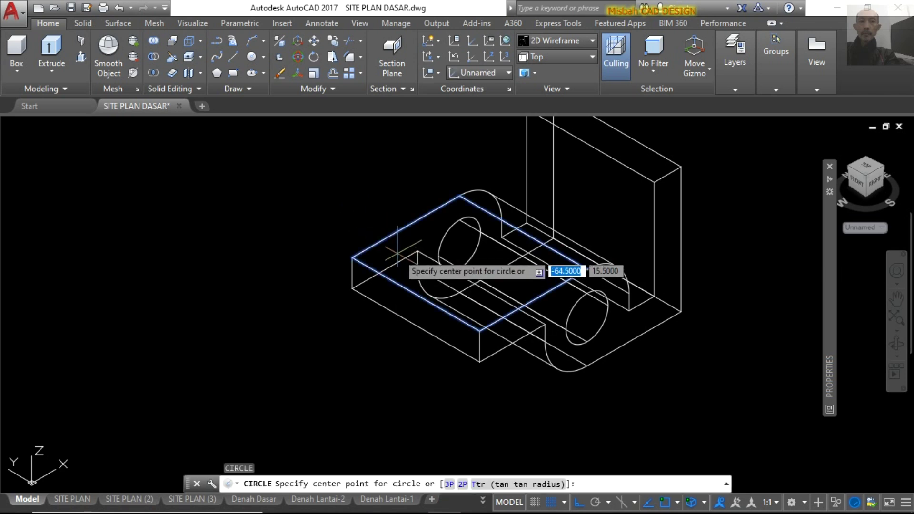
left_click(353, 258)
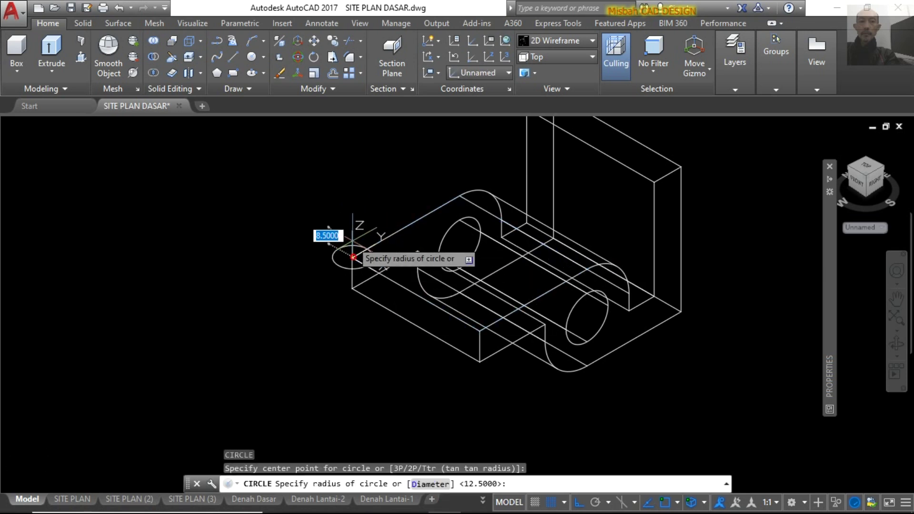
type("d")
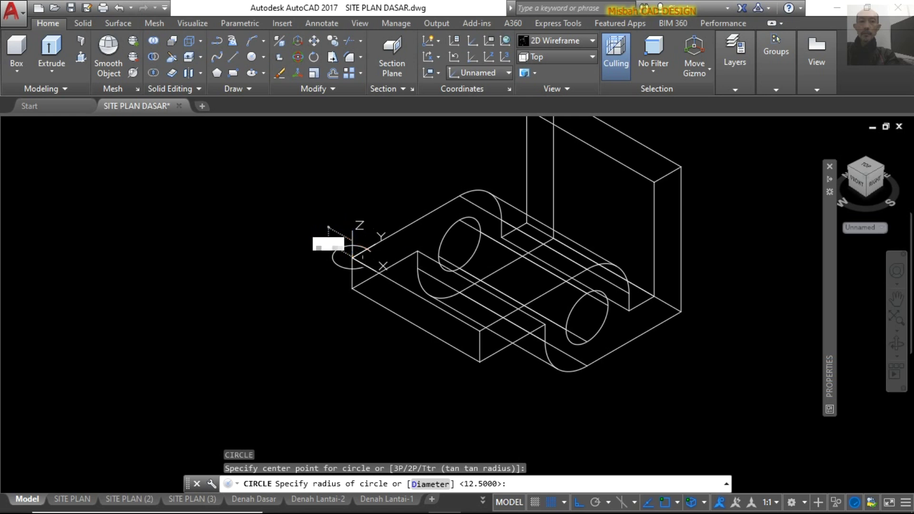
key("Return")
type("12")
key("Return")
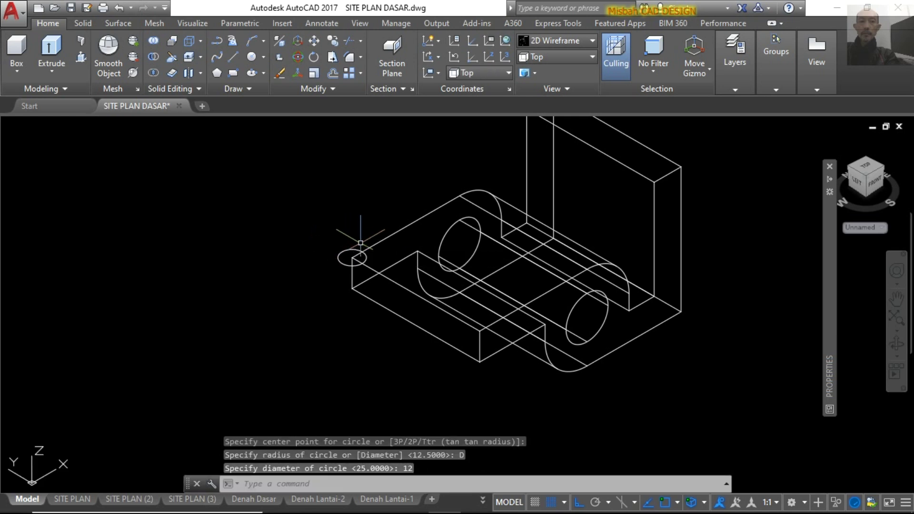
scroll(345, 229, "up", 2)
scroll(345, 228, "up", 3)
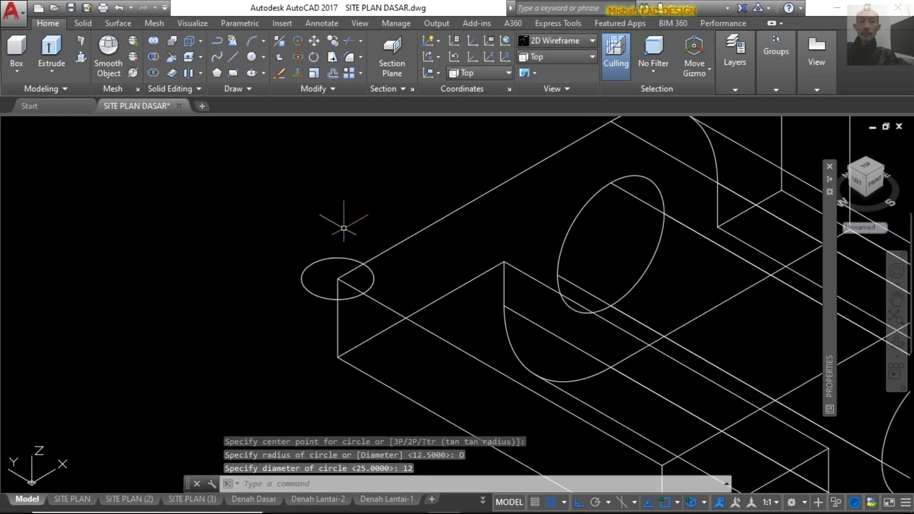
scroll(343, 228, "down", 4)
Mirror the Ø12 circle across the base to its opposite edge, keeping the original
type("mi")
key("Return")
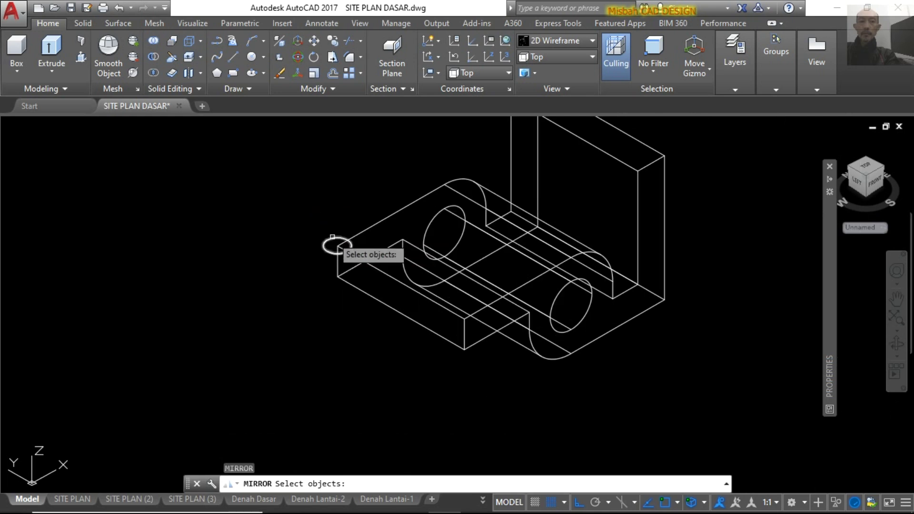
left_click(332, 237)
key("Return")
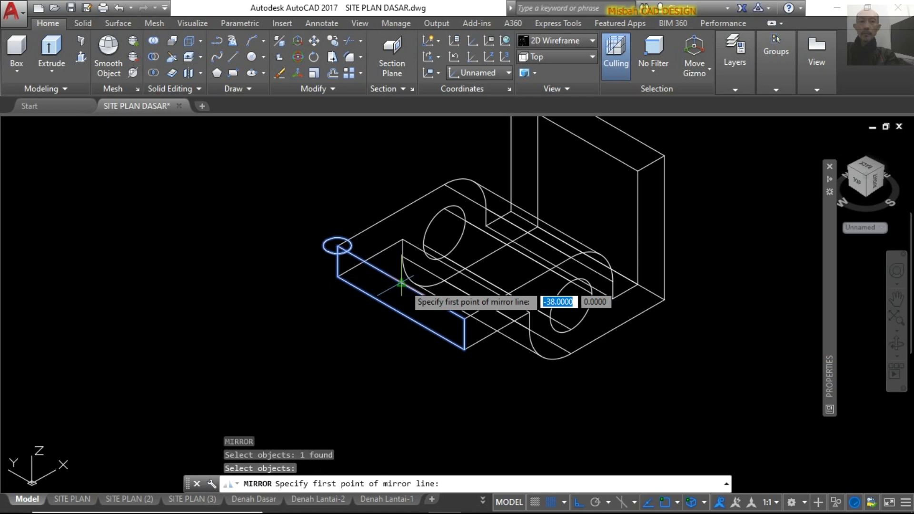
left_click(404, 284)
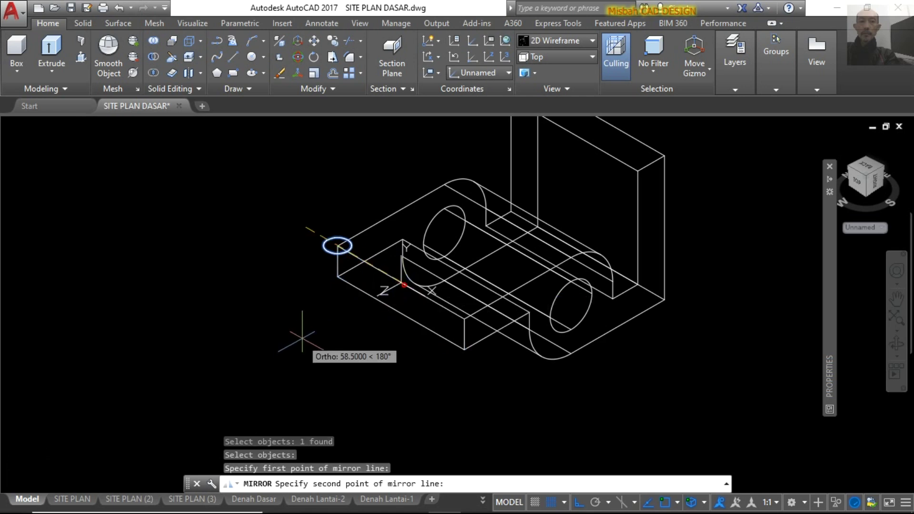
left_click(334, 365)
key("Return")
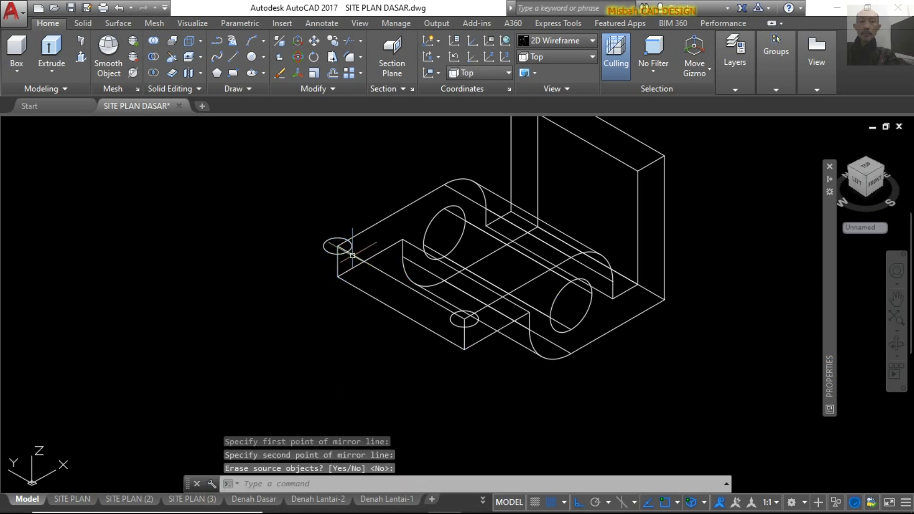
scroll(314, 226, "up", 2)
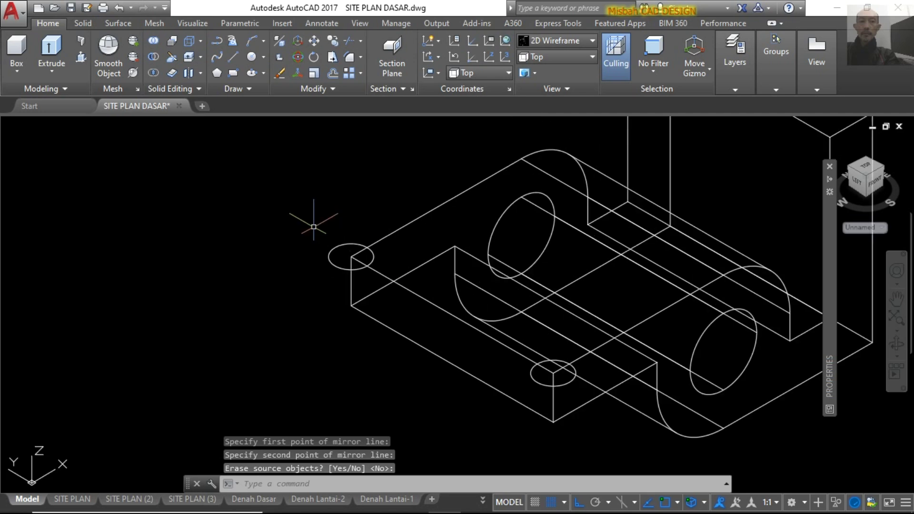
type("m")
key("Return")
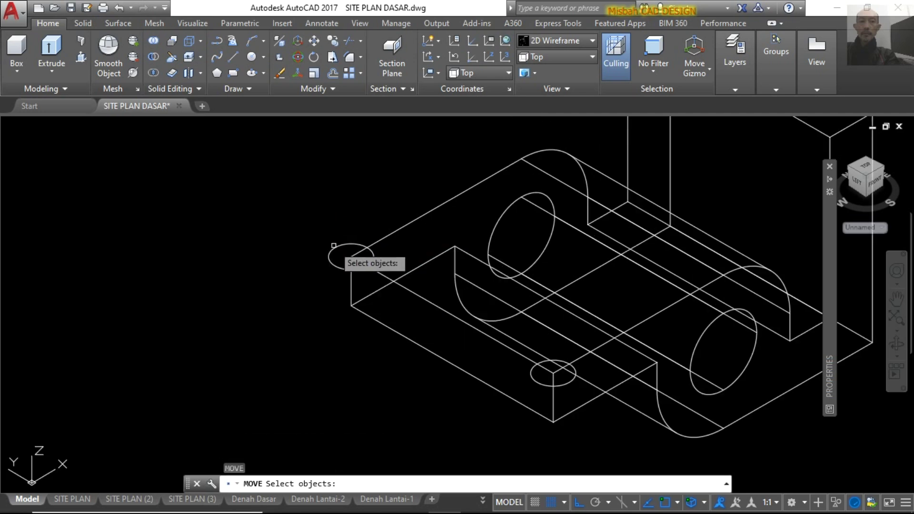
Move both Ø12 circles 16 units inward along the base's top face
left_click(339, 248)
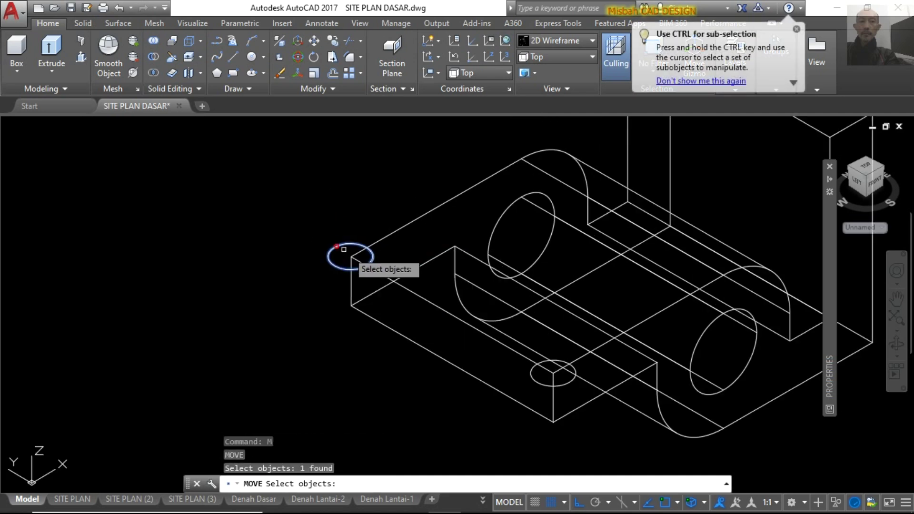
left_click(536, 382)
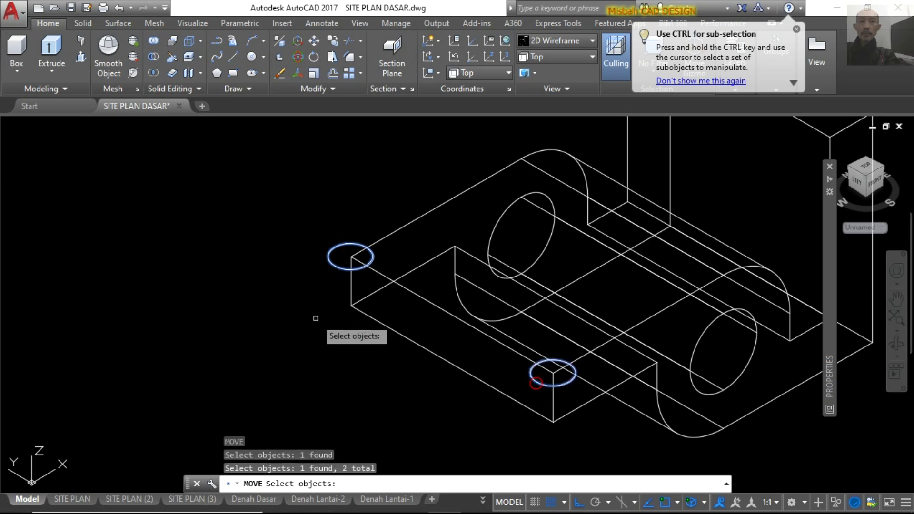
key("Return")
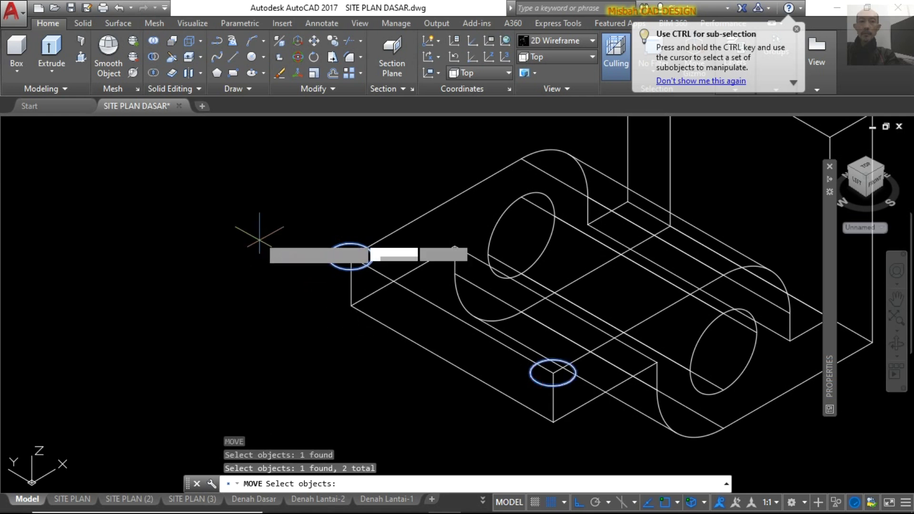
left_click(260, 235)
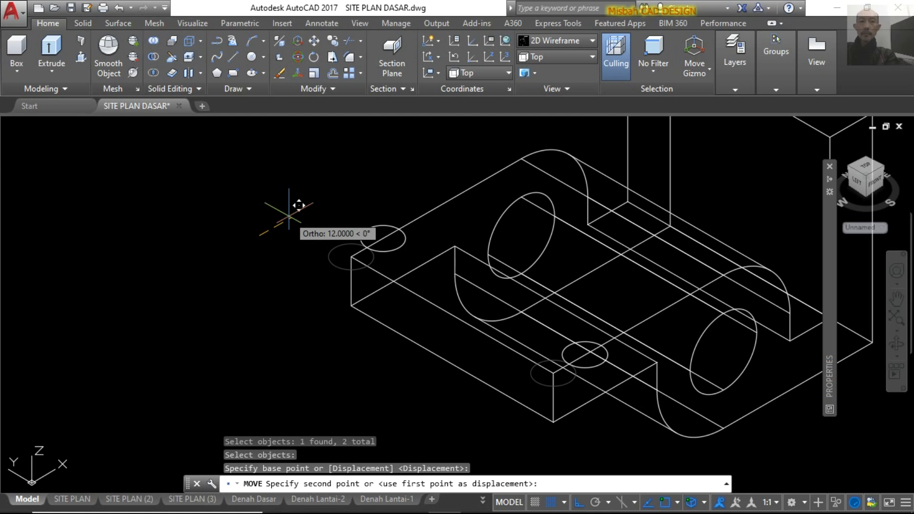
type("16")
key("Return")
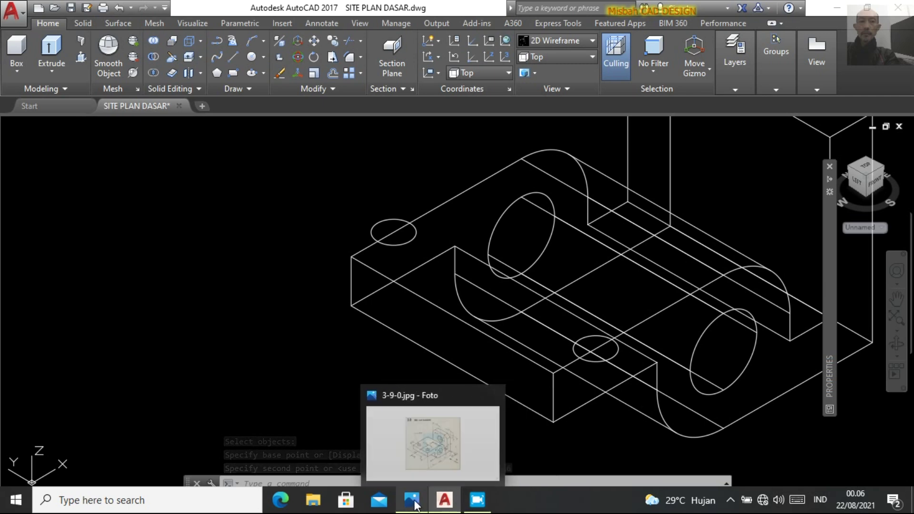
Check the MS rod bracket reference image in Photos, then return to the model
mouse_move(411, 500)
left_click(436, 443)
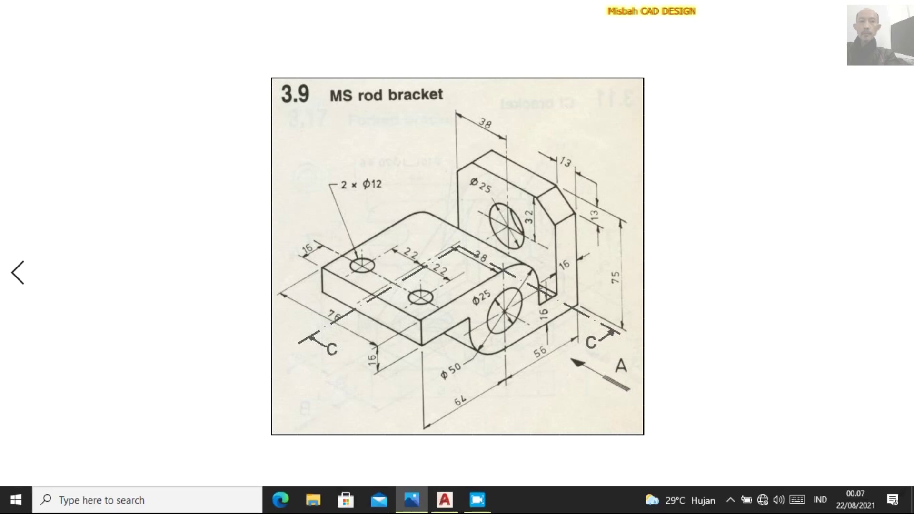
left_click(442, 506)
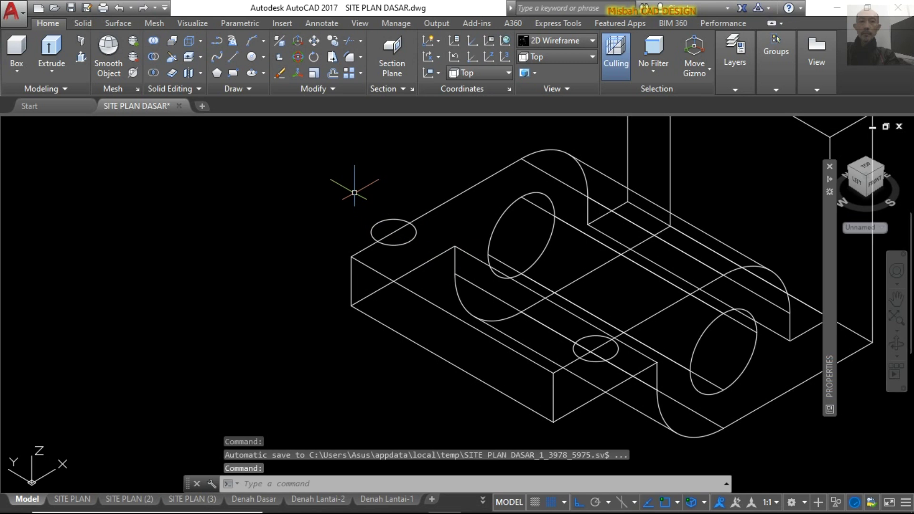
Move the first Ø12 circle further inward toward its final hole position
type("m")
key("Return")
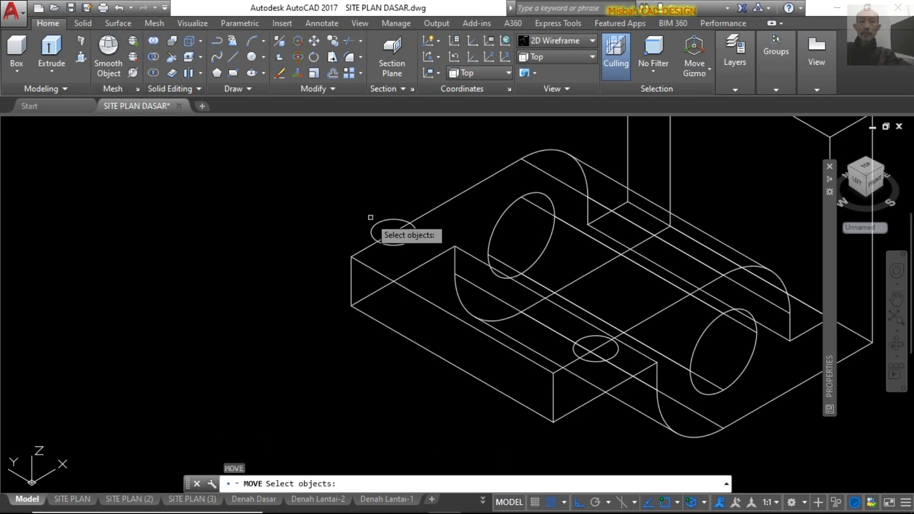
left_click(377, 222)
key("Return")
left_click(285, 303)
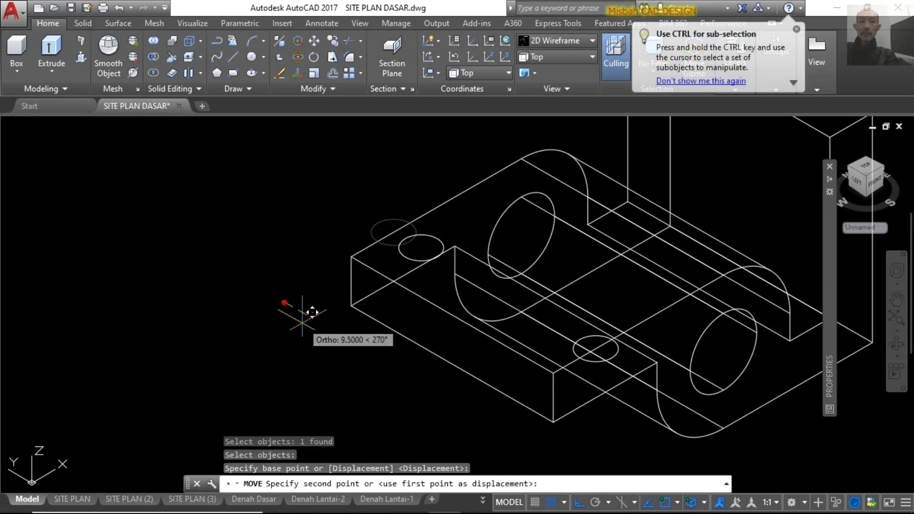
type("15")
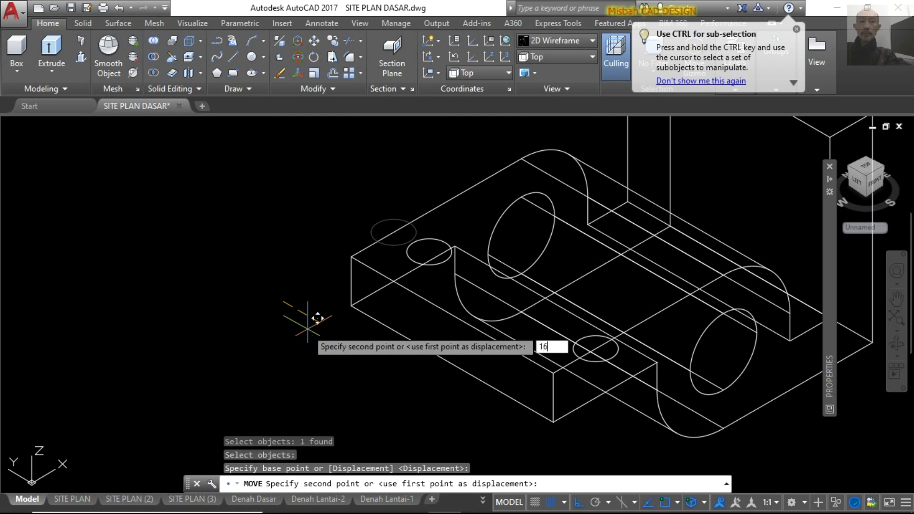
key("Return")
Move the second Ø12 circle 16 units into its final hole position
key("Return")
left_click(597, 363)
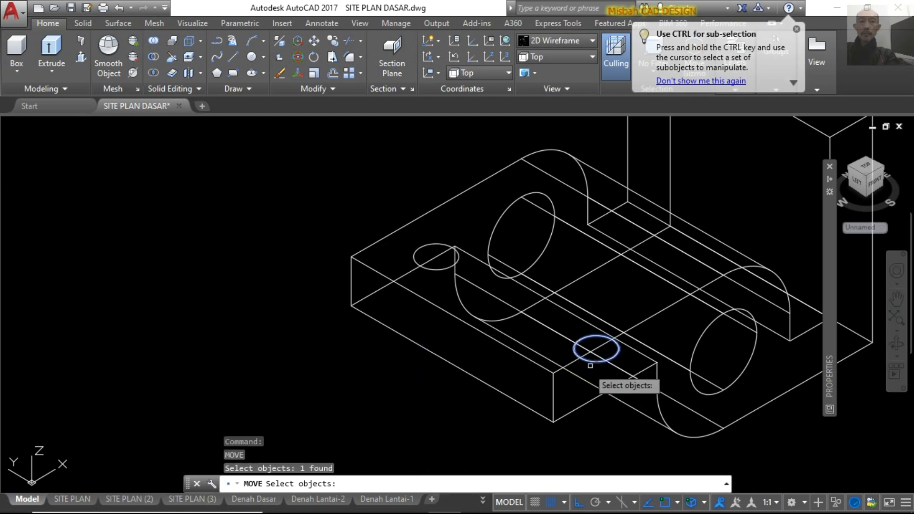
key("Return")
left_click(443, 418)
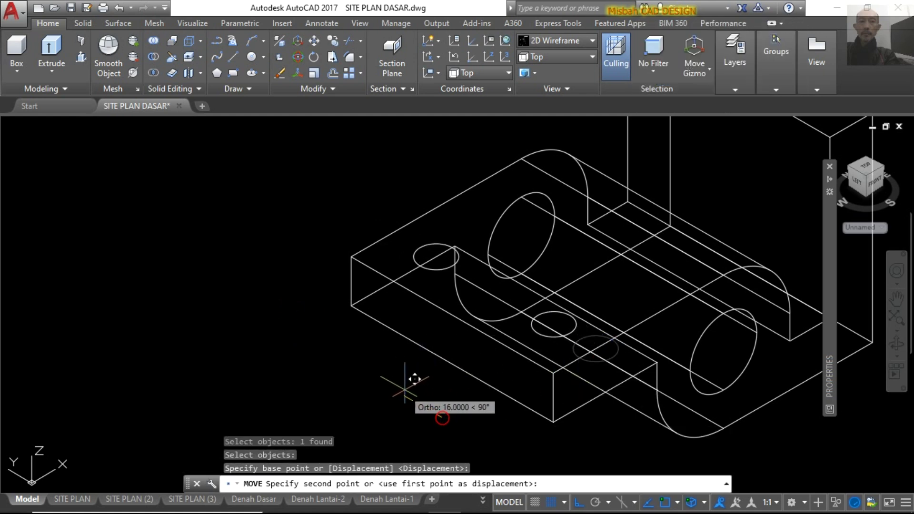
type("16")
key("Return")
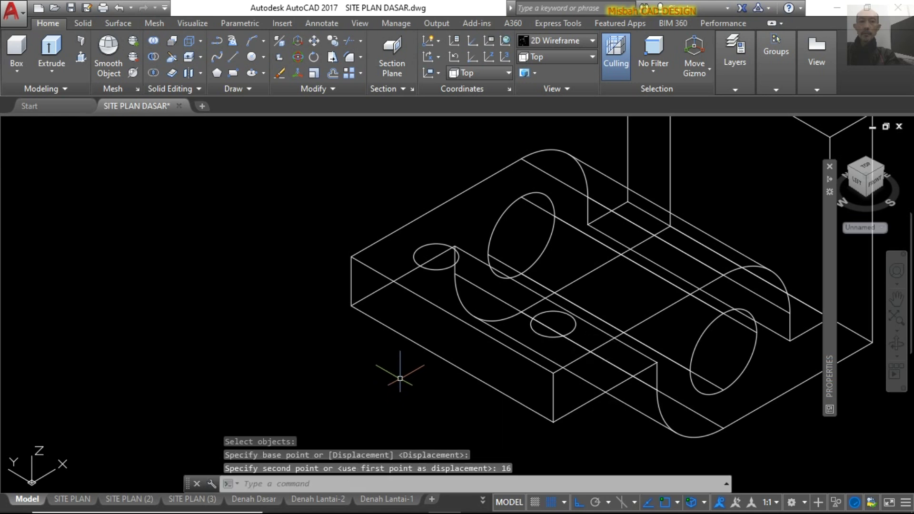
Extrude both Ø12 circles downward into cylinders through the base
type("EXT")
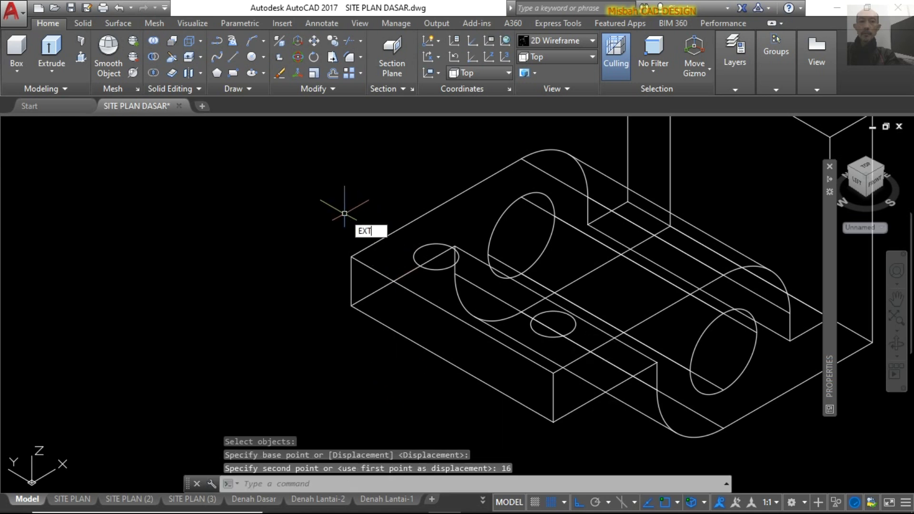
key("Return")
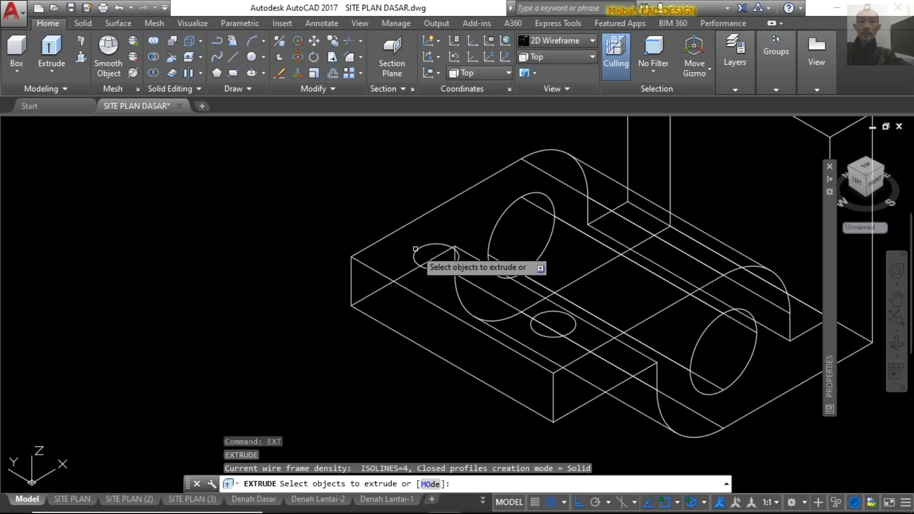
left_click(418, 251)
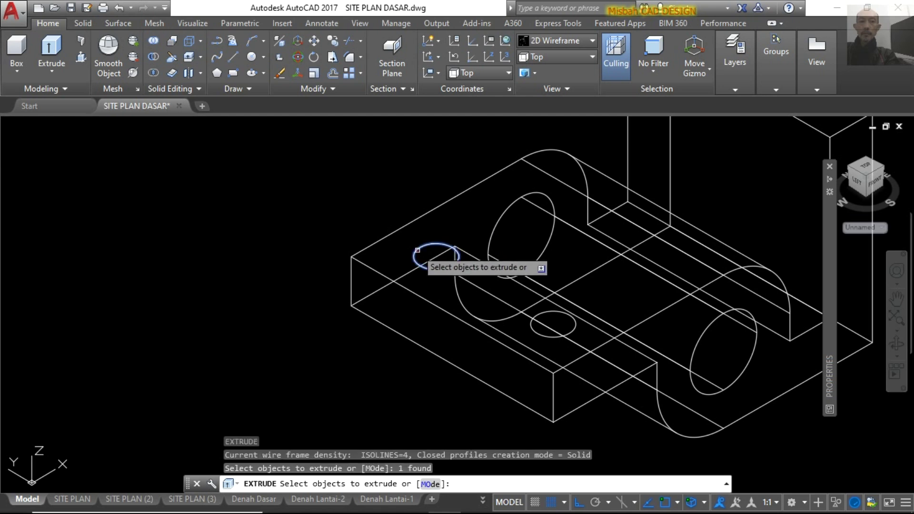
left_click(539, 313)
scroll(540, 312, "down", 2)
scroll(538, 311, "down", 3)
key("Return")
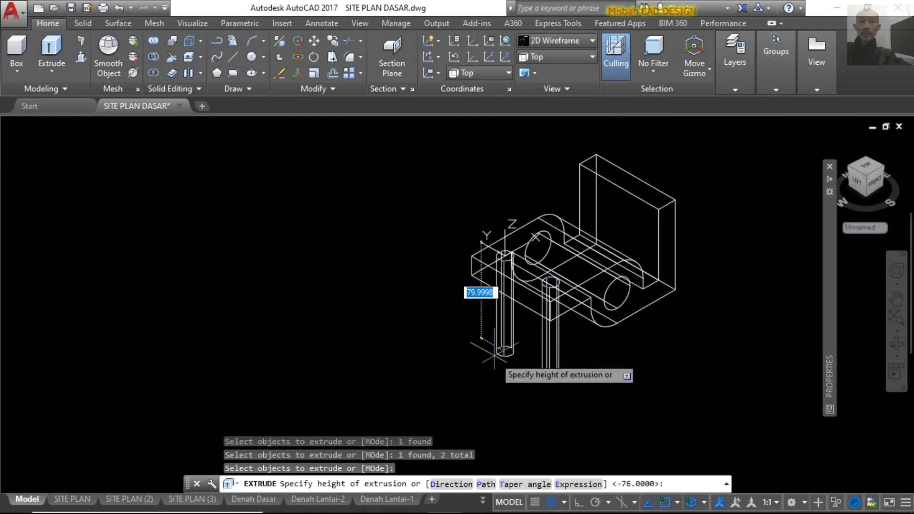
left_click(493, 360)
Subtract both cylinders from the base block to leave two holes
type("SU")
key("Return")
left_click(477, 252)
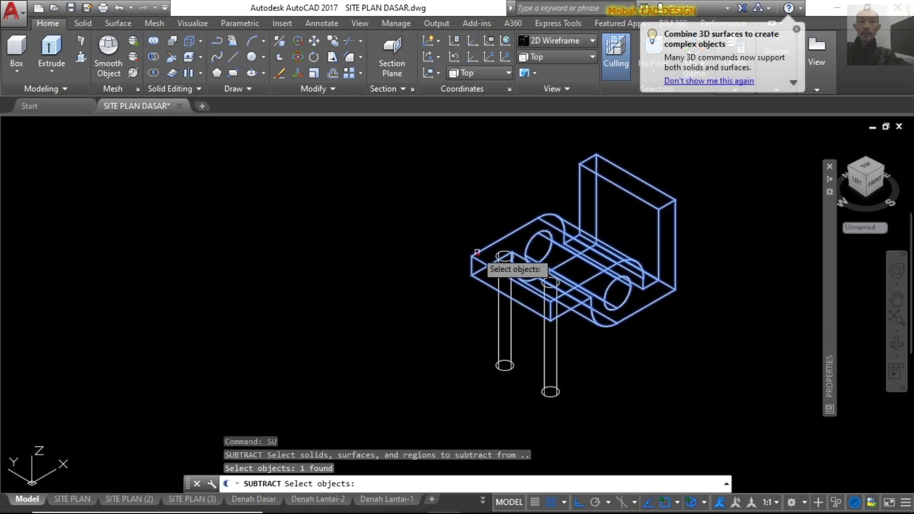
key("Return")
left_click(583, 369)
left_click(476, 351)
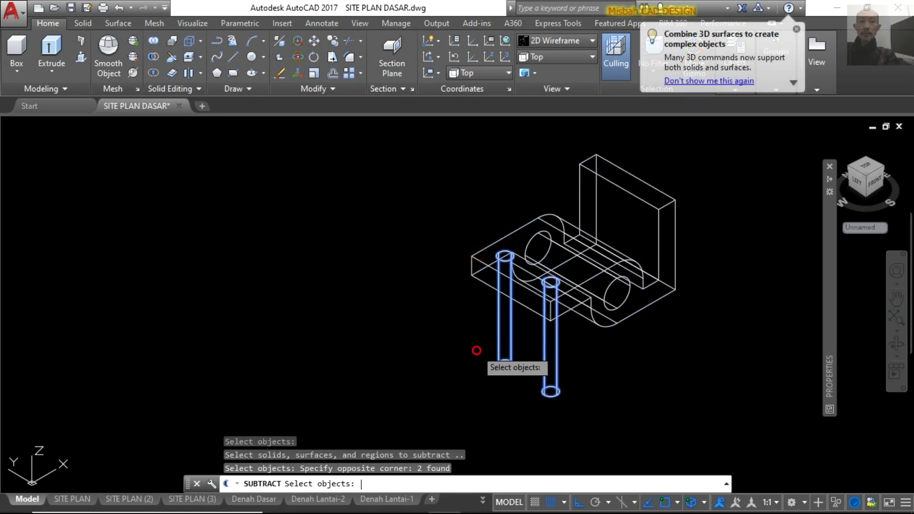
key("Return")
scroll(690, 178, "up", 2)
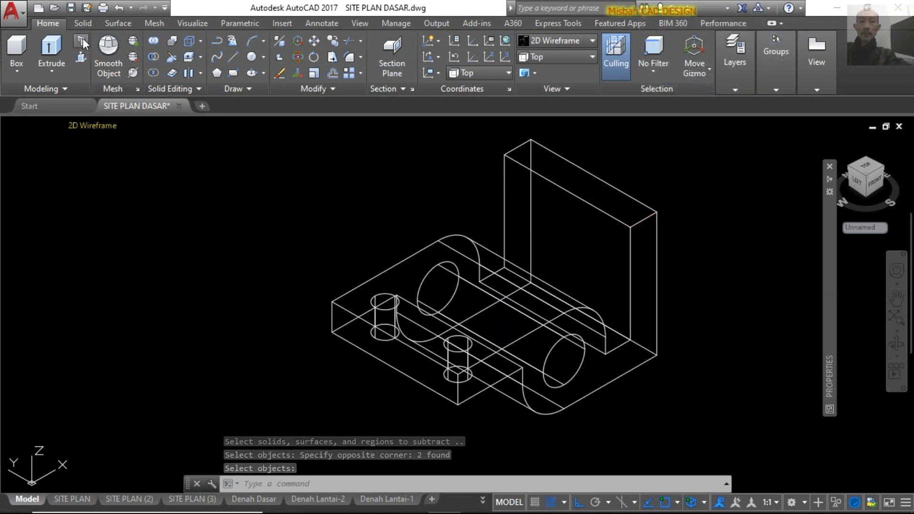
Start Chamfer Edge on the bracket with both chamfer distances set to 13
left_click(82, 23)
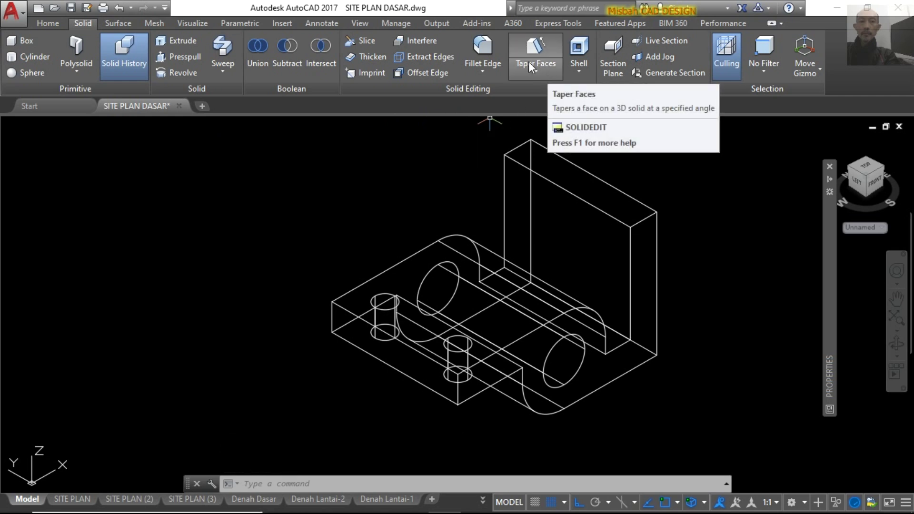
left_click(483, 69)
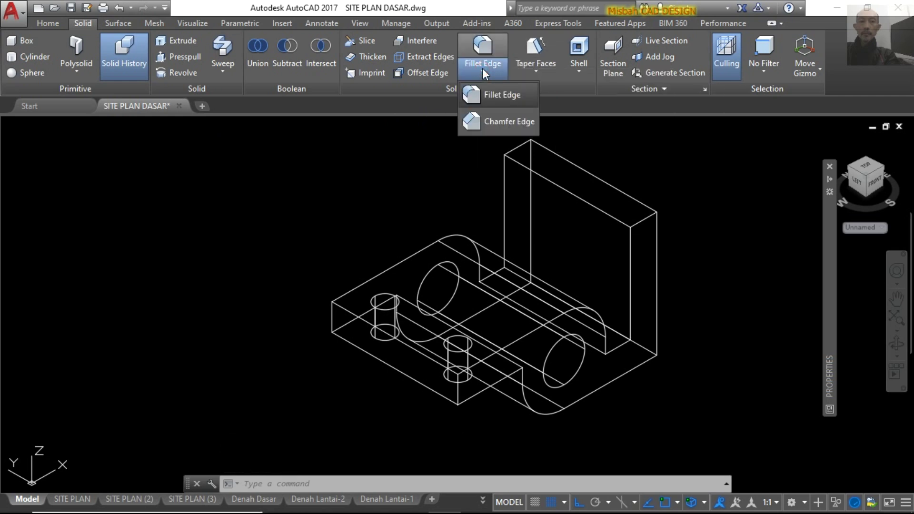
left_click(493, 119)
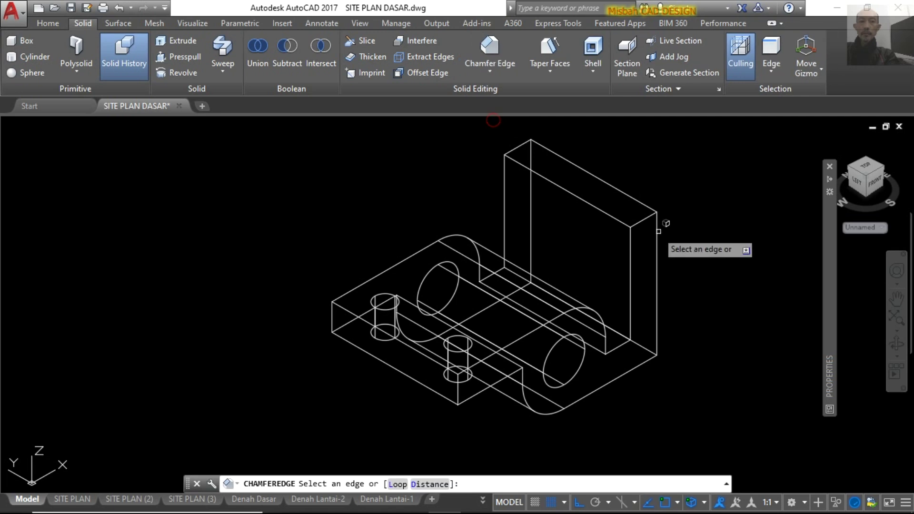
left_click(647, 218)
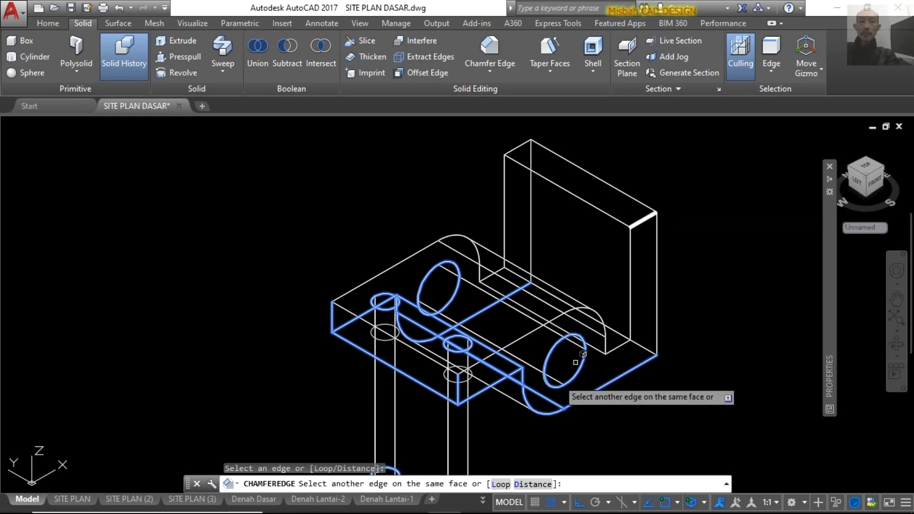
left_click(521, 485)
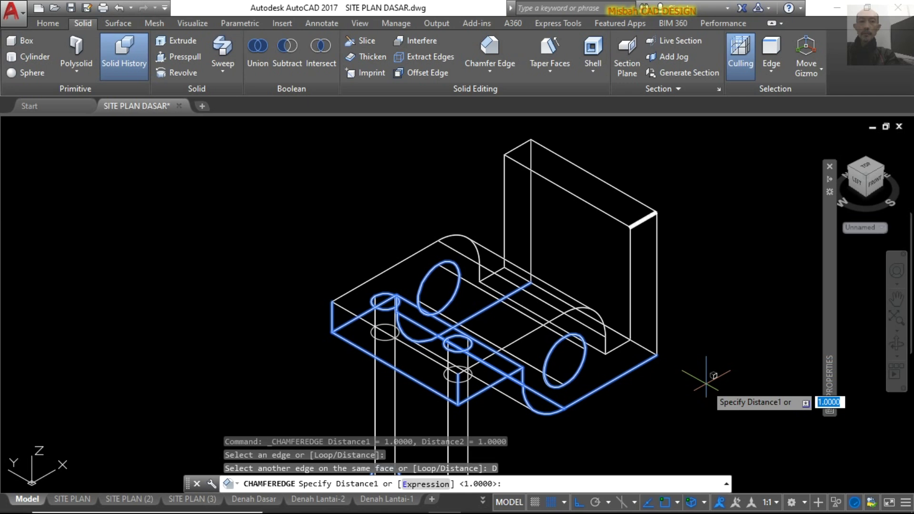
type("13")
key("Return")
type("1")
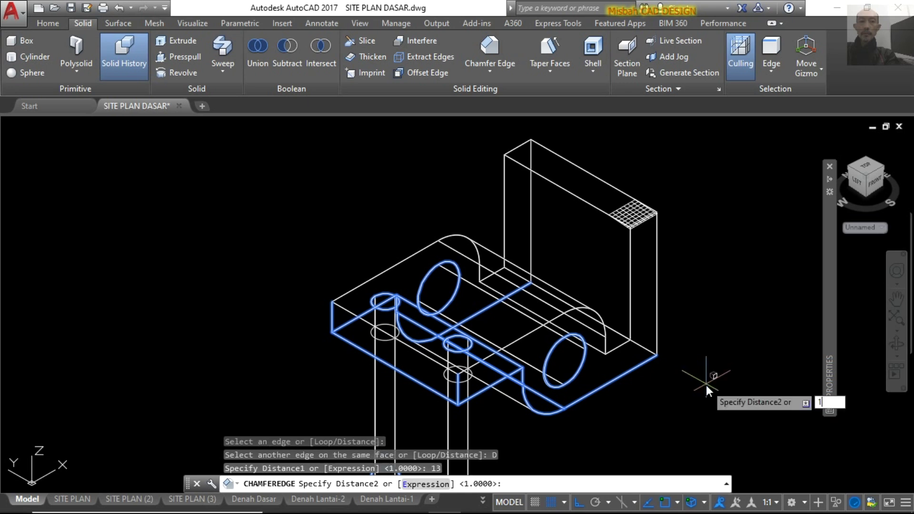
key("Return")
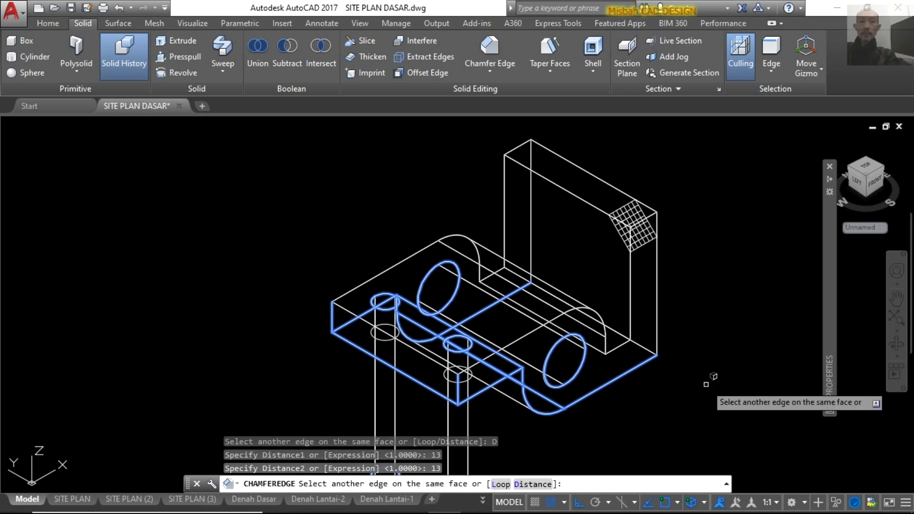
Apply the 13 × 13 chamfer to the upright plate's top outer edge
left_click(516, 148)
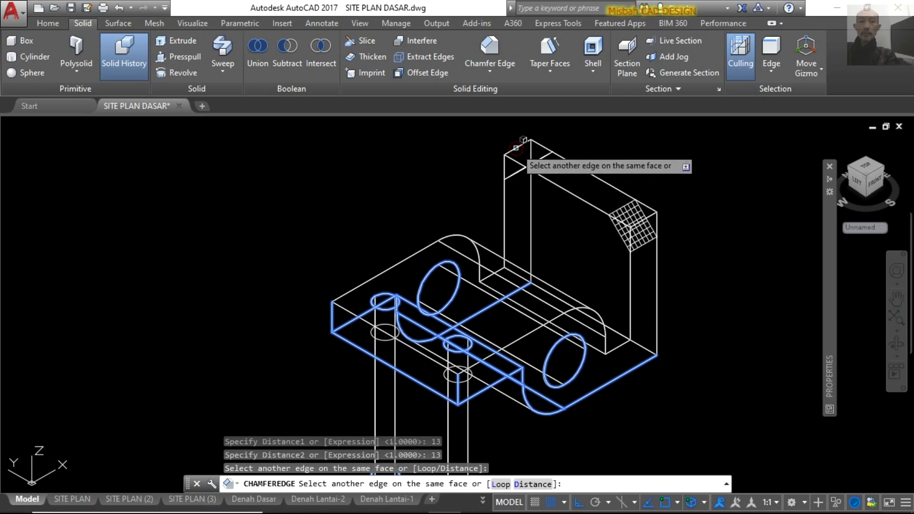
key("Return")
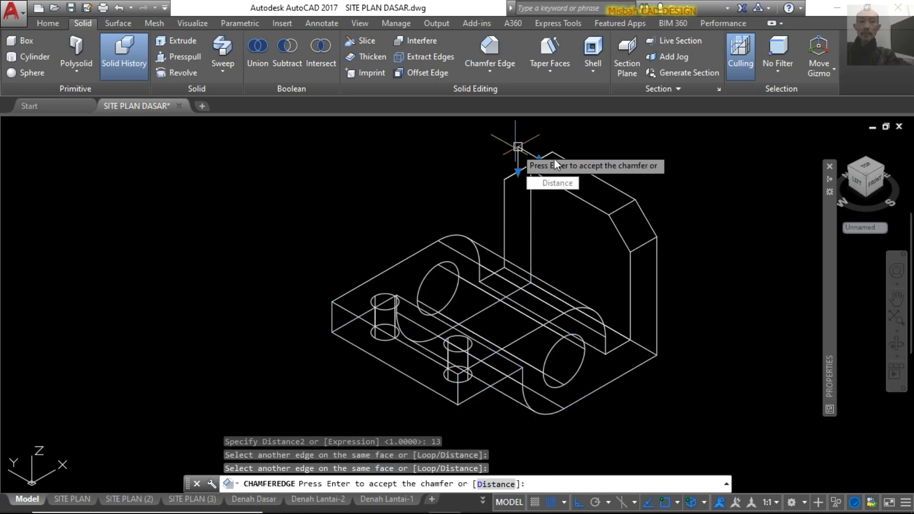
key("Return")
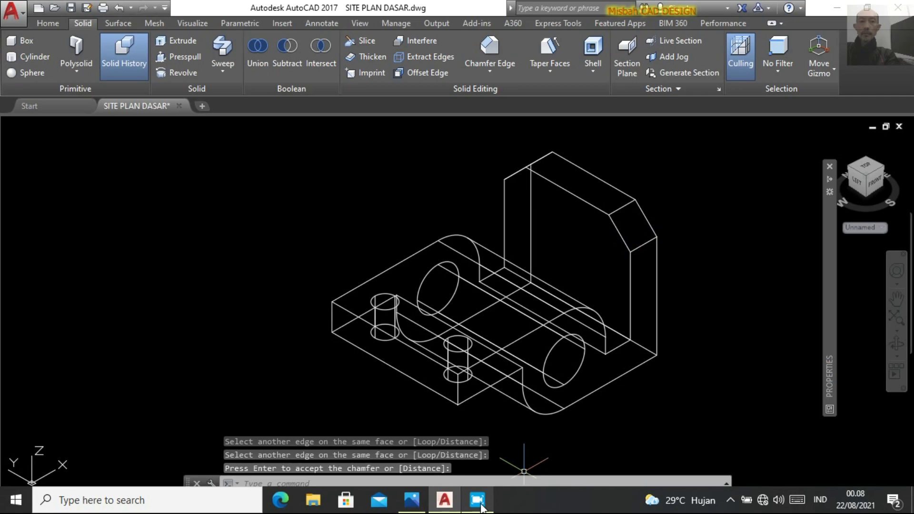
left_click(421, 504)
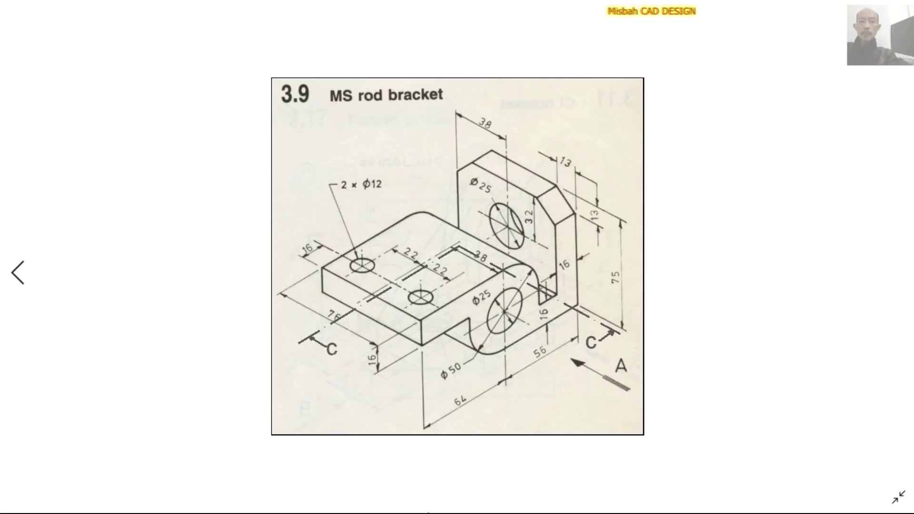
Show the bracket in a close isometric view and compare it with the reference drawing
left_click(444, 500)
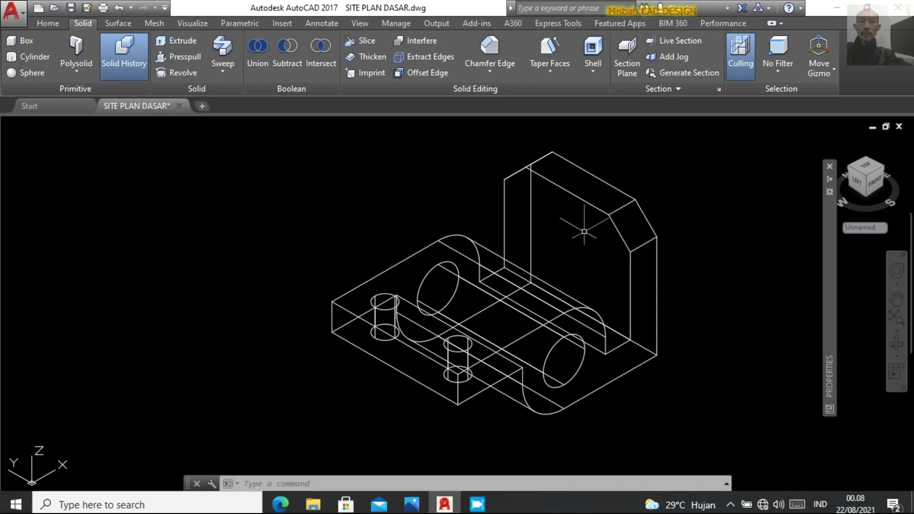
mouse_move(864, 172)
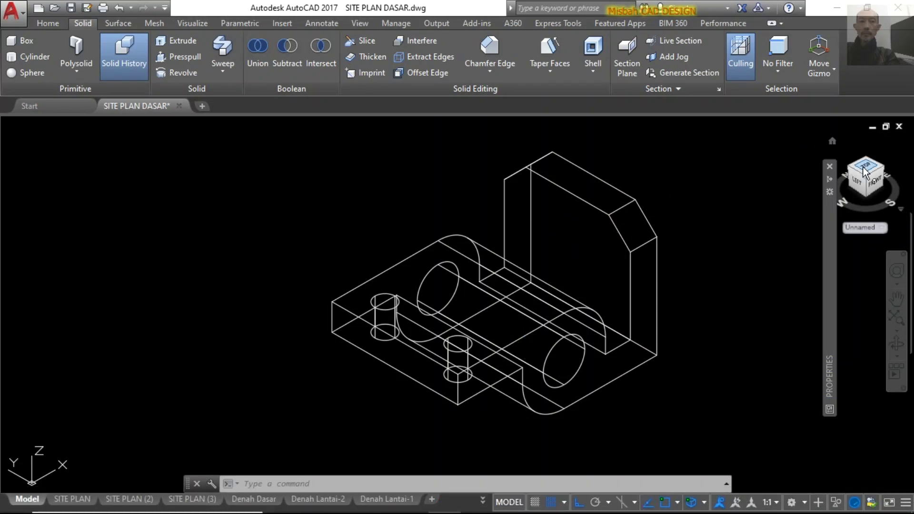
left_click(882, 169)
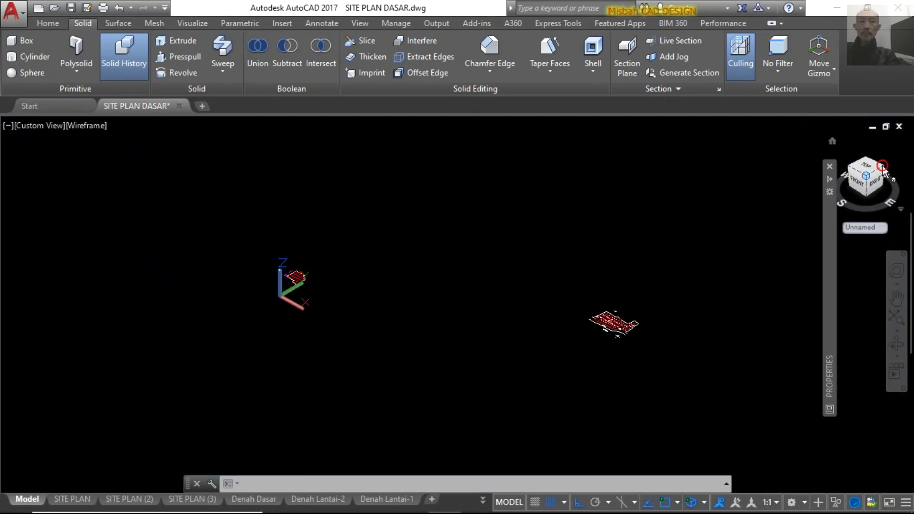
scroll(307, 311, "up", 2)
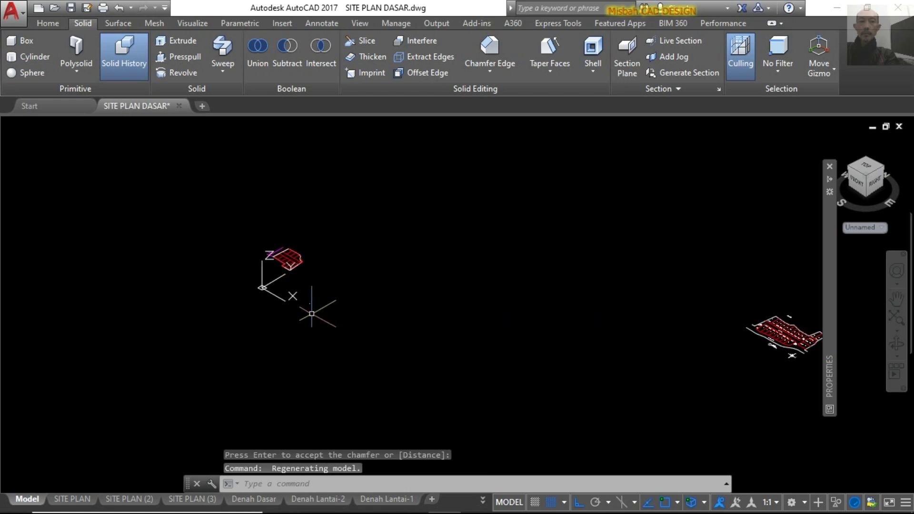
scroll(307, 310, "up", 4)
scroll(287, 297, "down", 5)
scroll(398, 300, "up", 3)
scroll(417, 289, "up", 3)
scroll(500, 256, "up", 3)
scroll(494, 257, "up", 2)
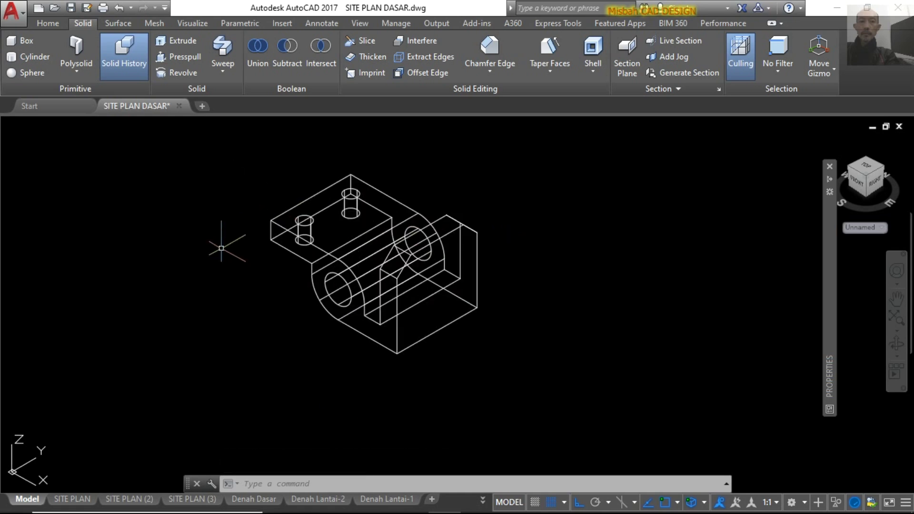
mouse_move(413, 509)
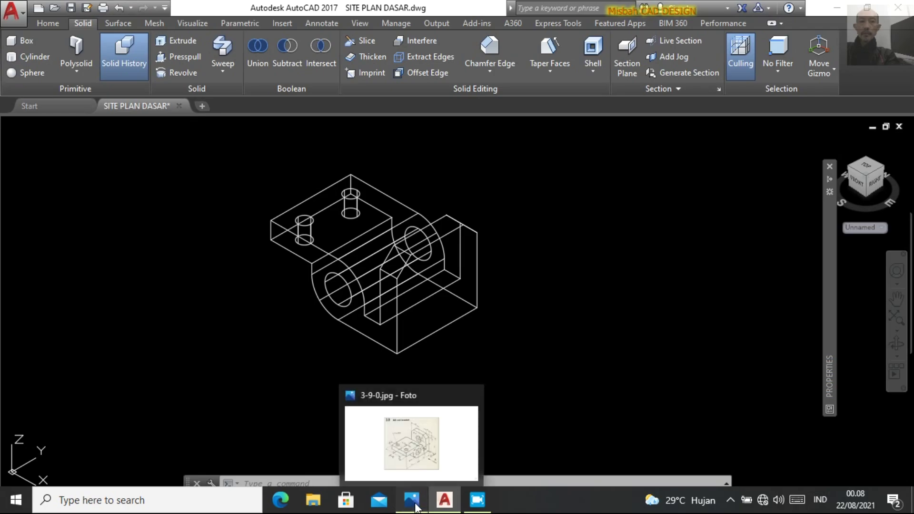
left_click(414, 503)
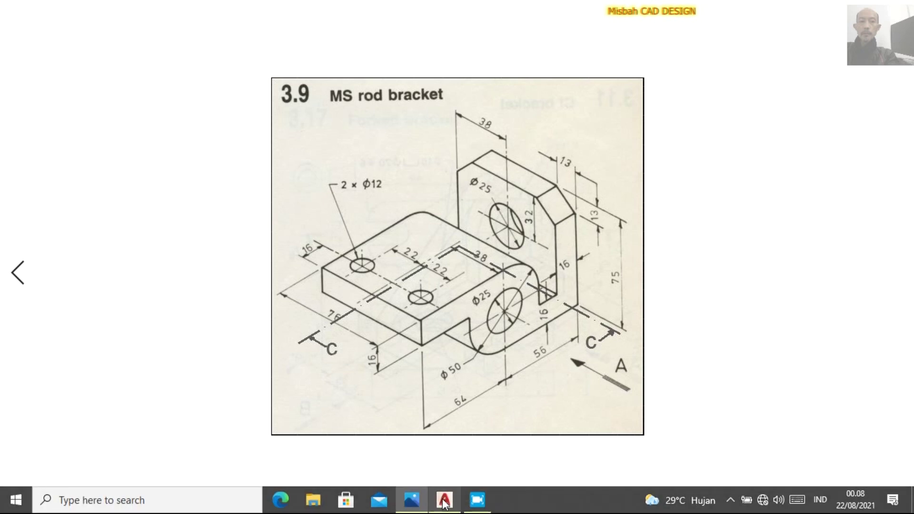
mouse_move(444, 500)
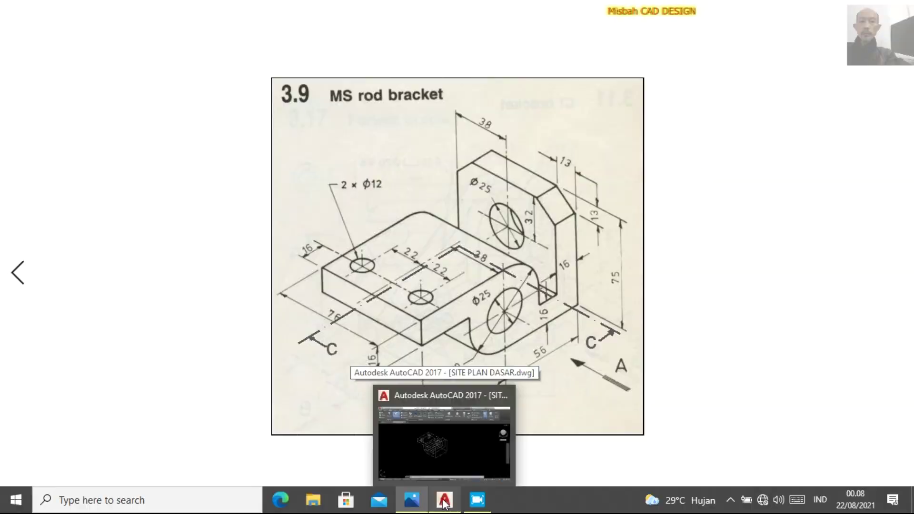
left_click(444, 502)
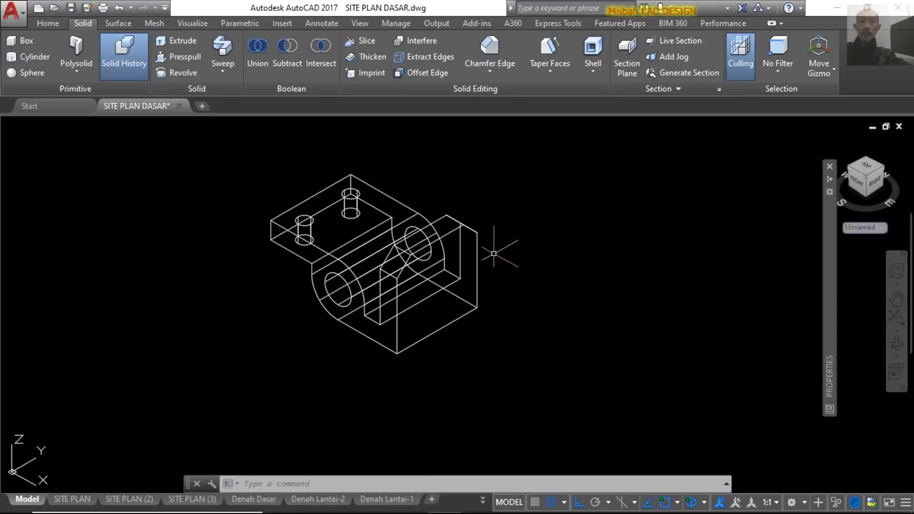
type("C")
key("Return")
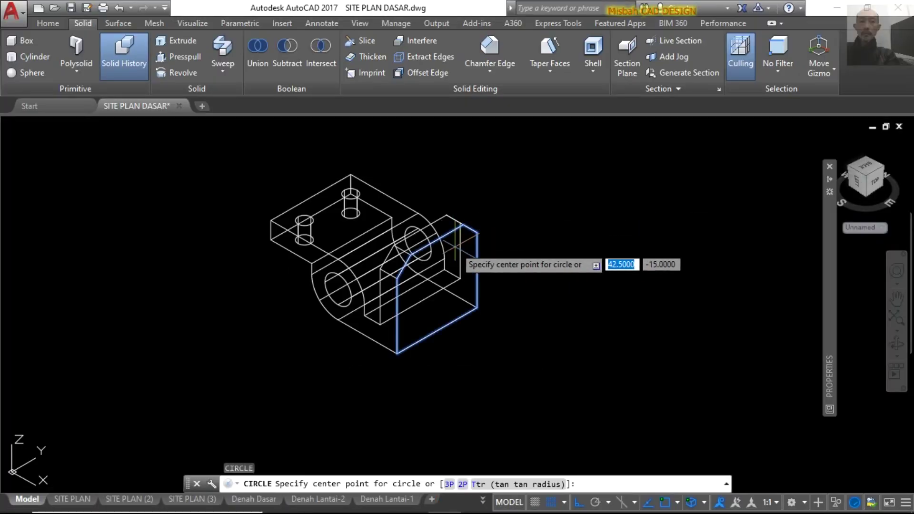
Draw a Ø25 circle centred on the upright arm's outer face
left_click(437, 238)
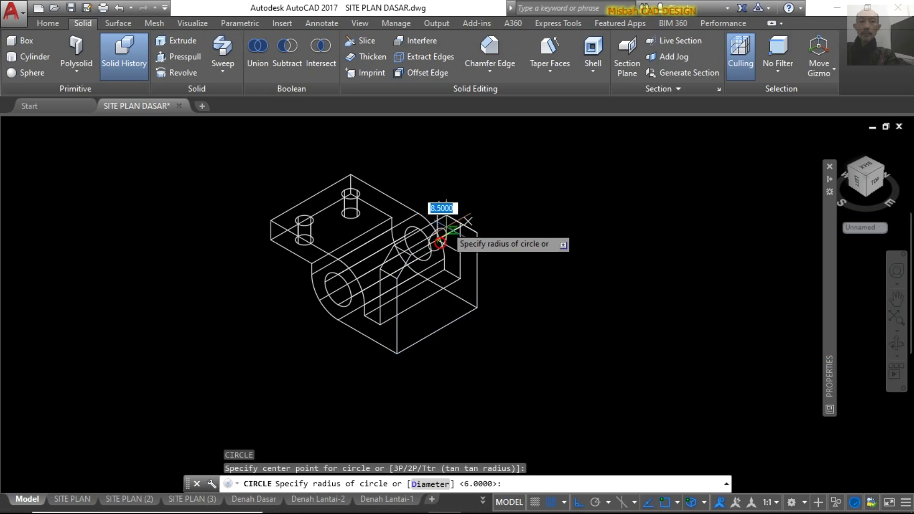
scroll(452, 229, "up", 4)
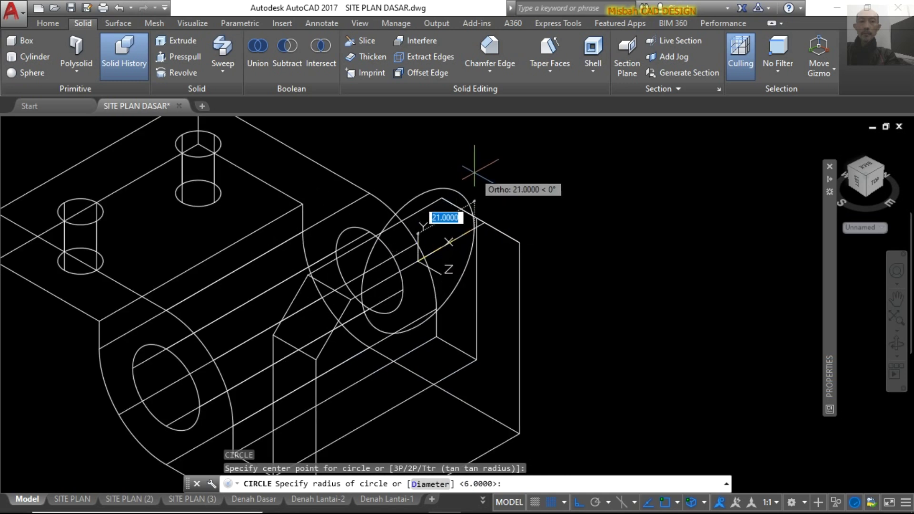
type("D")
key("Return")
type("25")
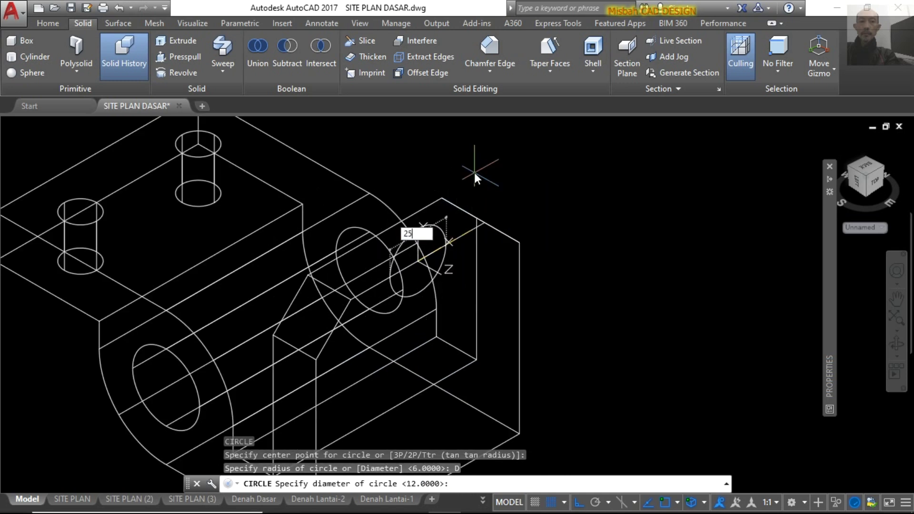
key("Return")
scroll(475, 172, "down", 2)
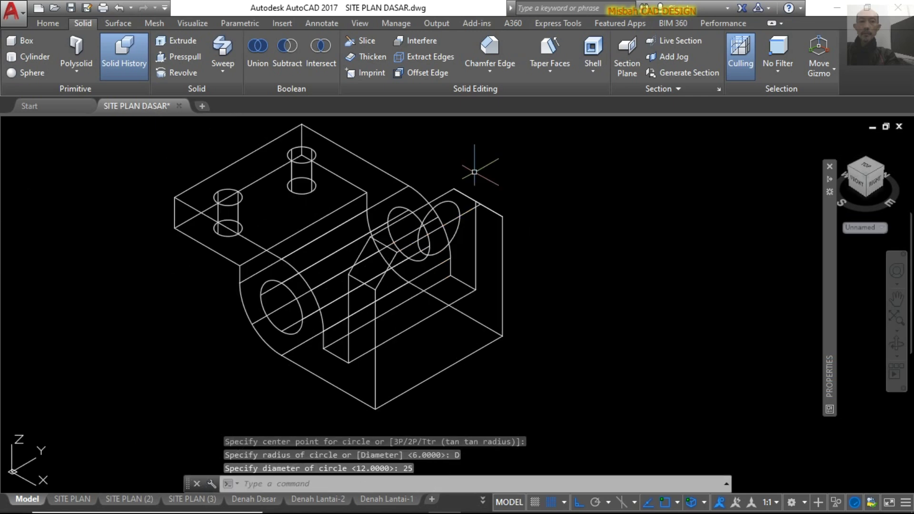
After checking the reference, move the Ø25 circle 32 units down along Z
left_click(412, 500)
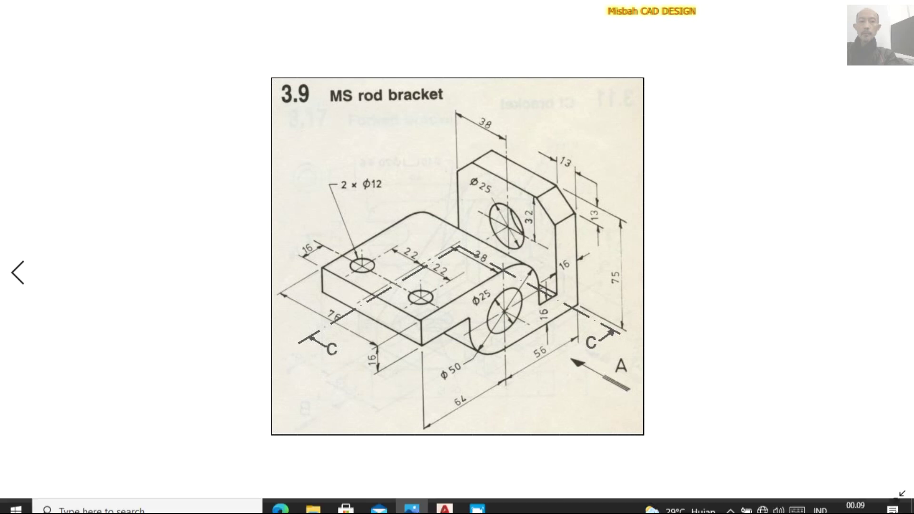
left_click(445, 499)
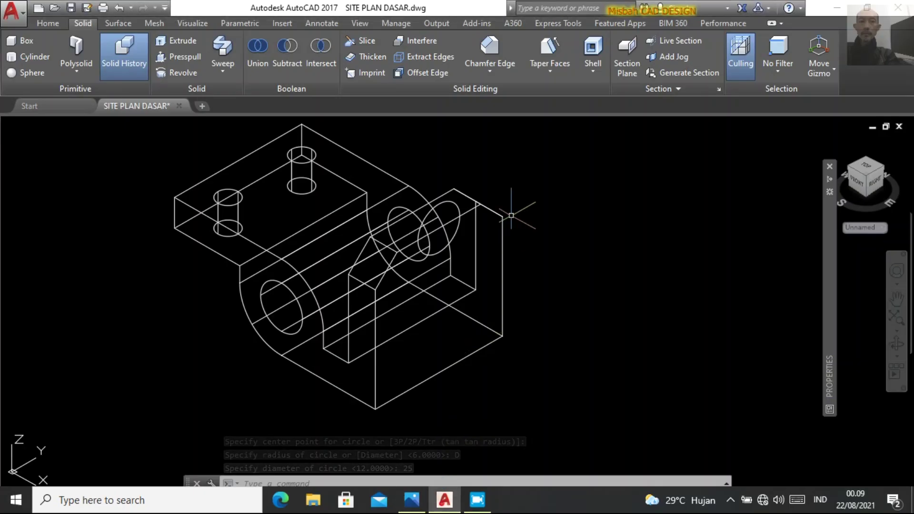
type("M")
key("Return")
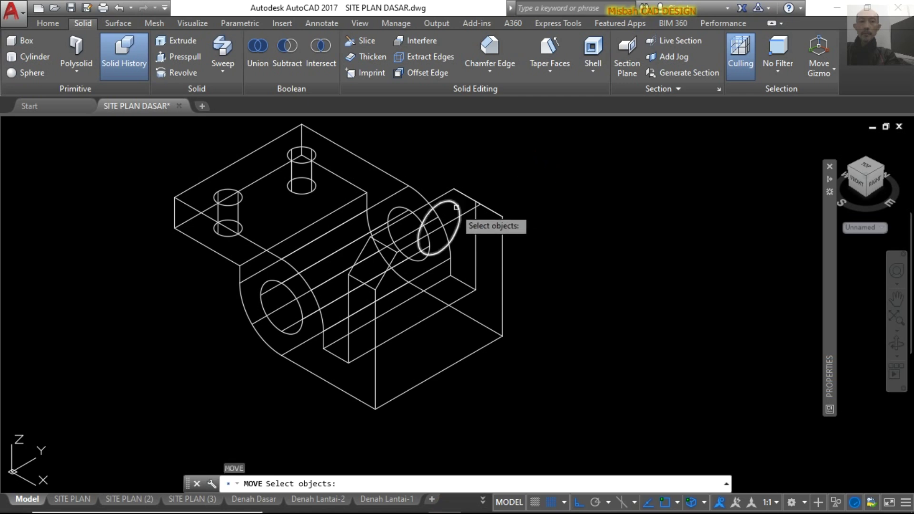
left_click(457, 220)
key("Return")
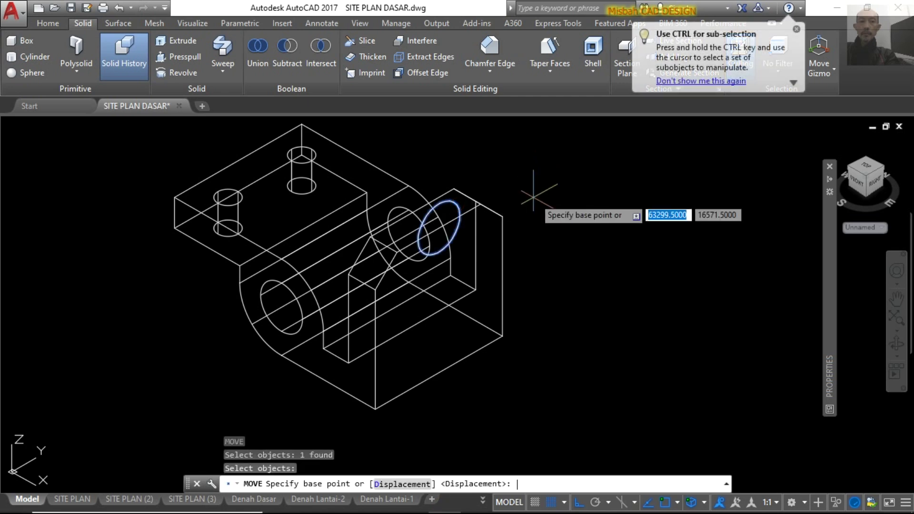
left_click(533, 197)
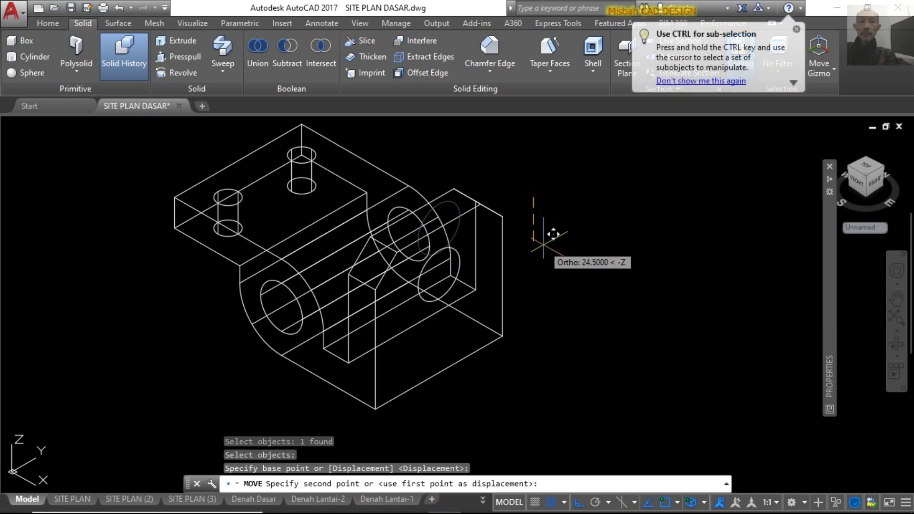
type("32")
key("Return")
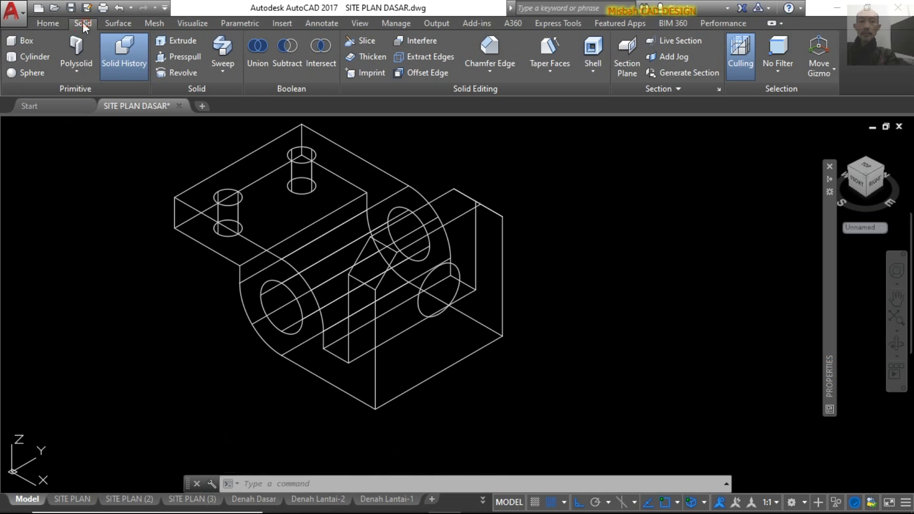
Extrude the Ø25 circle into a cylinder through the upright arm
left_click(48, 25)
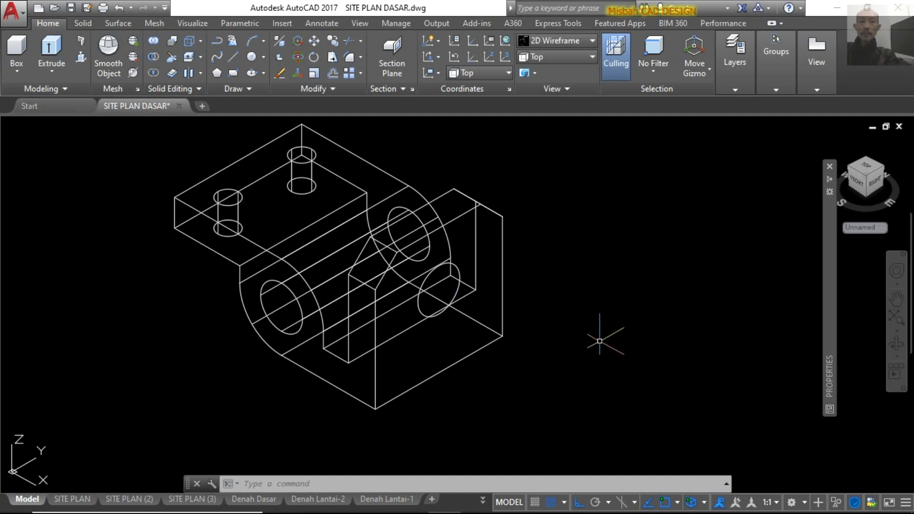
type("EXT")
key("Return")
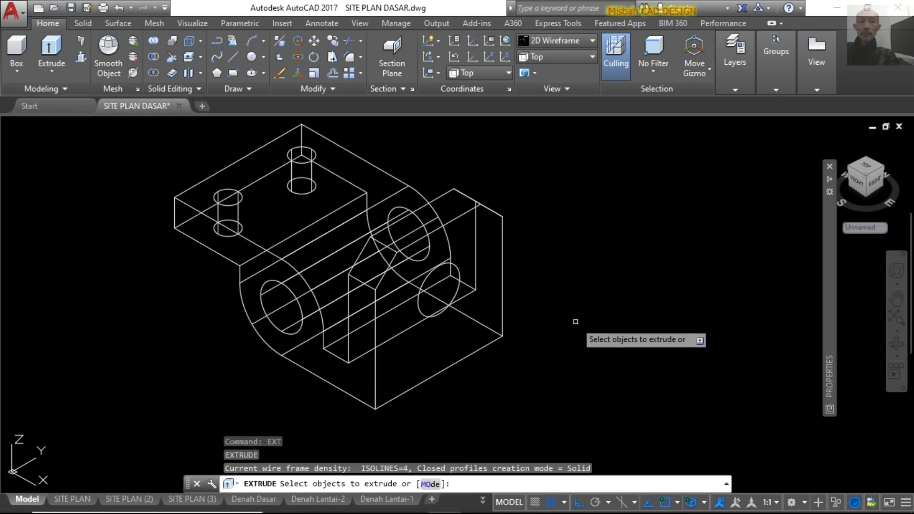
left_click(456, 269)
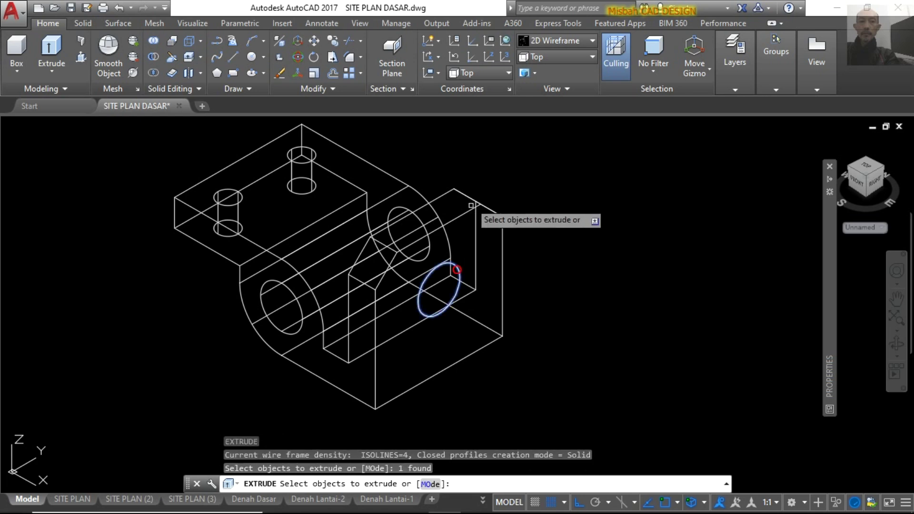
key("Return")
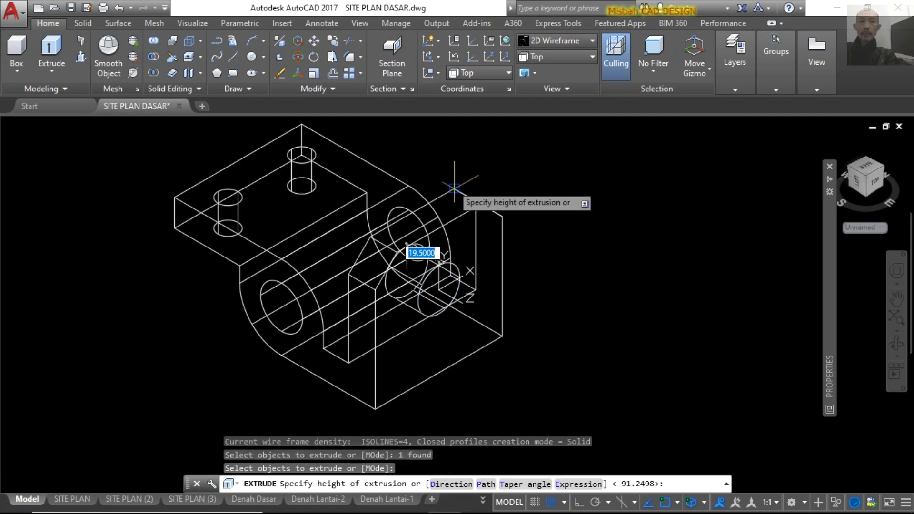
key("Escape")
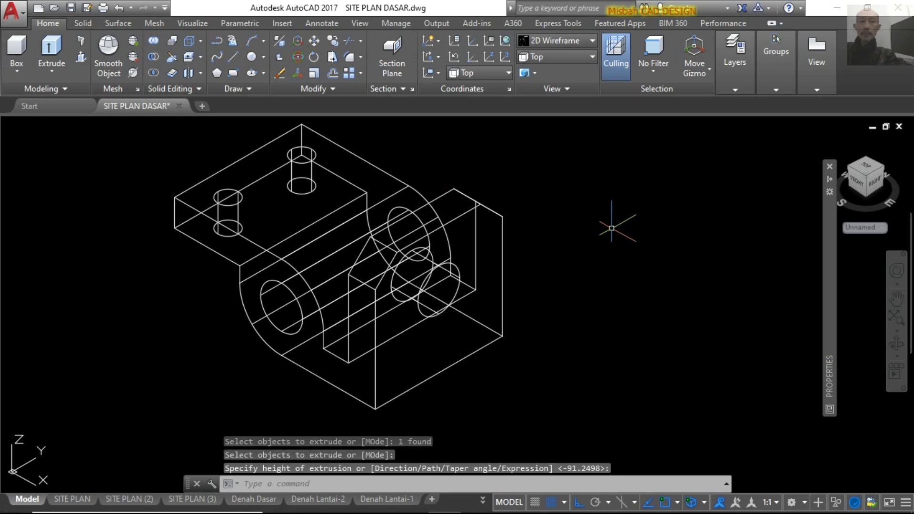
type("SU")
Subtract the cylinder from the bracket body to form the bore
key("Return")
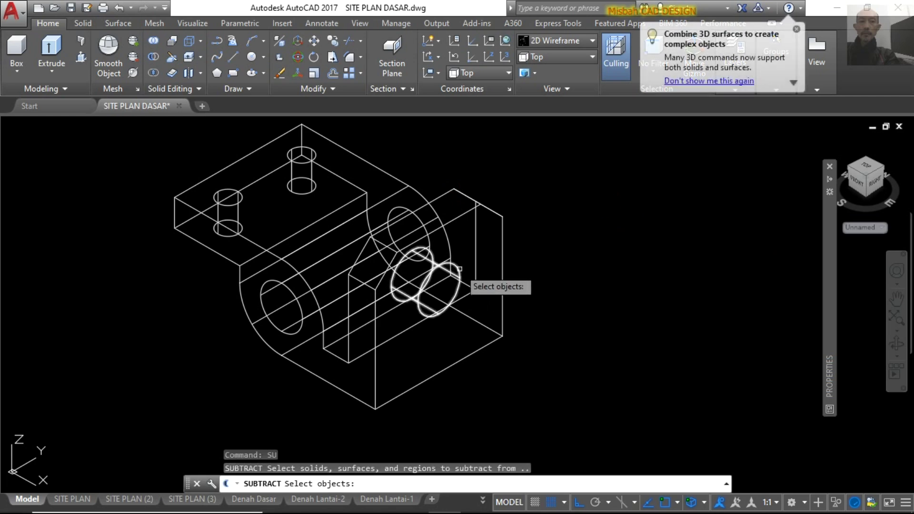
left_click(476, 208)
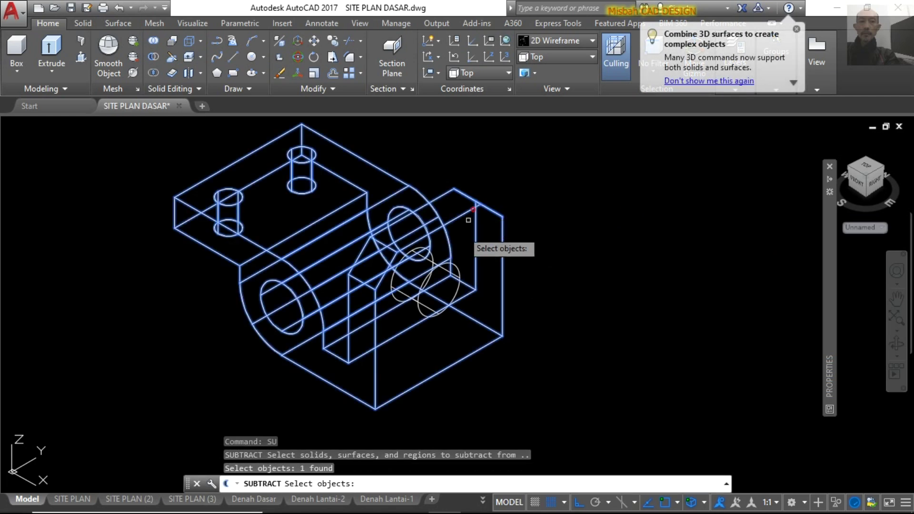
key("Return")
left_click(455, 269)
key("Return")
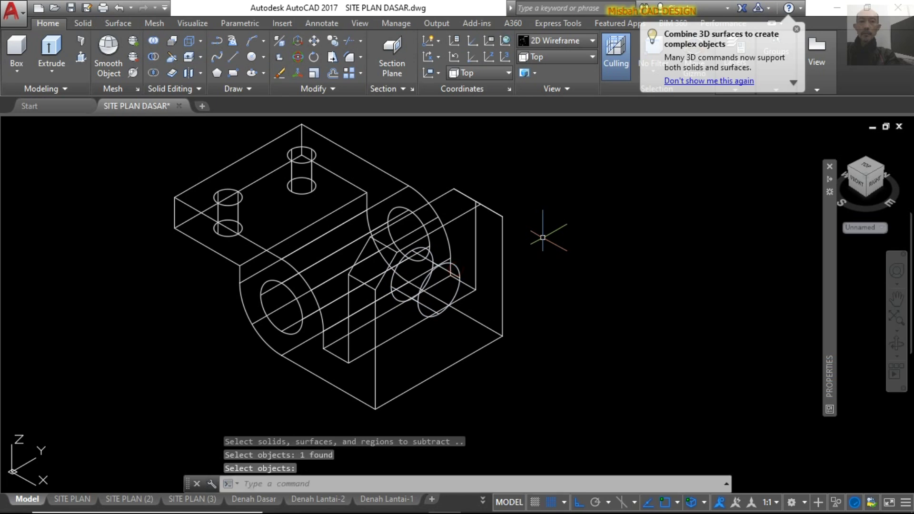
left_click(593, 43)
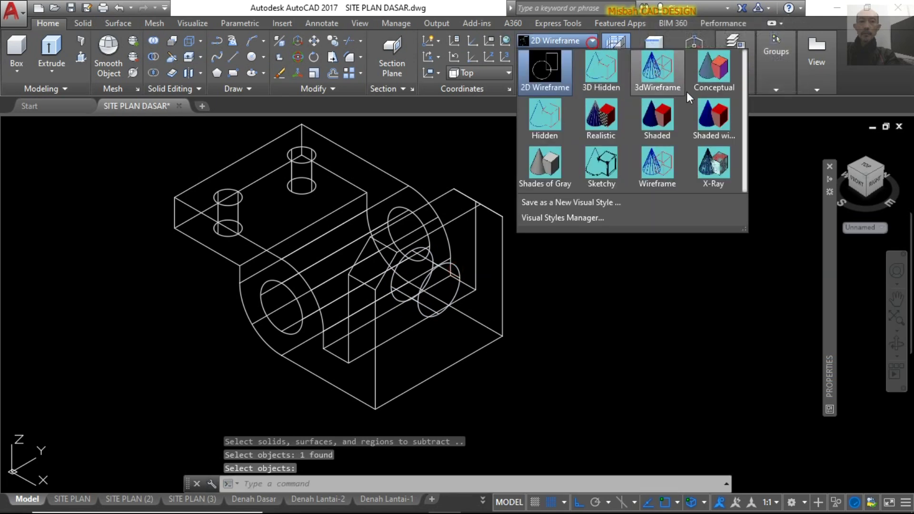
Shade the bracket in Conceptual style and set FACETRES to 10
left_click(707, 74)
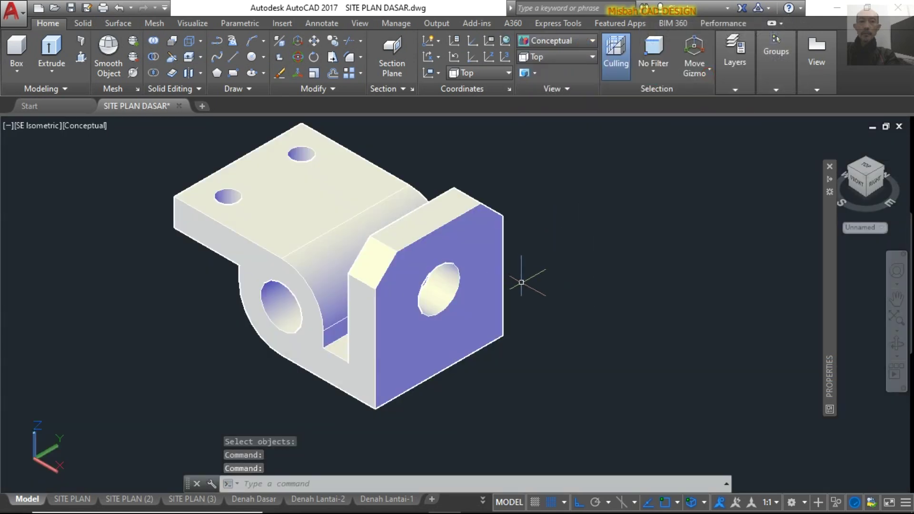
scroll(500, 294, "down", 1)
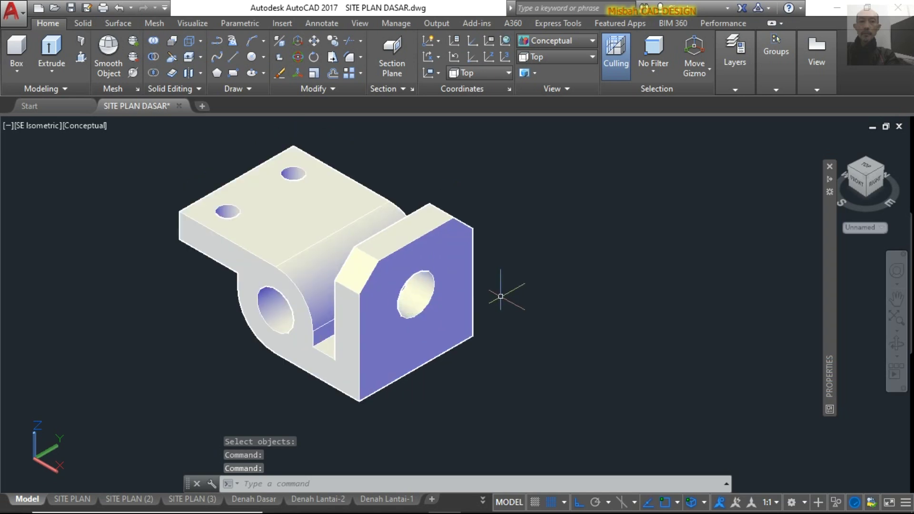
type("FACE")
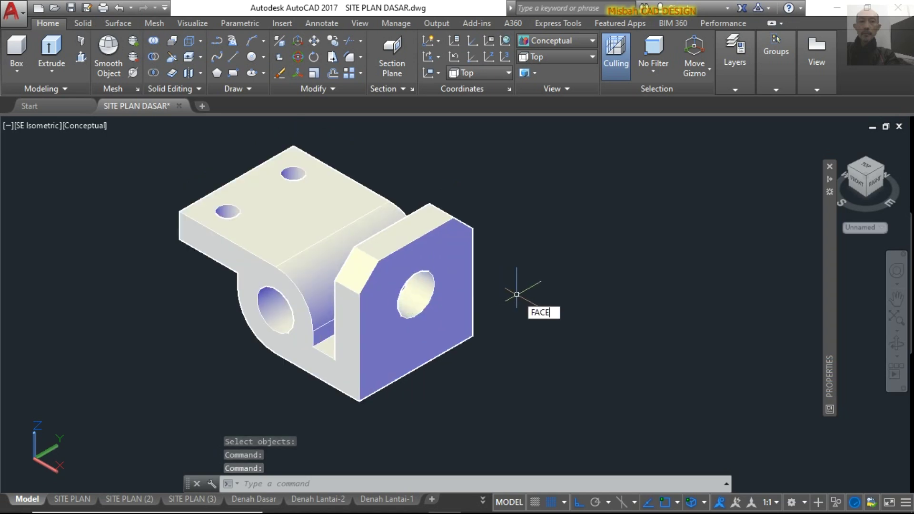
type("TRES")
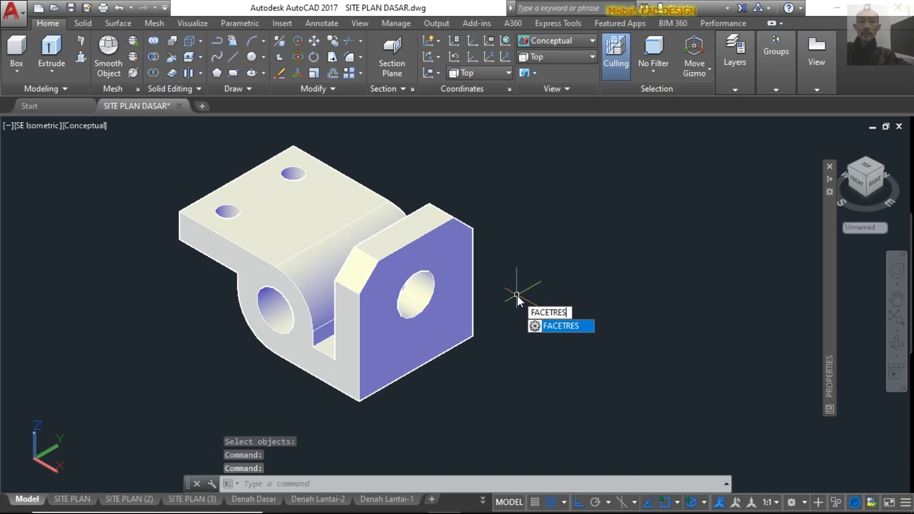
type("S")
key("Return")
type("10")
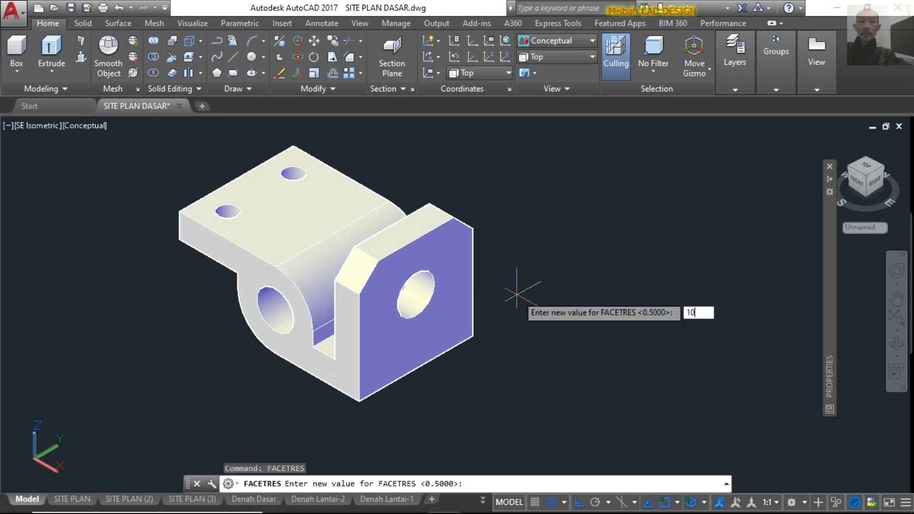
key("Return")
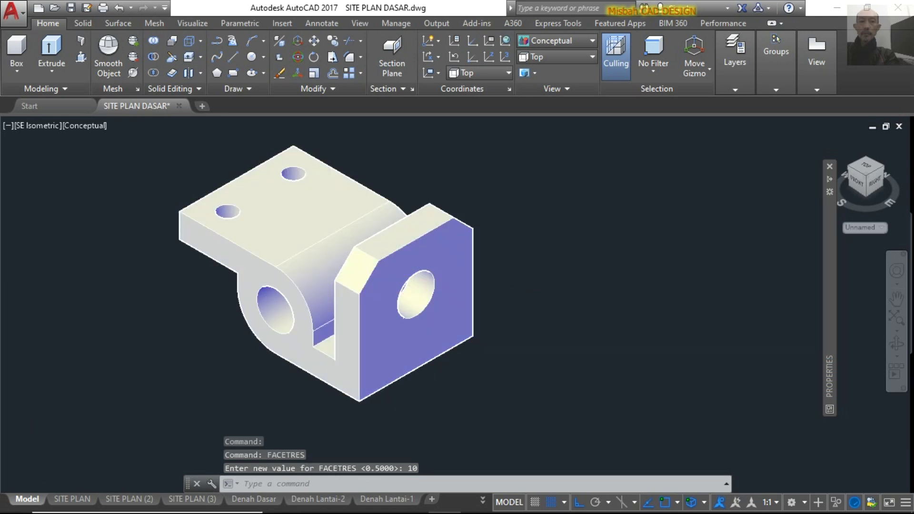
scroll(507, 264, "up", 2)
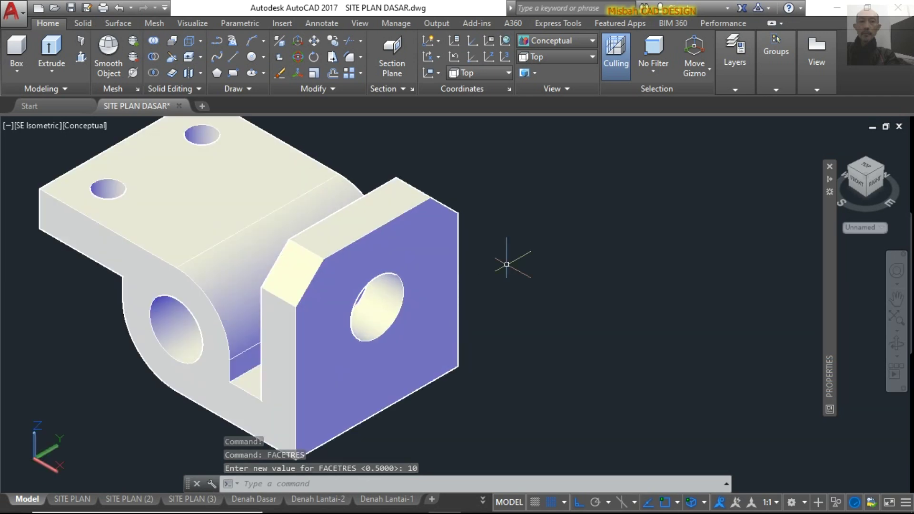
Orbit the bracket to new angles in perspective projection, then exit the orbit
left_click(897, 342)
mouse_move(375, 344)
left_mouse_down()
mouse_move(444, 320)
mouse_move(516, 335)
mouse_move(543, 320)
mouse_move(543, 341)
mouse_move(428, 290)
mouse_move(414, 362)
mouse_move(402, 270)
mouse_move(306, 259)
mouse_move(244, 274)
mouse_move(374, 279)
mouse_move(409, 295)
mouse_move(214, 291)
mouse_move(145, 308)
mouse_move(65, 283)
left_mouse_up()
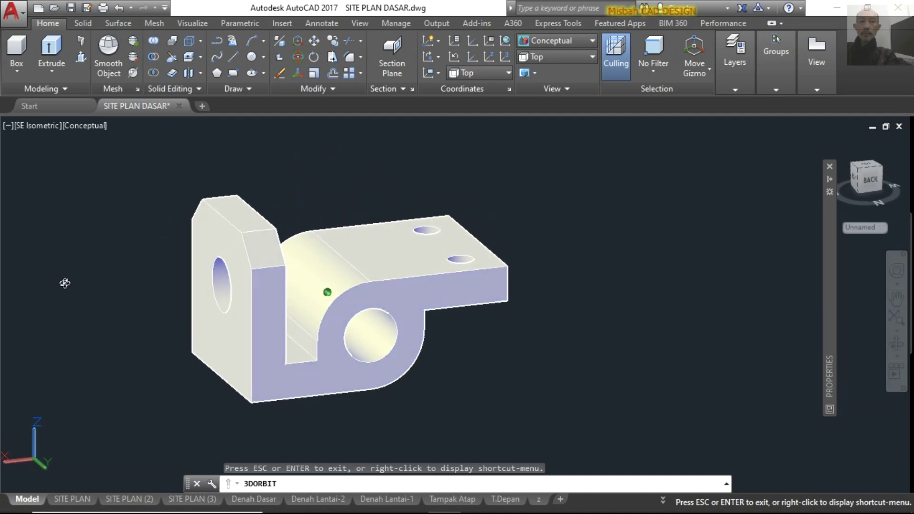
mouse_move(314, 334)
left_mouse_down()
mouse_move(326, 293)
mouse_move(272, 320)
mouse_move(256, 313)
left_mouse_up()
right_click(256, 313)
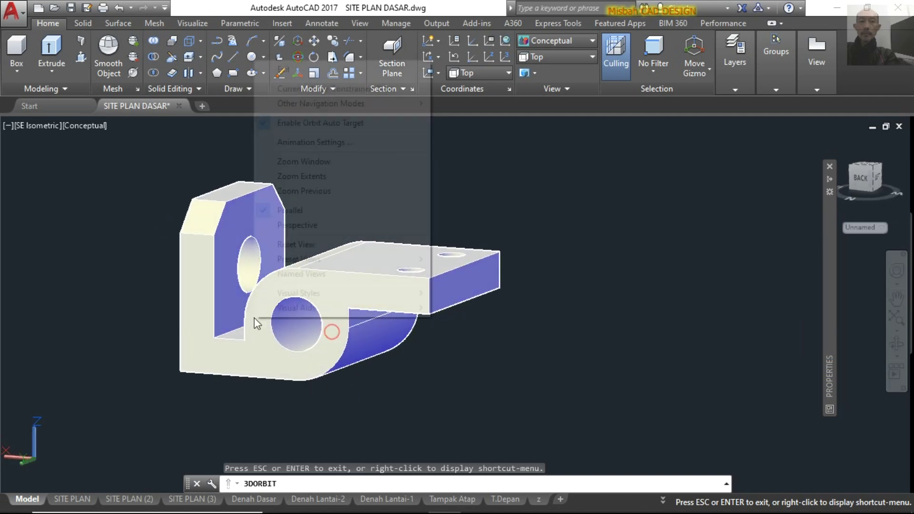
left_click(308, 225)
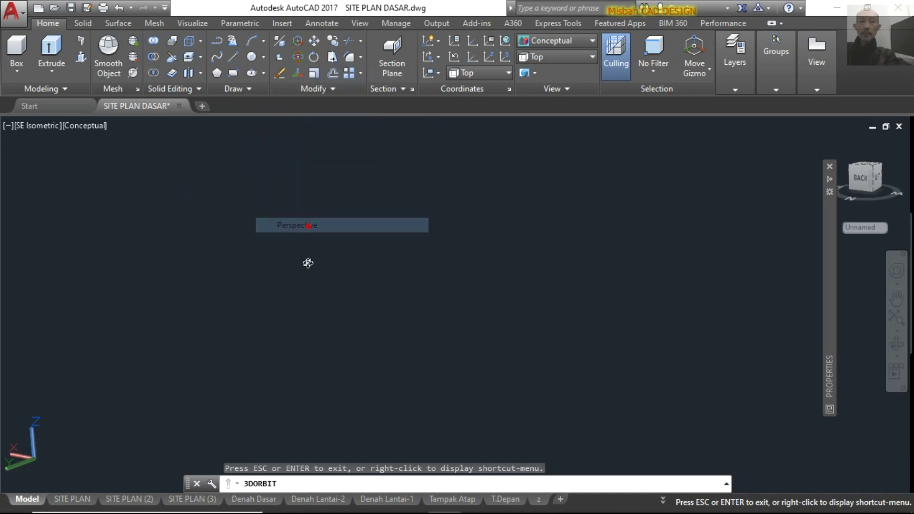
mouse_move(315, 272)
left_mouse_down()
mouse_move(333, 300)
mouse_move(379, 334)
left_mouse_up()
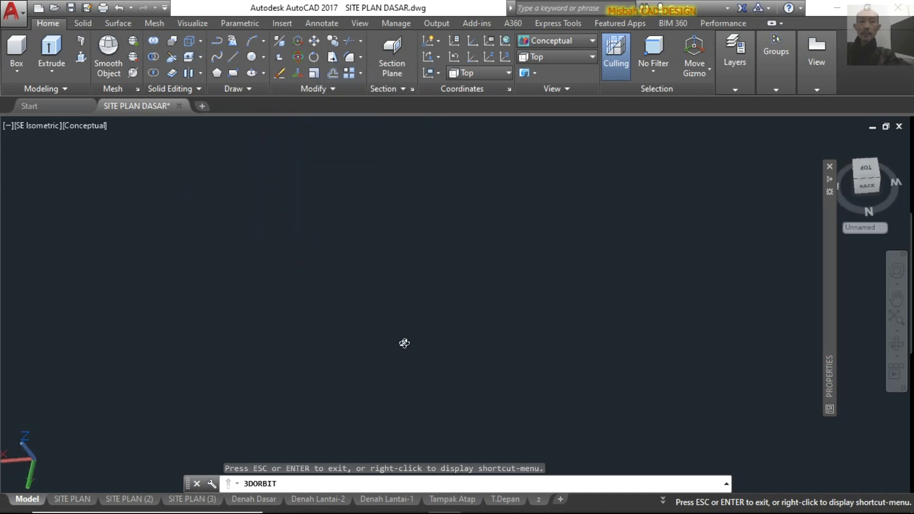
right_click(400, 342)
left_click(435, 89)
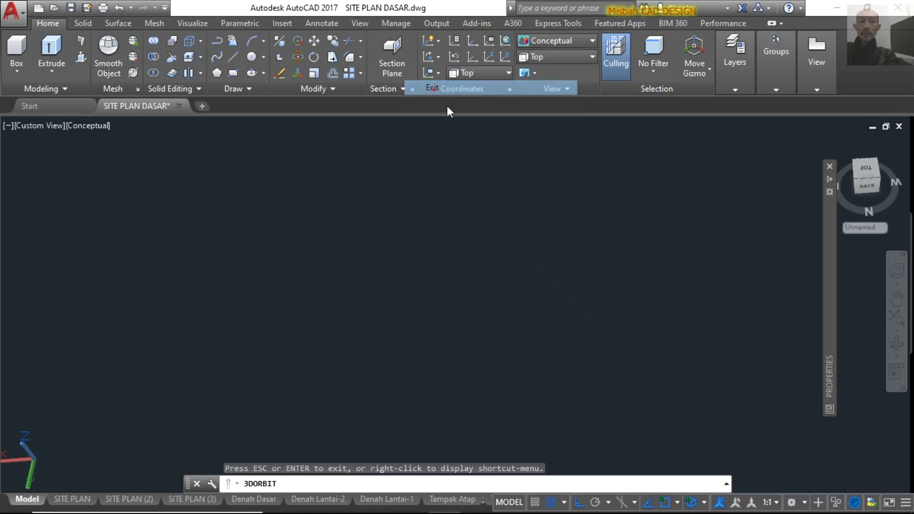
Return to the home isometric view, briefly view 2D Wireframe, then shade it Conceptual
left_click(831, 144)
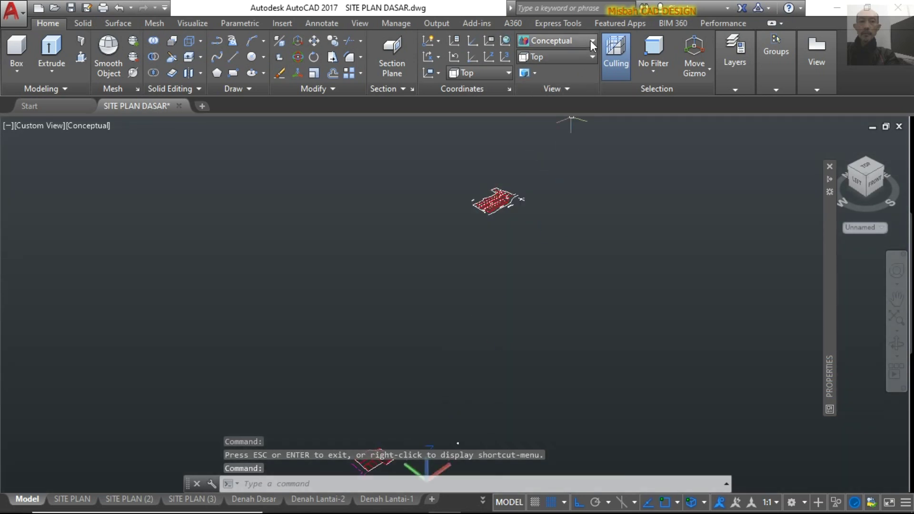
left_click(591, 41)
left_click(543, 90)
scroll(443, 294, "up", 5)
scroll(448, 256, "up", 7)
scroll(448, 256, "up", 2)
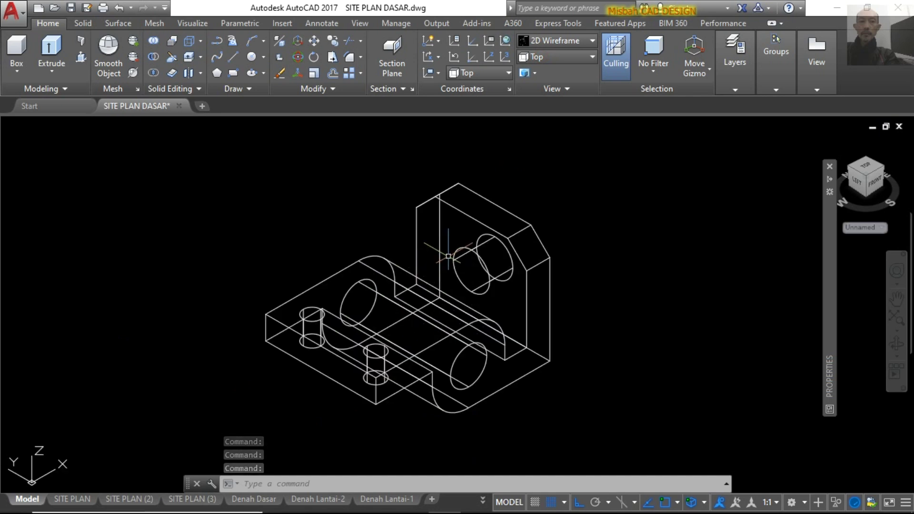
left_click(592, 42)
left_click(722, 65)
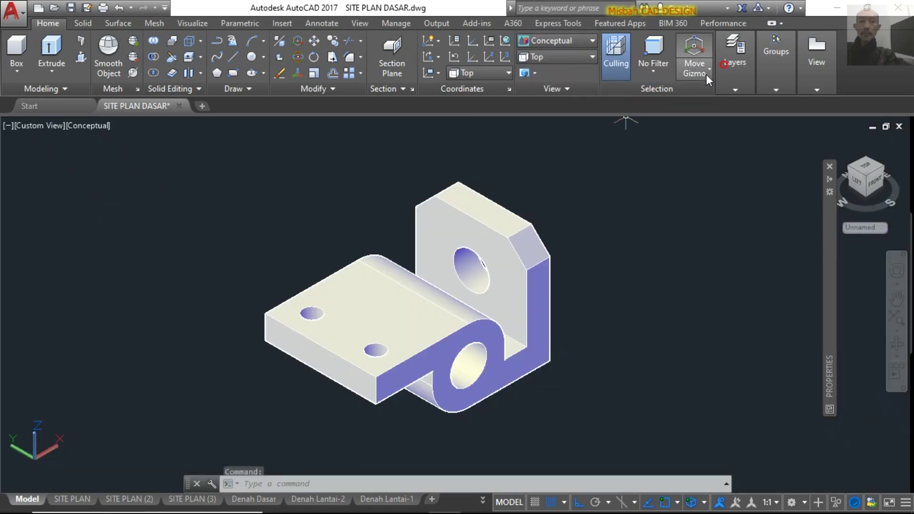
left_click(897, 344)
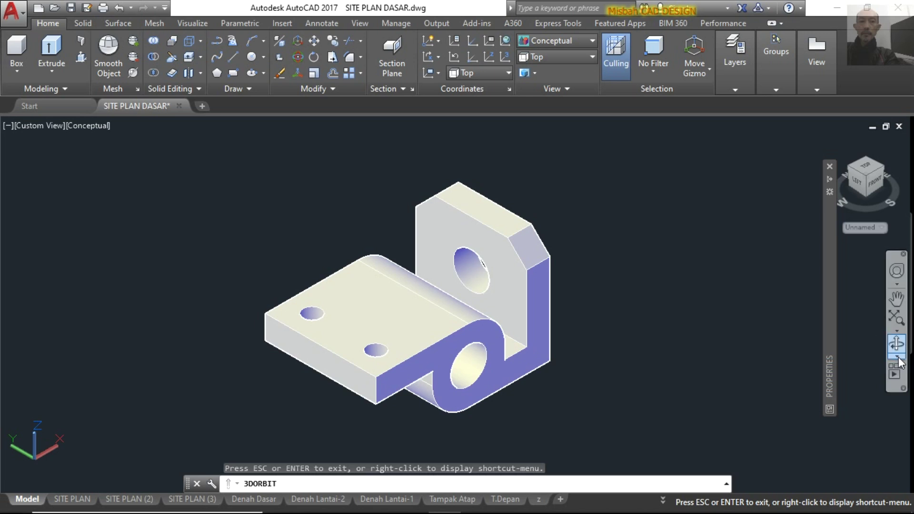
left_click(898, 358)
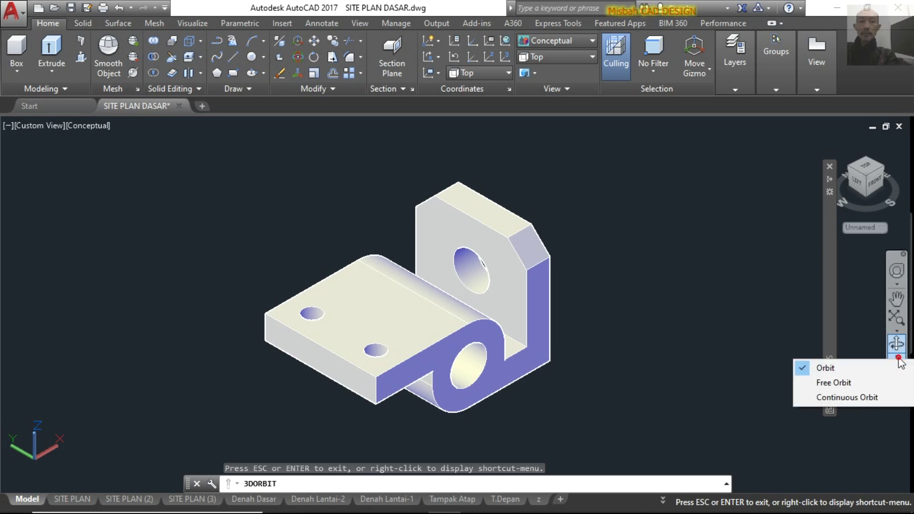
left_click(847, 397)
left_click_drag(497, 337, 482, 340)
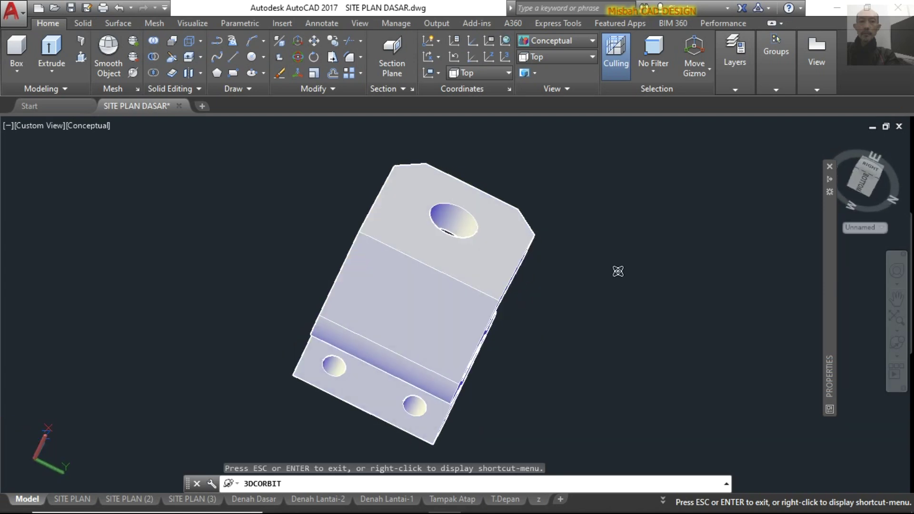
left_click_drag(422, 318, 380, 312)
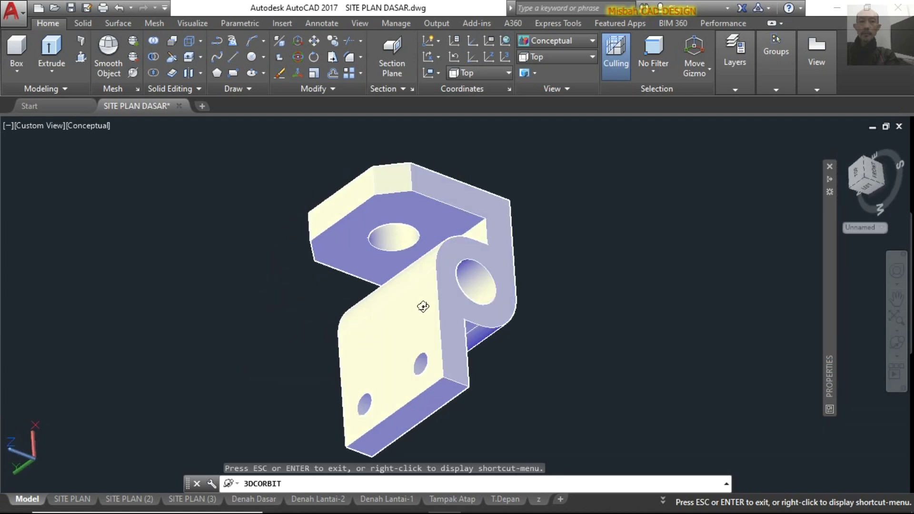
right_click(495, 269)
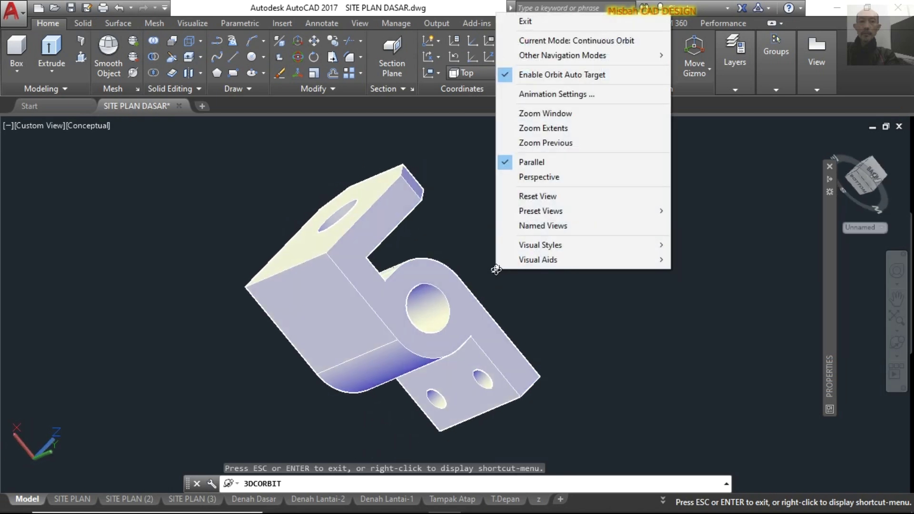
left_click(524, 21)
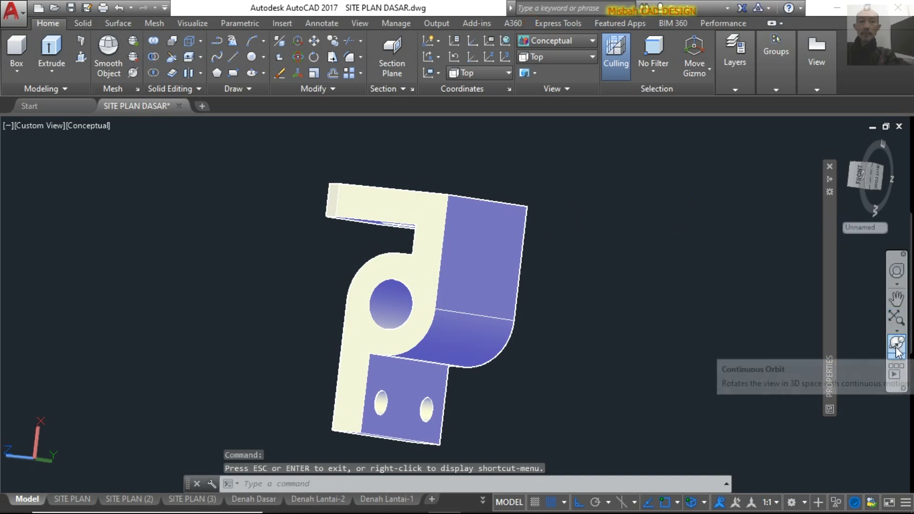
left_click(898, 353)
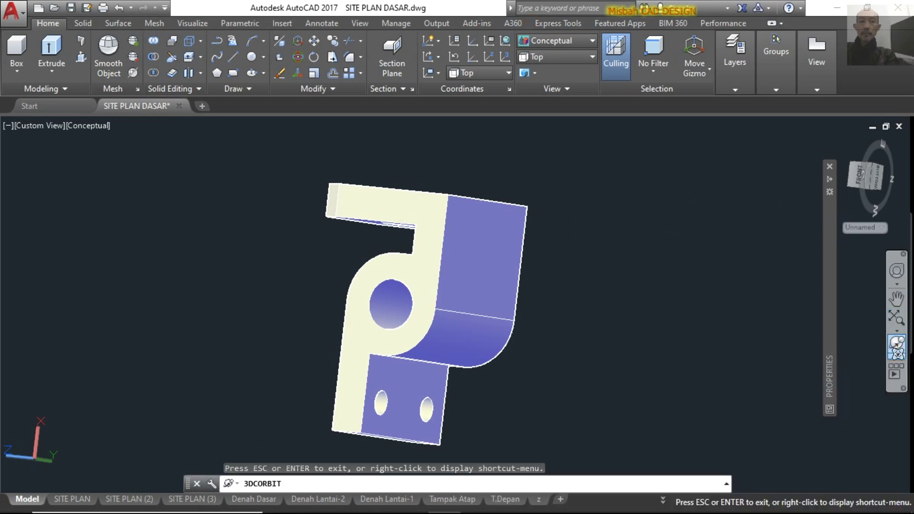
left_click(898, 356)
left_click(841, 368)
mouse_move(512, 285)
left_mouse_down()
mouse_move(548, 329)
mouse_move(570, 379)
left_mouse_up()
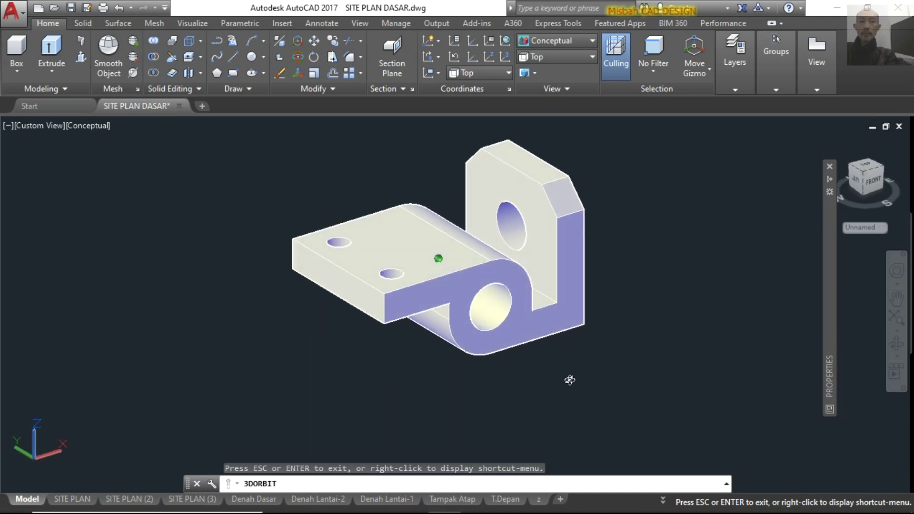
left_click_drag(539, 307, 543, 319)
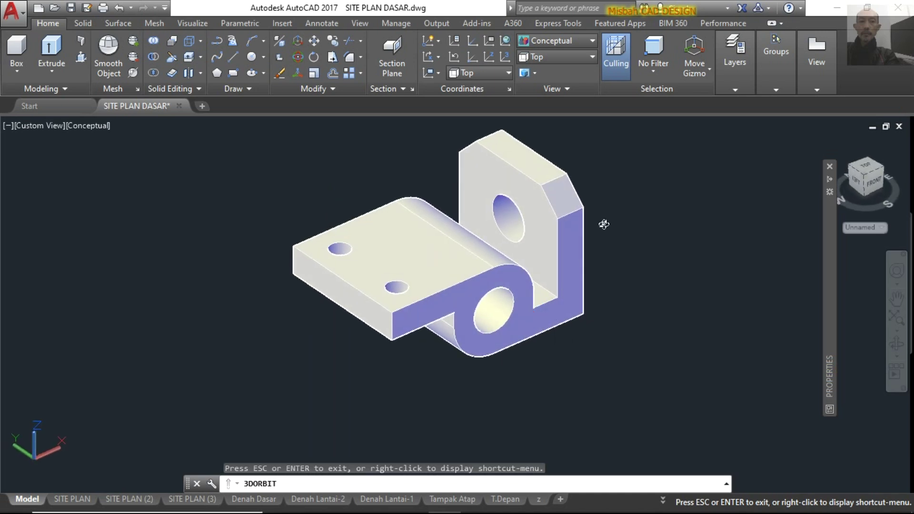
right_click(629, 219)
left_click(656, 225)
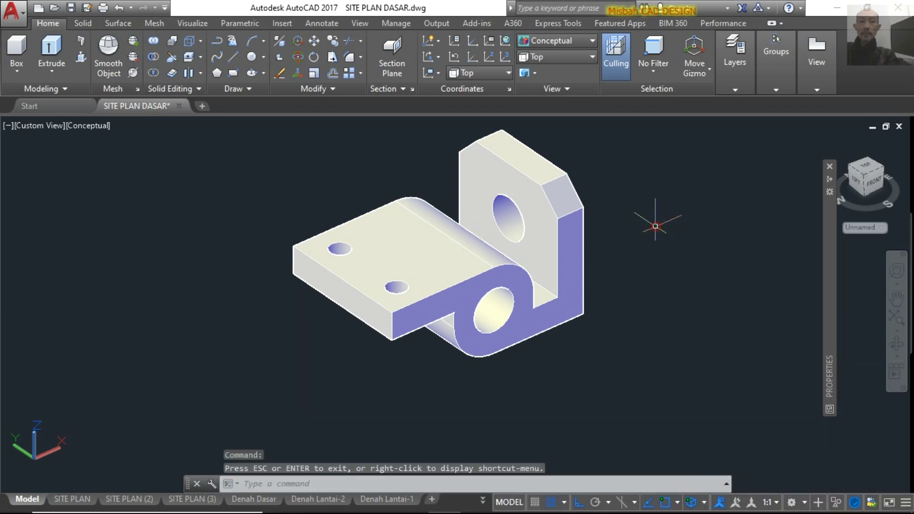
type("P")
key("Return")
left_click_drag(632, 207, 603, 256)
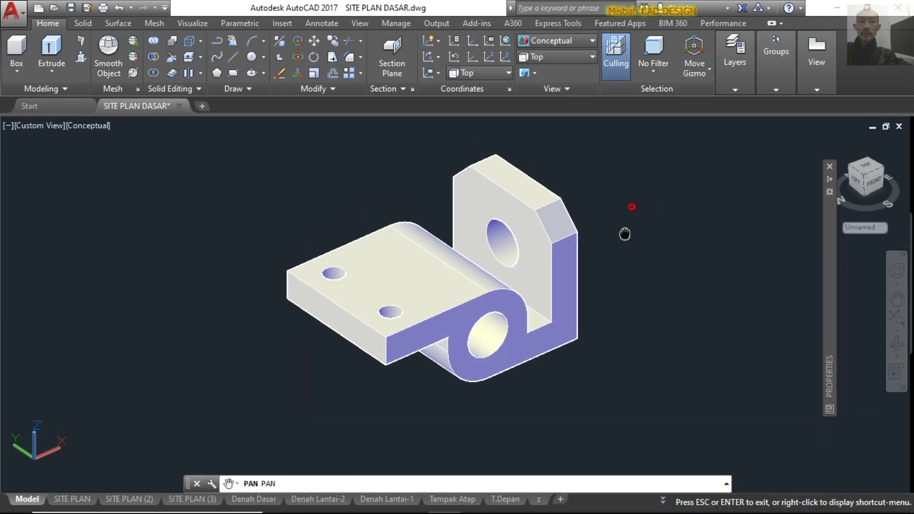
right_click(638, 224)
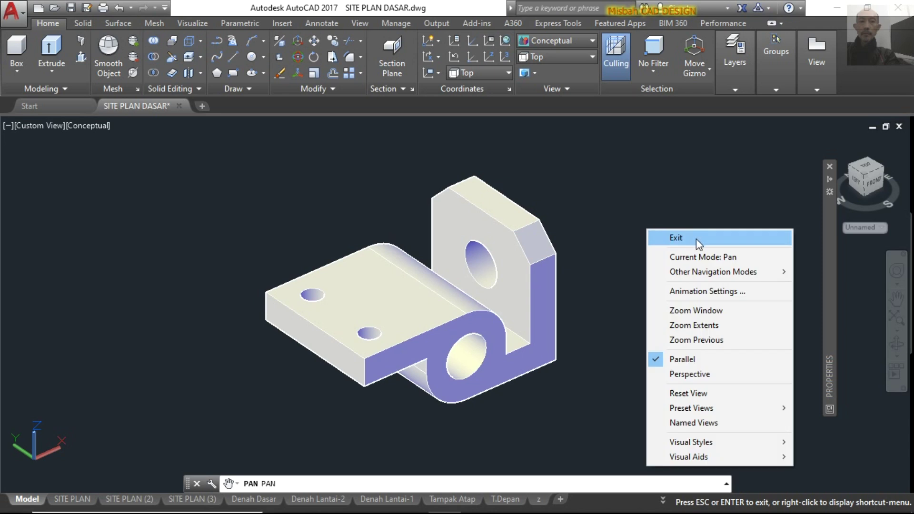
left_click(696, 238)
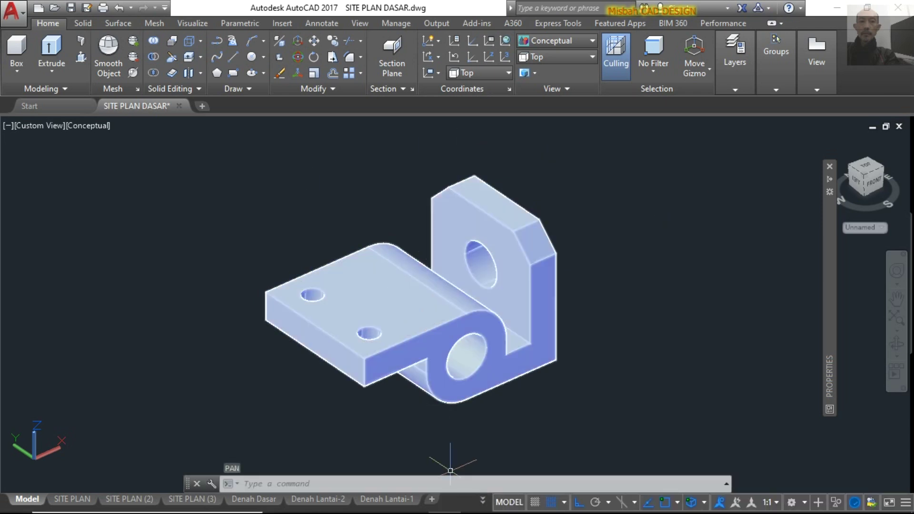
mouse_move(432, 509)
left_click(412, 497)
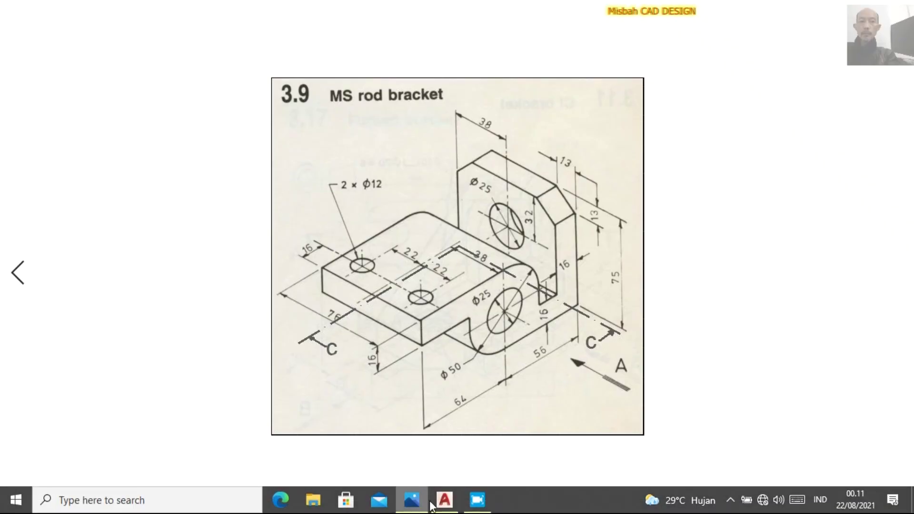
Review the MS rod bracket reference drawing in Photos, then start a new Inventor file
left_click(444, 500)
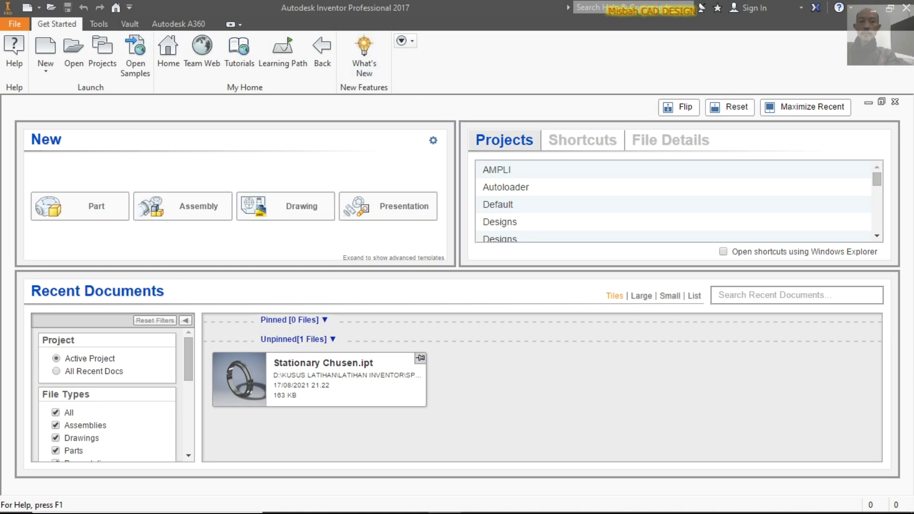
left_click(484, 501)
mouse_move(498, 509)
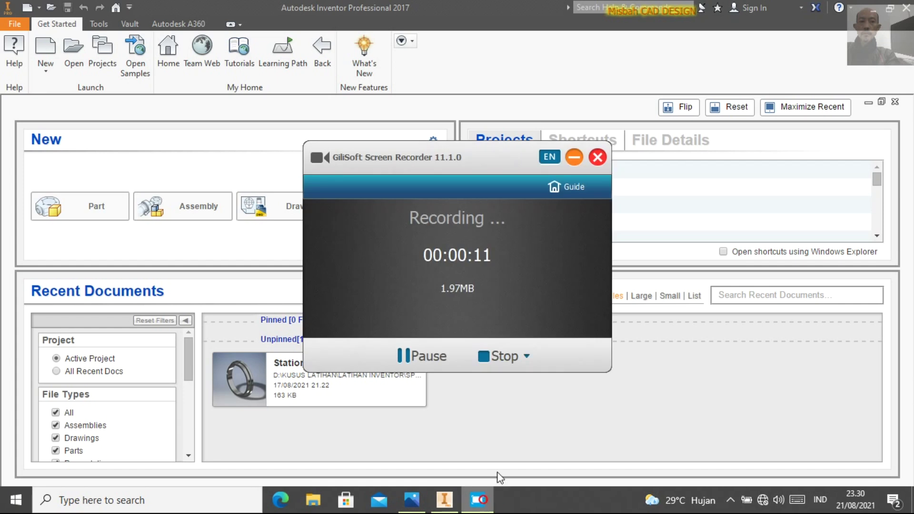
left_click(576, 158)
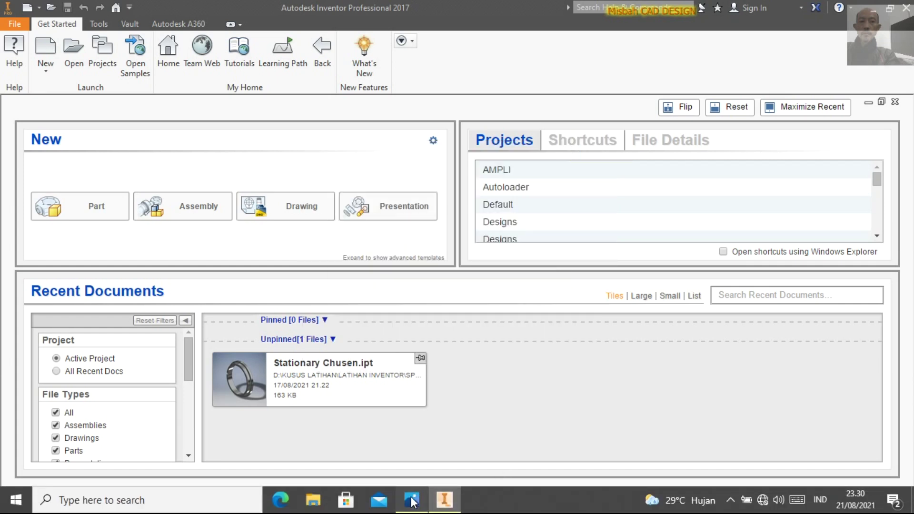
left_click(414, 498)
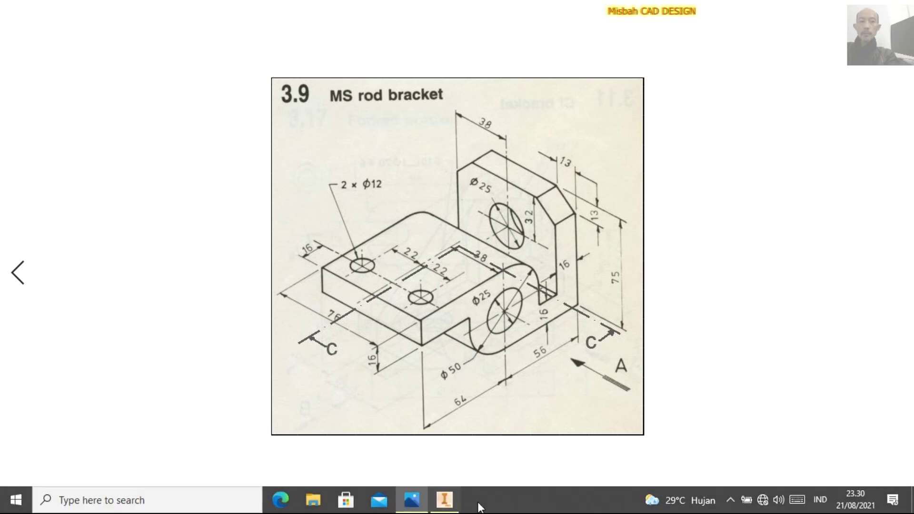
left_click(446, 500)
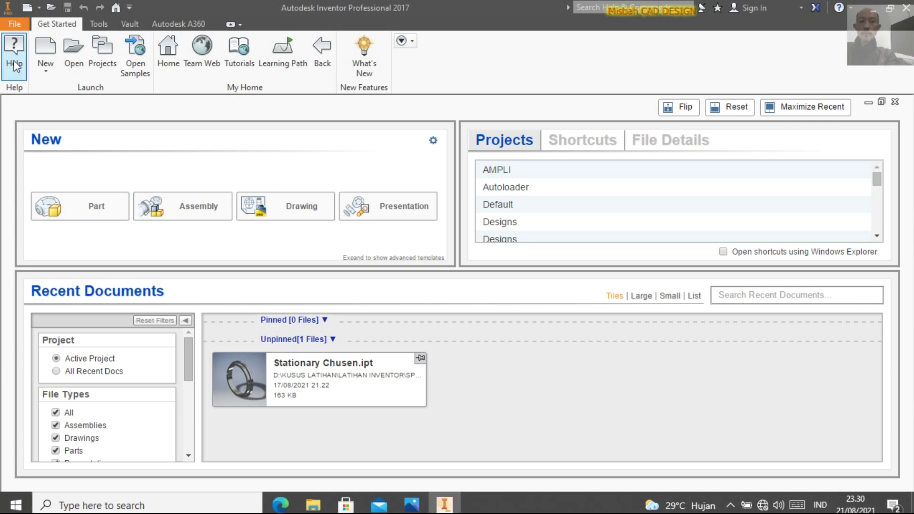
left_click(46, 59)
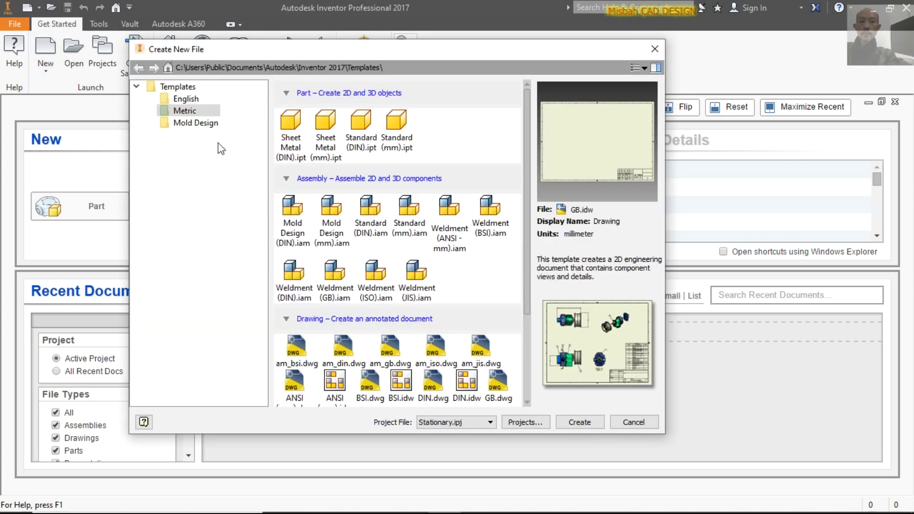
Create a new part from the Metric Standard (mm).ipt template
left_click(184, 111)
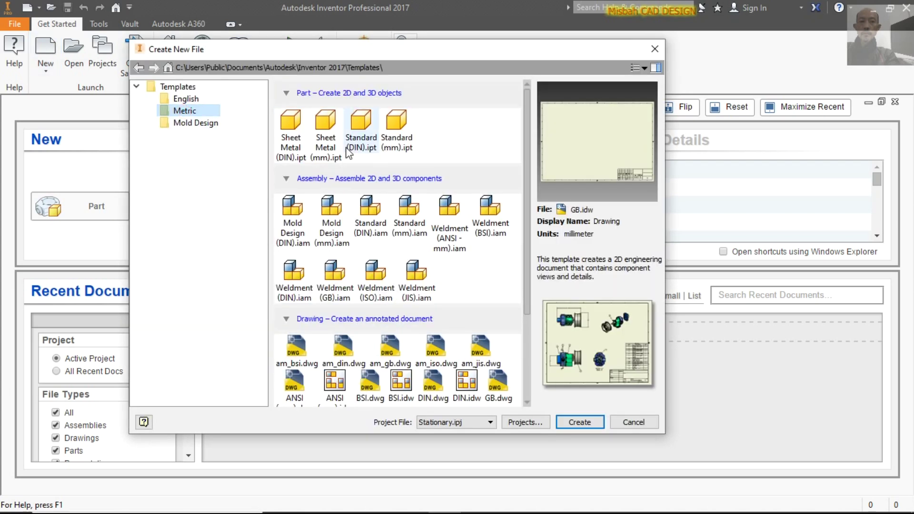
left_click(398, 125)
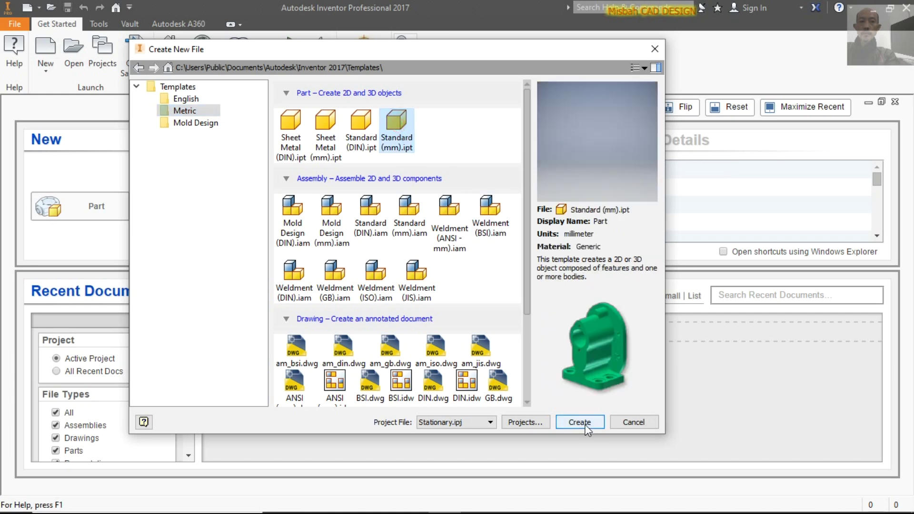
left_click(580, 423)
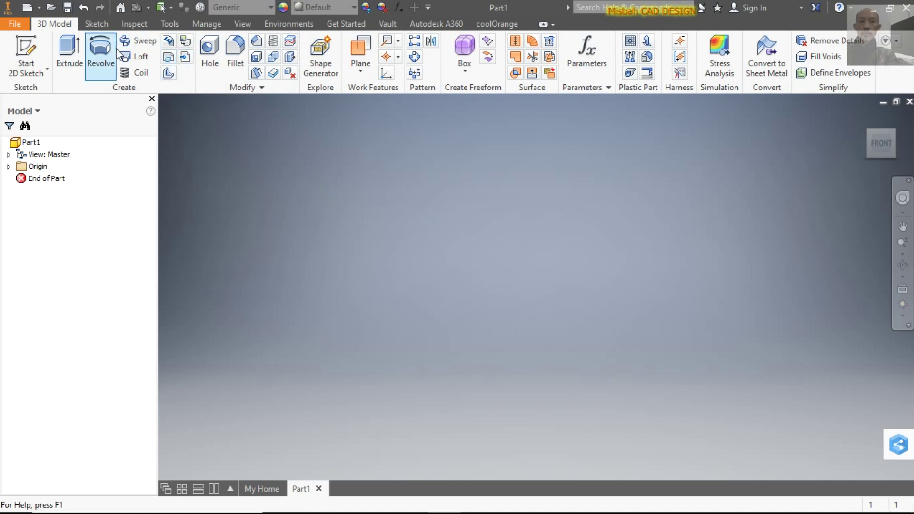
Start a 2D sketch on the vertical origin plane, chosen from the Home view
left_click(30, 55)
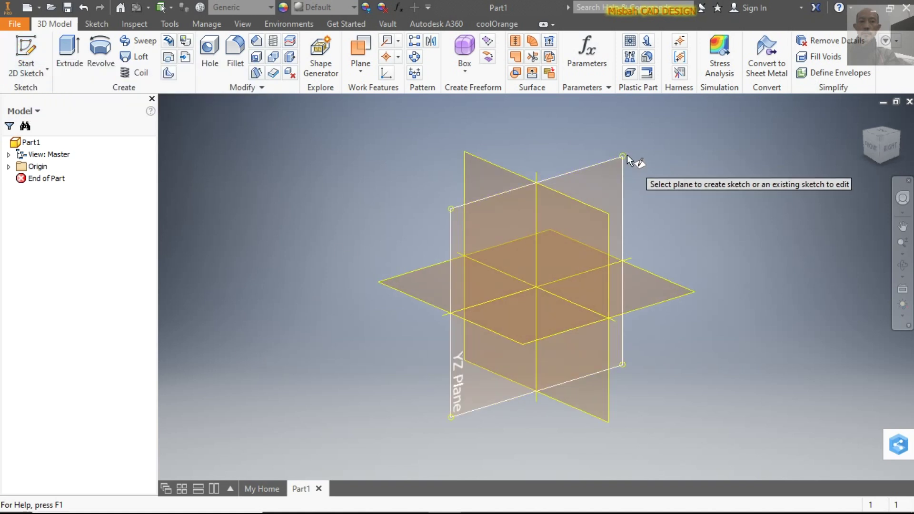
key("Escape")
left_click(865, 116)
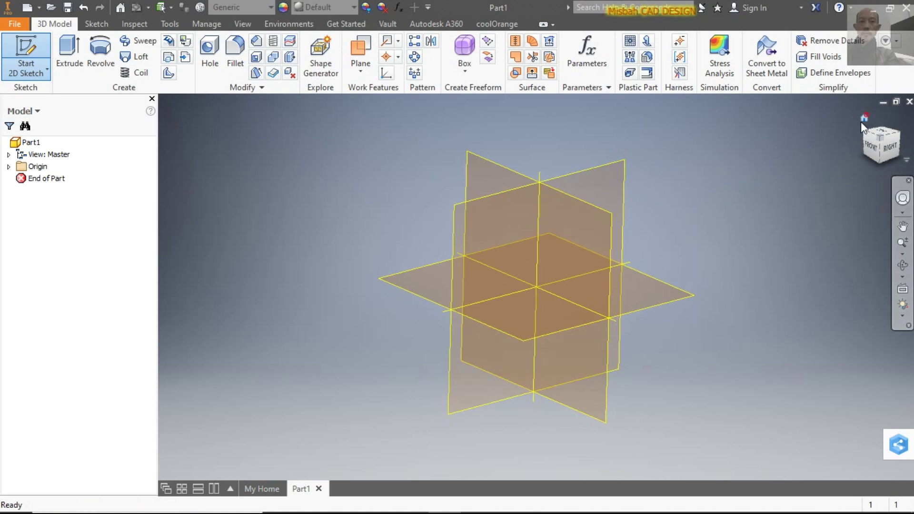
left_click(602, 173)
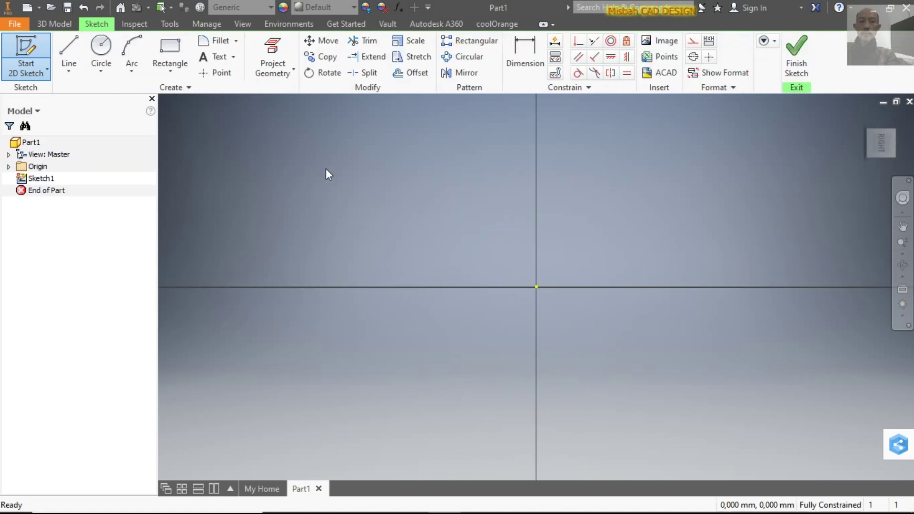
Draw two concentric circles centred on the sketch origin
left_click(102, 48)
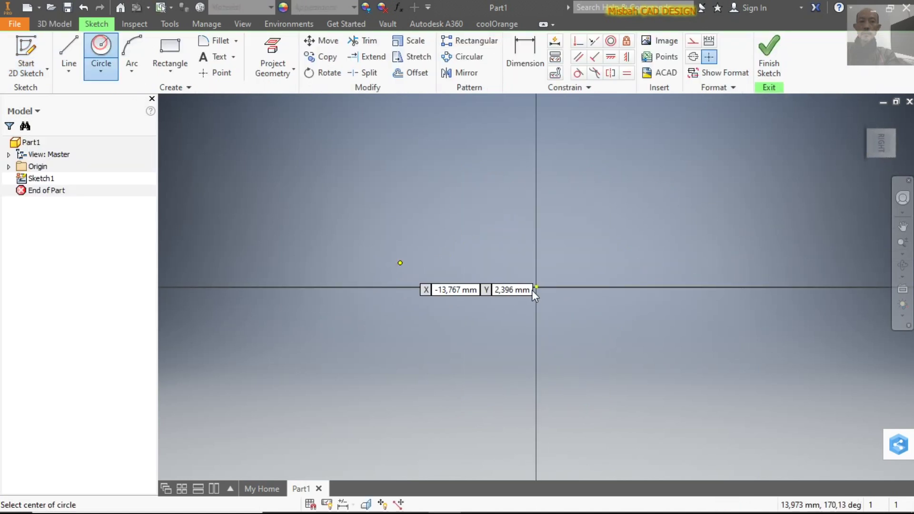
left_click(536, 286)
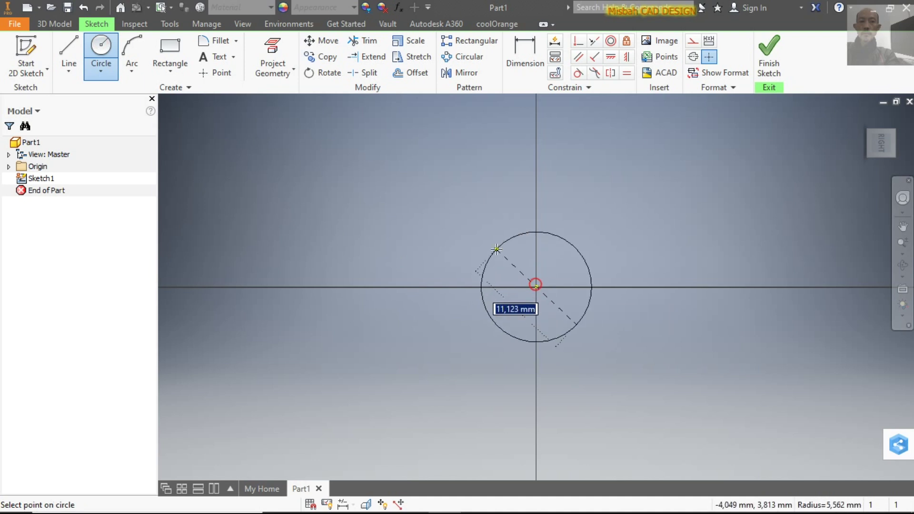
left_click(469, 228)
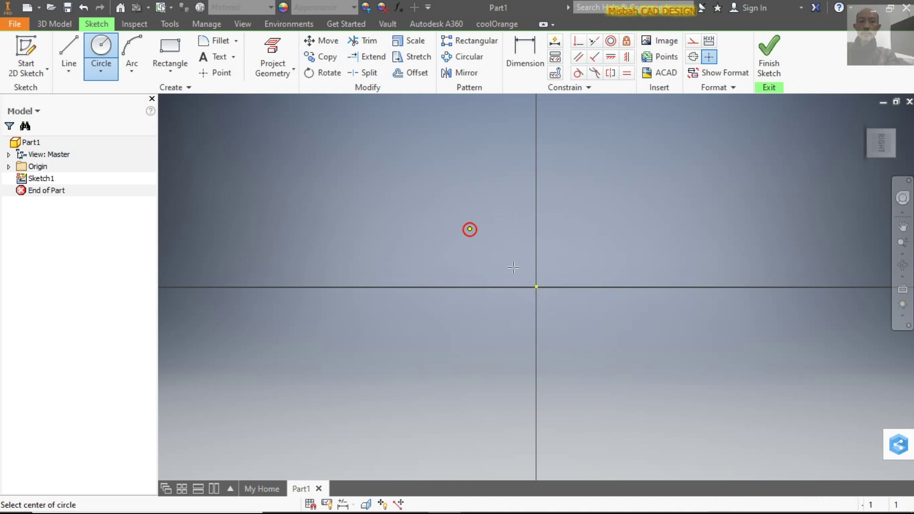
left_click(536, 287)
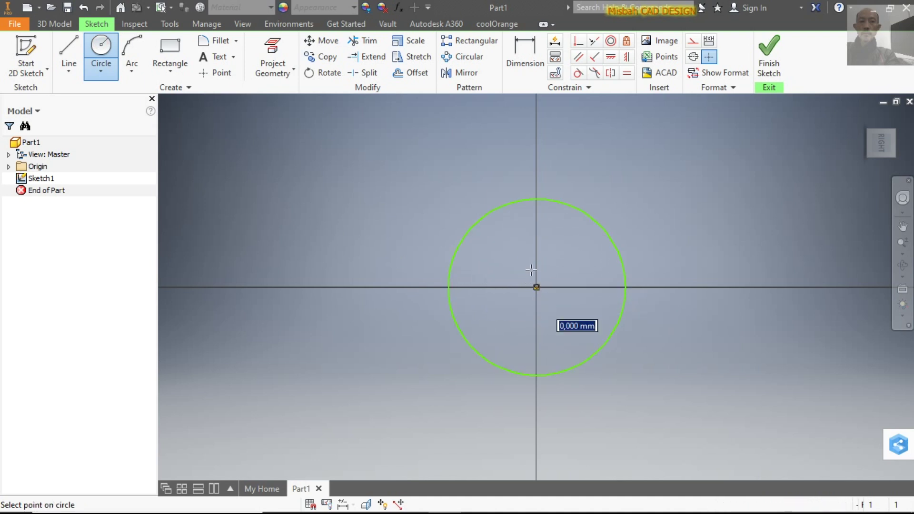
left_click(506, 246)
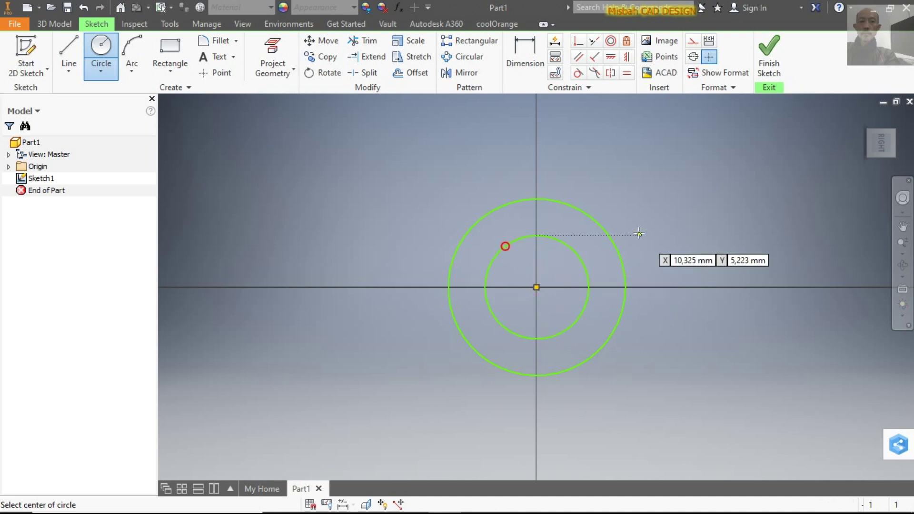
right_click(649, 210)
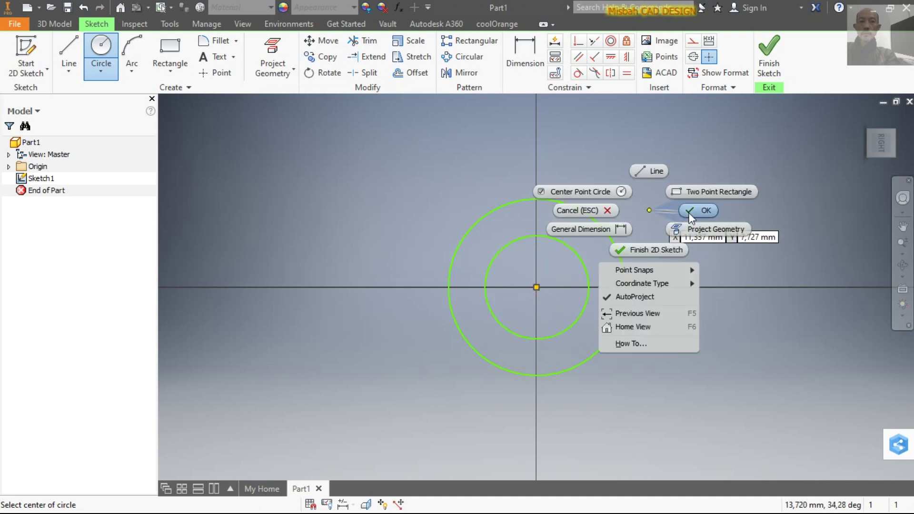
left_click(690, 212)
Dimension the outer circle to Ø50 and the inner circle to Ø25
left_click(524, 59)
left_click(617, 247)
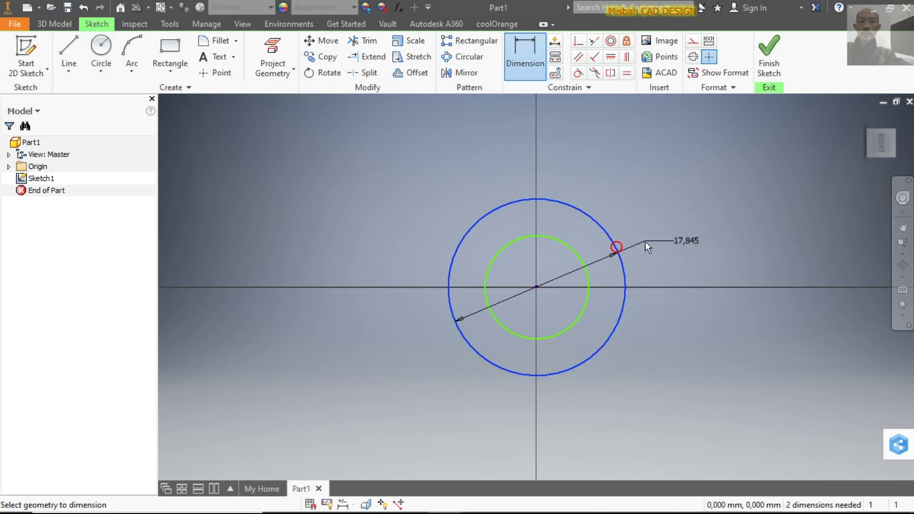
left_click(644, 240)
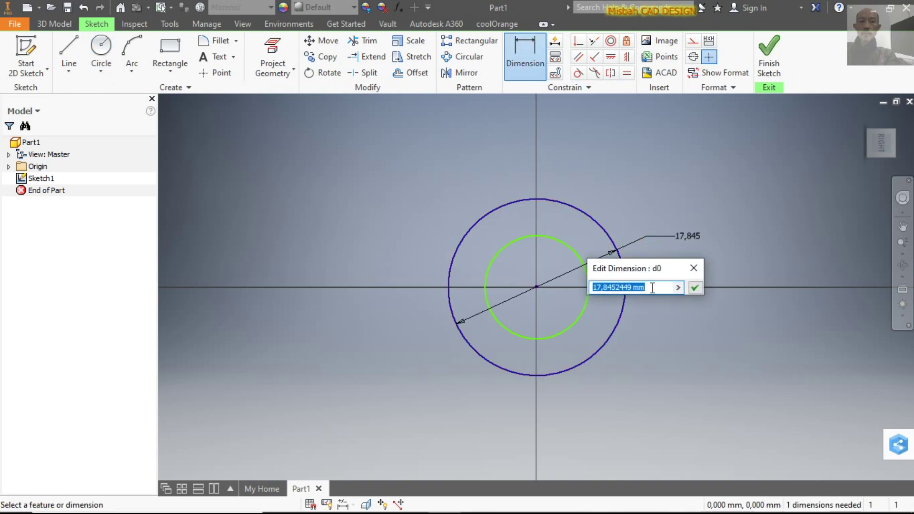
type("50")
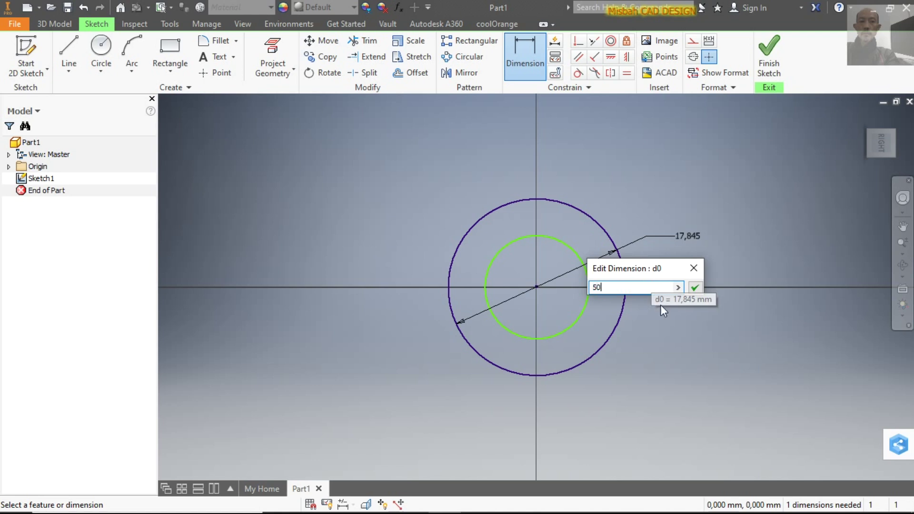
left_click(696, 287)
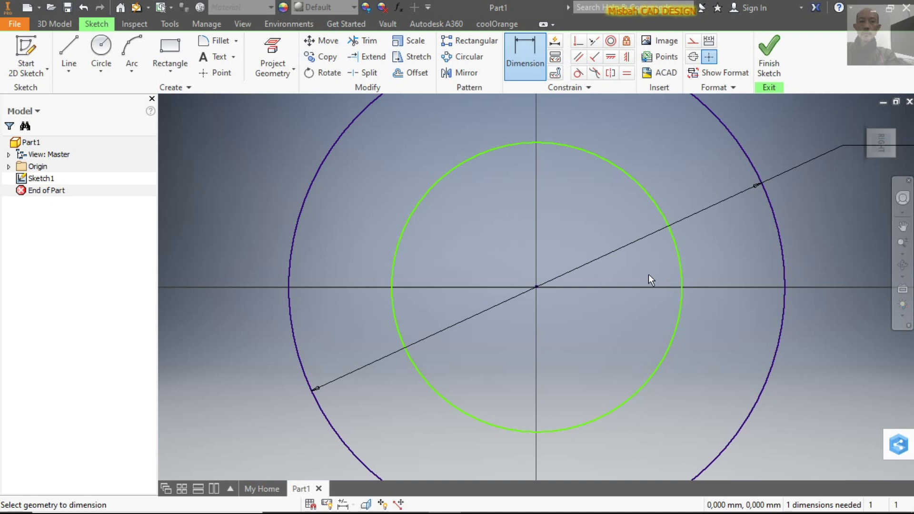
scroll(648, 274, "up", 3)
left_click(645, 221)
left_click(655, 201)
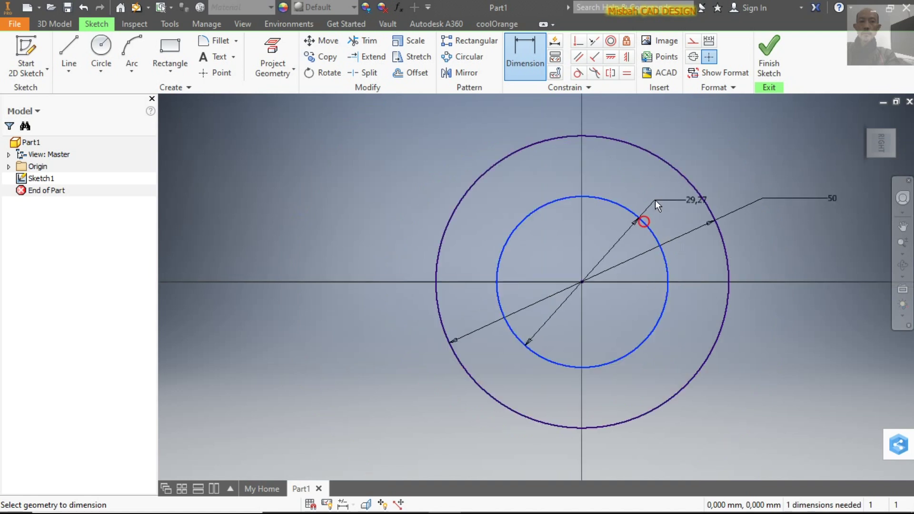
type("25")
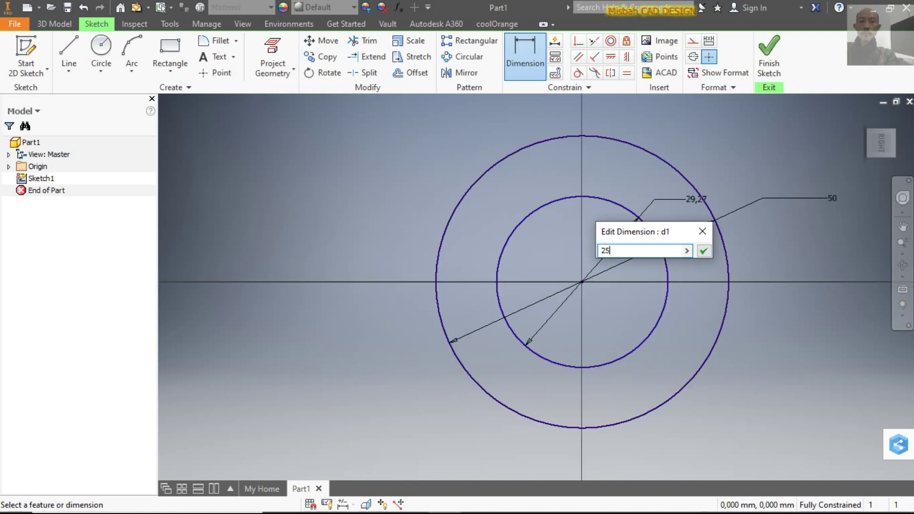
left_click(699, 251)
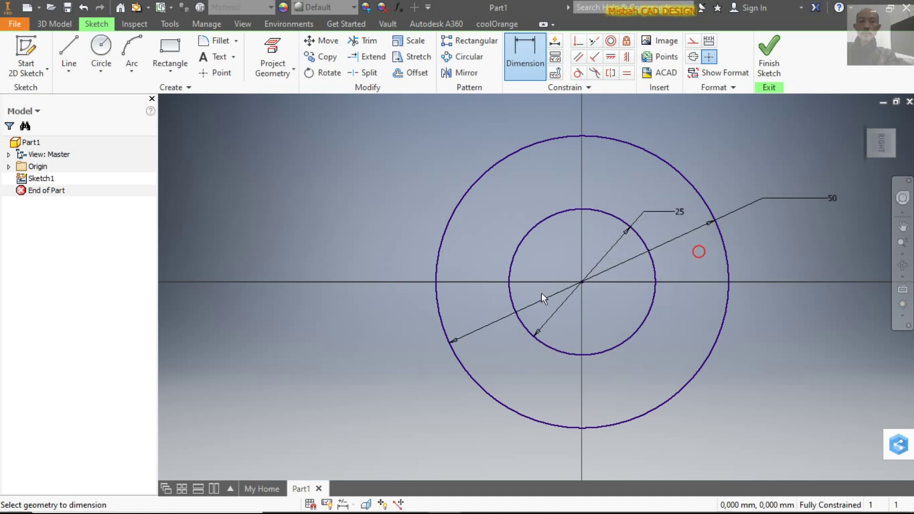
scroll(526, 312, "up", 3)
scroll(505, 293, "down", 3)
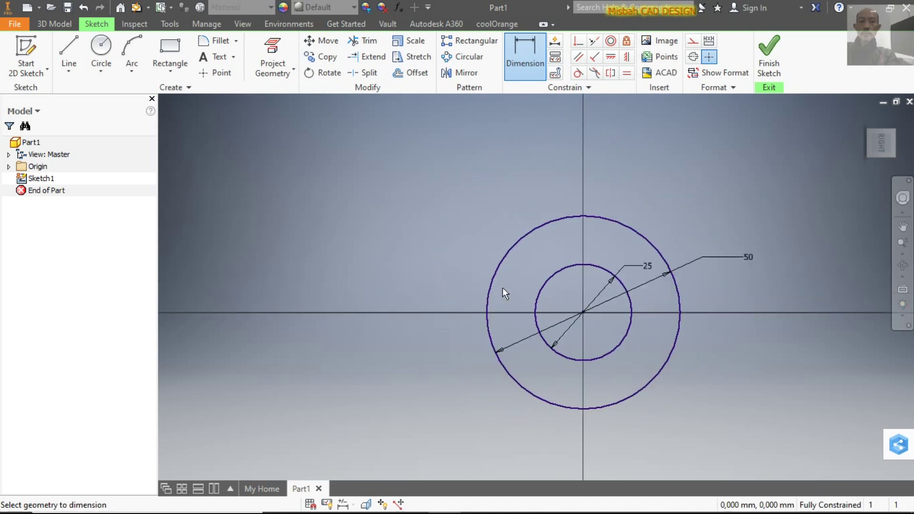
left_click(68, 47)
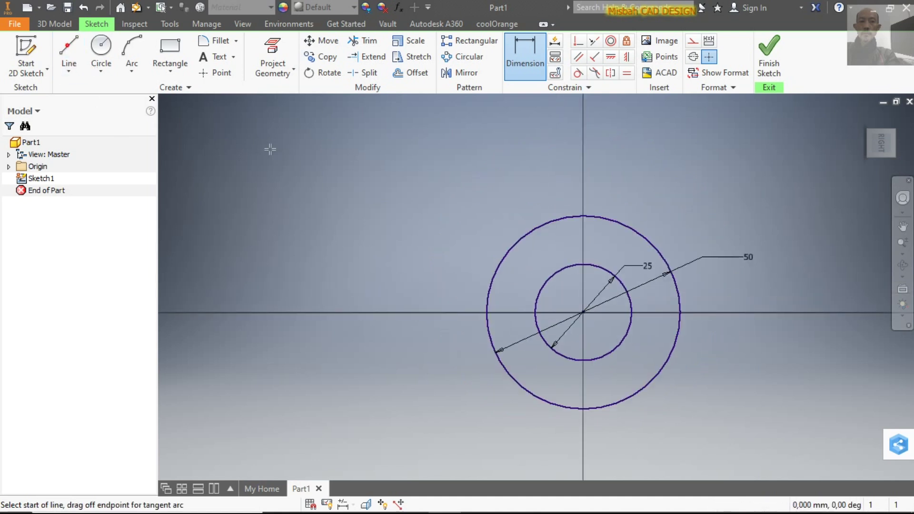
Draw the left arm outline from the circle's top, 16 thick, back to the circle at the axis
left_click(583, 216)
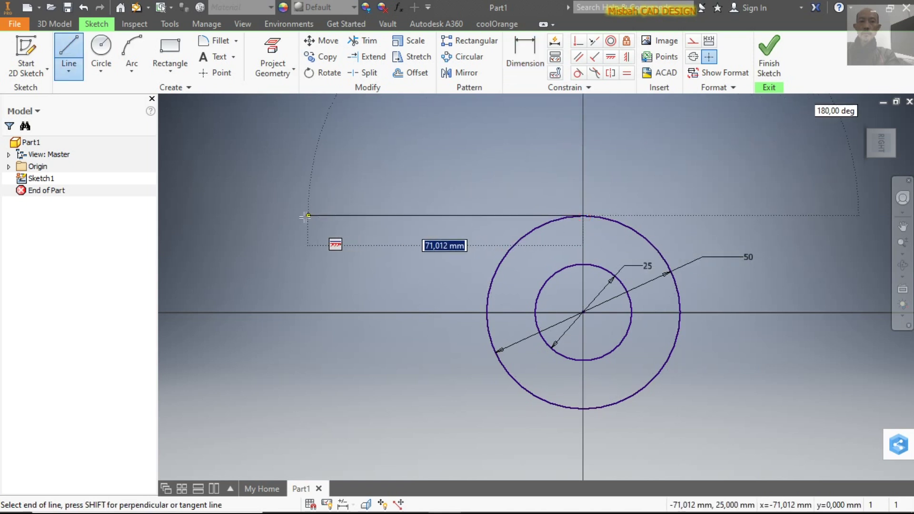
left_click(305, 217)
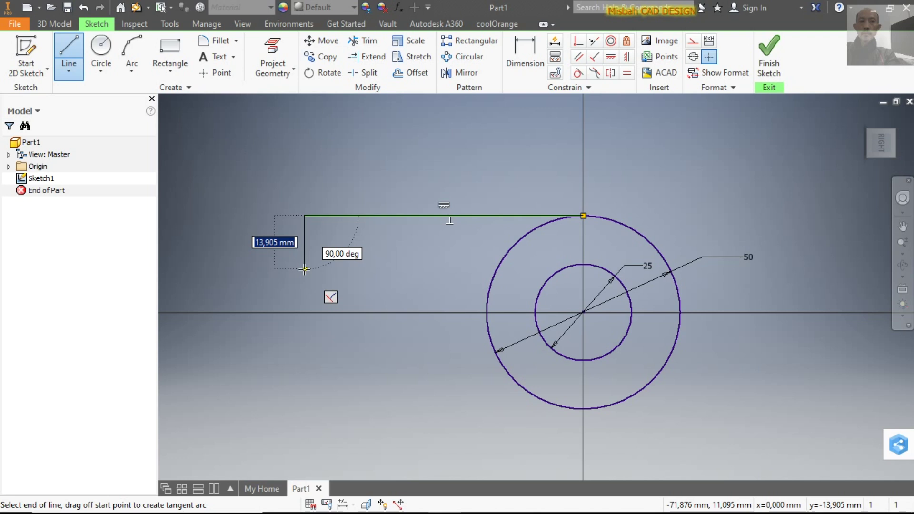
type("1")
key("Return")
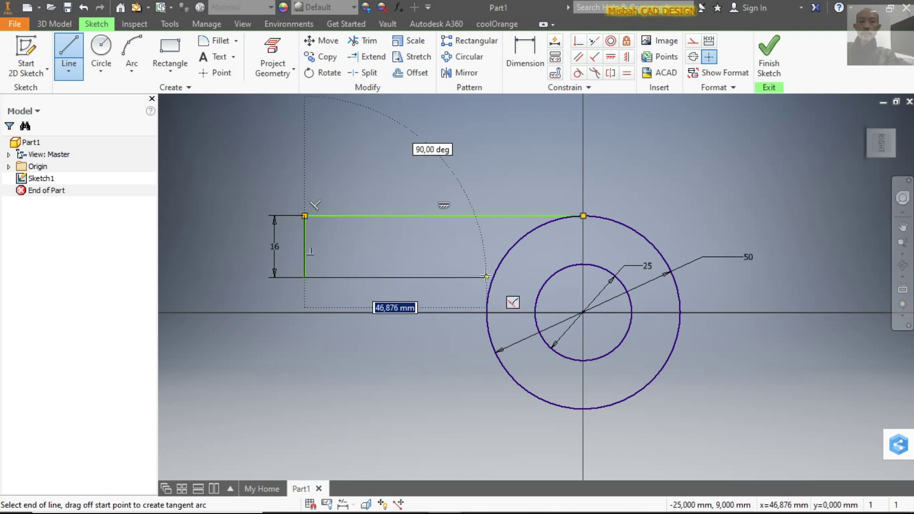
left_click(486, 277)
double_click(487, 313)
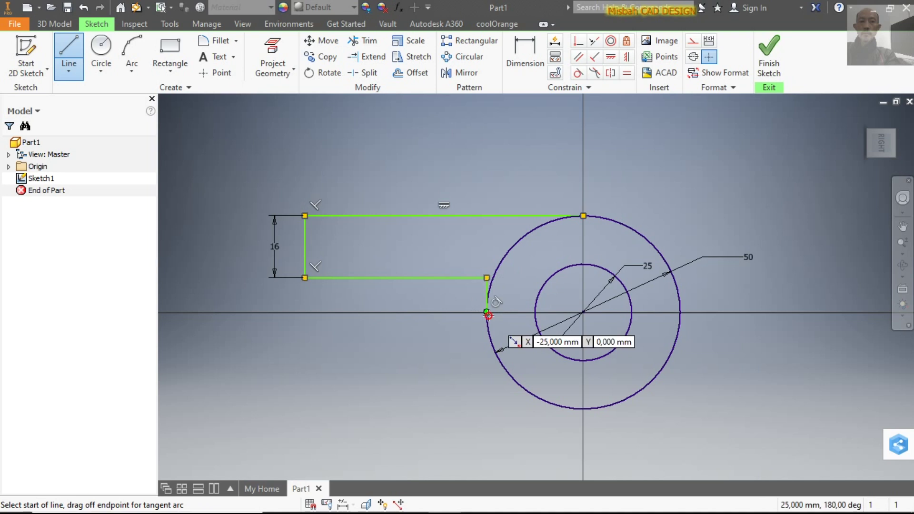
right_click(456, 312)
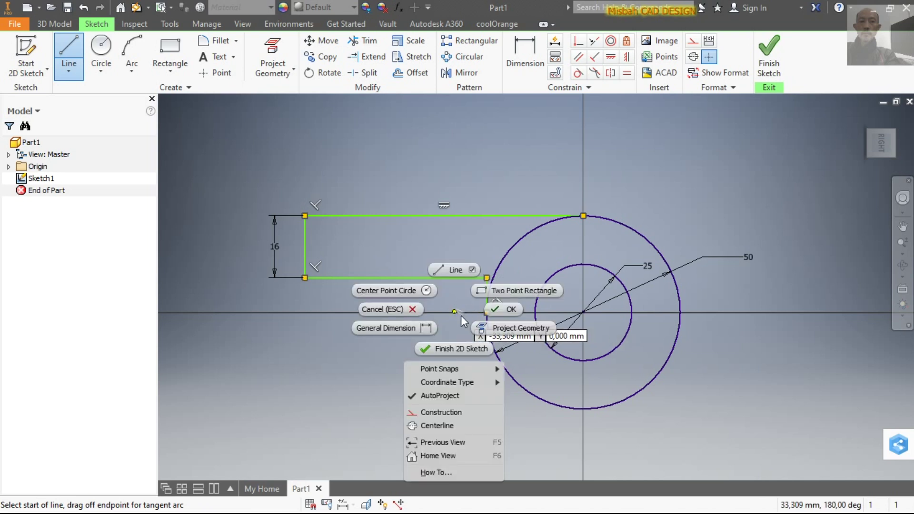
left_click(501, 310)
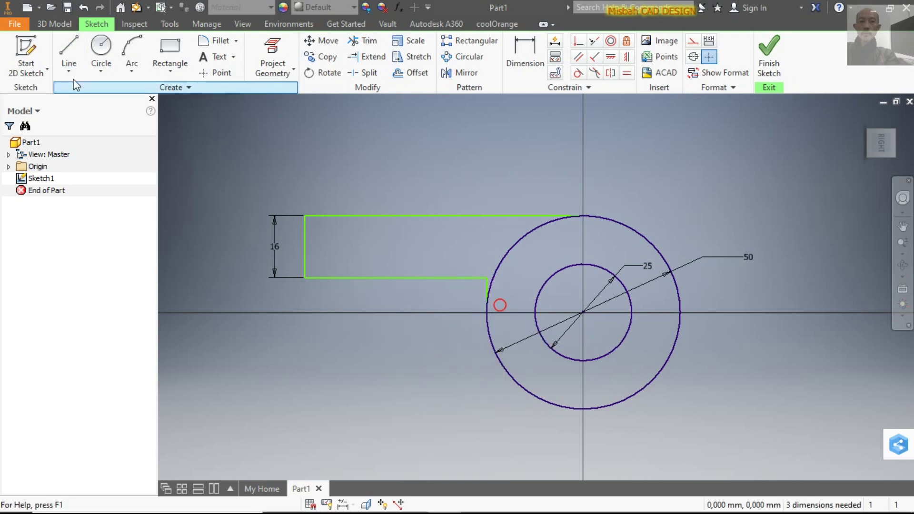
Start a new line at the outer circle's bottom and bring up the reference drawing
left_click(69, 52)
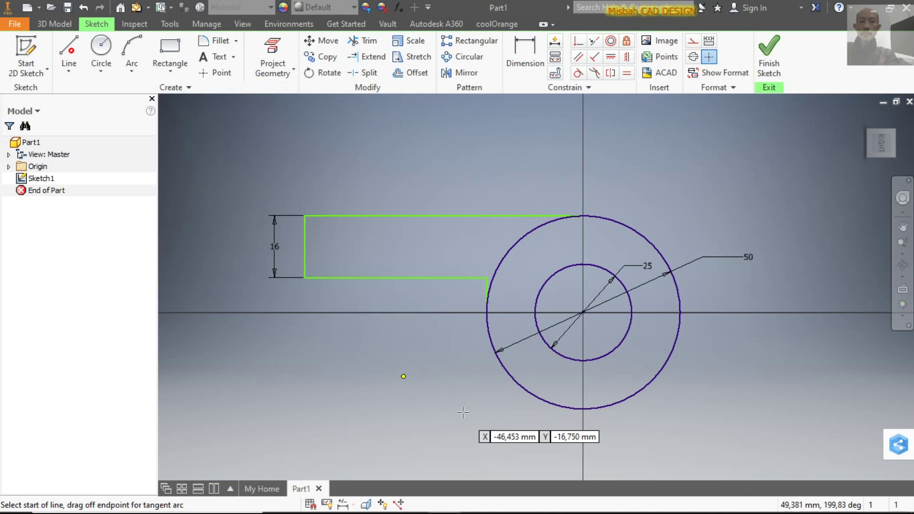
left_click(583, 408)
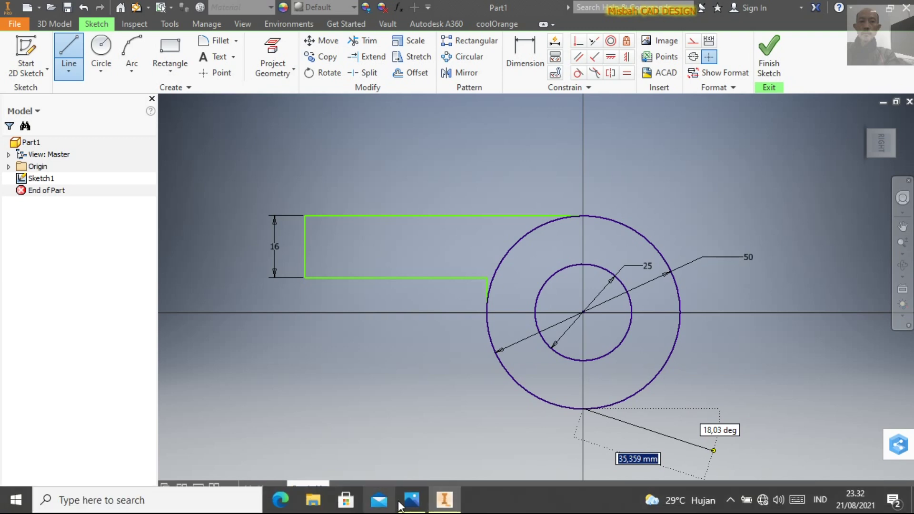
left_click(410, 503)
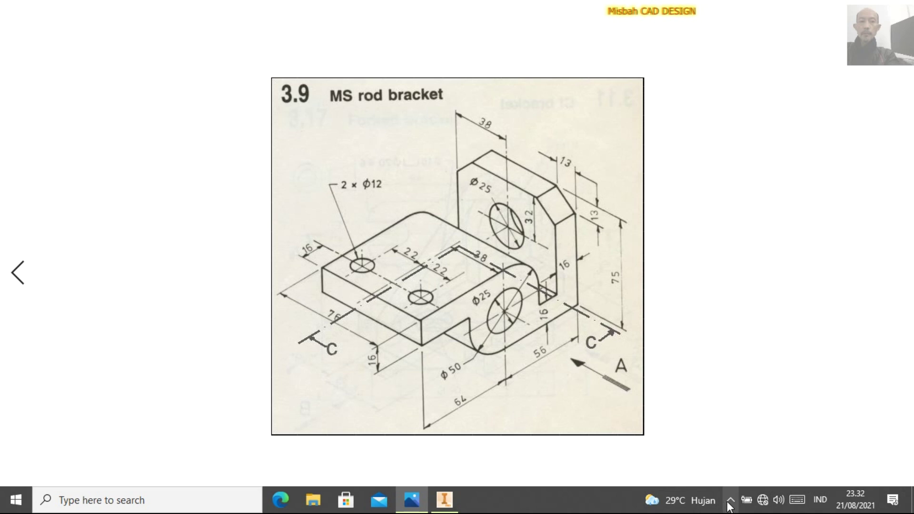
Check the bracket reference drawing in Photos, then return to the Inventor sketch
left_click(731, 500)
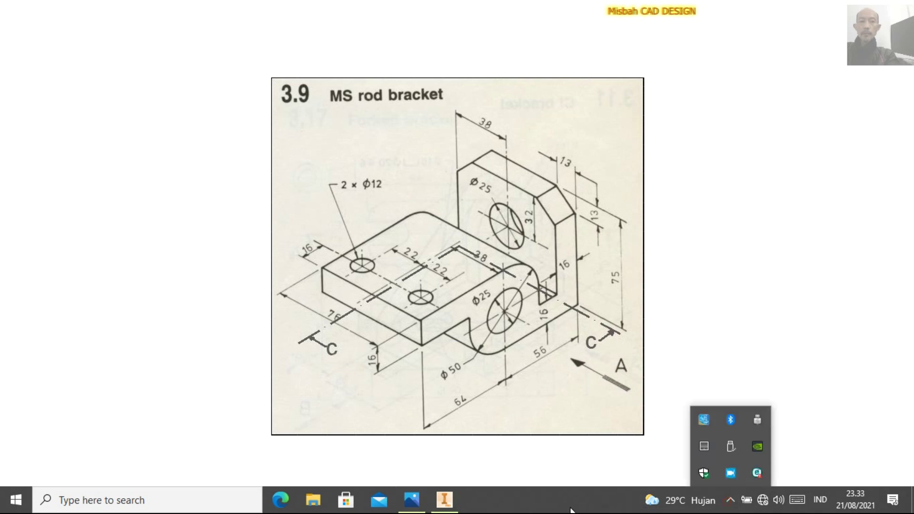
left_click(412, 507)
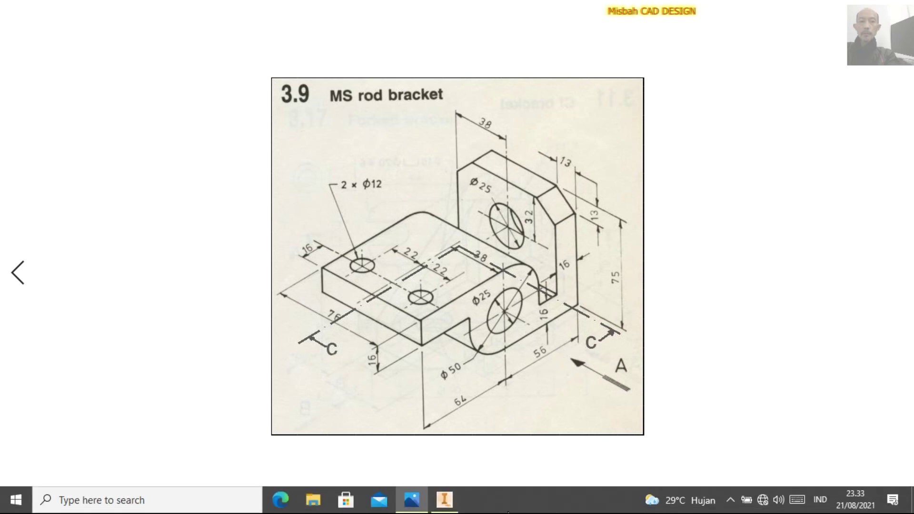
left_click(447, 501)
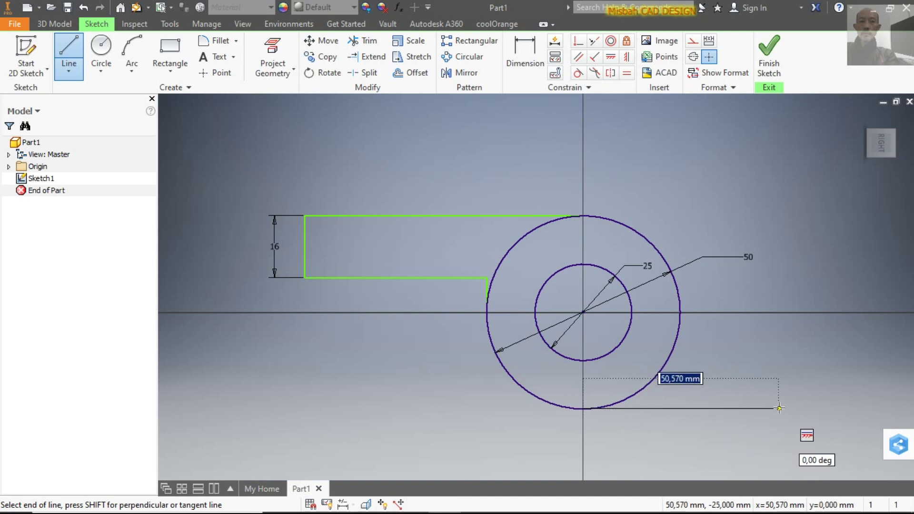
Draw the 56-long base line and the 75-tall upright, checking the reference drawing
type("56")
key("Return")
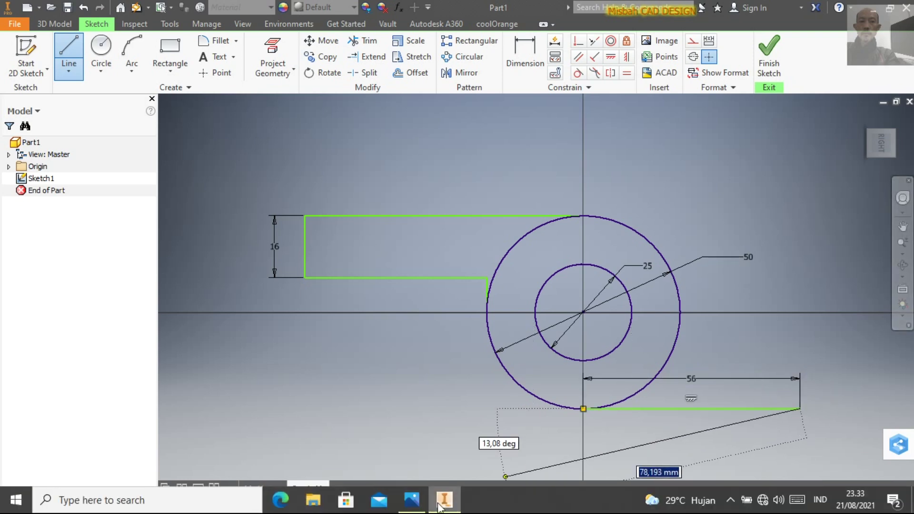
left_click(411, 509)
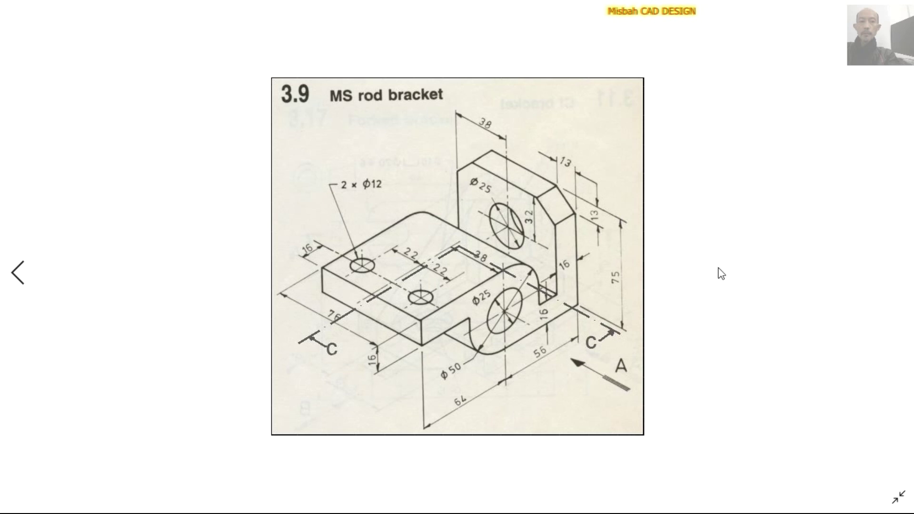
mouse_move(853, 13)
left_click(838, 16)
type("56")
key("Return")
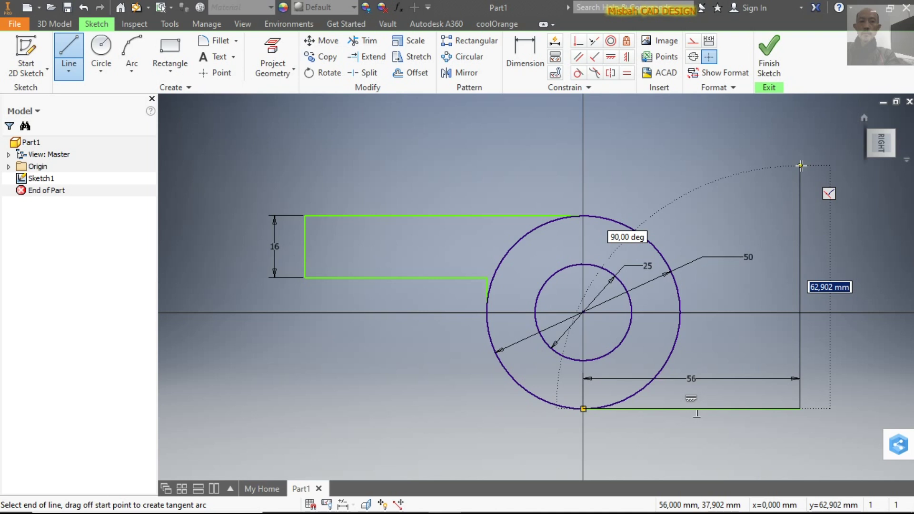
type("75")
key("Return")
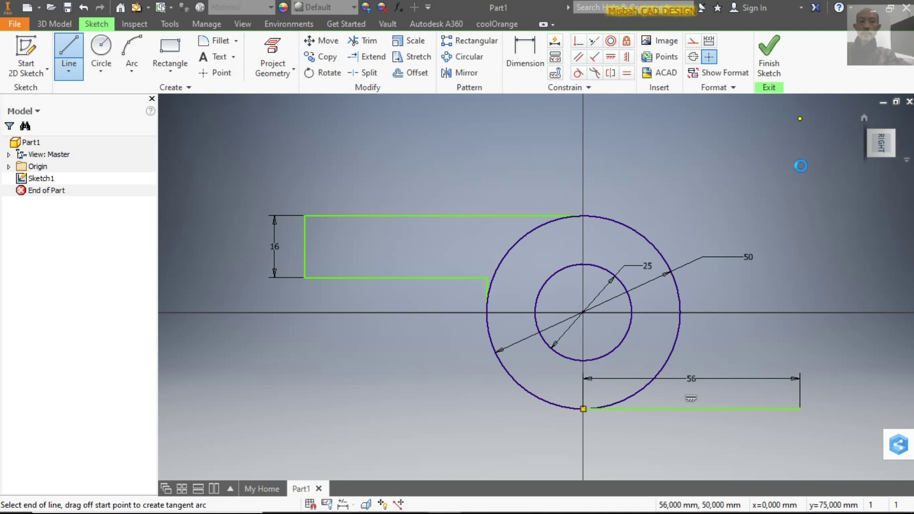
Close the upright arm's top, inner edge and step back to the Ø50 circle
left_click(753, 117)
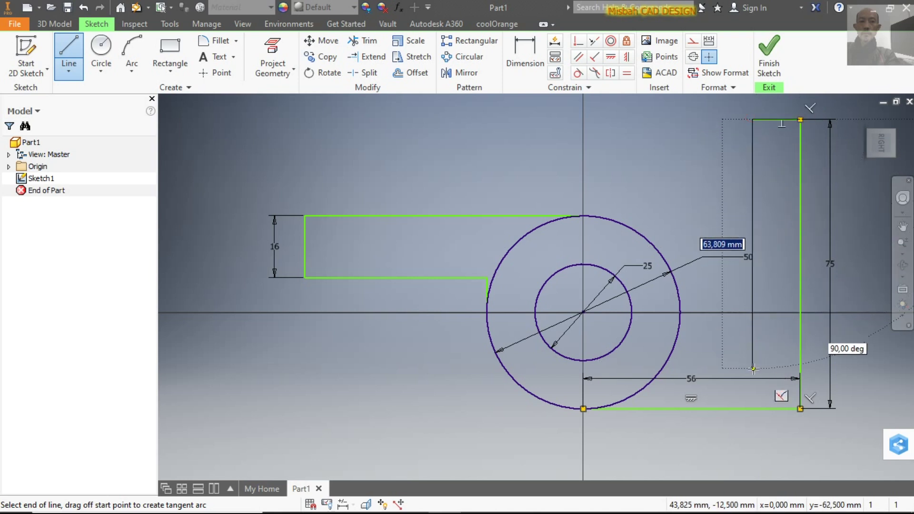
left_click(753, 369)
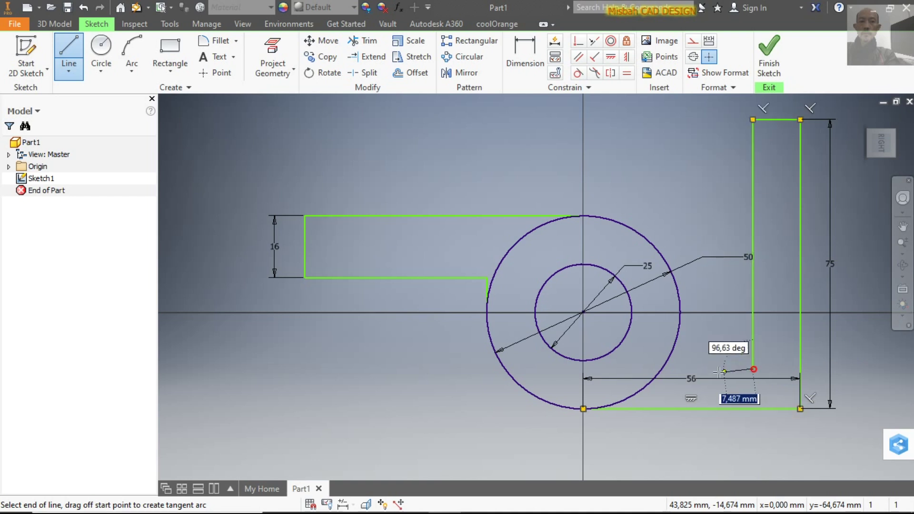
left_click(681, 369)
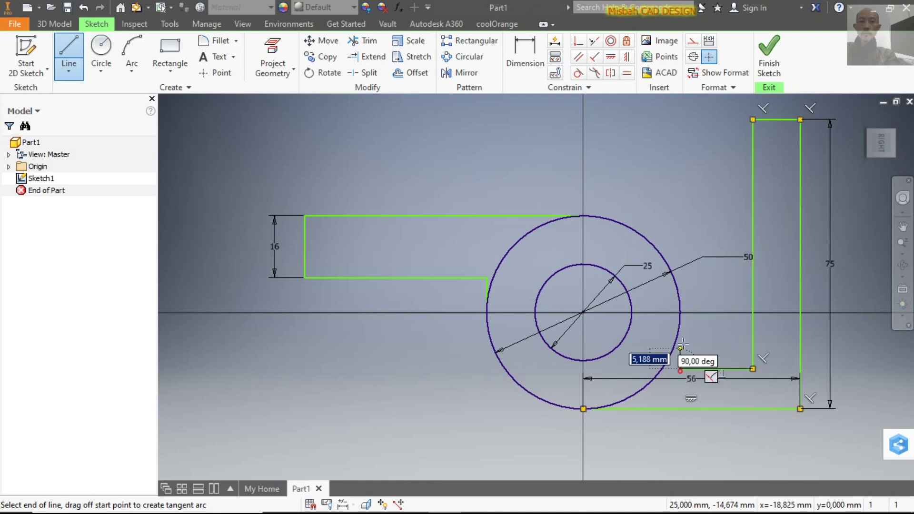
left_click(680, 312)
right_click(705, 283)
left_click(732, 281)
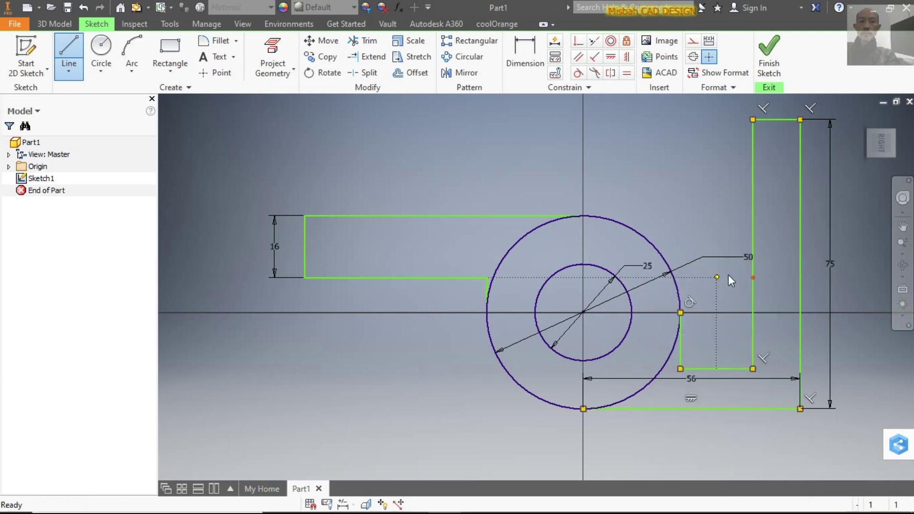
key("Escape")
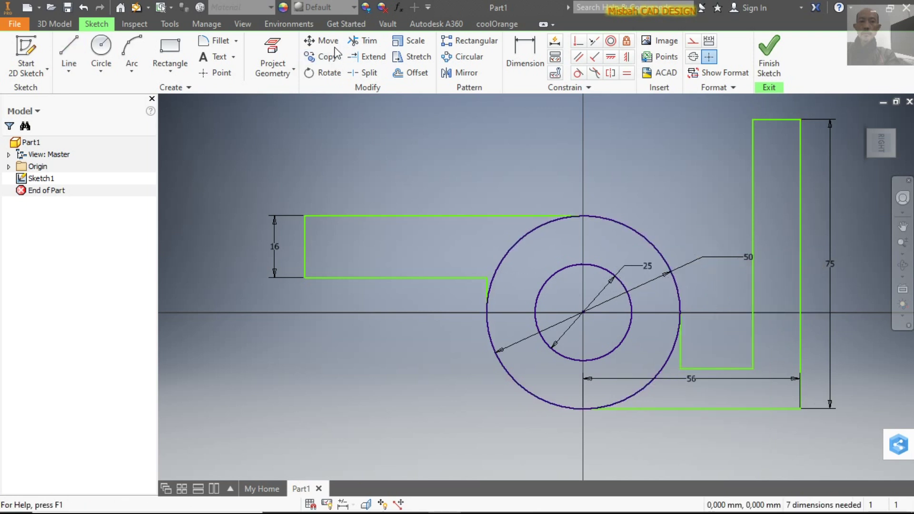
Trim the upper-left and lower-right arcs of the Ø50 circle to join the arms
left_click(364, 40)
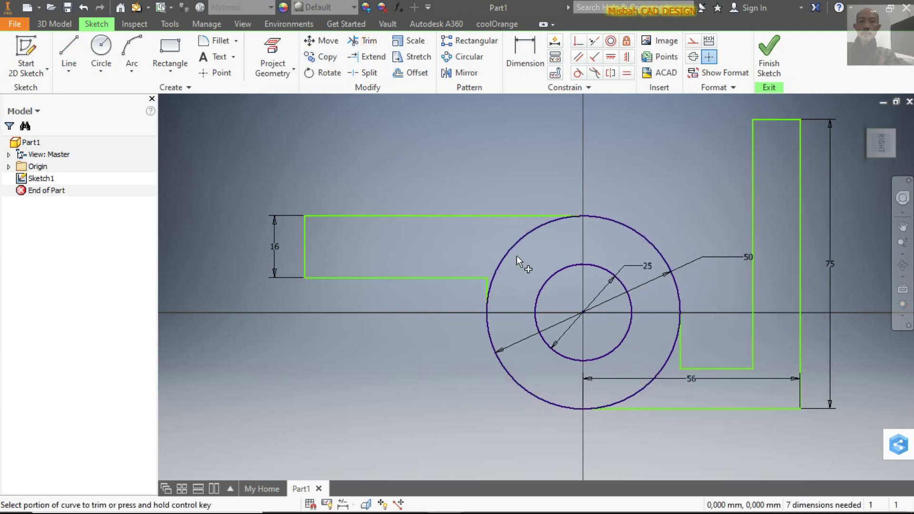
left_click(518, 243)
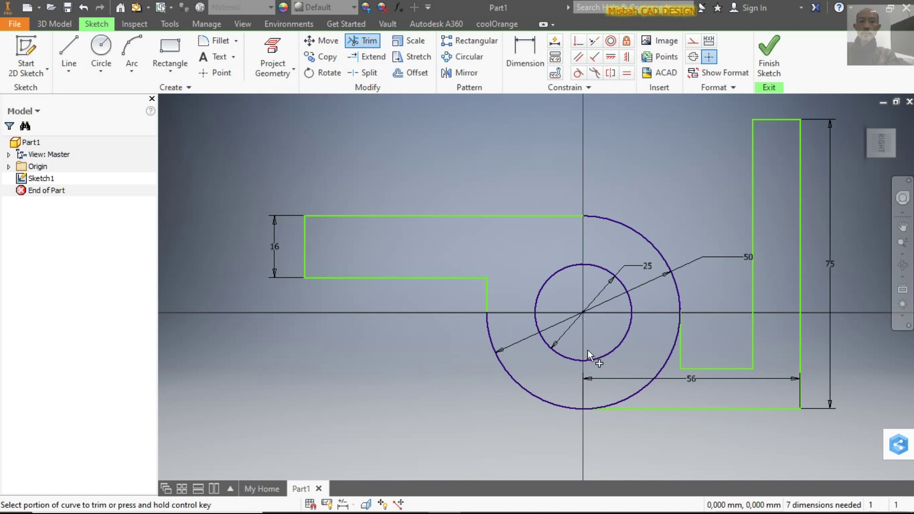
left_click(666, 367)
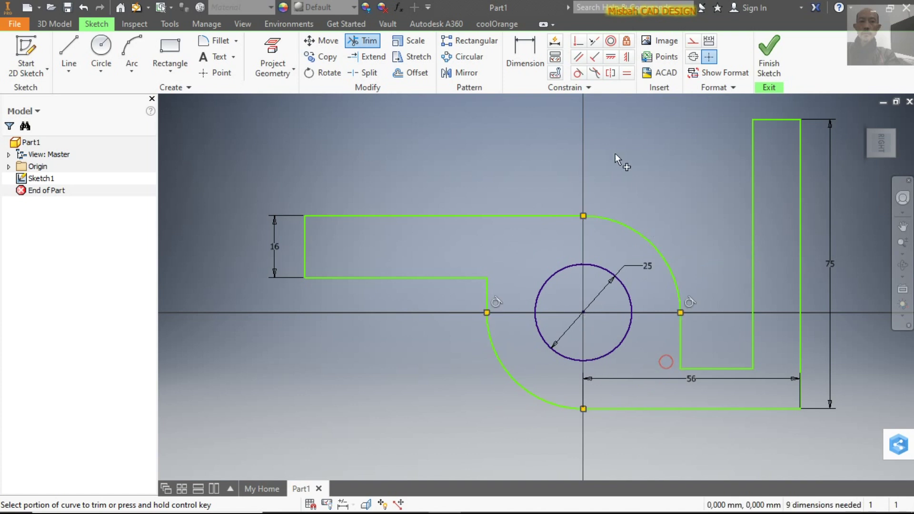
right_click(584, 141)
left_click(628, 149)
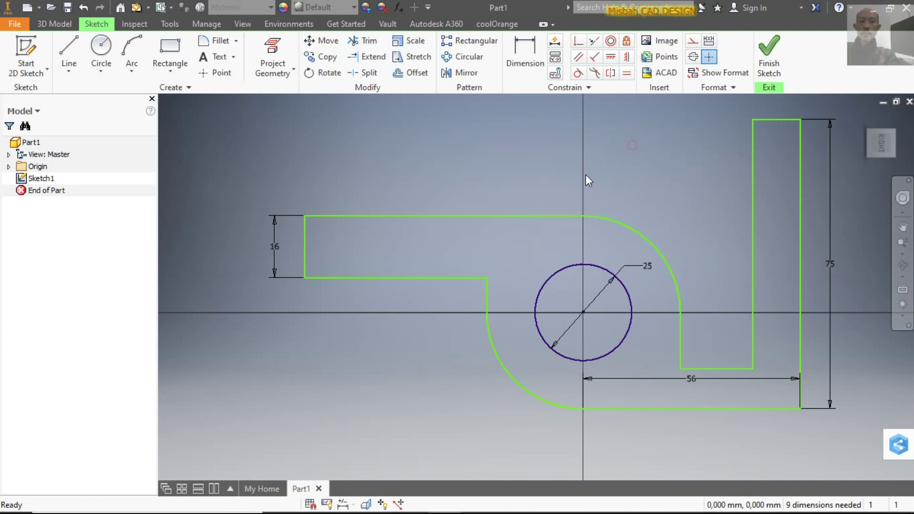
Move the 75 dimension further right and the 56 dimension below the profile
scroll(584, 184, "up", 2)
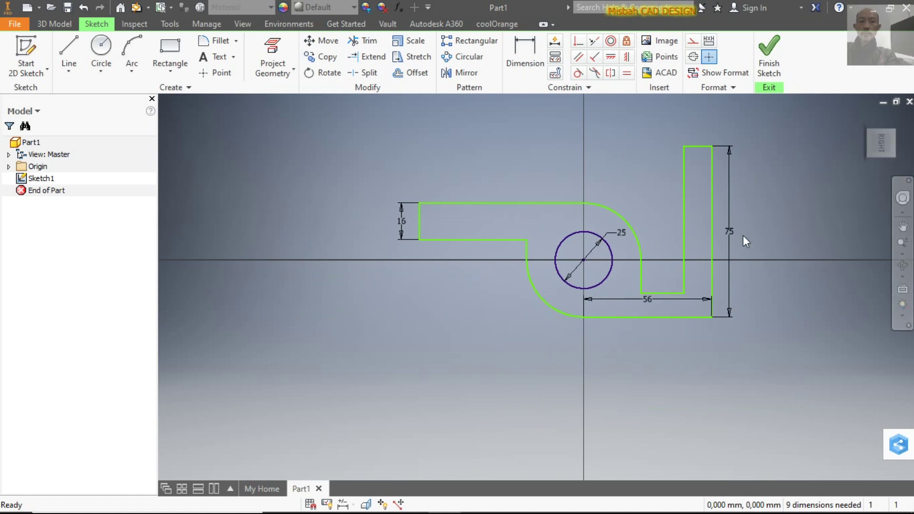
left_click_drag(748, 232, 758, 233)
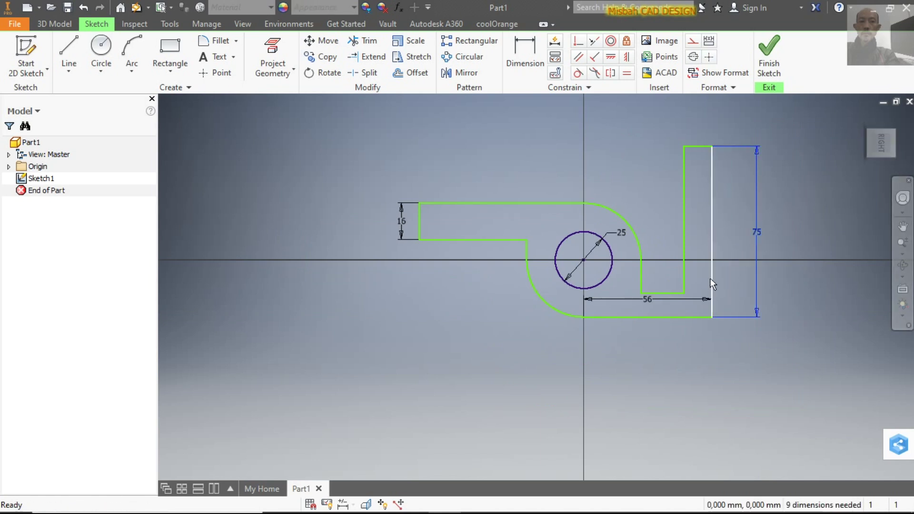
left_click_drag(648, 301, 648, 352)
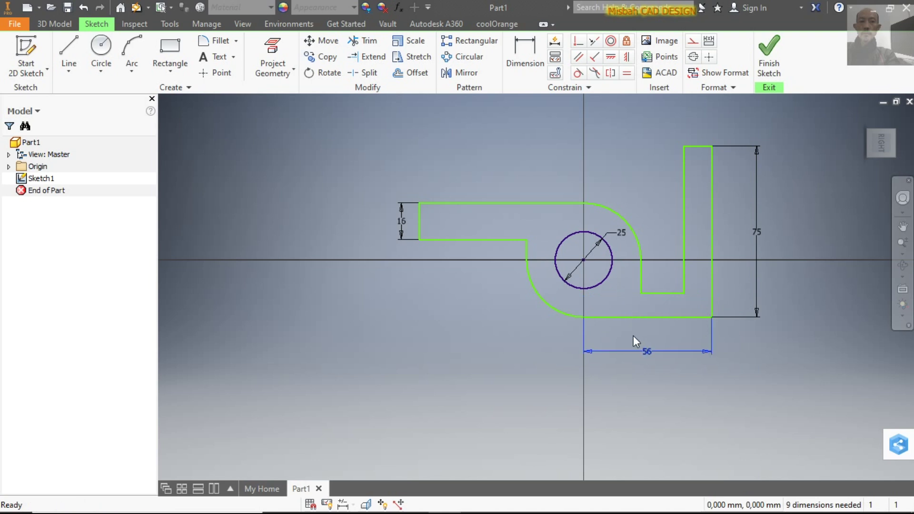
key("d")
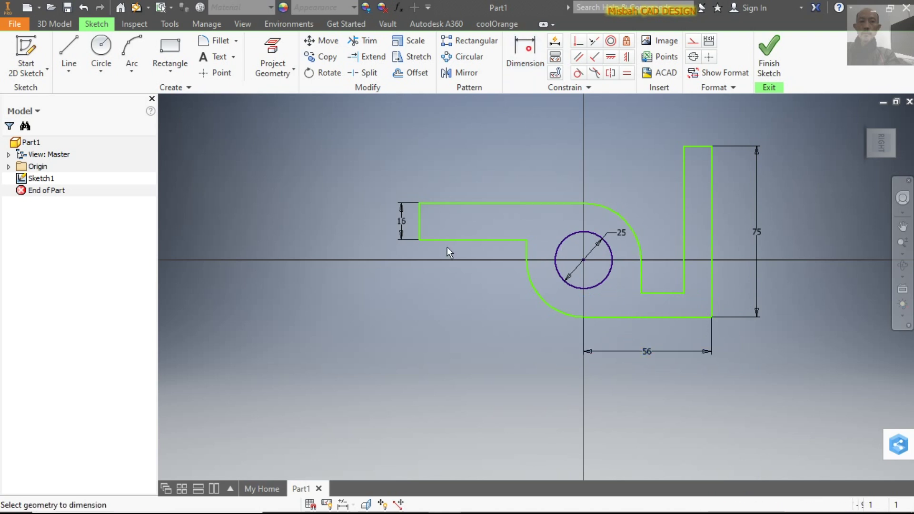
Dimension the lower arm's left end 64 from the bore centre, then view the reference drawing
left_click(419, 232)
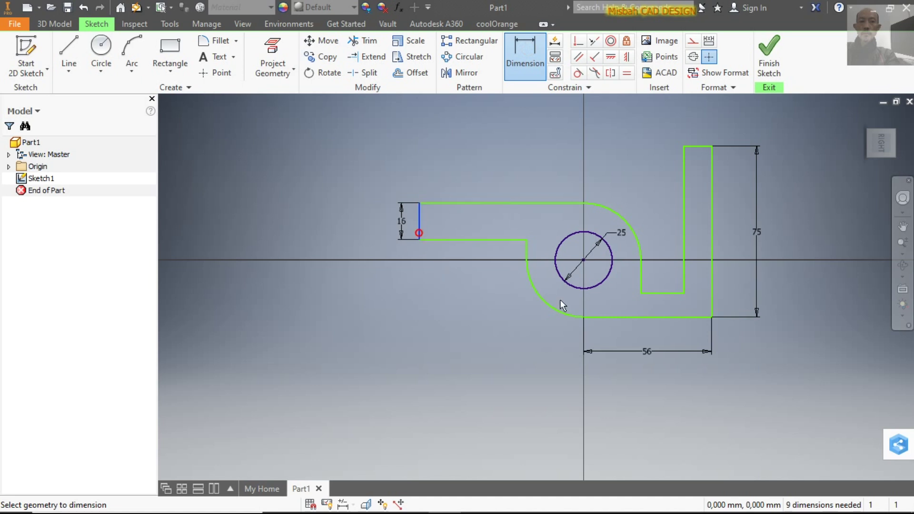
left_click(584, 261)
left_click(513, 351)
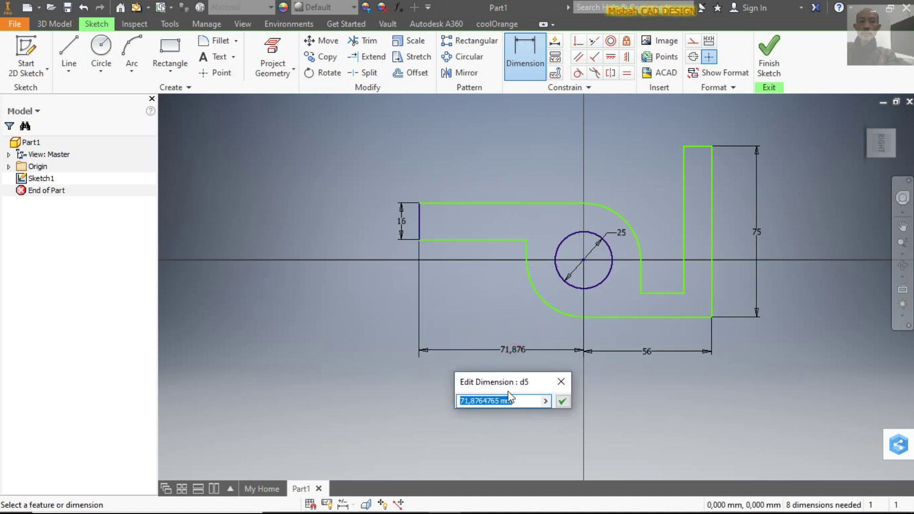
type("64")
left_click(563, 402)
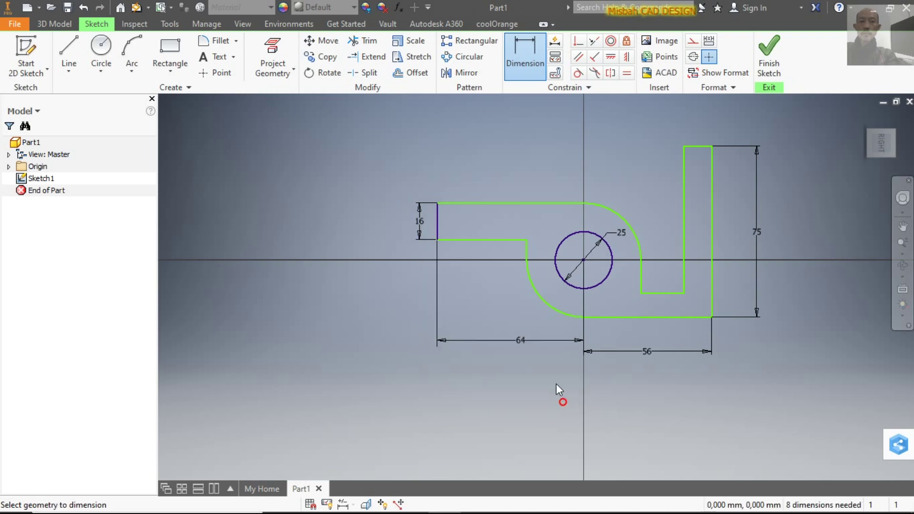
left_click(416, 495)
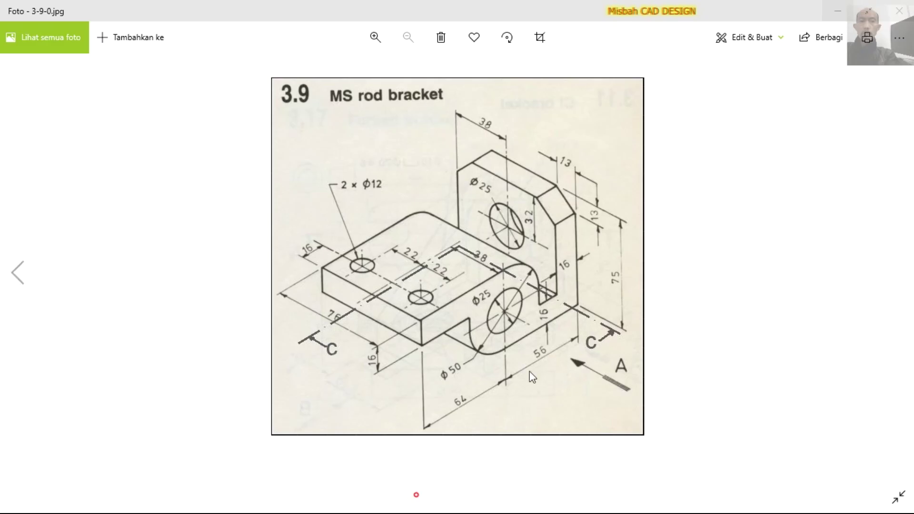
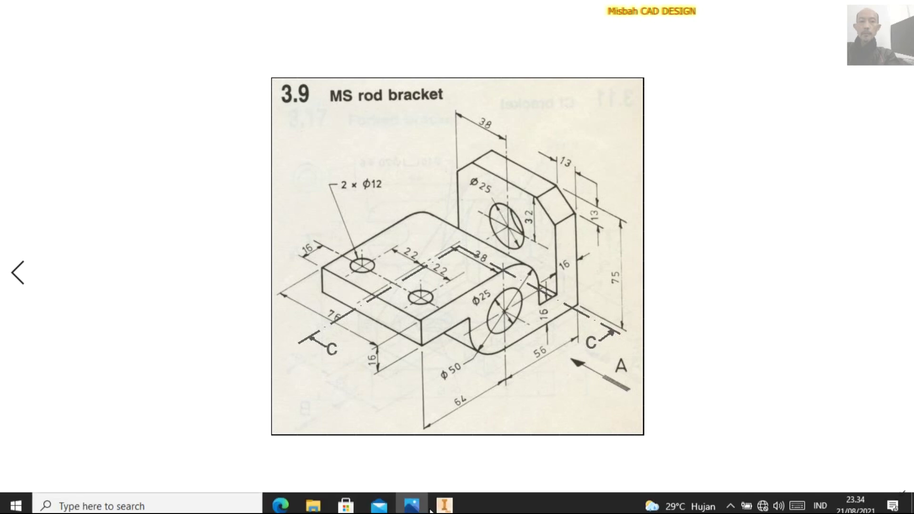
Dimension the upright's top width and the slot height beside it, both 16 mm
left_click(445, 500)
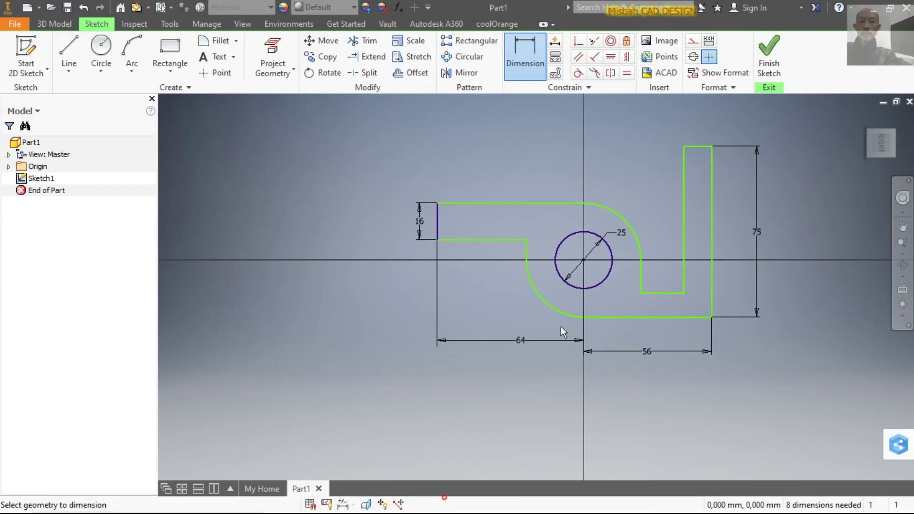
left_click(701, 151)
left_click(699, 126)
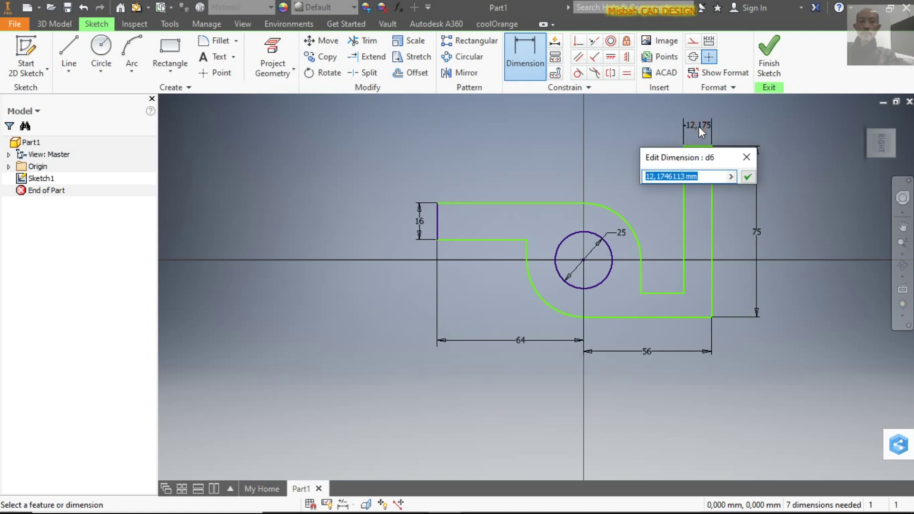
type("16")
left_click(747, 177)
left_click(668, 294)
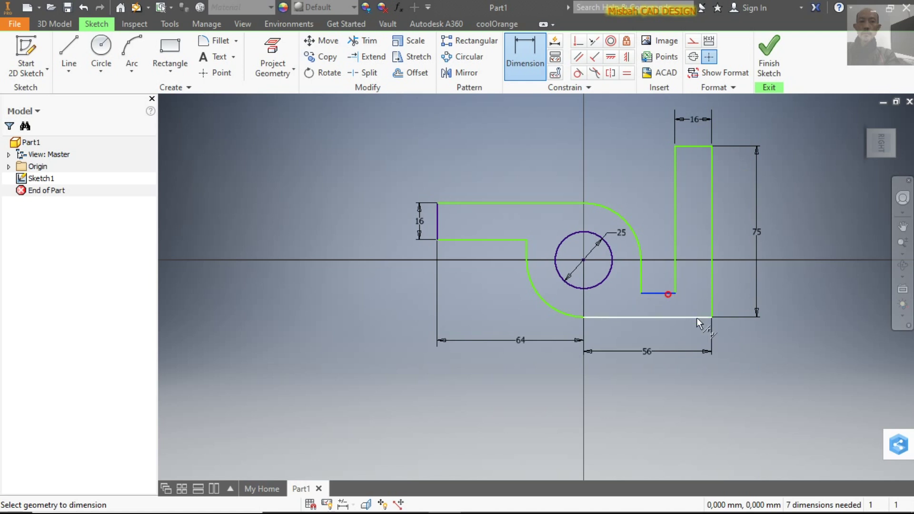
left_click(700, 318)
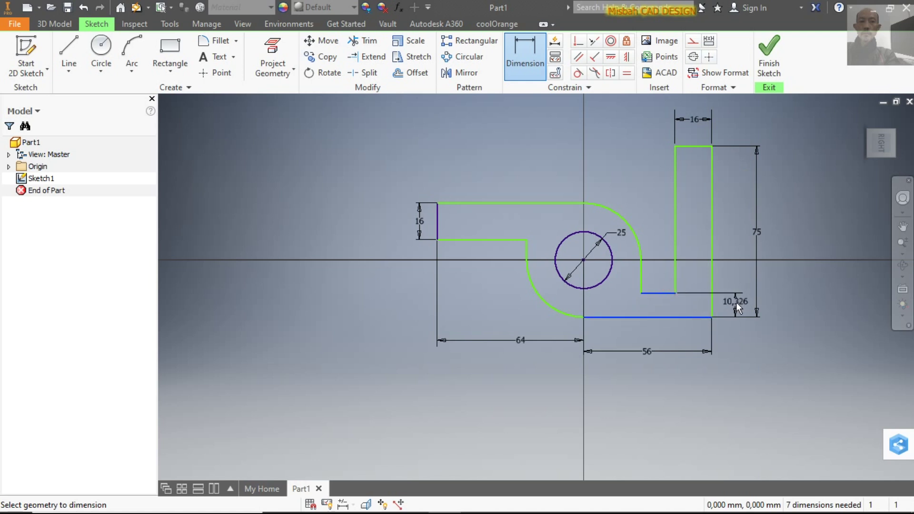
left_click(735, 307)
type("16")
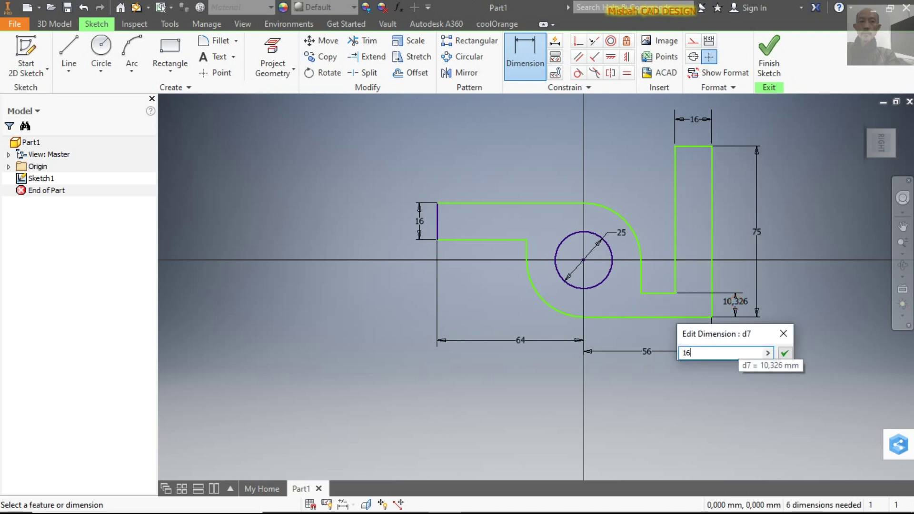
left_click(784, 353)
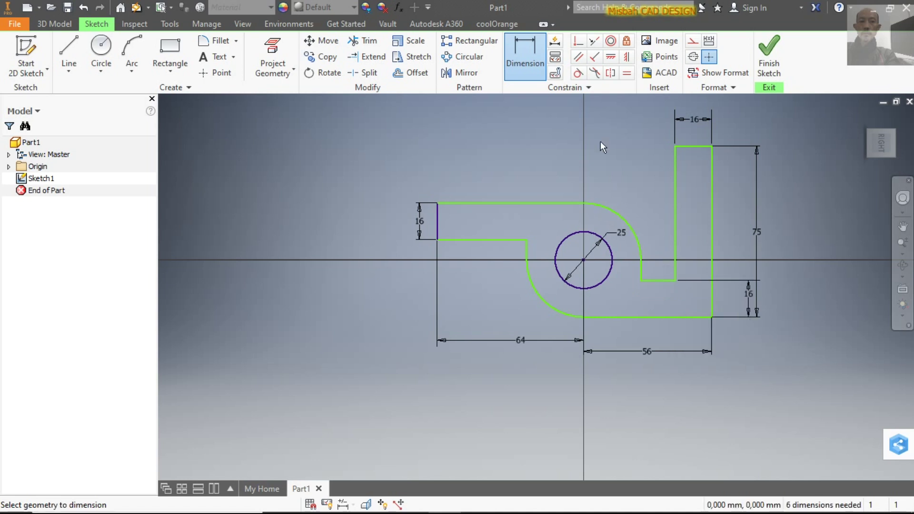
left_click(578, 72)
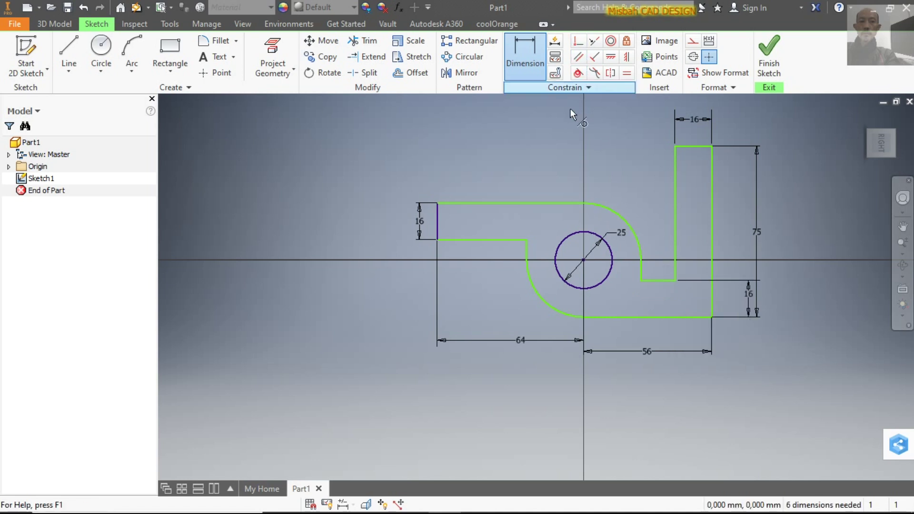
Make the upper arc tangent to the top line and the lower arc tangent to the bottom line
left_click(578, 203)
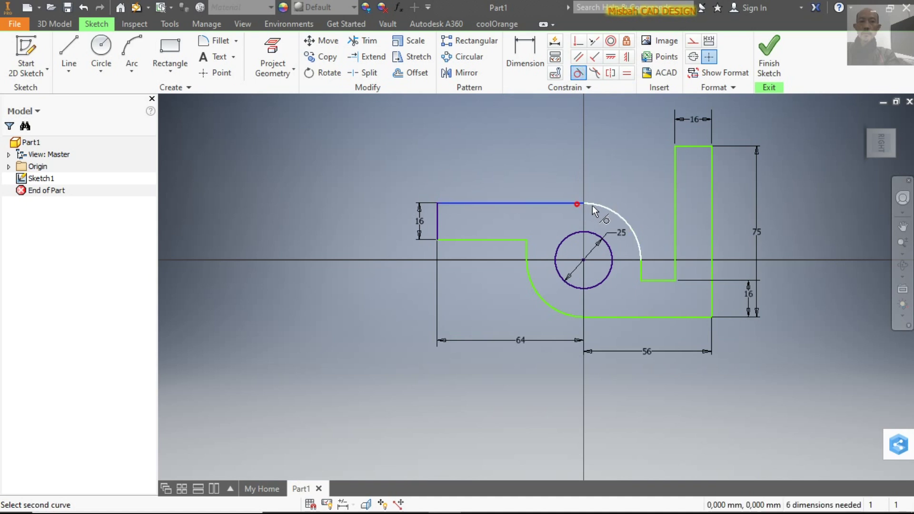
left_click(592, 204)
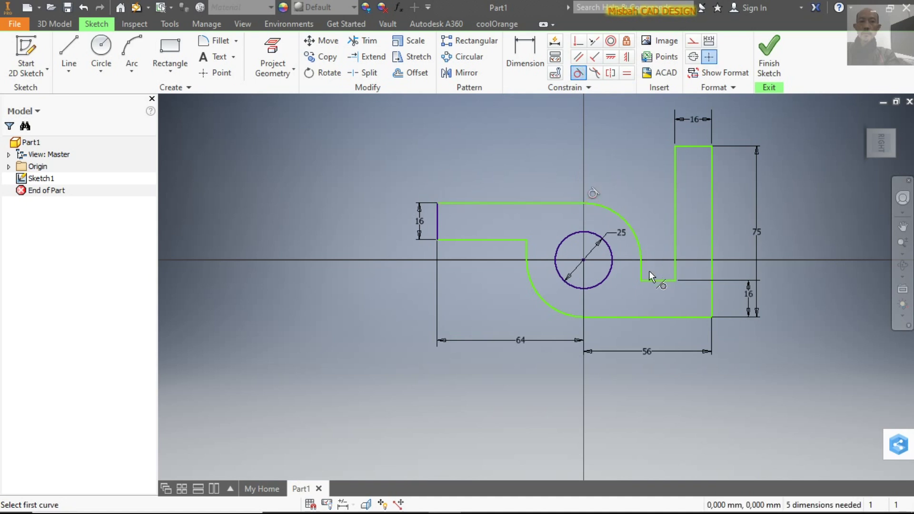
left_click(640, 252)
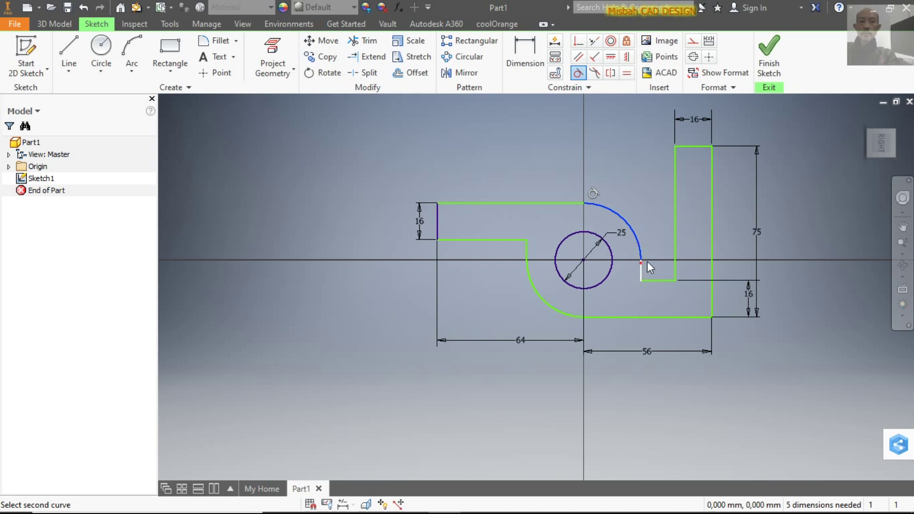
left_click(641, 272)
left_click(305, 124)
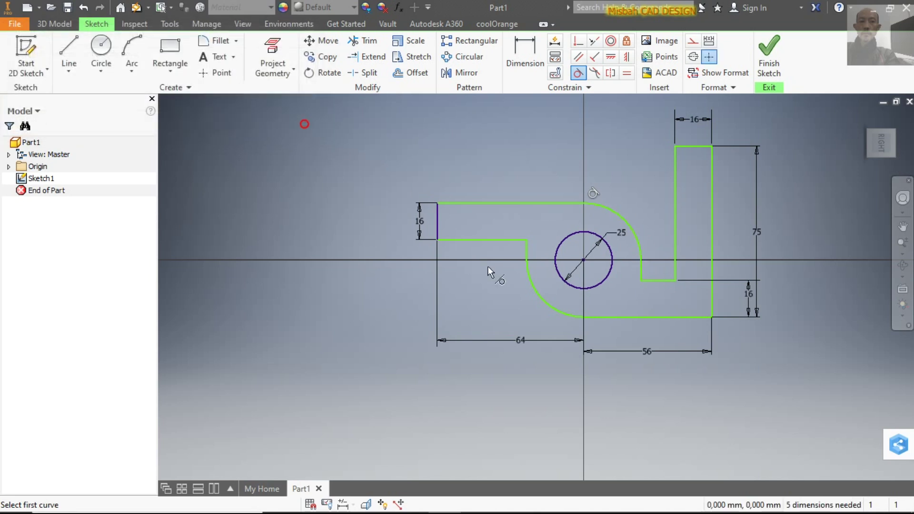
left_click(574, 319)
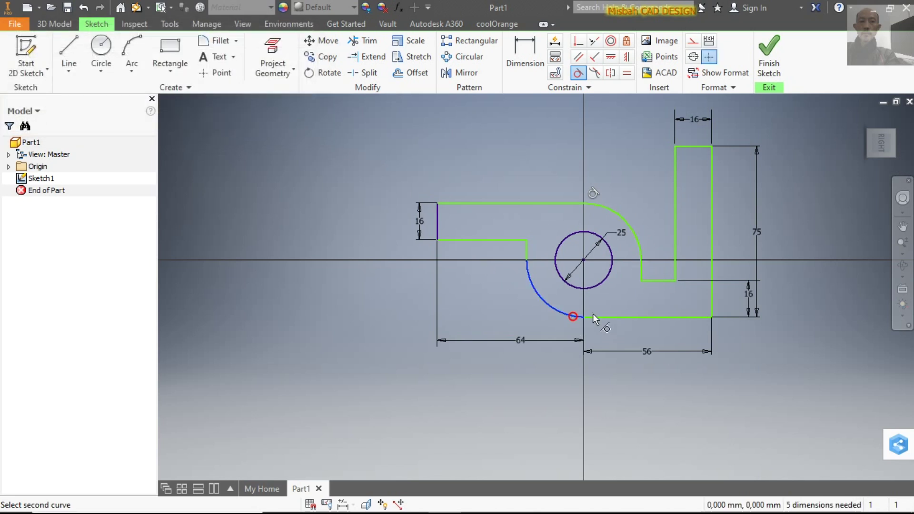
left_click(594, 319)
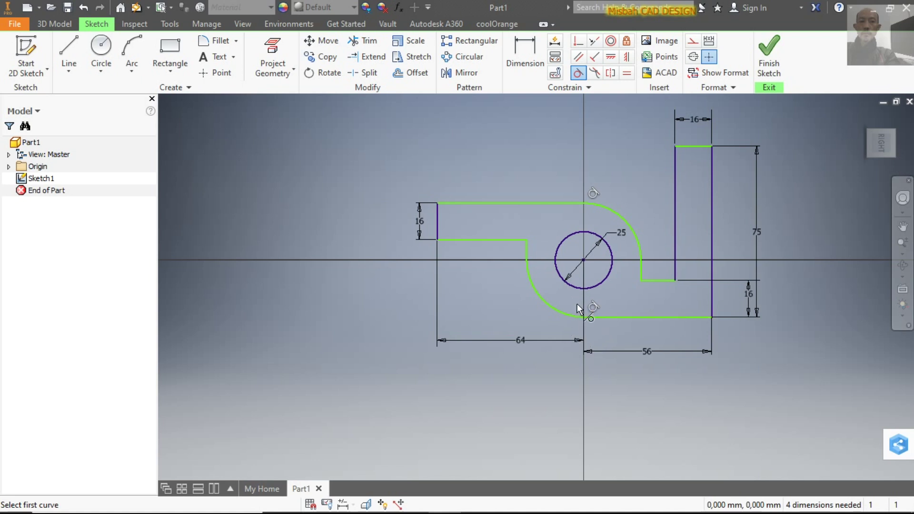
left_click(529, 266)
left_click(526, 257)
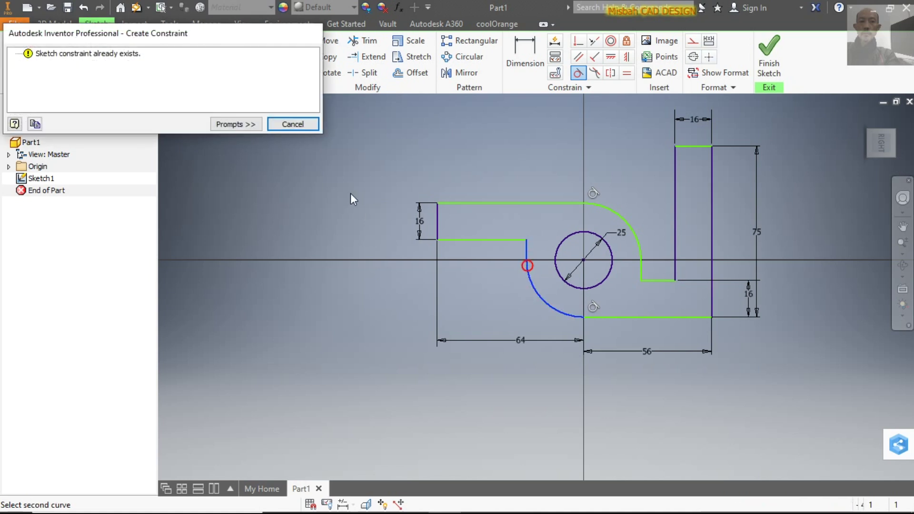
left_click(289, 125)
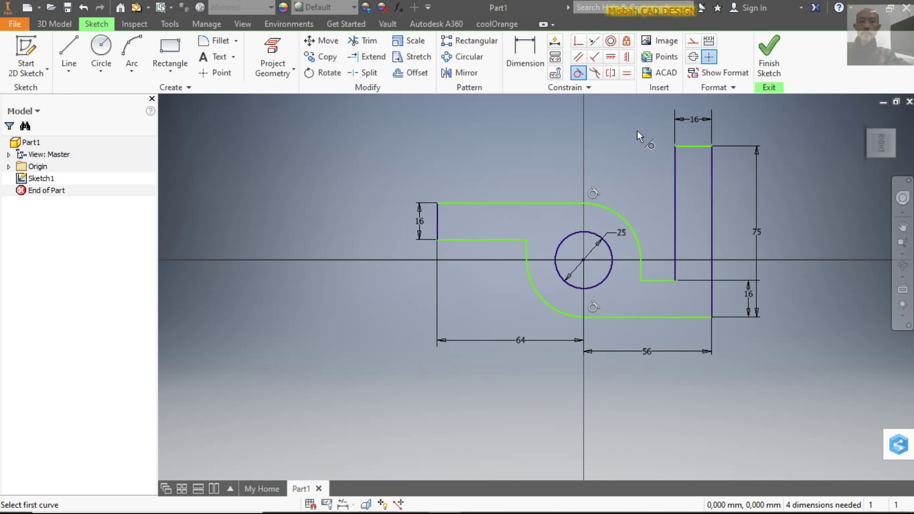
End the tangent constraint command and finish the profile sketch
right_click(301, 175)
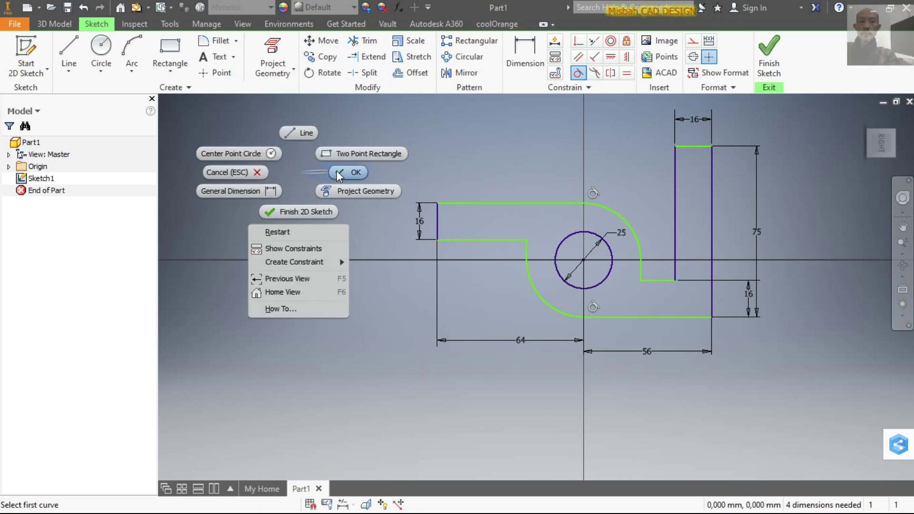
left_click(337, 170)
left_click(768, 66)
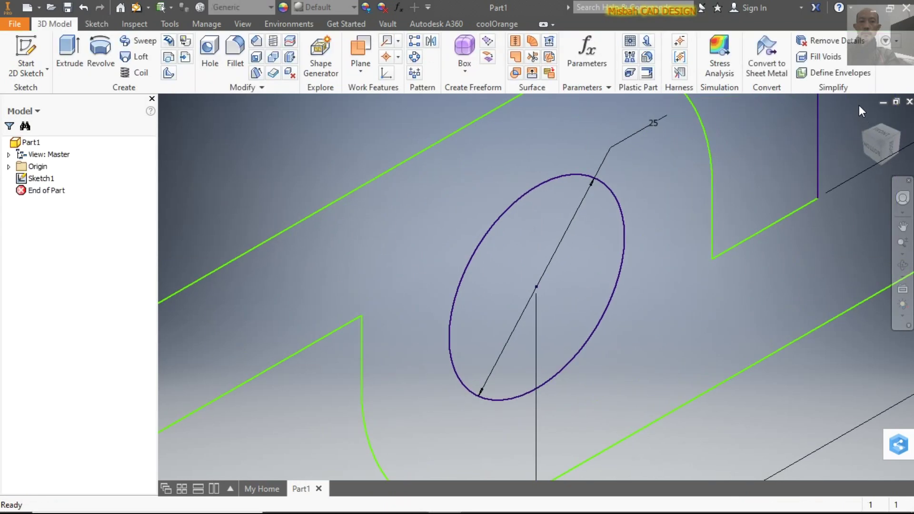
Extrude the bracket profile 76 mm, symmetric about the sketch plane
mouse_move(881, 142)
left_click(865, 118)
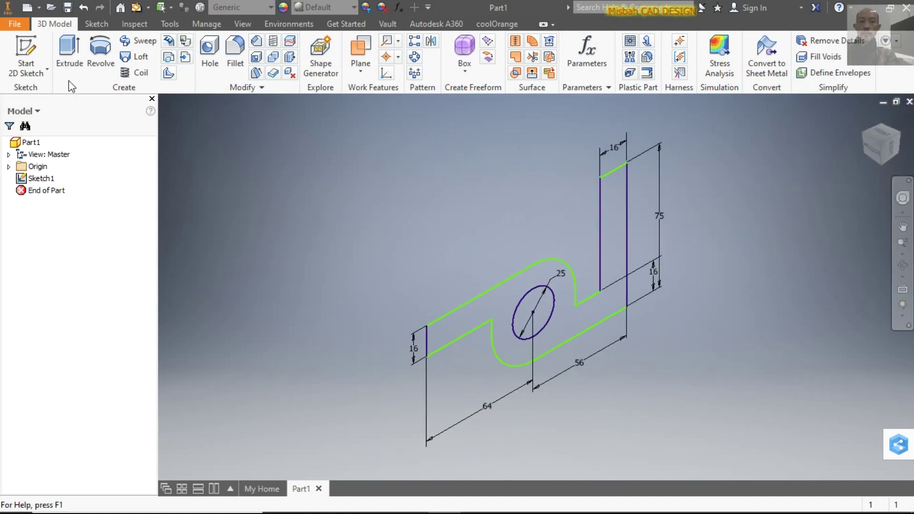
left_click(73, 47)
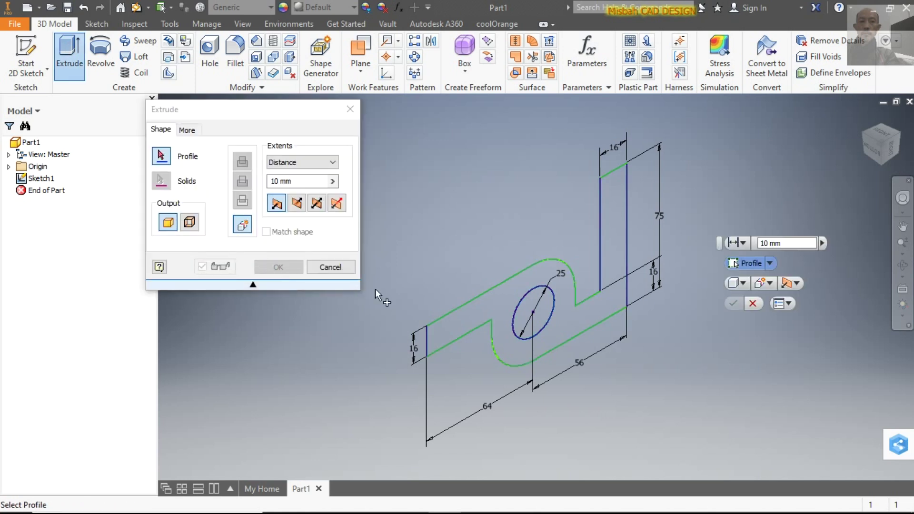
left_click(490, 306)
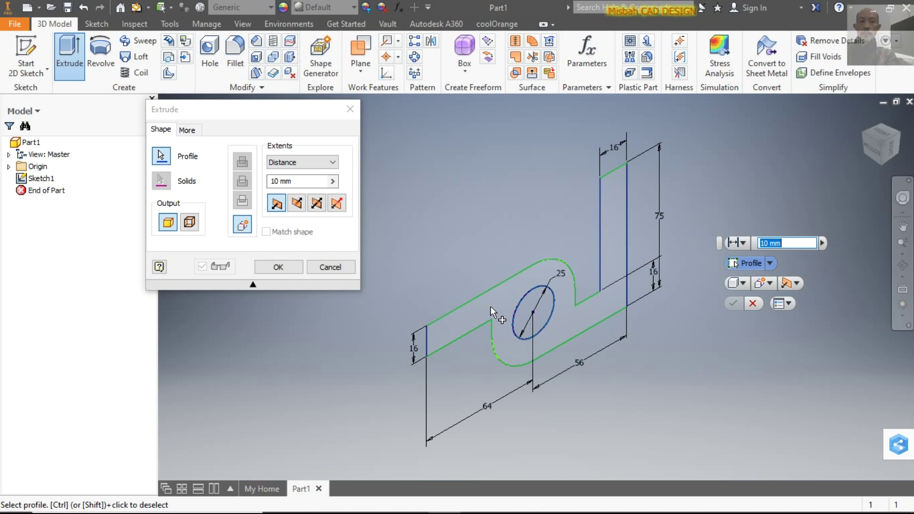
left_click(316, 203)
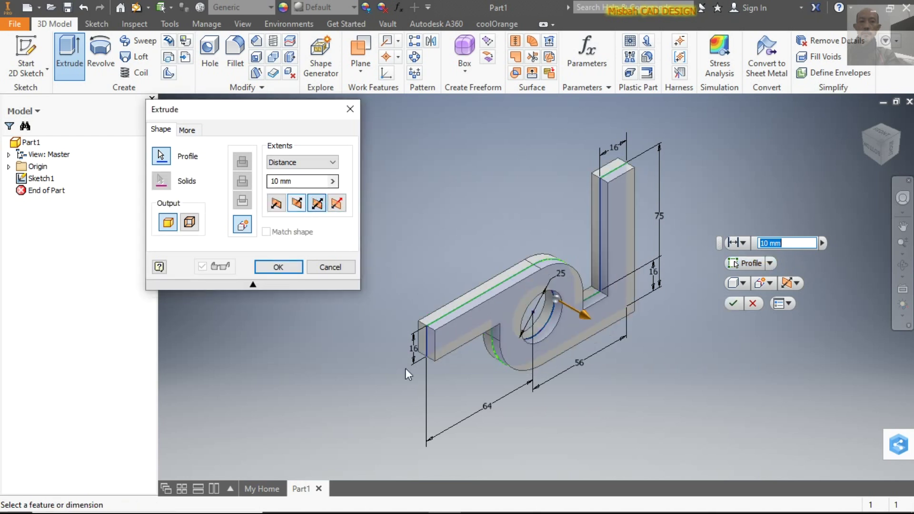
left_click(411, 500)
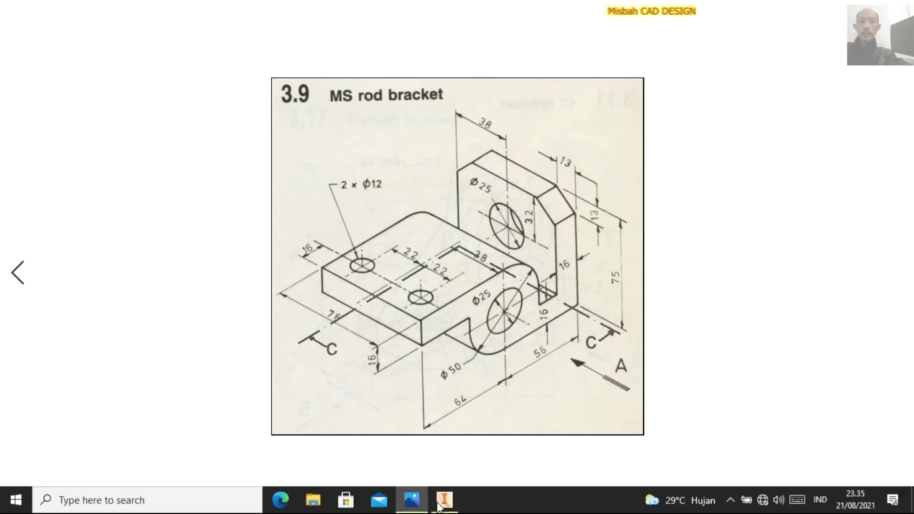
left_click(444, 500)
left_click(276, 183)
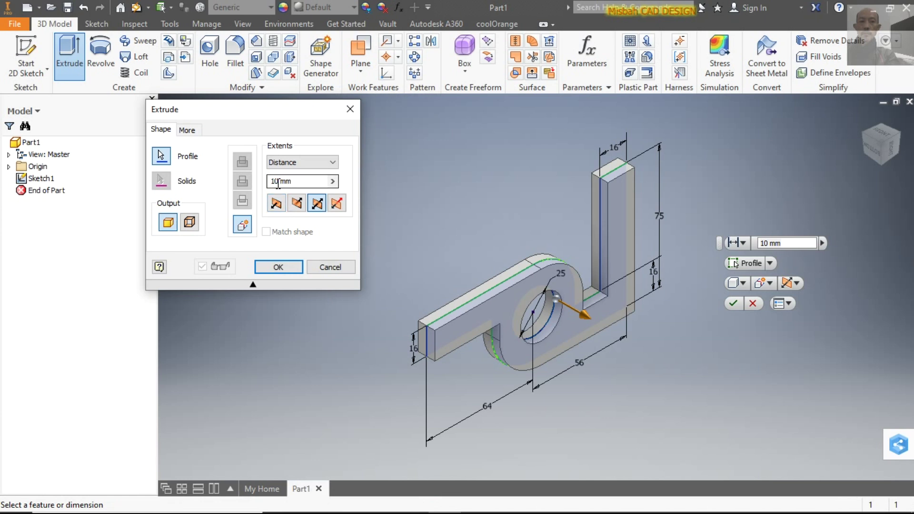
type("76")
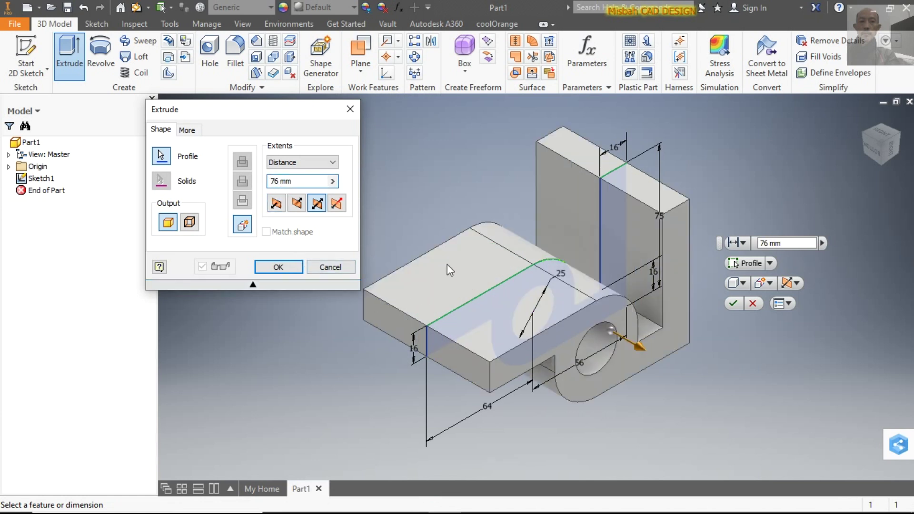
left_click(282, 266)
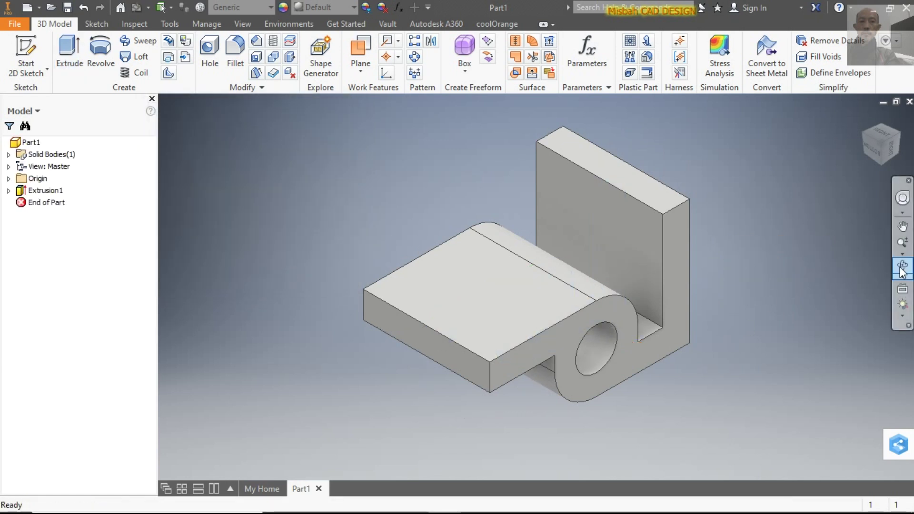
mouse_move(606, 327)
left_mouse_down()
mouse_move(542, 268)
mouse_move(537, 300)
mouse_move(584, 289)
left_mouse_up()
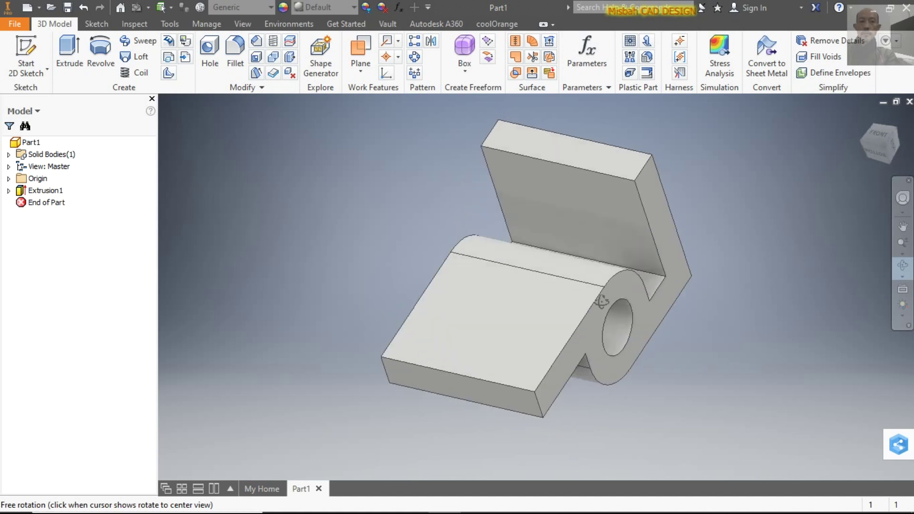
right_click(588, 262)
left_click(637, 261)
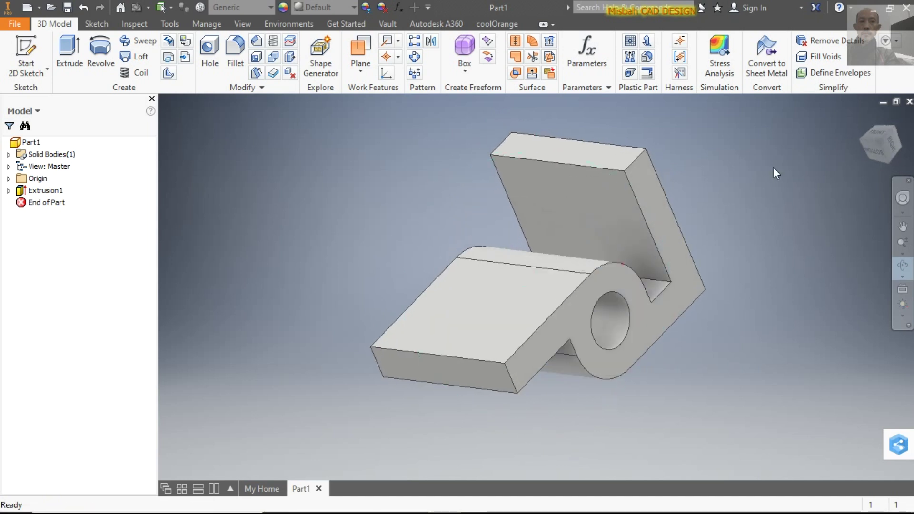
left_click(865, 118)
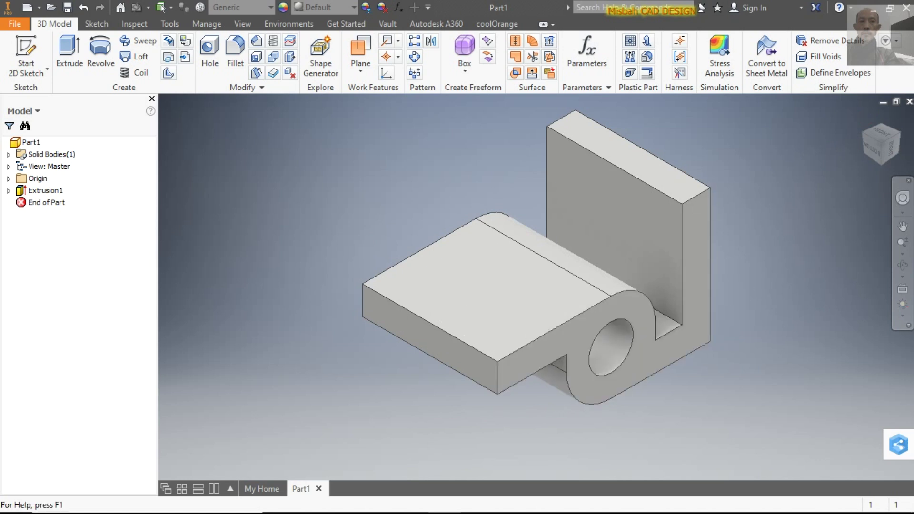
left_click(411, 499)
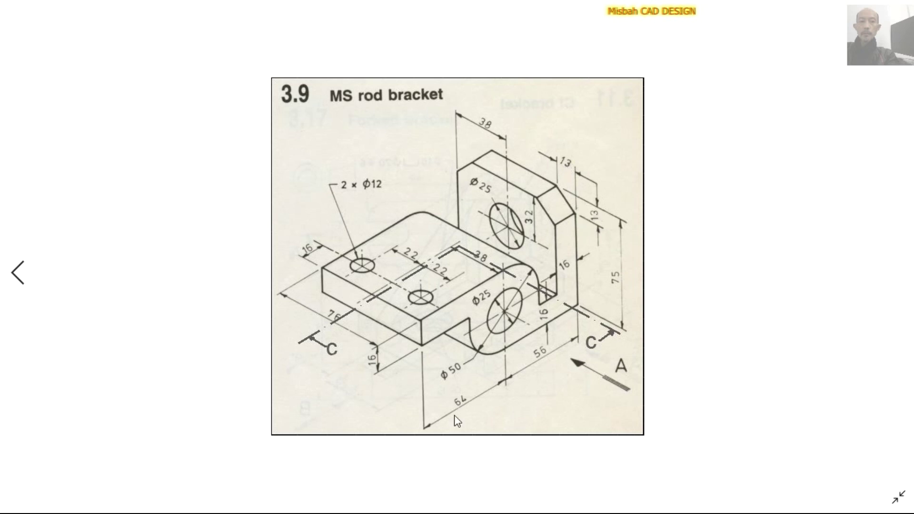
left_click(444, 499)
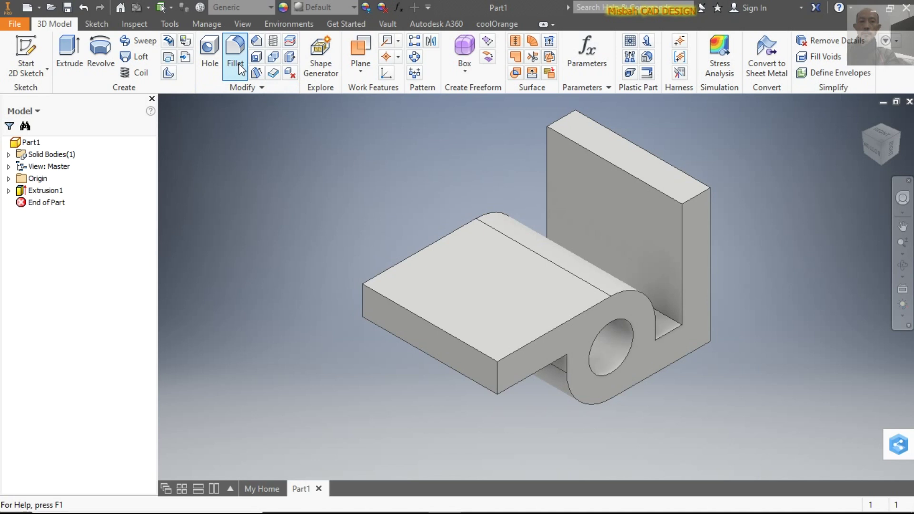
left_click(256, 42)
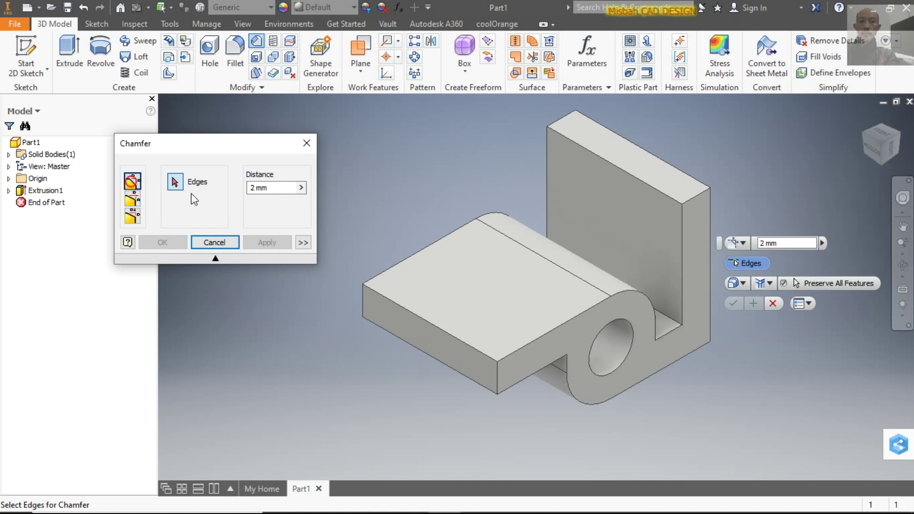
Chamfer the upright's two top corner edges by 13 mm, then review the reference drawing
double_click(255, 188)
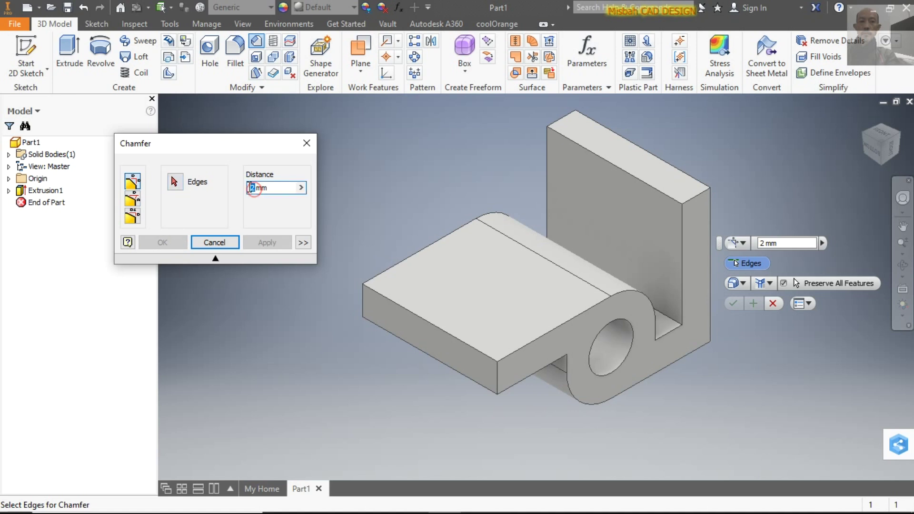
type("13")
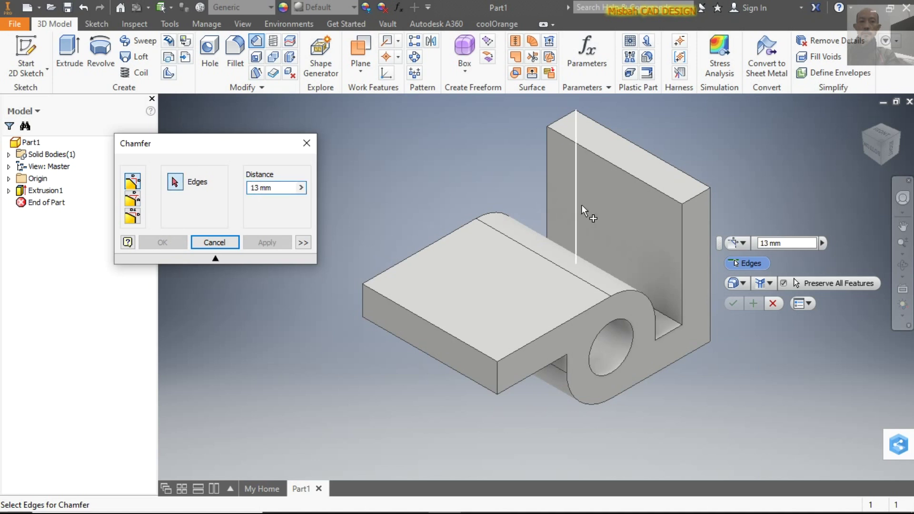
left_click(695, 199)
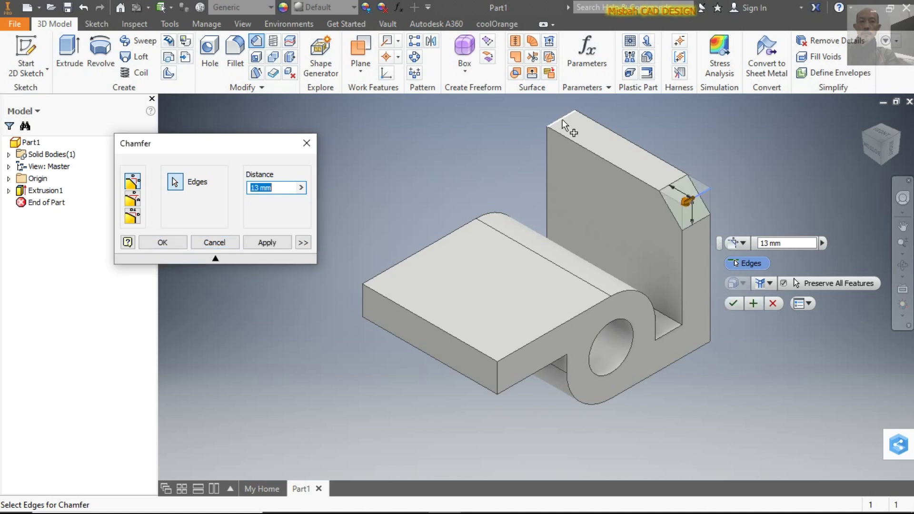
left_click(547, 125)
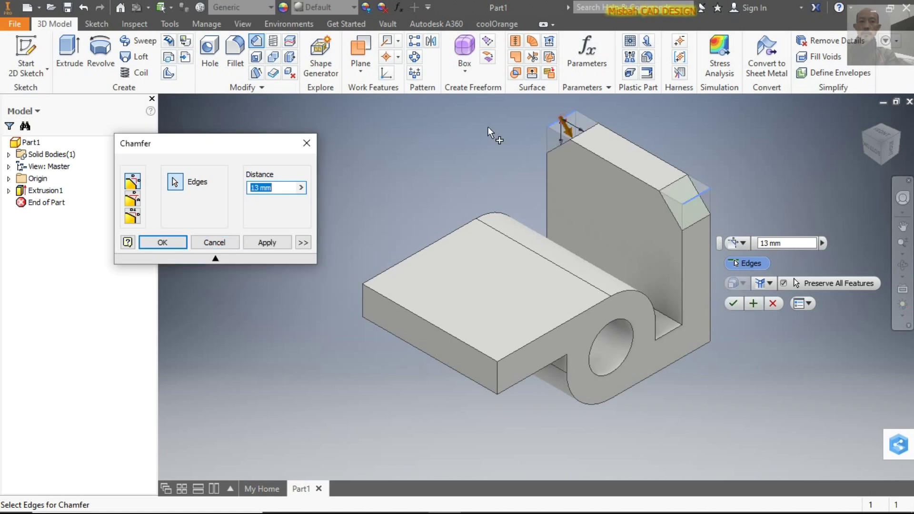
left_click(280, 242)
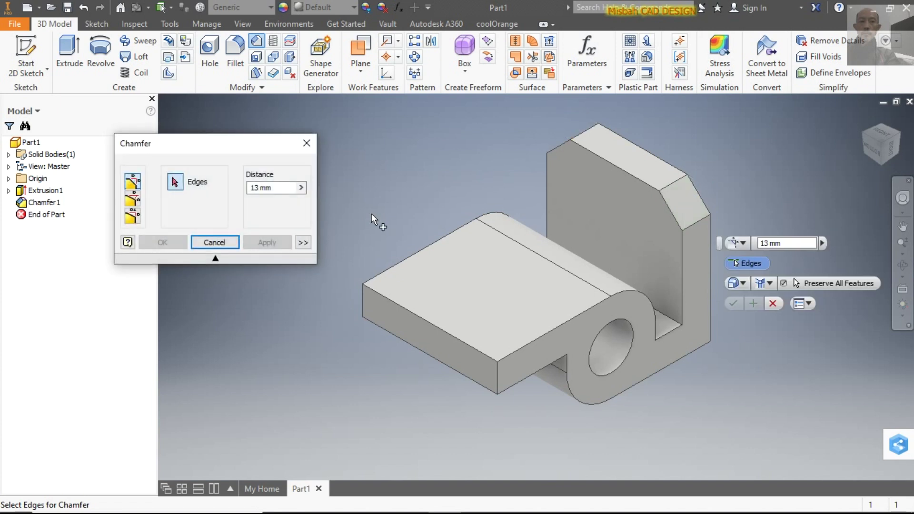
left_click(217, 242)
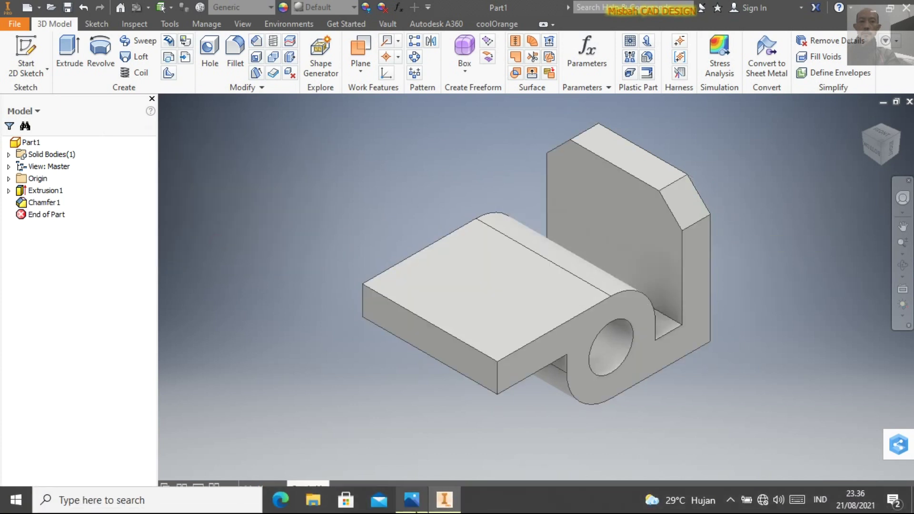
left_click(412, 503)
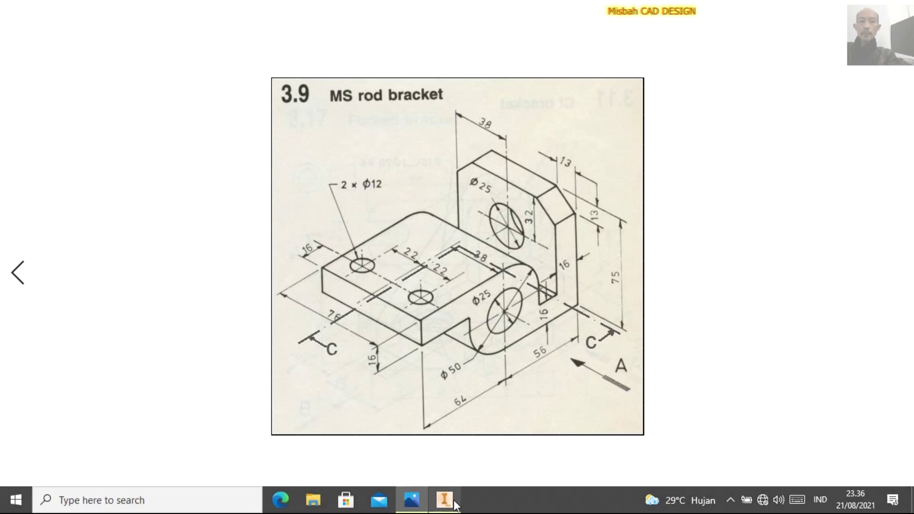
left_click(448, 500)
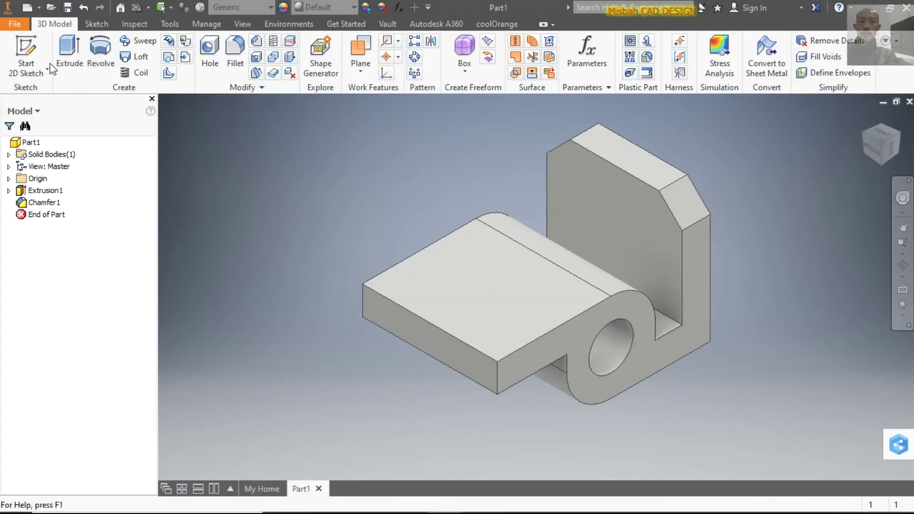
Start a sketch on the base plate's top face and project its left, bottom and right edges
left_click(26, 52)
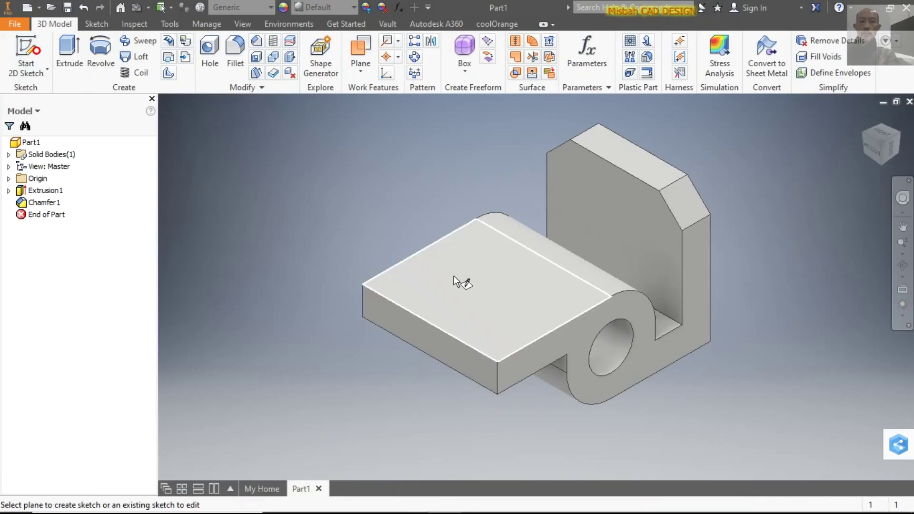
left_click(417, 287)
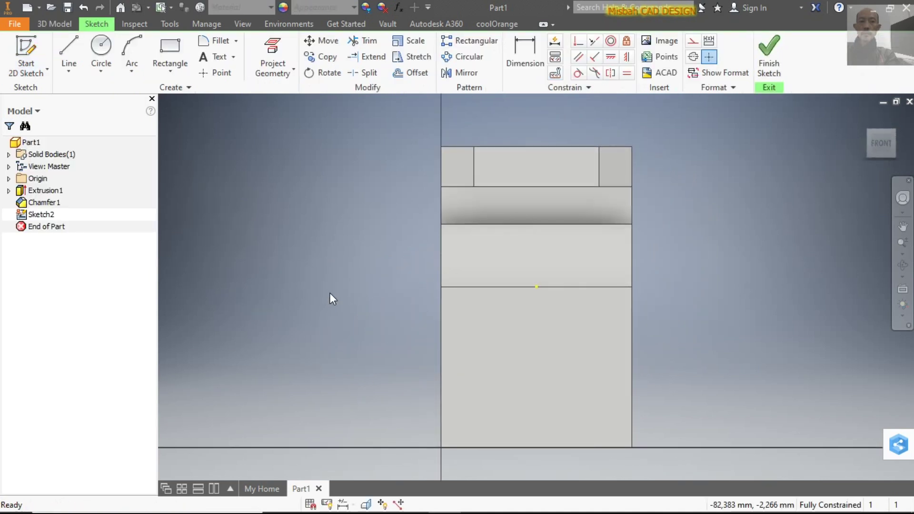
left_click(273, 57)
left_click(442, 373)
left_click(516, 447)
left_click(633, 400)
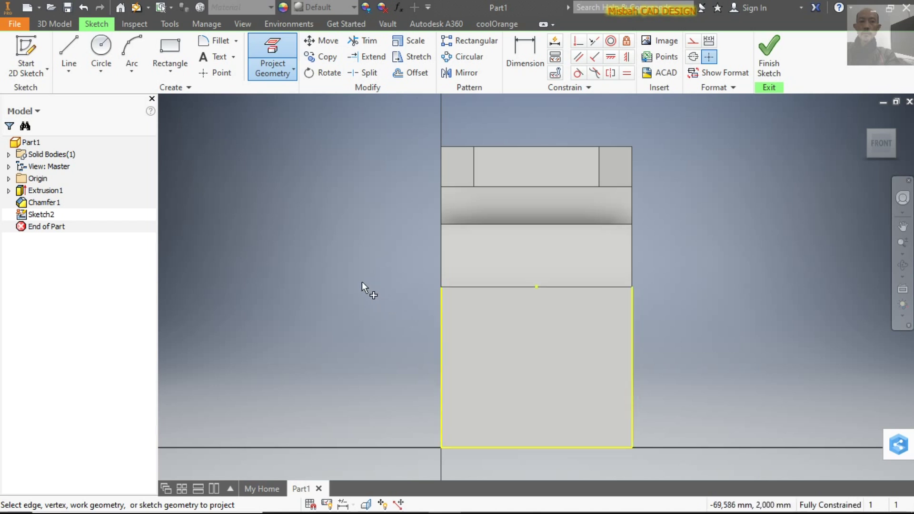
right_click(362, 283)
left_click(400, 285)
Convert the projected outline lines into construction geometry
mouse_move(403, 262)
left_mouse_down()
mouse_move(511, 373)
mouse_move(662, 467)
left_mouse_up()
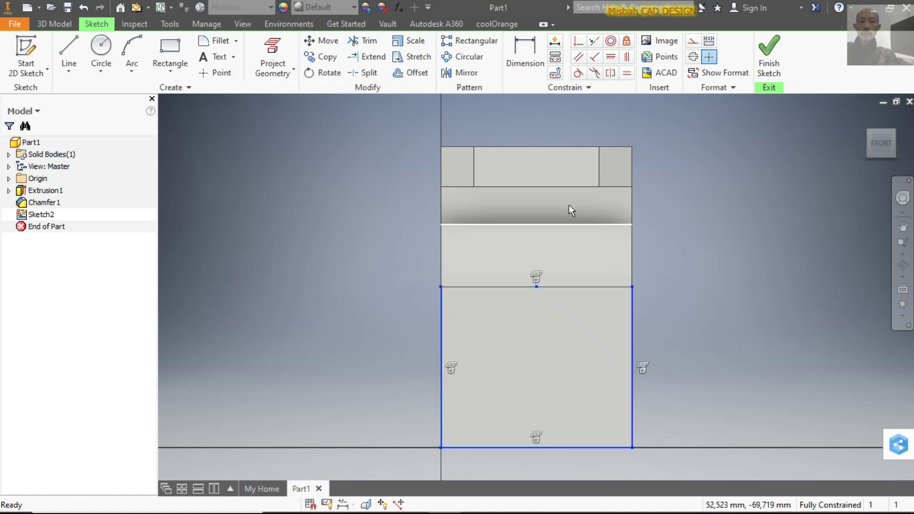
left_click(693, 41)
scroll(537, 264, "down", 3)
scroll(553, 285, "up", 5)
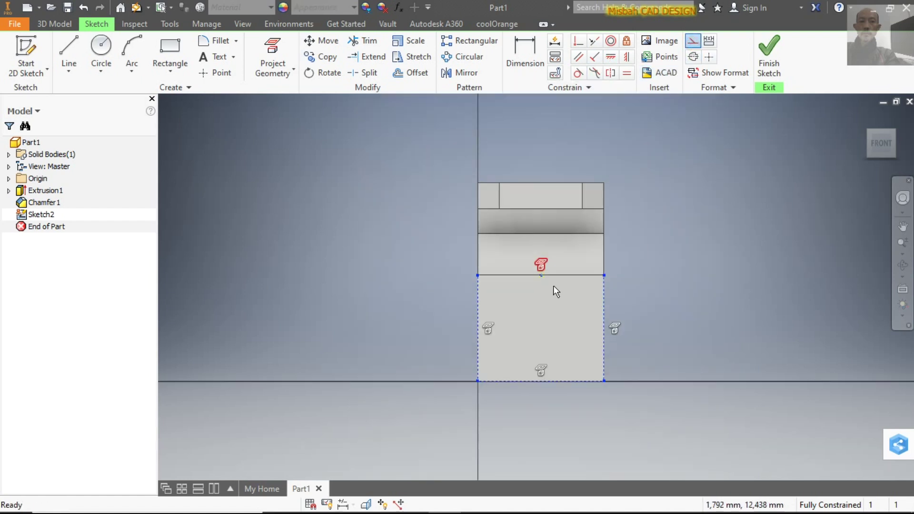
scroll(558, 391, "down", 3)
Draw a circle at the plate's lower left and place a second circle's centre to its right
left_click(288, 236)
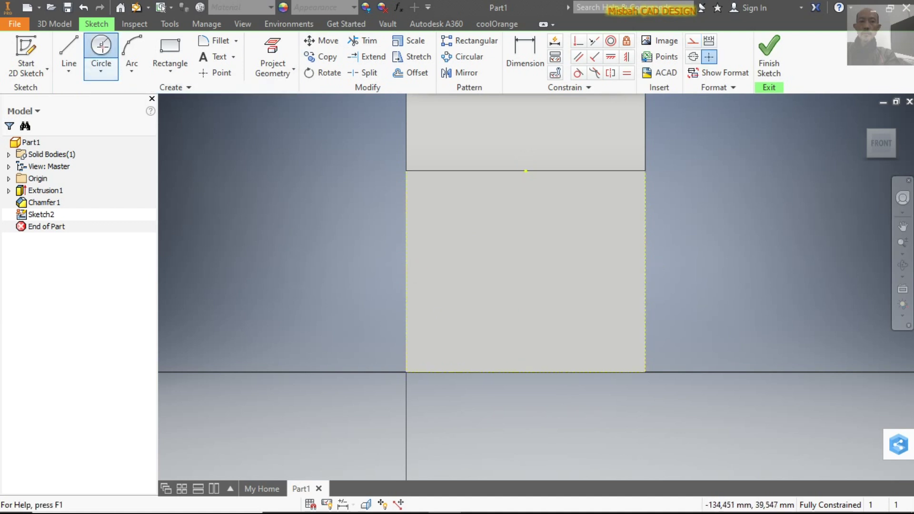
left_click(101, 46)
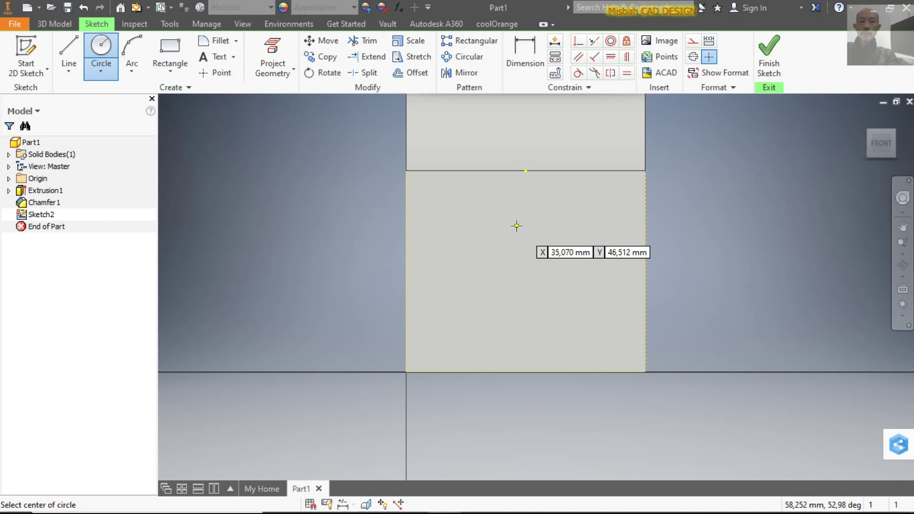
left_click(465, 310)
key("Escape")
left_click(470, 286)
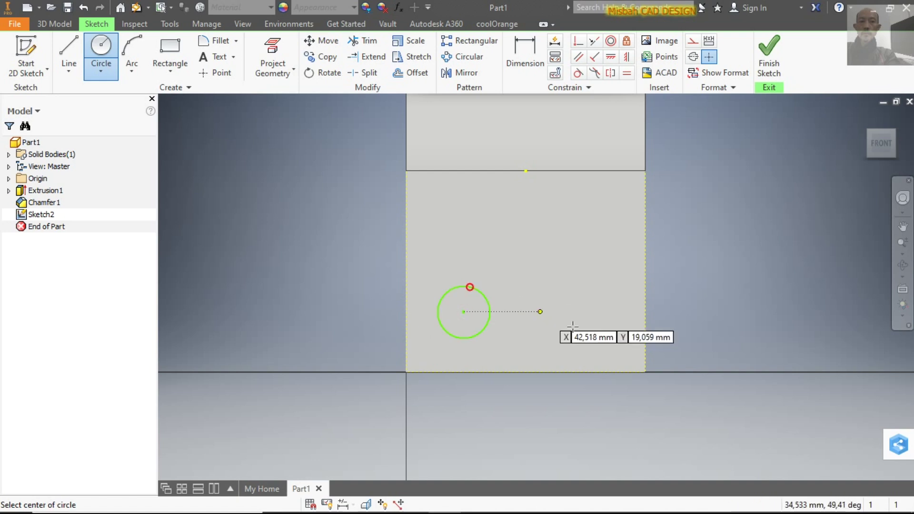
left_click(593, 312)
Complete the second circle and give both circles 12 mm diameters
left_click(614, 298)
right_click(610, 290)
left_click(658, 298)
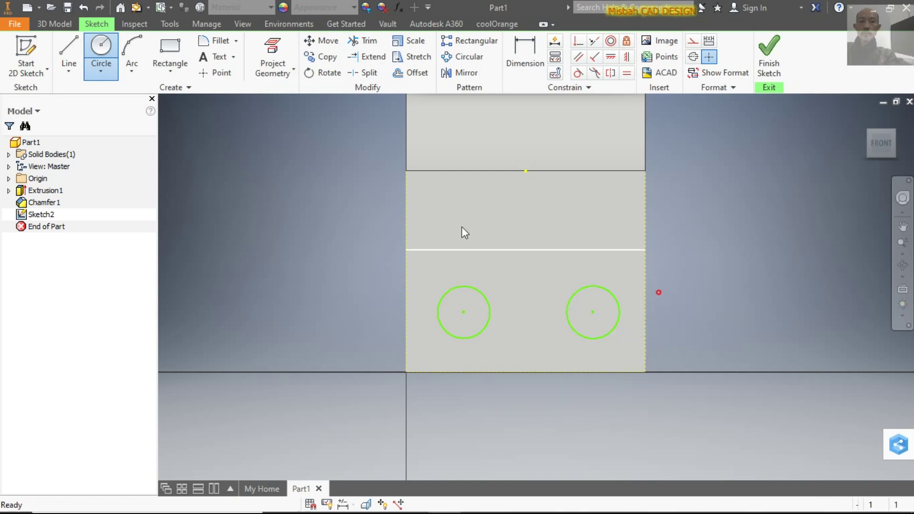
key("d")
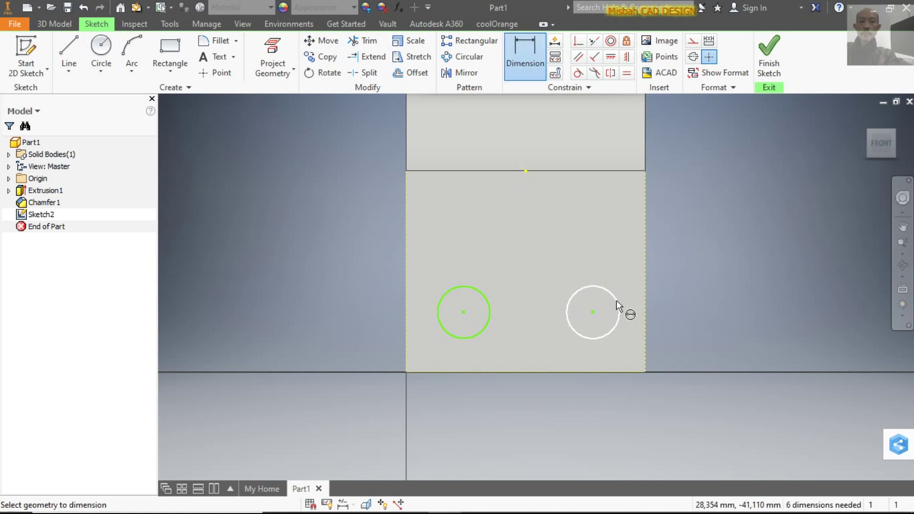
left_click(616, 302)
left_click(657, 270)
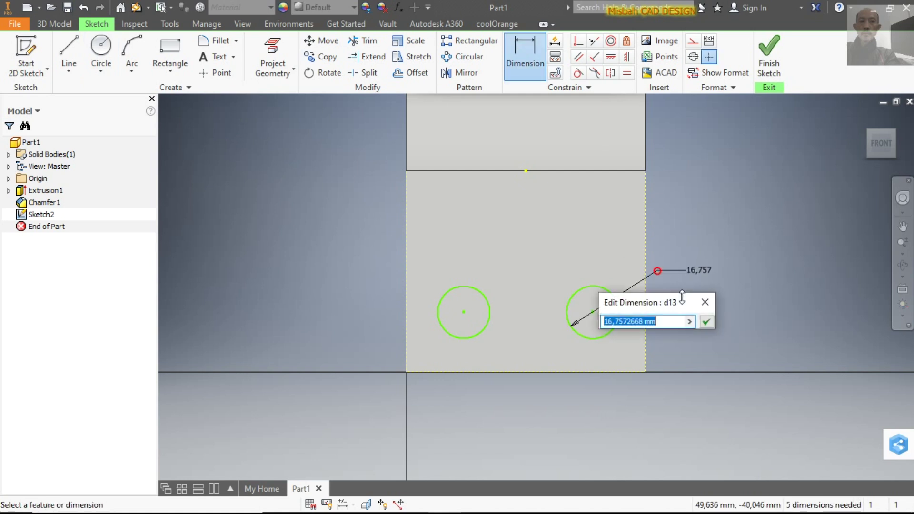
type("12")
left_click(706, 322)
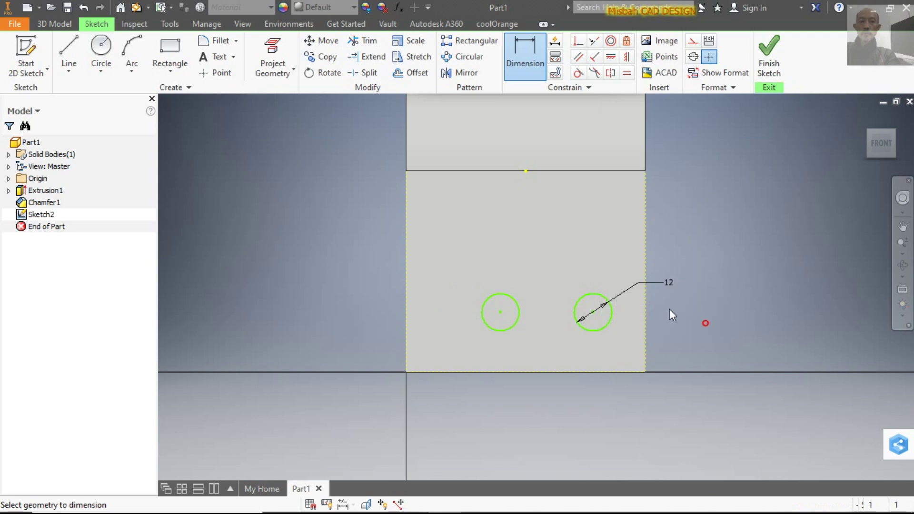
left_click(513, 298)
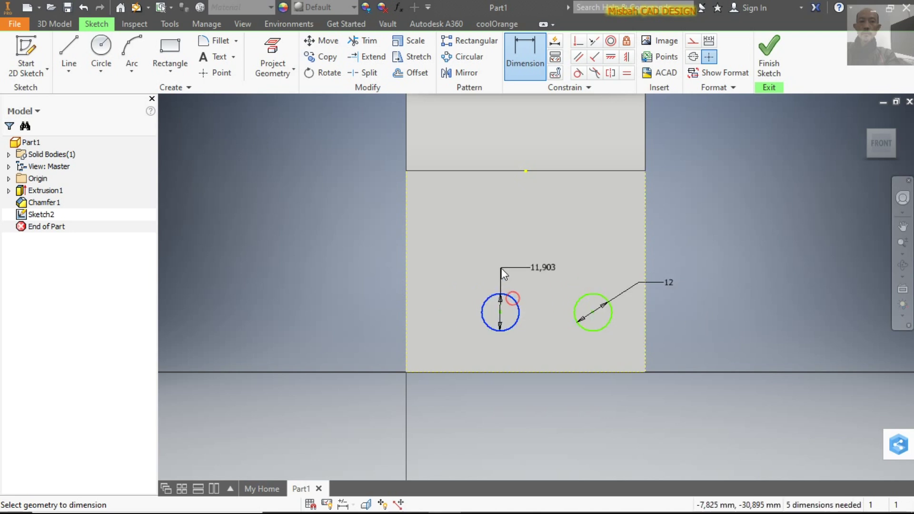
left_click(502, 268)
type("12")
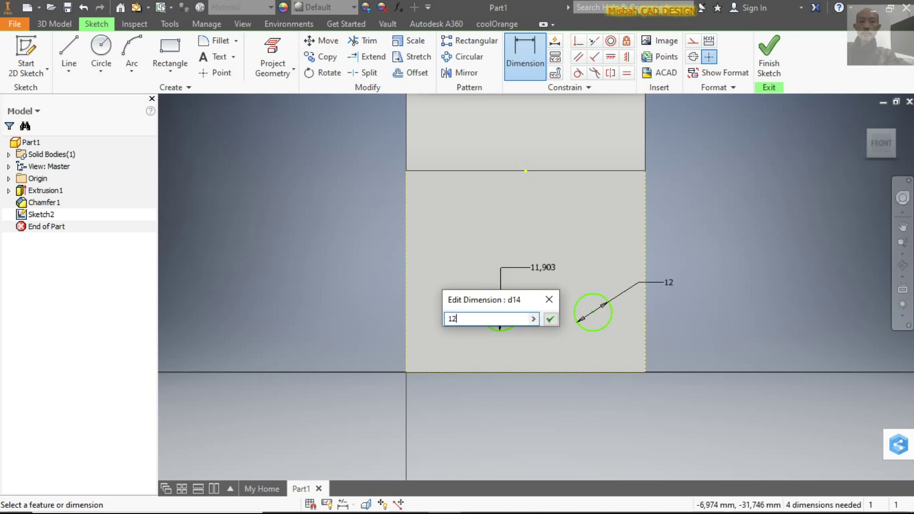
key("Return")
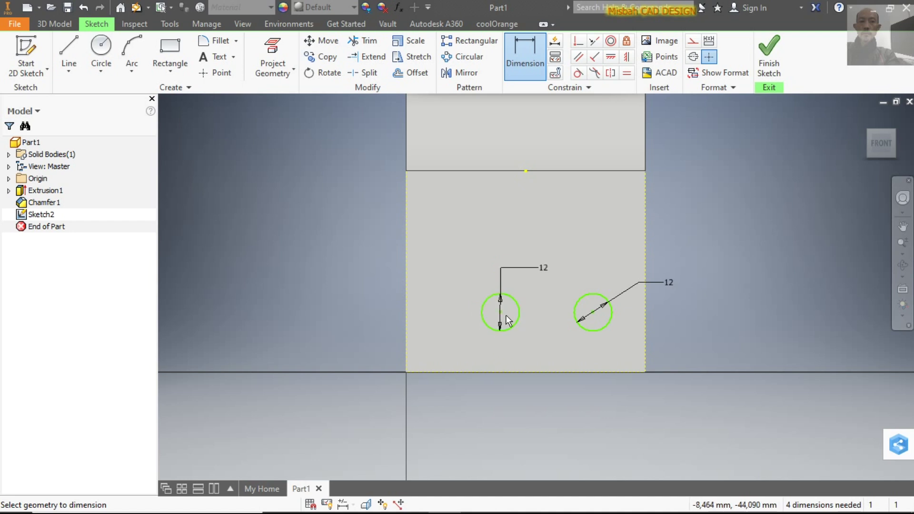
Place both circle centres 16 mm above the plate's bottom edge
left_click(500, 312)
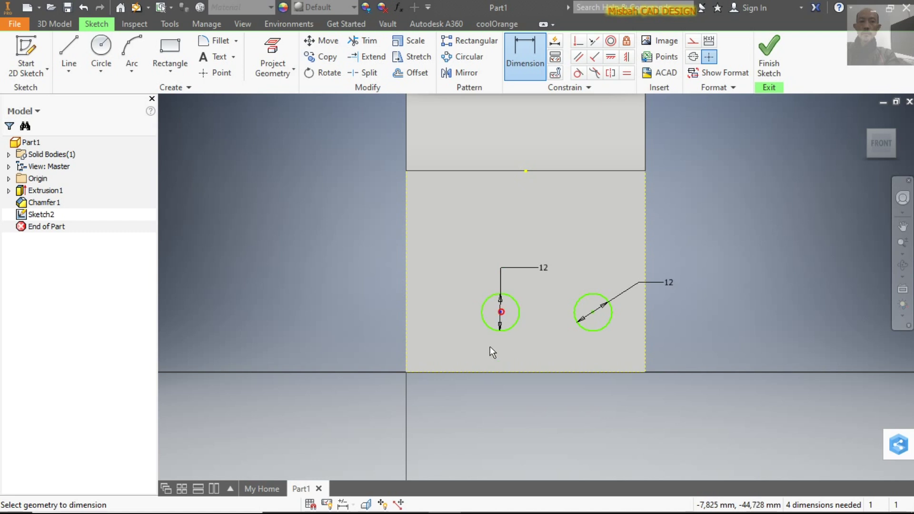
left_click(406, 372)
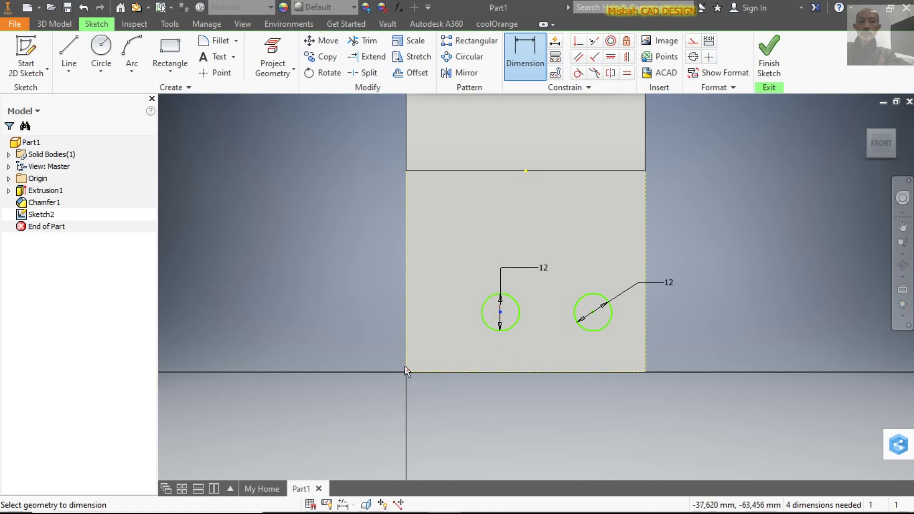
left_click(372, 341)
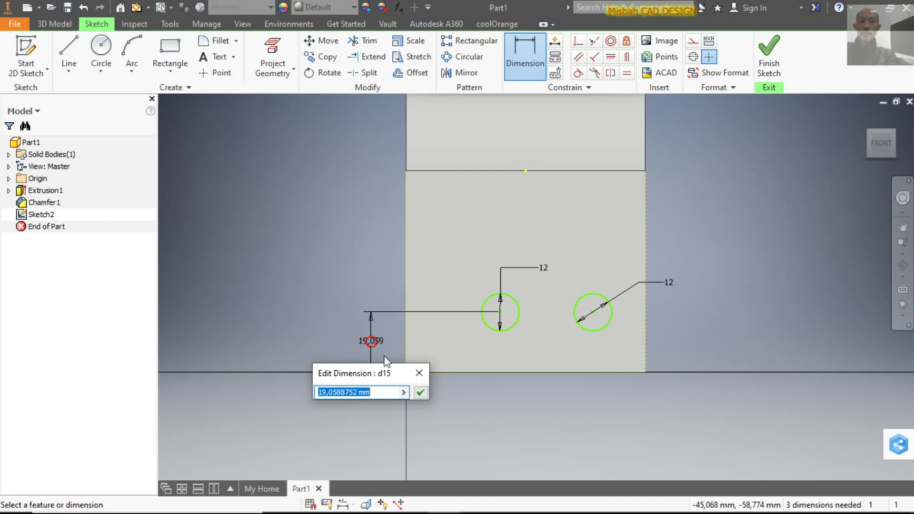
type("16")
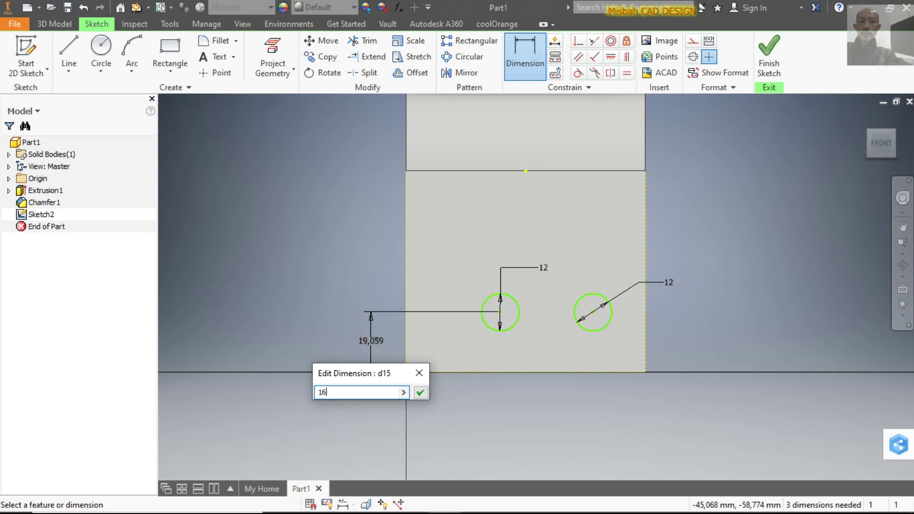
key("Return")
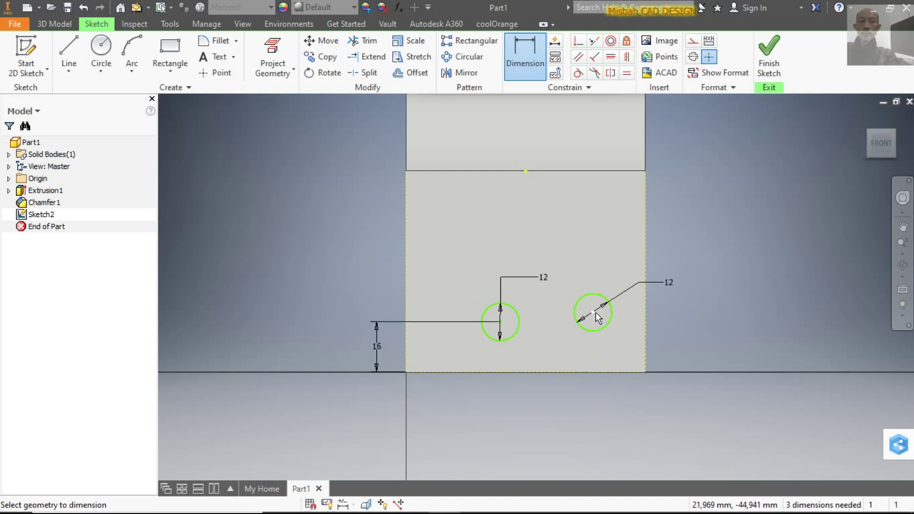
left_click(644, 370)
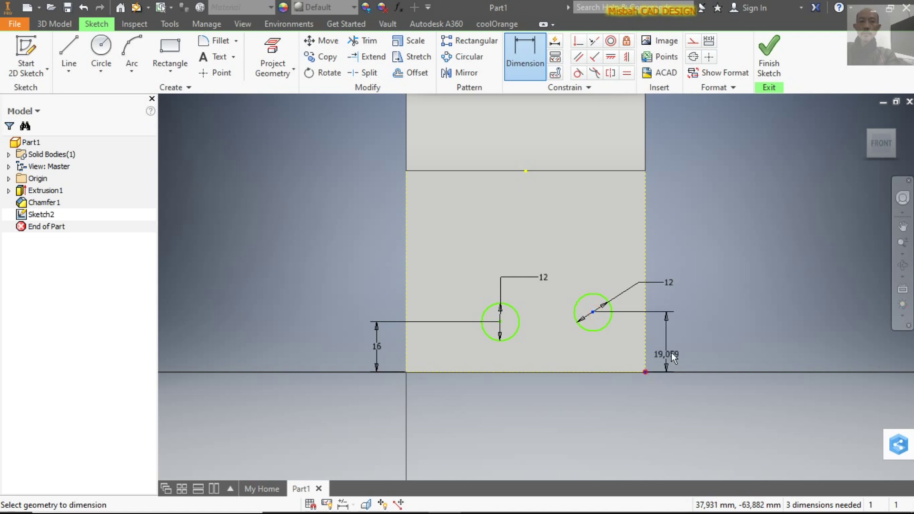
left_click(695, 347)
type("16")
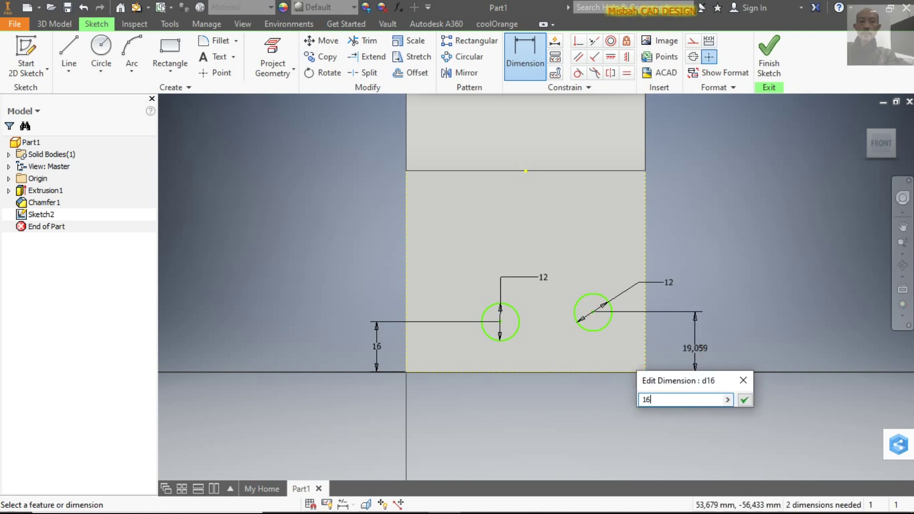
key("Return")
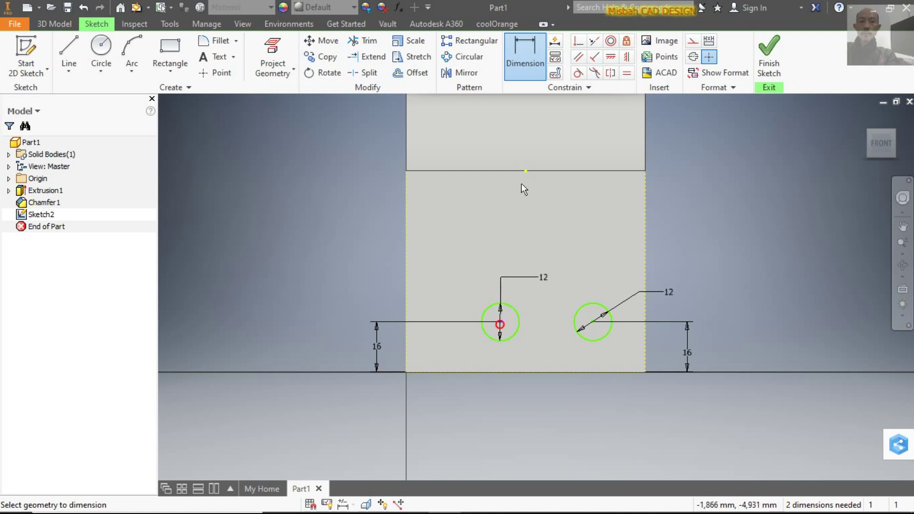
Offset the left and right circles 22 mm either side of the top edge's midpoint
left_click(526, 171)
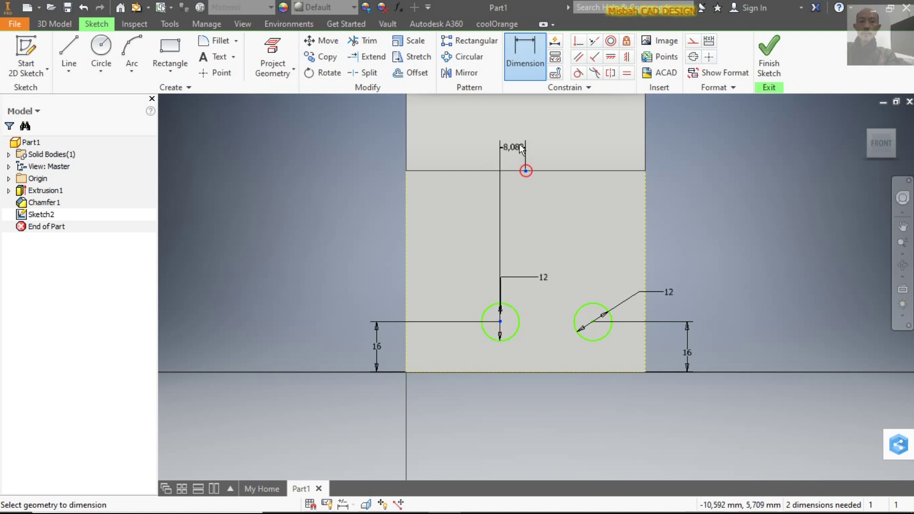
left_click(514, 138)
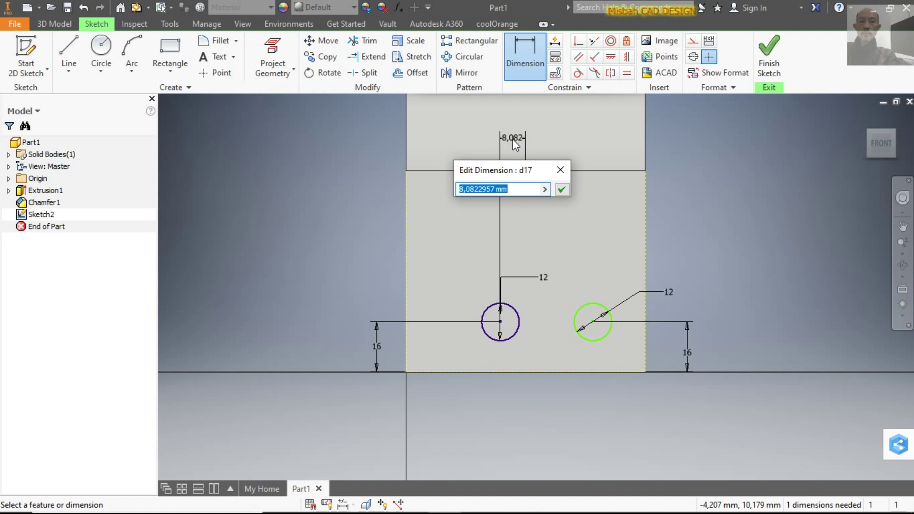
type("22")
left_click(561, 189)
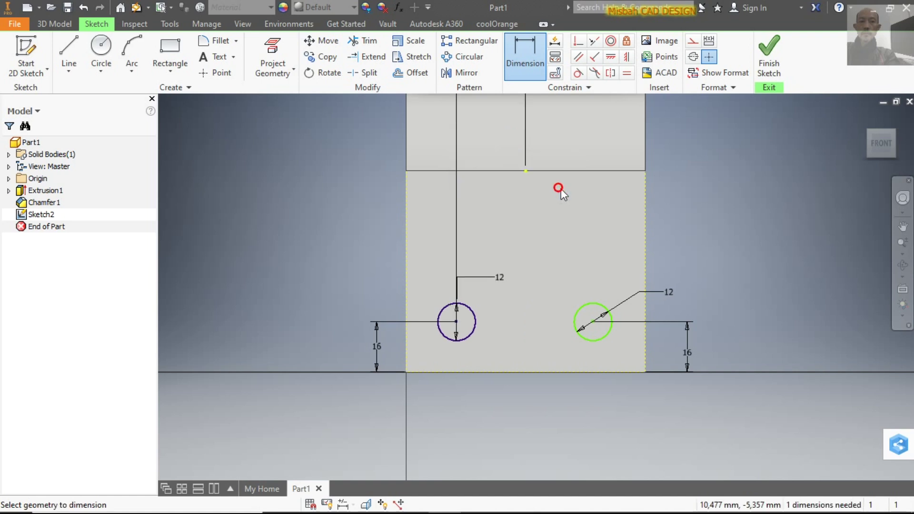
left_click(527, 171)
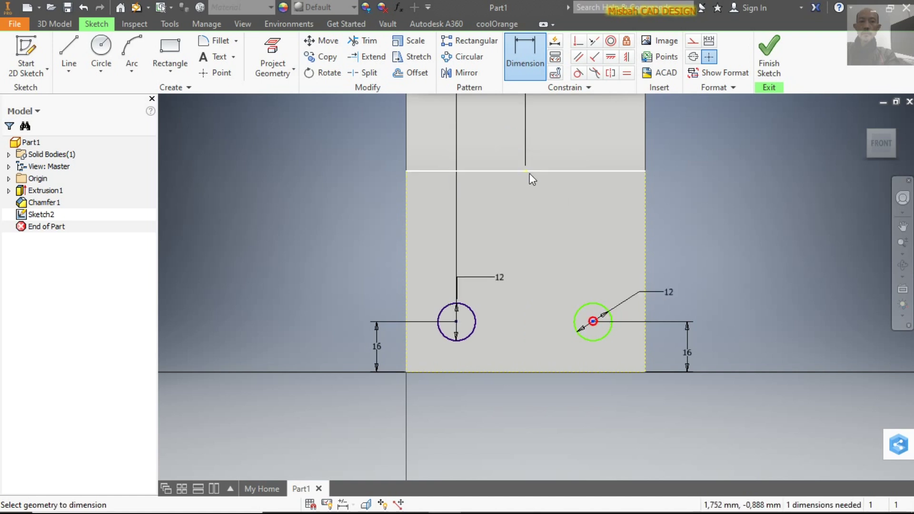
left_click(562, 138)
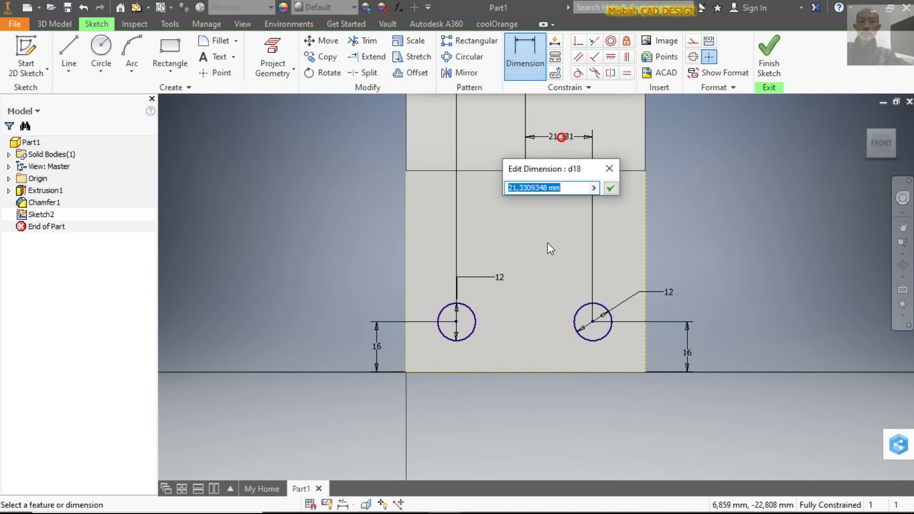
type("22")
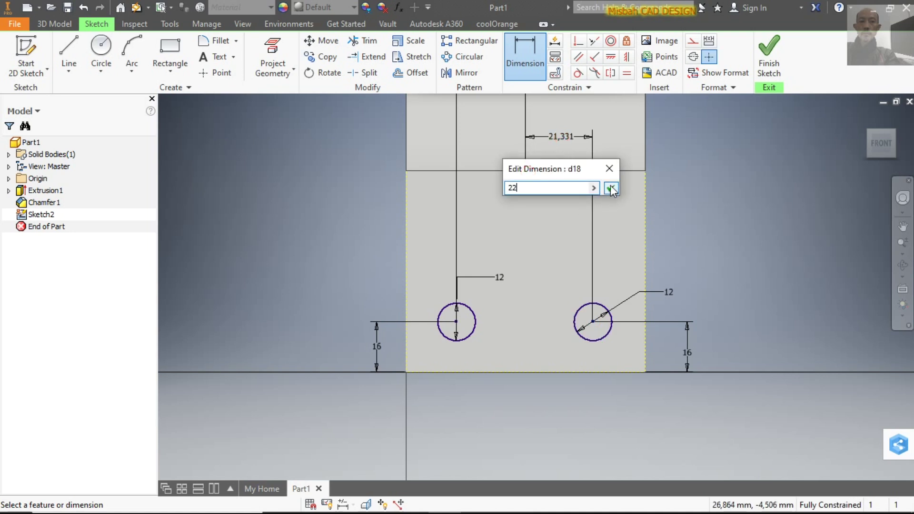
left_click(611, 188)
Re-enter the upper offset as 22, move it beside the other 22, and finish the sketch
scroll(500, 339, "up", 2)
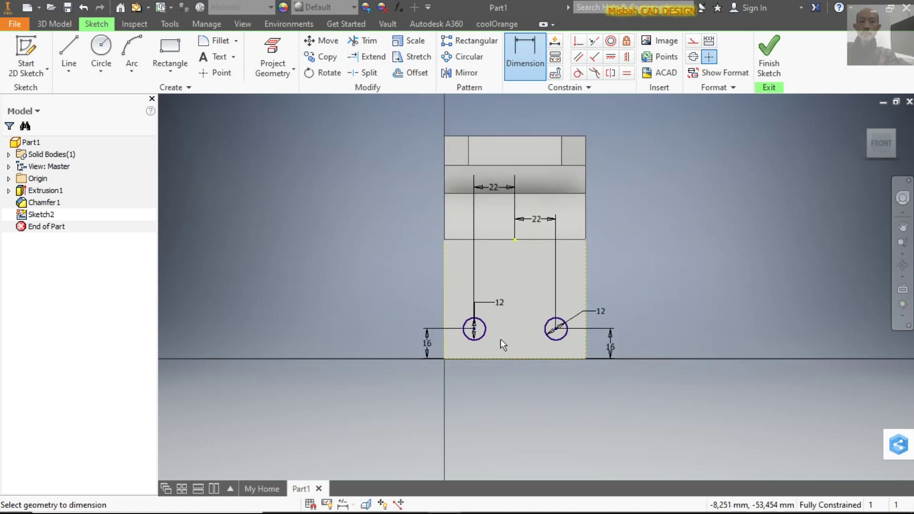
left_click(493, 187)
type("22")
left_click(547, 236)
right_click(772, 224)
left_click(823, 227)
left_click_drag(496, 190, 495, 218)
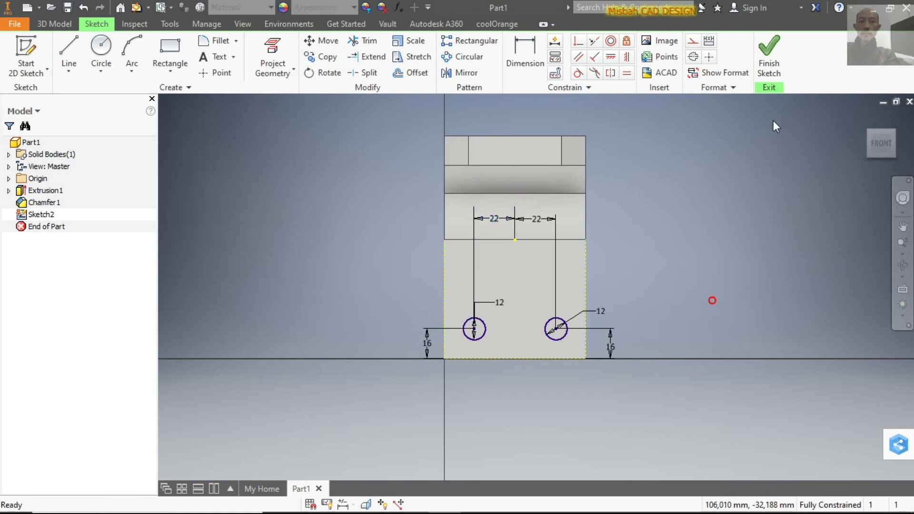
left_click(768, 60)
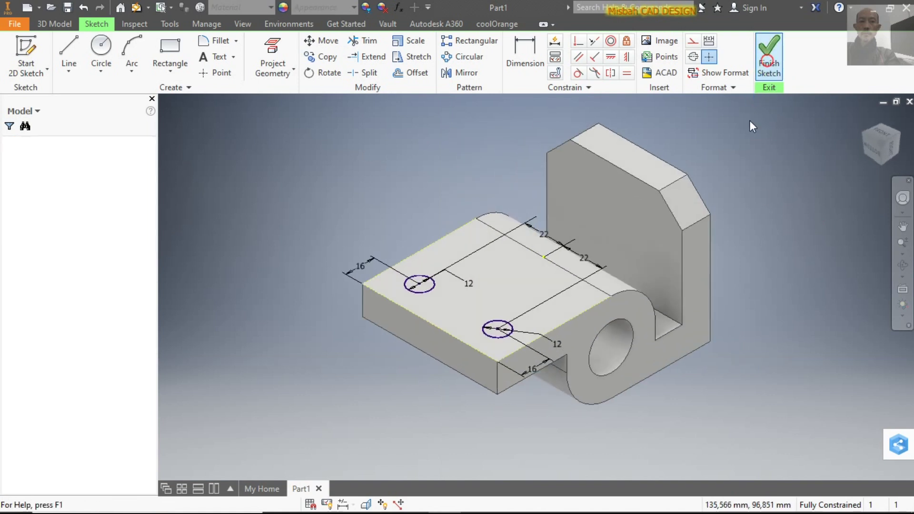
Start a cut extrusion with both circles selected as profiles
left_click(72, 56)
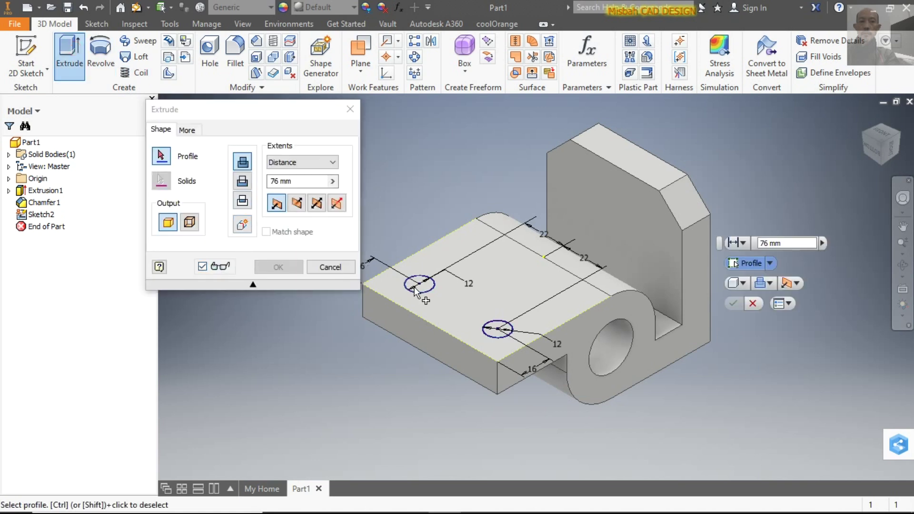
left_click(243, 181)
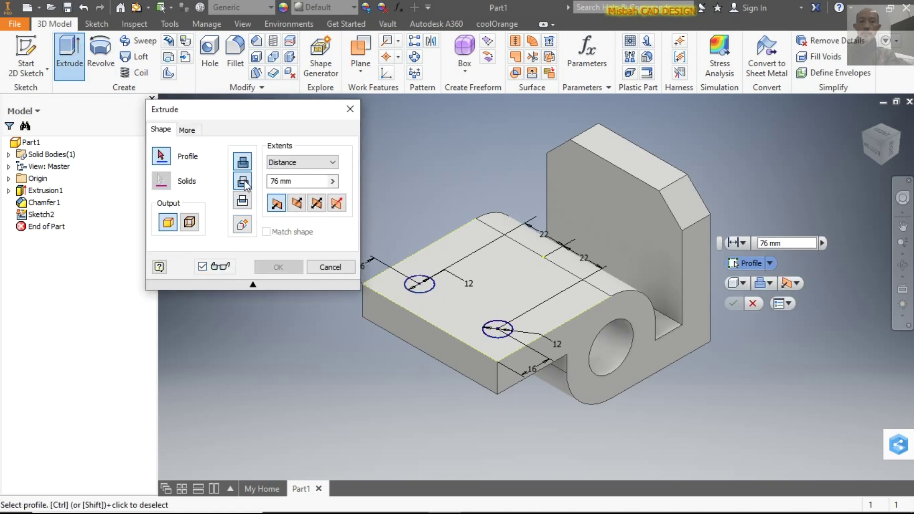
left_click(421, 288)
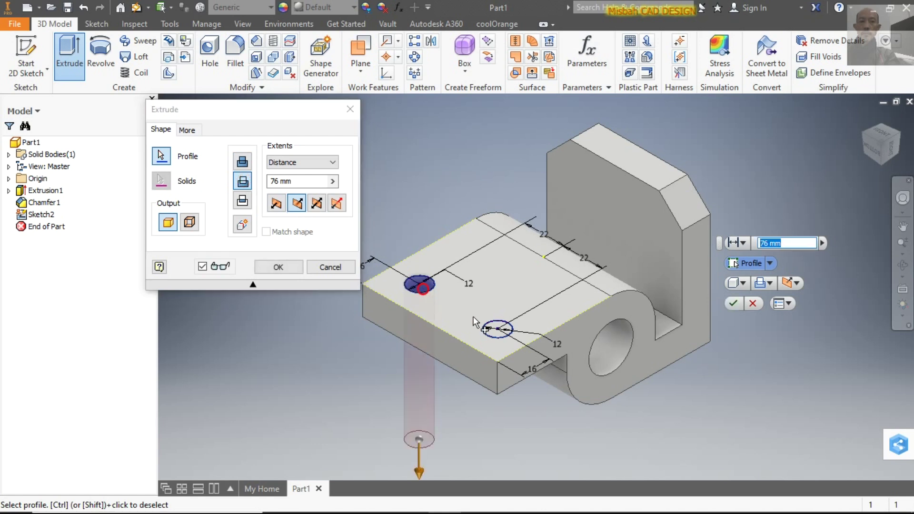
left_click(498, 329)
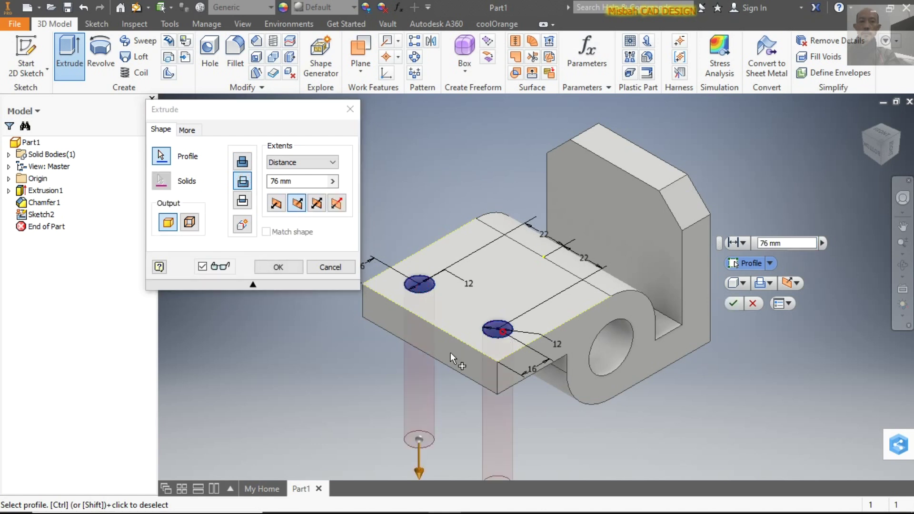
Set the cut's extent To the plate's bottom face and apply the two holes
left_click(332, 162)
left_click(305, 201)
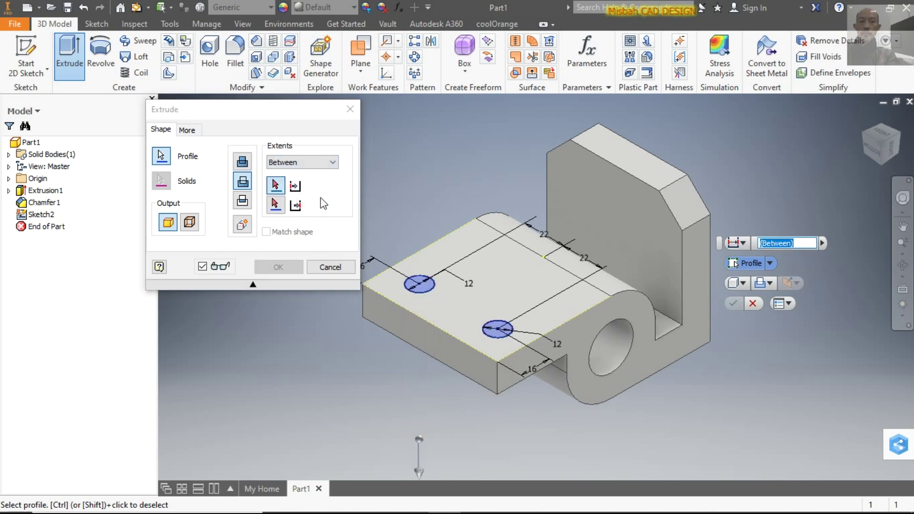
left_click(333, 163)
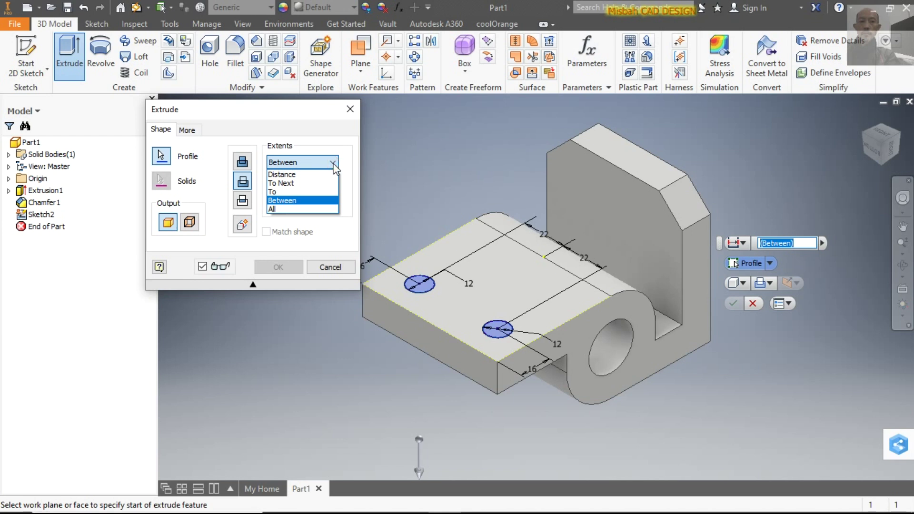
left_click(313, 178)
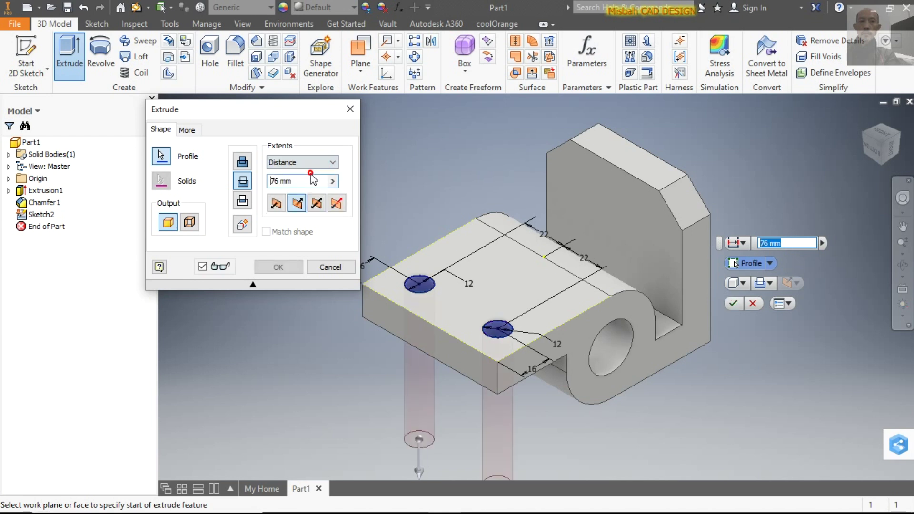
left_click(336, 163)
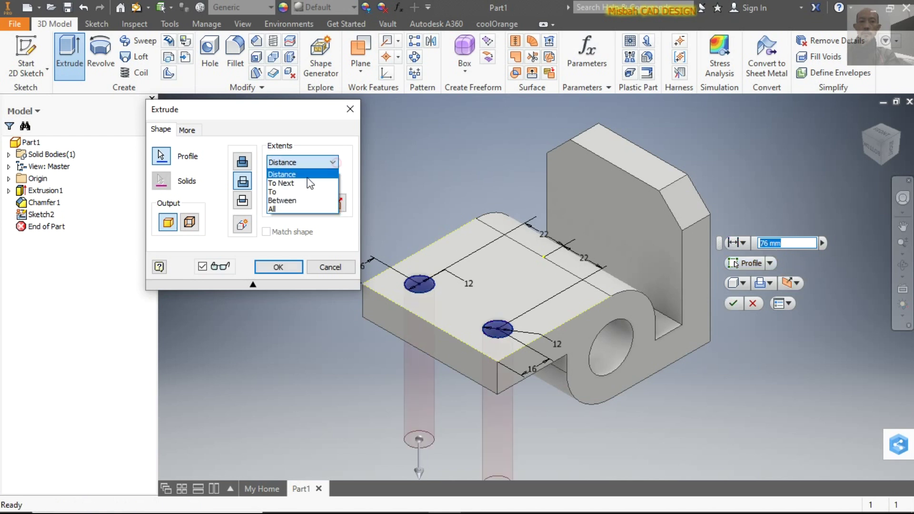
left_click(300, 172)
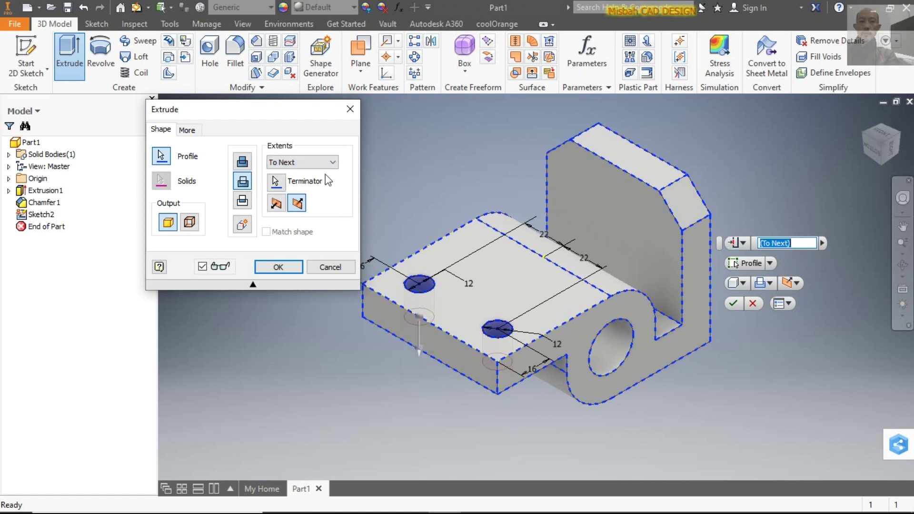
left_click(333, 163)
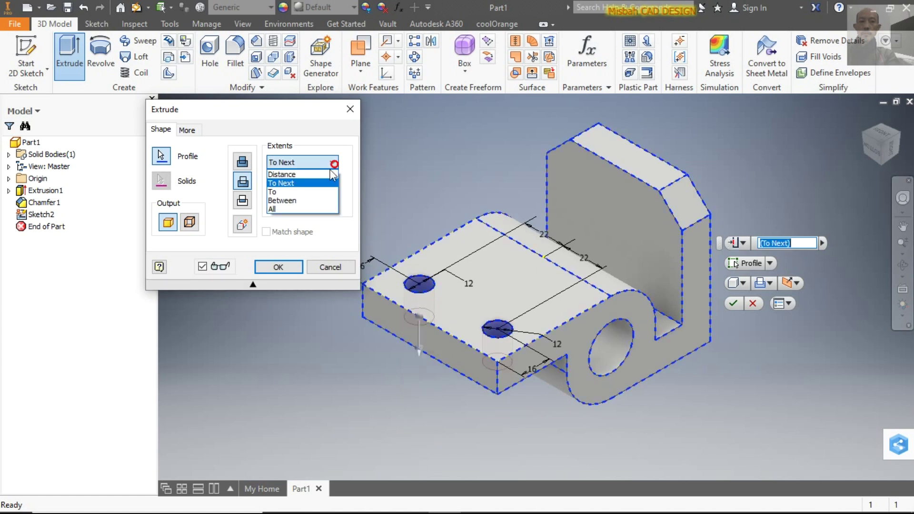
left_click(304, 190)
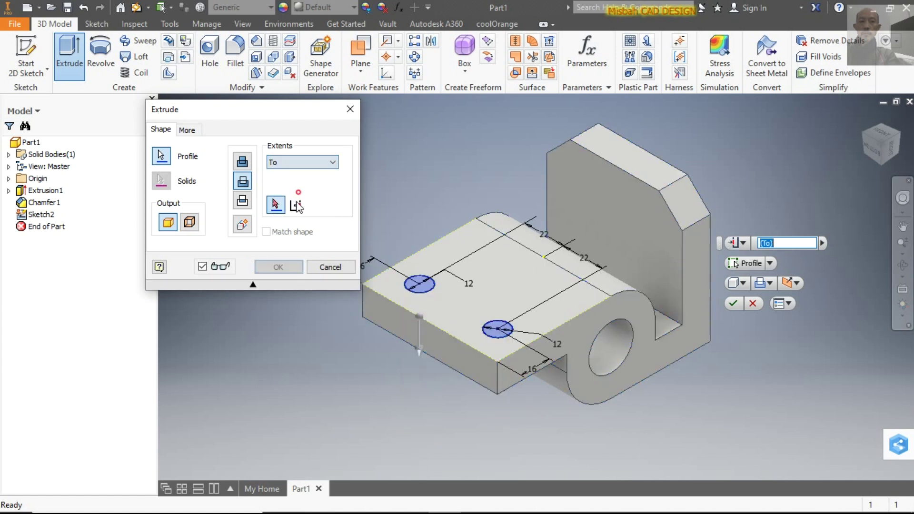
left_click(518, 382)
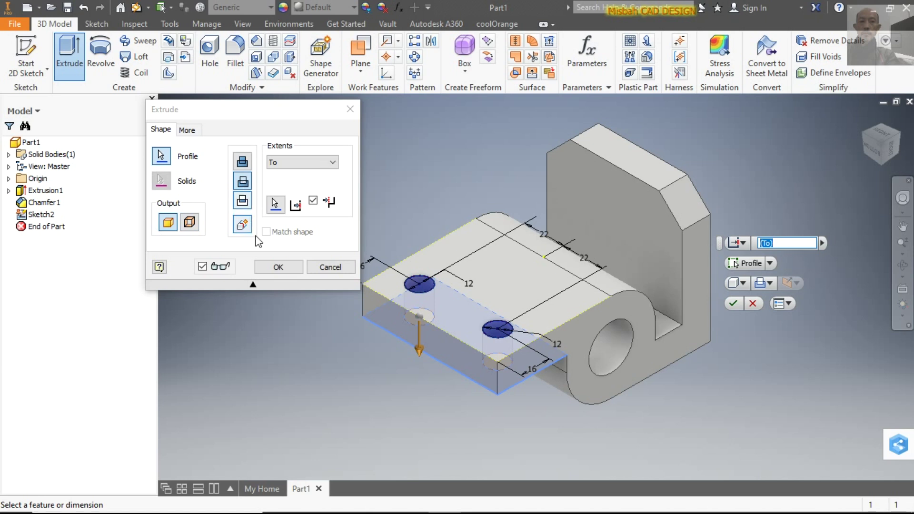
left_click(282, 268)
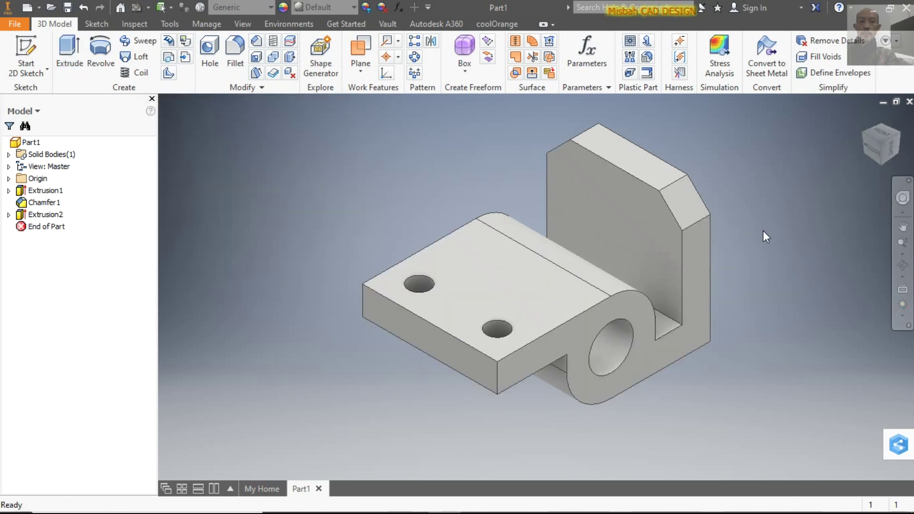
Start a sketch on the upright's outer face and project its outline
left_click(901, 136)
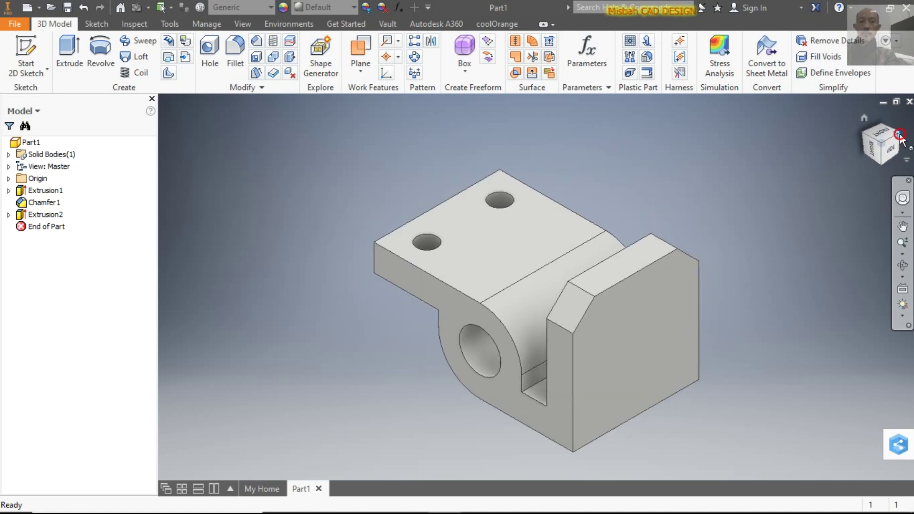
left_click(38, 53)
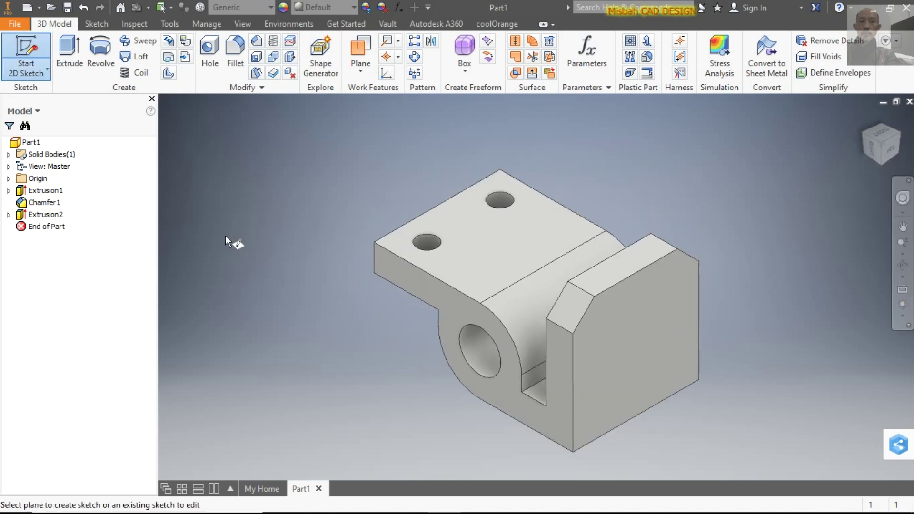
left_click(651, 351)
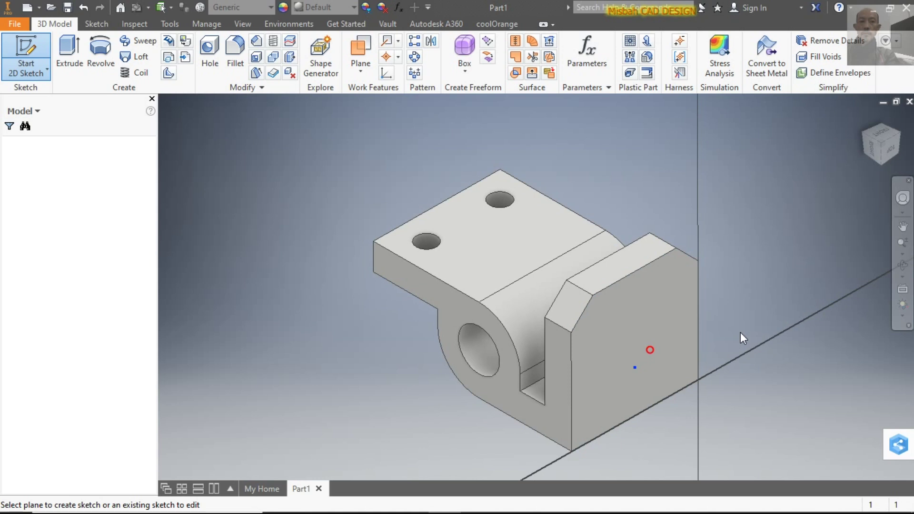
left_click(293, 62)
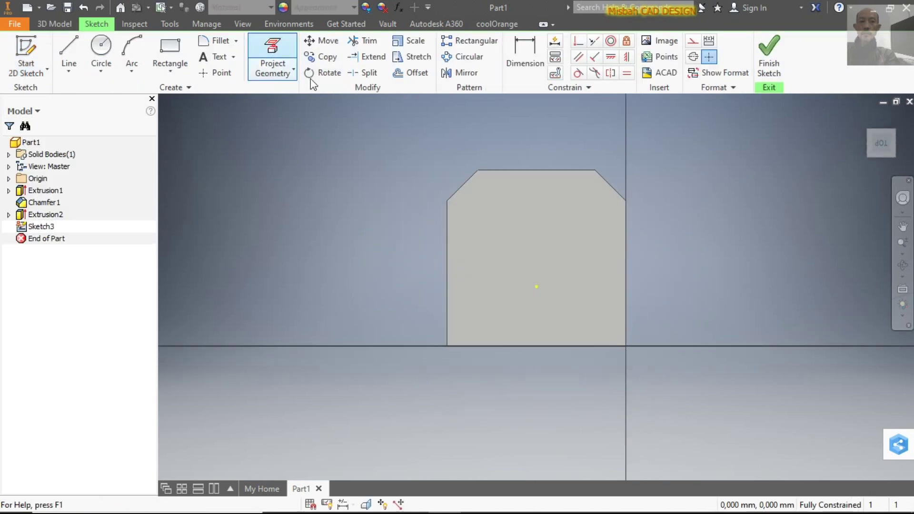
left_click(561, 247)
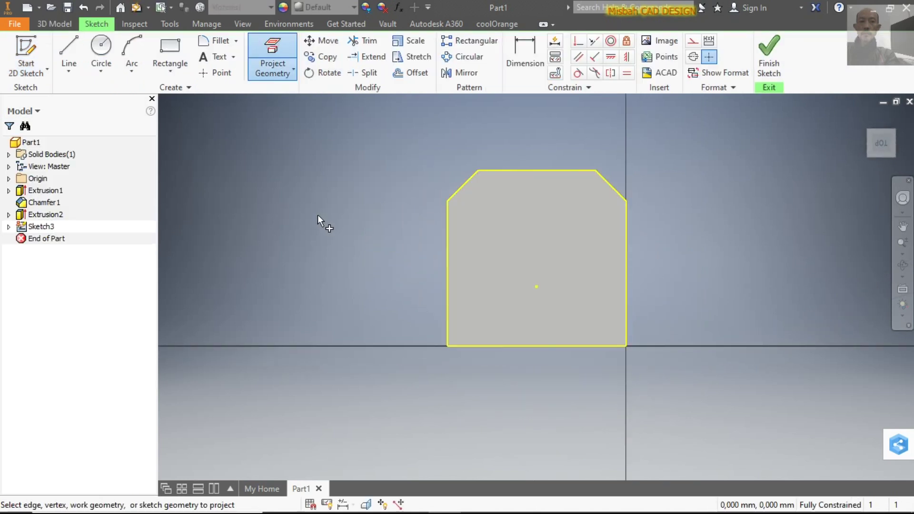
right_click(318, 215)
left_click(358, 213)
Convert the projected face outline to construction geometry and check the reference drawing
mouse_move(372, 134)
left_mouse_down()
mouse_move(595, 354)
mouse_move(656, 393)
left_mouse_up()
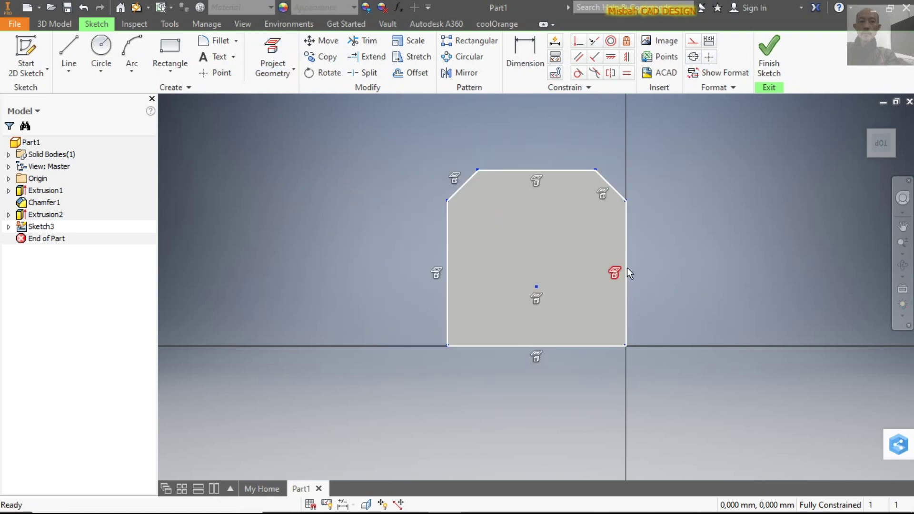
left_click(693, 41)
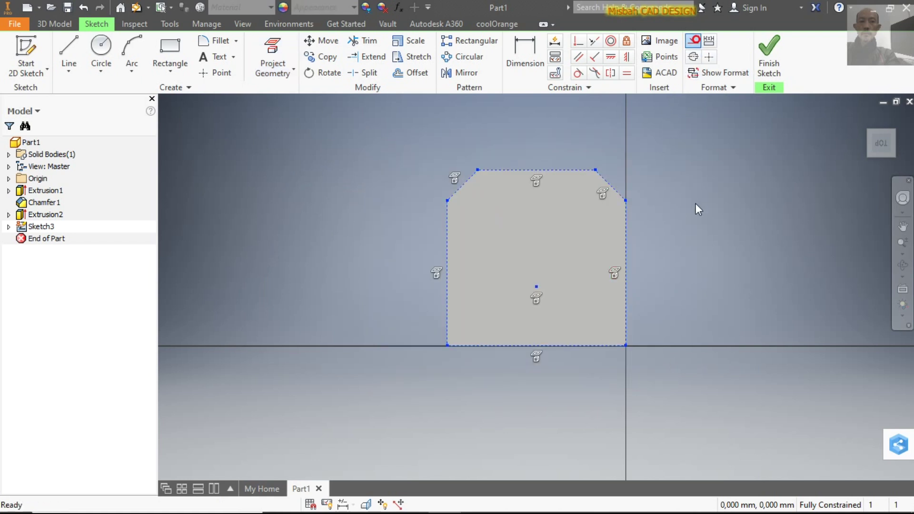
left_click(709, 237)
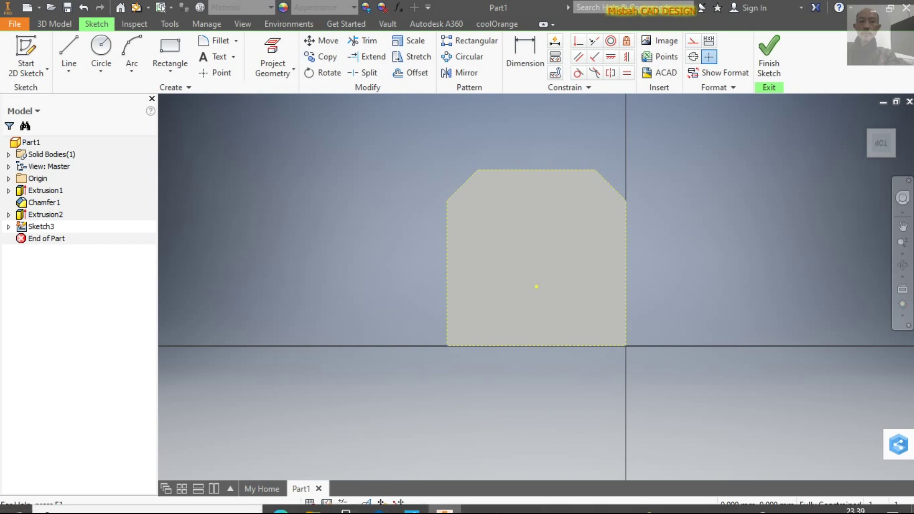
left_click(408, 493)
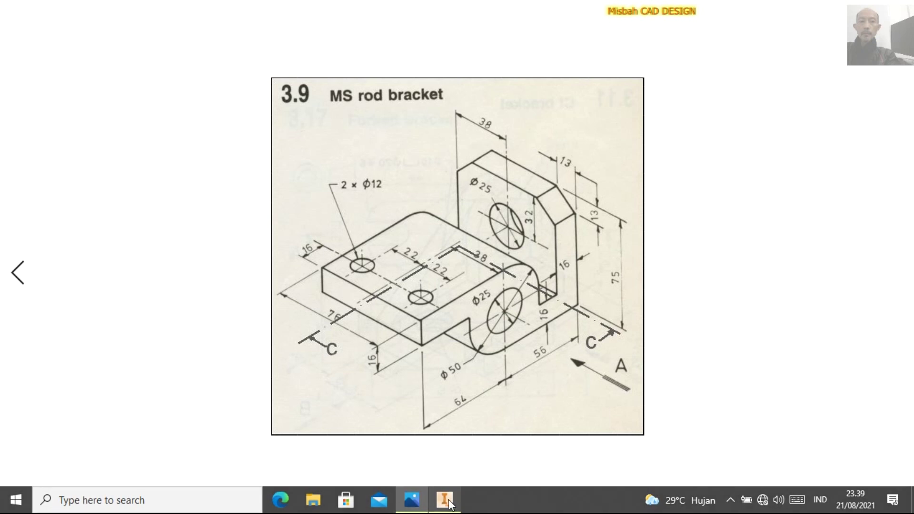
left_click(444, 499)
left_click(101, 48)
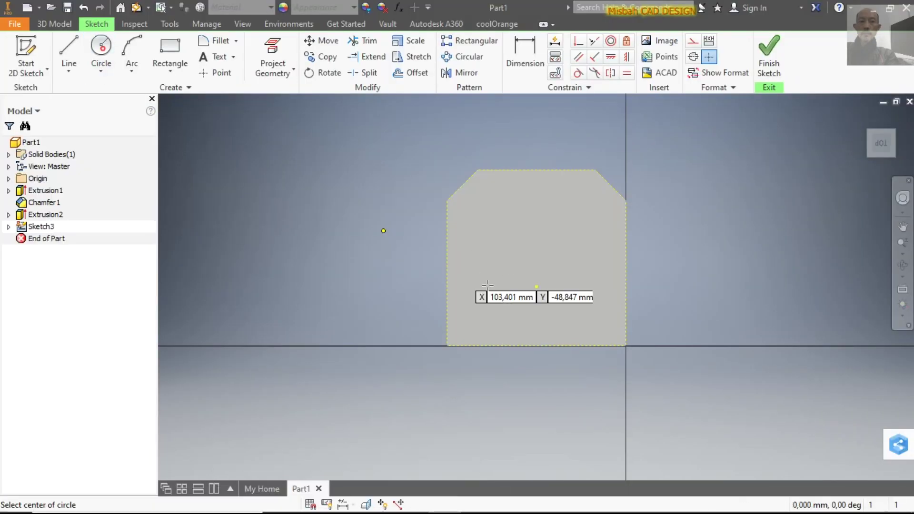
Sketch a circle on the upright face and give it a 25 mm diameter
left_click(534, 244)
left_click(520, 213)
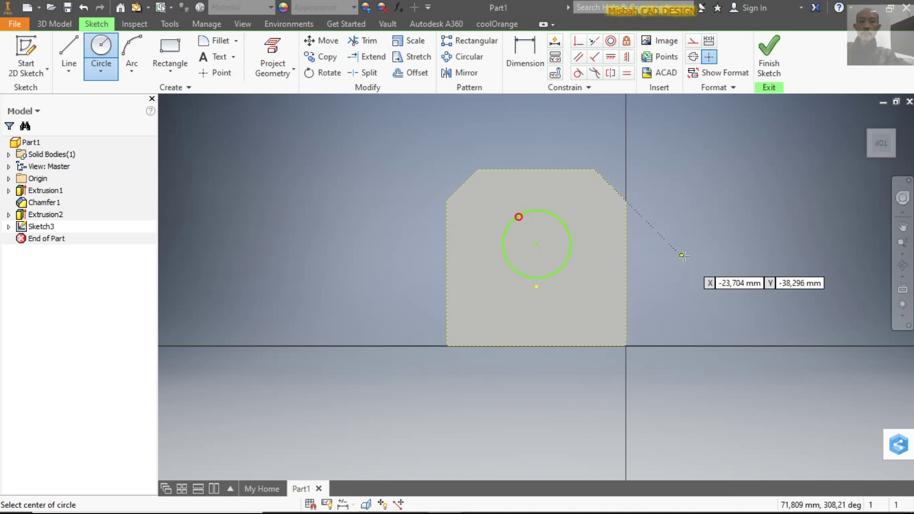
right_click(733, 262)
left_click(747, 257)
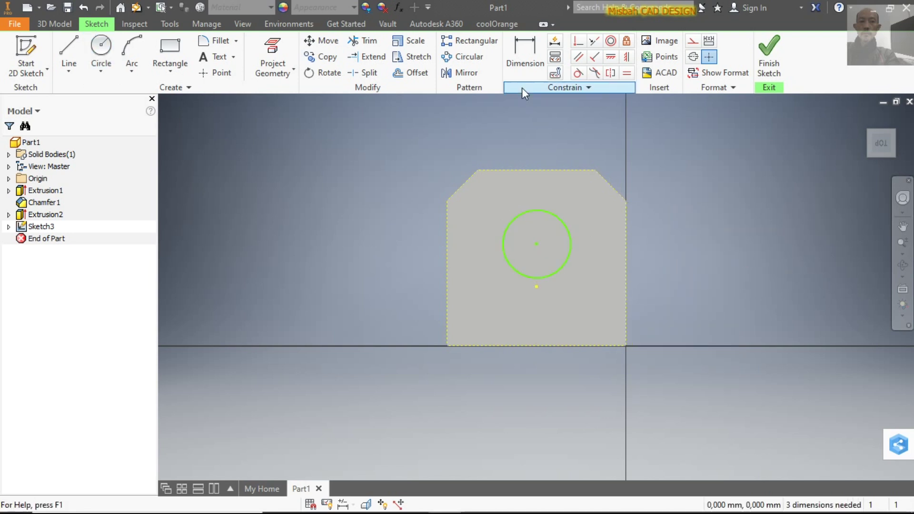
left_click(526, 74)
left_click(565, 225)
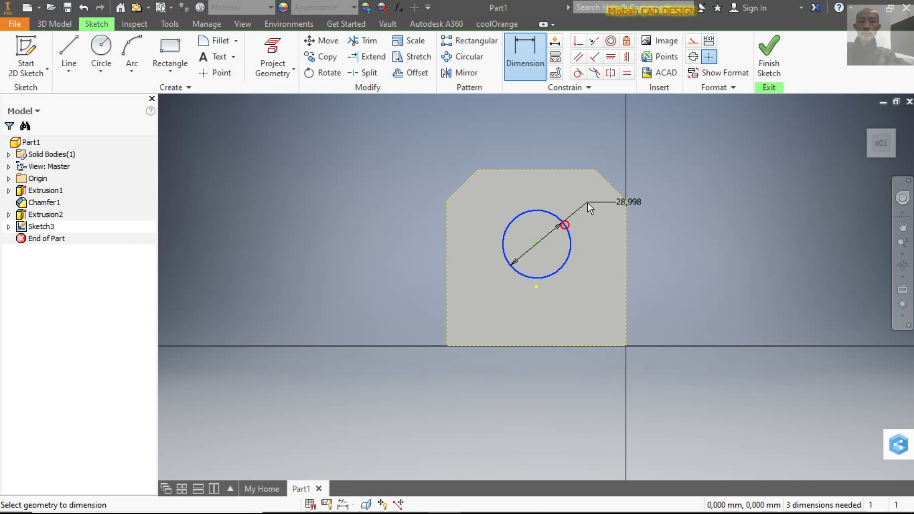
left_click(588, 202)
type("25")
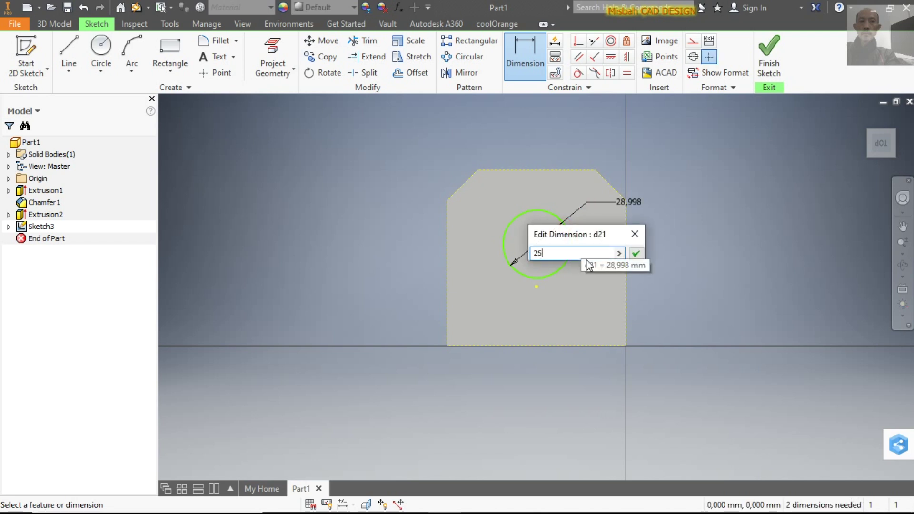
left_click(638, 253)
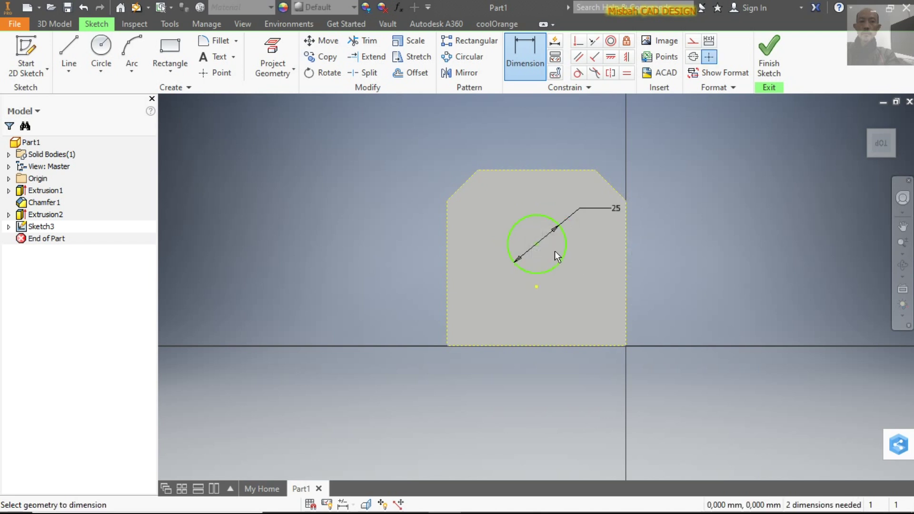
Locate the circle 32 mm below the top edge and 38 mm from the right edge, then finish the sketch
left_click(537, 244)
left_click(489, 169)
left_click(413, 203)
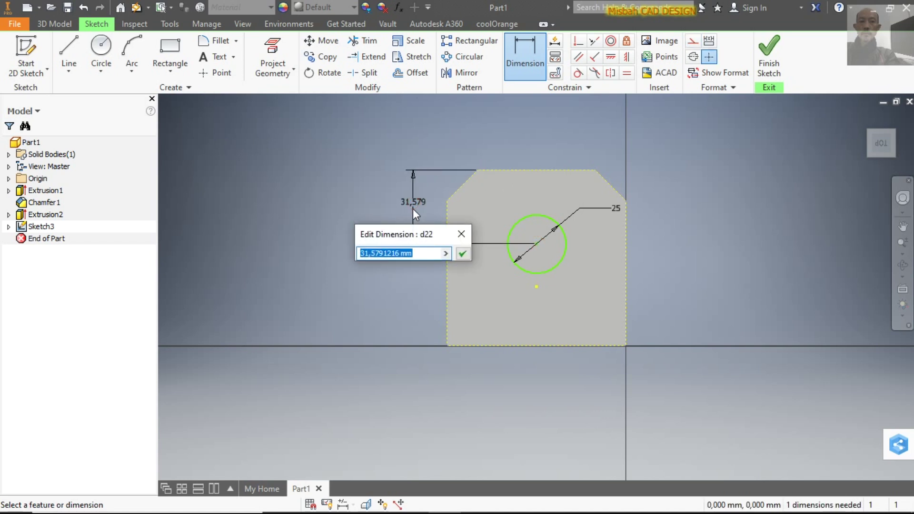
type("32")
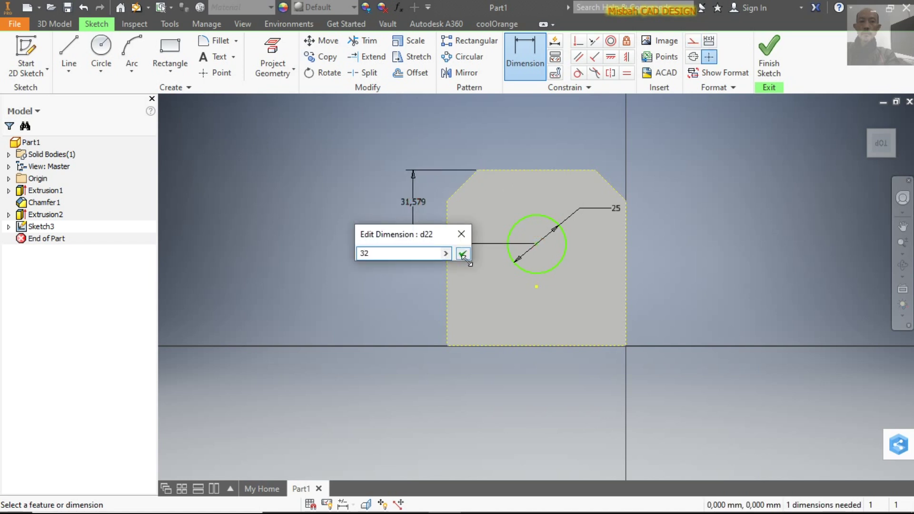
left_click(463, 254)
left_click(536, 244)
left_click(625, 346)
left_click(578, 386)
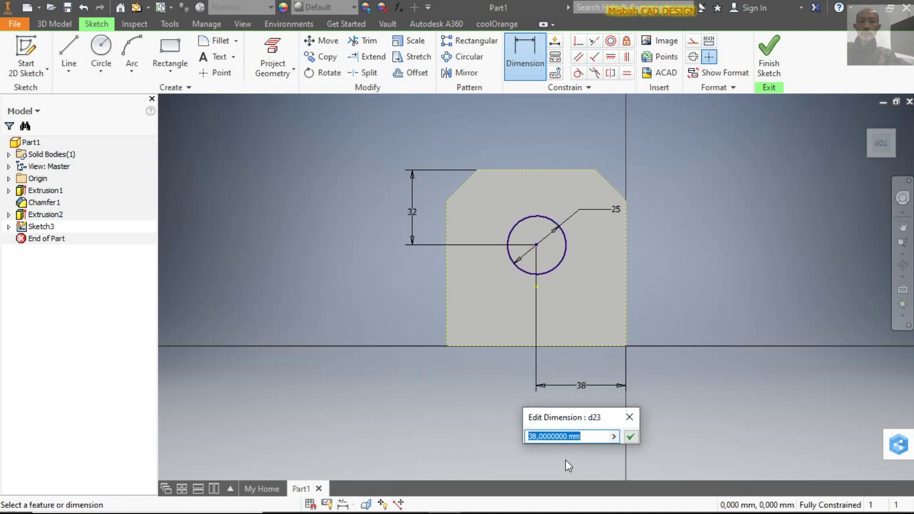
type("36")
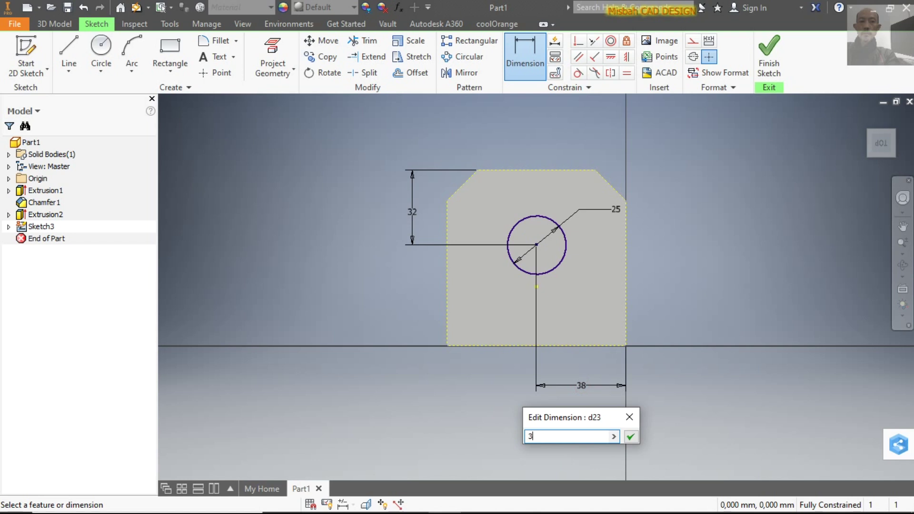
left_click(633, 436)
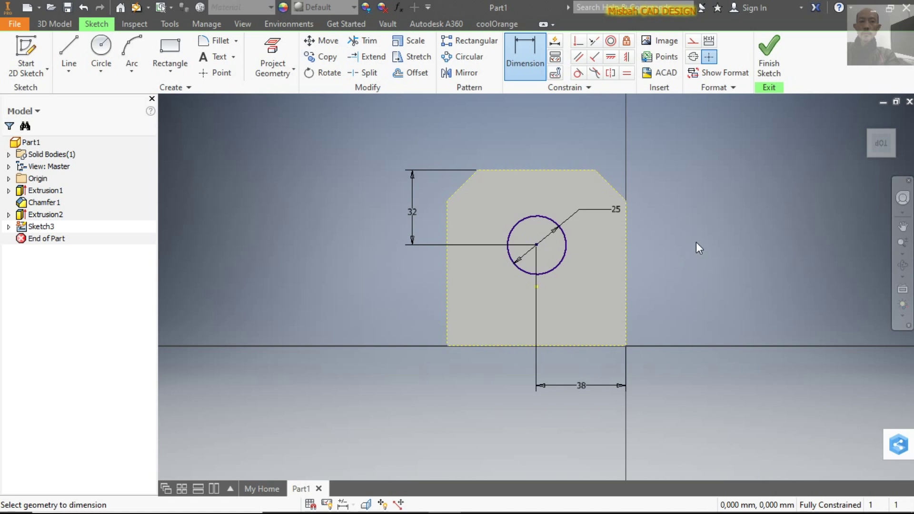
right_click(702, 204)
left_click(754, 206)
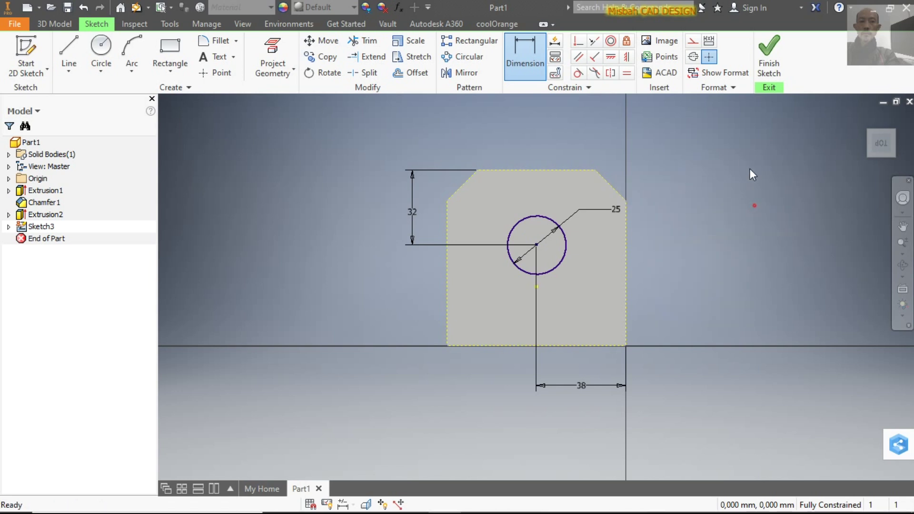
left_click(767, 62)
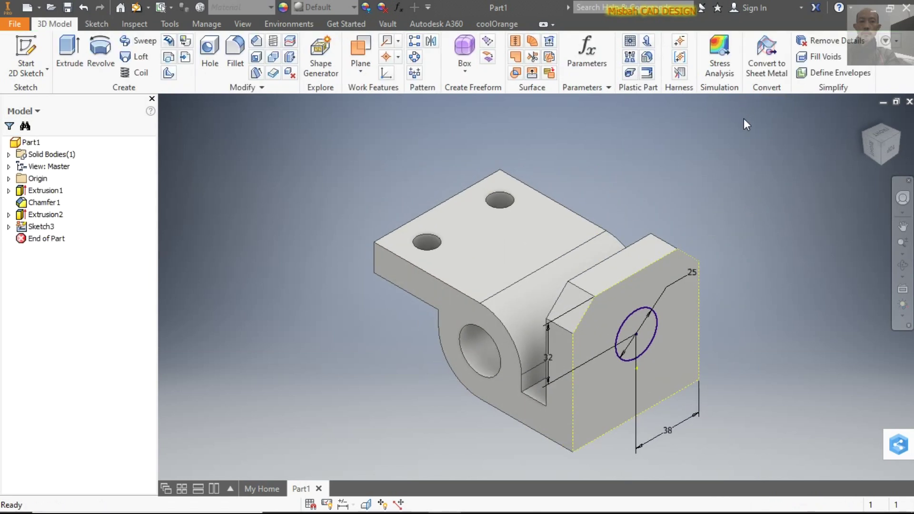
Extrude the circle as a cut ending at the upright's far face
left_click(69, 57)
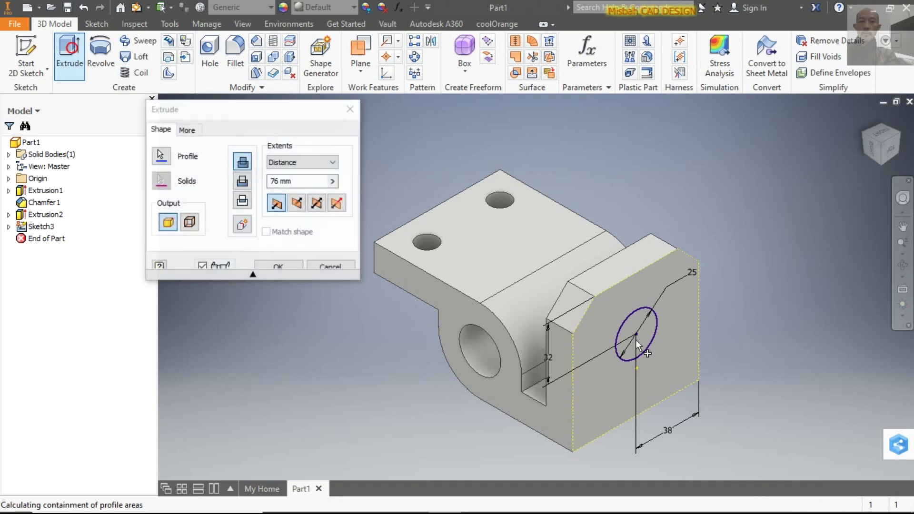
left_click(298, 204)
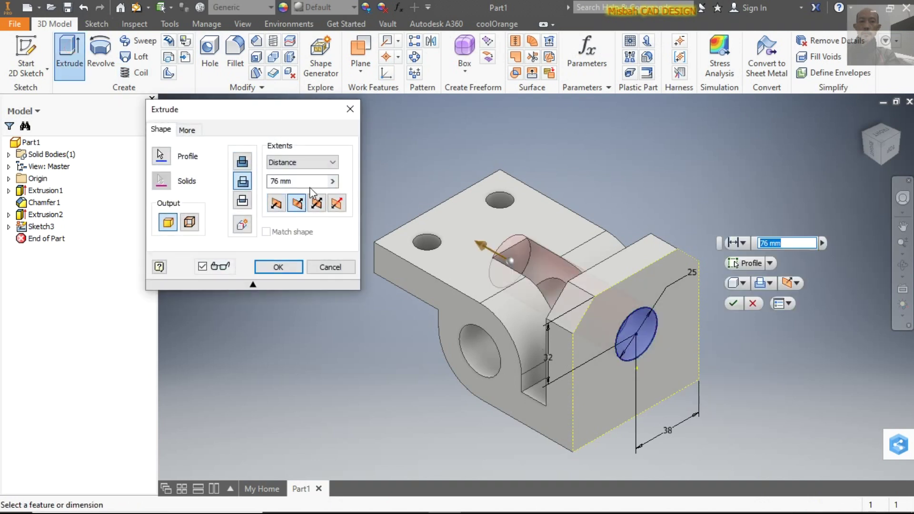
left_click(333, 162)
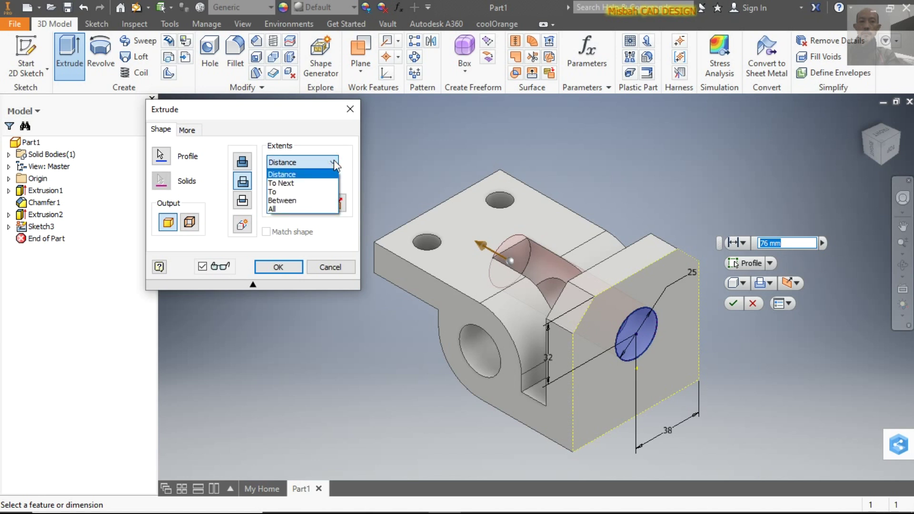
left_click(286, 191)
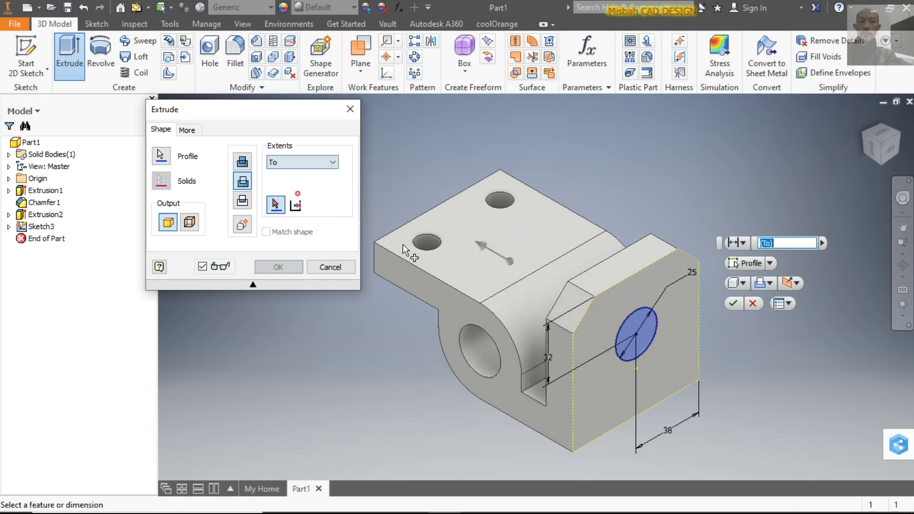
left_click(574, 279)
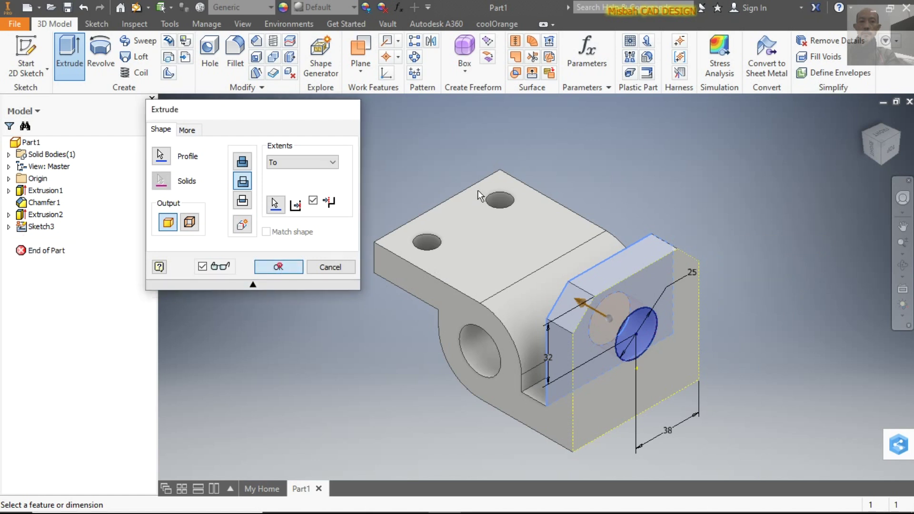
key("Return")
left_click(865, 135)
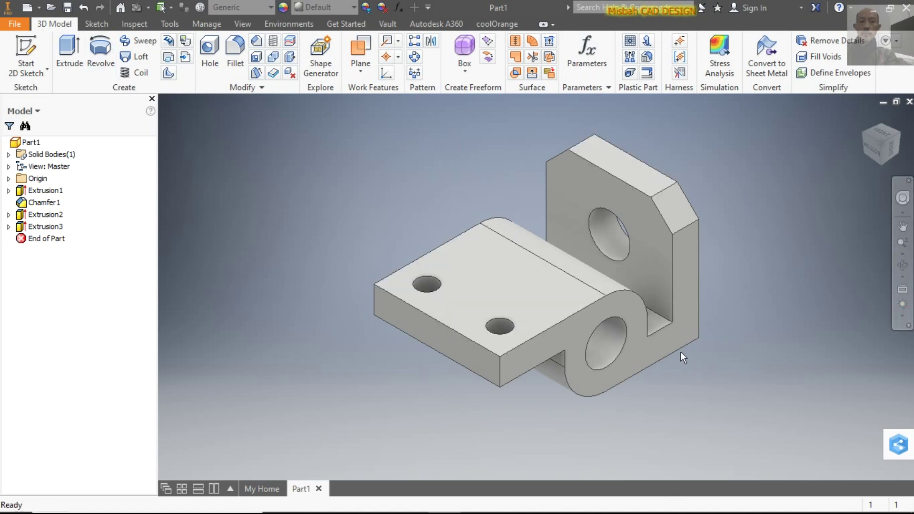
mouse_move(413, 500)
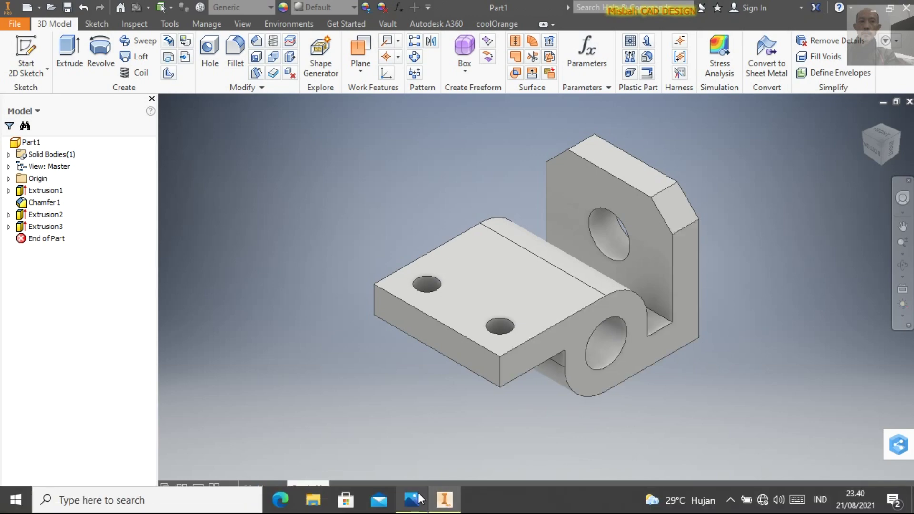
left_click(419, 498)
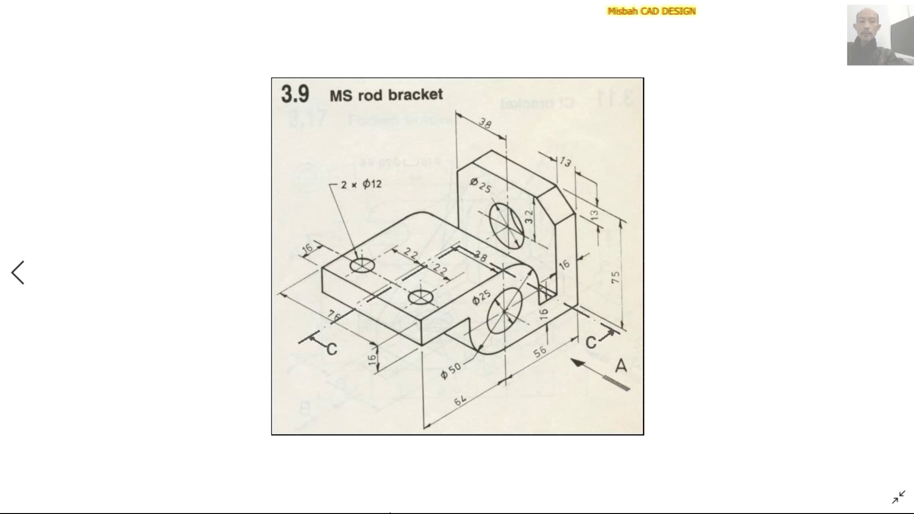
mouse_move(445, 500)
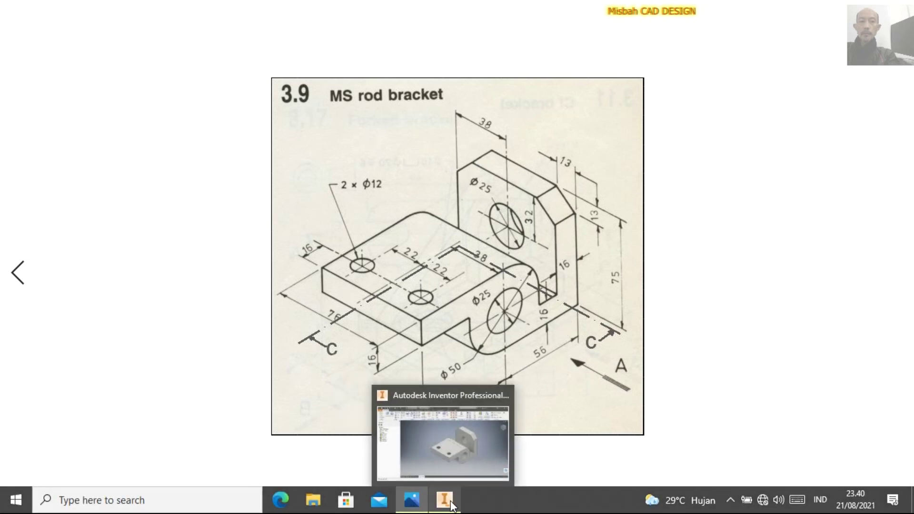
left_click(451, 501)
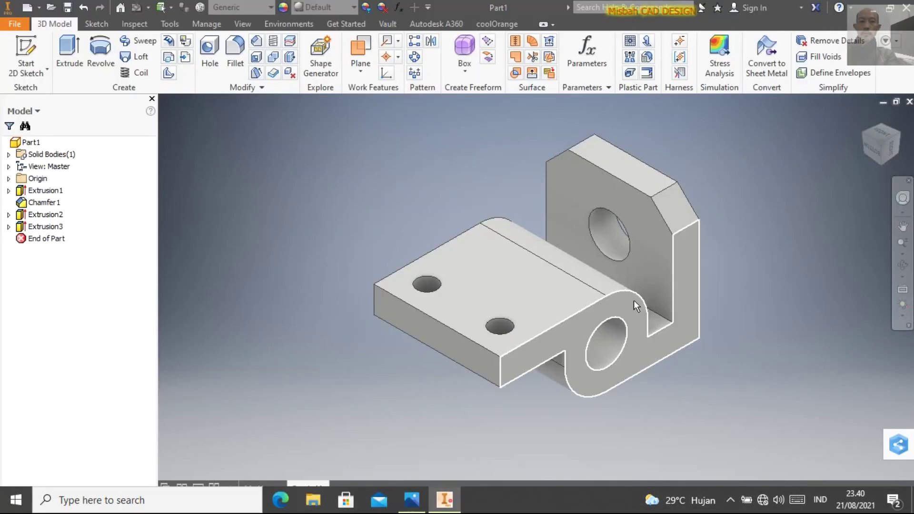
left_click(900, 134)
left_click(899, 134)
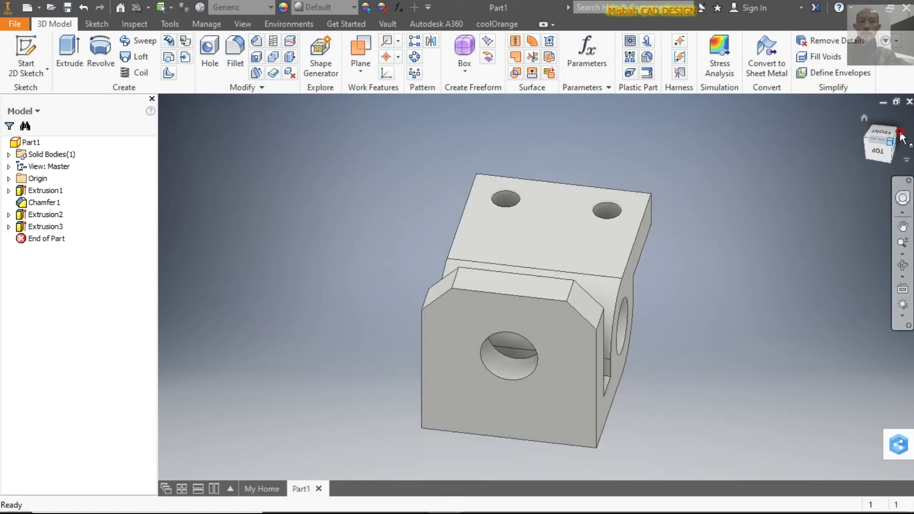
left_click(899, 134)
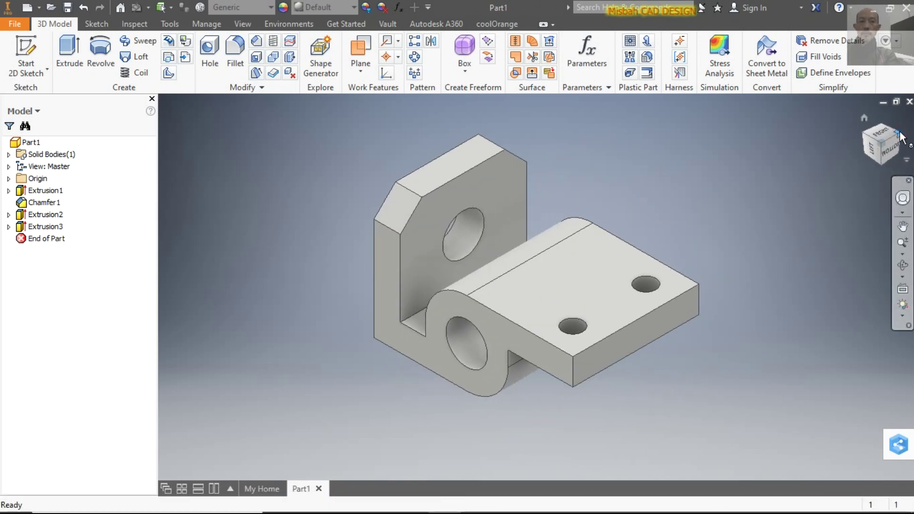
left_click(900, 134)
left_click(899, 134)
left_click(900, 134)
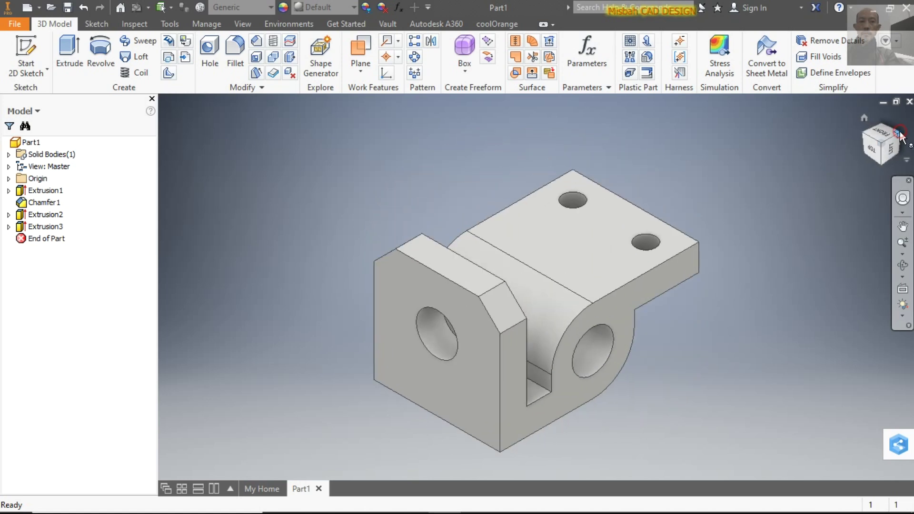
left_click(899, 133)
left_click(899, 134)
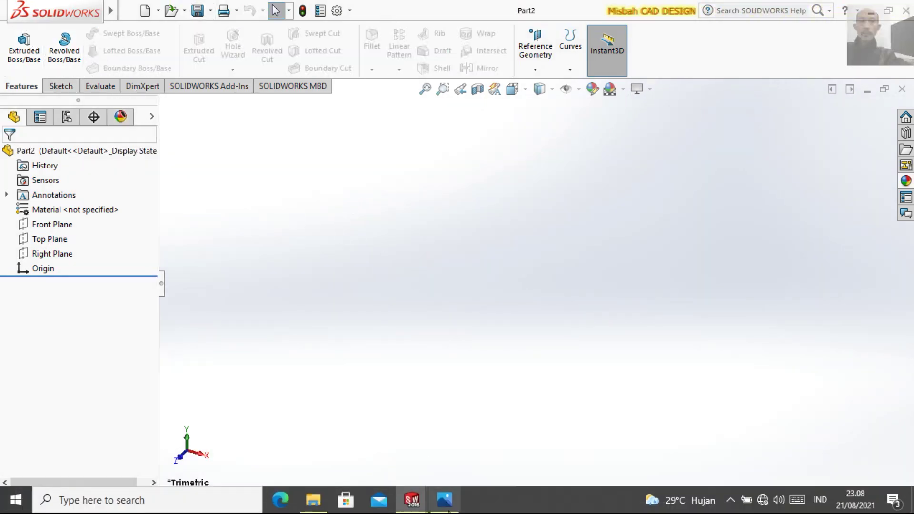
Close Part1 without saving, review the bracket drawing, and return to the empty Part2
left_click(450, 504)
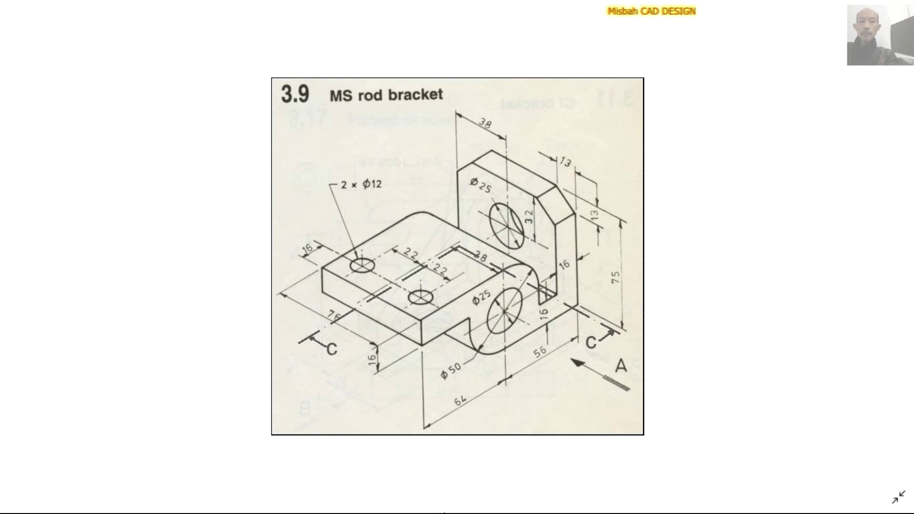
mouse_move(411, 499)
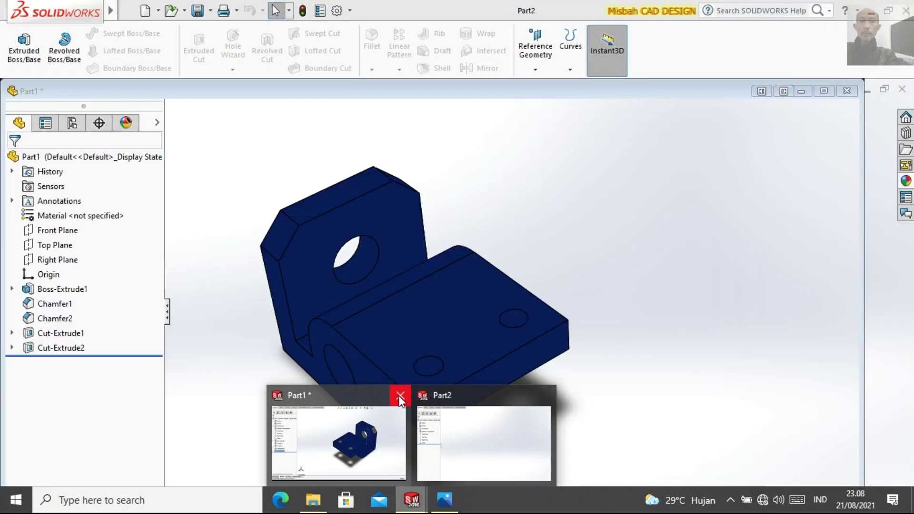
left_click(400, 396)
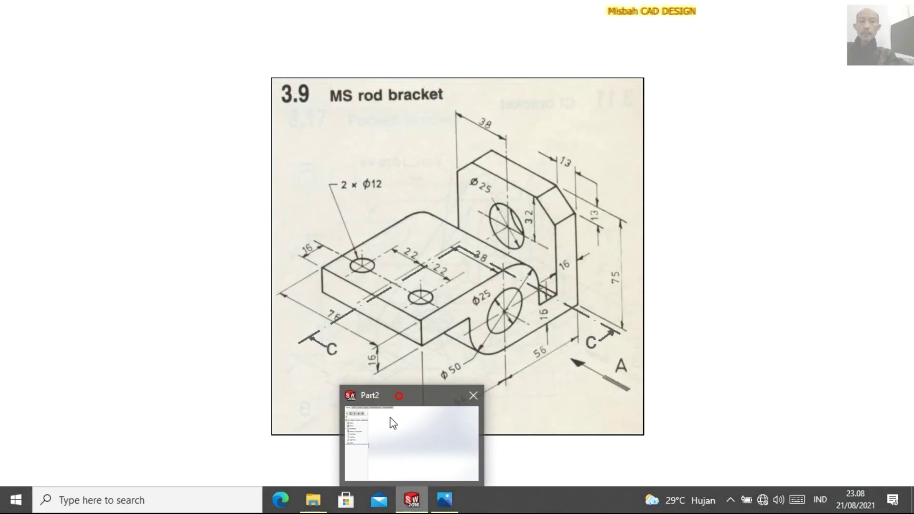
left_click(394, 421)
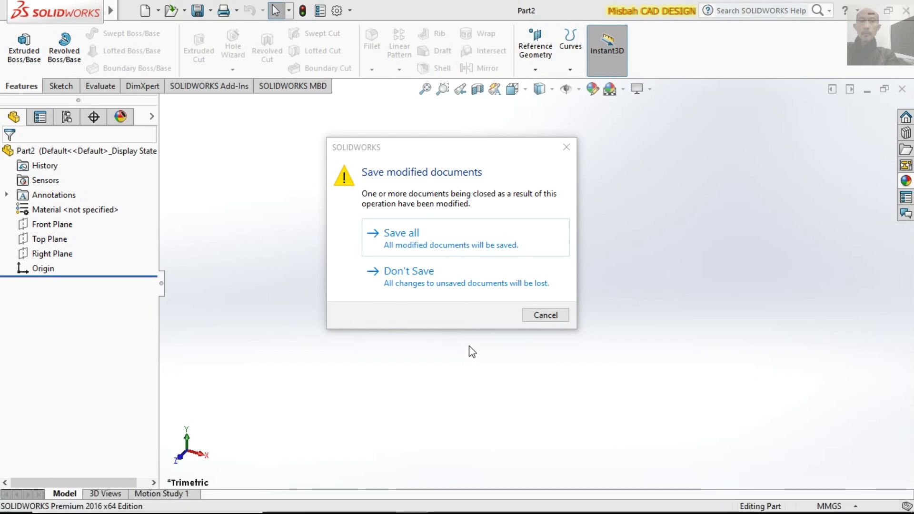
left_click(423, 279)
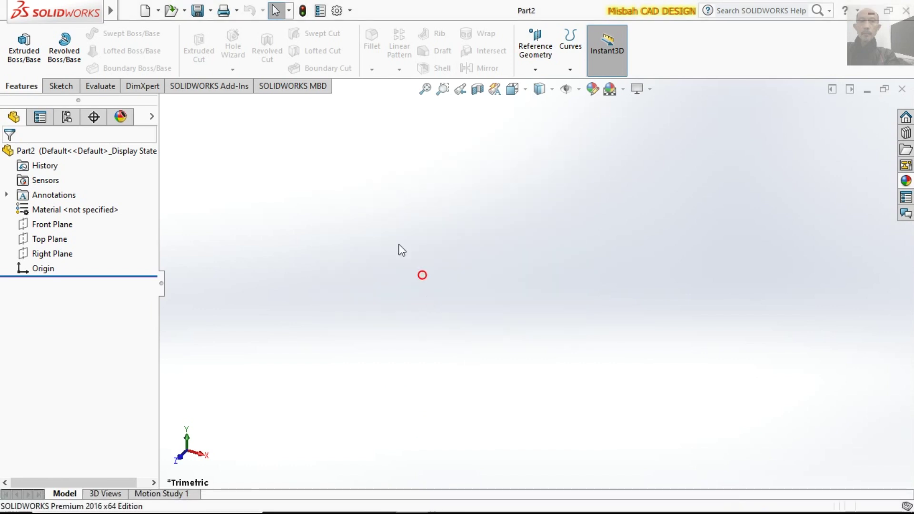
left_click(443, 499)
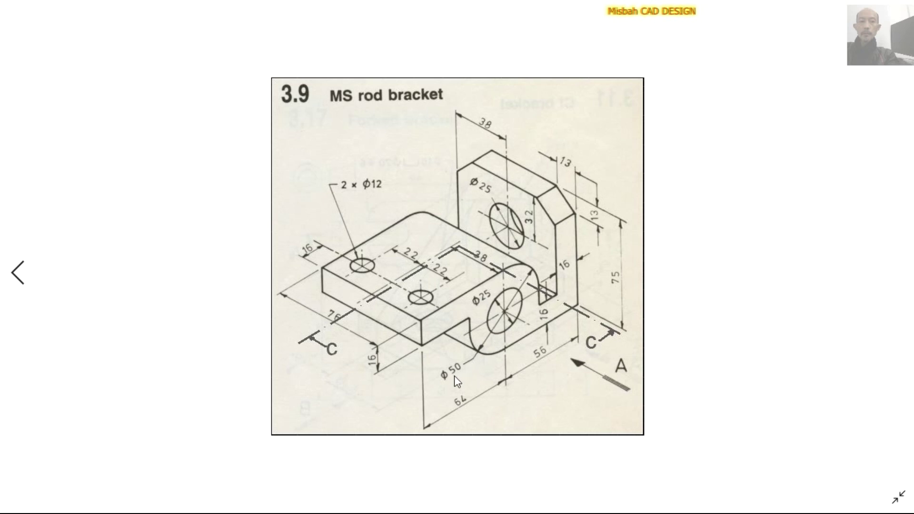
left_click(412, 500)
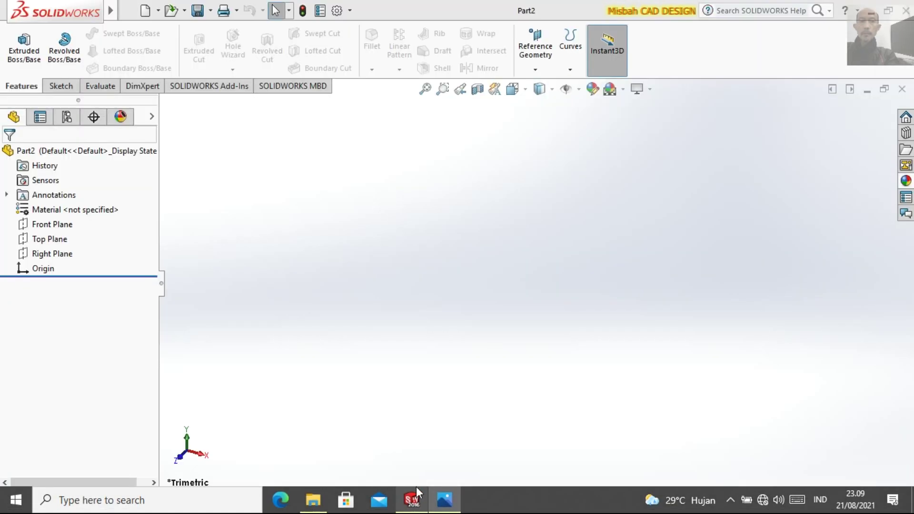
left_click(61, 88)
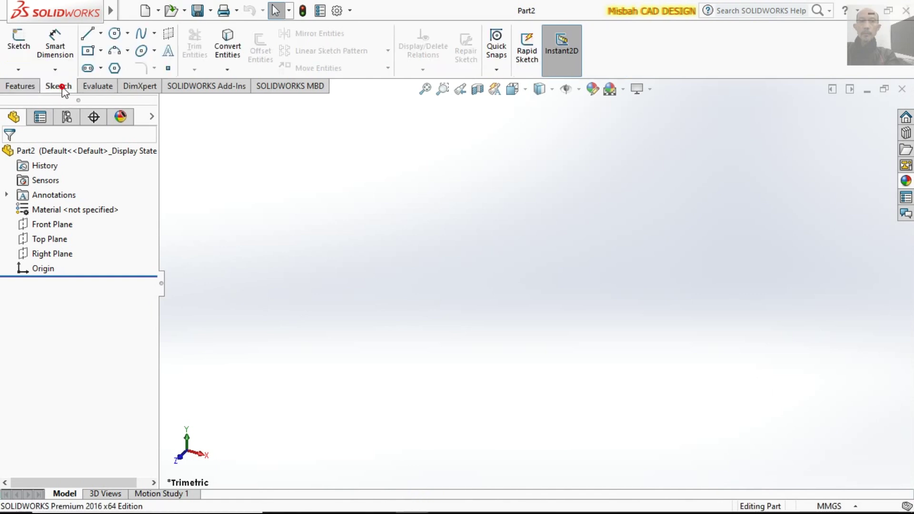
Sketch a larger and a smaller circle, both centred on the origin, on the Right Plane
left_click(20, 43)
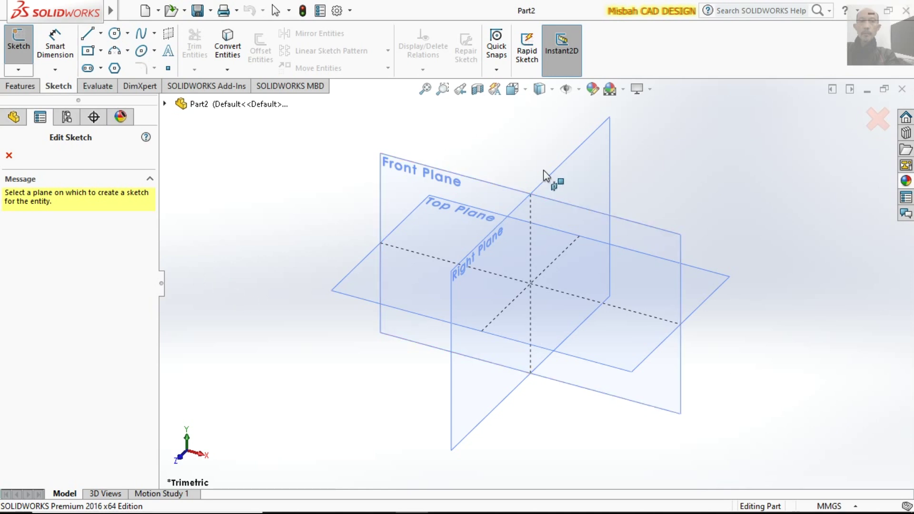
left_click(606, 130)
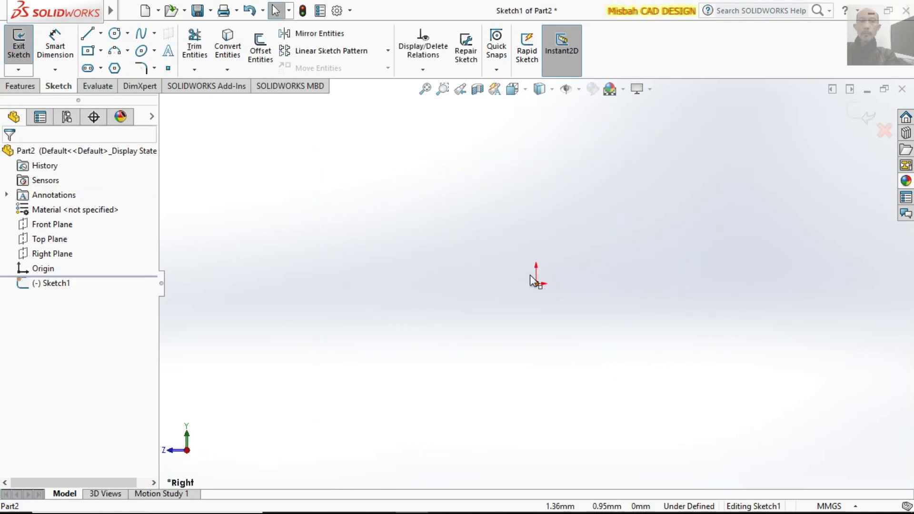
left_click(116, 34)
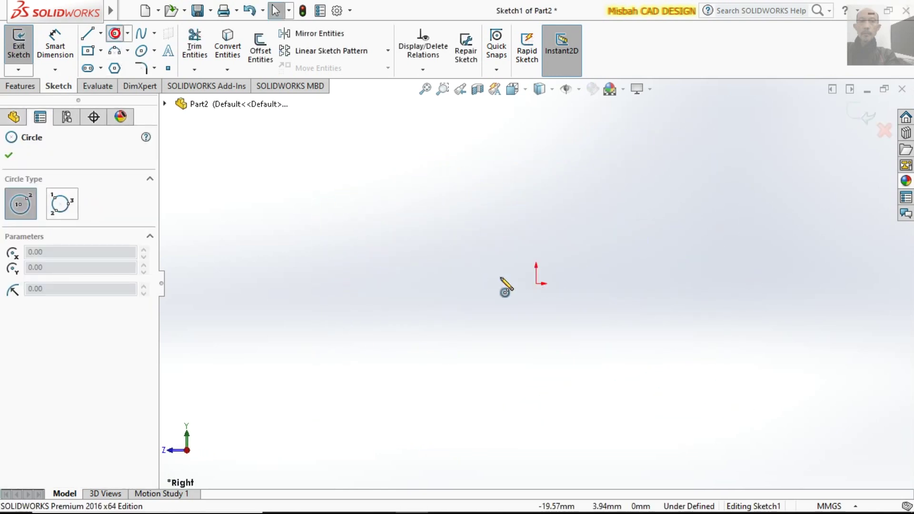
left_click(535, 284)
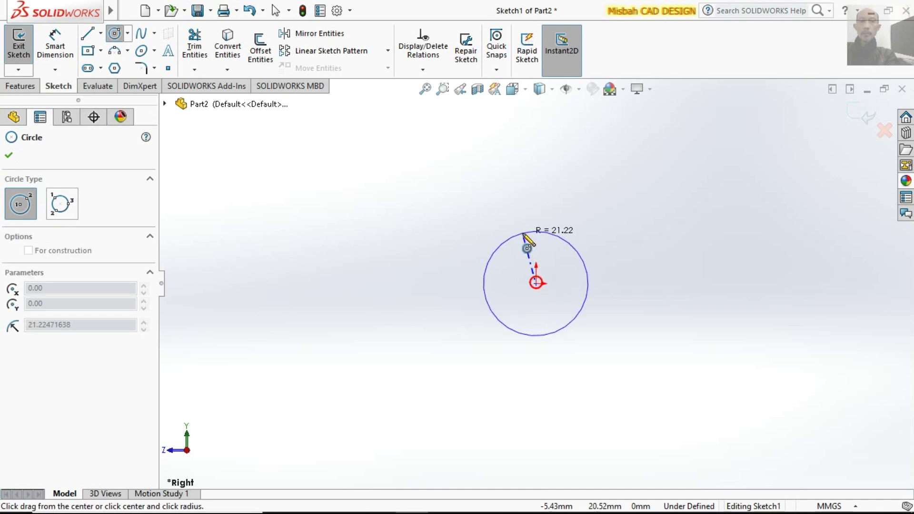
left_click(522, 233)
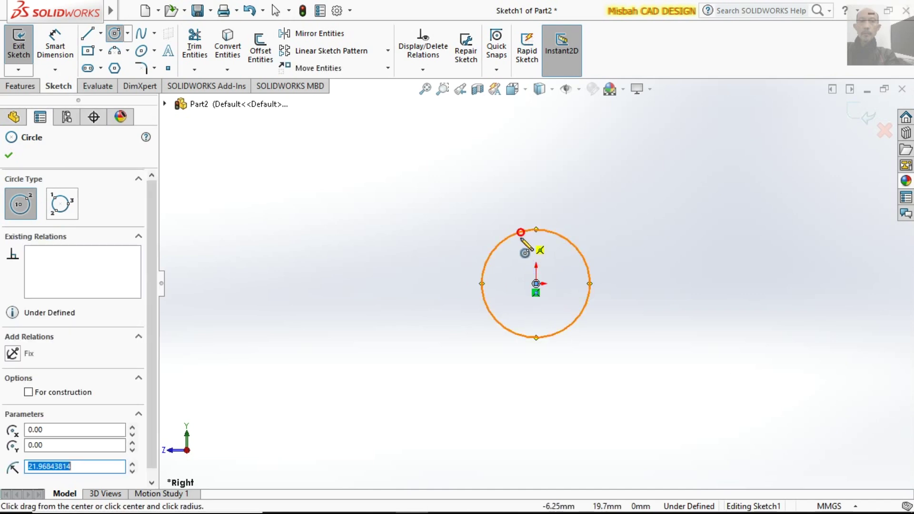
left_click(536, 284)
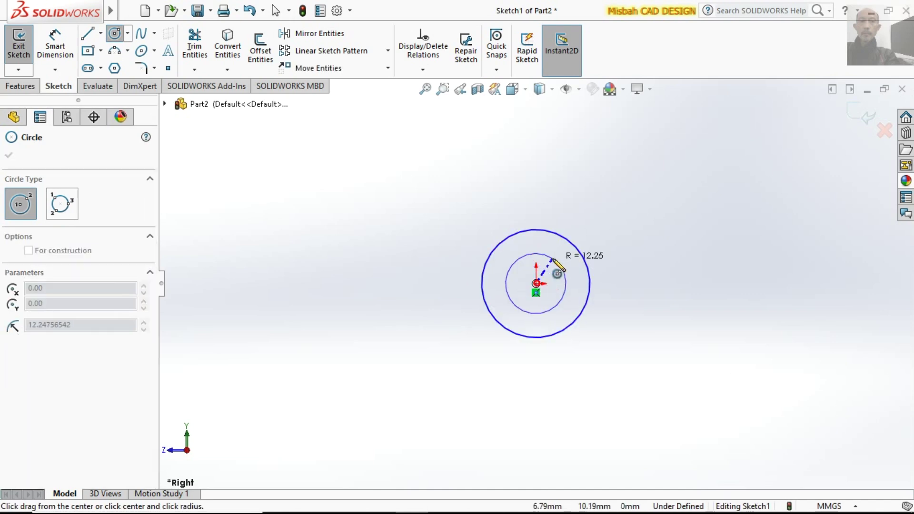
left_click(554, 263)
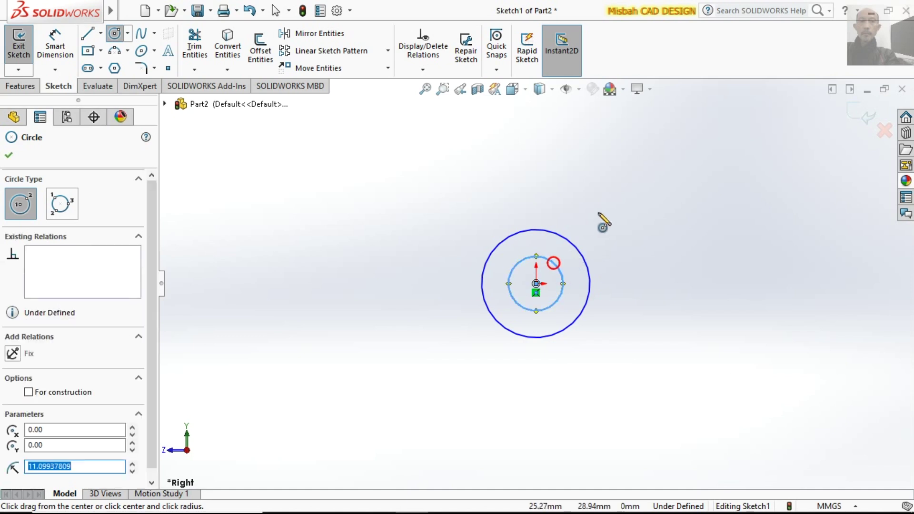
left_click(56, 41)
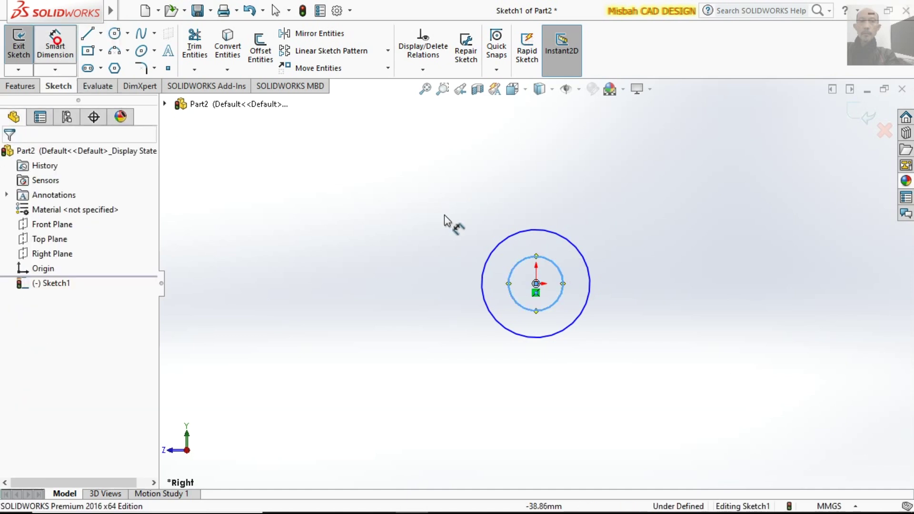
left_click(552, 262)
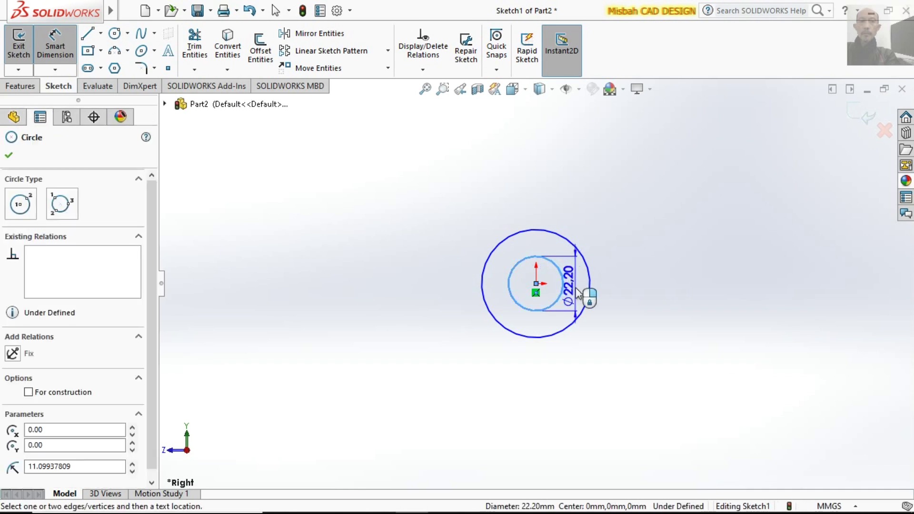
Dimension the inner circle at 25 mm diameter and the outer circle at 50 mm diameter
left_click(581, 304)
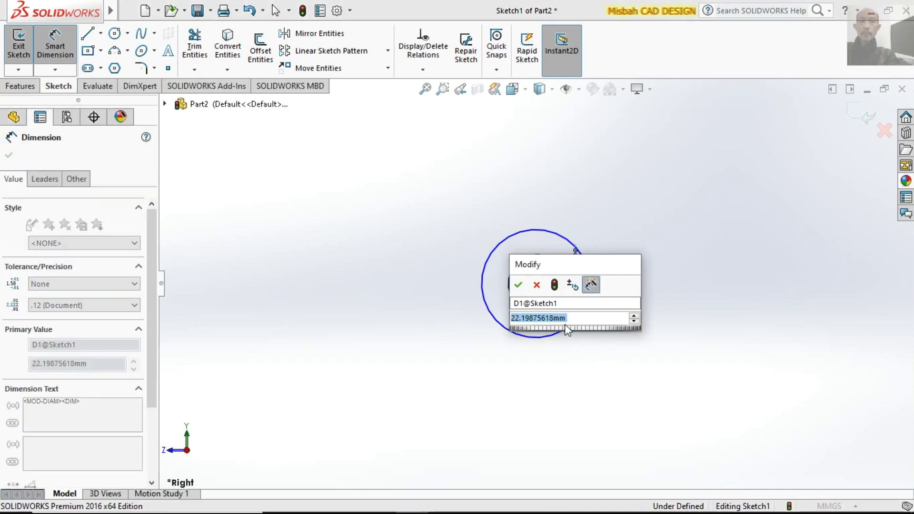
left_click(553, 319)
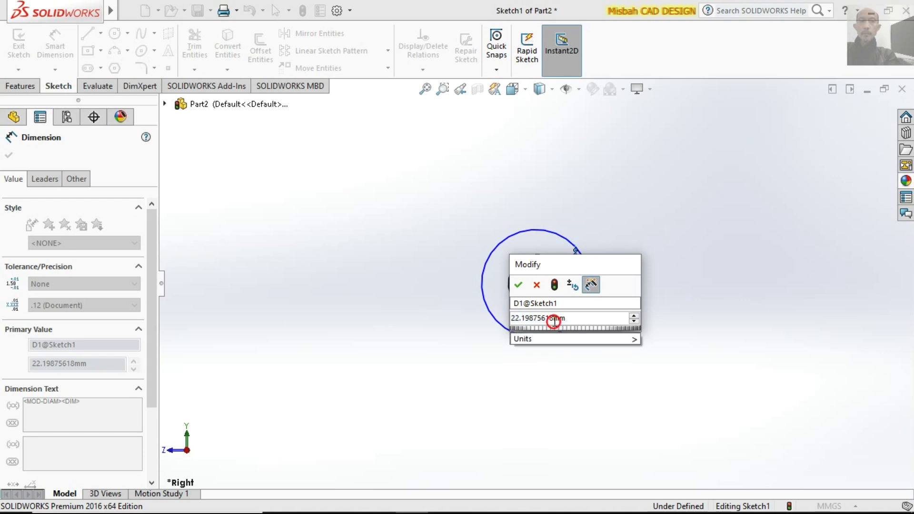
key("BackSpace")
key("BackSpace")
key("BackSpace")
key("BackSpace")
key("BackSpace")
key("BackSpace")
key("BackSpace")
type("5")
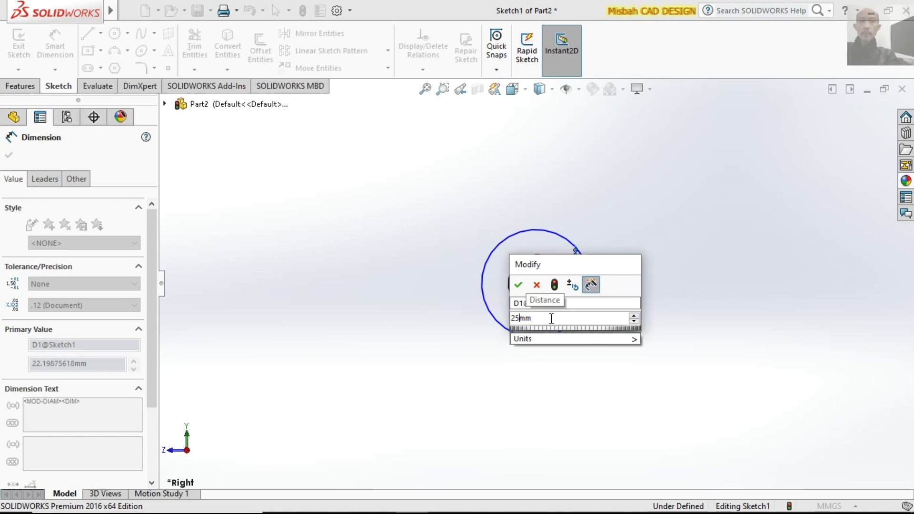
left_click(519, 285)
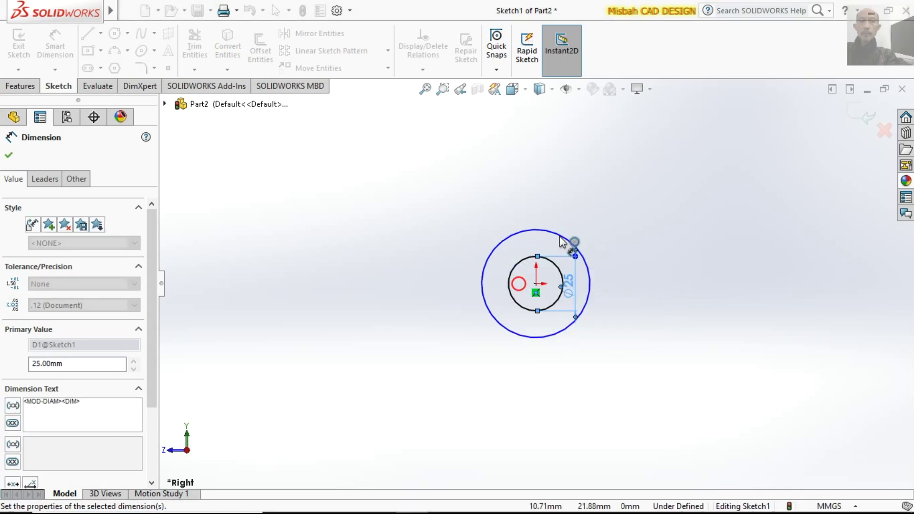
left_click(575, 245)
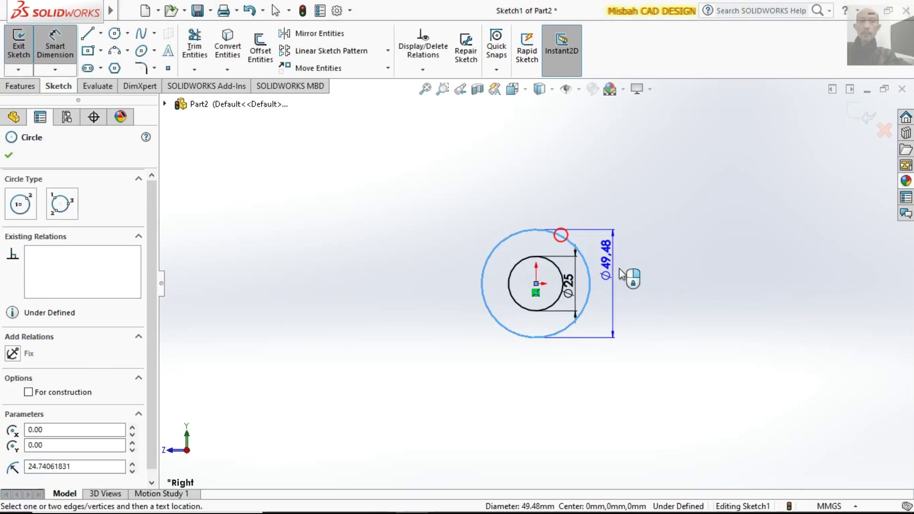
left_click(626, 299)
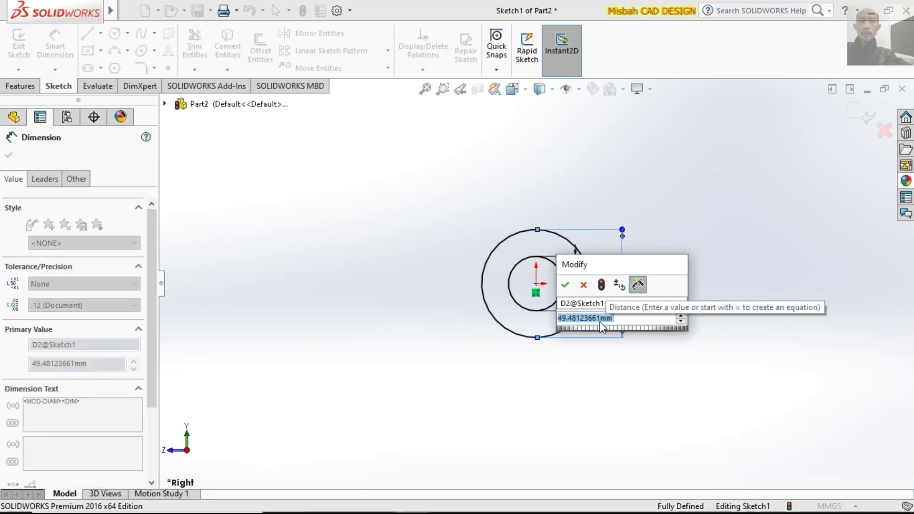
left_click(600, 320)
key("BackSpace")
key("BackSpace")
key("BackSpace")
key("BackSpace")
key("BackSpace")
key("BackSpace")
key("BackSpace")
key("BackSpace")
type("5")
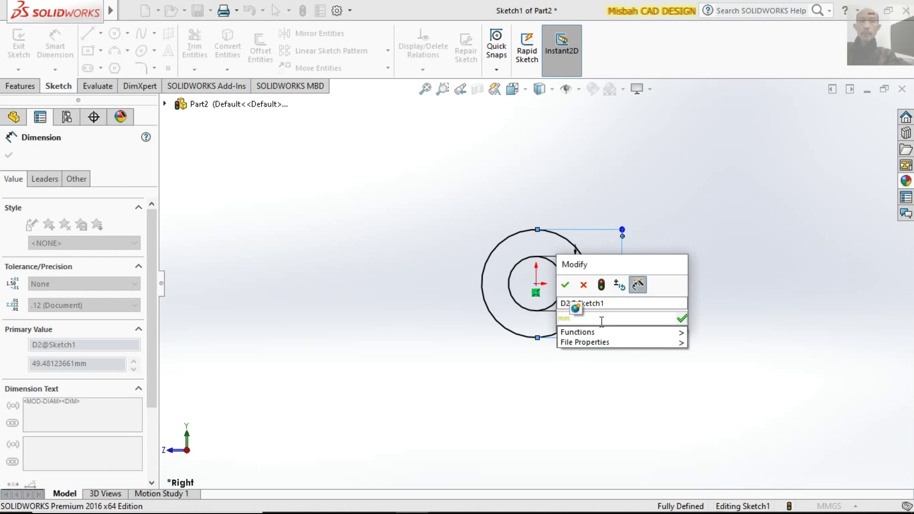
type("0mm")
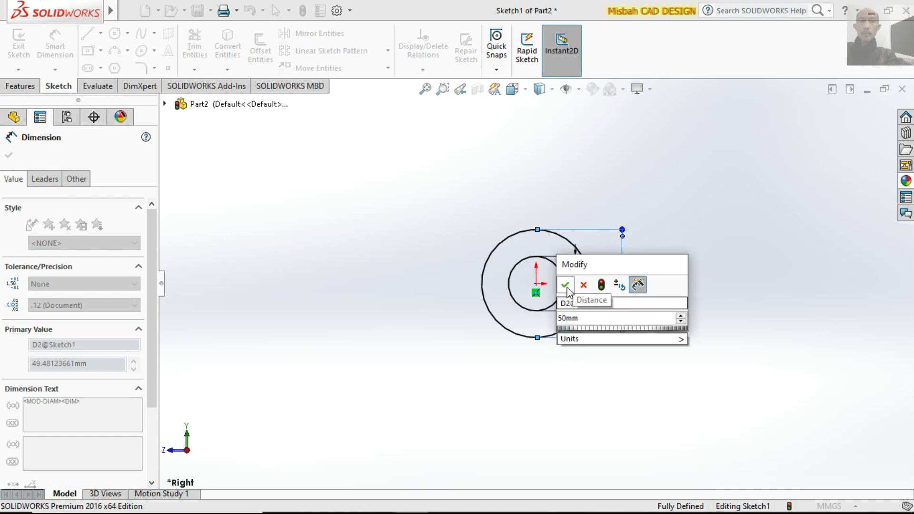
left_click(565, 285)
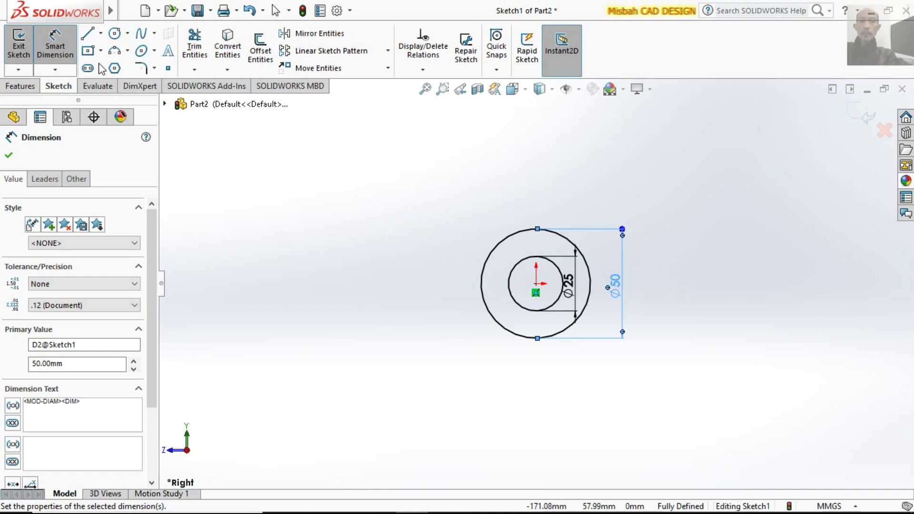
left_click(85, 35)
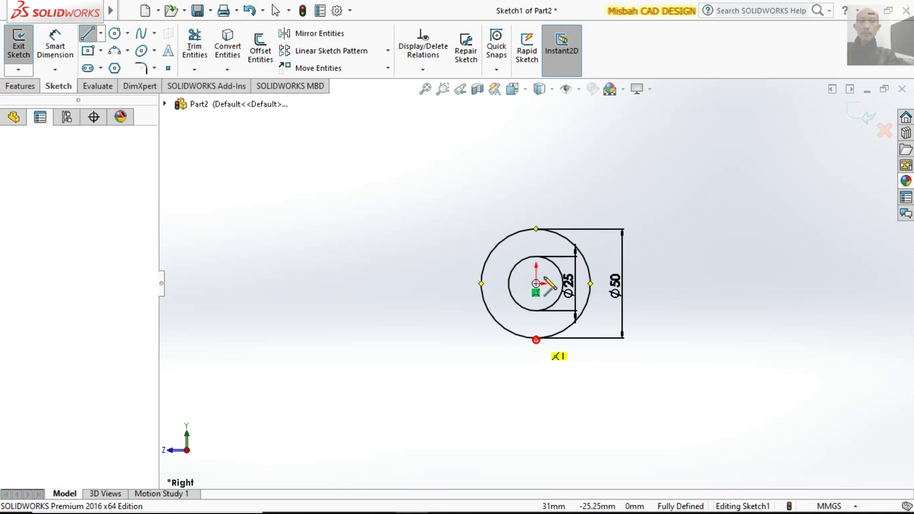
Draw vertical and horizontal construction lines through the circles' centre, then check the reference drawing
left_click(536, 338)
left_click(536, 229)
right_click(536, 230)
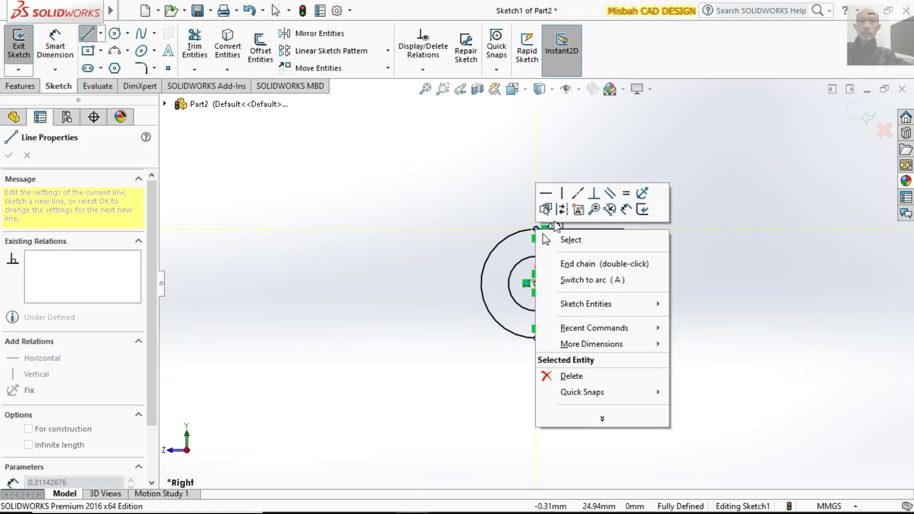
left_click(562, 210)
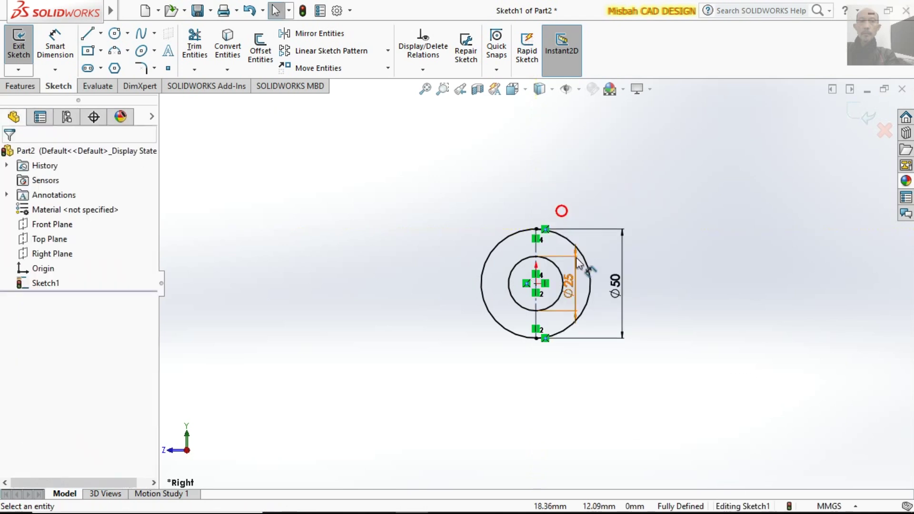
scroll(581, 285, "up", 2)
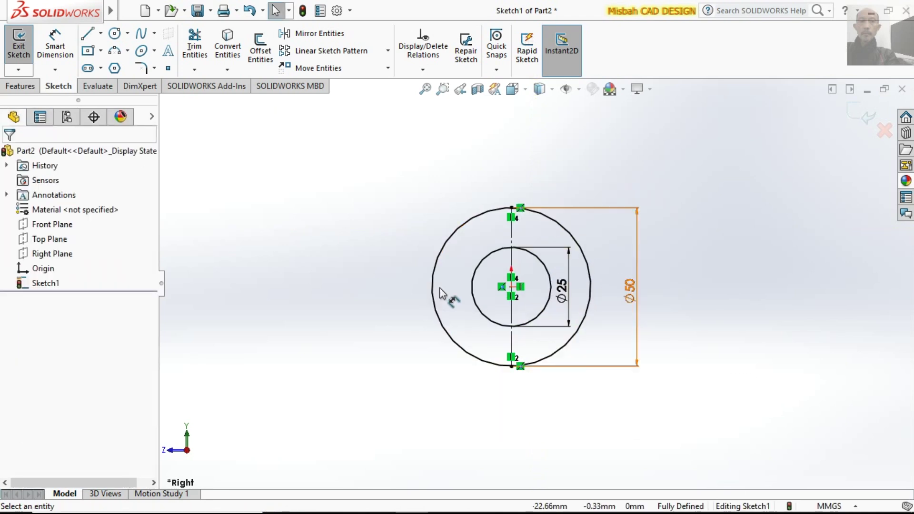
left_click(88, 37)
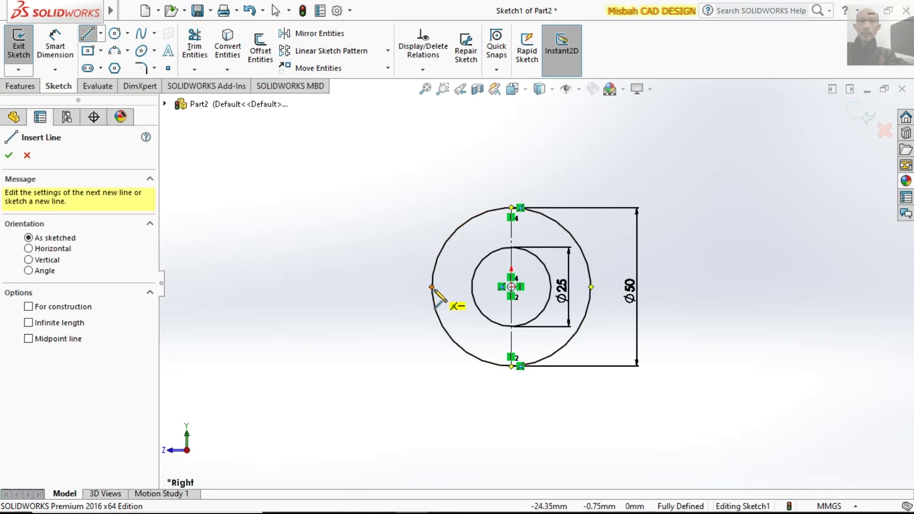
left_click(432, 287)
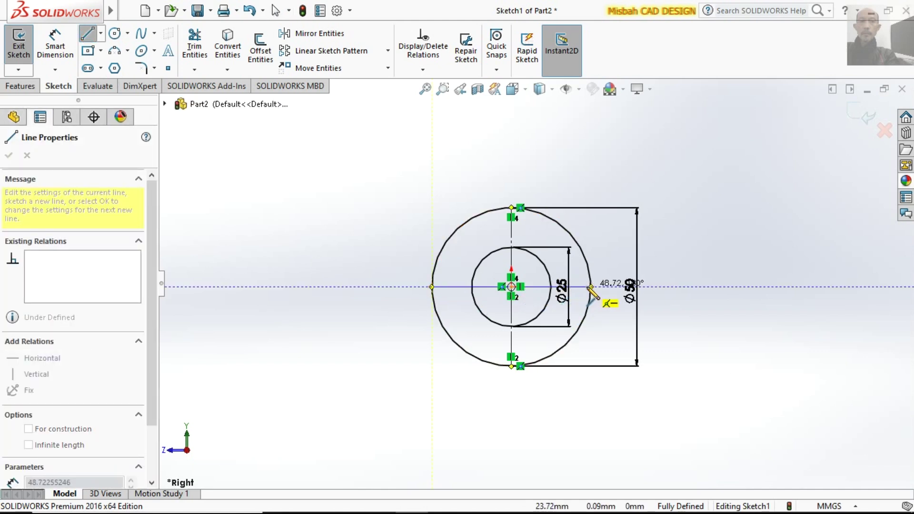
left_click(590, 287)
right_click(593, 289)
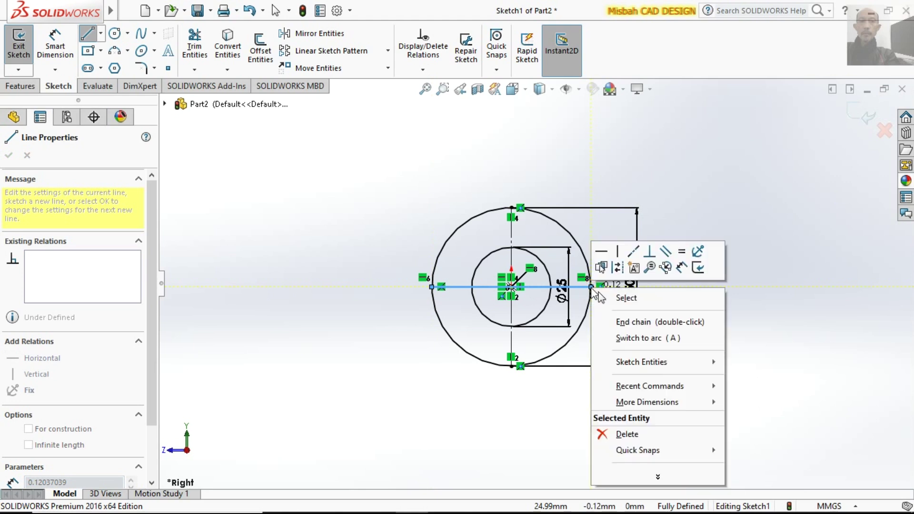
left_click(619, 268)
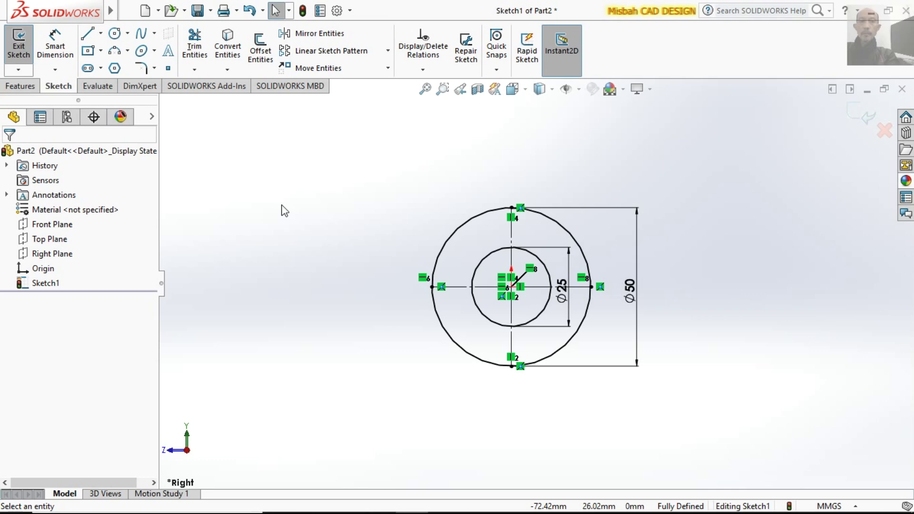
left_click(445, 503)
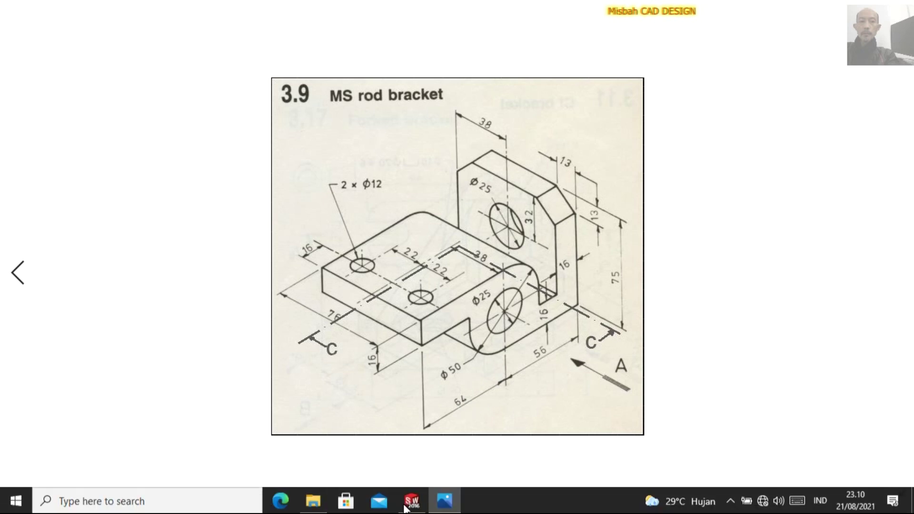
Draw the stepped left arm outline from the outer circle's top point to its left quadrant
left_click(410, 505)
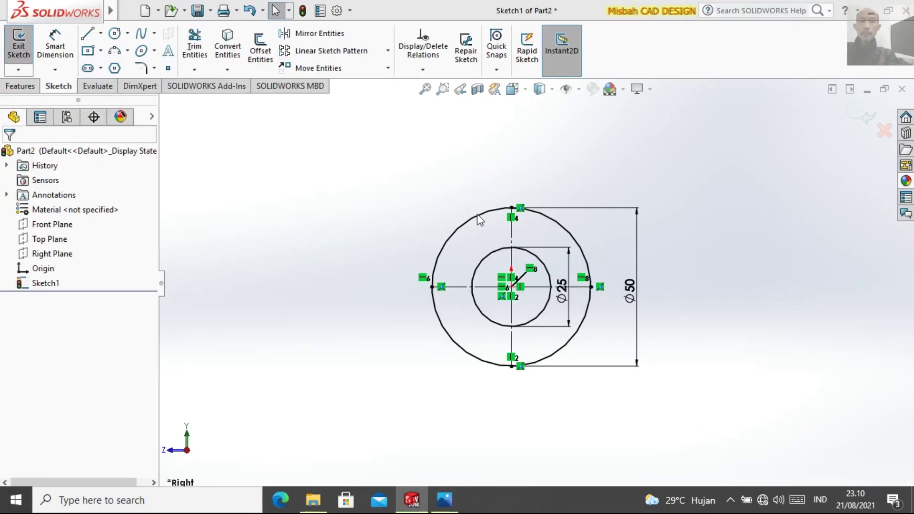
left_click(88, 33)
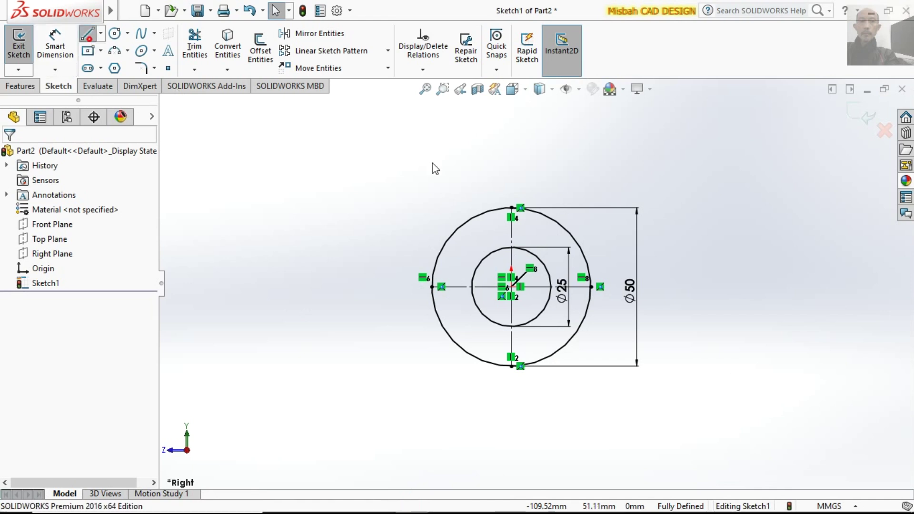
left_click(511, 207)
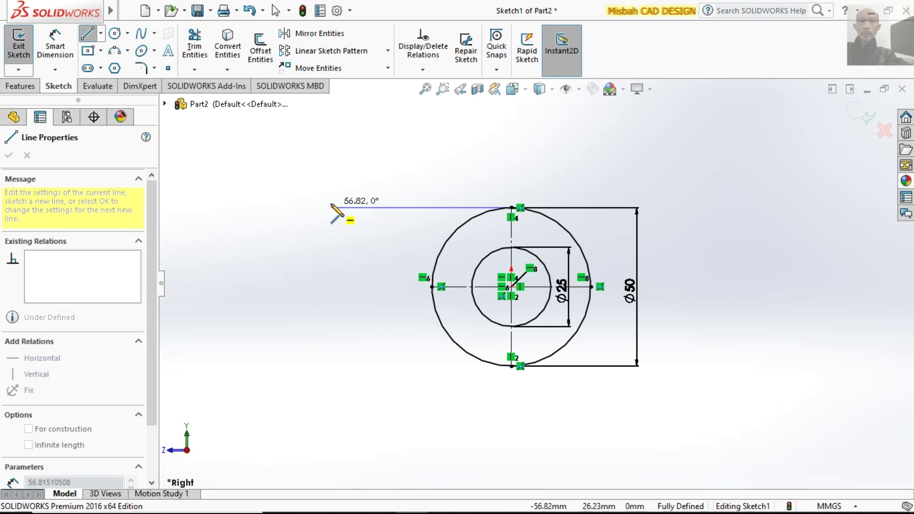
left_click(331, 208)
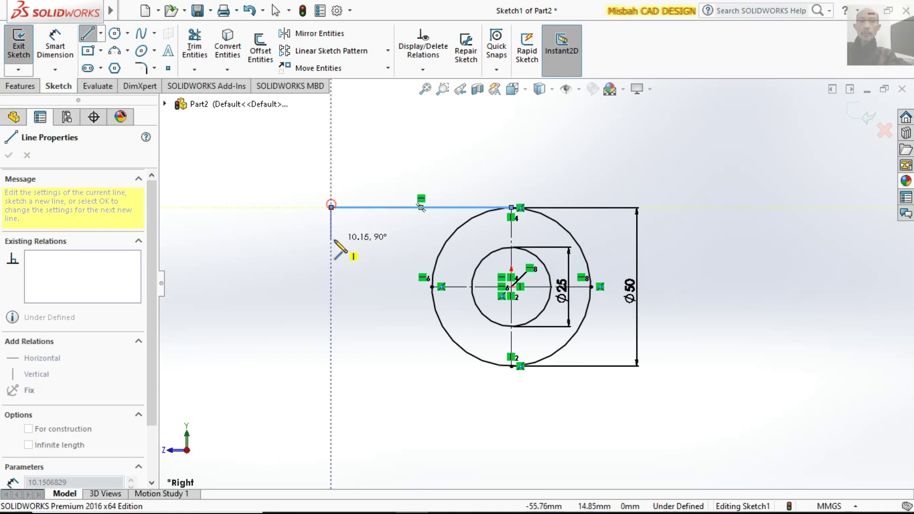
left_click(330, 242)
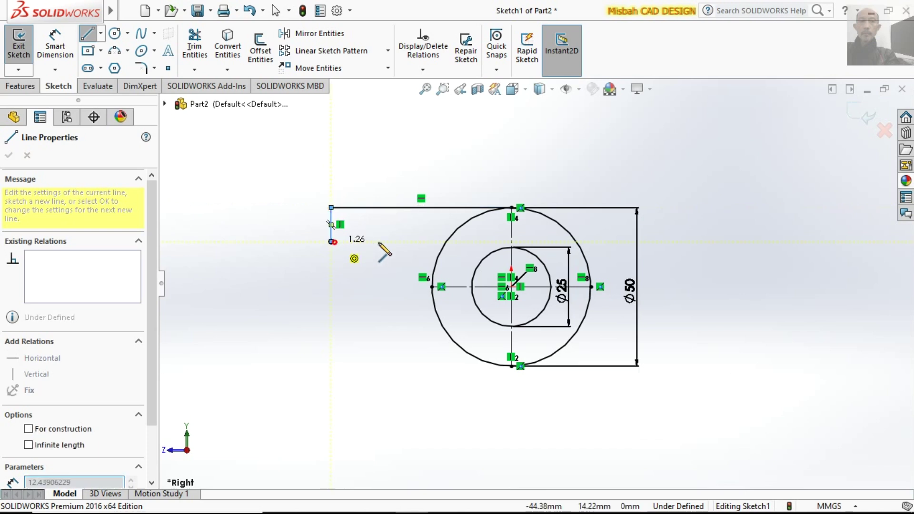
left_click(432, 242)
left_click(432, 287)
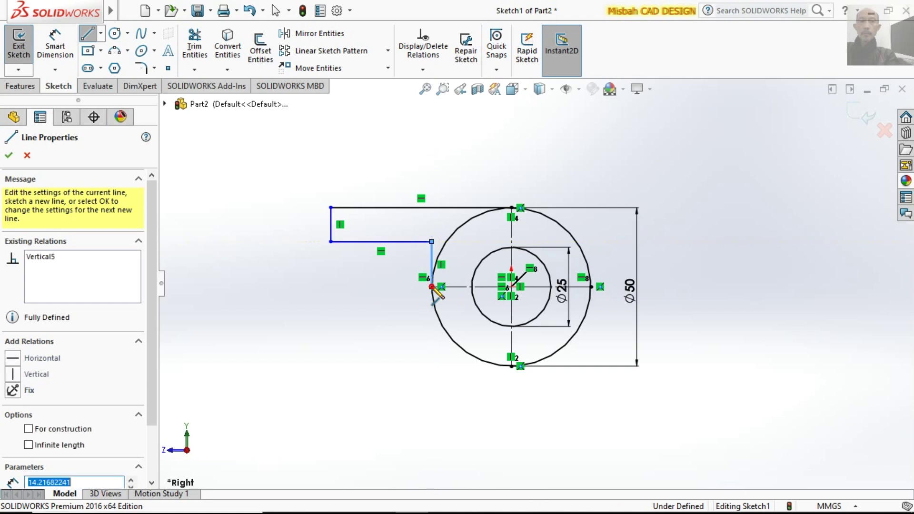
right_click(392, 312)
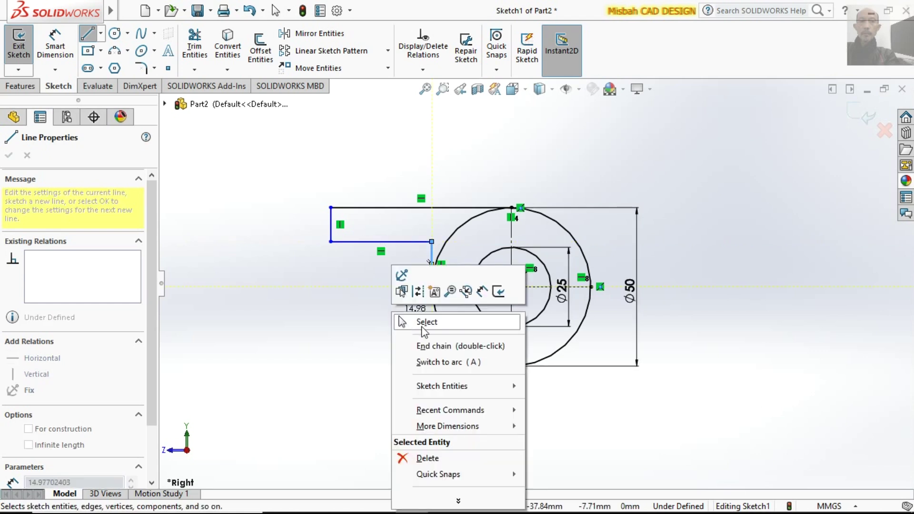
left_click(421, 328)
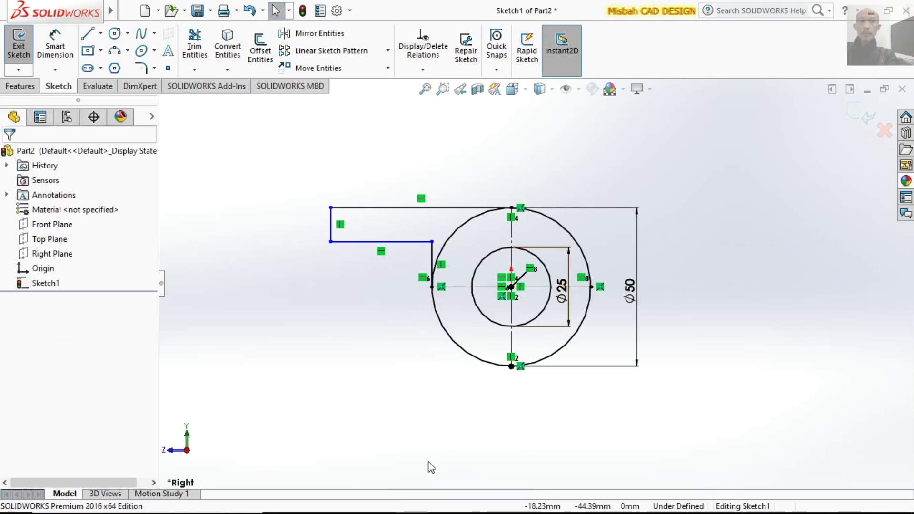
left_click(444, 507)
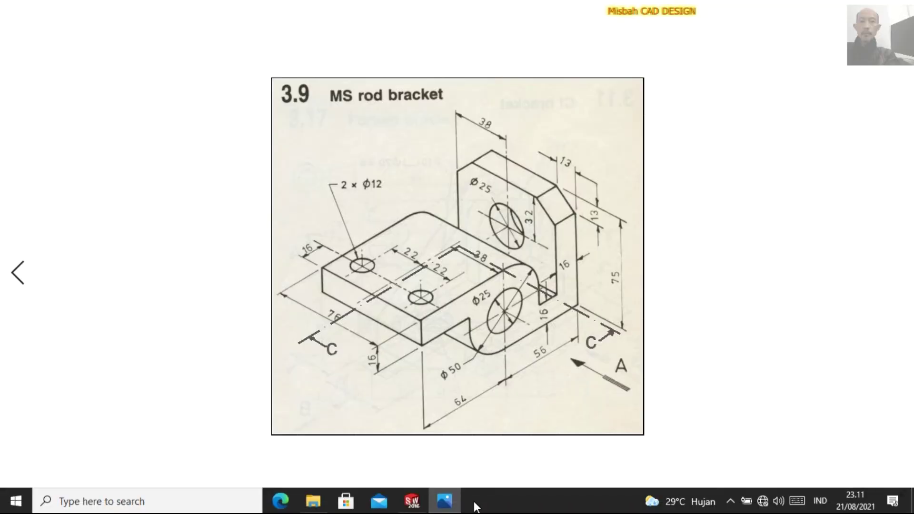
left_click(412, 500)
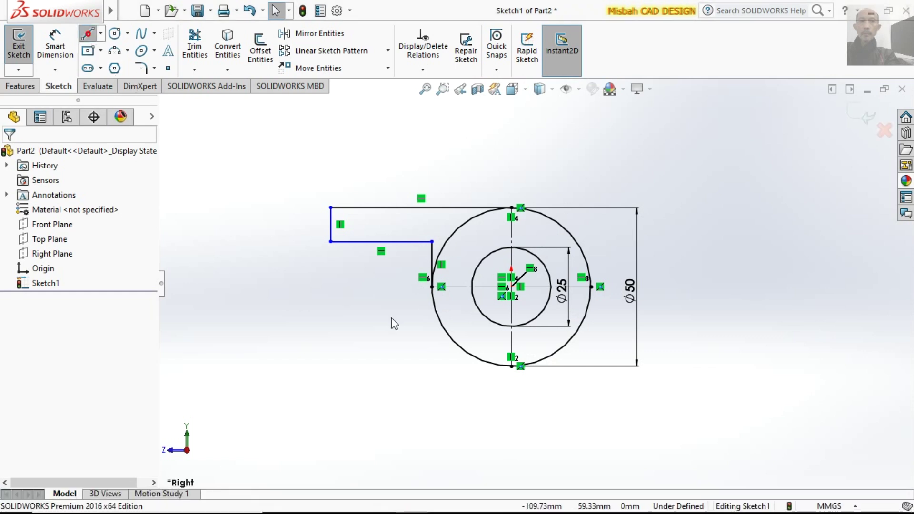
Draw the tall upright outline from the circle's bottom point round to its right quadrant
left_click(512, 367)
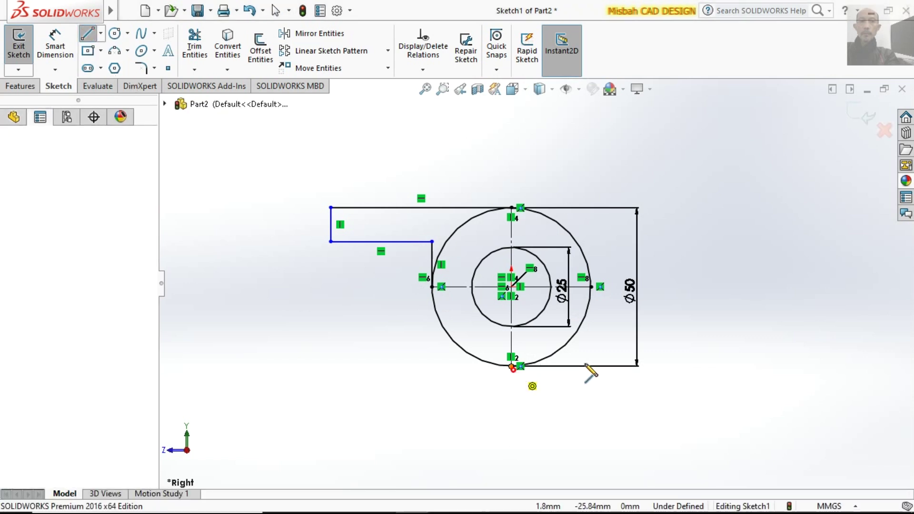
left_click(706, 367)
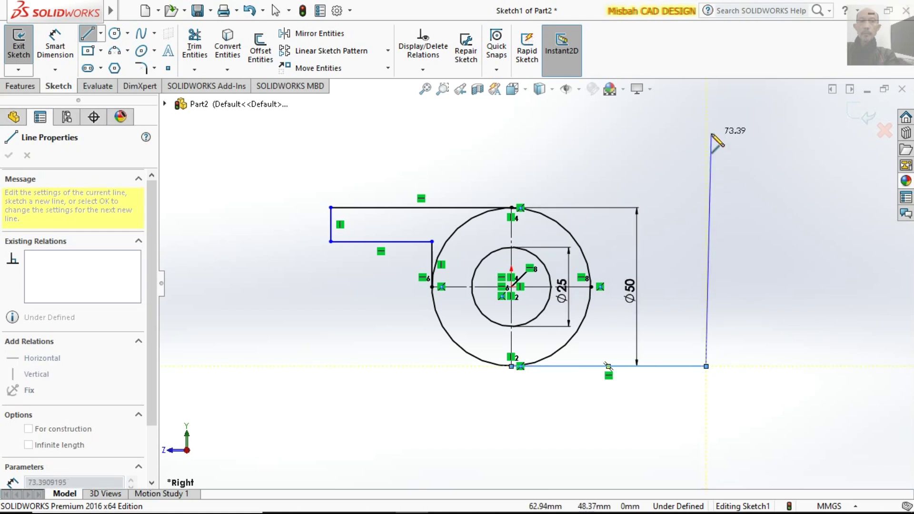
left_click(706, 112)
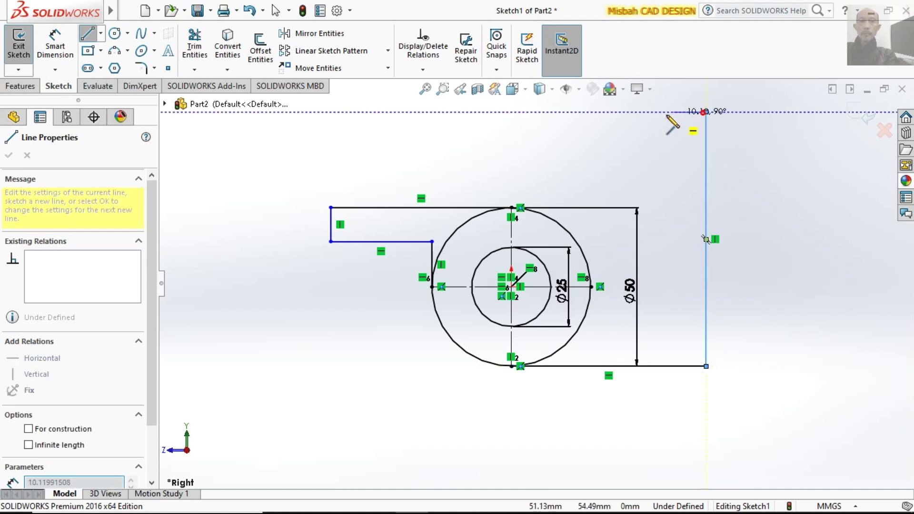
left_click(656, 112)
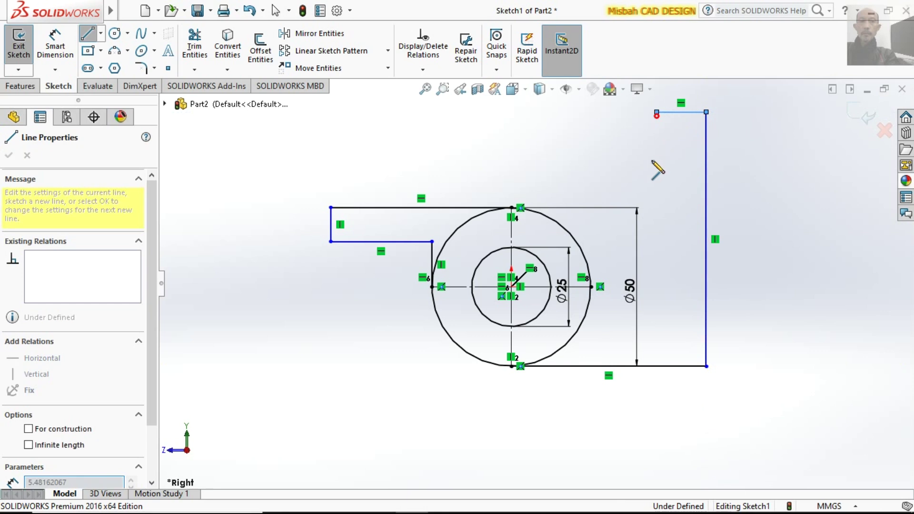
left_click(656, 323)
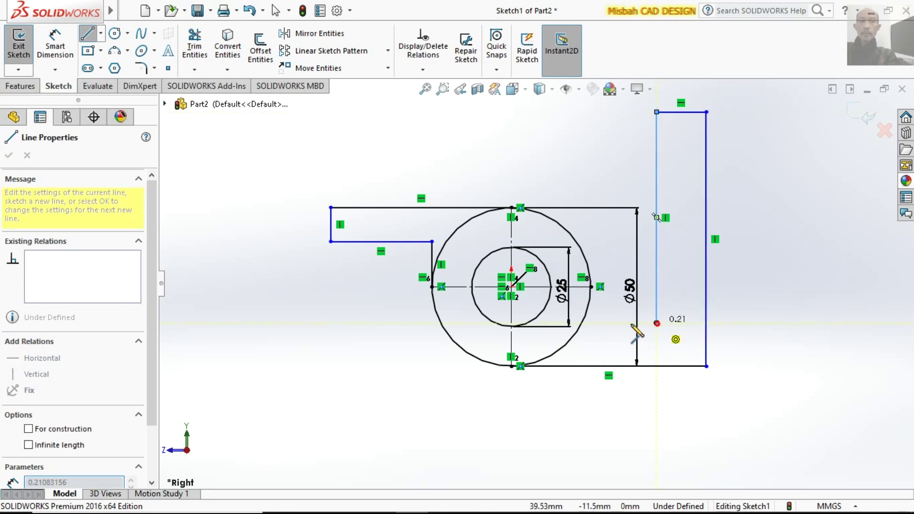
left_click(591, 323)
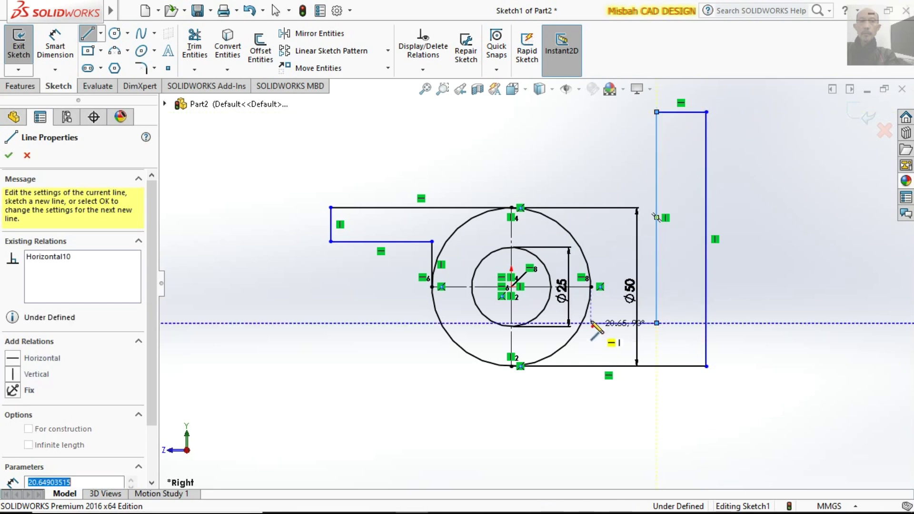
left_click(590, 285)
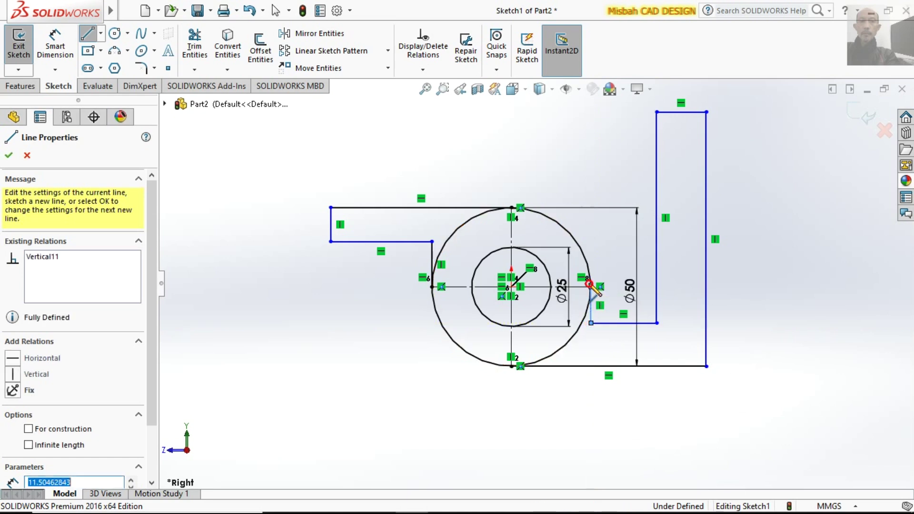
right_click(608, 249)
left_click(638, 259)
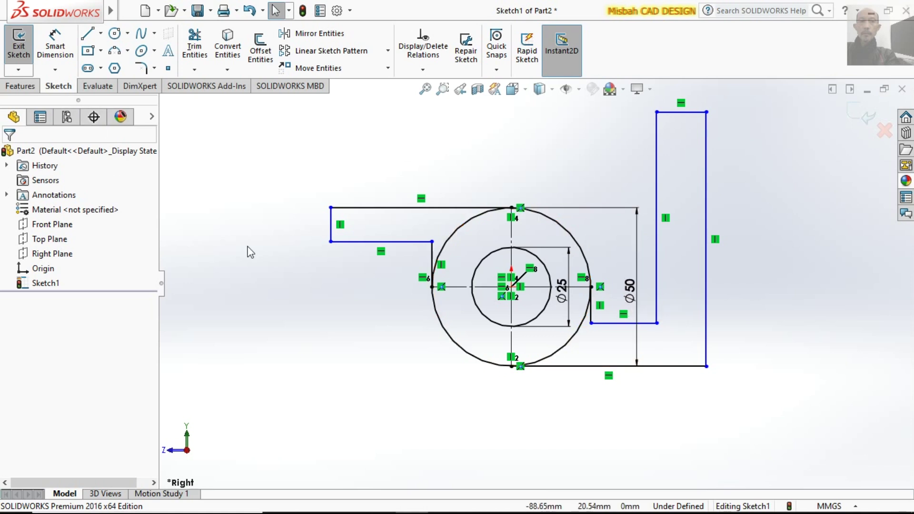
Trim away the outer circle's upper-left and lower-right arcs
left_click(197, 47)
left_click(454, 233)
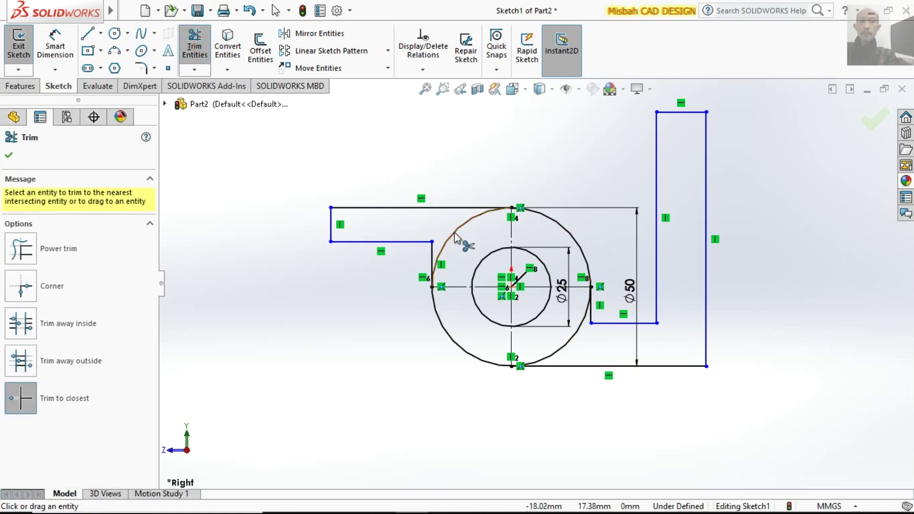
left_click(566, 347)
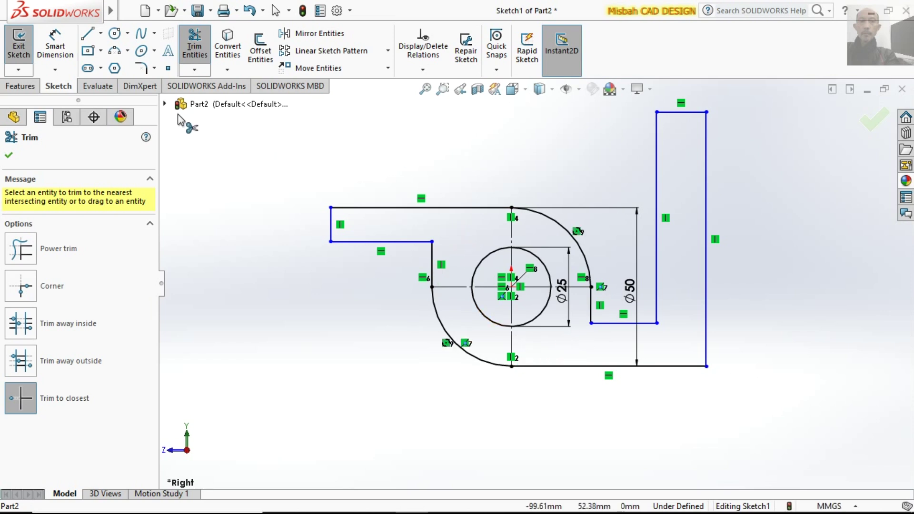
left_click(72, 49)
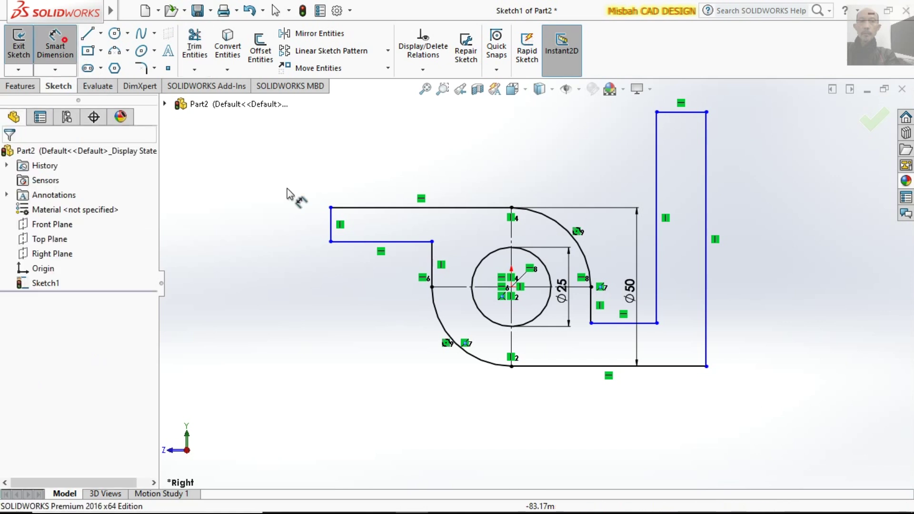
Dimension the arm's top line at 64 mm, checking the reference drawing
left_click(379, 208)
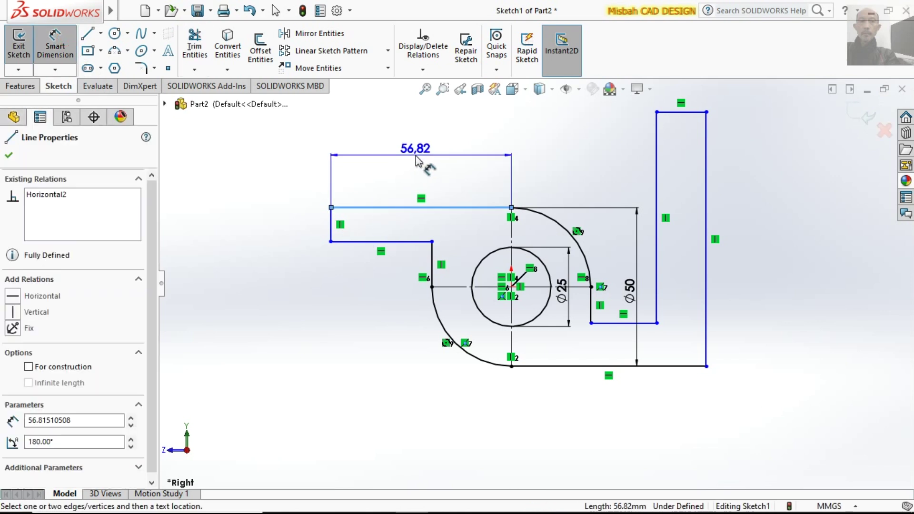
left_click(415, 158)
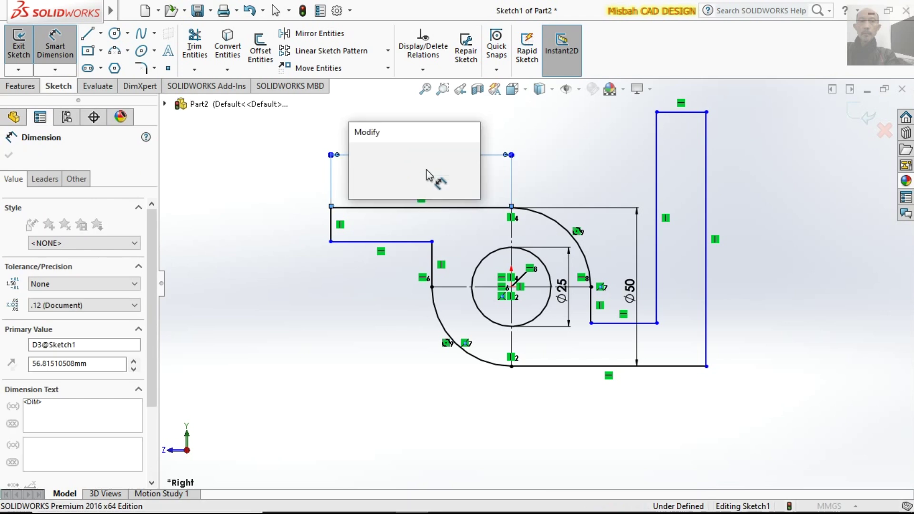
left_click(394, 190)
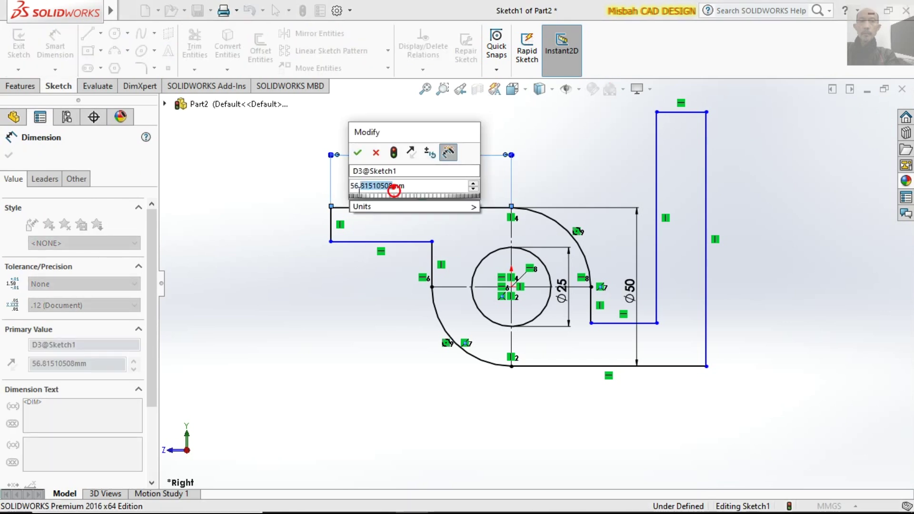
left_click_drag(360, 187, 341, 194)
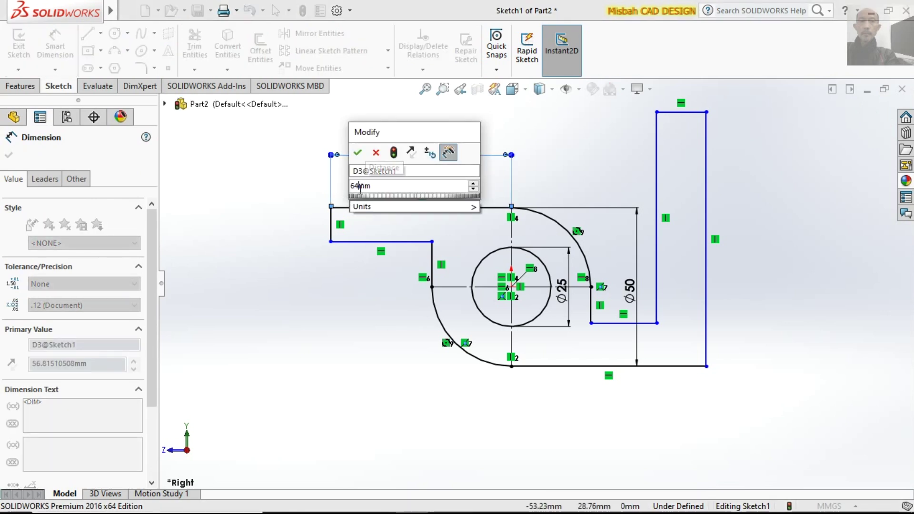
left_click(358, 151)
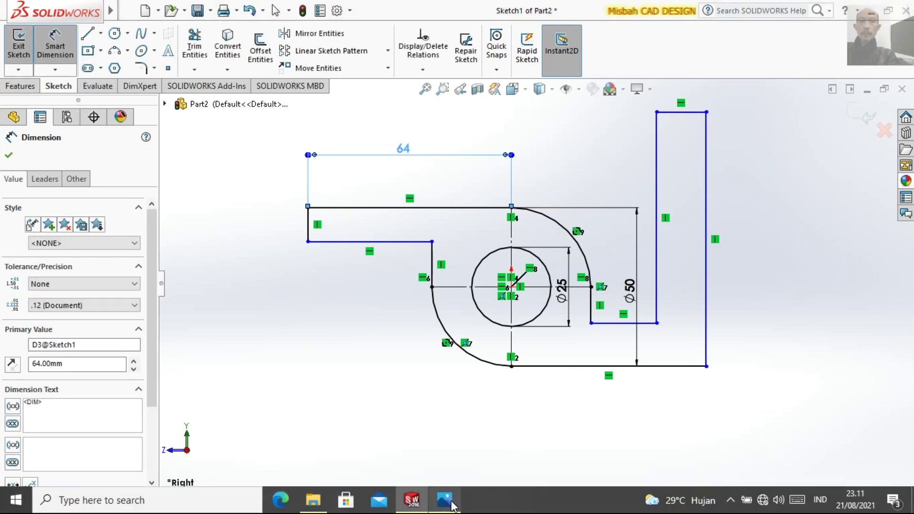
mouse_move(450, 509)
left_click(451, 501)
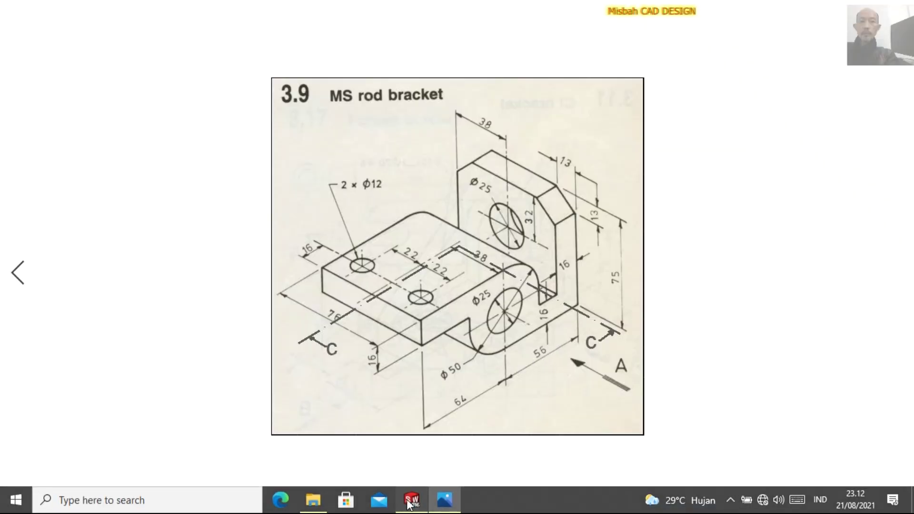
left_click(409, 505)
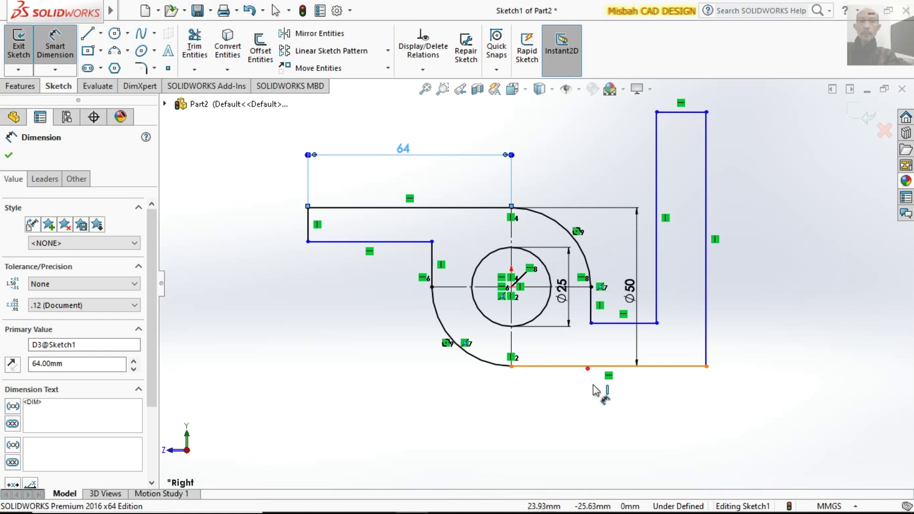
Set the bottom edge to 56 mm and the upright's height to 75 mm
left_click(587, 368)
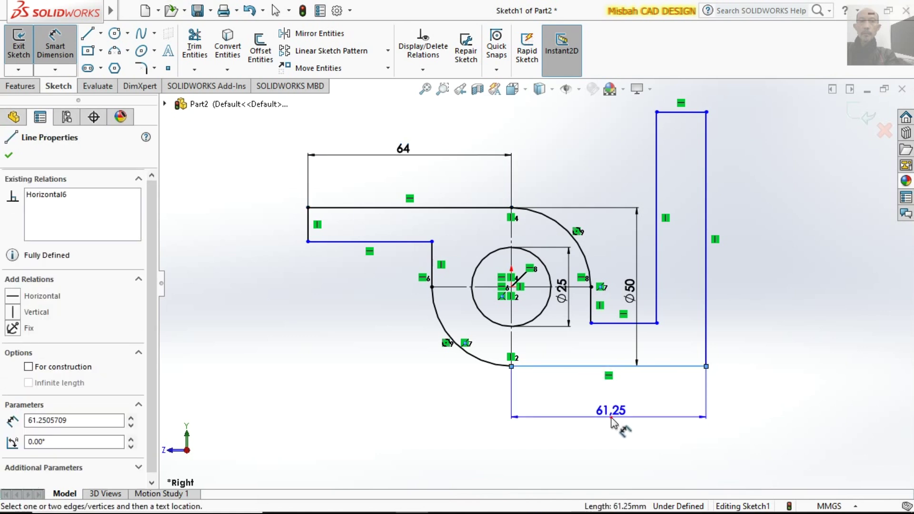
left_click(611, 421)
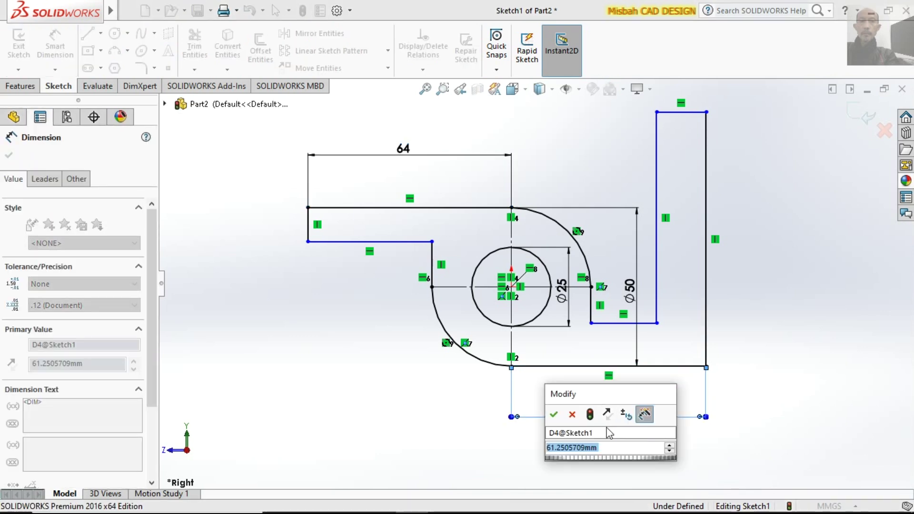
left_click(583, 448)
key("BackSpace")
key("BackSpace")
key("BackSpace")
key("BackSpace")
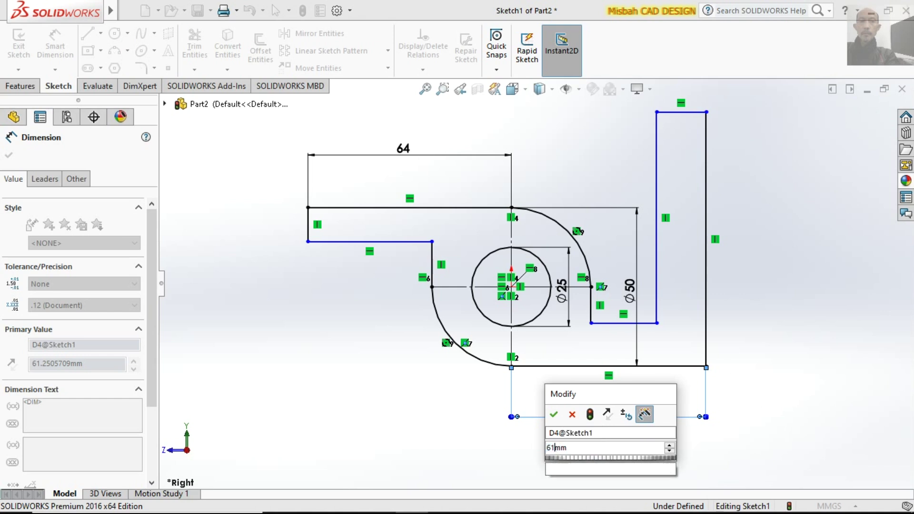
type("56")
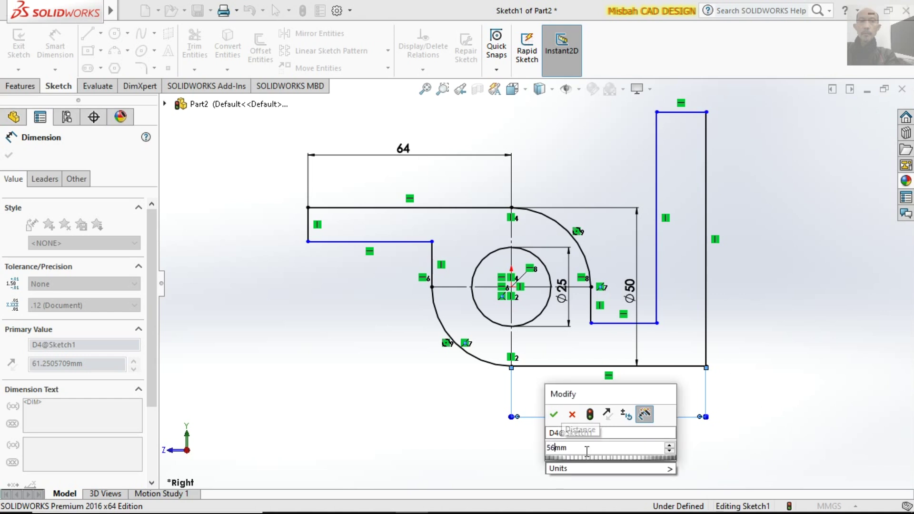
left_click(553, 415)
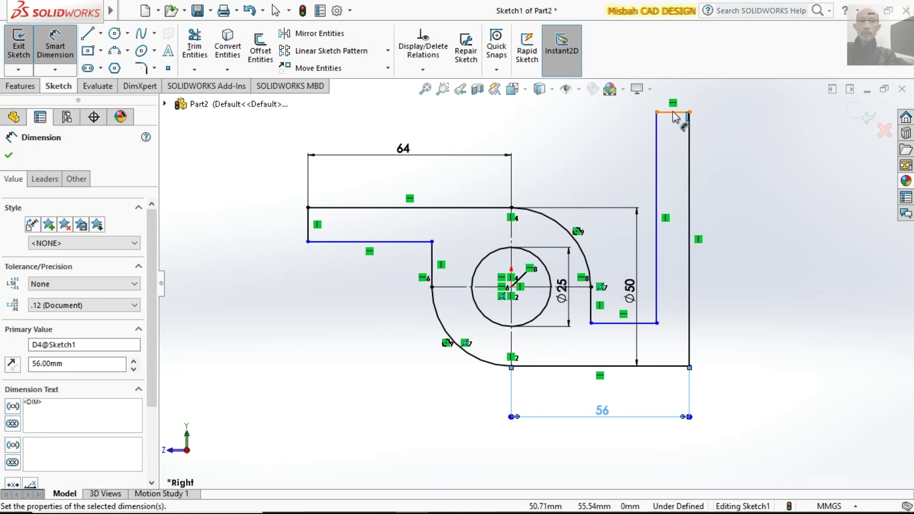
mouse_move(422, 504)
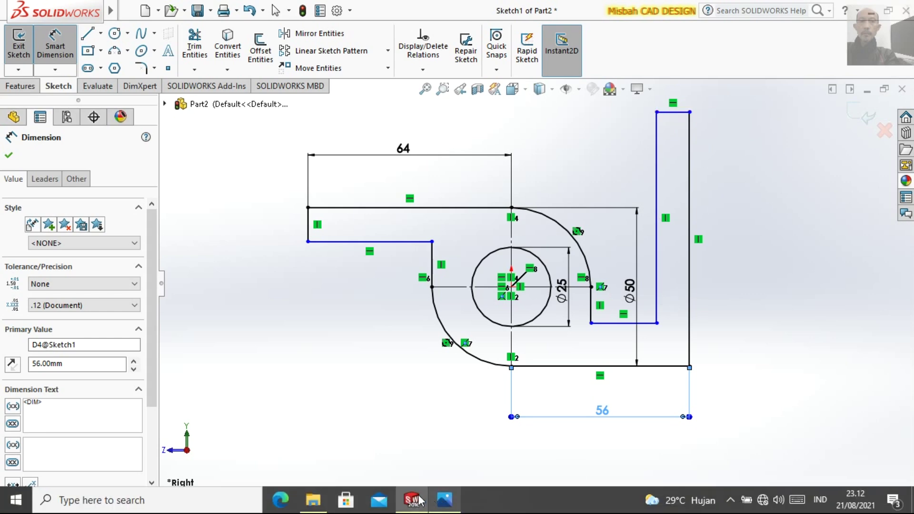
left_click(444, 500)
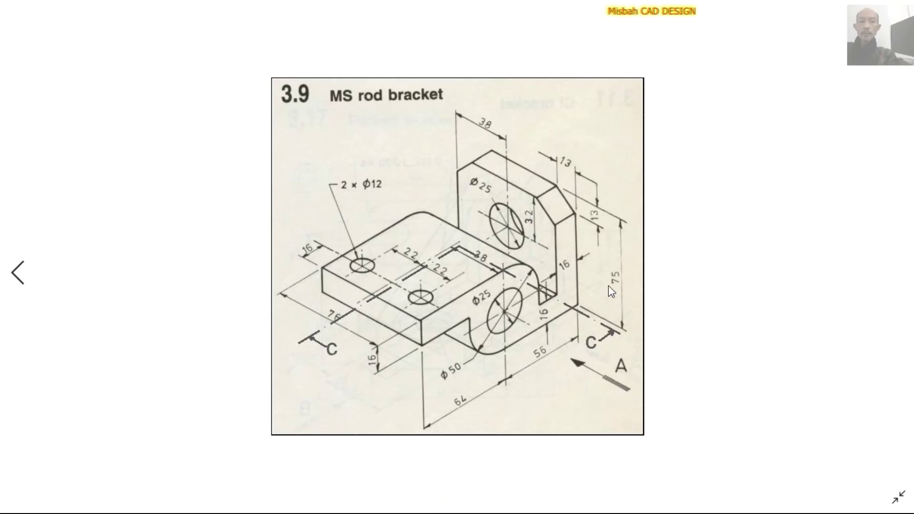
left_click(410, 499)
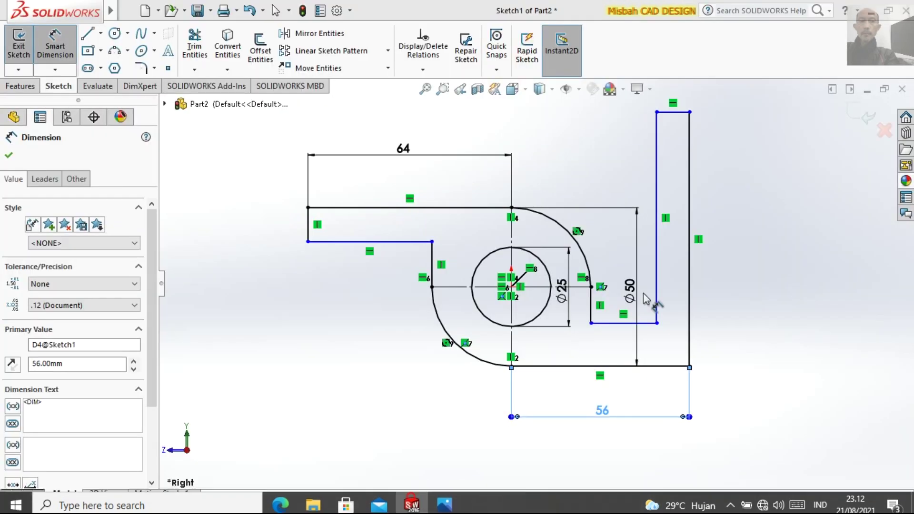
left_click(690, 266)
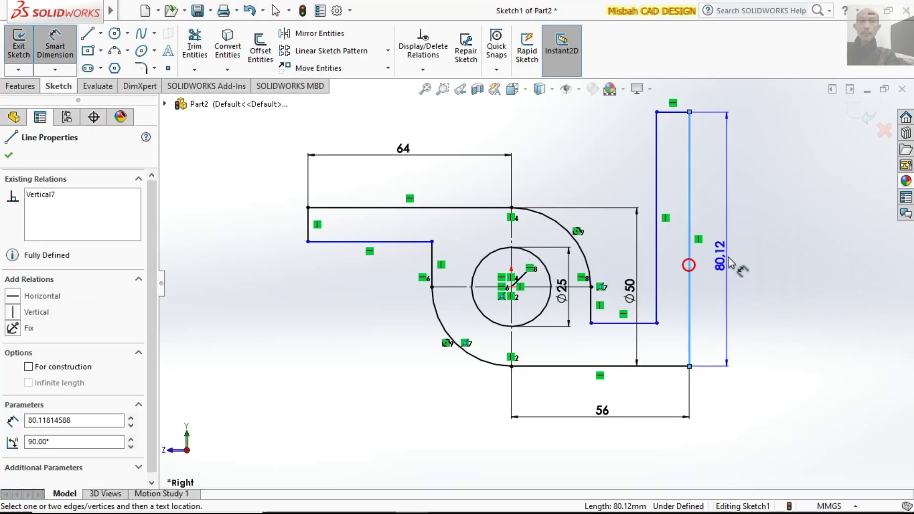
left_click(732, 262)
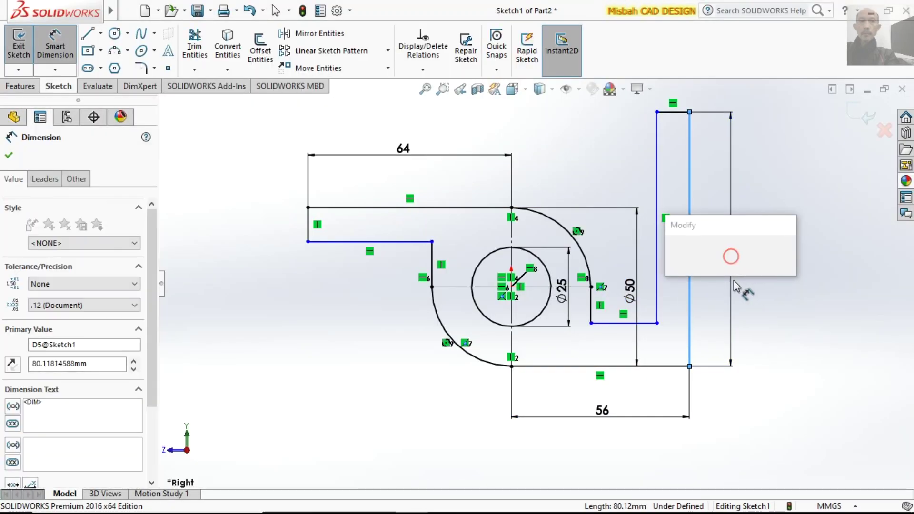
left_click(709, 287)
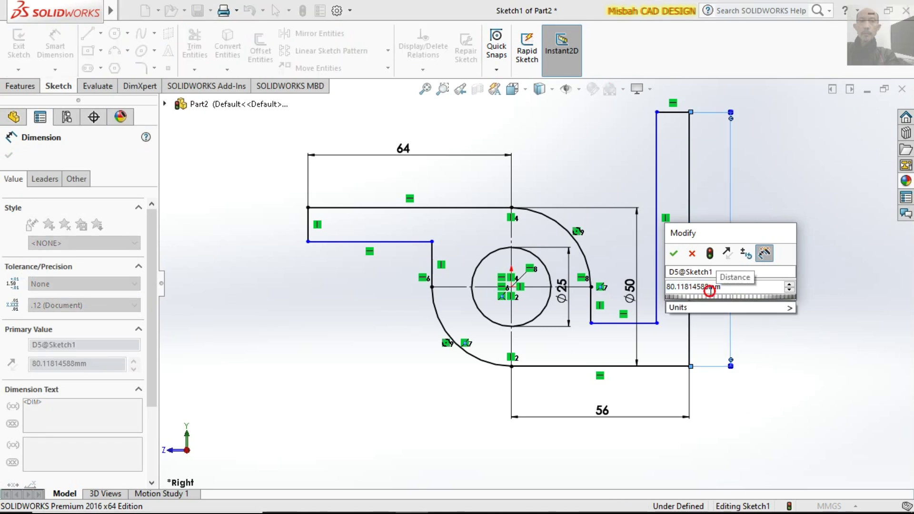
key("BackSpace")
key("BackSpace")
key("BackSpace")
key("BackSpace")
key("BackSpace")
key("BackSpace")
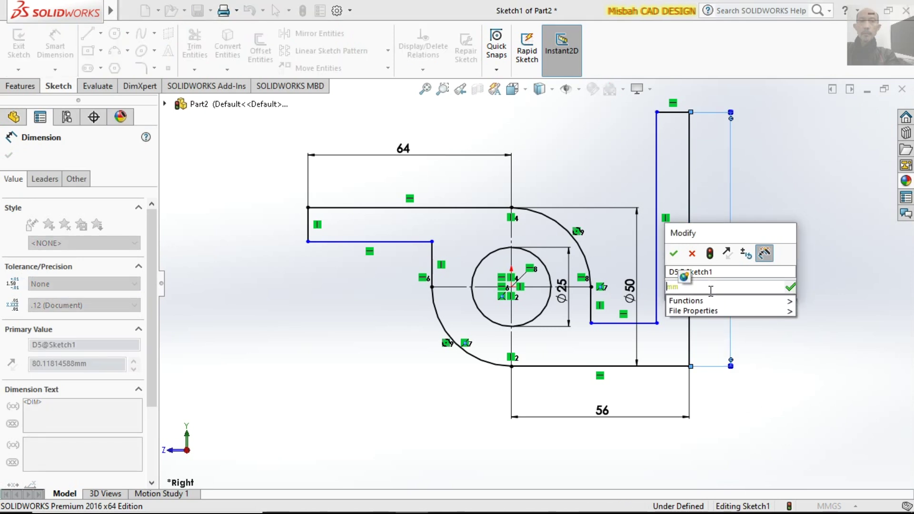
type("75")
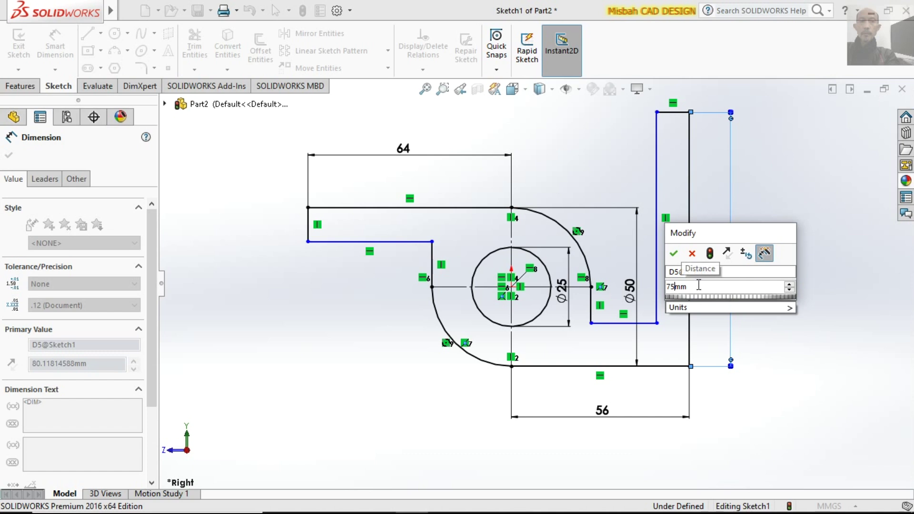
left_click(674, 254)
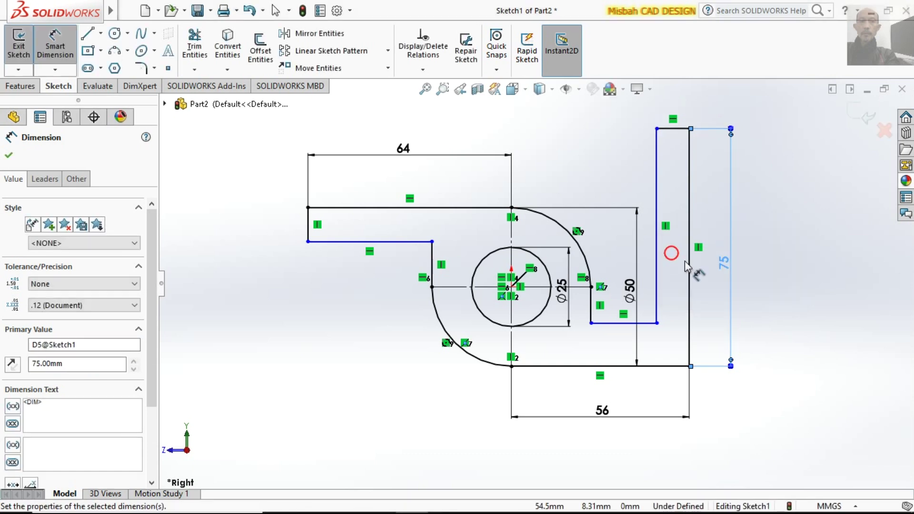
Set the upright's top width and the left end's height to 16 mm each
left_click(672, 130)
left_click(677, 106)
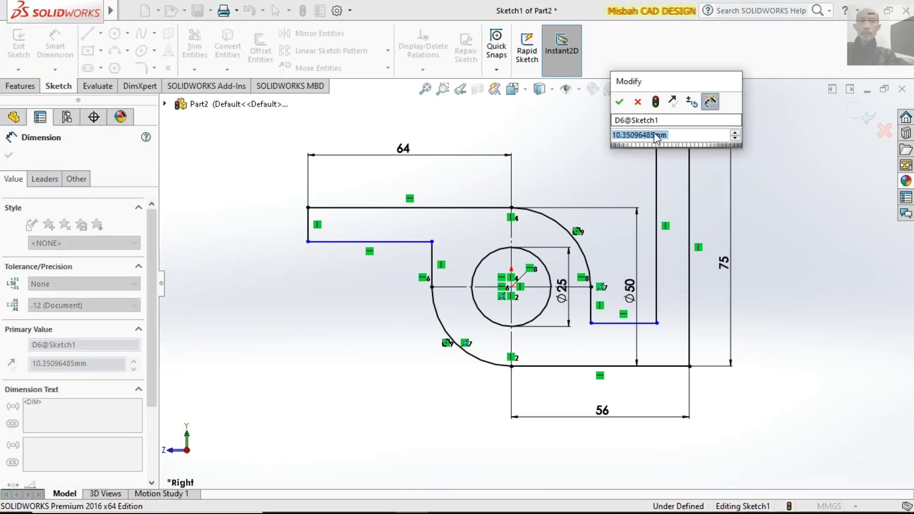
left_click(656, 136)
key("BackSpace")
key("BackSpace")
key("BackSpace")
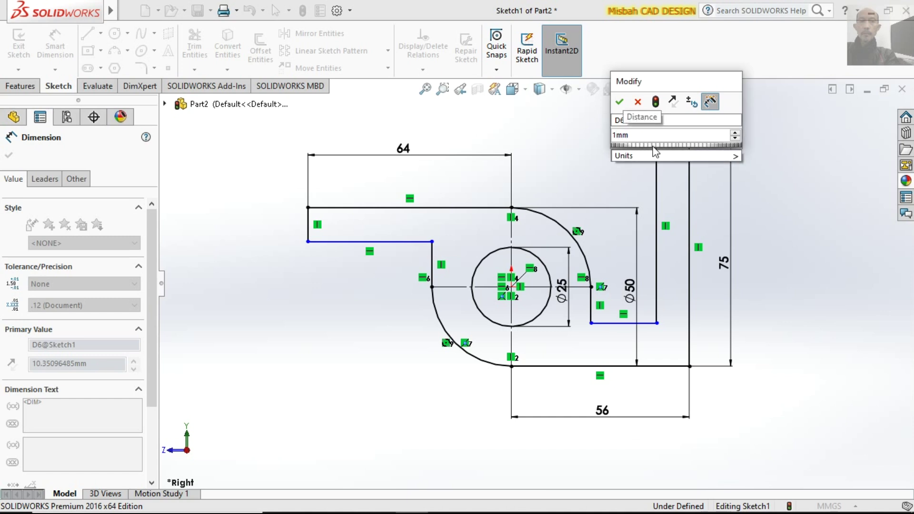
type("6")
key("ctrl+z")
left_click(619, 101)
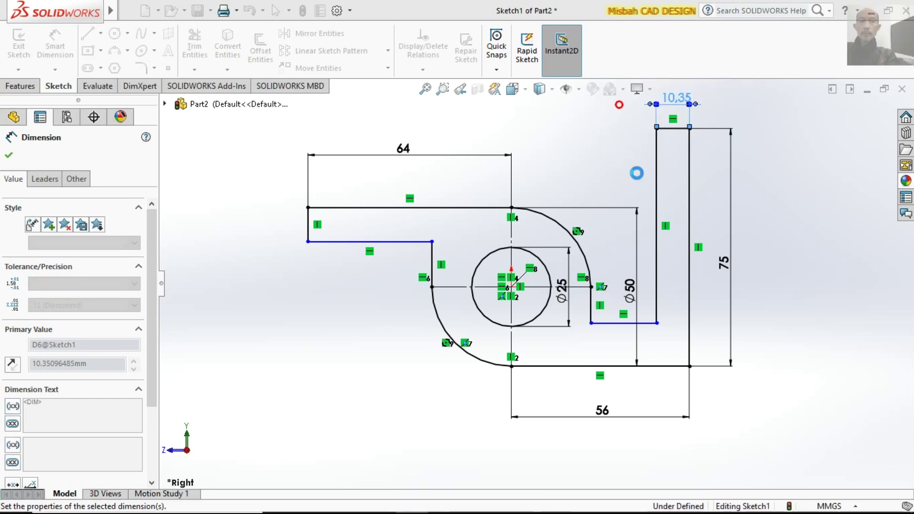
left_click(308, 225)
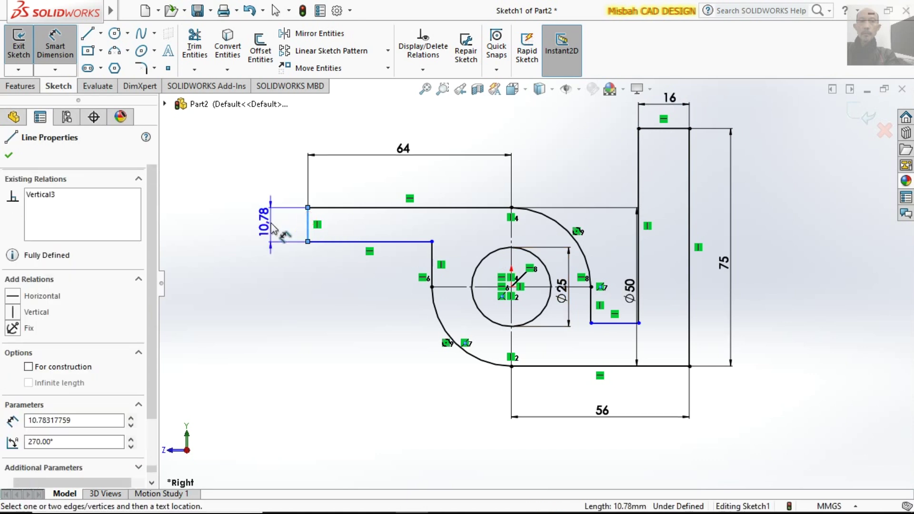
left_click(271, 223)
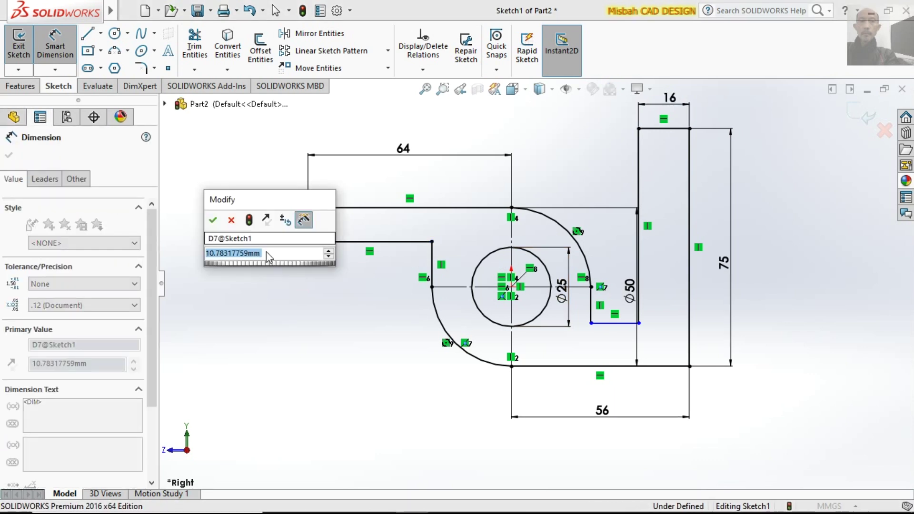
left_click(248, 255)
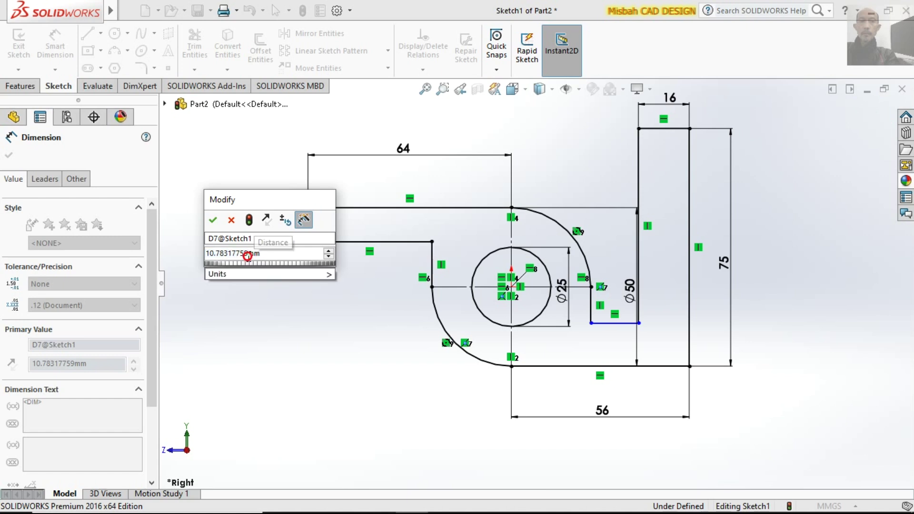
key("BackSpace")
key("BackSpace")
key("BackSpace")
key("BackSpace")
key("BackSpace")
key("BackSpace")
key("BackSpace")
key("BackSpace")
key("BackSpace")
key("BackSpace")
type("6")
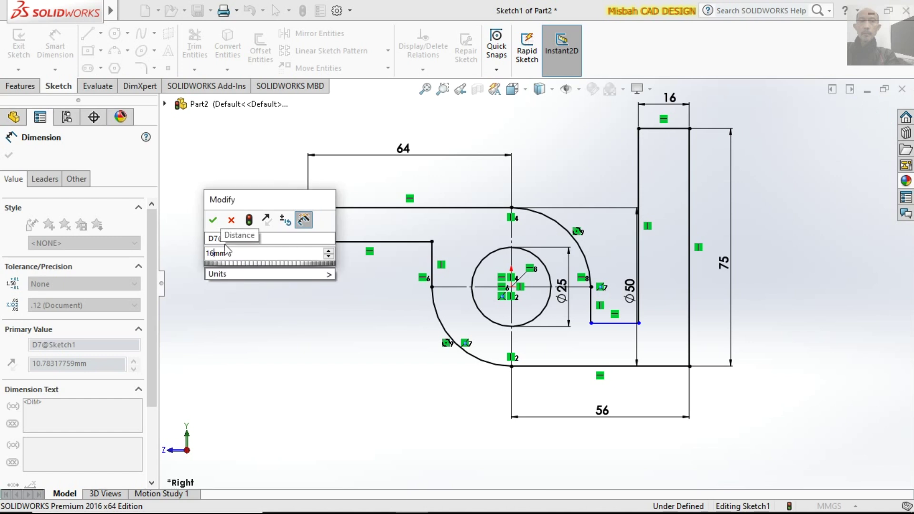
key("Return")
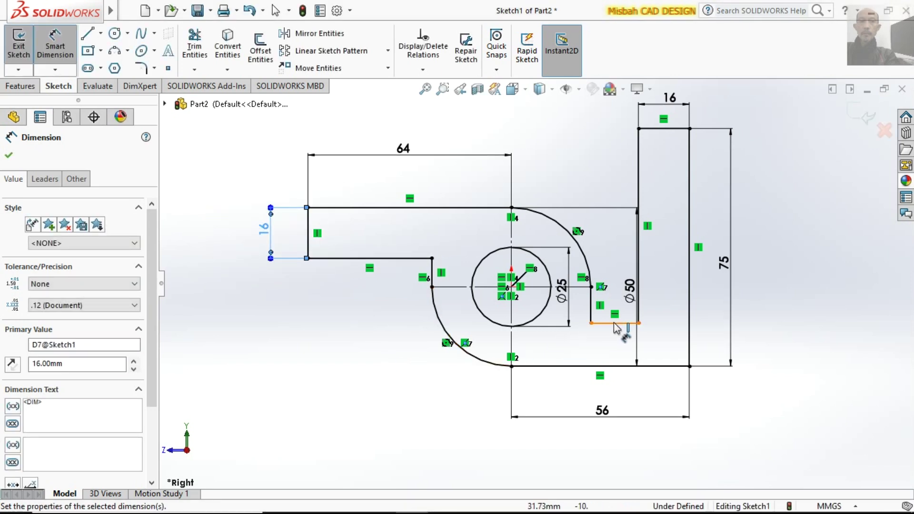
Set the base thickness to 16 mm and end dimensioning
left_click(646, 366)
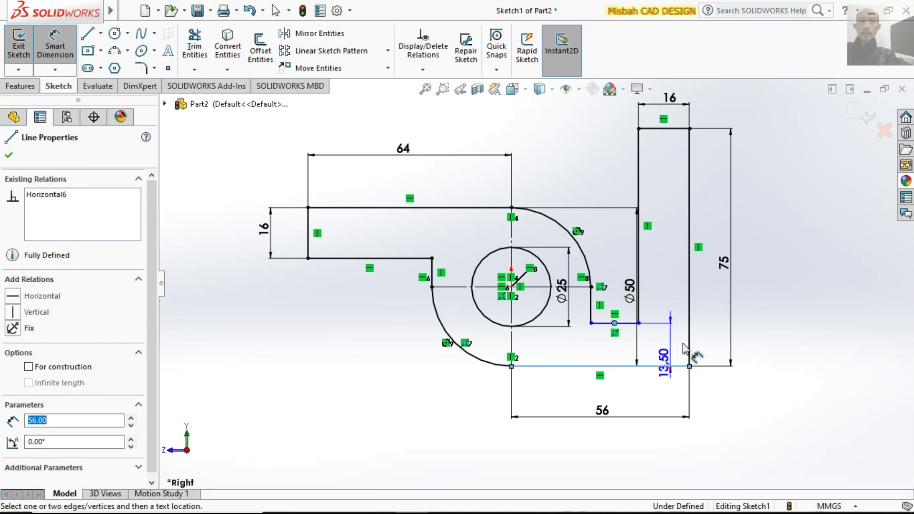
left_click(718, 342)
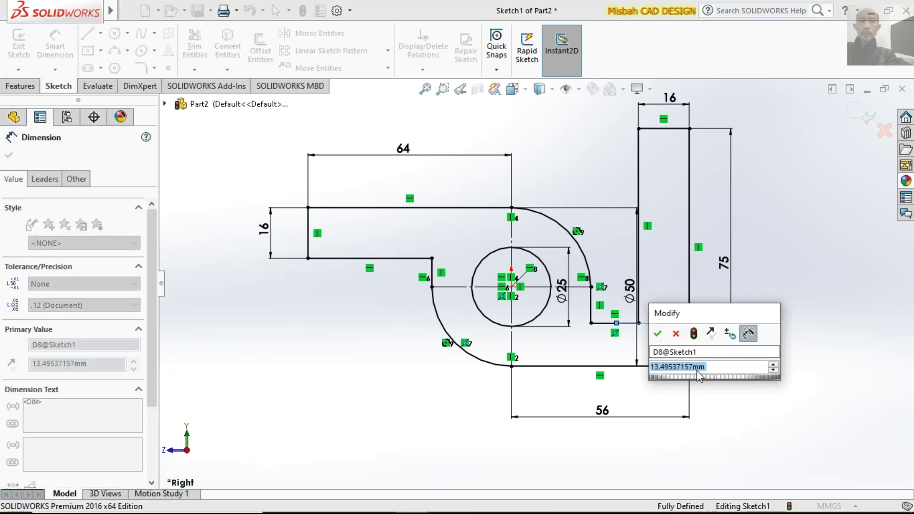
left_click(691, 367)
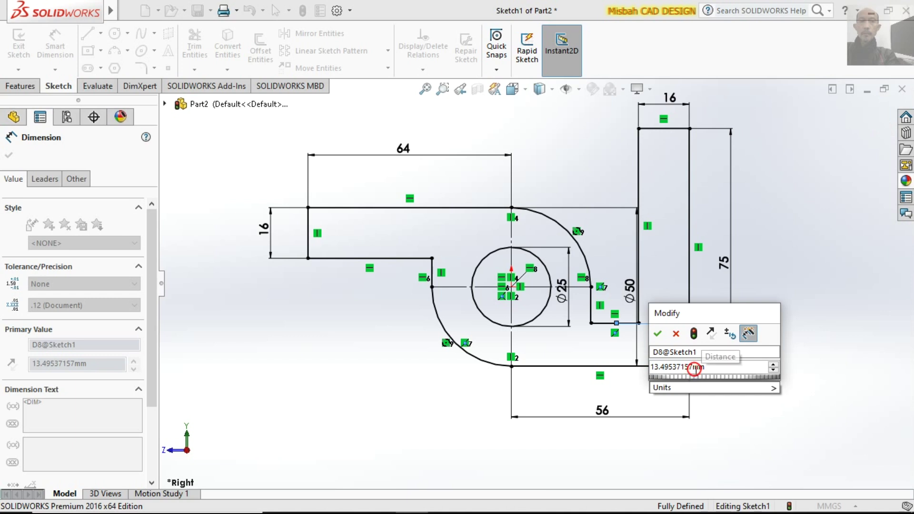
key("BackSpace")
key("BackSpace")
key("BackSpace")
type("16")
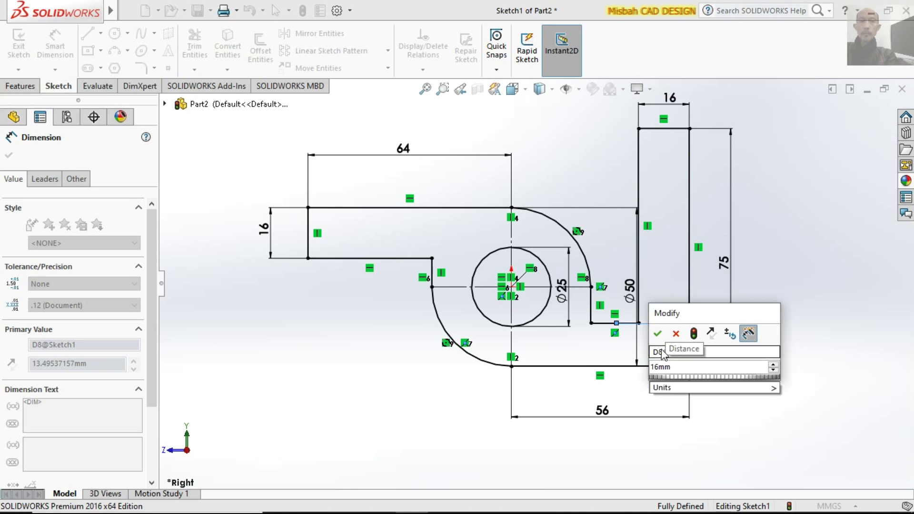
left_click(658, 334)
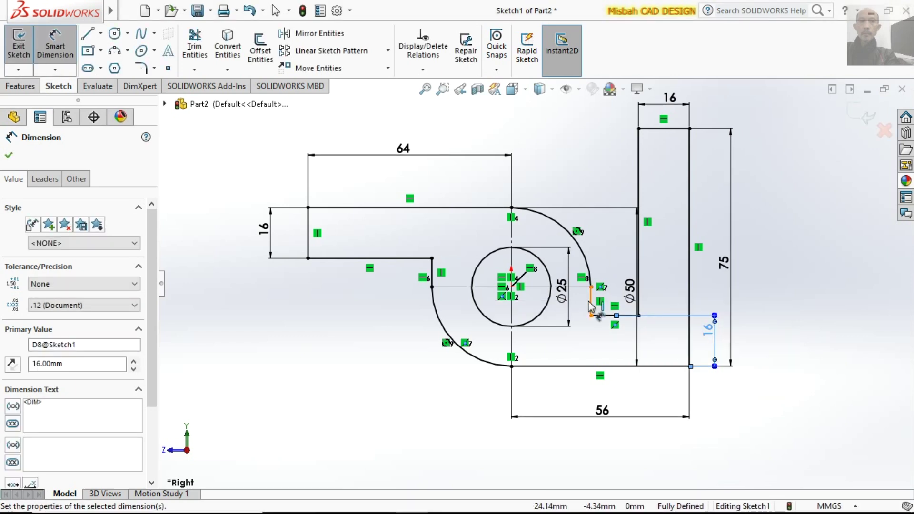
right_click(561, 168)
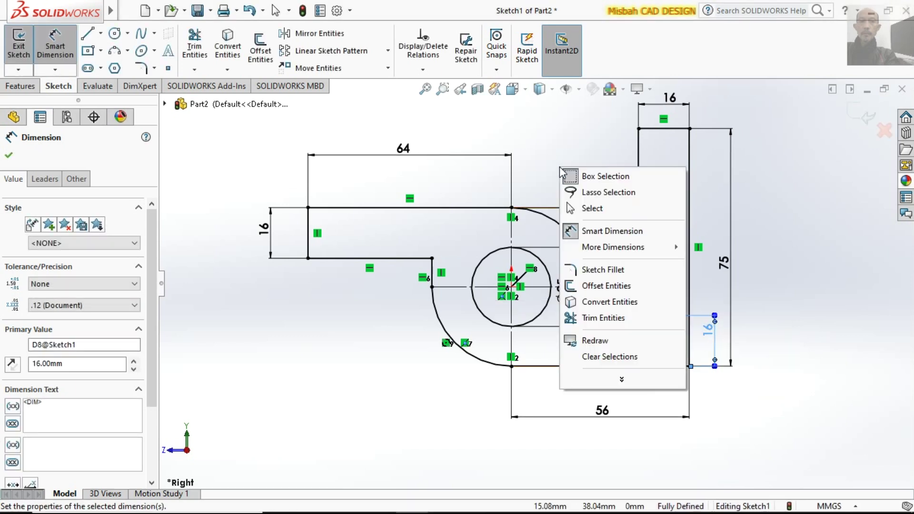
left_click(592, 209)
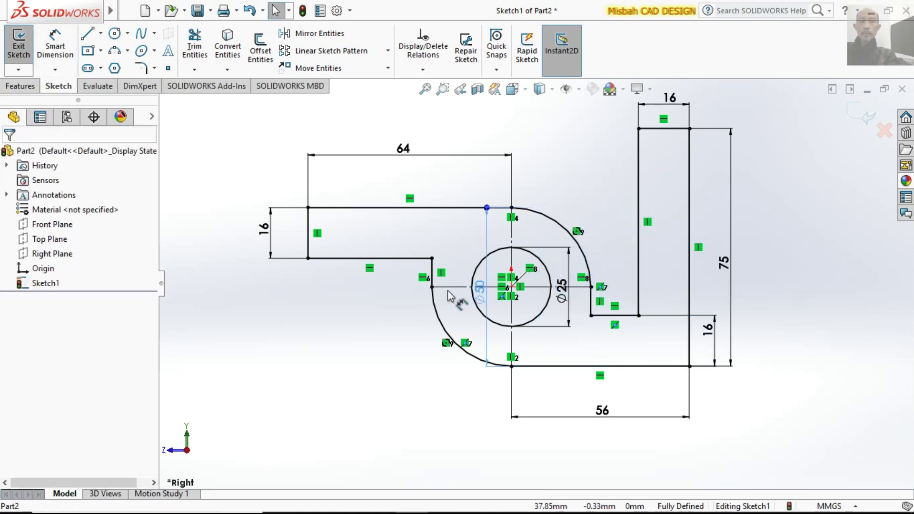
Confirm the arc's Ø50 dimension after rechecking the reference drawing
left_click(409, 292)
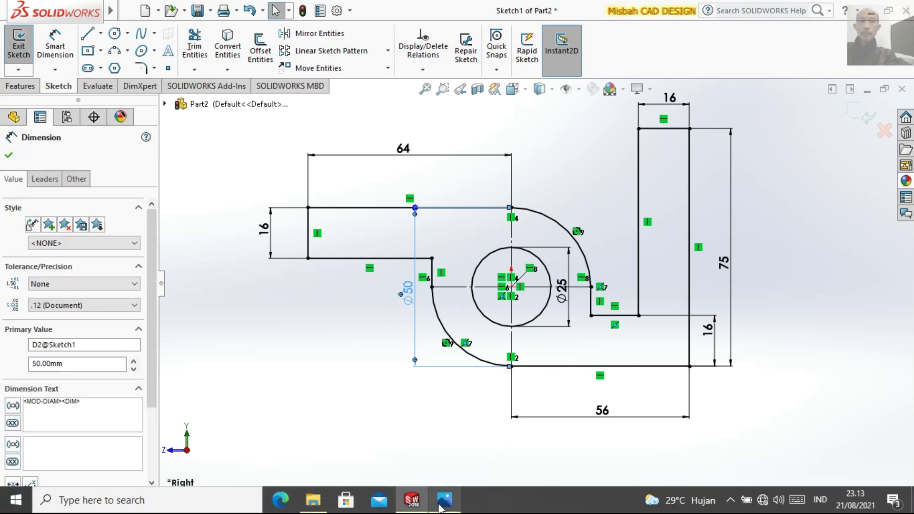
left_click(439, 505)
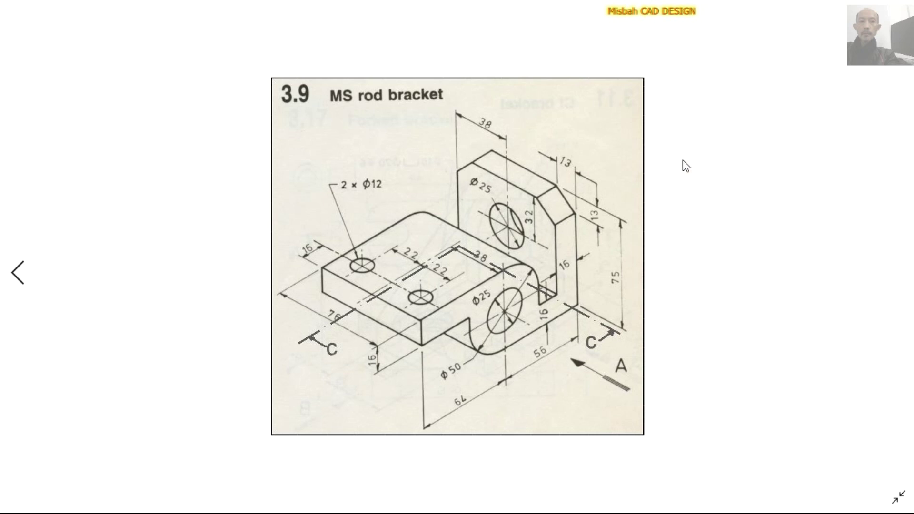
left_click(412, 500)
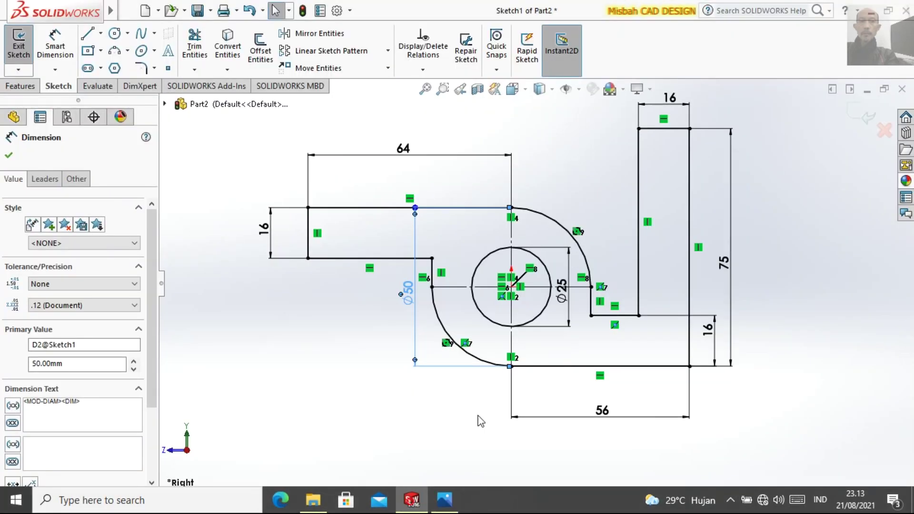
left_click(586, 141)
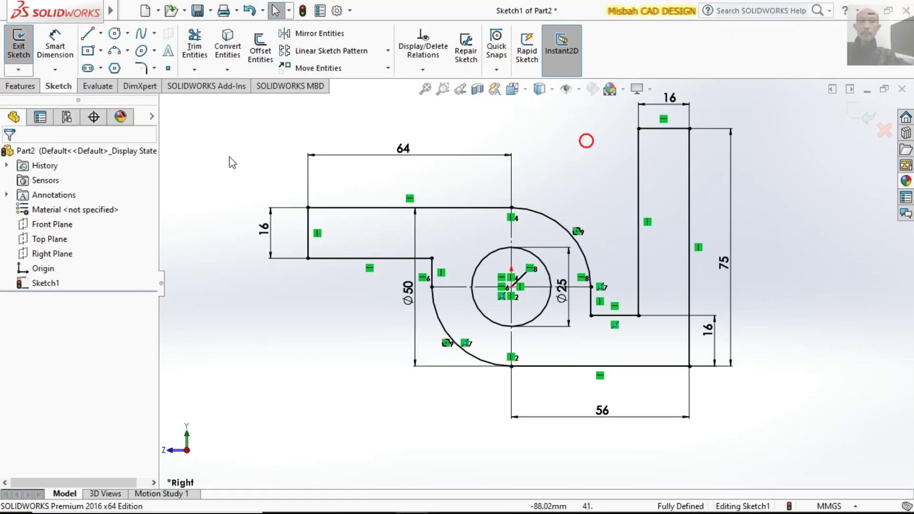
left_click(33, 91)
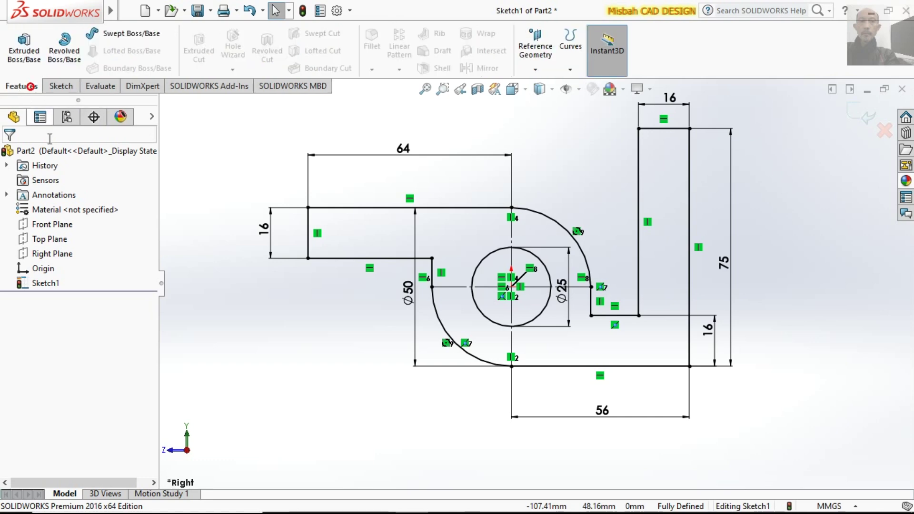
Start a Boss-Extrude of the bracket profile and enter a 76 mm depth after checking the drawing
left_click(28, 50)
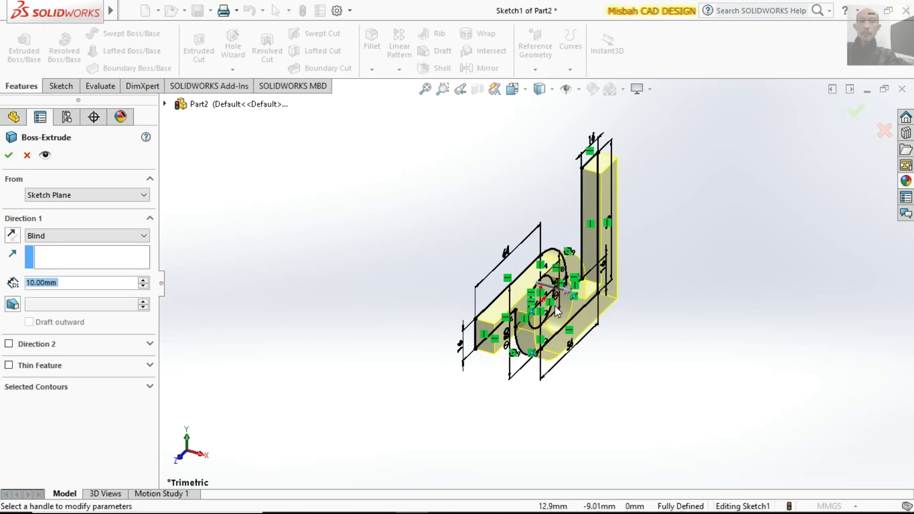
mouse_move(444, 509)
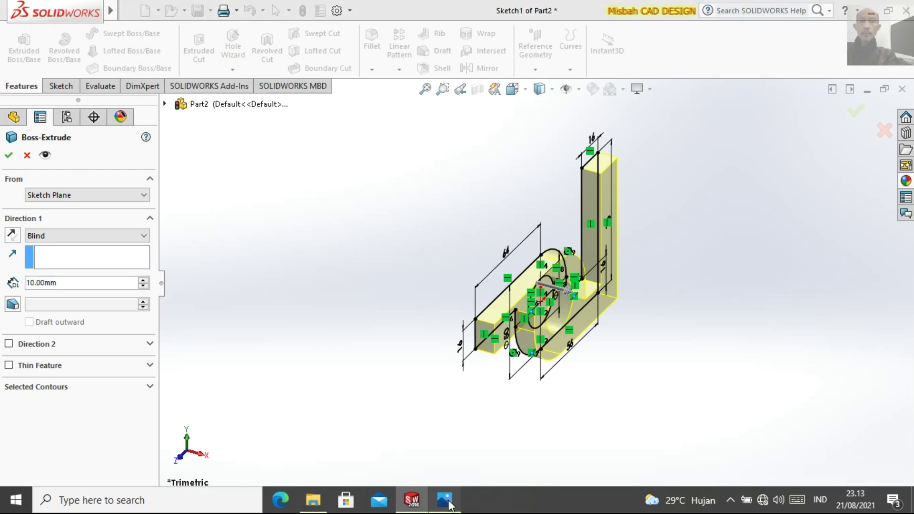
left_click(445, 500)
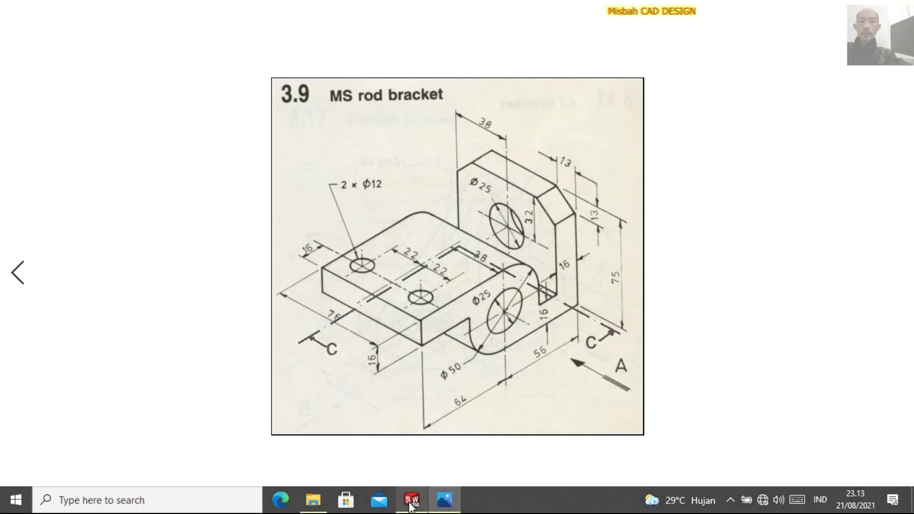
left_click(410, 500)
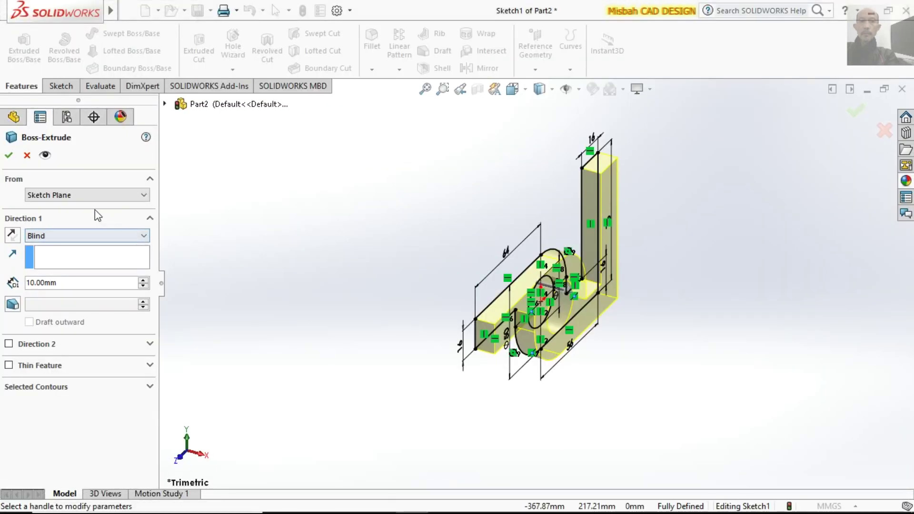
left_click(45, 283)
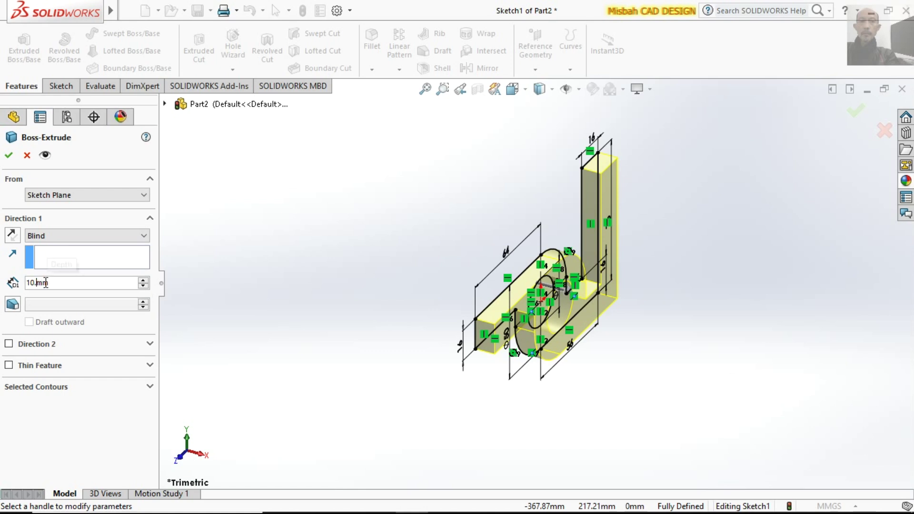
key("BackSpace")
key("BackSpace")
key("BackSpace")
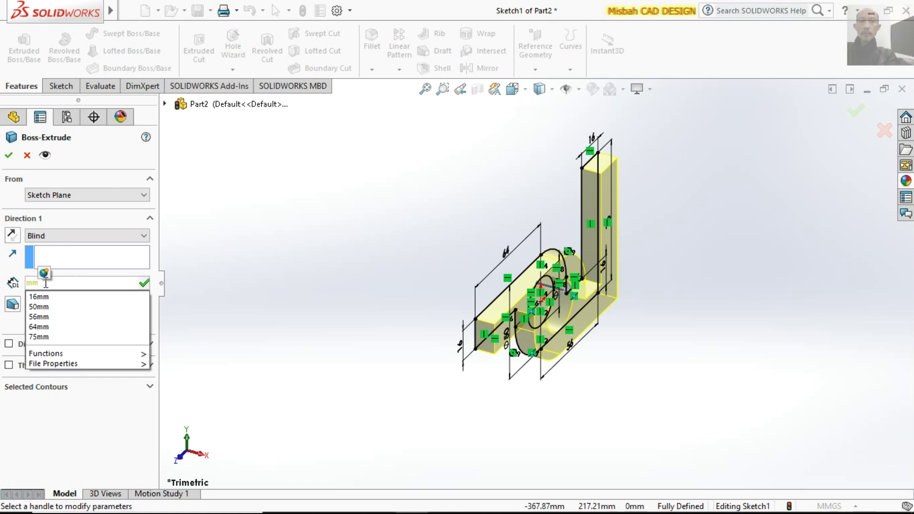
type("76")
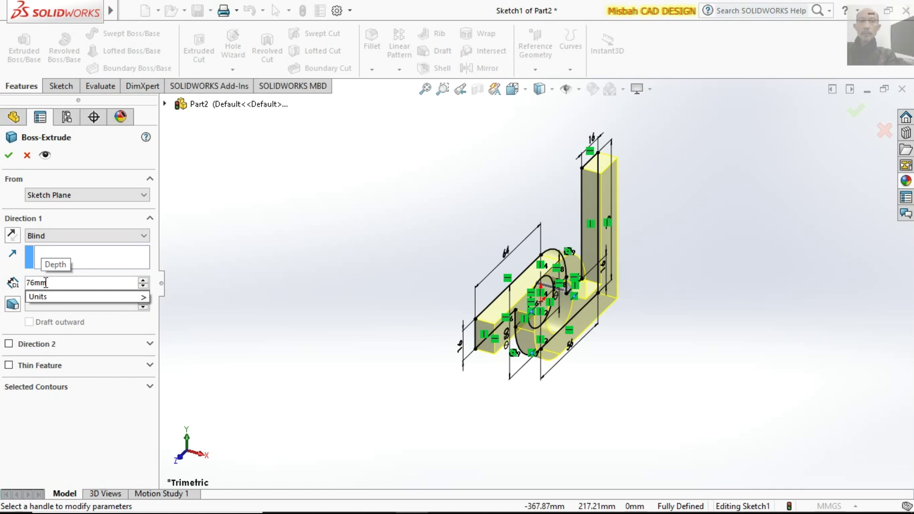
Extrude the bracket 76 mm in Direction 1 only, trying then removing Direction 2
left_click(11, 345)
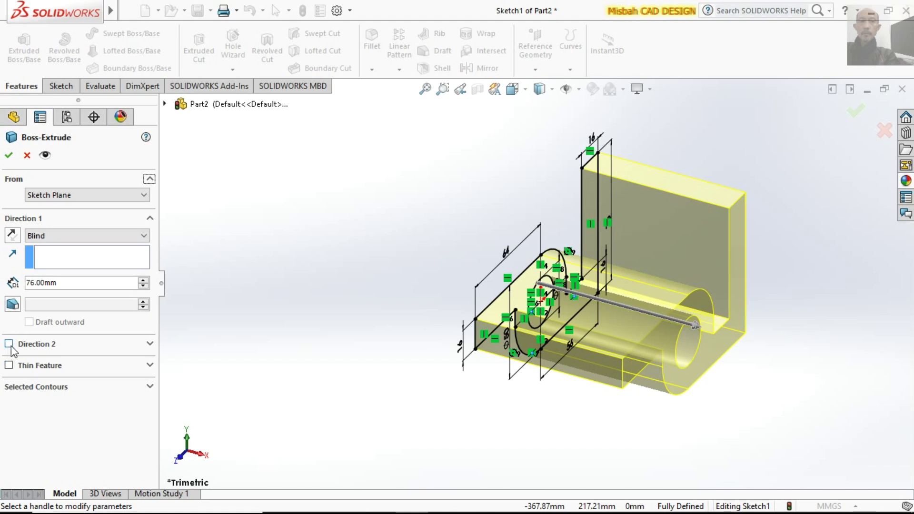
left_click(10, 347)
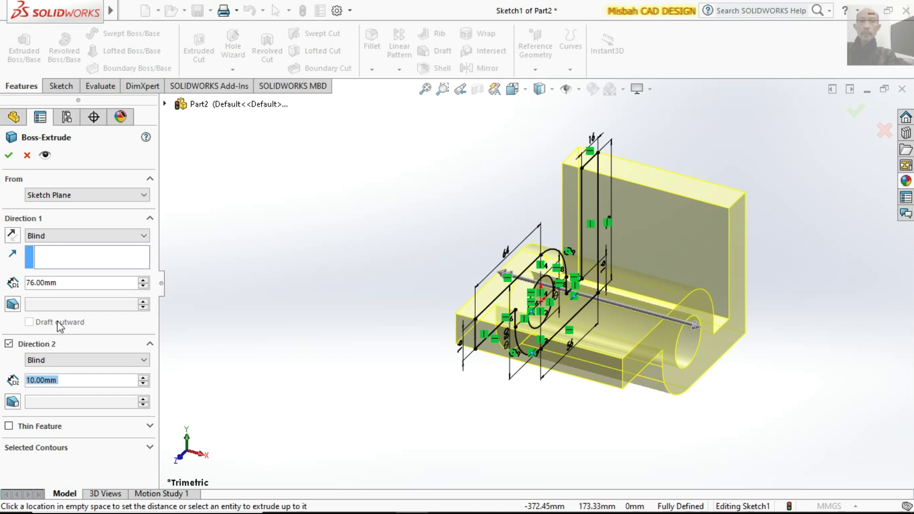
left_click(9, 344)
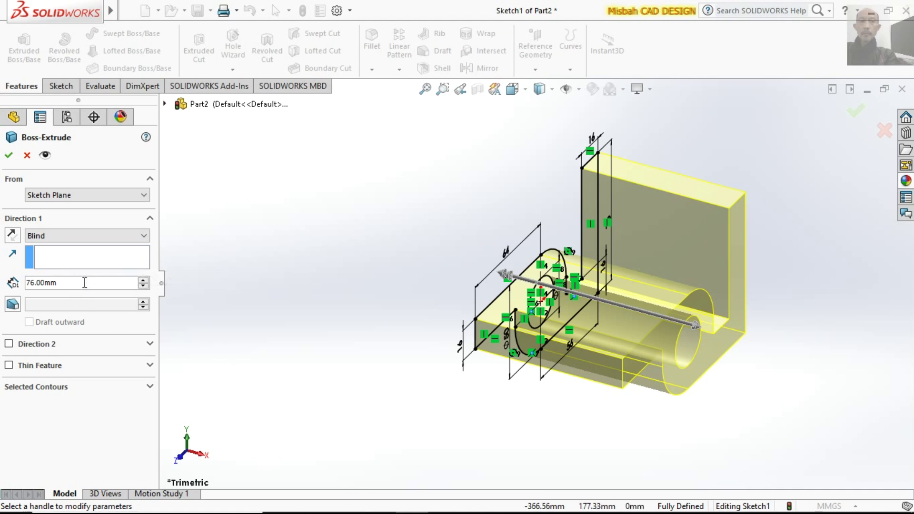
scroll(771, 325, "down", 2)
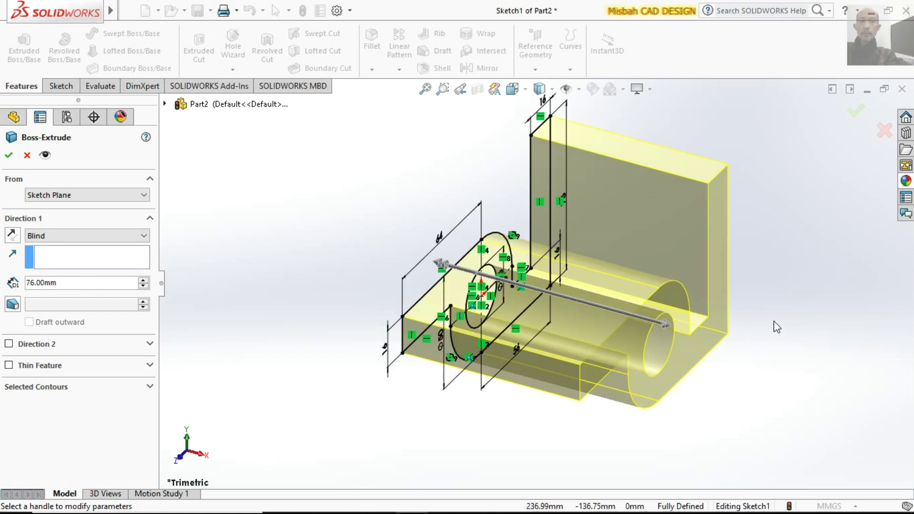
scroll(775, 321, "up", 1)
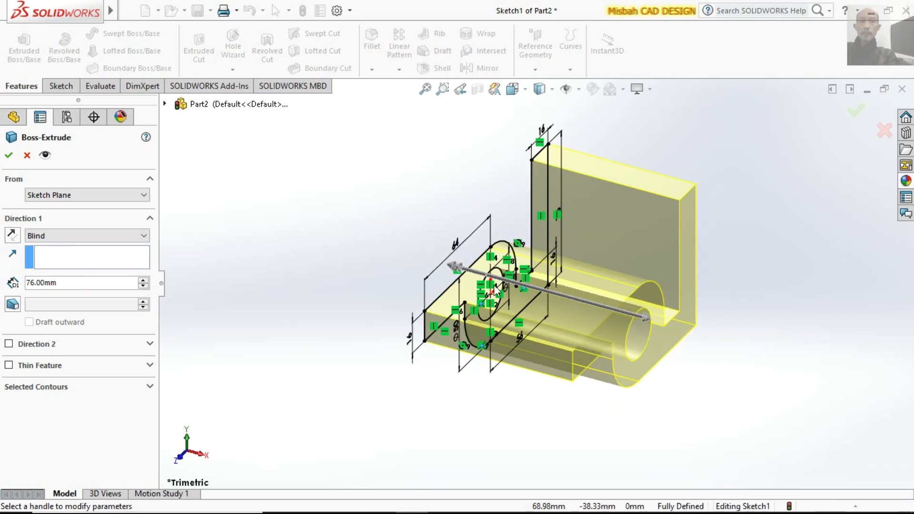
left_click(9, 156)
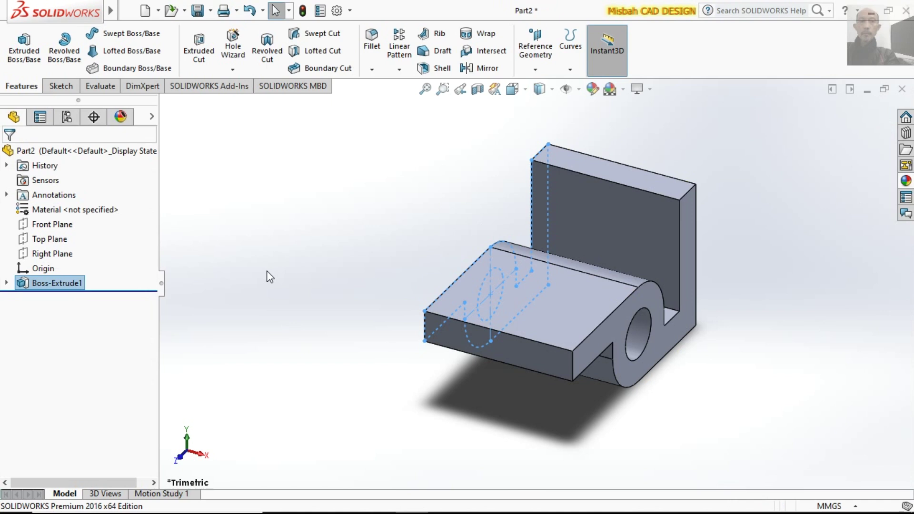
Fit the extruded bracket in view, recheck the drawing's chamfer sizes, and show the fillet/chamfer options
left_click(782, 245)
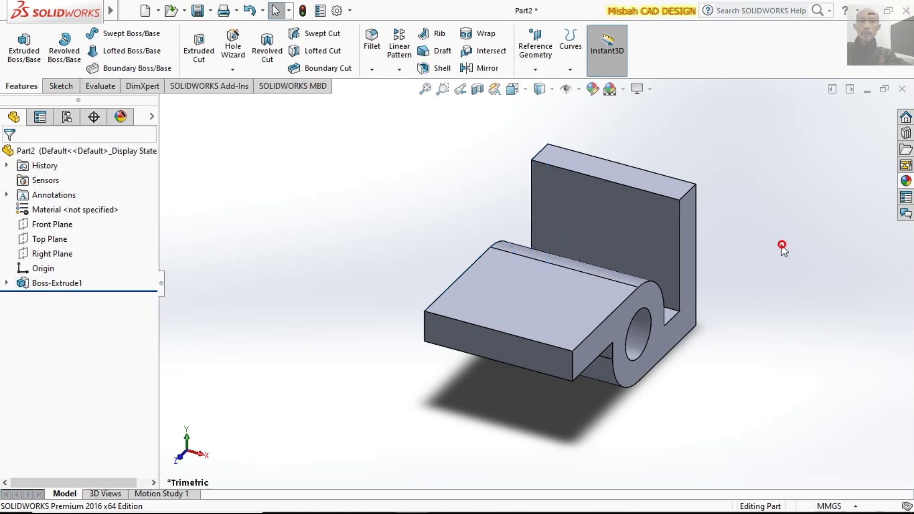
key("z")
scroll(771, 266, "down", 2)
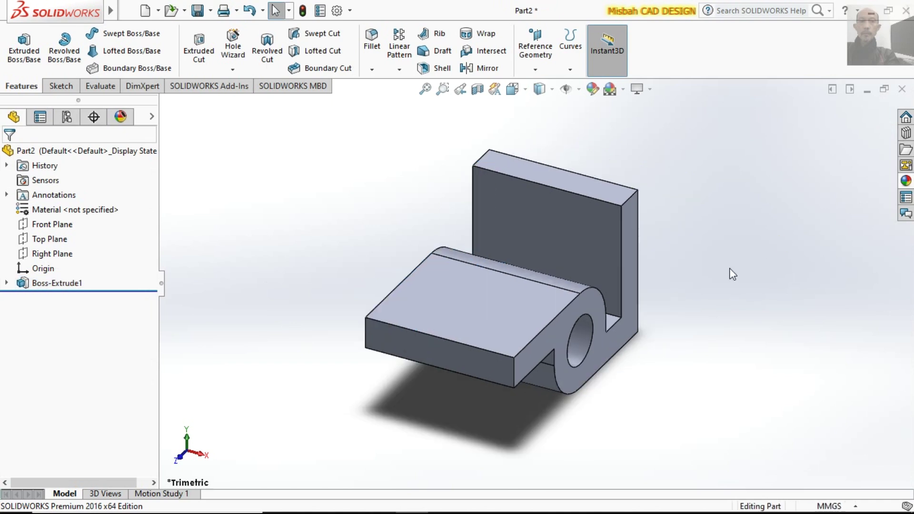
mouse_move(411, 509)
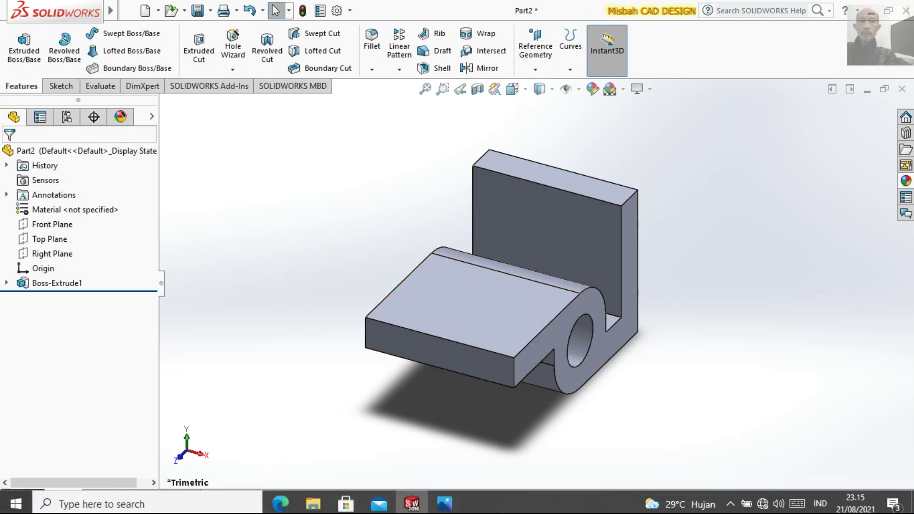
left_click(445, 501)
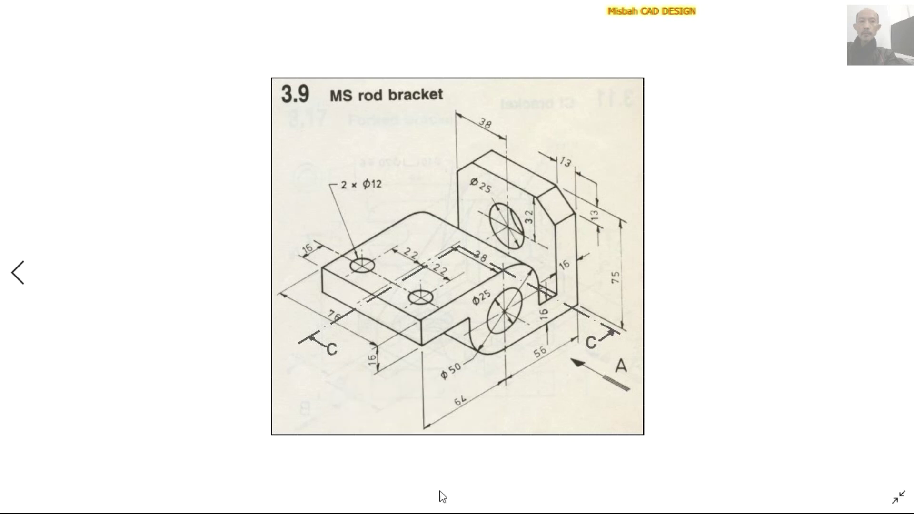
left_click(412, 500)
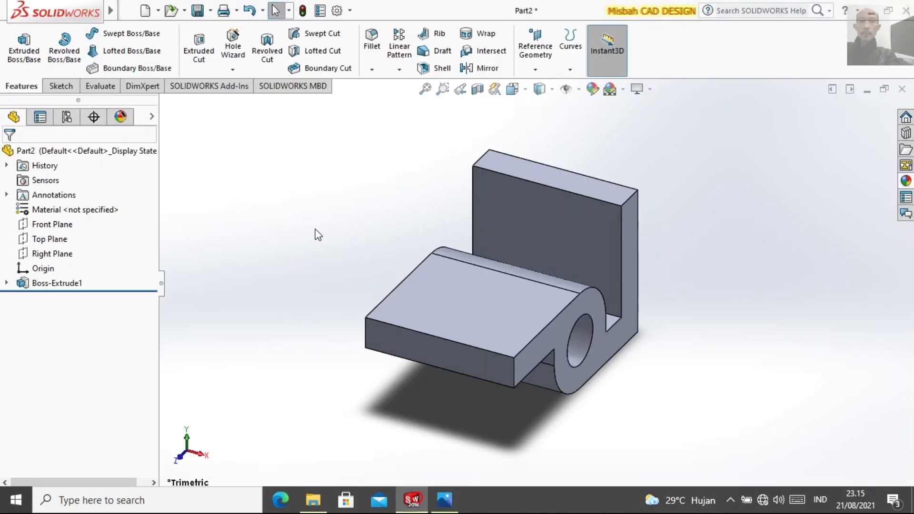
left_click(373, 70)
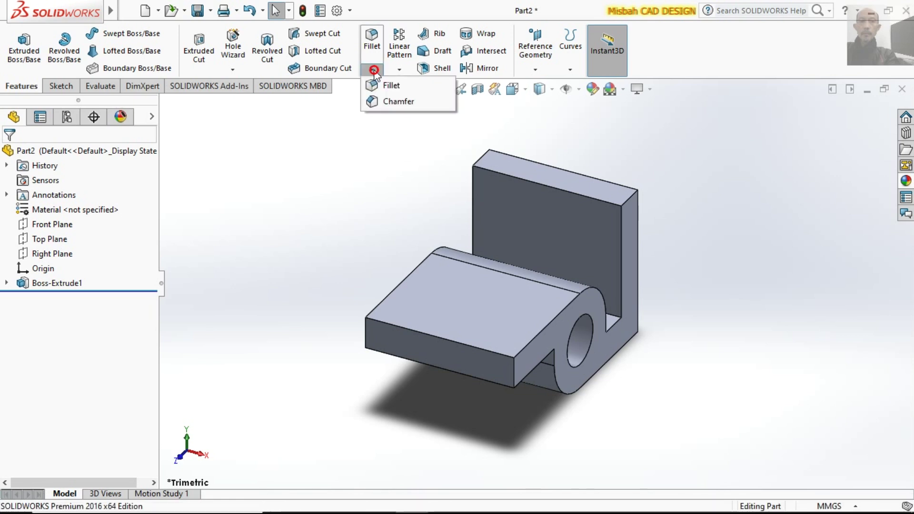
Start a distance-distance chamfer on the upright's two top corner edges
left_click(390, 101)
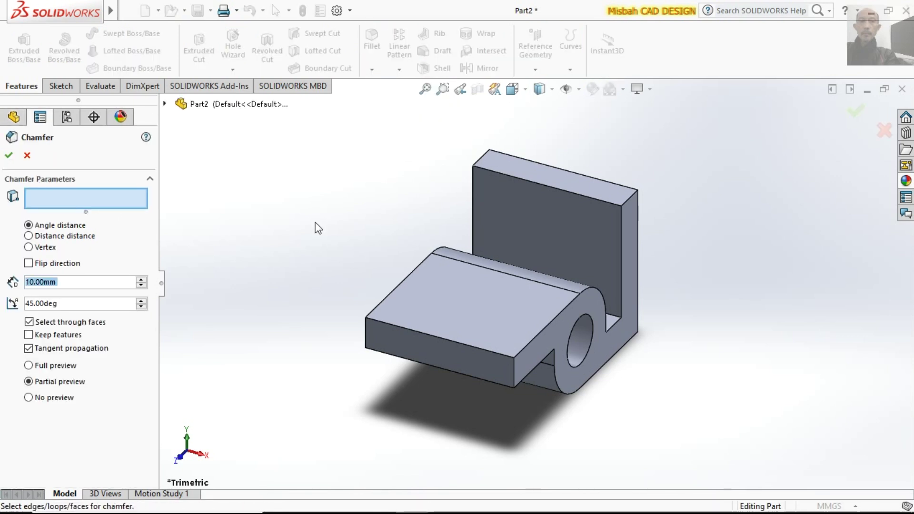
left_click(635, 200)
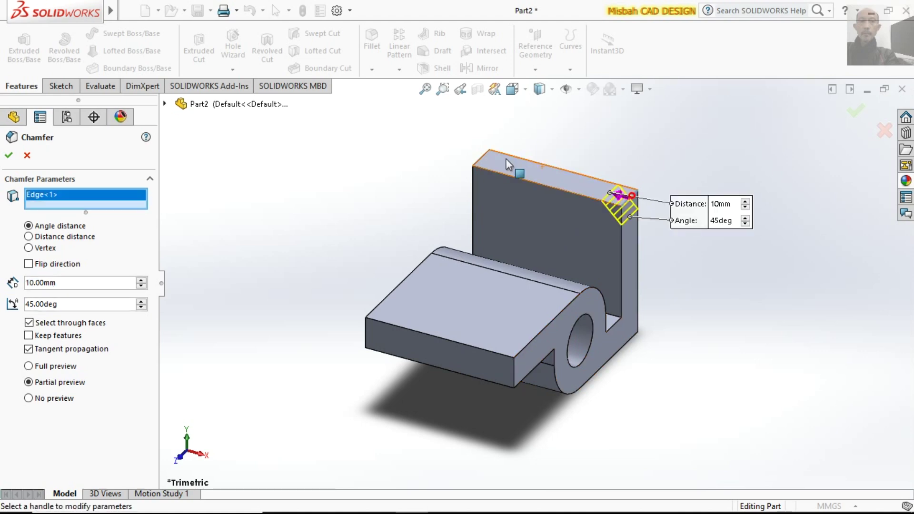
left_click(481, 164)
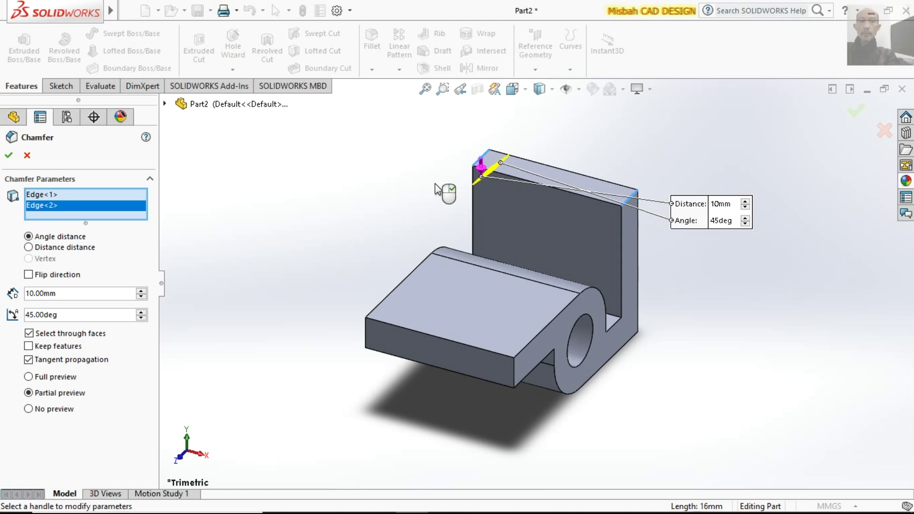
left_click(29, 247)
Set both chamfer distances, D1 and D2, to 13 mm
right_click(44, 293)
key("BackSpace")
key("BackSpace")
key("BackSpace")
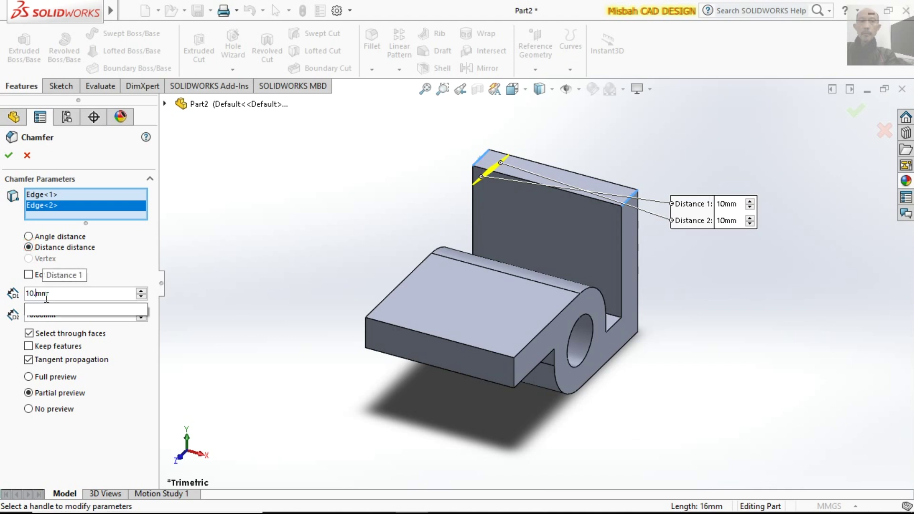
key("BackSpace")
type("3")
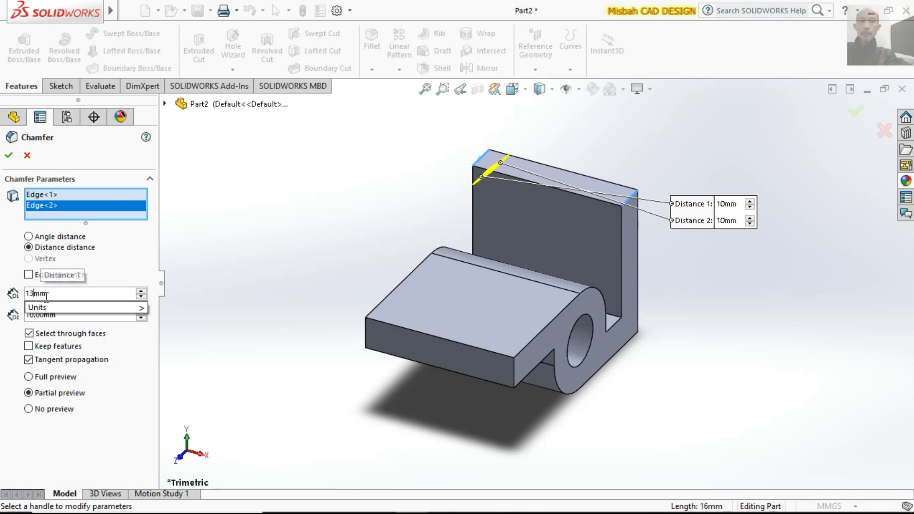
left_click(69, 319)
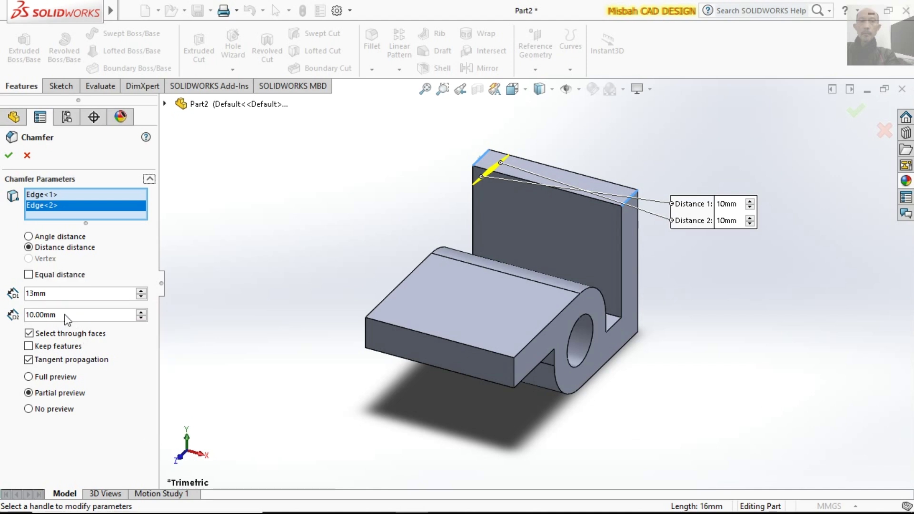
left_click(46, 315)
key("BackSpace")
key("BackSpace")
key("BackSpace")
key("BackSpace")
type("3")
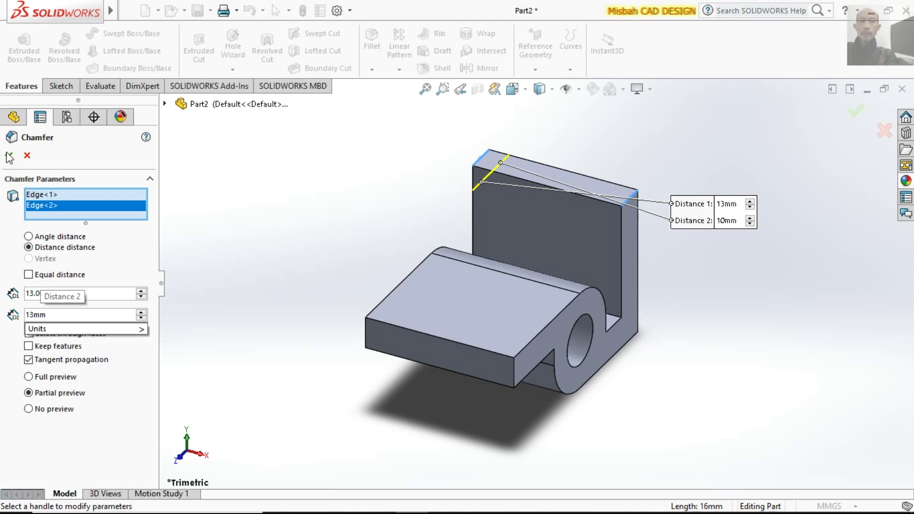
key("Return")
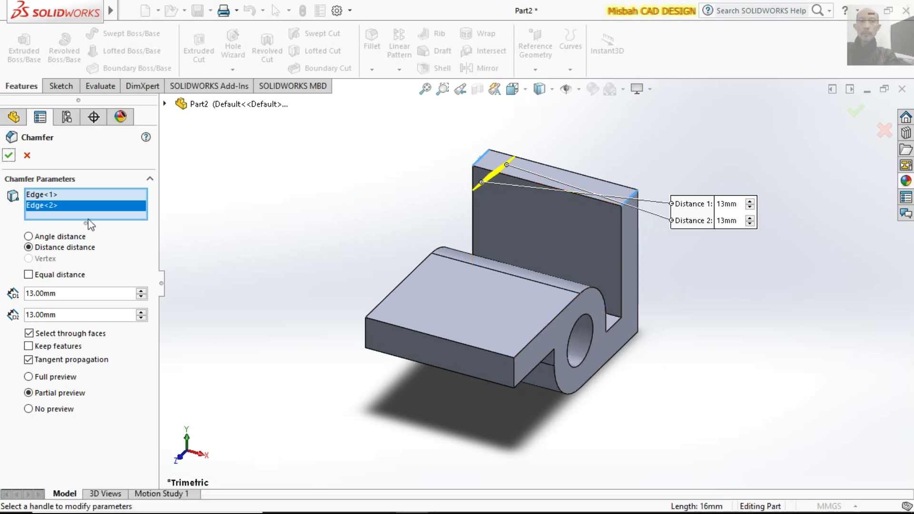
Confirm the 13 mm × 13 mm chamfers on the upright plate's two top corners
left_click(9, 155)
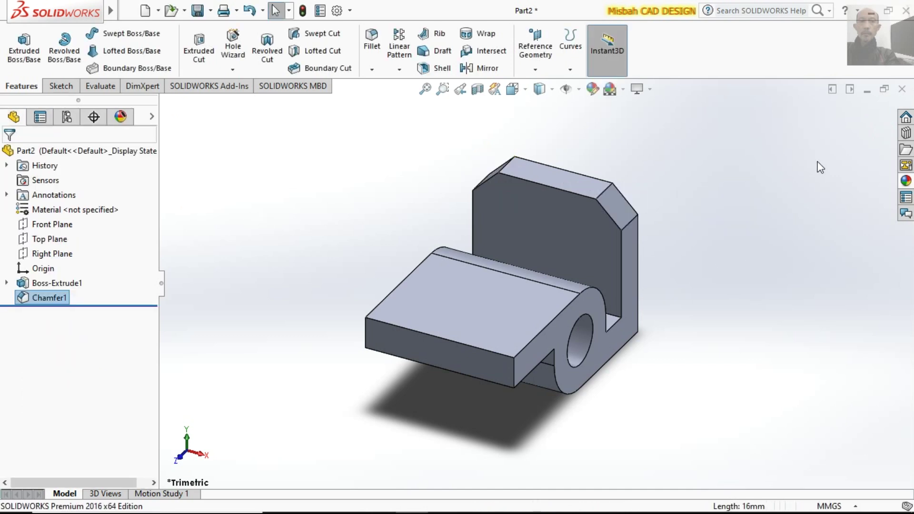
right_click(721, 187)
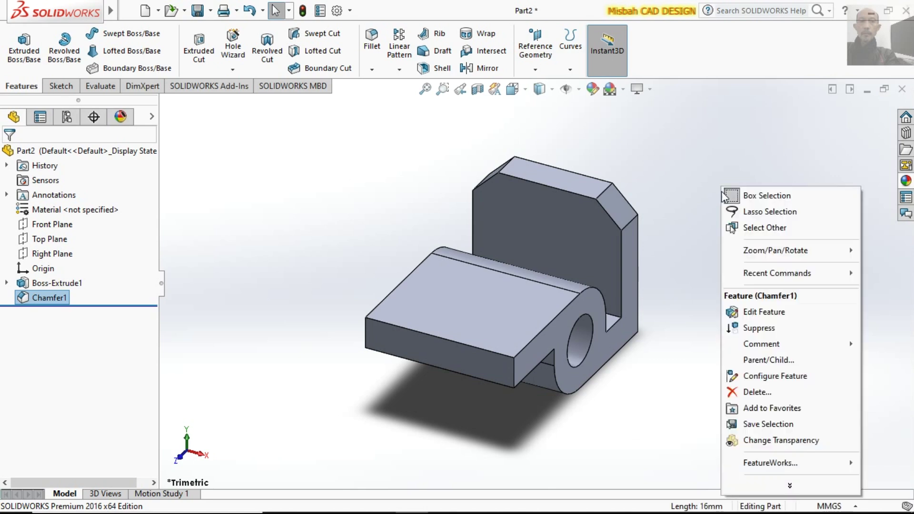
left_click(689, 281)
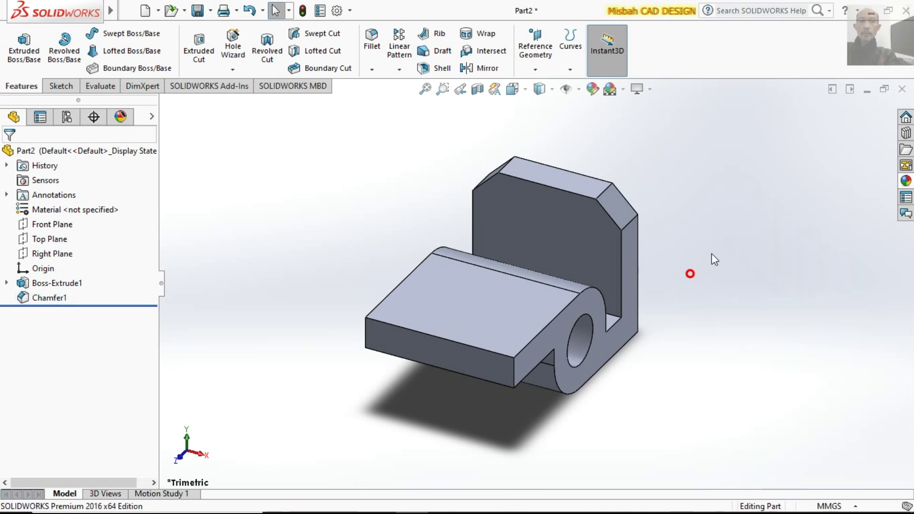
Orbit the chamfered bracket, then set it to the isometric view
right_click(721, 247)
left_click(758, 305)
mouse_move(730, 289)
left_mouse_down()
mouse_move(714, 301)
mouse_move(724, 290)
left_mouse_up()
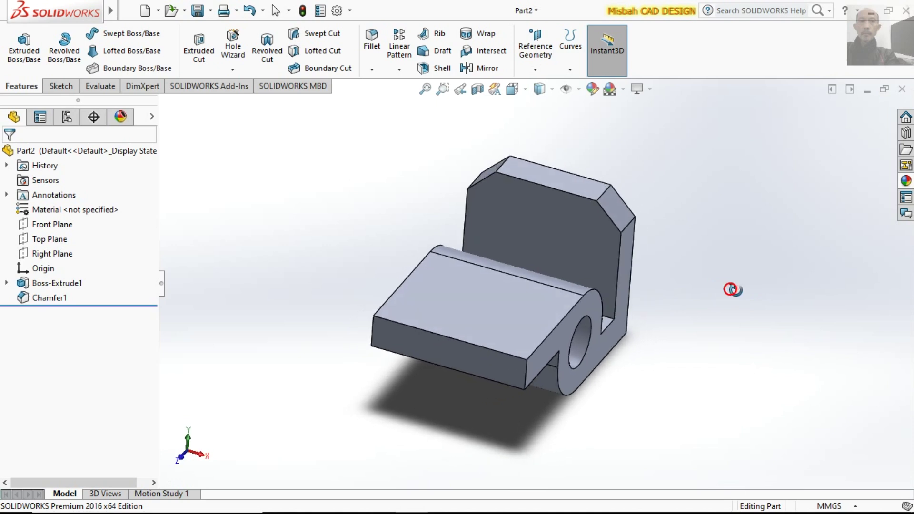
right_click(684, 226)
left_click(716, 231)
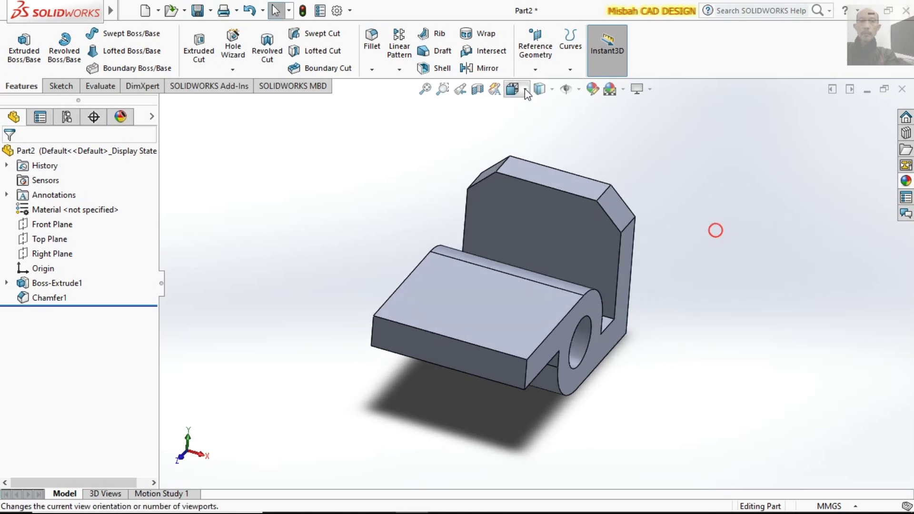
left_click(525, 88)
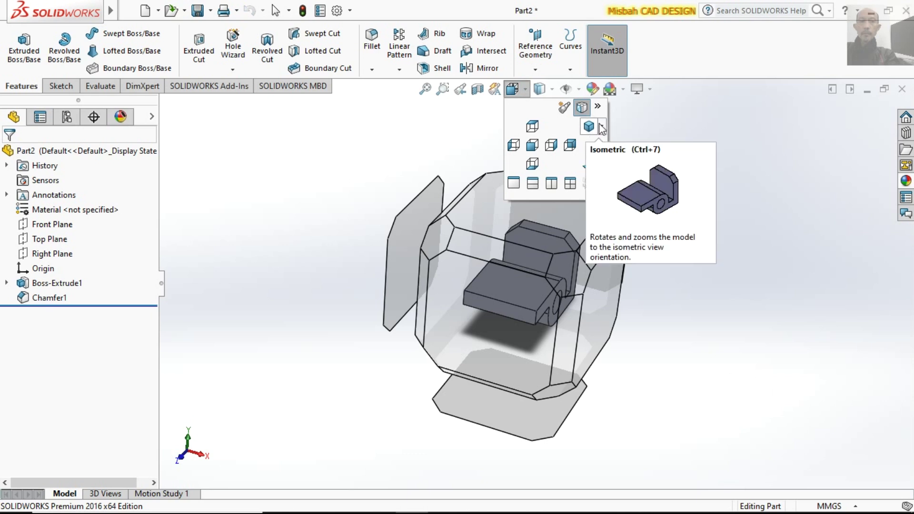
left_click(601, 128)
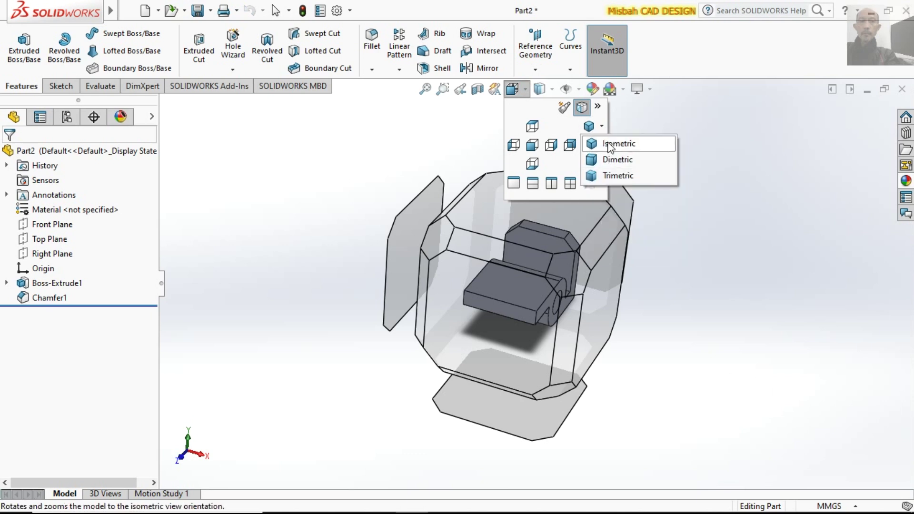
left_click(610, 145)
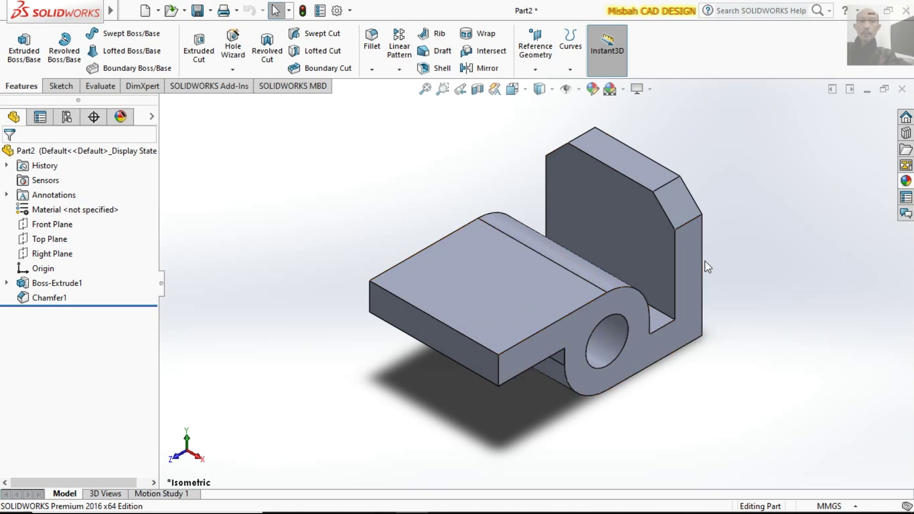
Start a new sketch on the base's top face and view it from the top
left_click(61, 86)
left_click(19, 41)
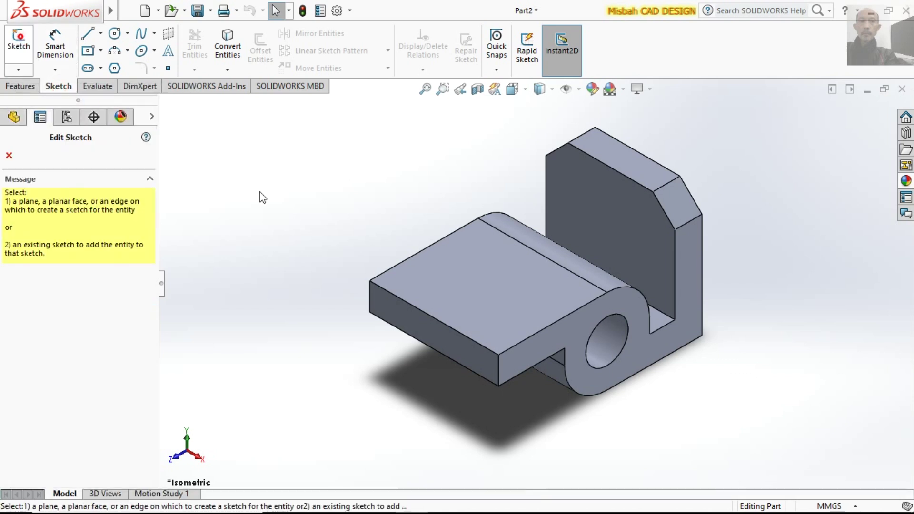
left_click(501, 287)
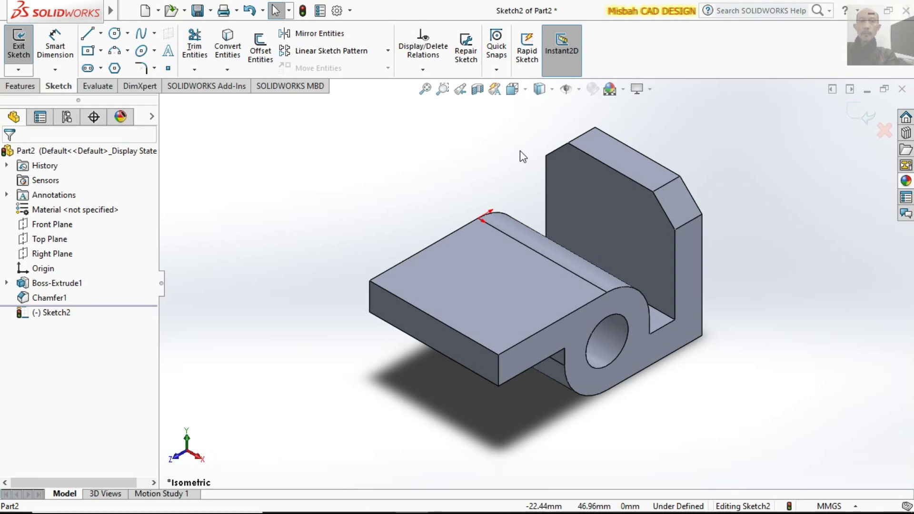
left_click(527, 90)
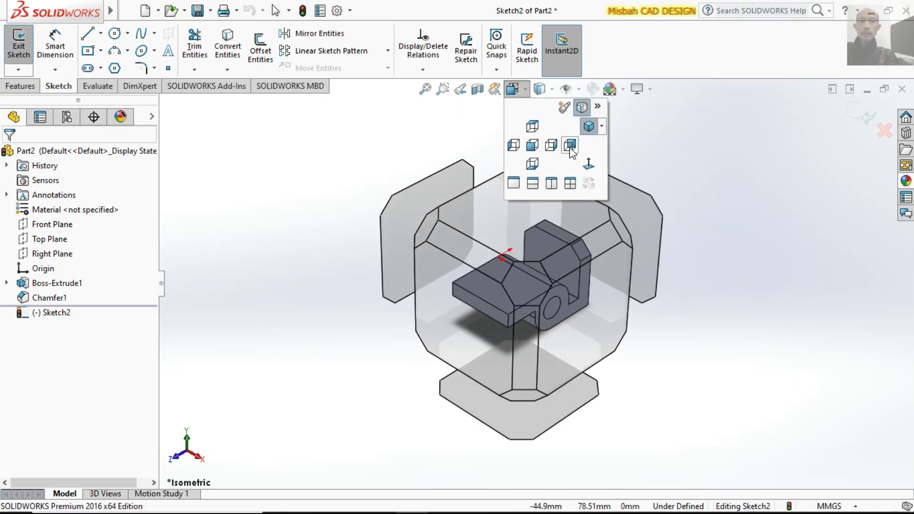
left_click(571, 147)
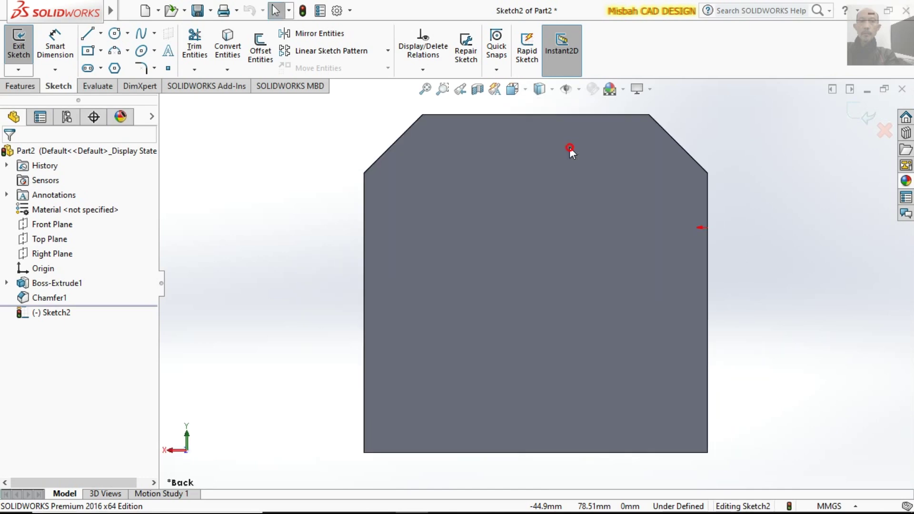
left_click(526, 91)
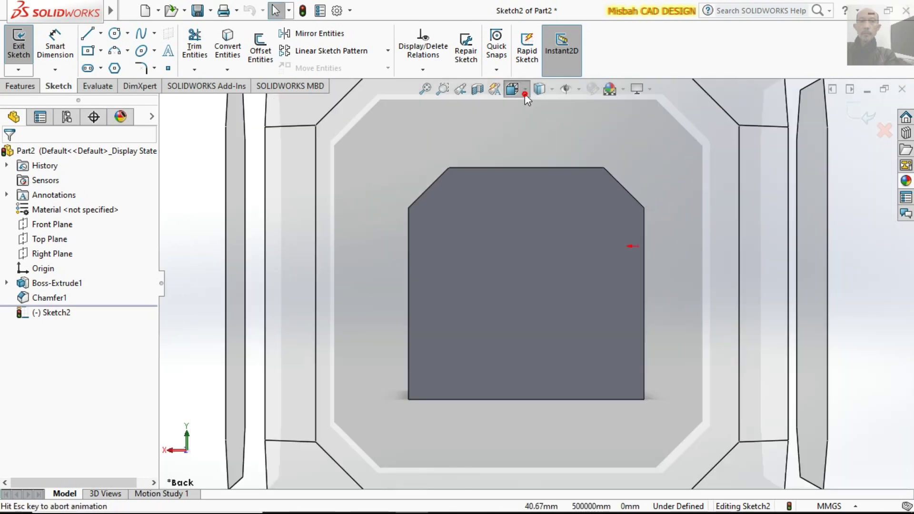
left_click(533, 127)
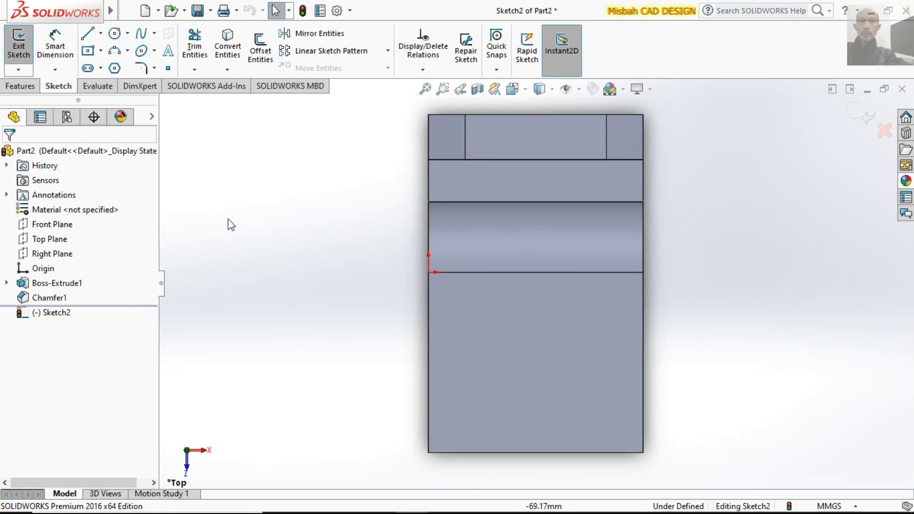
Check the MS rod bracket reference drawing, then return to the sketch
mouse_move(370, 512)
left_click(445, 500)
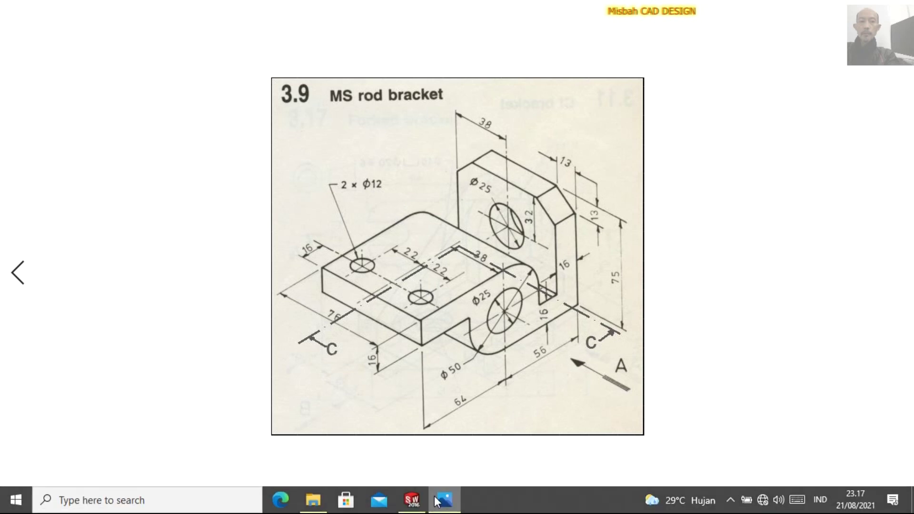
left_click(412, 500)
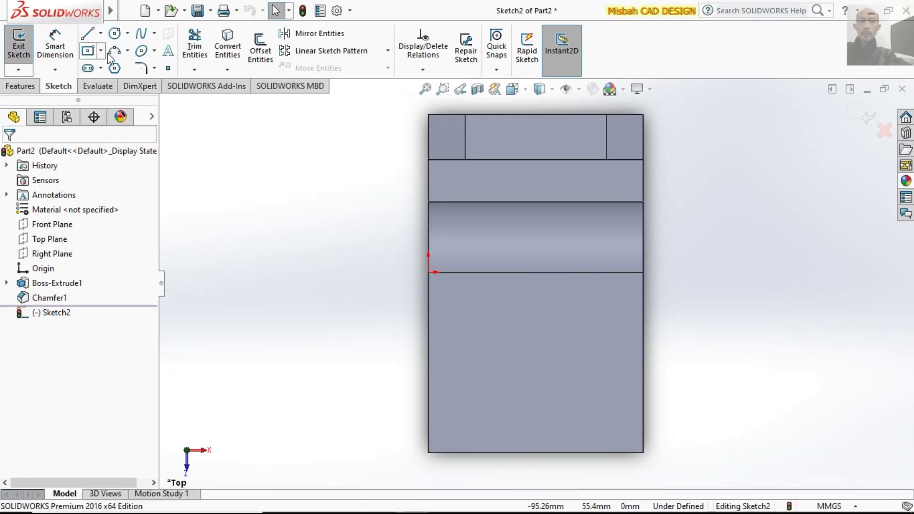
left_click(114, 33)
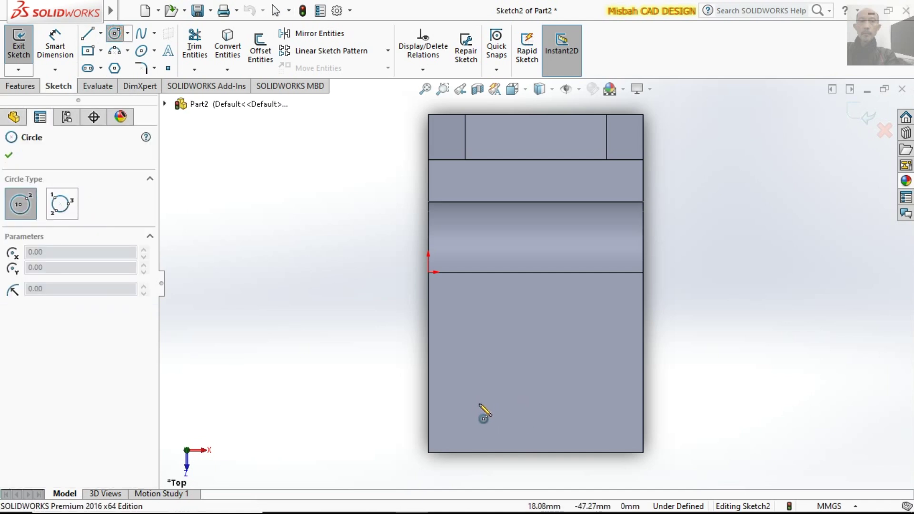
Draw two circles, left and right, on the base's top face
left_click(478, 401)
left_click(480, 381)
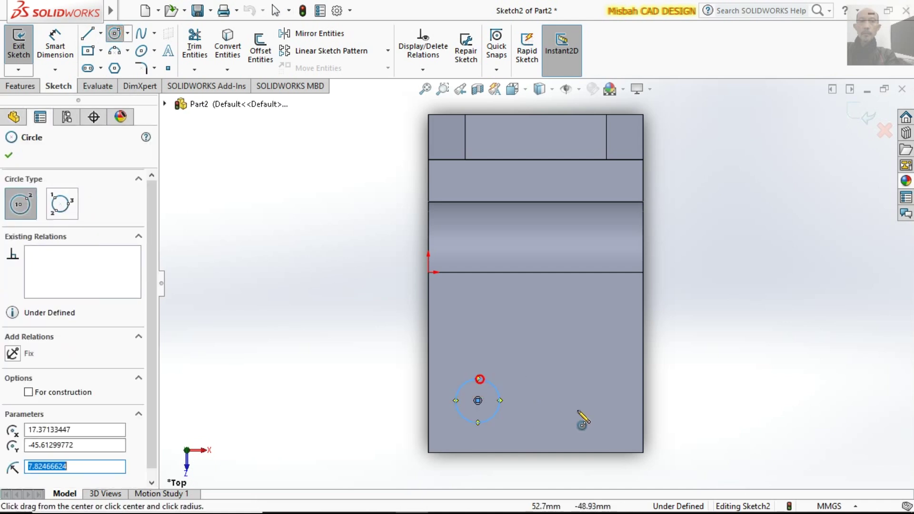
left_click(587, 400)
left_click(593, 374)
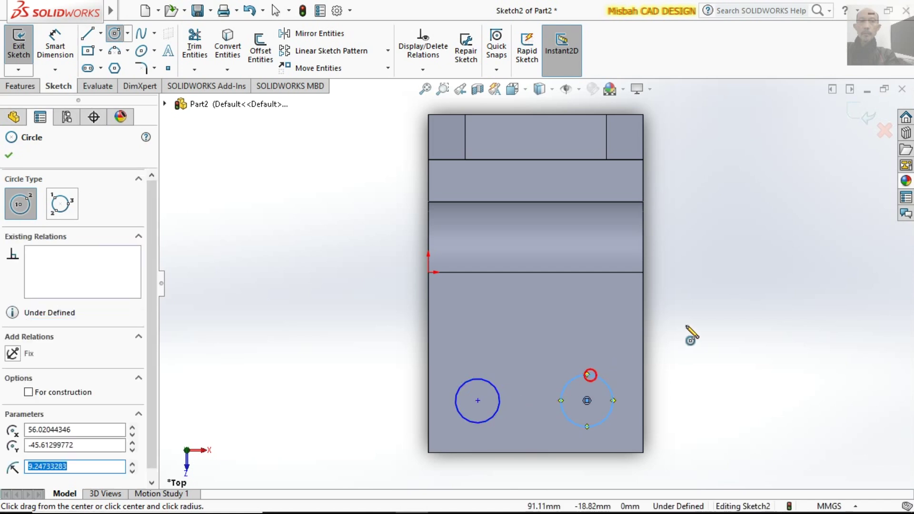
right_click(686, 325)
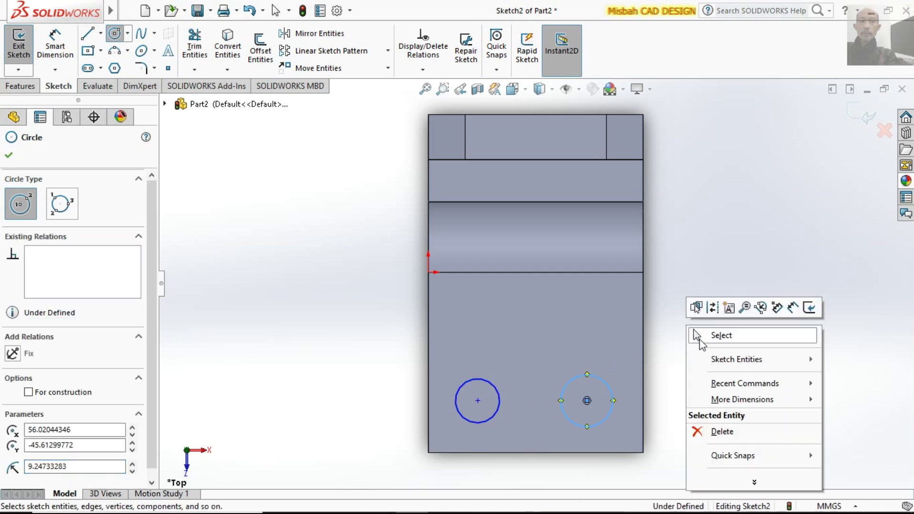
left_click(713, 336)
Dimension the left circle to a 12 mm diameter
left_click(55, 42)
left_click(487, 381)
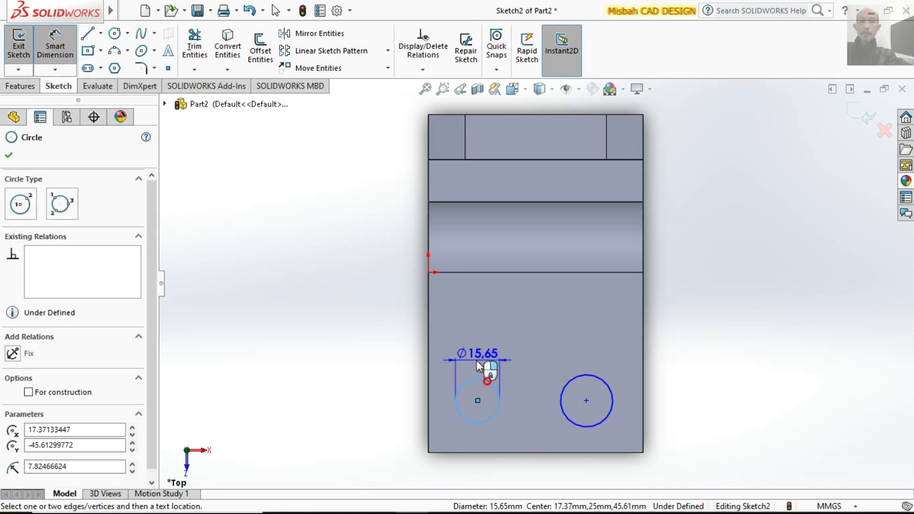
left_click(476, 359)
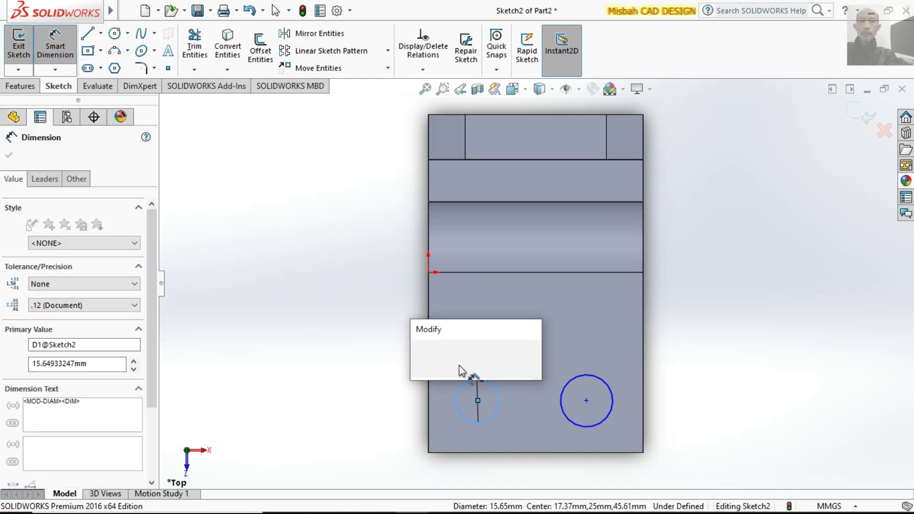
left_click(454, 390)
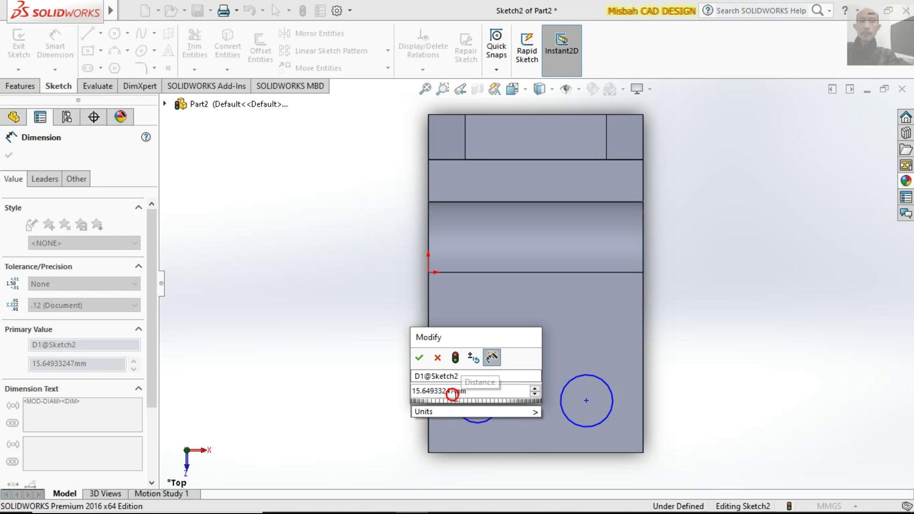
key("BackSpace")
key("BackSpace")
key("BackSpace")
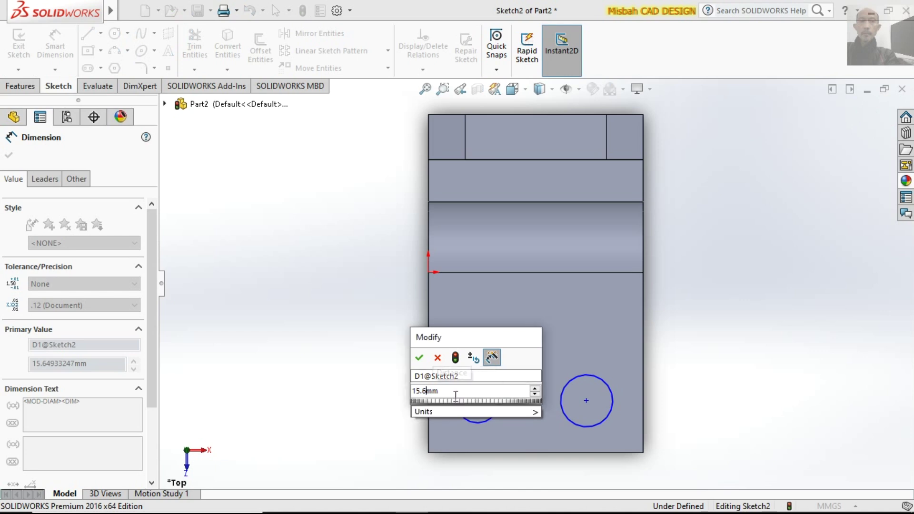
key("BackSpace")
key("BackSpace")
key("BackSpace")
type("2")
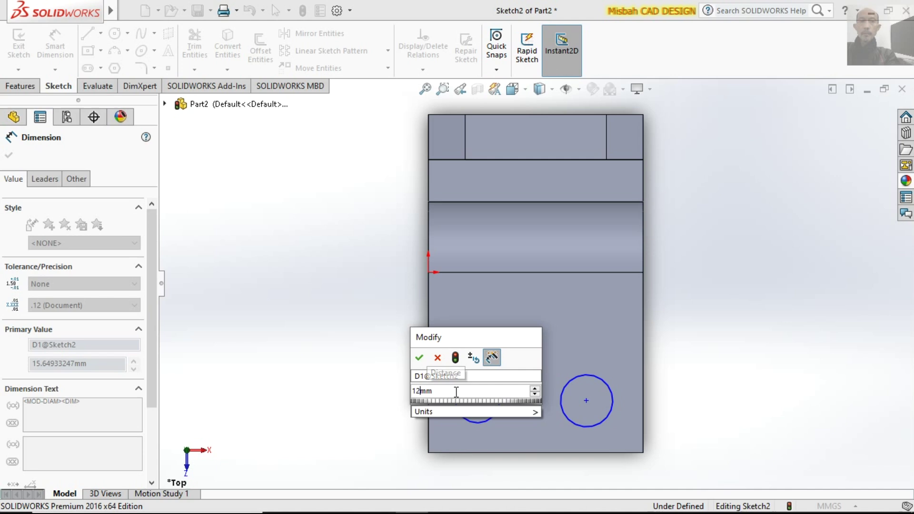
left_click(419, 358)
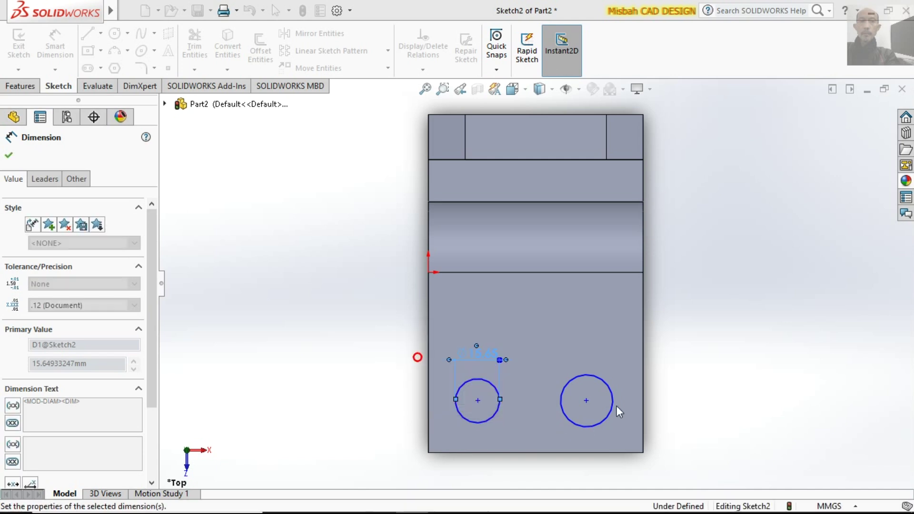
Dimension the right circle to a 12 mm diameter
left_click(601, 378)
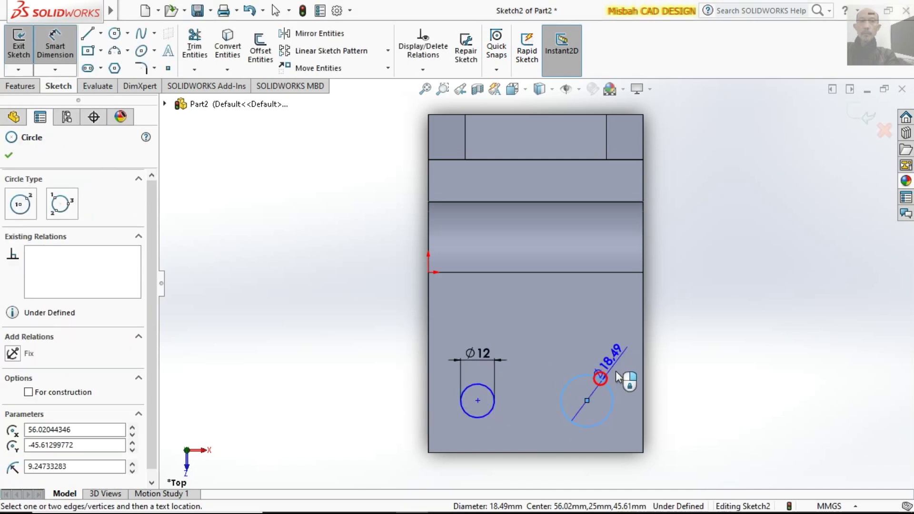
left_click(599, 355)
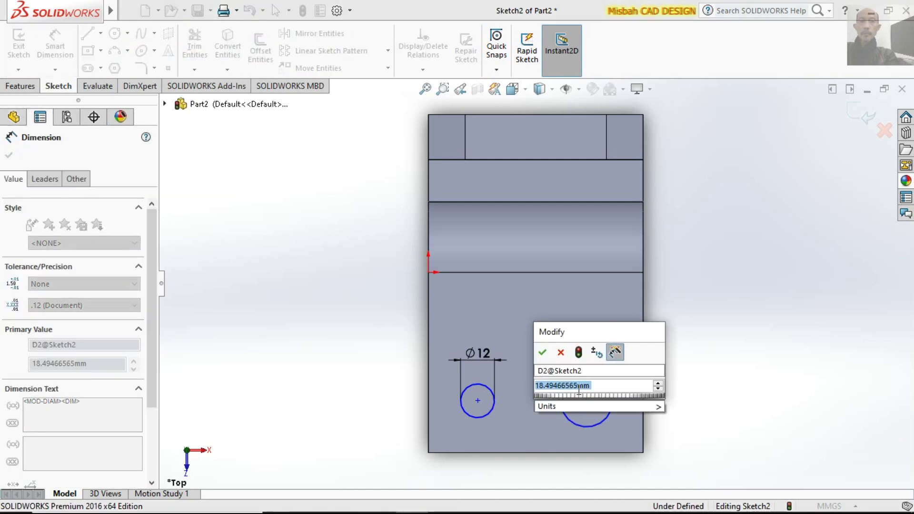
left_click(579, 389)
key("BackSpace")
key("BackSpace")
key("BackSpace")
key("BackSpace")
key("BackSpace")
key("BackSpace")
key("BackSpace")
key("BackSpace")
type("2")
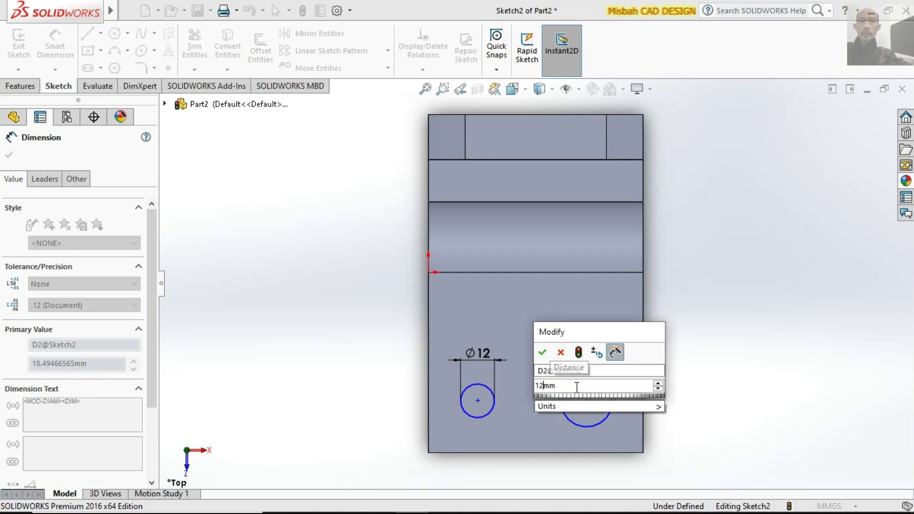
key("Return")
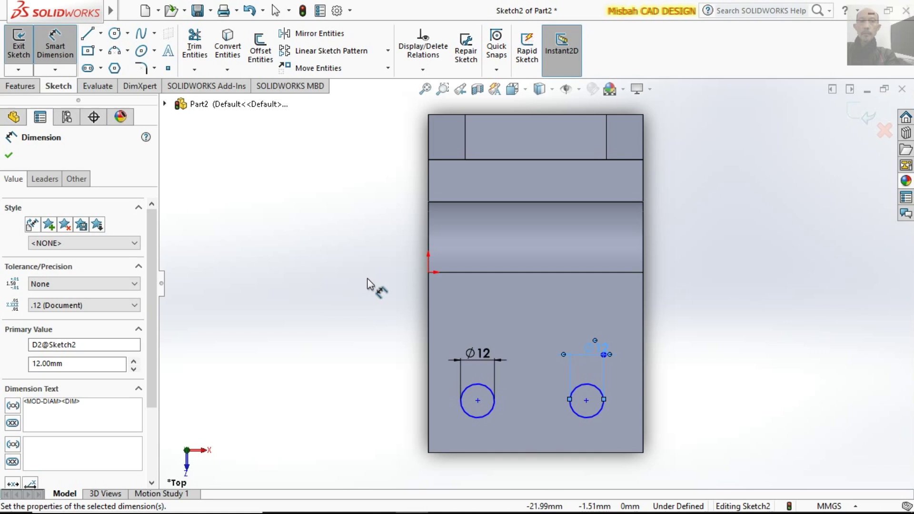
left_click(587, 400)
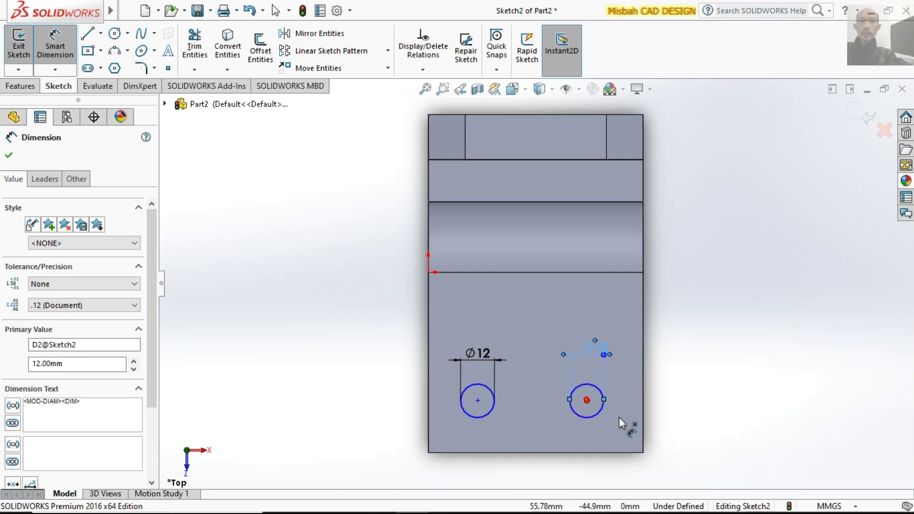
Dimension the right hole centre 22 mm from the bottom-edge midpoint
left_click(536, 453)
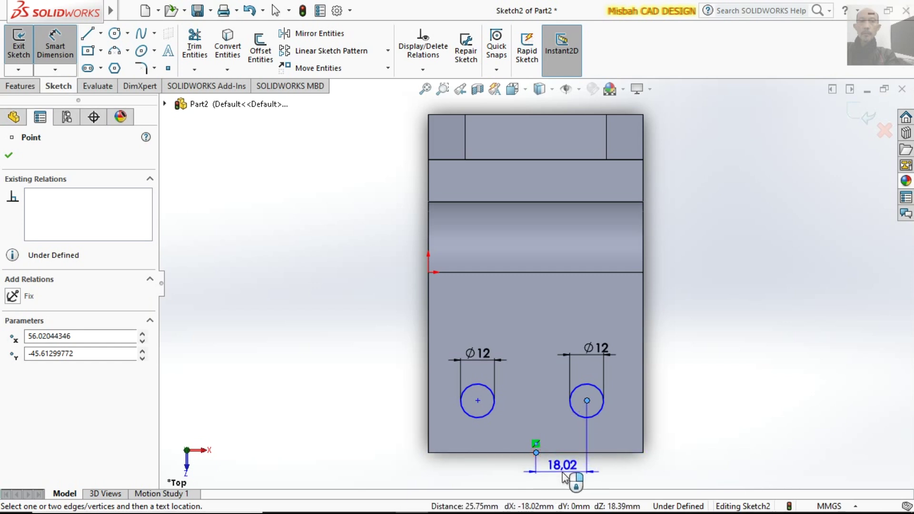
left_click(563, 473)
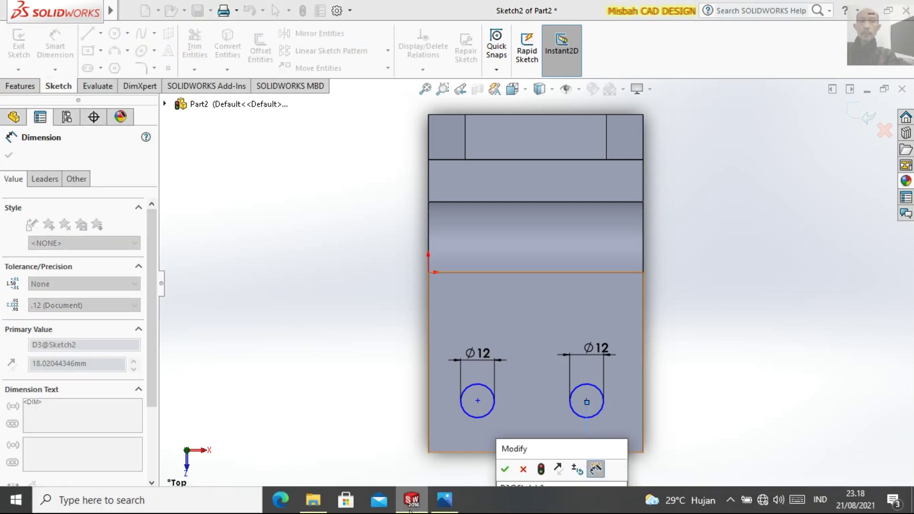
left_click(443, 500)
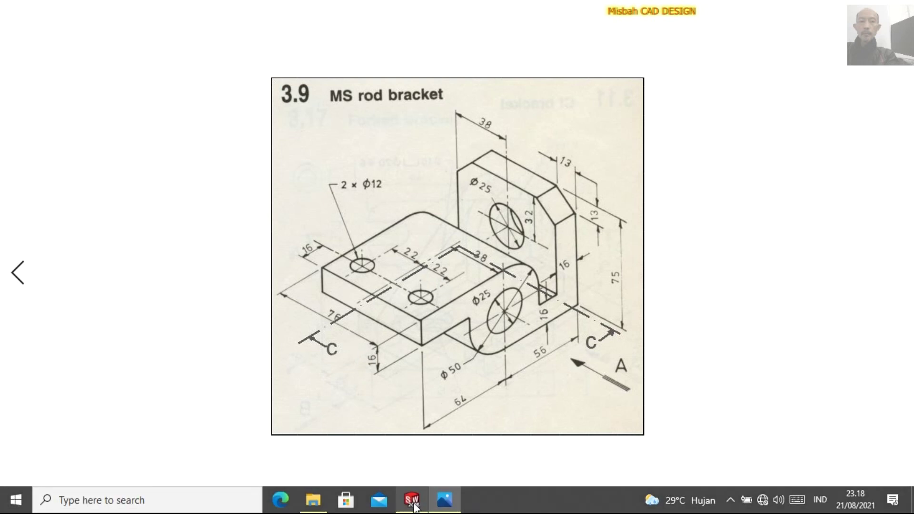
left_click(412, 500)
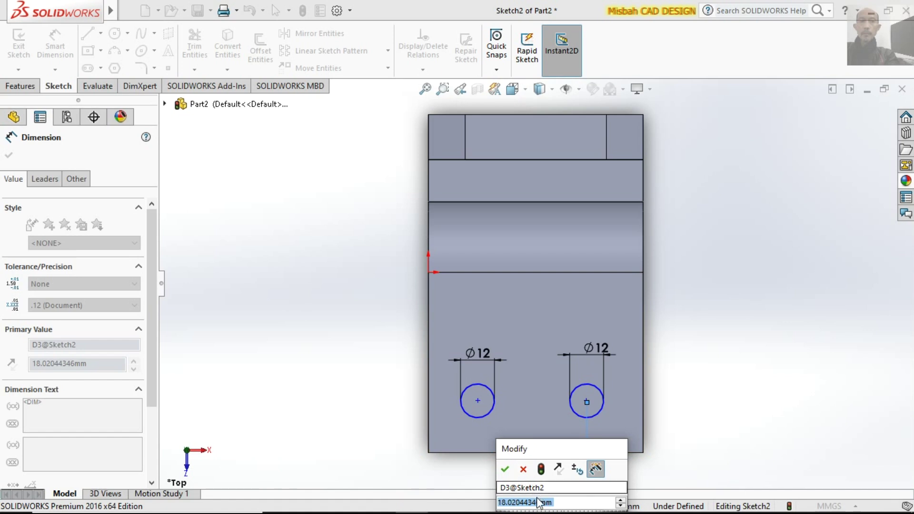
left_click(541, 503)
key("BackSpace")
key("BackSpace")
key("BackSpace")
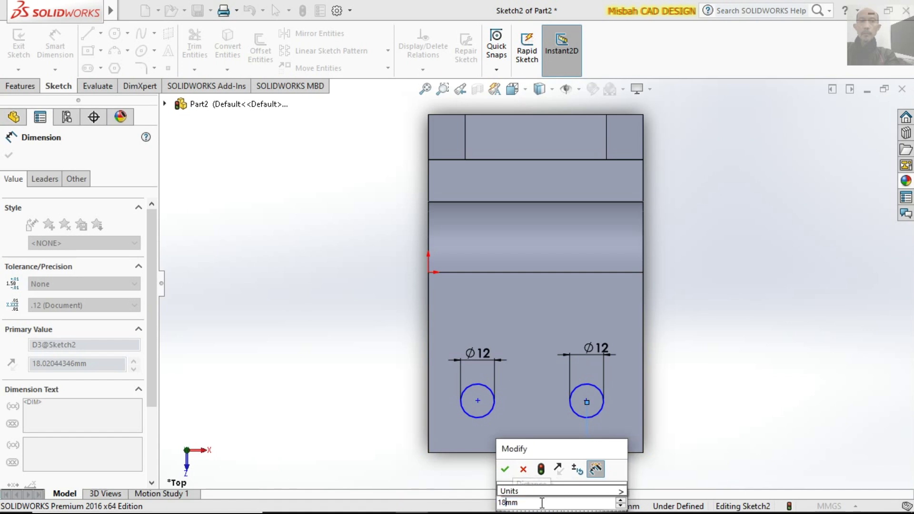
key("BackSpace")
key("BackSpace")
key("BackSpace")
type("22")
left_click(506, 472)
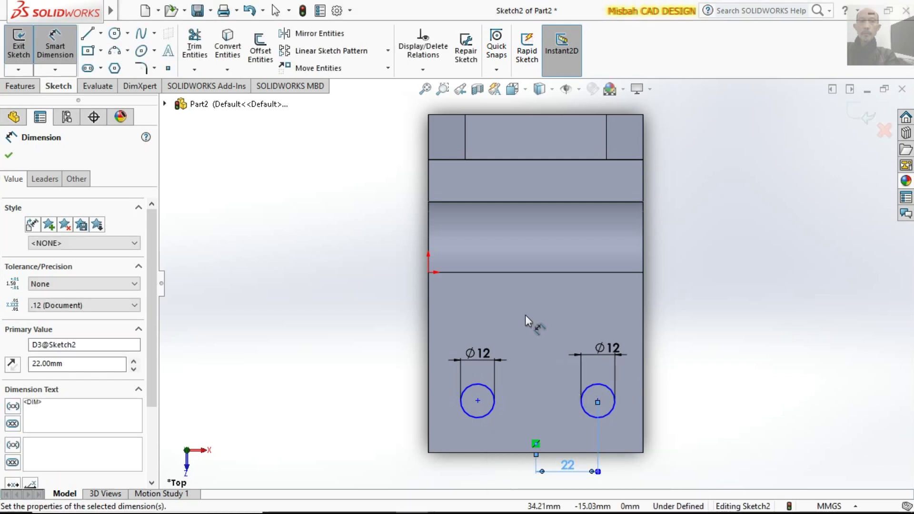
Dimension the left hole centre 22 mm from the bottom-edge midpoint
scroll(687, 281, "down", 1)
scroll(707, 310, "up", 1)
scroll(708, 311, "up", 1)
scroll(707, 312, "up", 1)
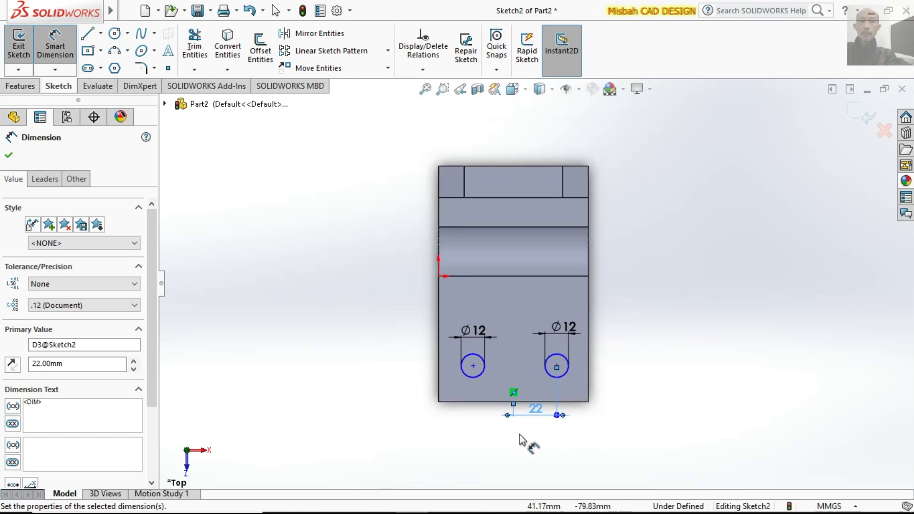
scroll(520, 432, "down", 1)
left_click(465, 347)
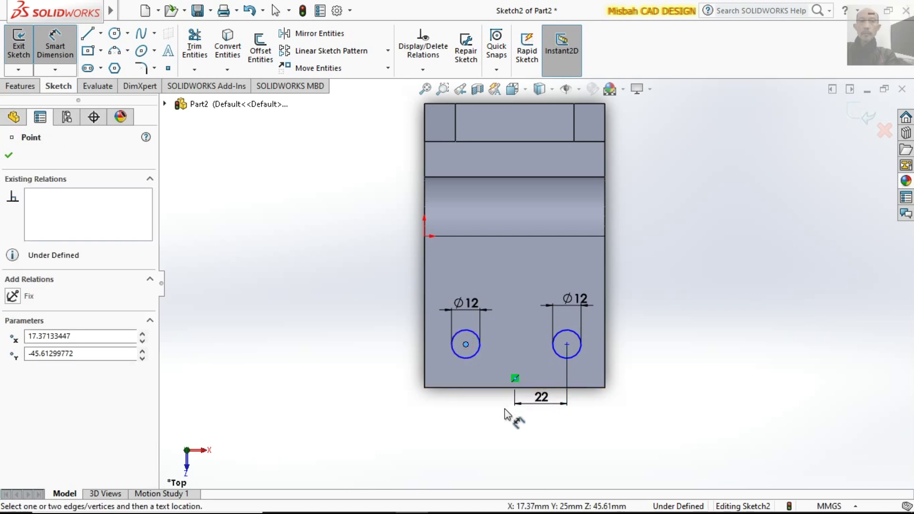
left_click(515, 387)
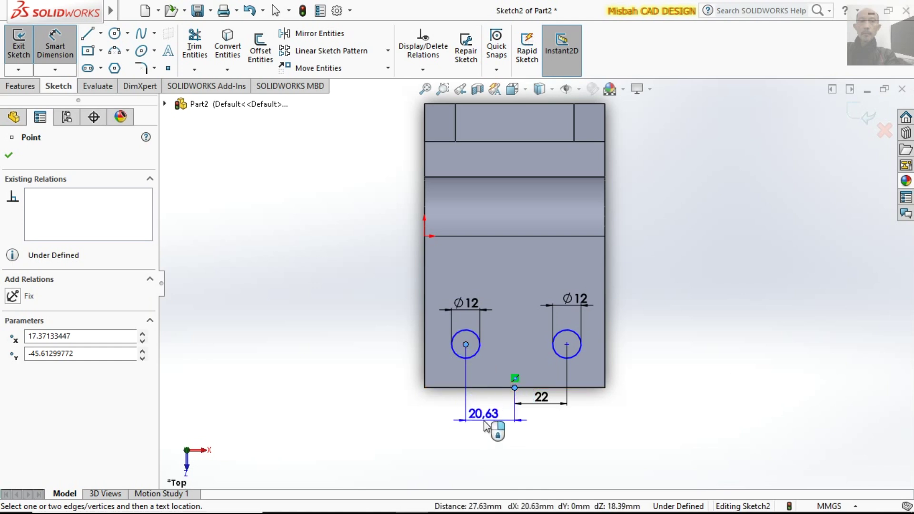
left_click(485, 425)
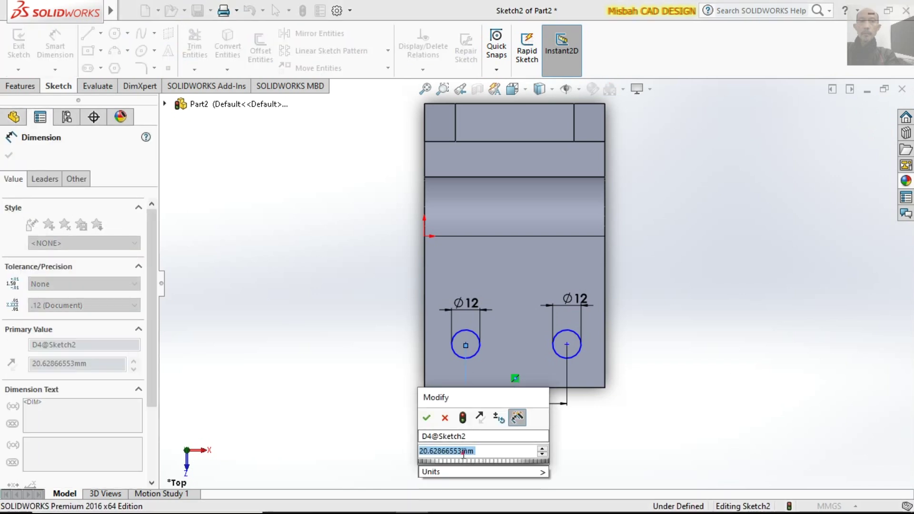
left_click(461, 453)
key("BackSpace")
key("BackSpace")
key("BackSpace")
key("BackSpace")
key("BackSpace")
key("BackSpace")
key("BackSpace")
key("BackSpace")
key("BackSpace")
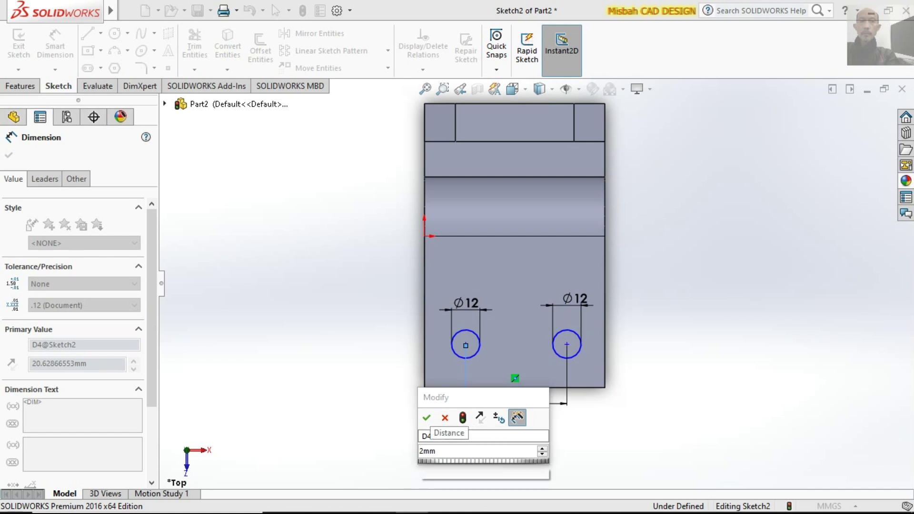
type("2")
left_click(427, 418)
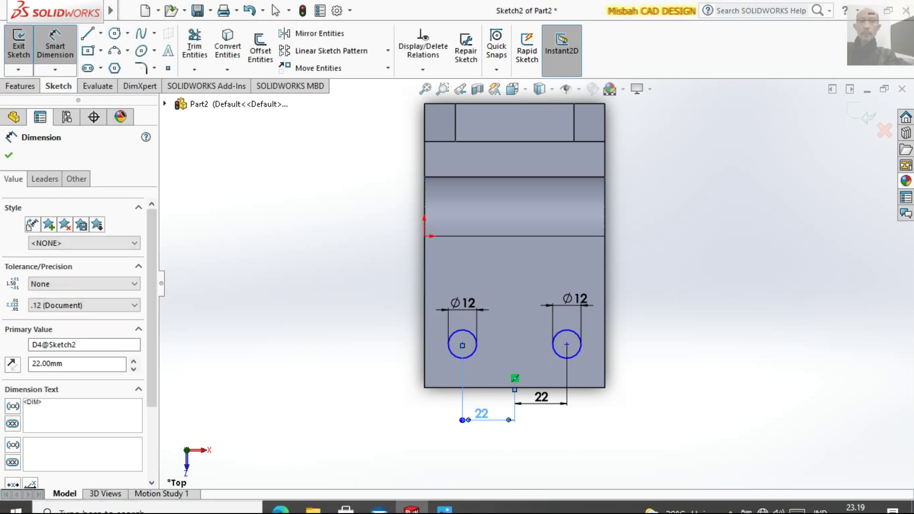
Set the left hole centre 16 mm above the bottom edge
left_click(445, 503)
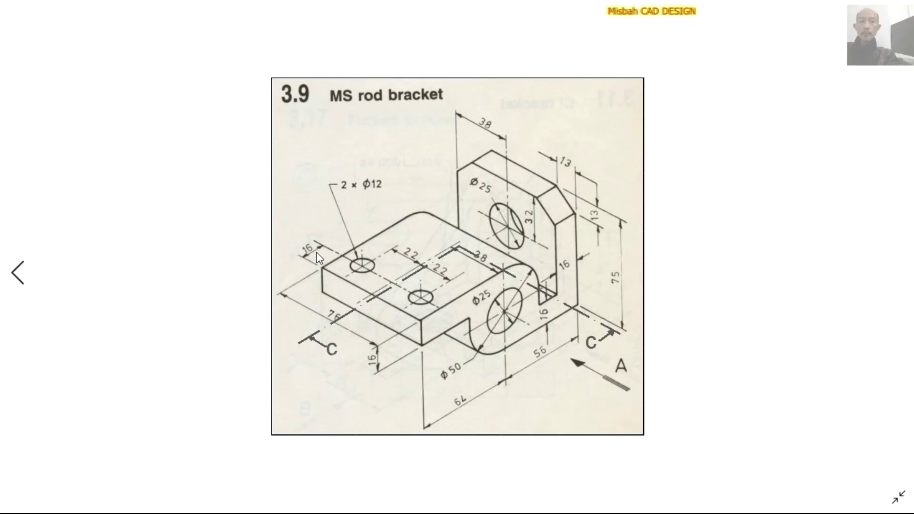
left_click(413, 505)
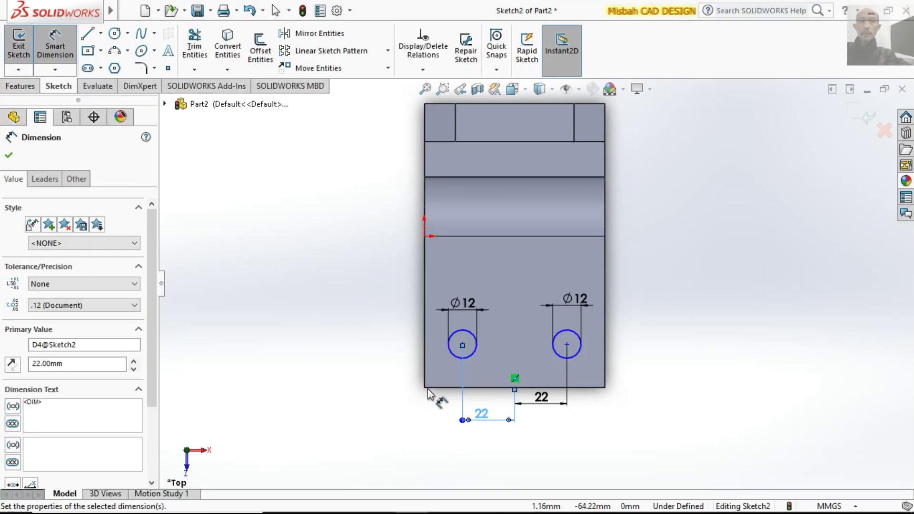
left_click(462, 345)
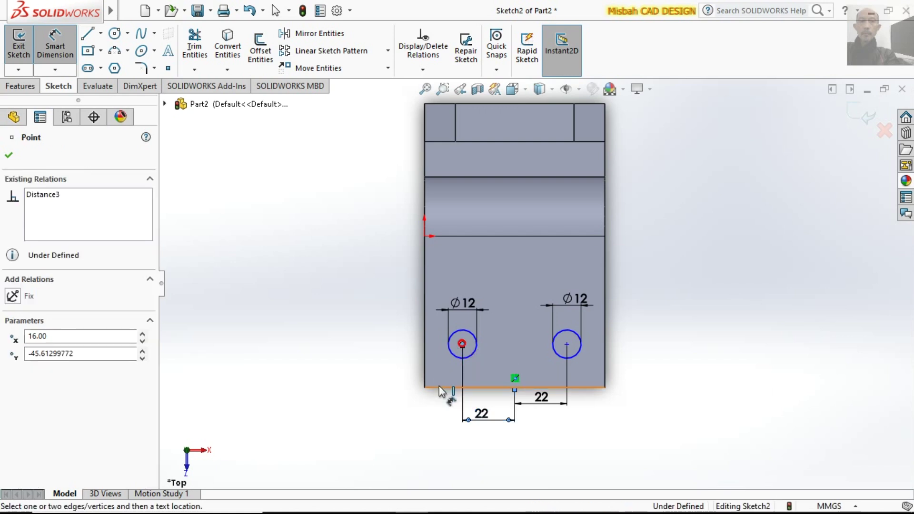
left_click(440, 388)
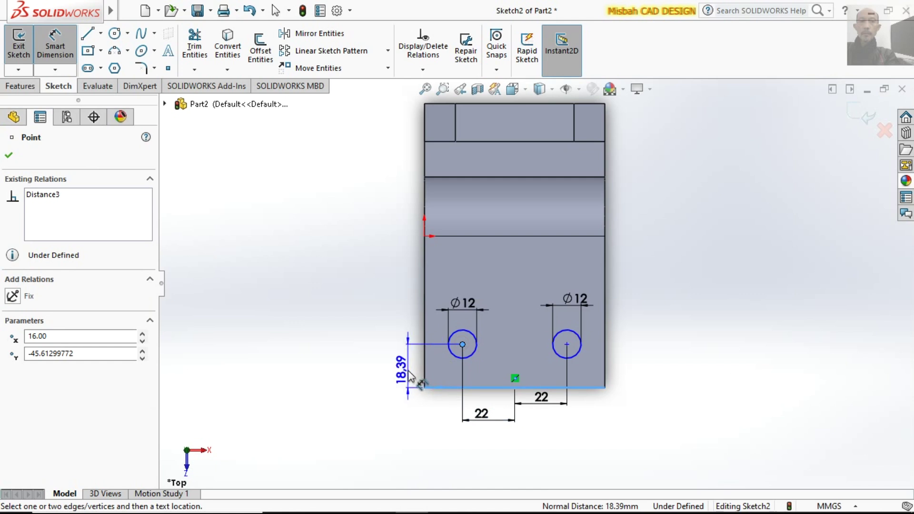
left_click(409, 377)
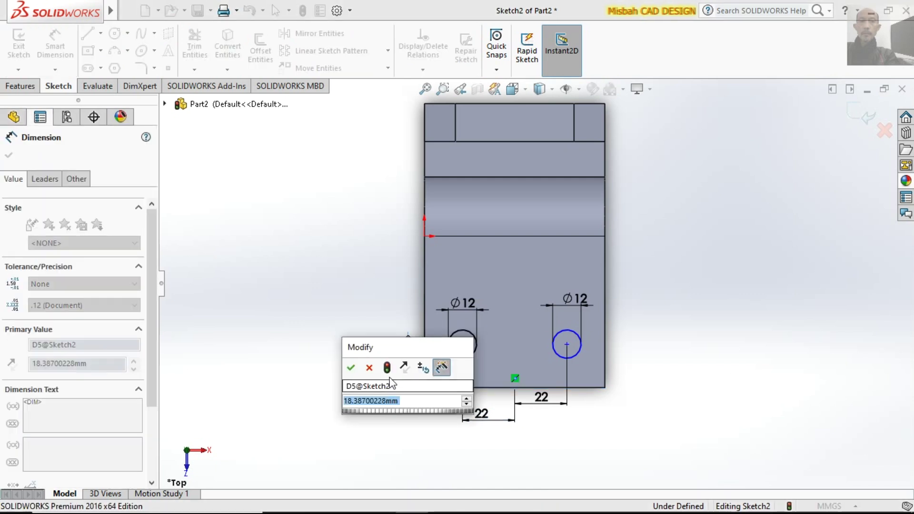
right_click(384, 402)
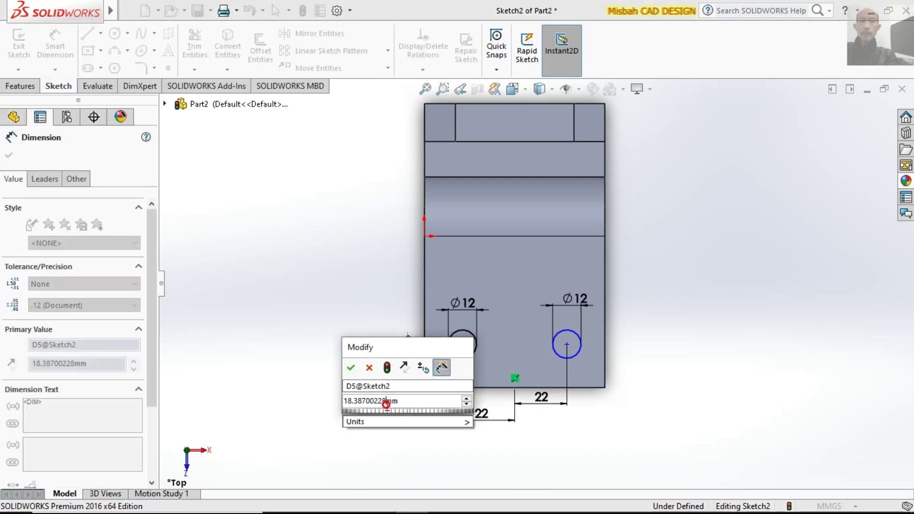
key("BackSpace")
key("BackSpace")
key("BackSpace")
key("BackSpace")
key("BackSpace")
key("BackSpace")
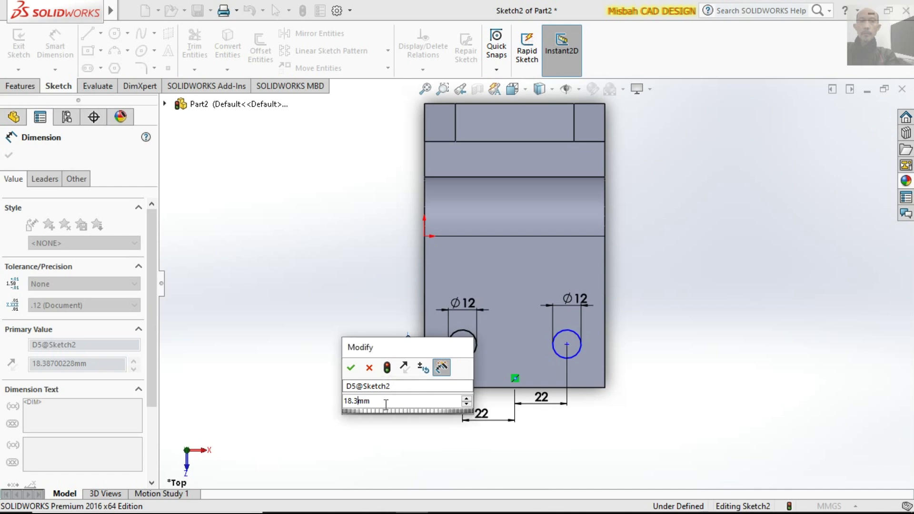
key("BackSpace")
type("6")
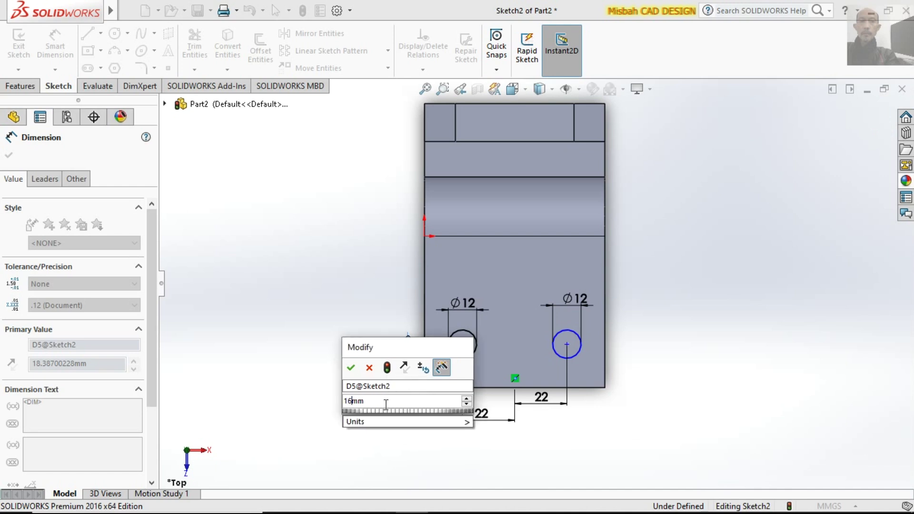
left_click(351, 368)
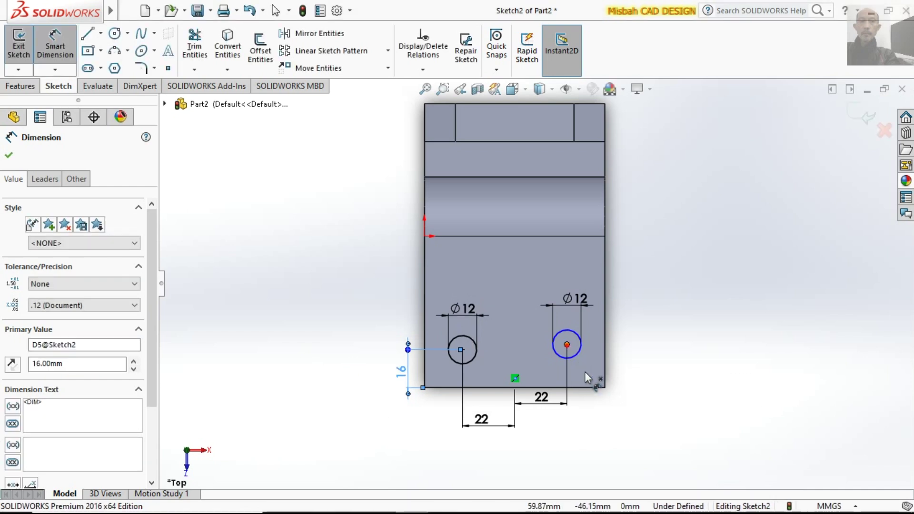
Set the right hole centre 16 mm above the bottom edge, fully defining the sketch
left_click(566, 344)
left_click(619, 381)
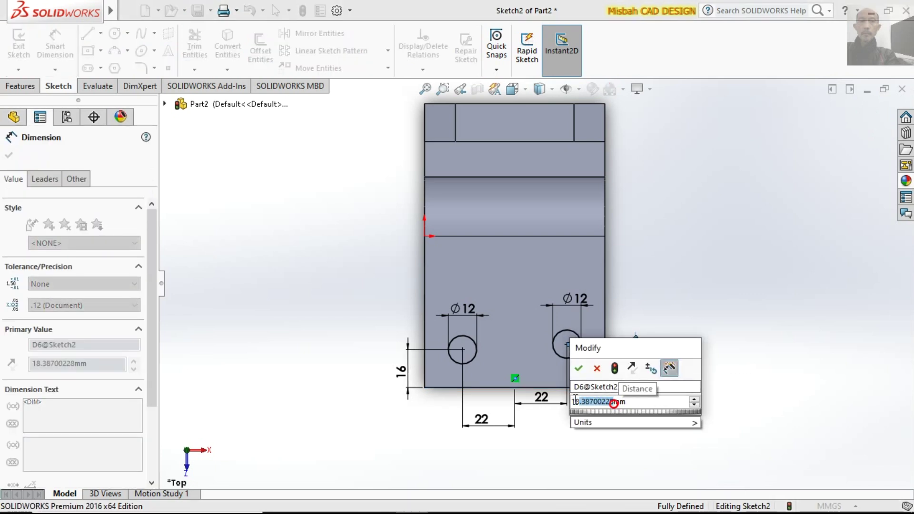
type("16")
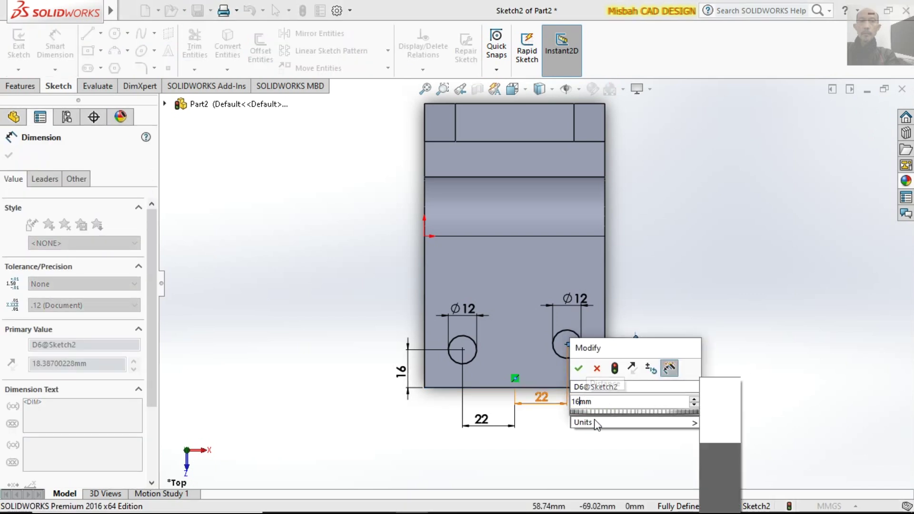
left_click(580, 369)
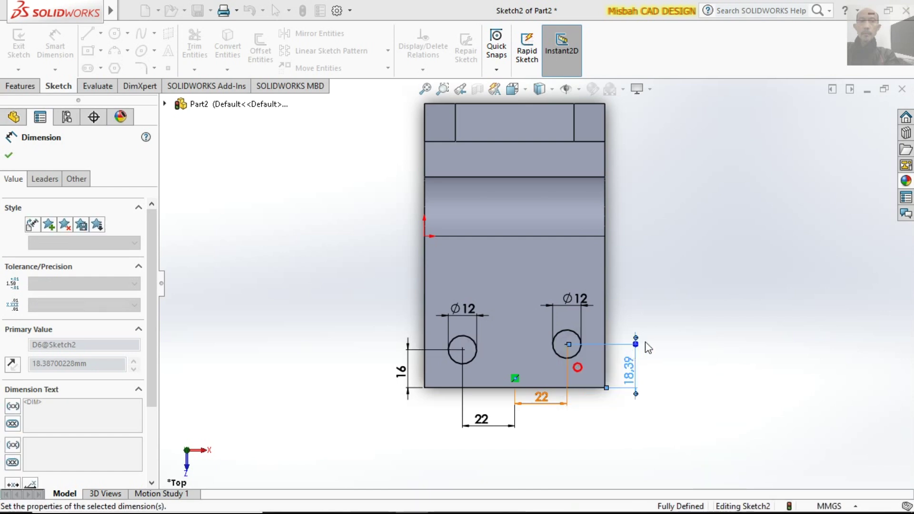
right_click(671, 207)
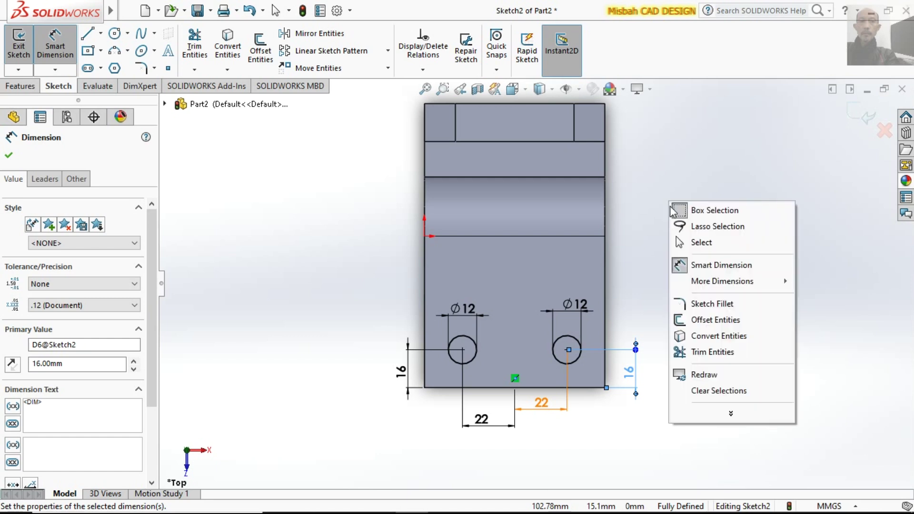
left_click(699, 243)
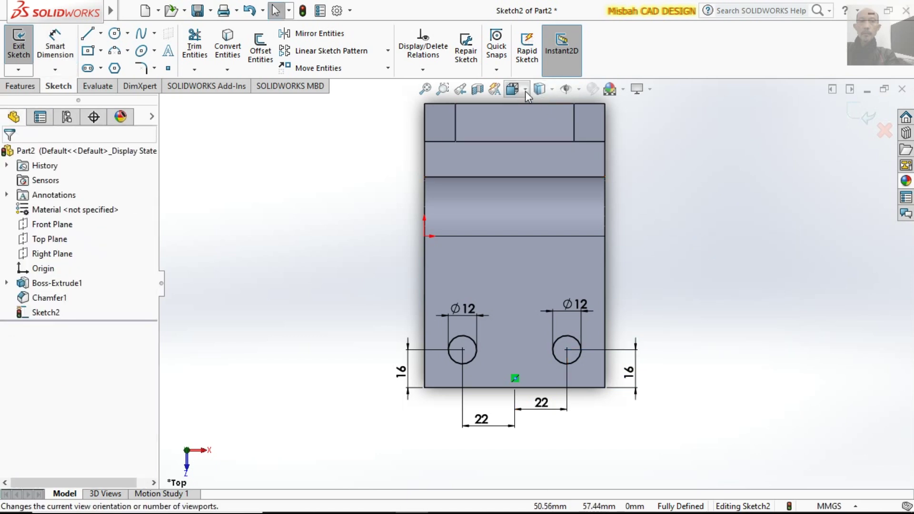
Cut-extrude the two Ø12 holes blind 46 mm down through the base
left_click(525, 90)
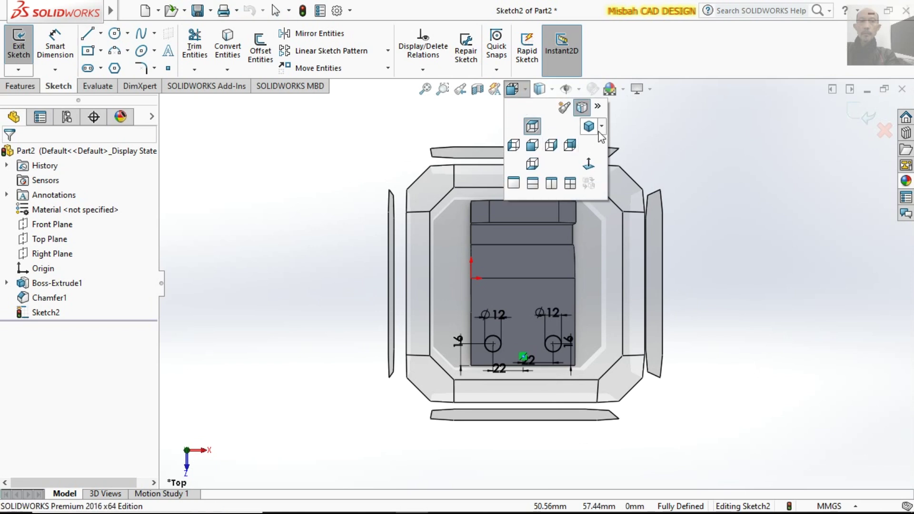
left_click(601, 127)
left_click(611, 145)
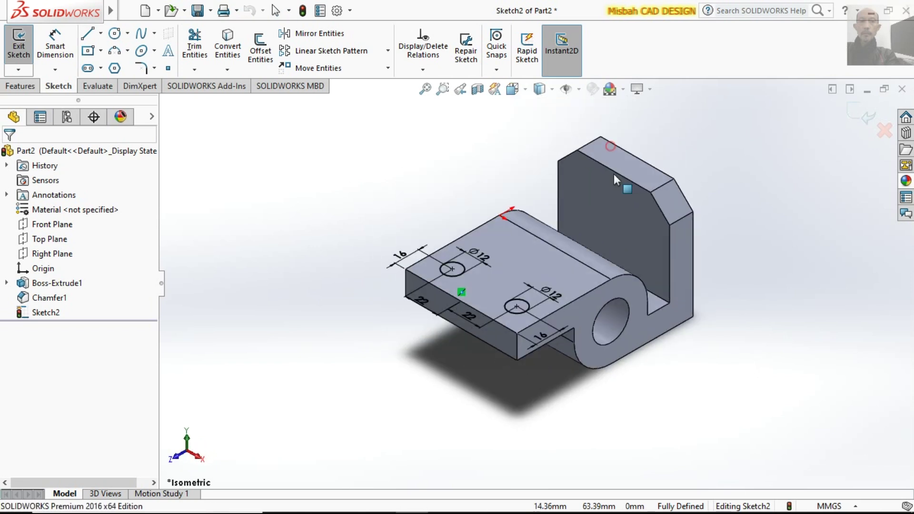
left_click(26, 87)
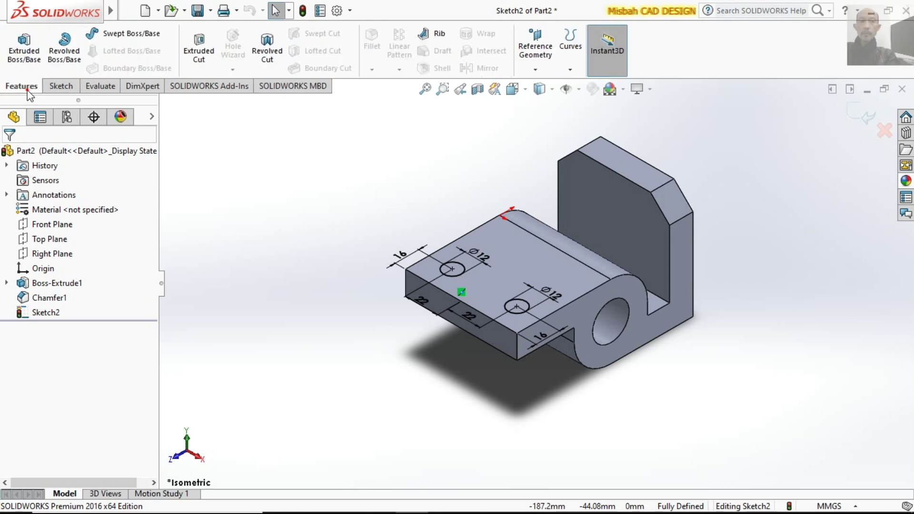
left_click(206, 49)
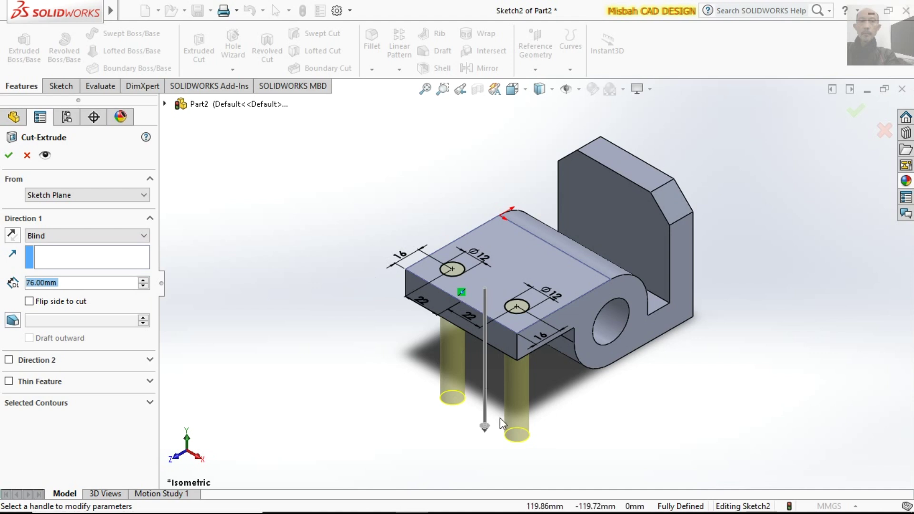
left_click_drag(487, 429, 480, 373)
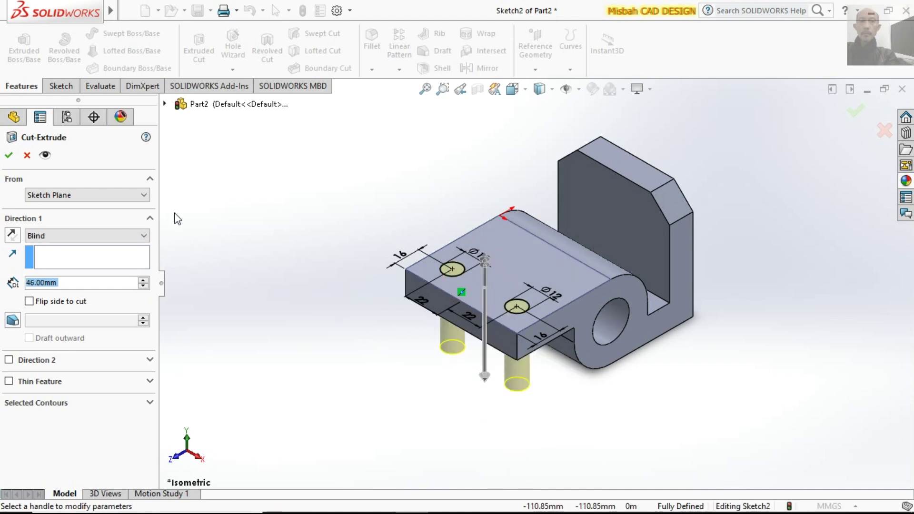
left_click(10, 158)
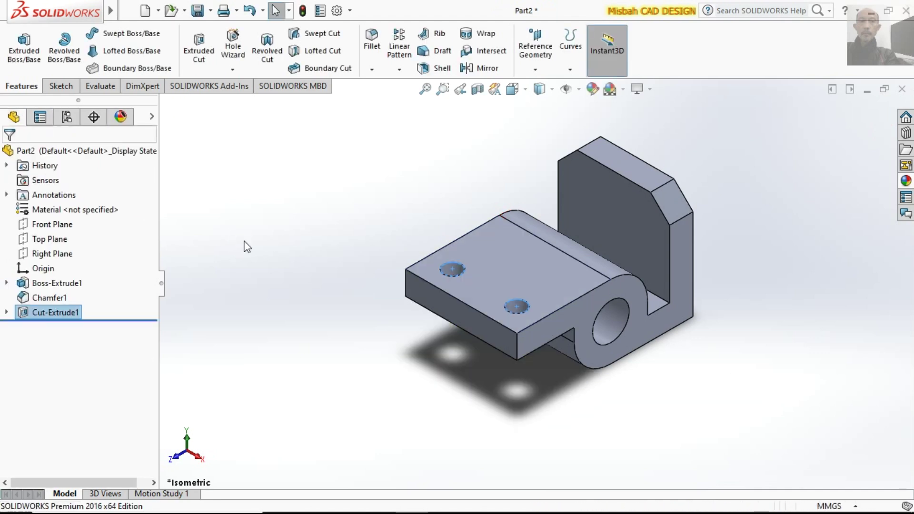
left_click(755, 366)
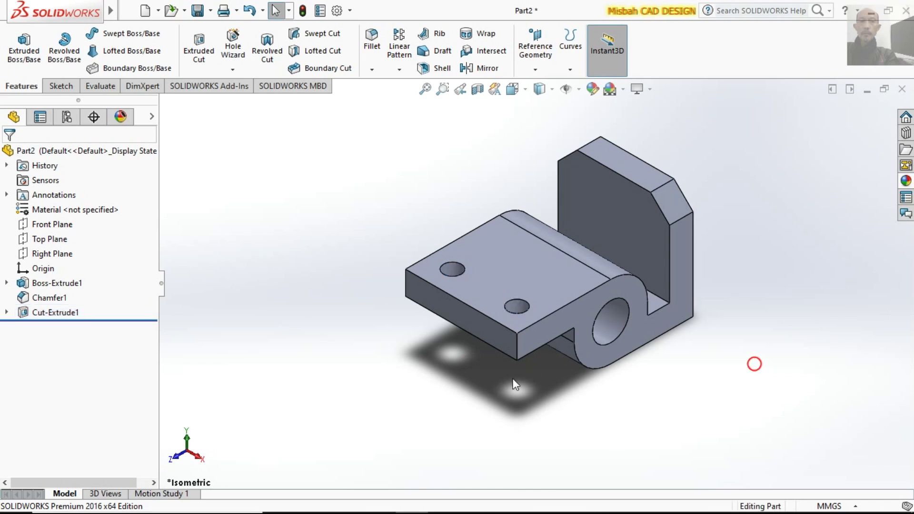
mouse_move(444, 508)
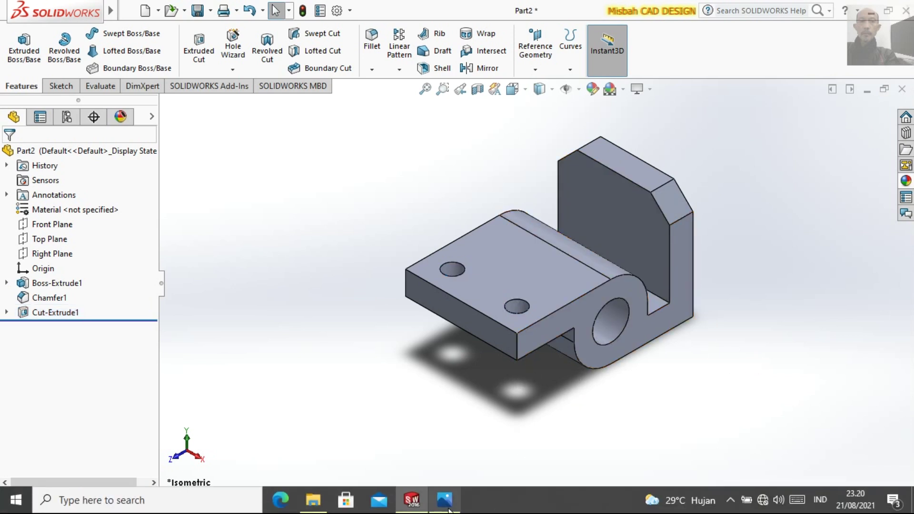
Compare the part with the reference drawing in front, right and left views
left_click(445, 500)
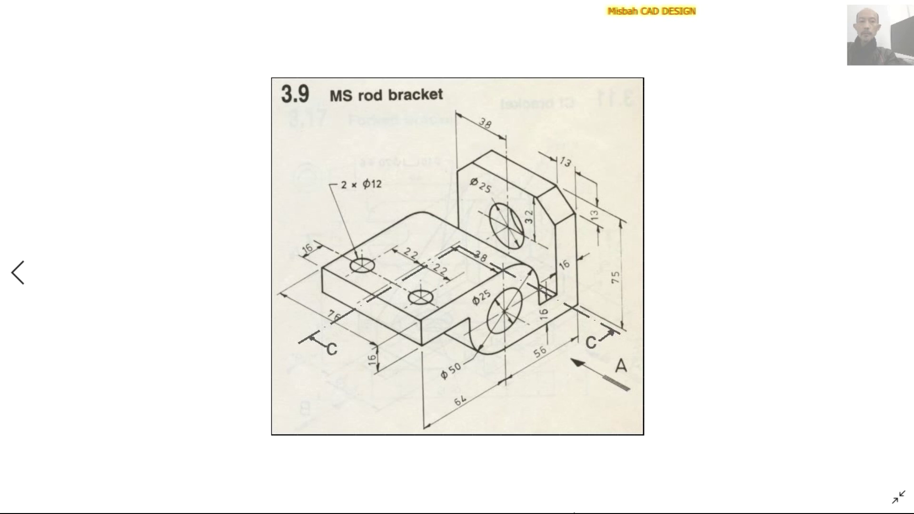
left_click(412, 500)
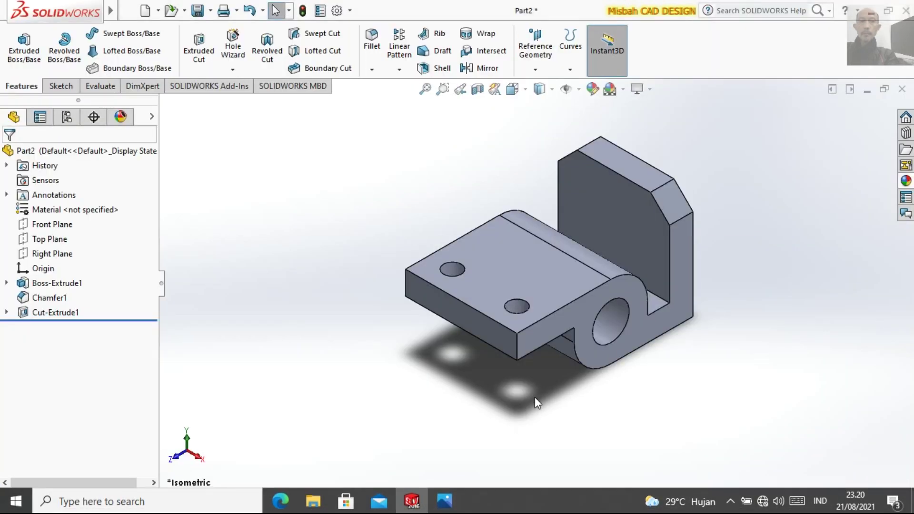
left_click(552, 89)
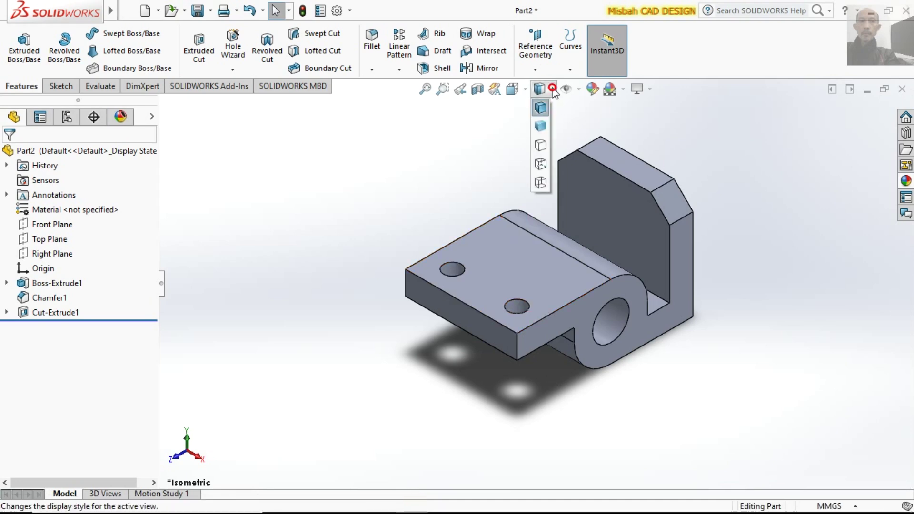
left_click(525, 90)
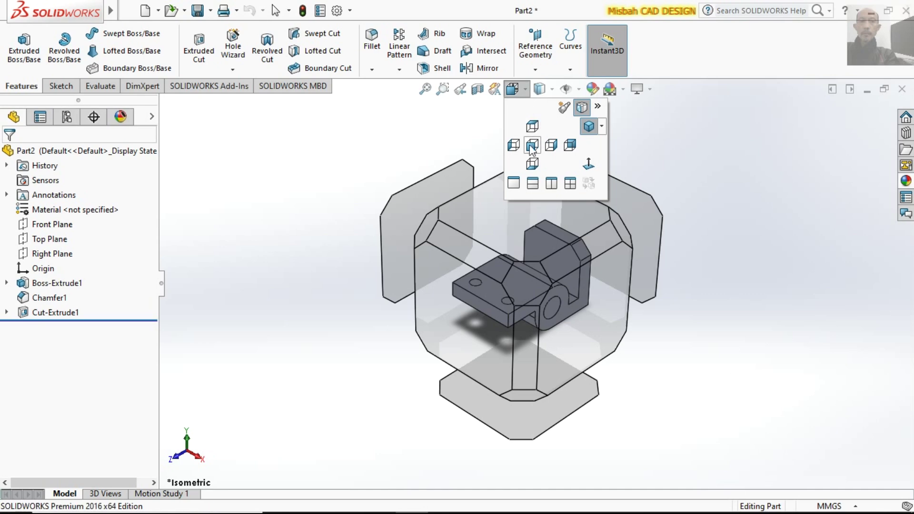
left_click(533, 146)
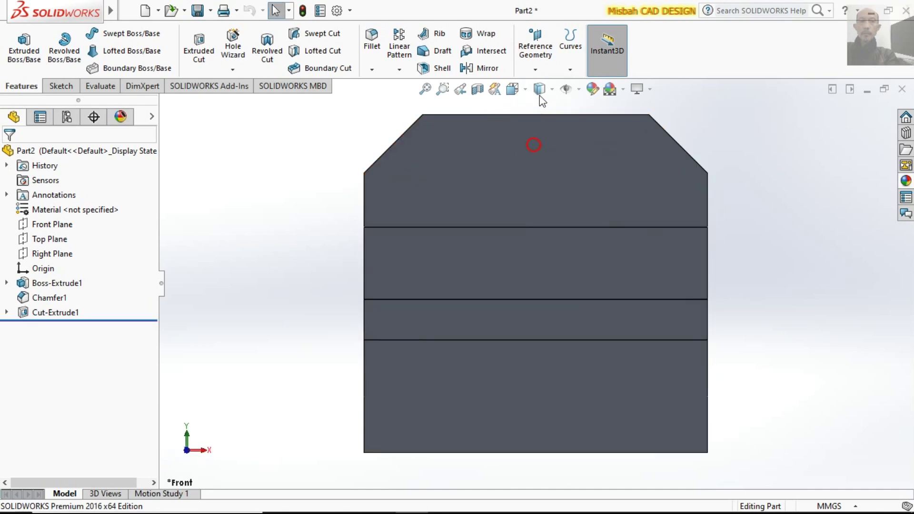
left_click(524, 90)
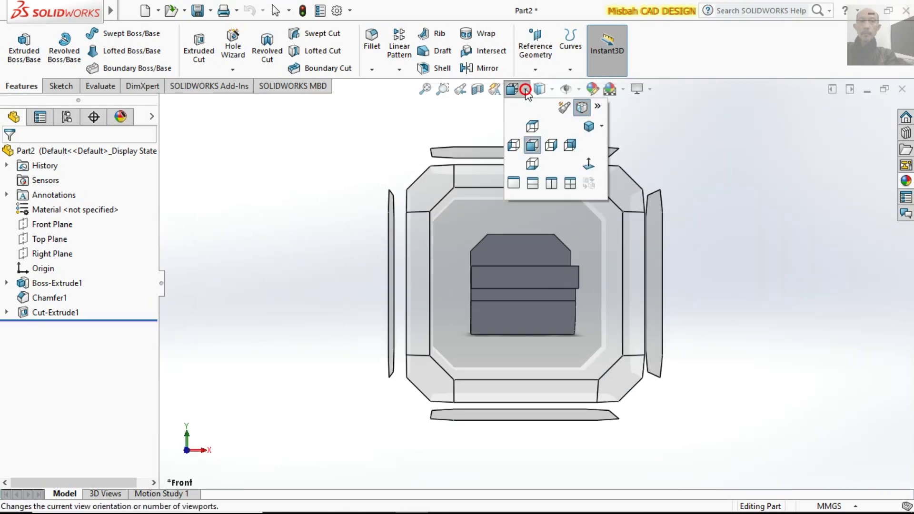
left_click(553, 145)
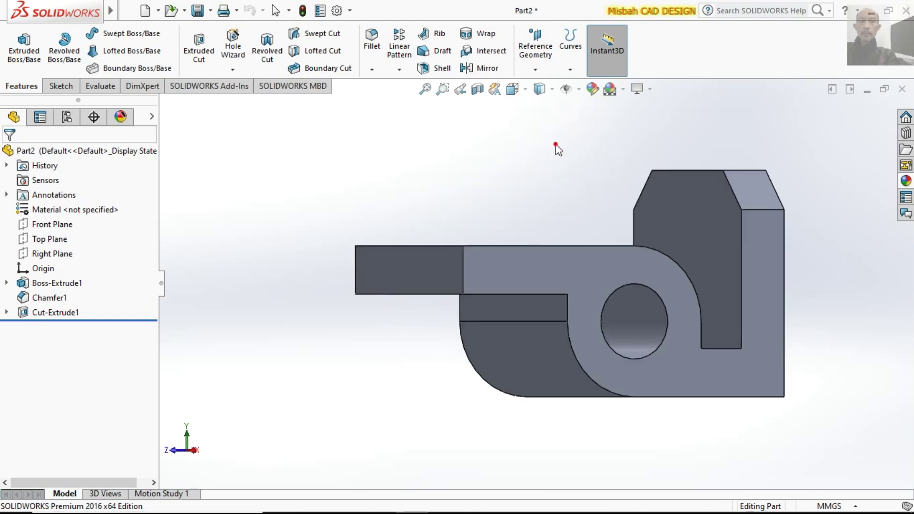
left_click(524, 90)
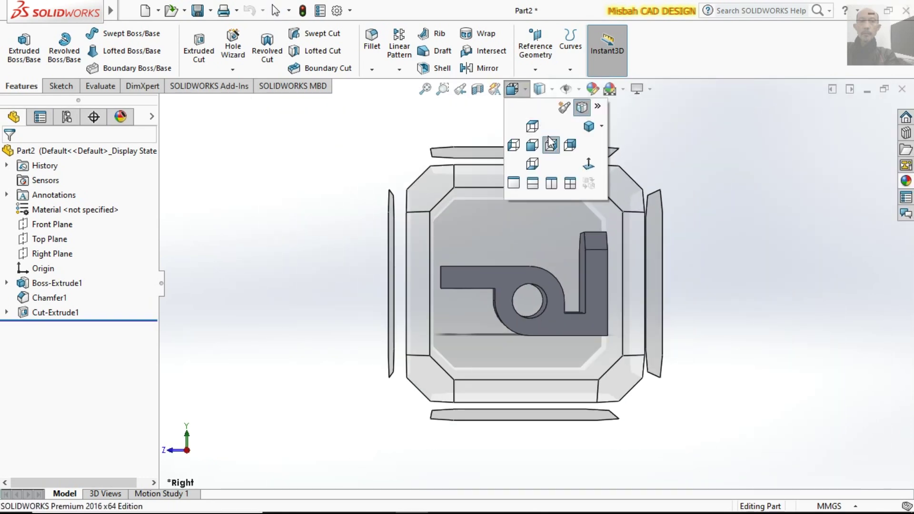
left_click(514, 145)
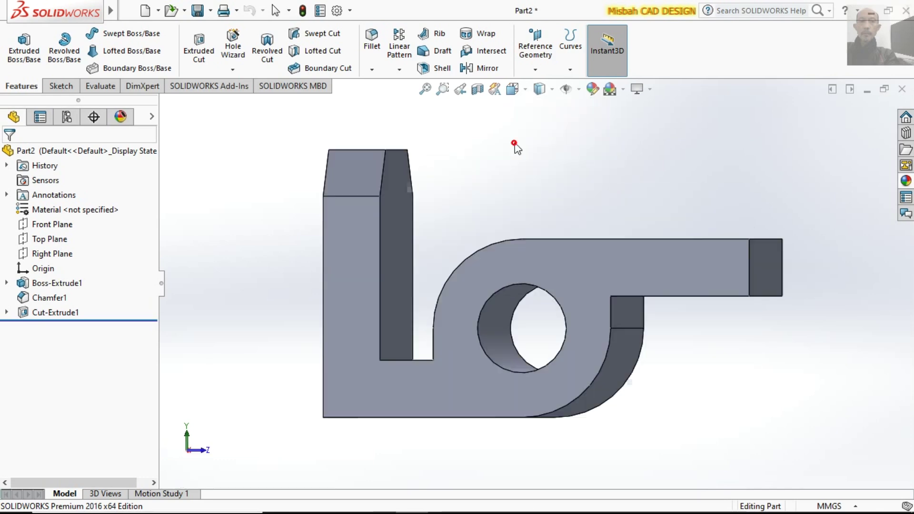
Turn the part to front then back view and recheck the reference drawing
left_click(527, 92)
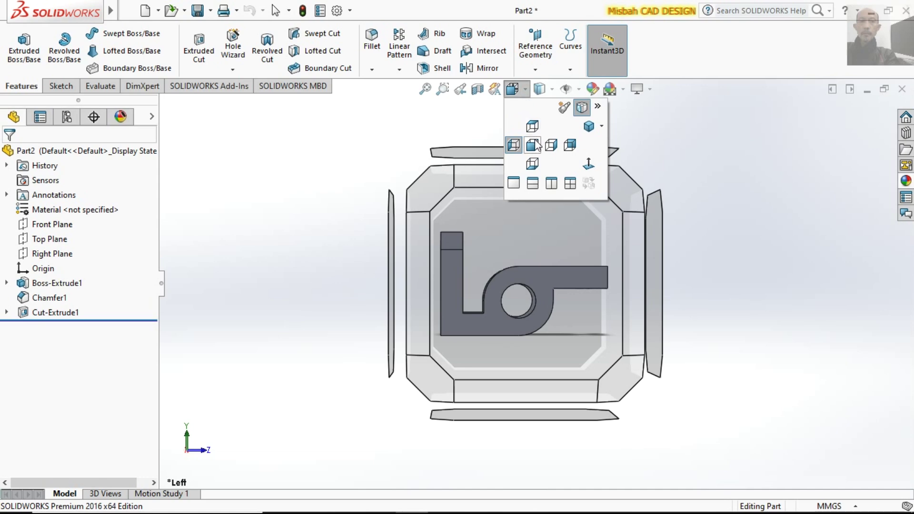
left_click(533, 147)
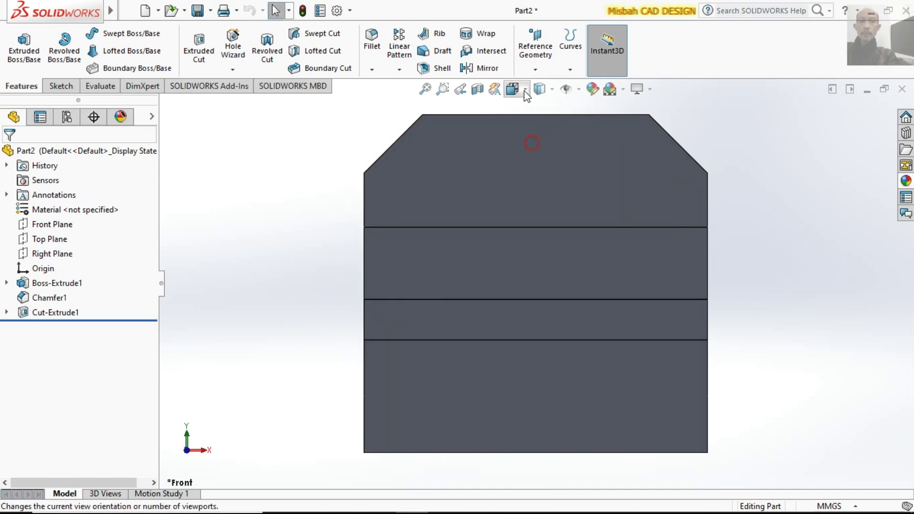
left_click(525, 93)
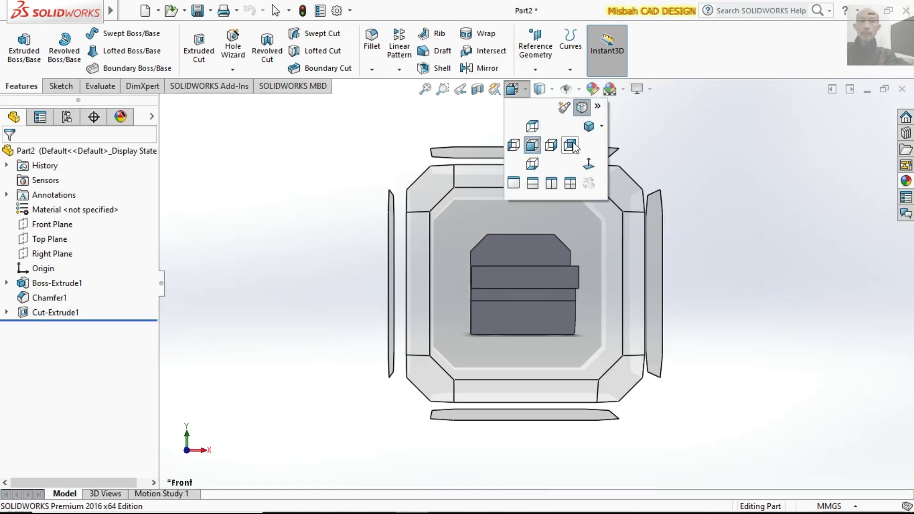
left_click(574, 145)
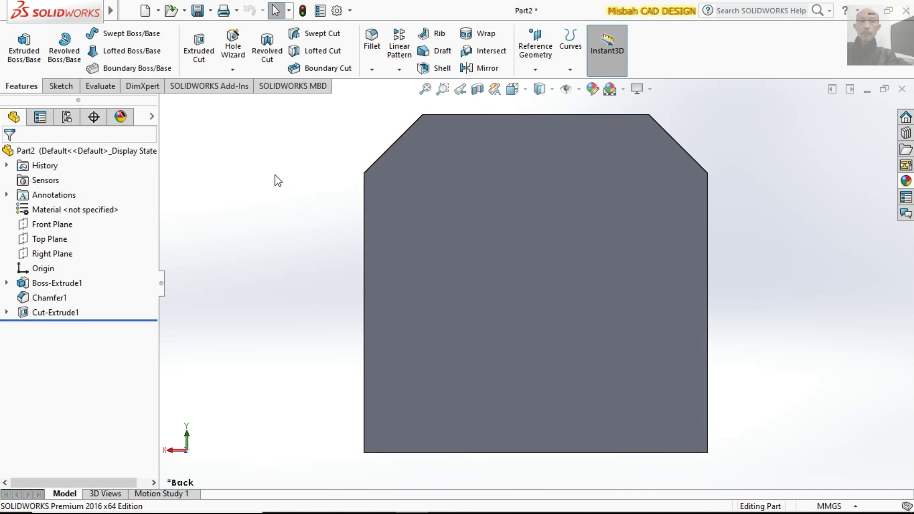
left_click(414, 504)
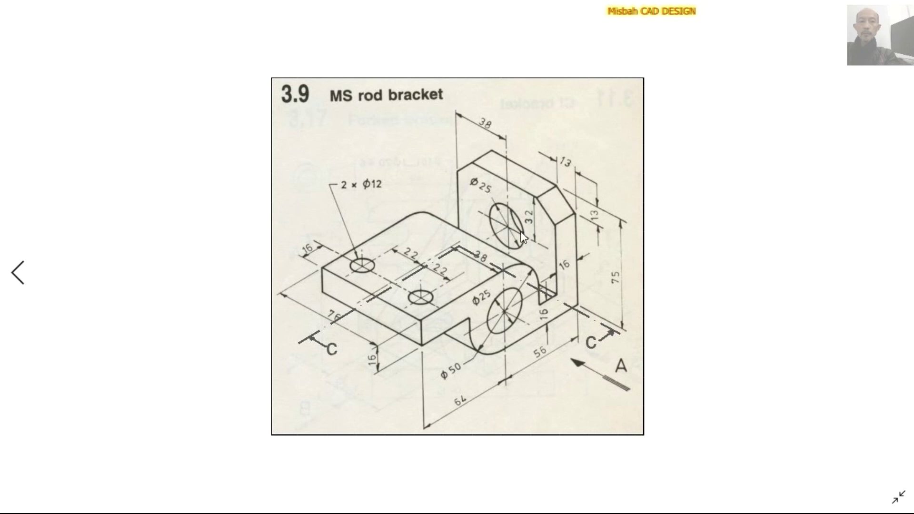
left_click(412, 500)
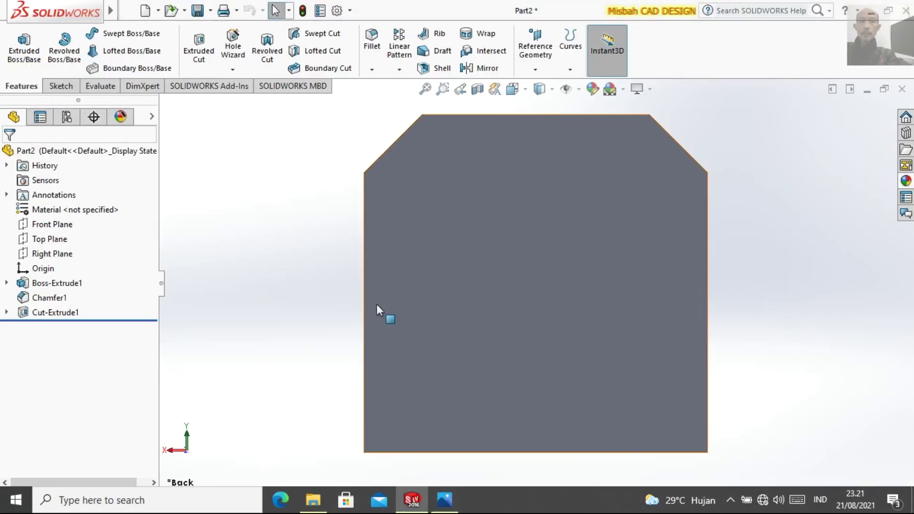
Start a new sketch on the upright plate's back face and draw a circle
left_click(58, 86)
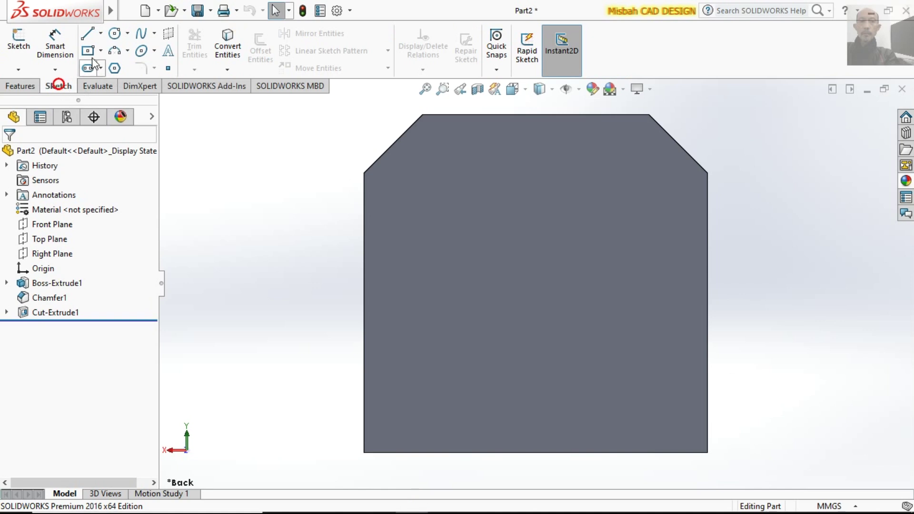
left_click(114, 33)
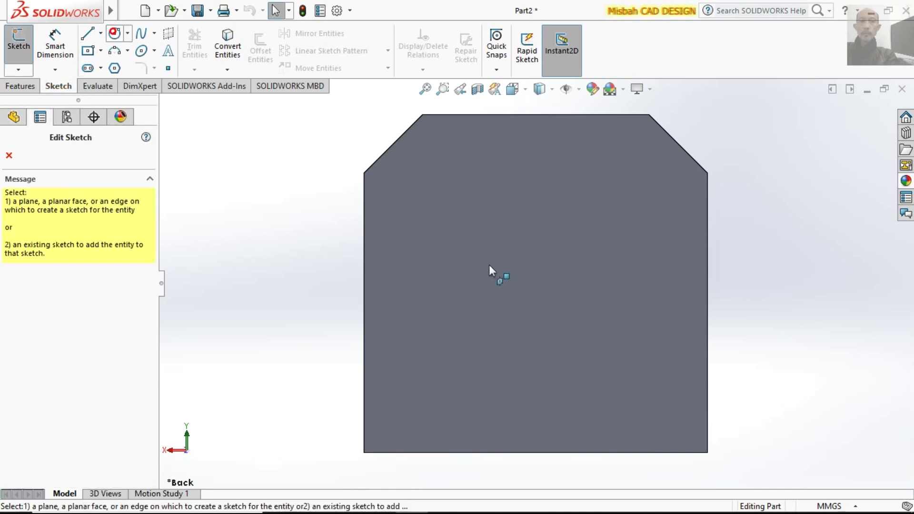
left_click(533, 299)
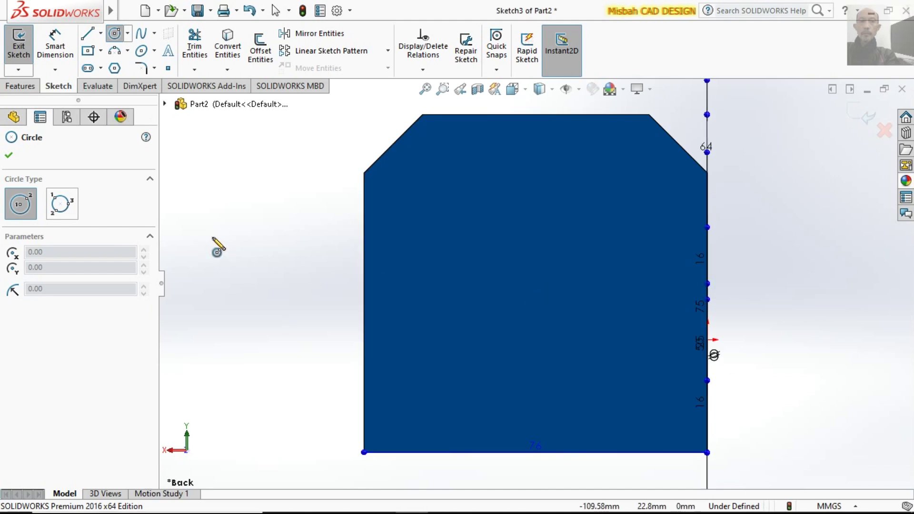
key("Escape")
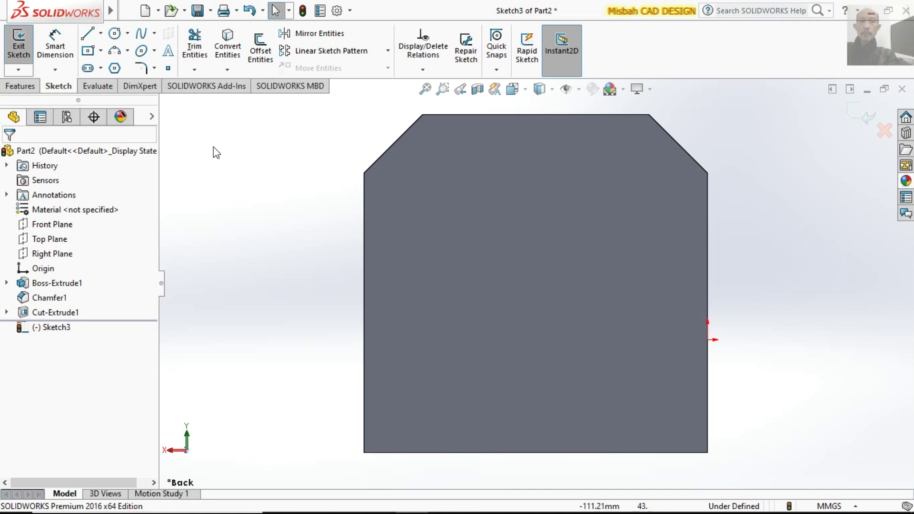
left_click(225, 152)
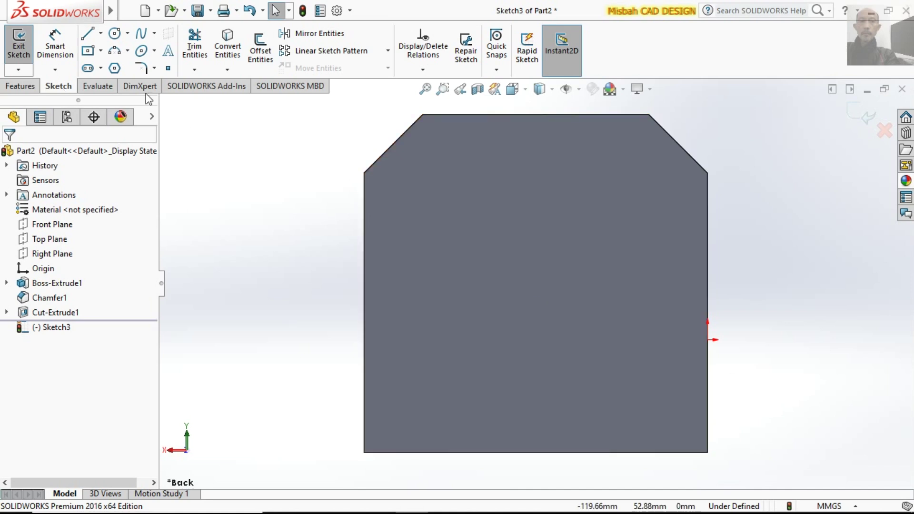
left_click(116, 34)
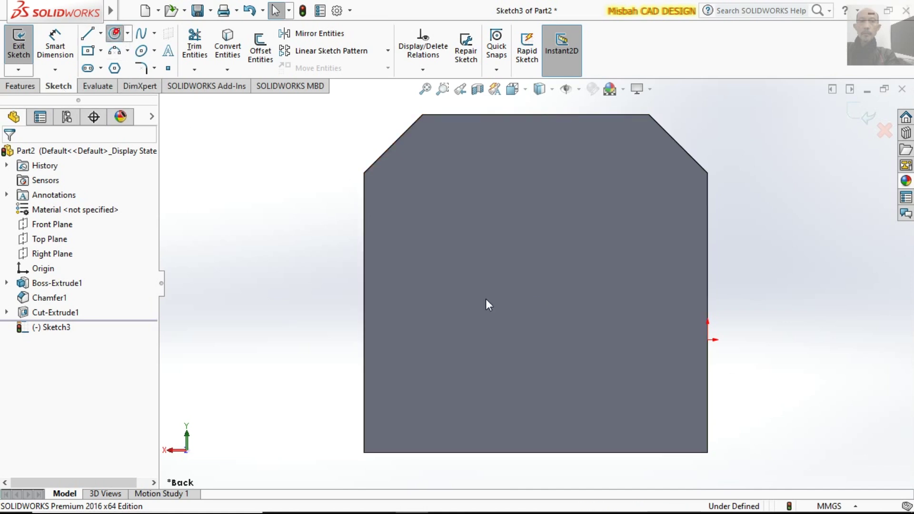
left_click(528, 292)
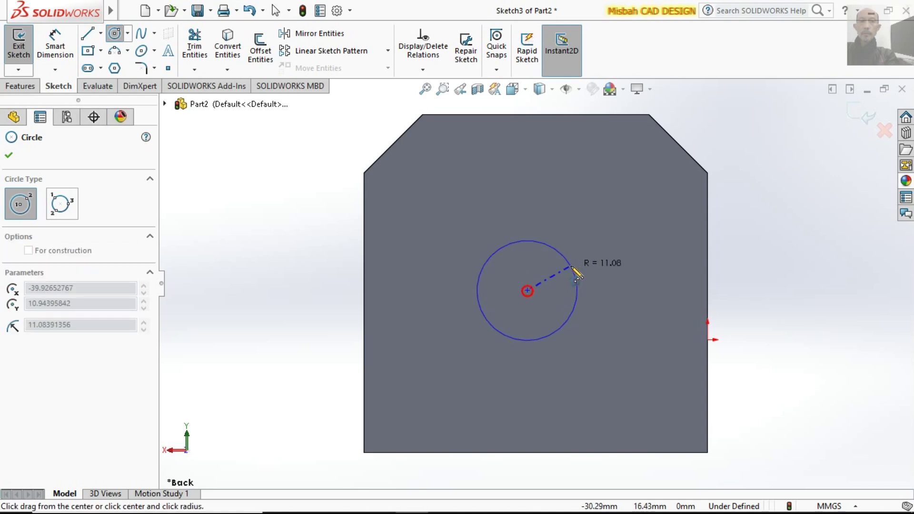
left_click(572, 268)
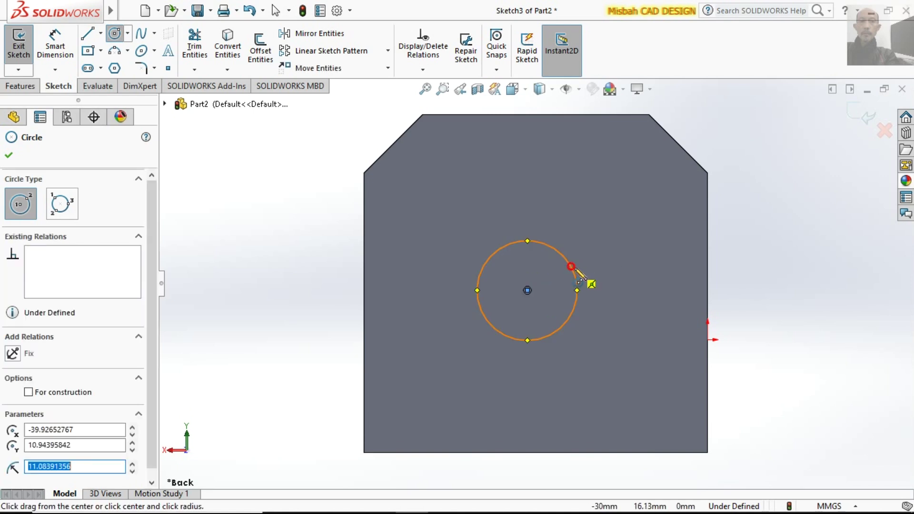
right_click(595, 242)
left_click(630, 248)
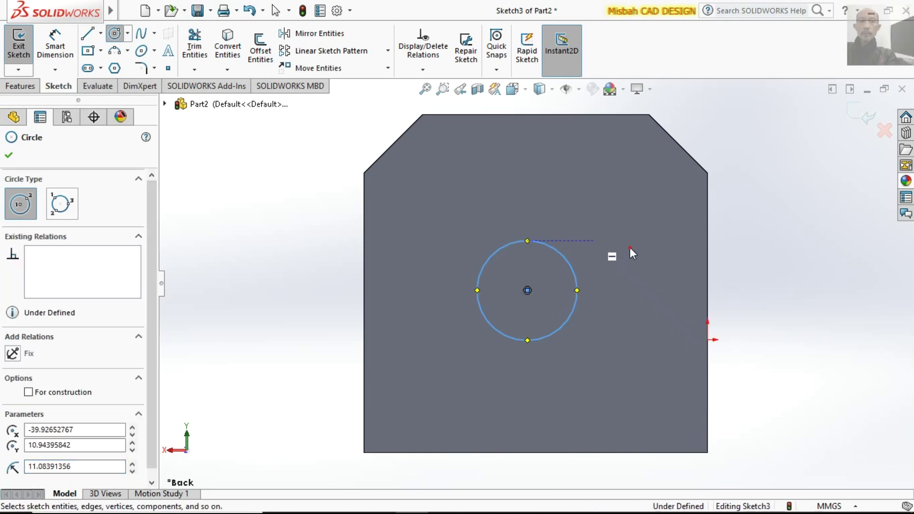
Give the circle a 25 mm diameter, then view the reference drawing
left_click(64, 43)
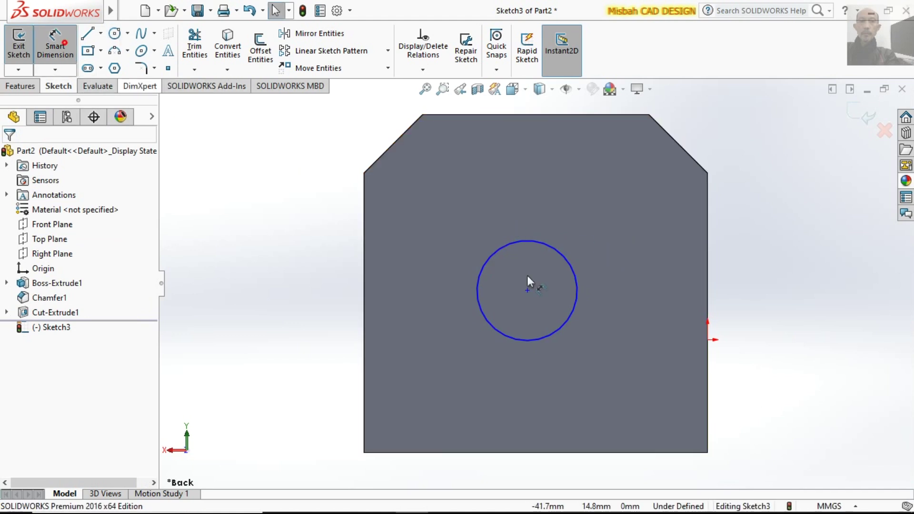
left_click(573, 263)
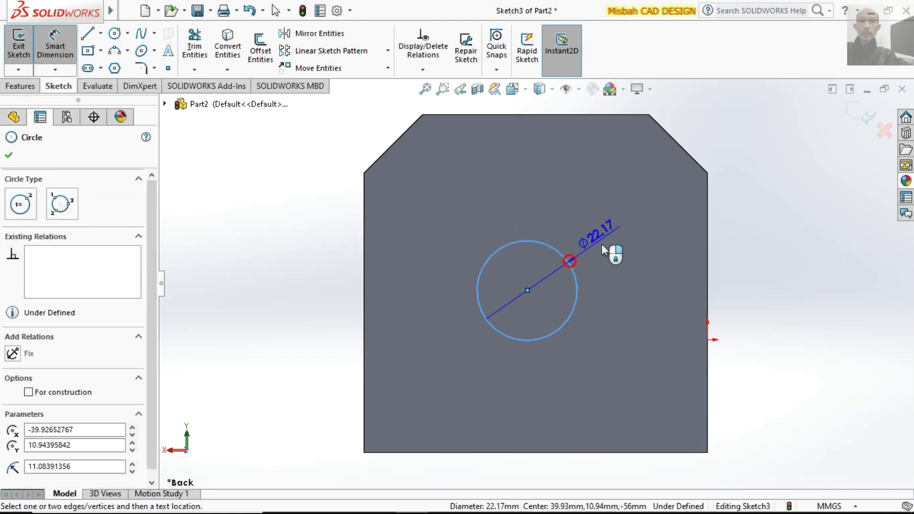
left_click(609, 270)
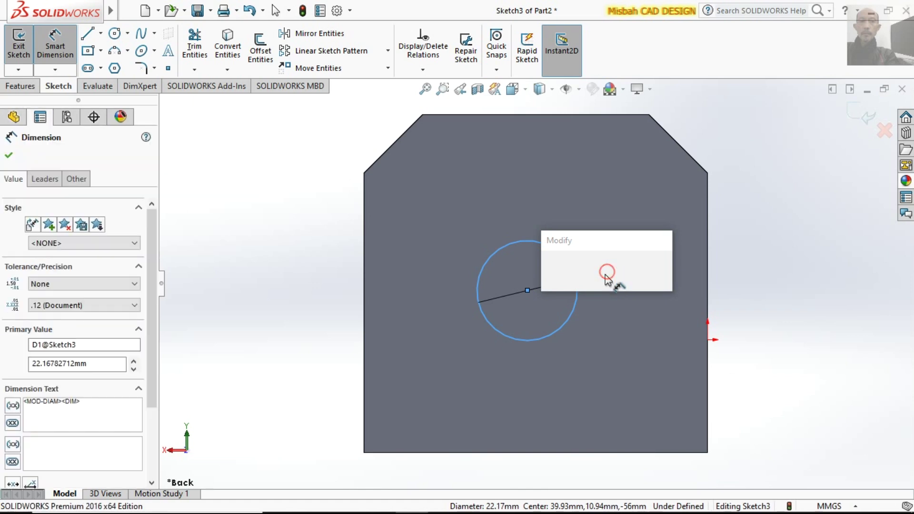
type("25")
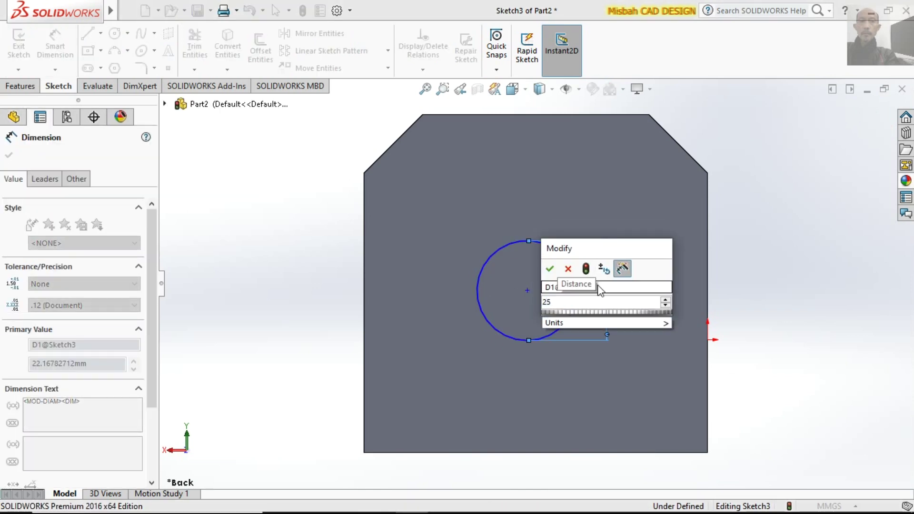
type("MM")
key("BackSpace")
key("BackSpace")
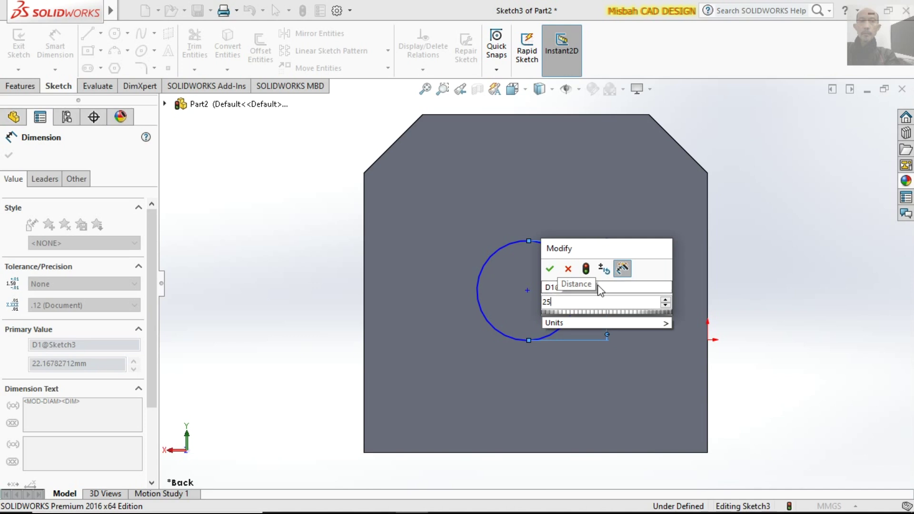
type("mm")
left_click(550, 269)
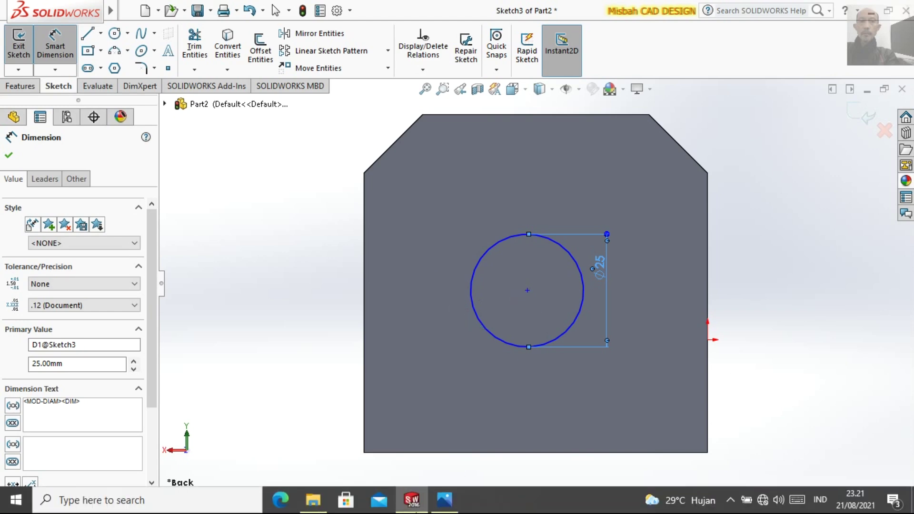
left_click(445, 505)
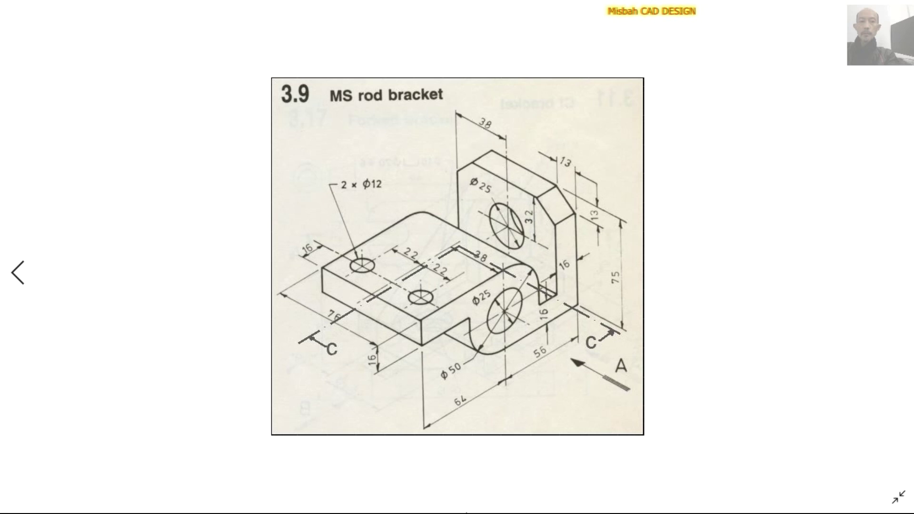
Return from the reference drawing to the Sketch3 circle in SOLIDWORKS
left_click(412, 508)
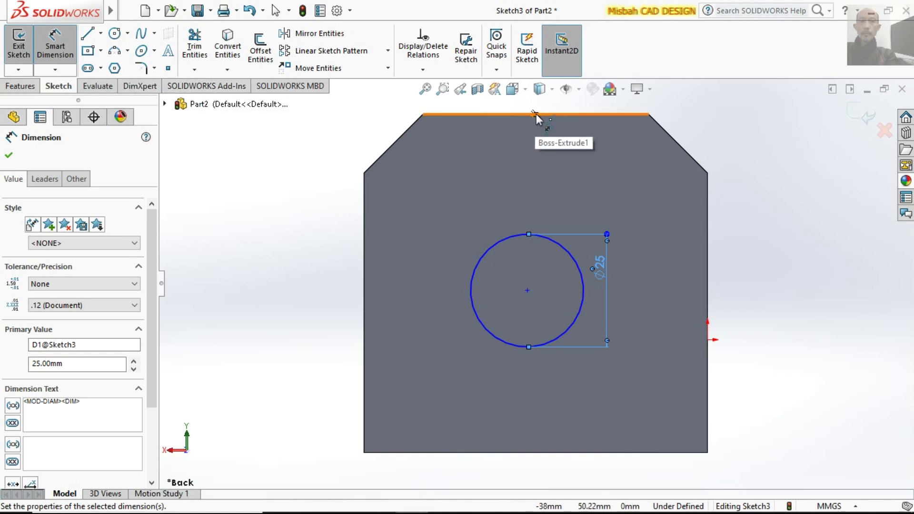
Dimension the circle centre 32 mm below the plate's top edge
left_click(427, 114)
left_click(527, 291)
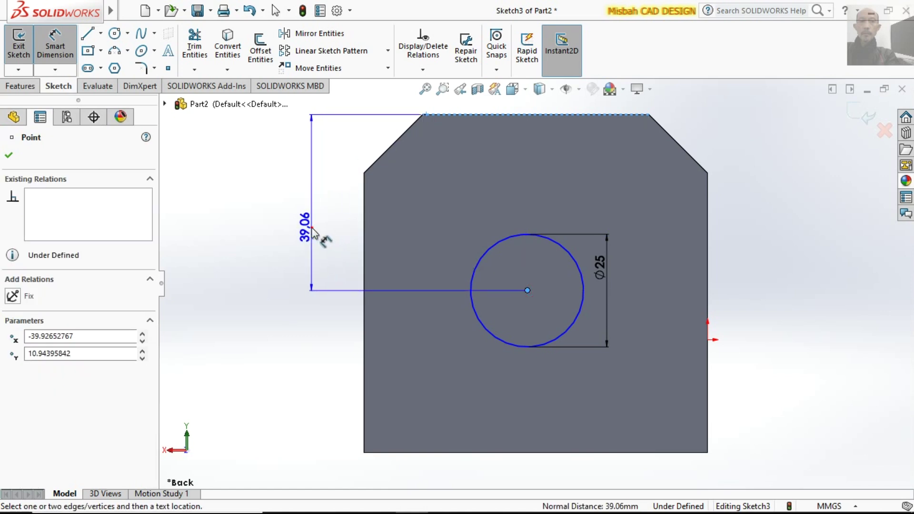
left_click(311, 230)
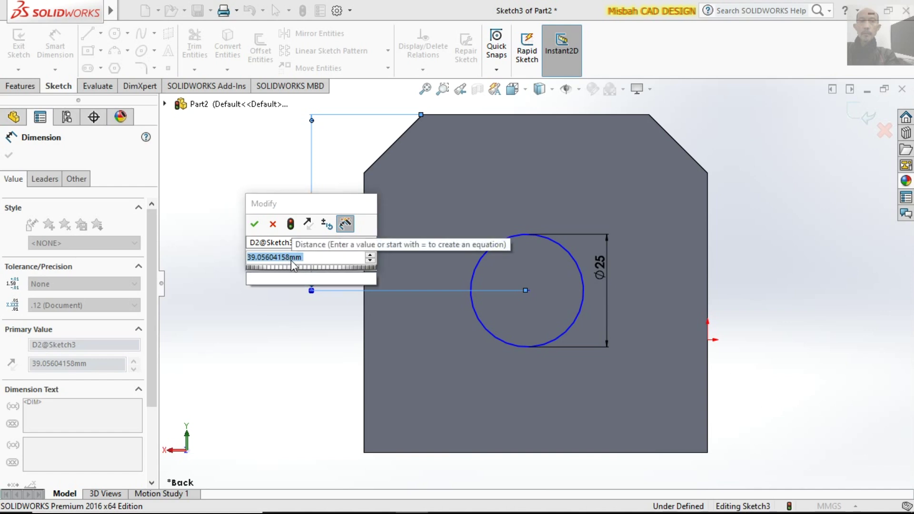
left_click(291, 259)
key("BackSpace")
key("BackSpace")
key("BackSpace")
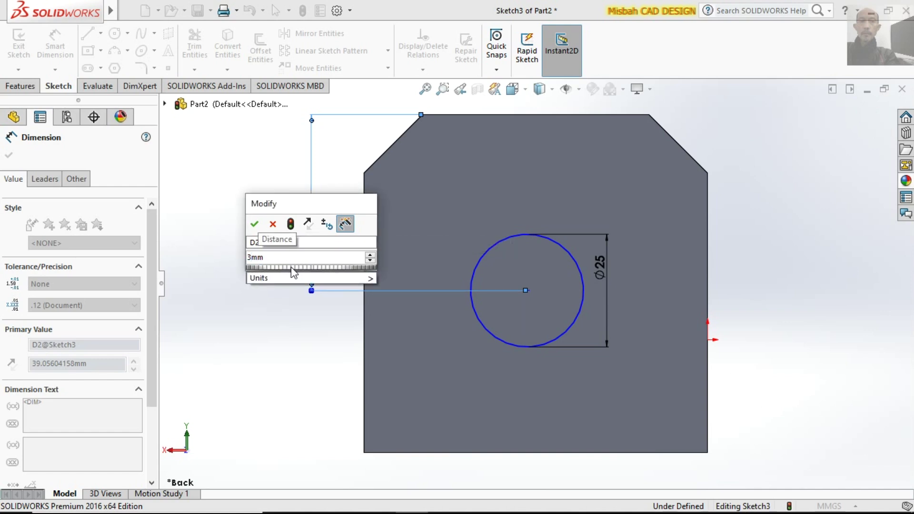
left_click(254, 224)
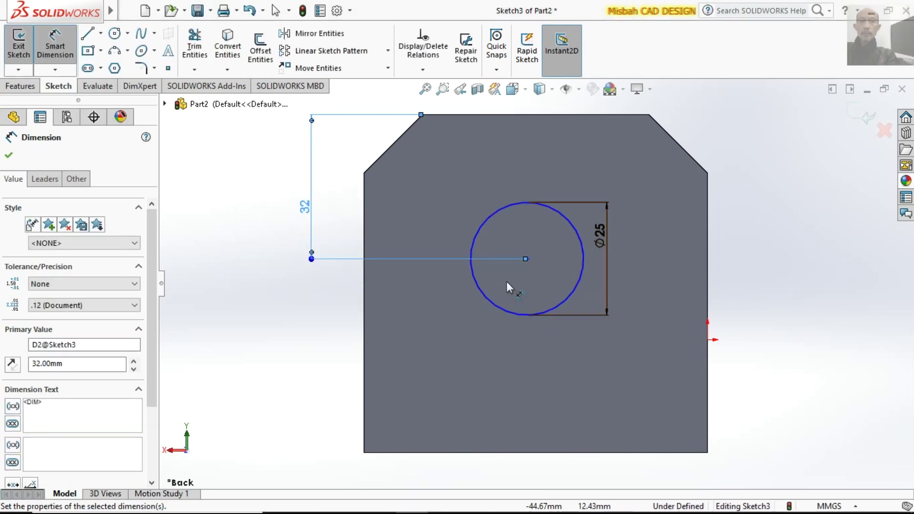
Dimension the circle centre 38 mm from the plate's right corner
left_click(528, 259)
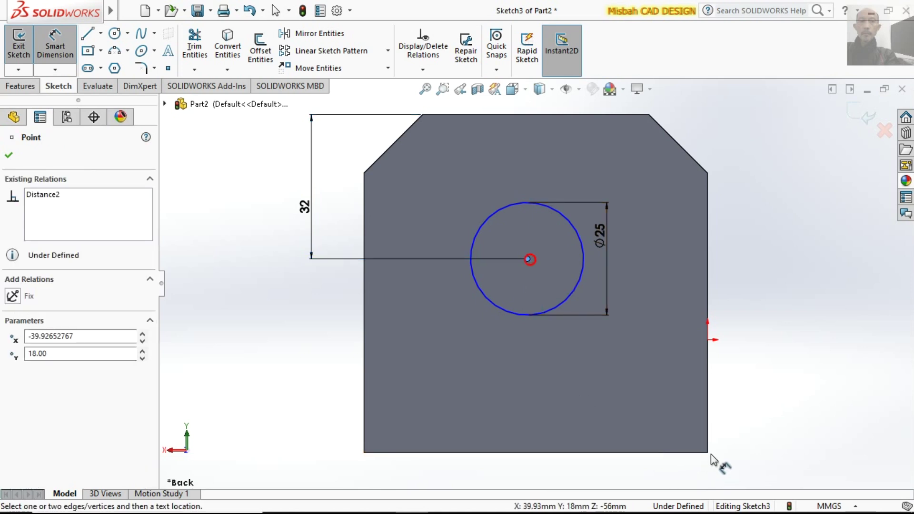
left_click(708, 451)
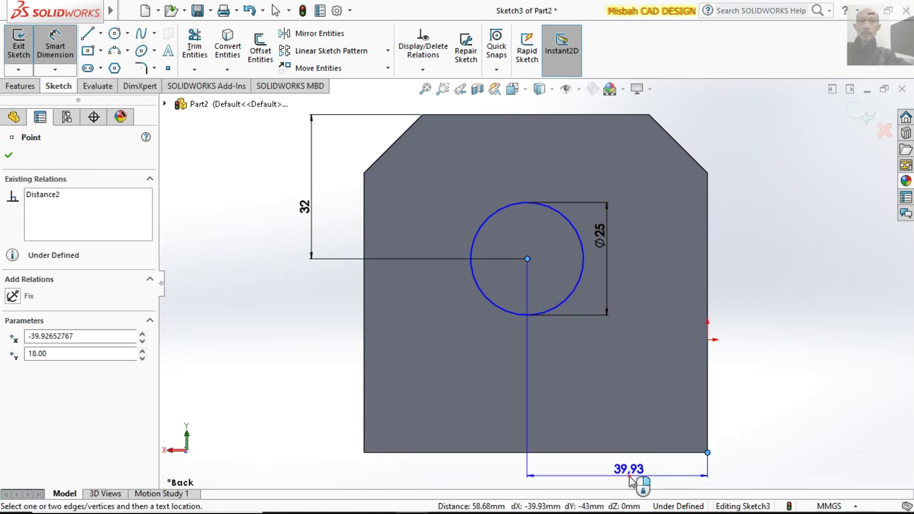
left_click(630, 480)
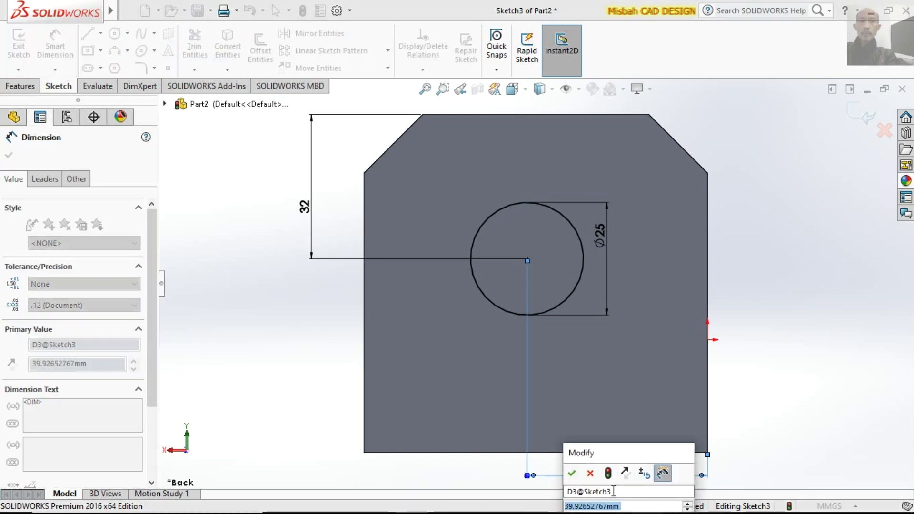
left_click(608, 506)
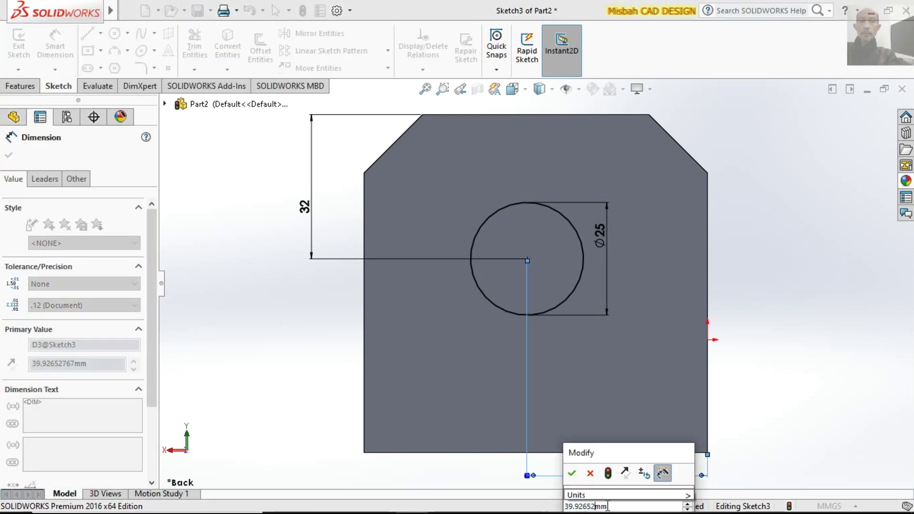
key("BackSpace")
key("BackSpace")
key("BackSpace")
key("BackSpace")
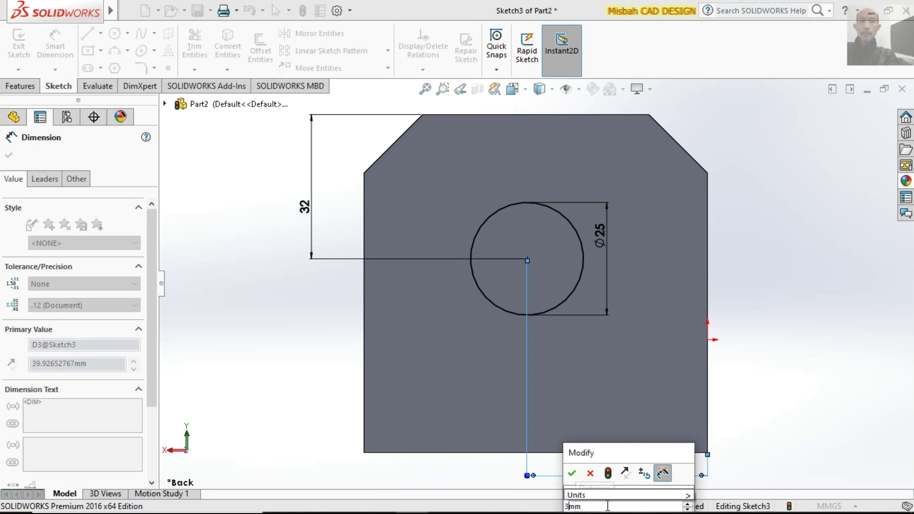
type("8")
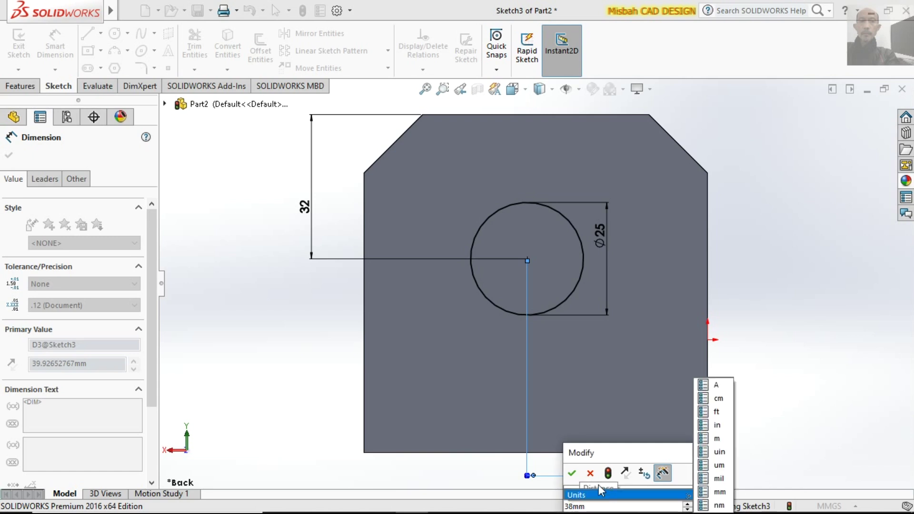
key("Return")
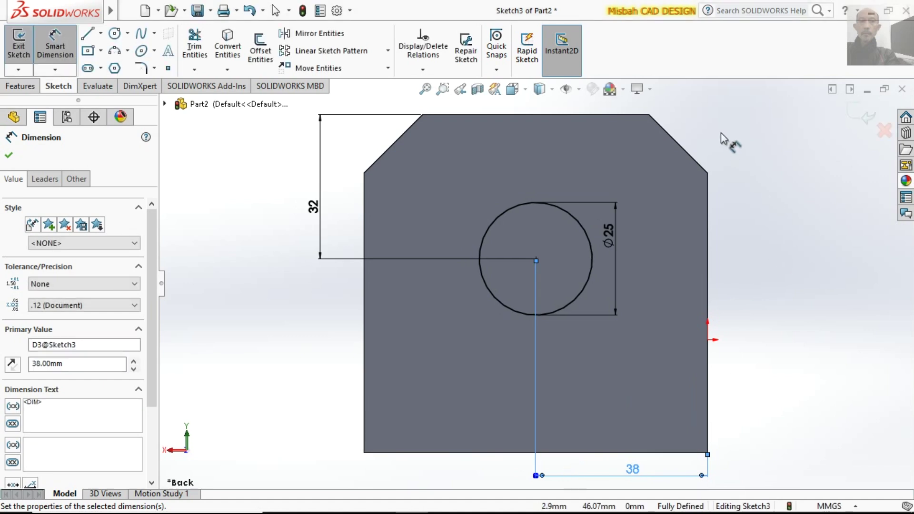
right_click(769, 197)
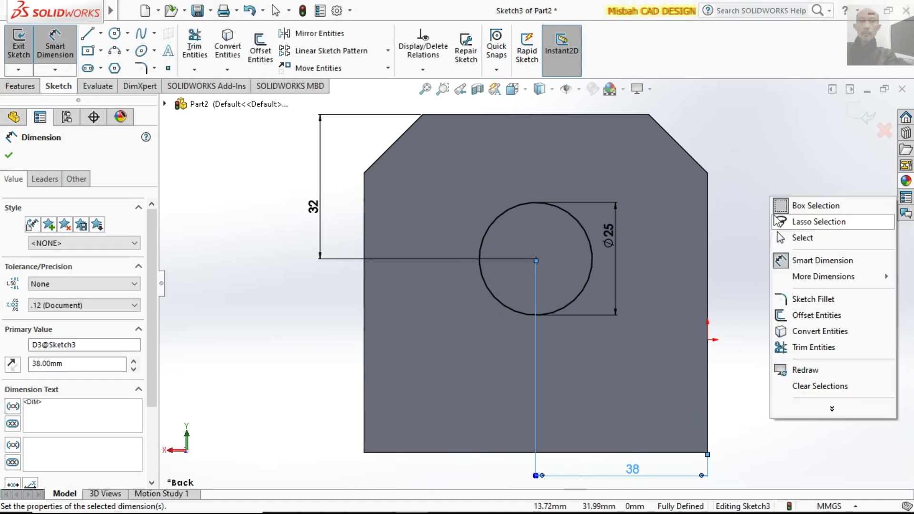
left_click(802, 239)
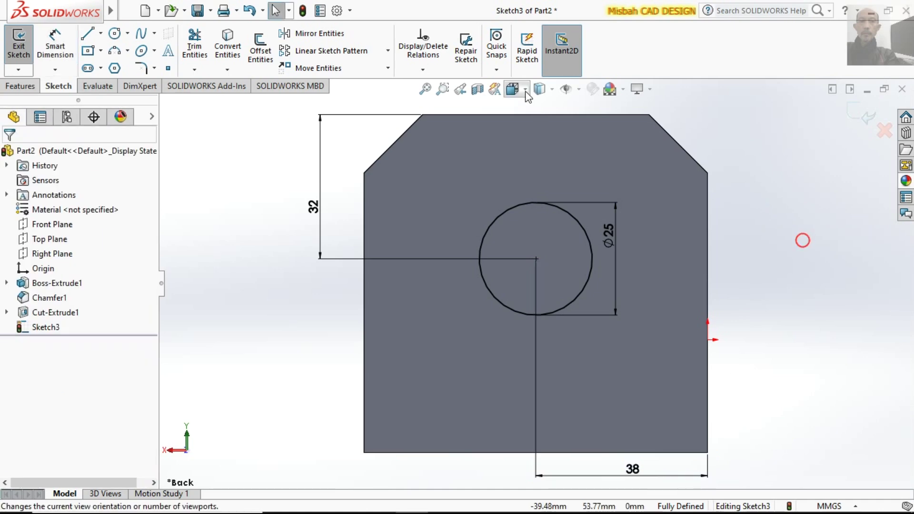
View the bracket in Isometric, check it from the Right side, then return to Isometric
left_click(525, 90)
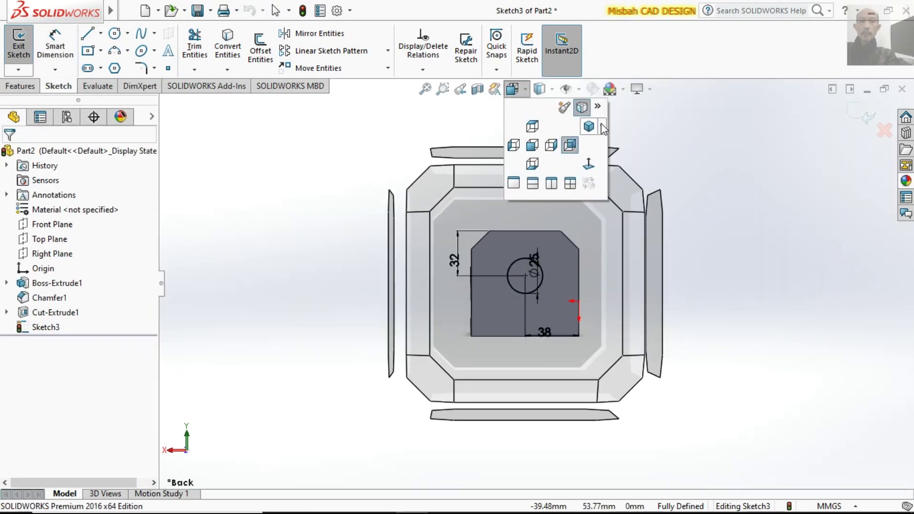
left_click(602, 126)
left_click(613, 145)
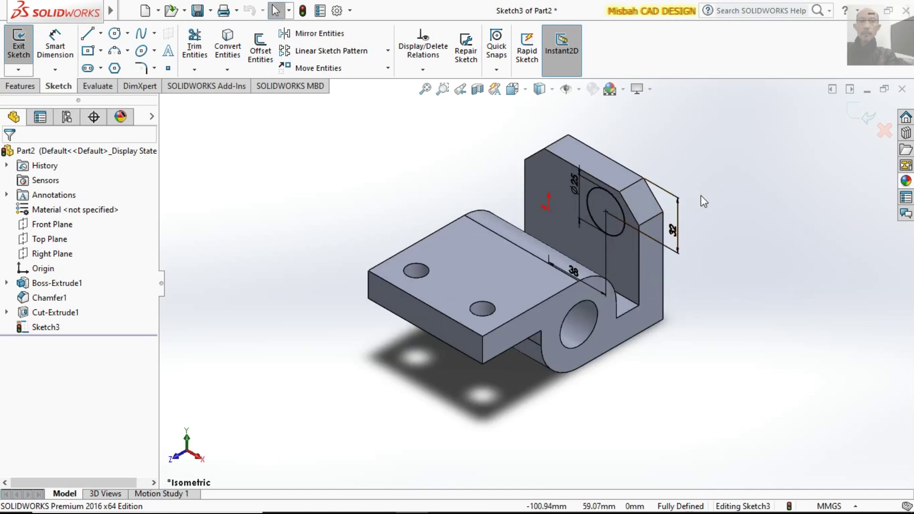
left_click(525, 93)
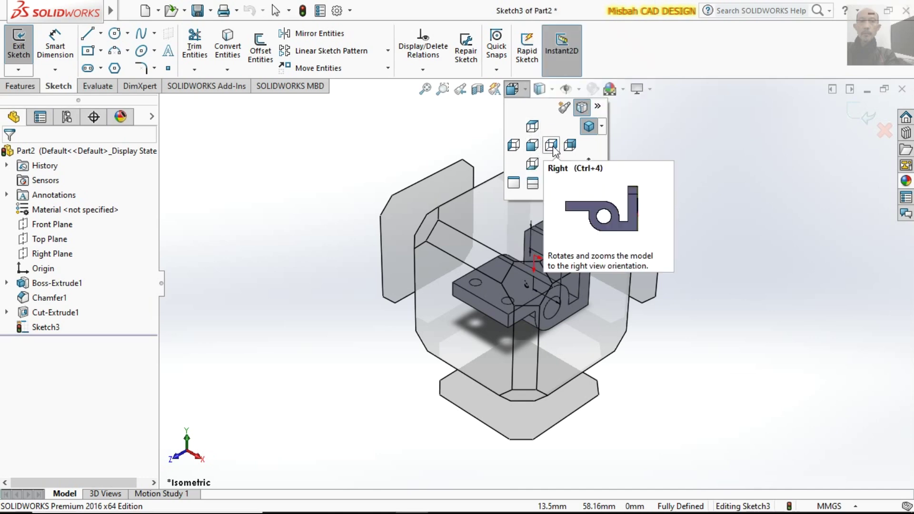
left_click(556, 151)
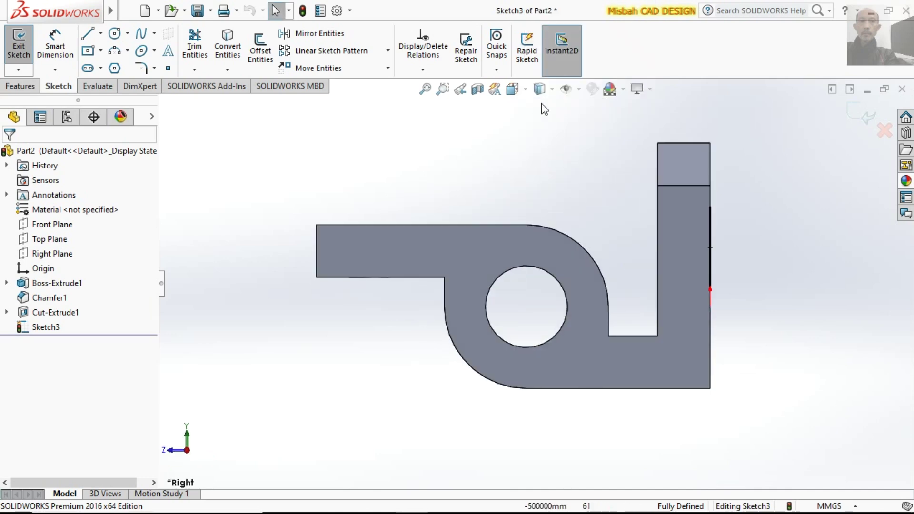
left_click(525, 92)
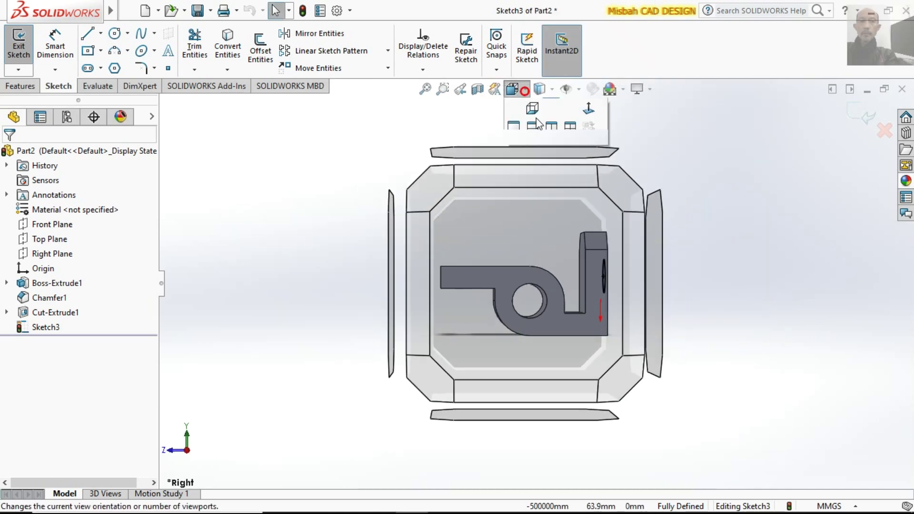
left_click(602, 127)
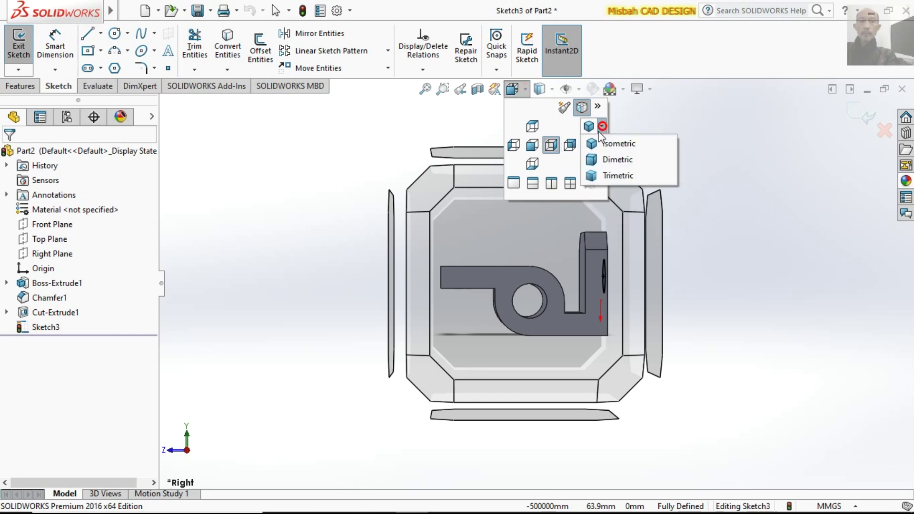
left_click(607, 151)
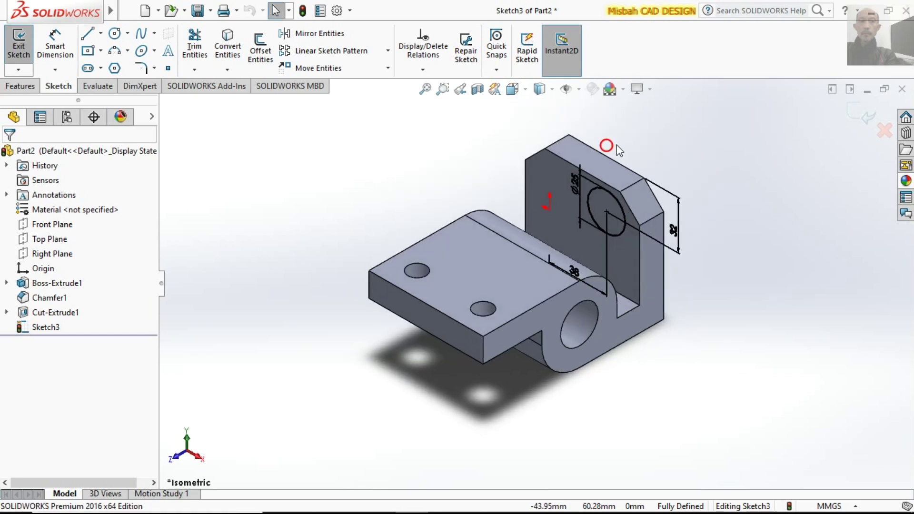
left_click(29, 89)
left_click(196, 48)
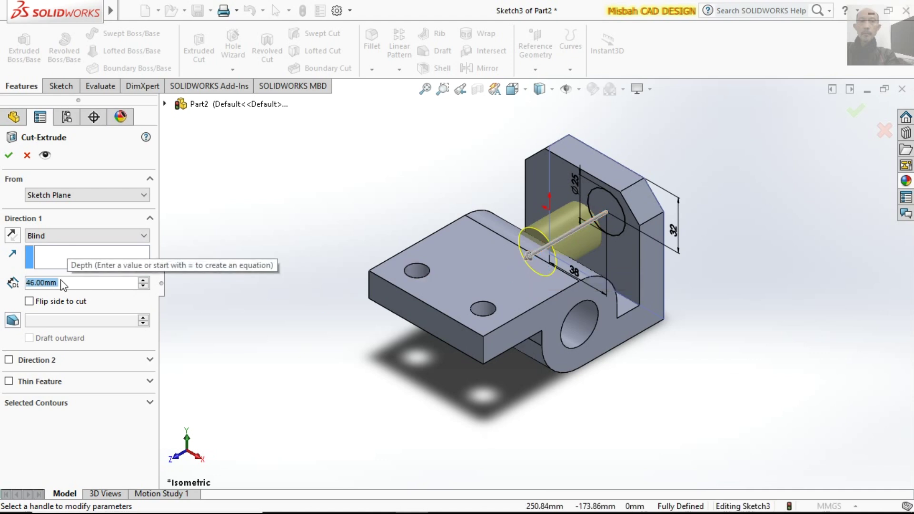
right_click(46, 283)
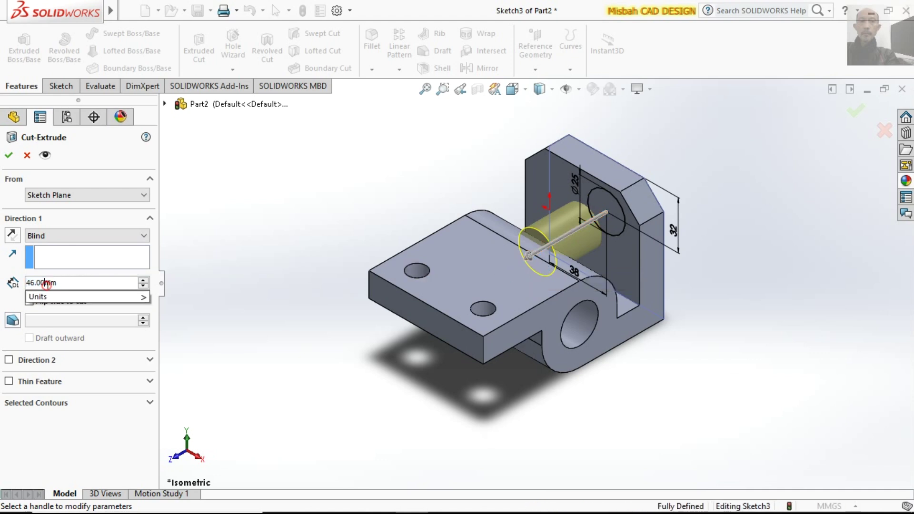
left_click(47, 284)
type("=")
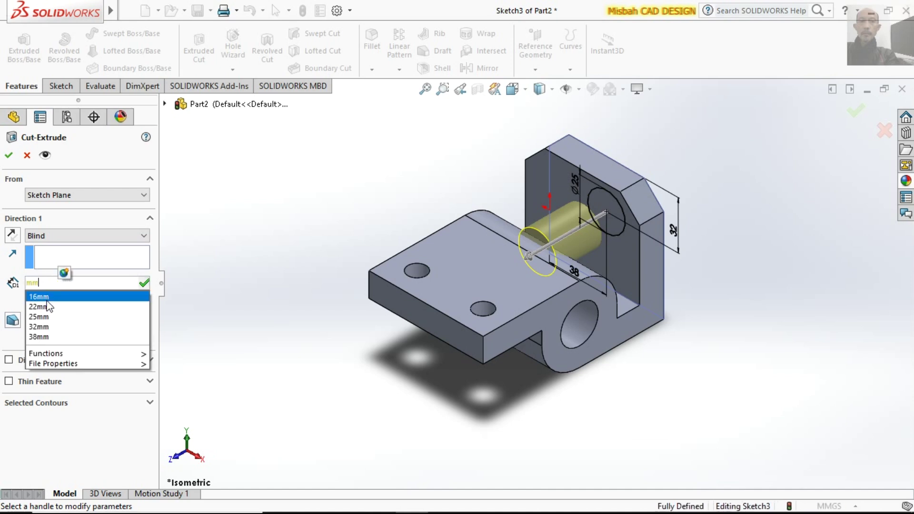
left_click(48, 297)
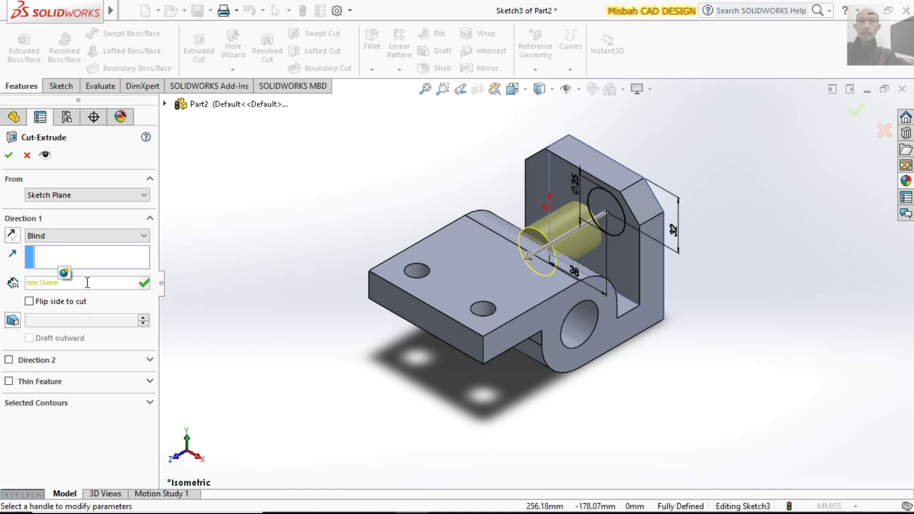
right_click(42, 284)
left_click(40, 284)
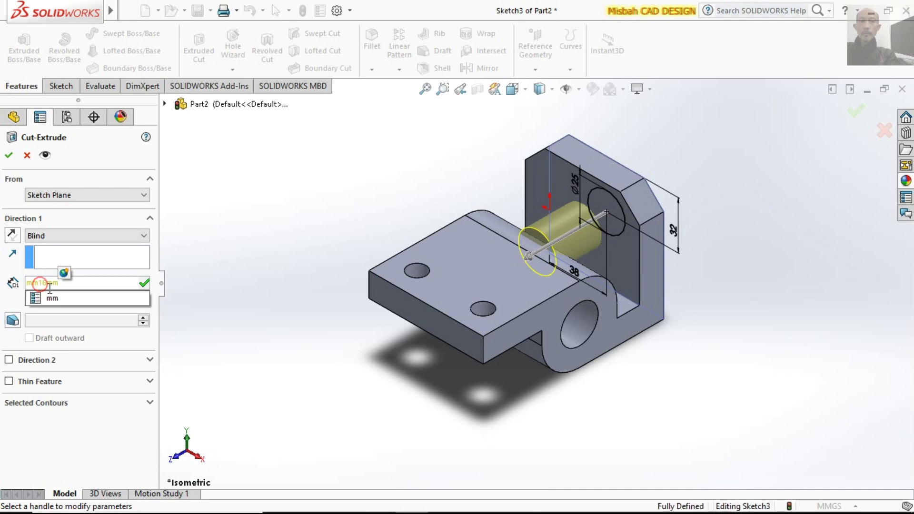
left_click(51, 286)
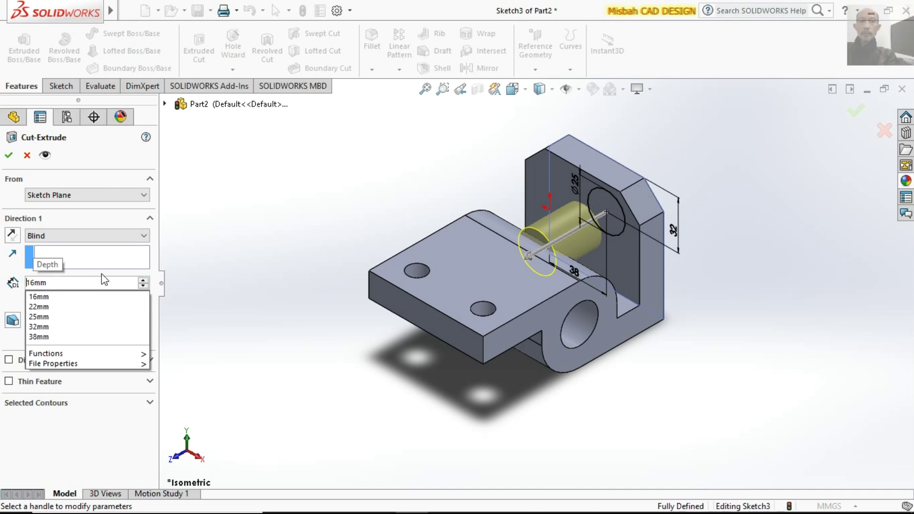
key("Return")
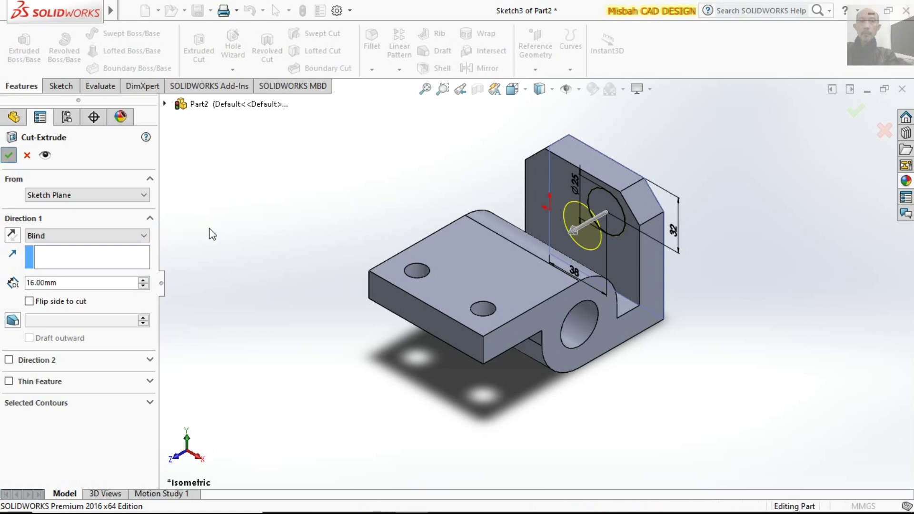
key("Return")
left_click(765, 289)
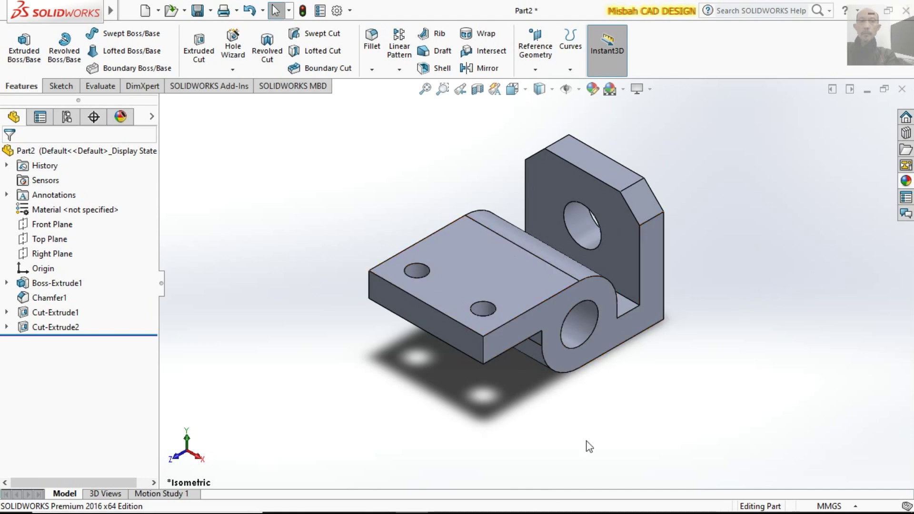
Compare the bracket with the reference drawing and orbit the model to inspect it
left_click(445, 501)
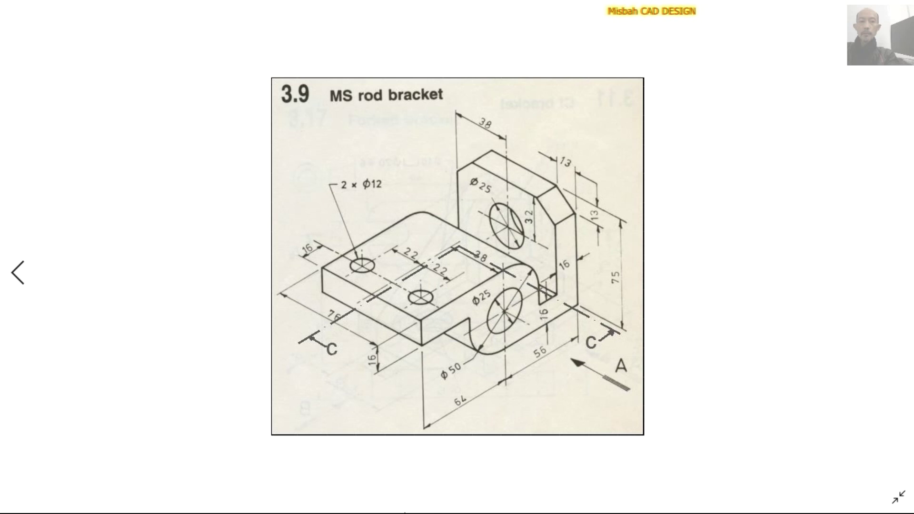
left_click(412, 508)
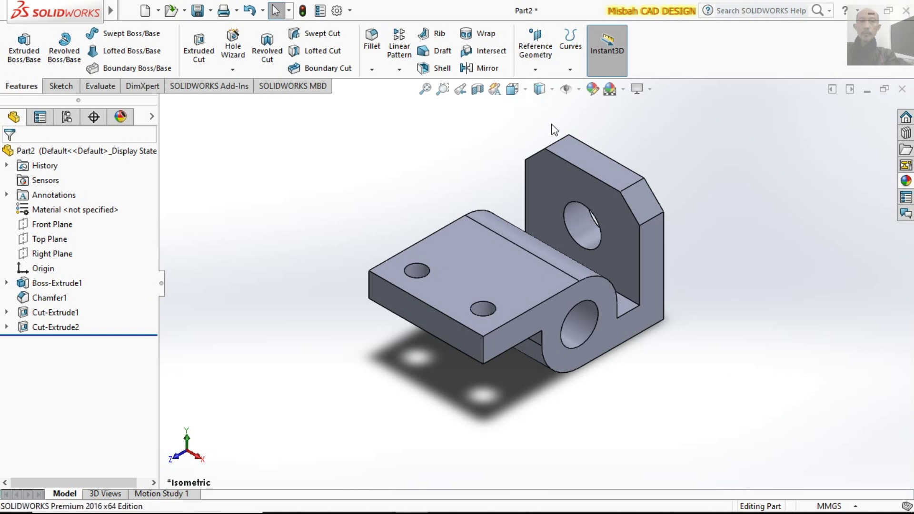
right_click(703, 261)
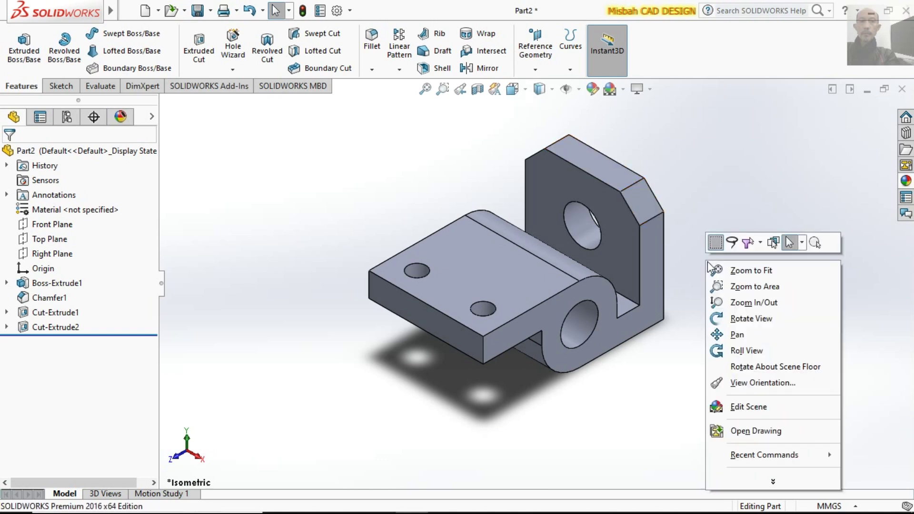
left_click(744, 322)
mouse_move(683, 306)
left_mouse_down()
mouse_move(619, 322)
mouse_move(598, 389)
mouse_move(593, 236)
mouse_move(614, 181)
mouse_move(667, 154)
mouse_move(712, 157)
mouse_move(731, 206)
mouse_move(667, 173)
mouse_move(614, 202)
mouse_move(596, 249)
mouse_move(534, 336)
mouse_move(467, 279)
mouse_move(378, 292)
mouse_move(359, 251)
mouse_move(381, 200)
mouse_move(327, 159)
mouse_move(353, 213)
mouse_move(473, 200)
mouse_move(434, 199)
mouse_move(408, 172)
mouse_move(372, 206)
mouse_move(434, 301)
mouse_move(410, 345)
mouse_move(388, 328)
mouse_move(419, 310)
mouse_move(407, 328)
mouse_move(381, 310)
mouse_move(382, 251)
mouse_move(527, 243)
left_mouse_up()
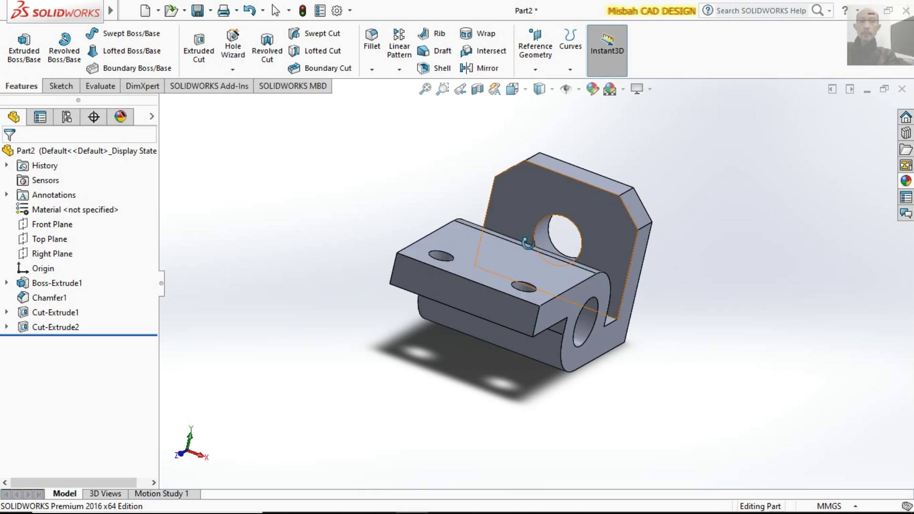
Restore the isometric view of the bracket and clear the plate edge highlight
right_click(491, 259)
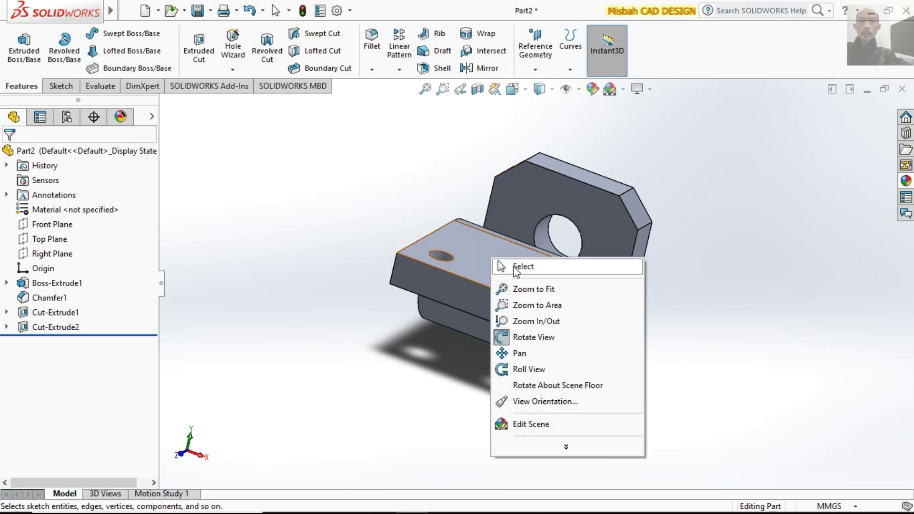
left_click(515, 267)
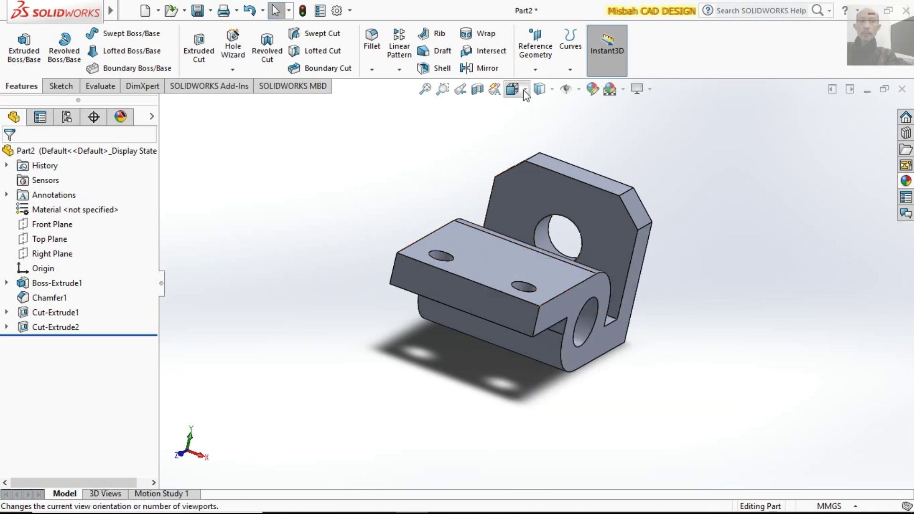
left_click(525, 91)
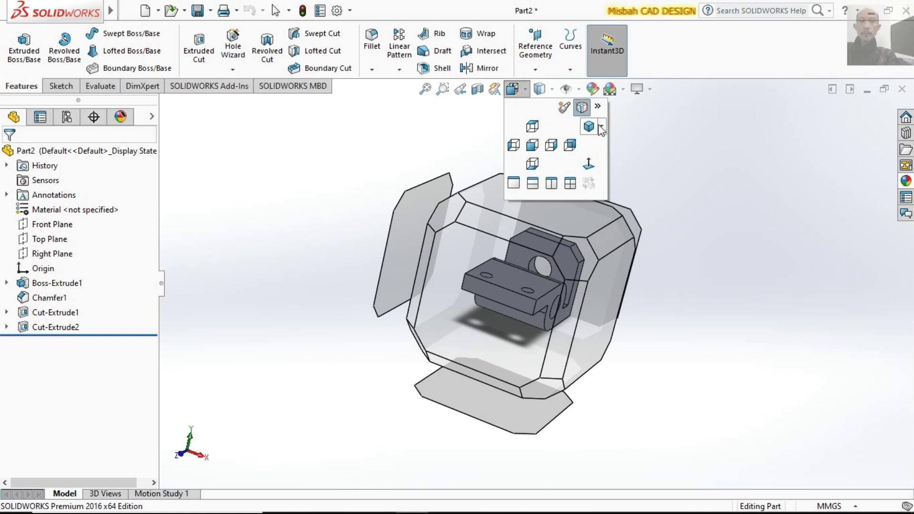
left_click(600, 128)
left_click(609, 145)
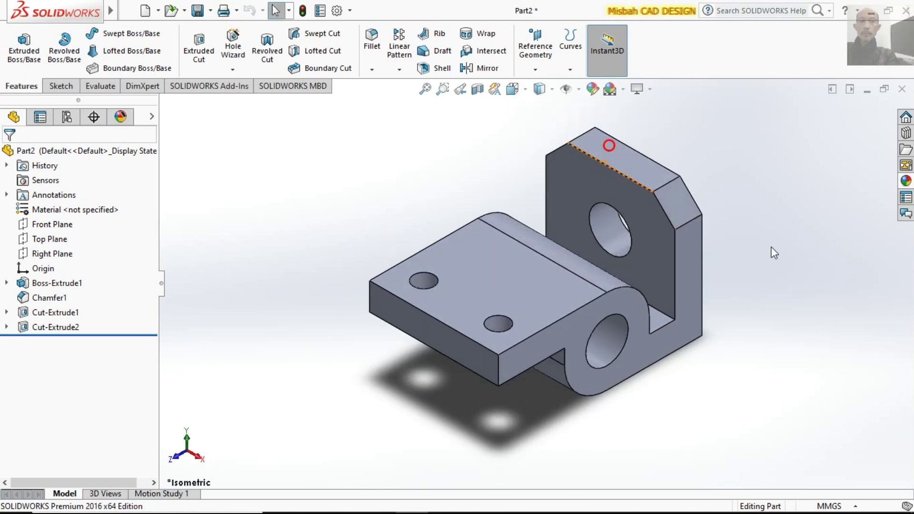
left_click(778, 237)
left_click(738, 394)
left_click(653, 435)
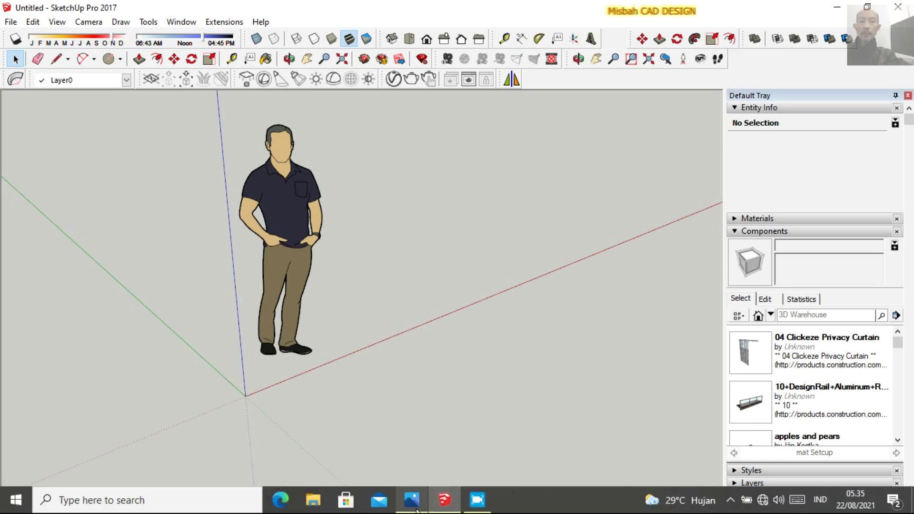
Draw a 120 × 75 mm rectangular face from the origin along the red and green axes
left_click(415, 505)
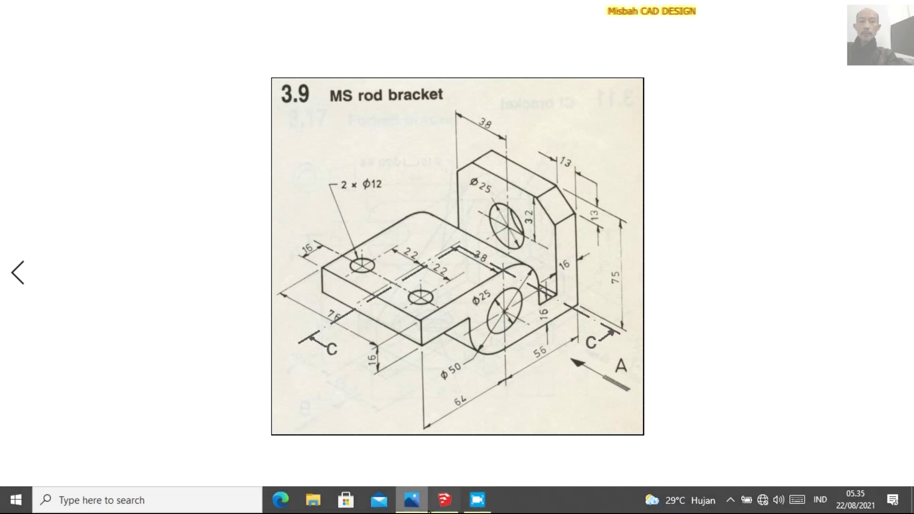
left_click(441, 503)
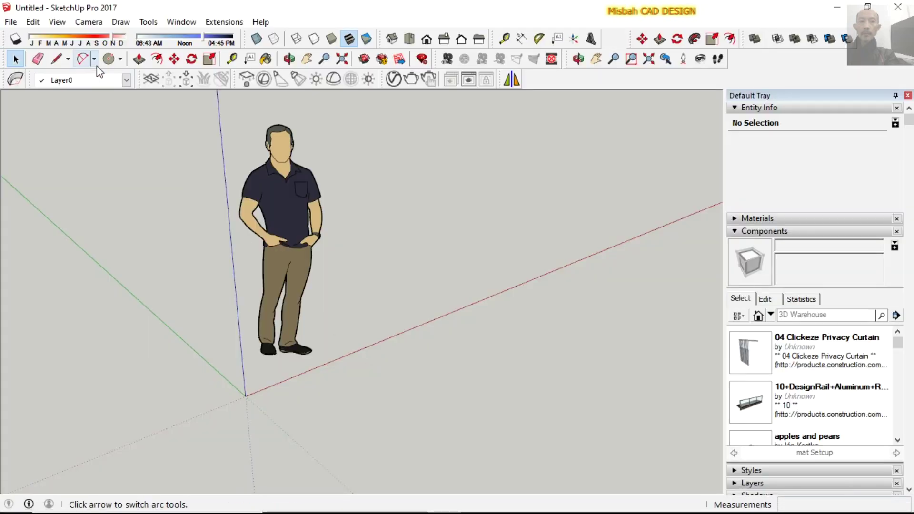
left_click(57, 59)
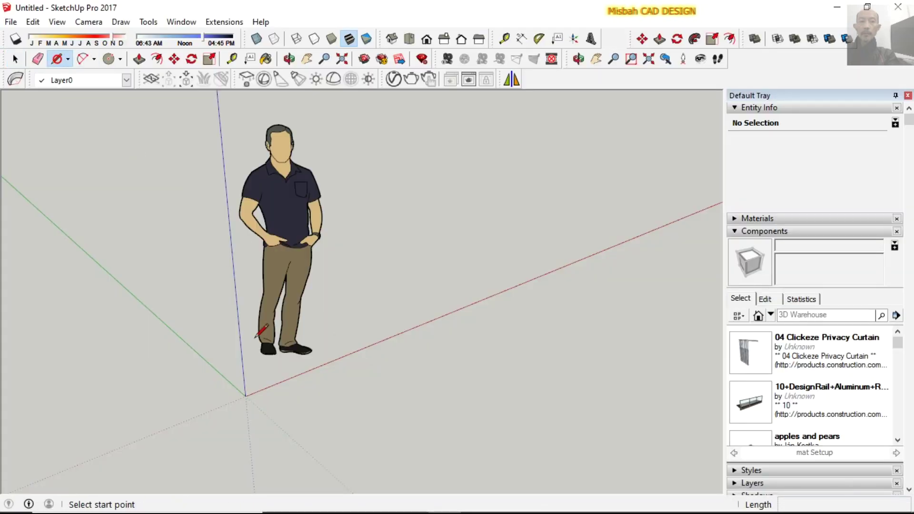
left_click(245, 395)
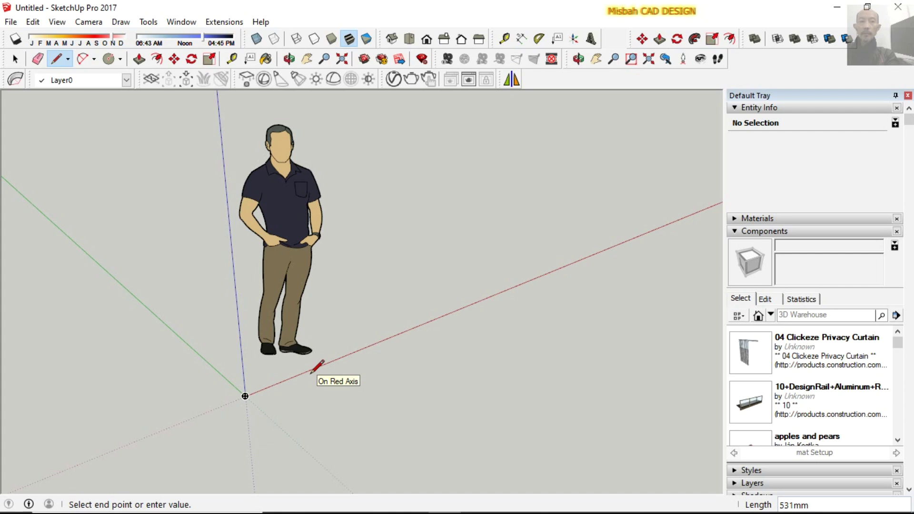
type("120")
key("Return")
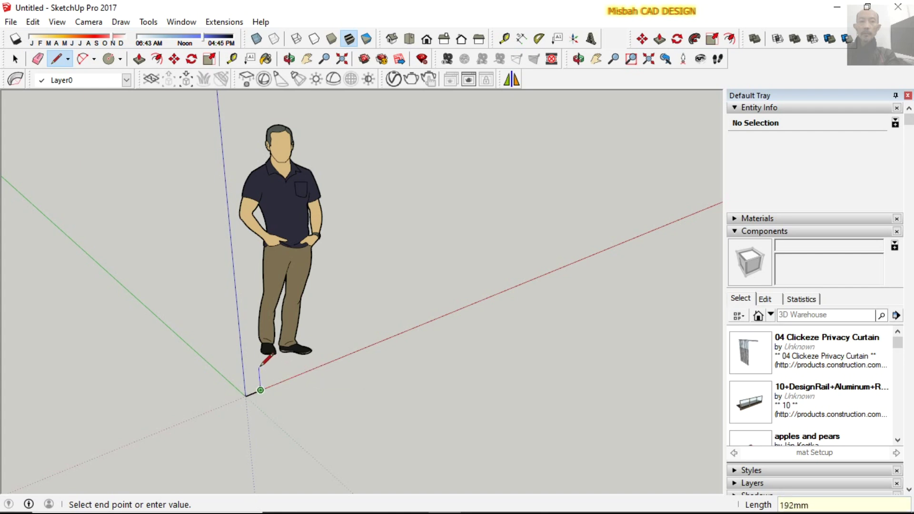
scroll(258, 371, "up", 2)
scroll(258, 373, "up", 2)
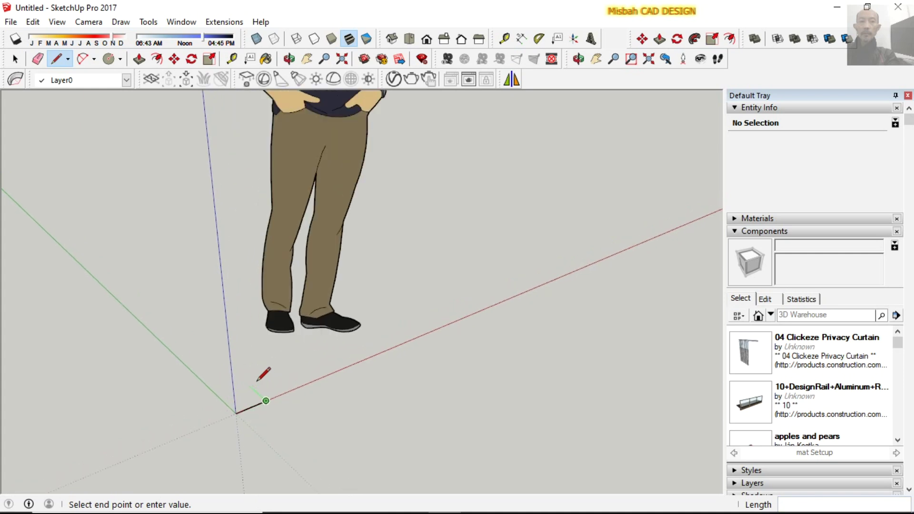
scroll(258, 378, "up", 2)
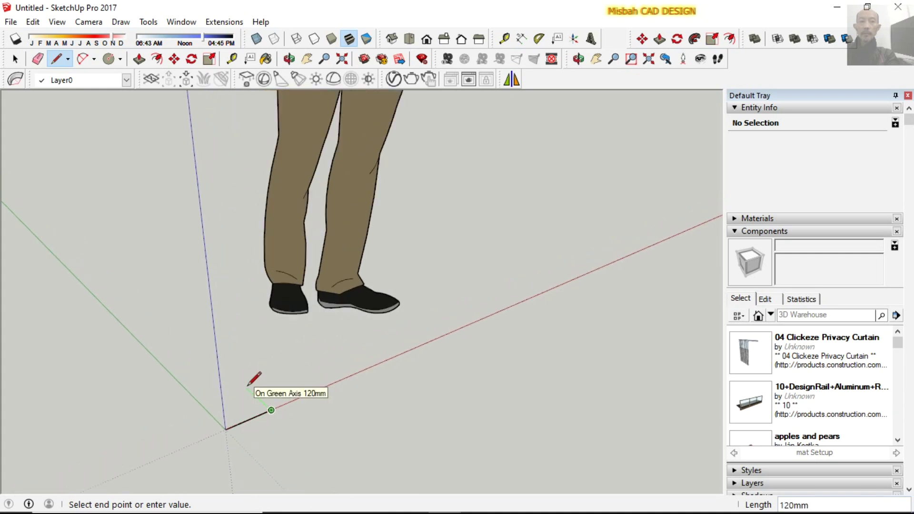
type("75")
key("Return")
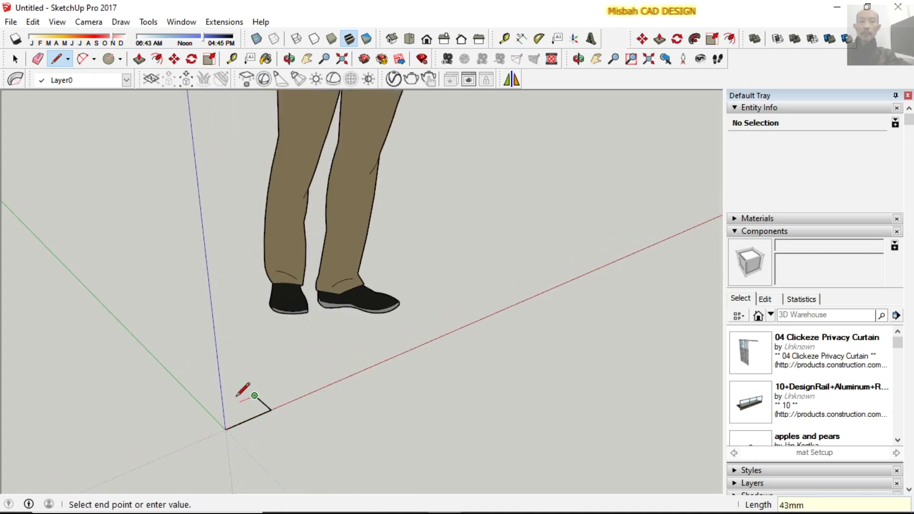
left_click(210, 413)
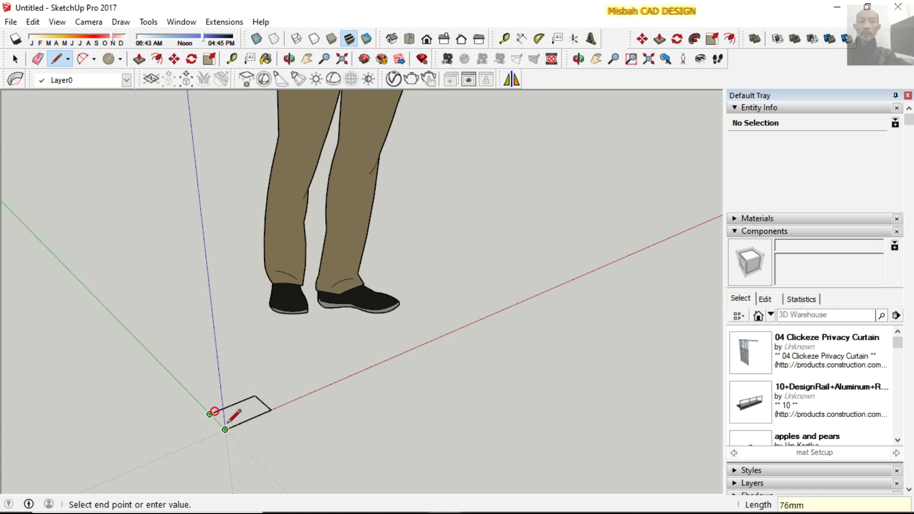
left_click(227, 427)
Delete the standing person figure and zoom in on the base rectangle
key("space")
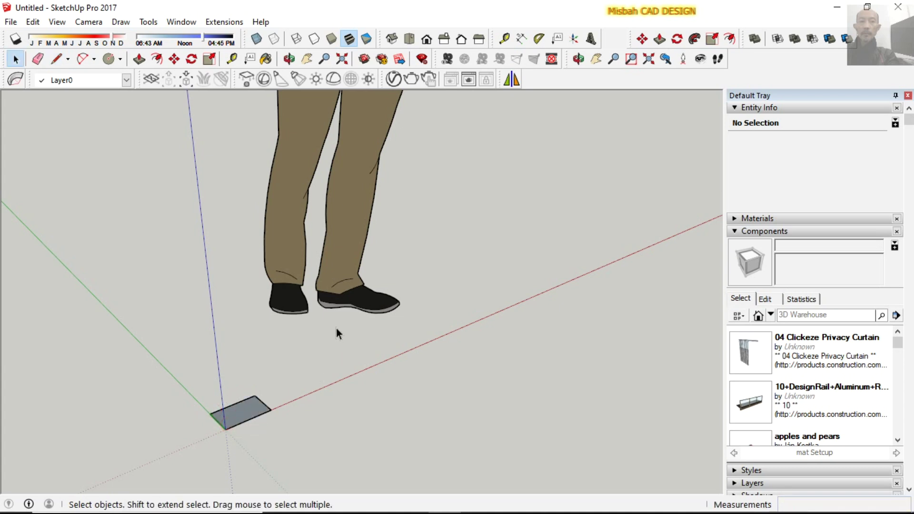
left_click(300, 251)
key("Delete")
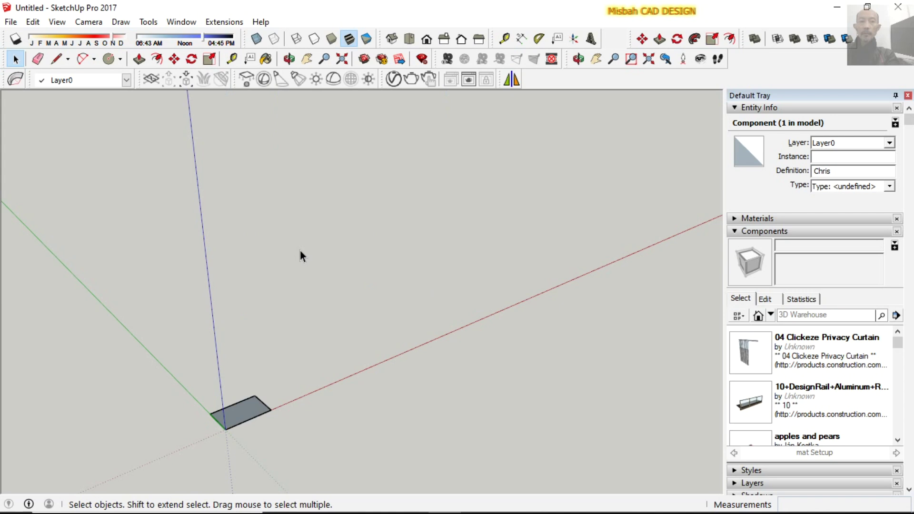
scroll(238, 421, "up", 1)
scroll(230, 443, "up", 2)
scroll(217, 450, "up", 2)
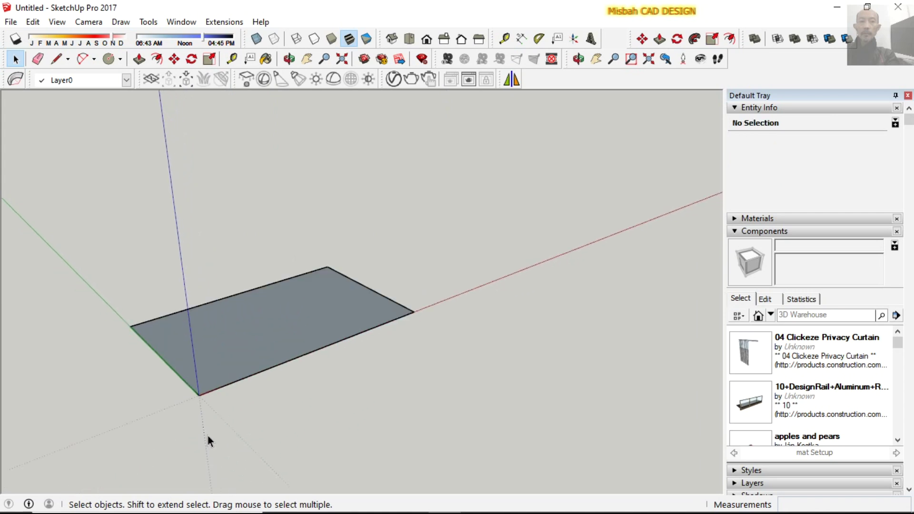
scroll(209, 433, "up", 2)
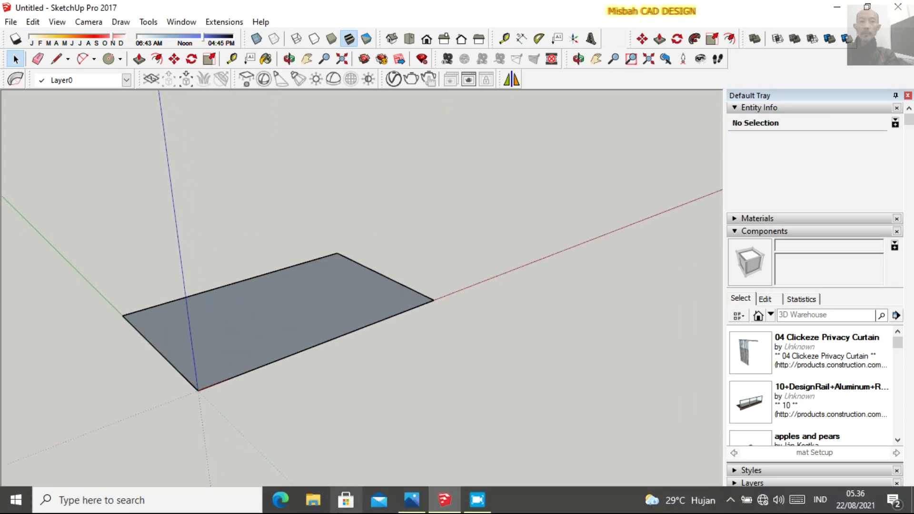
left_click(411, 500)
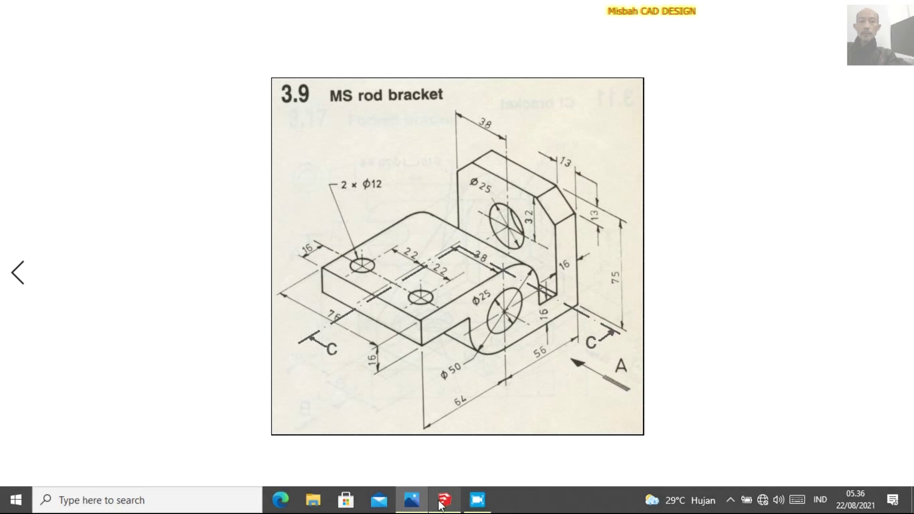
left_click(438, 502)
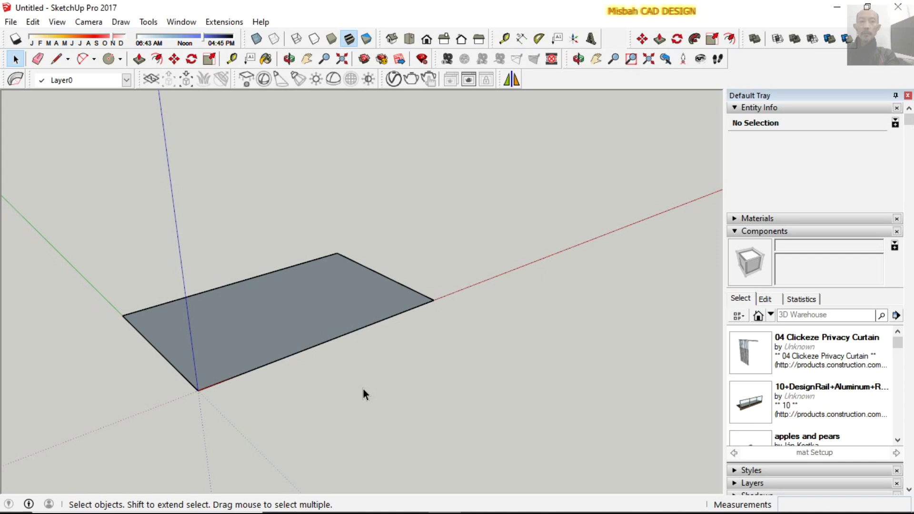
Push/pull the base rectangle upward 75 mm into a solid block
left_click(139, 59)
left_click(289, 326)
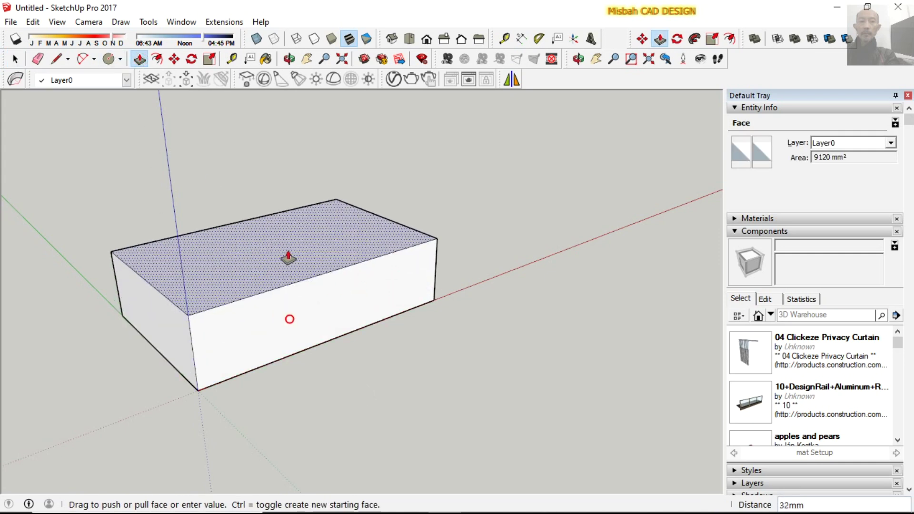
type("75")
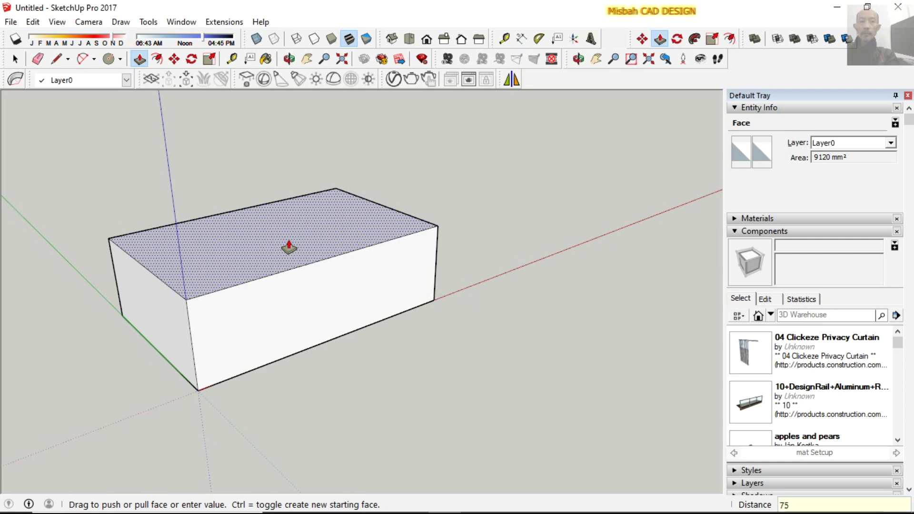
key("Return")
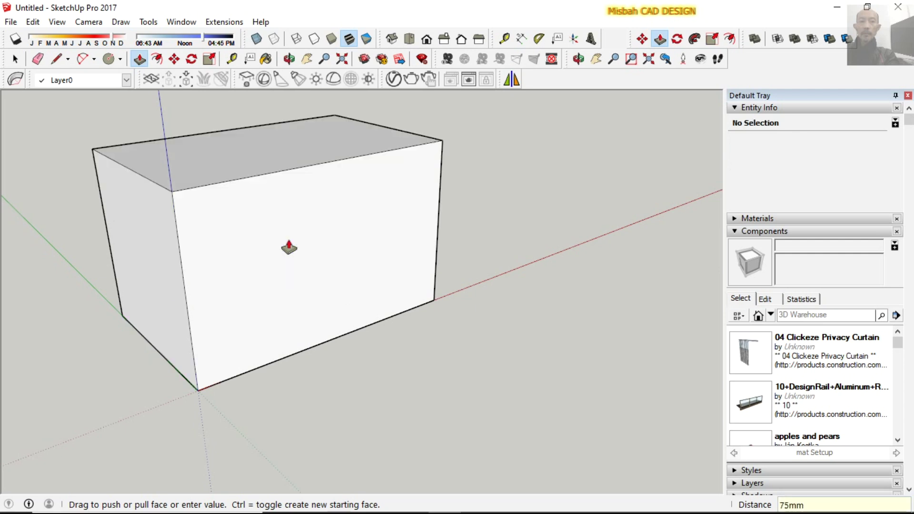
key("space")
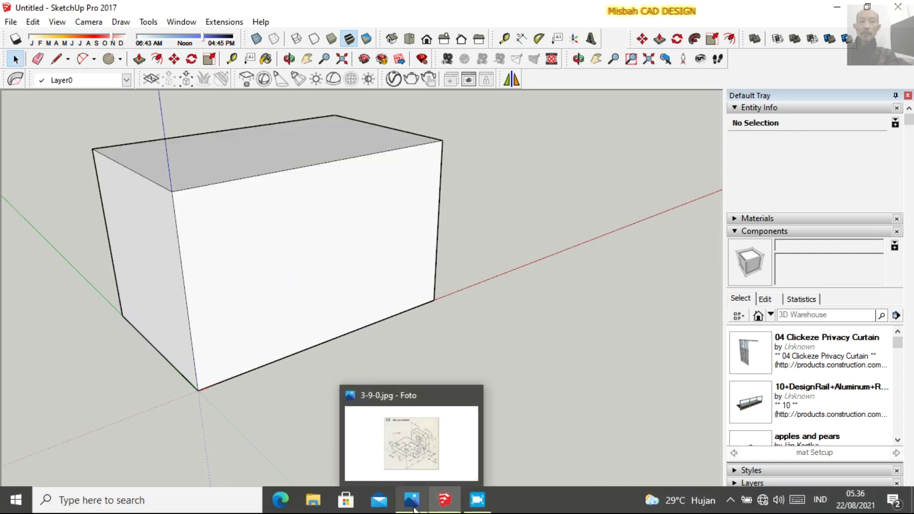
left_click(415, 500)
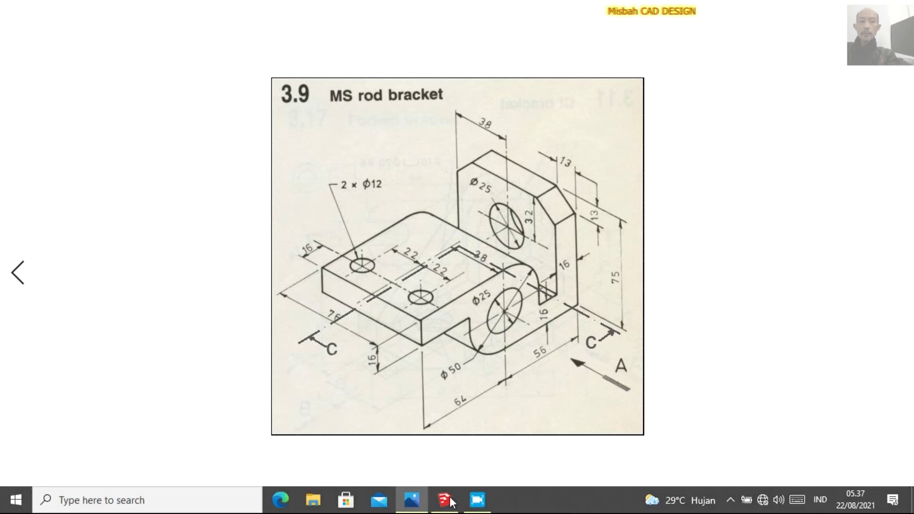
left_click(449, 497)
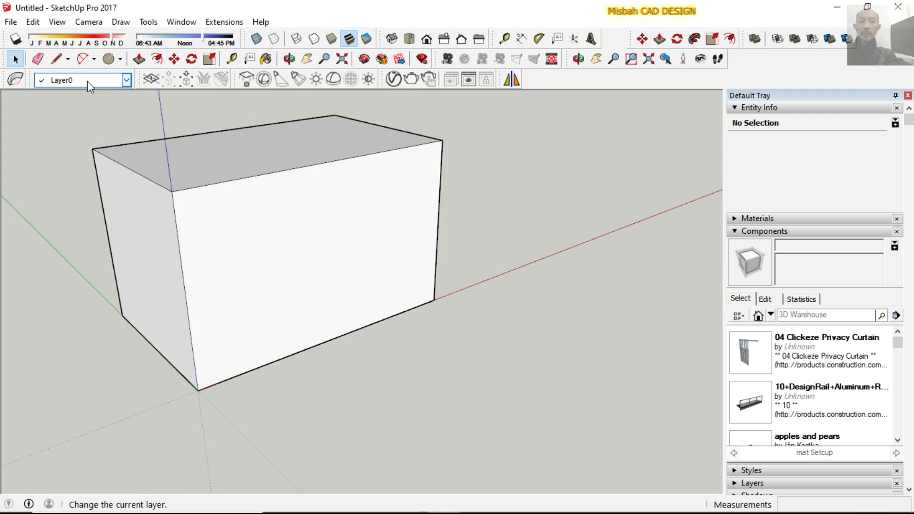
Place guides 64 mm from the left edge and 25 mm above the bottom edge
left_click(232, 59)
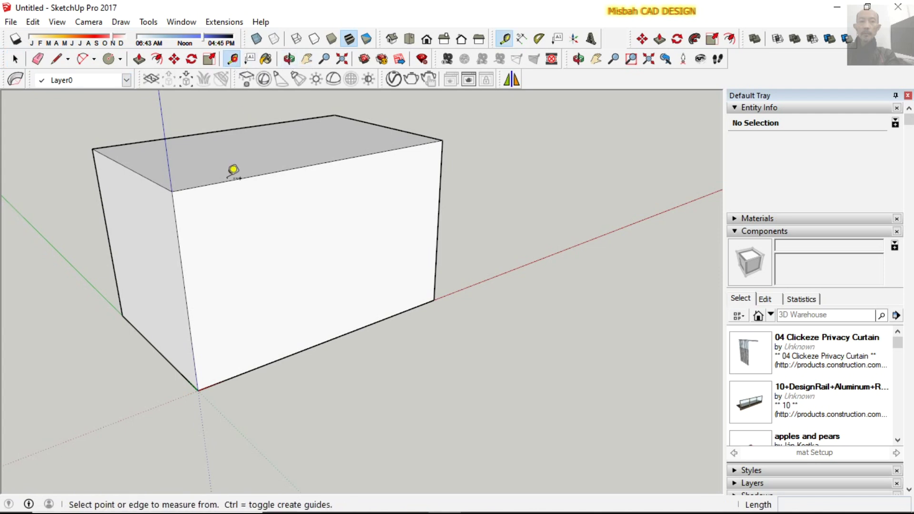
left_click(190, 312)
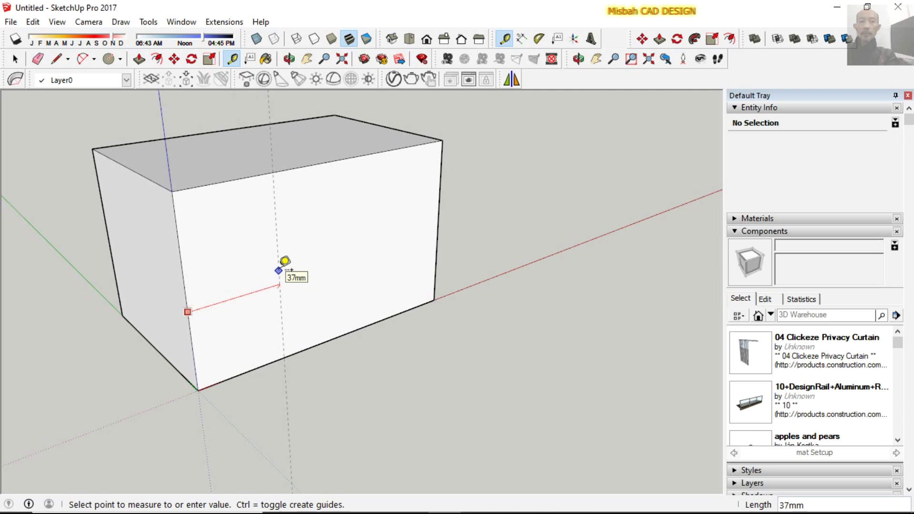
type("64")
key("Return")
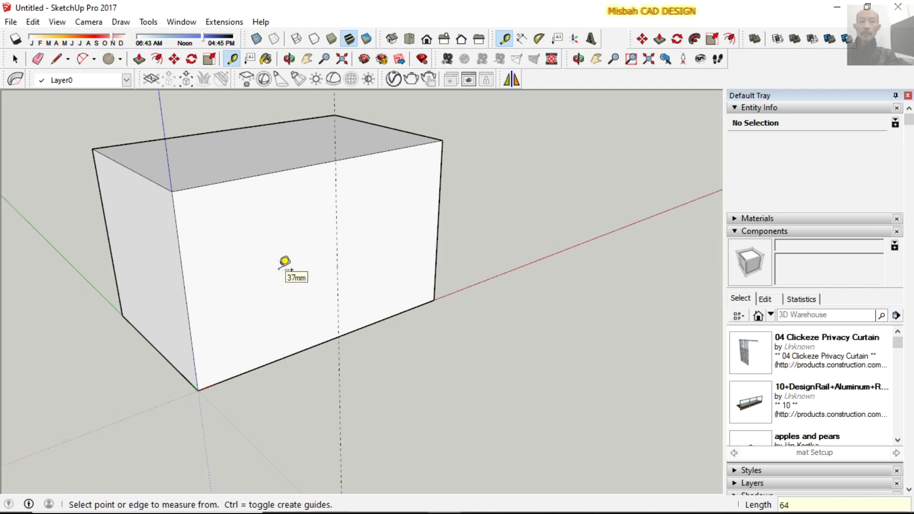
left_click(272, 362)
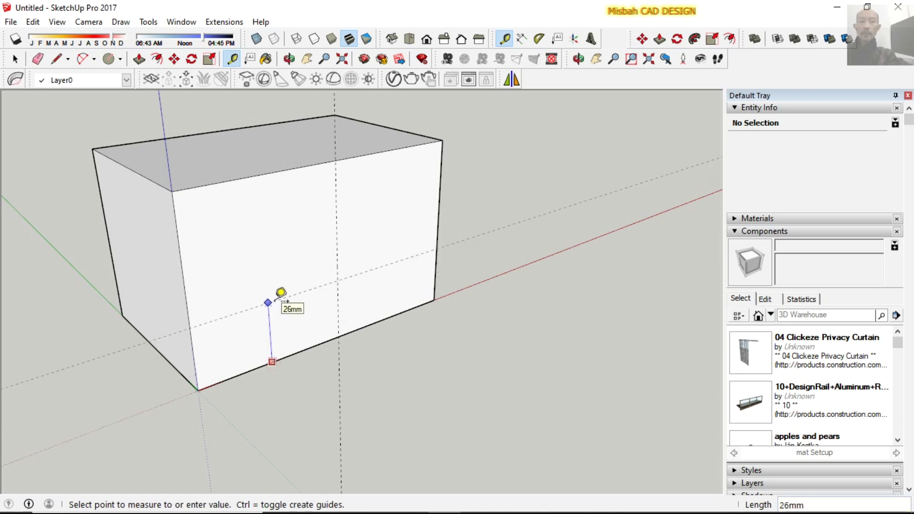
type("25")
key("Return")
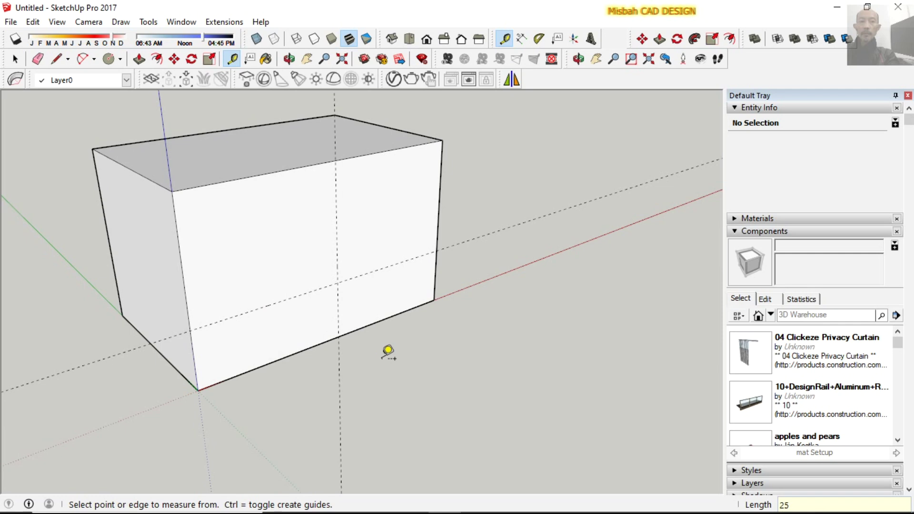
Draw a 25 mm-radius circle where the two guides cross on the front face
key("c")
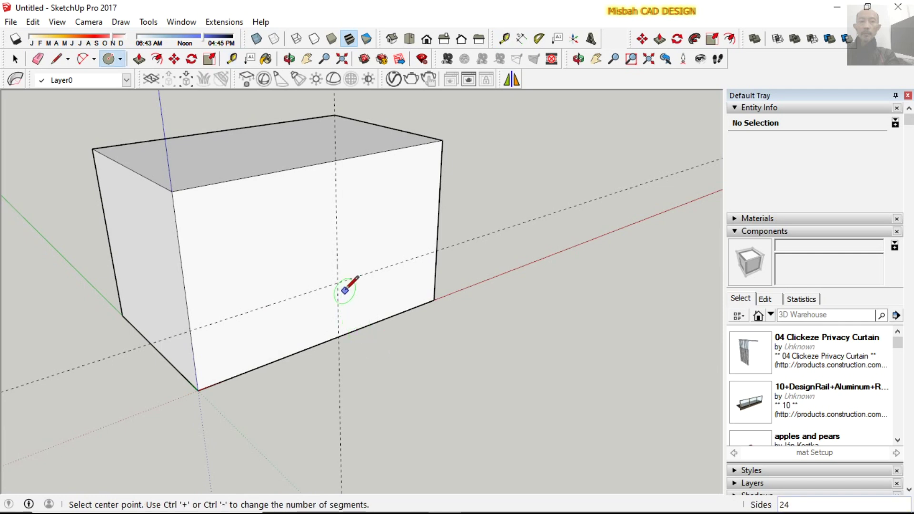
left_click(337, 283)
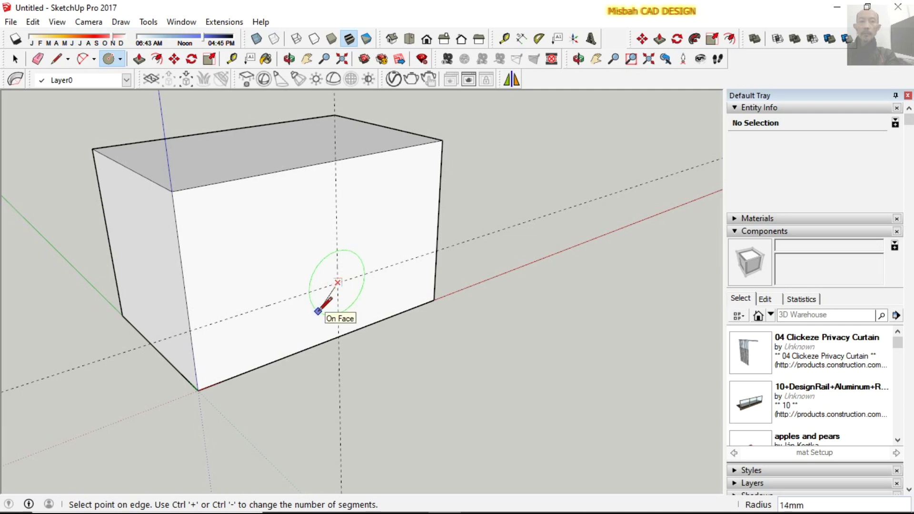
type("25")
key("Return")
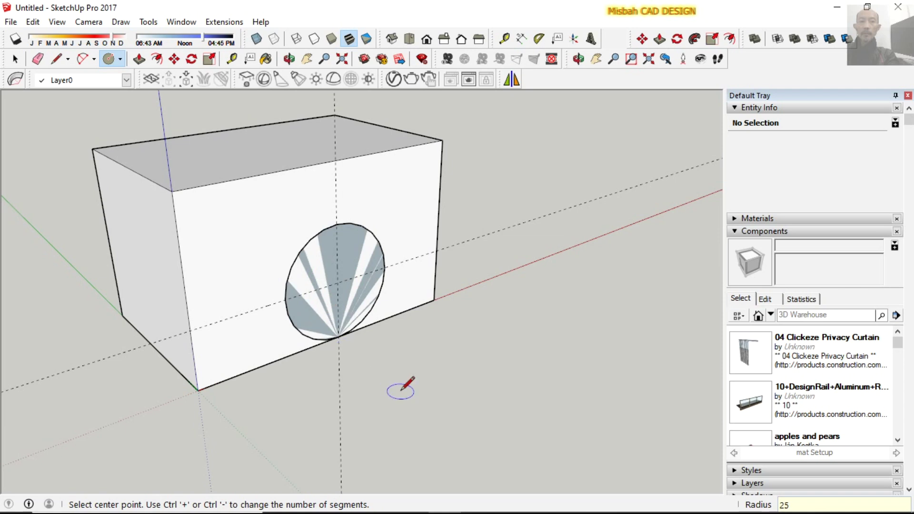
key("space")
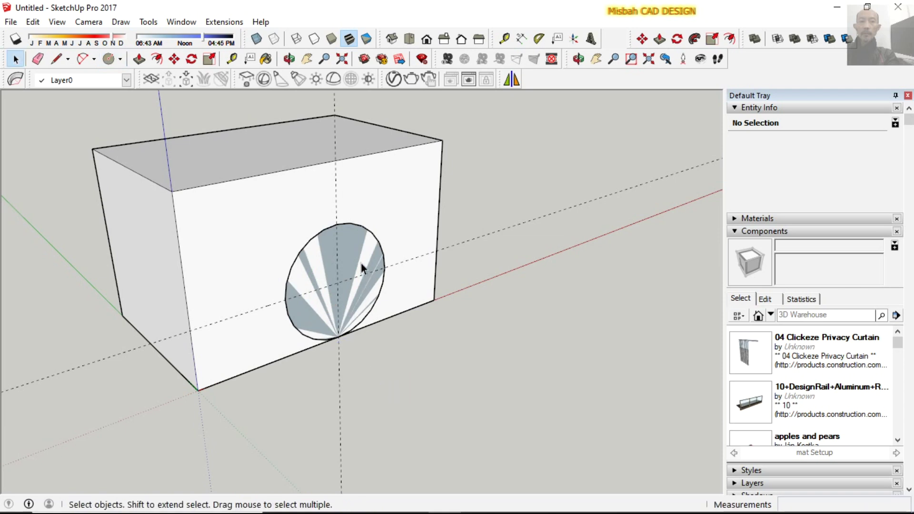
left_click(362, 260)
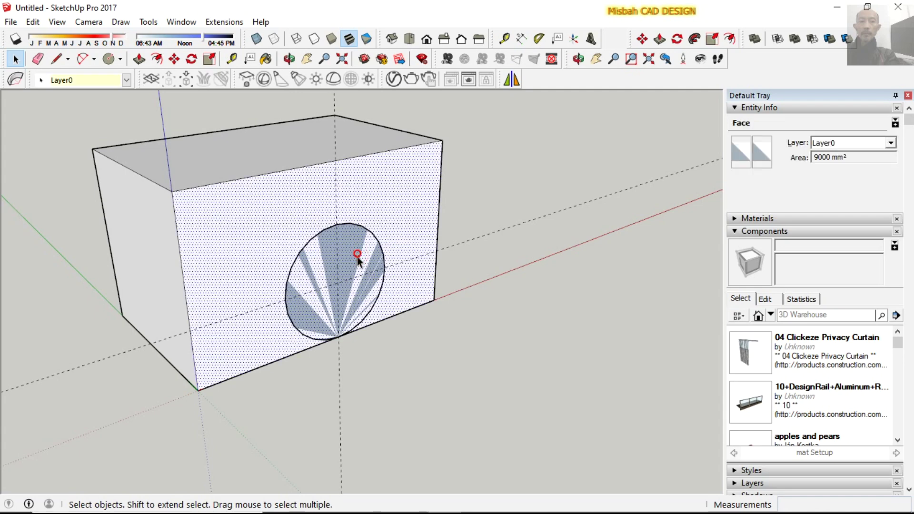
Set the front-face circle to 64 segments in Entity Info, then recheck the reference drawing
left_click(438, 428)
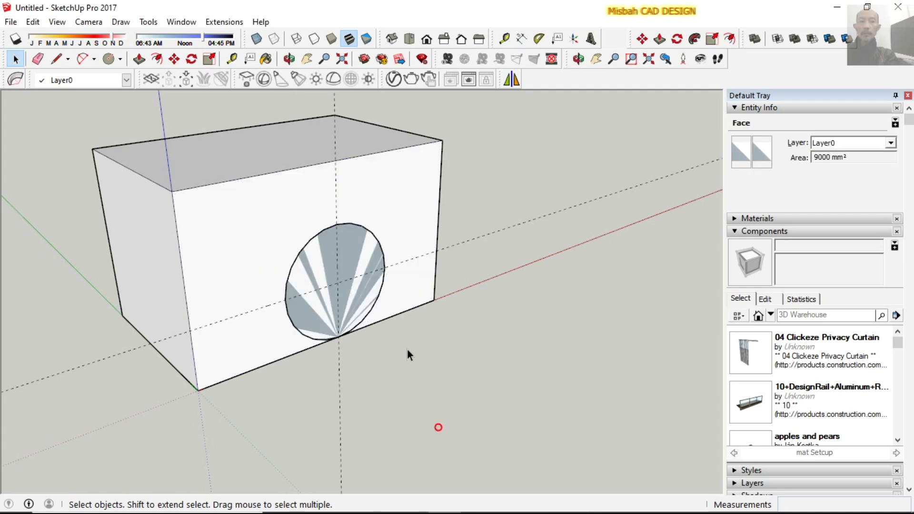
middle_click_drag(377, 249, 379, 246)
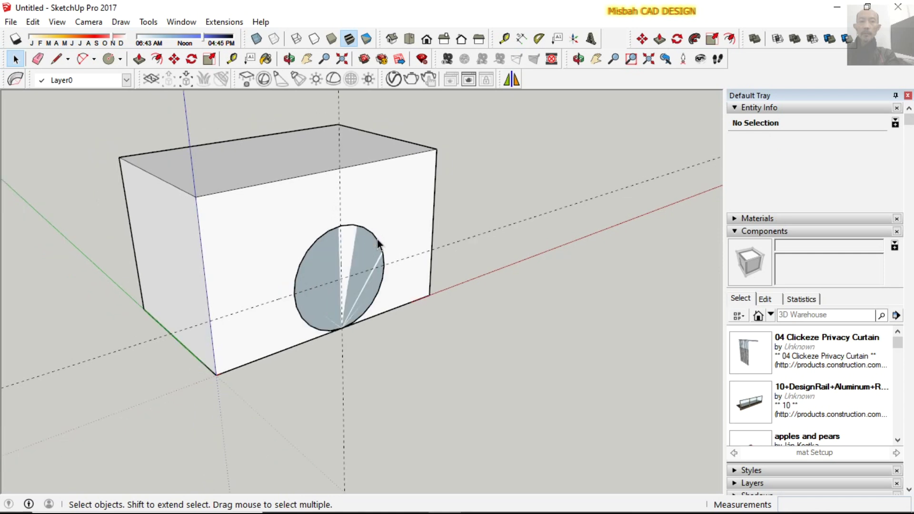
scroll(378, 244, "up", 2)
left_click(377, 243)
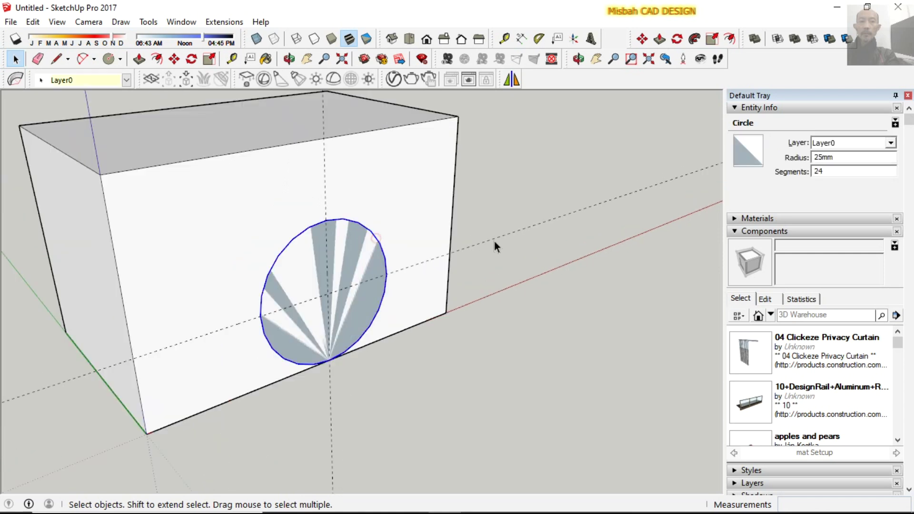
double_click(818, 171)
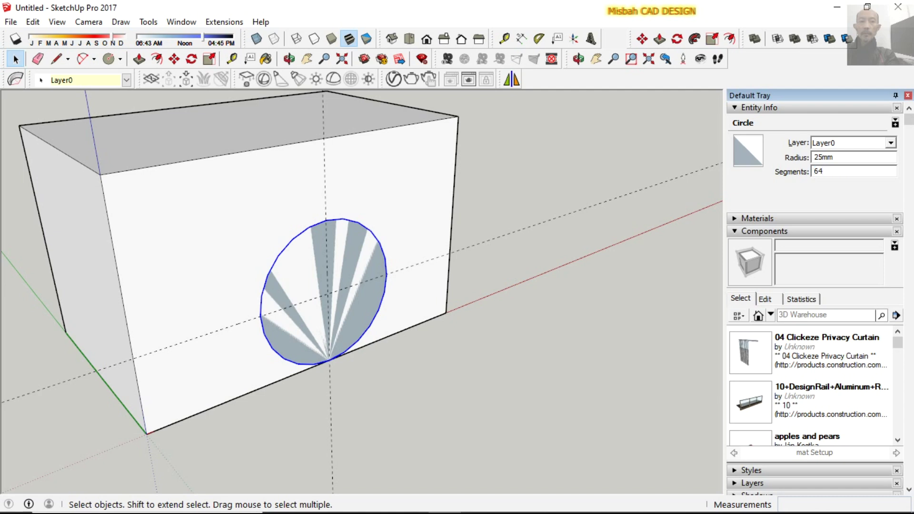
key("Return")
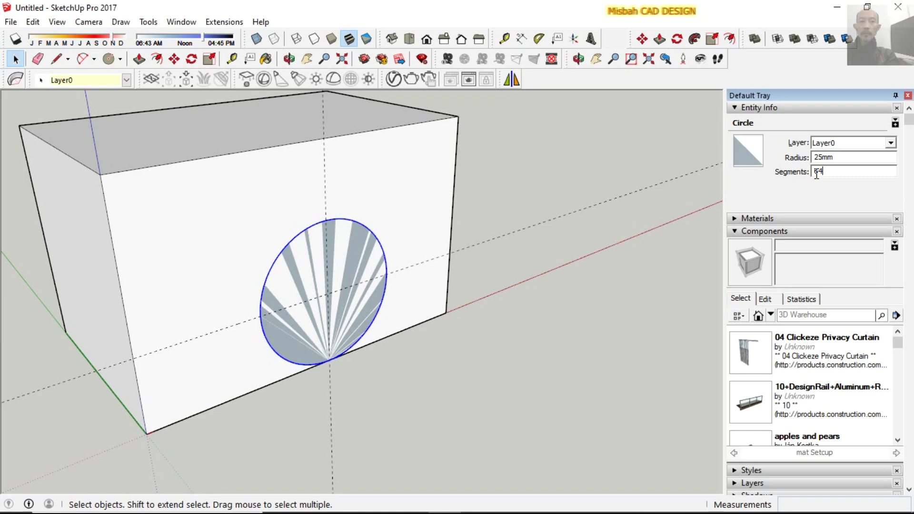
left_click(515, 189)
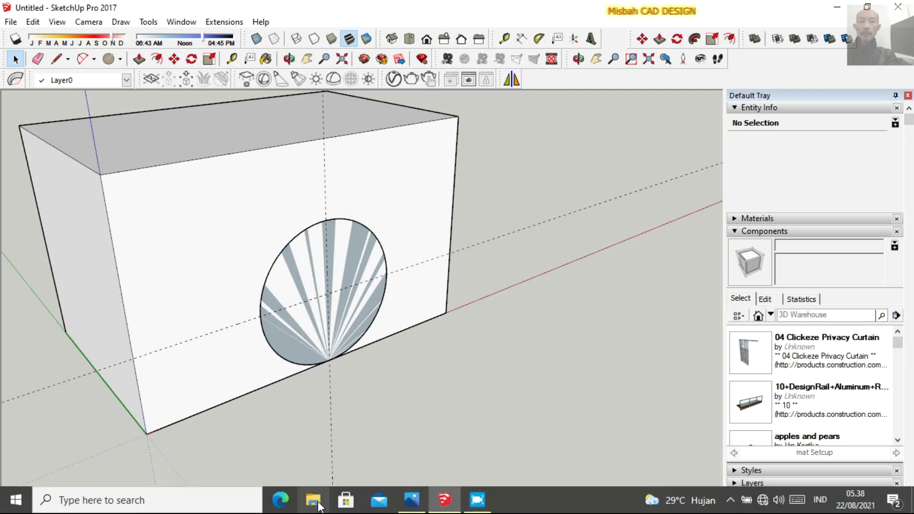
left_click(409, 501)
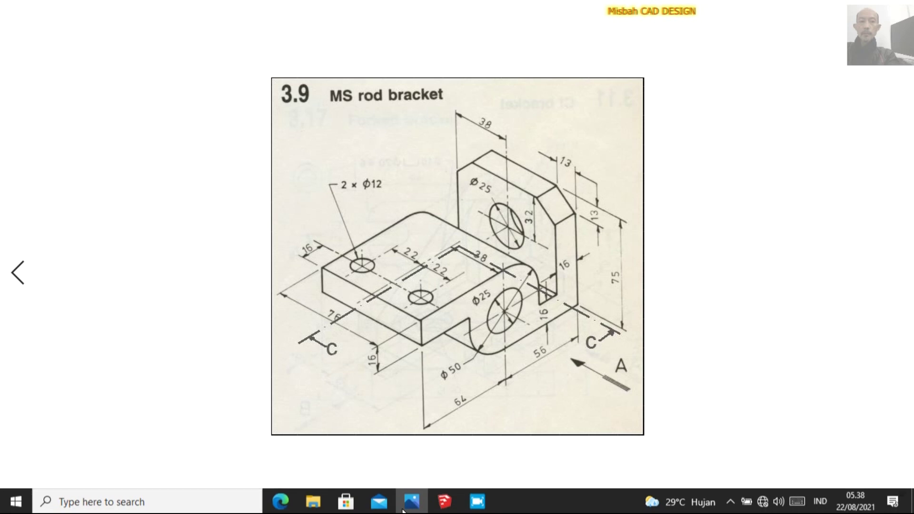
left_click(443, 507)
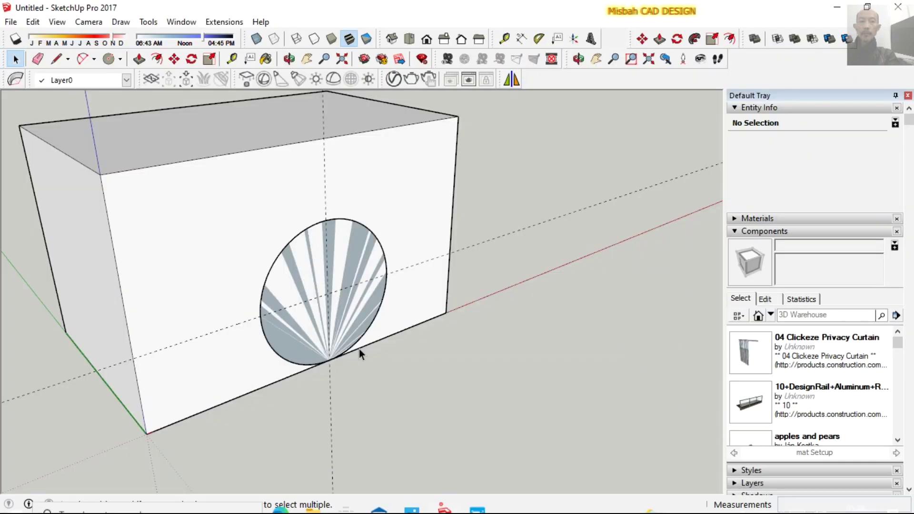
Draw a horizontal edge from the circle's top point to the block's left edge
left_click(57, 58)
left_click(326, 221)
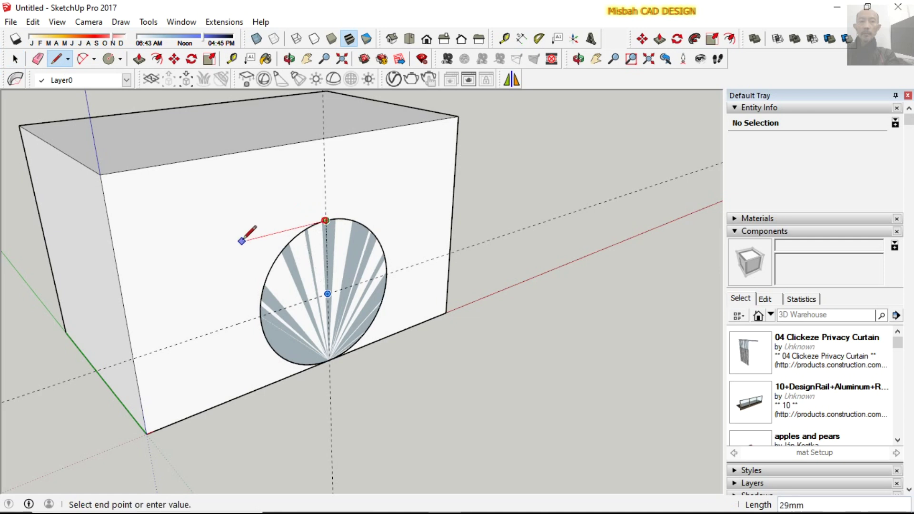
left_click(118, 274)
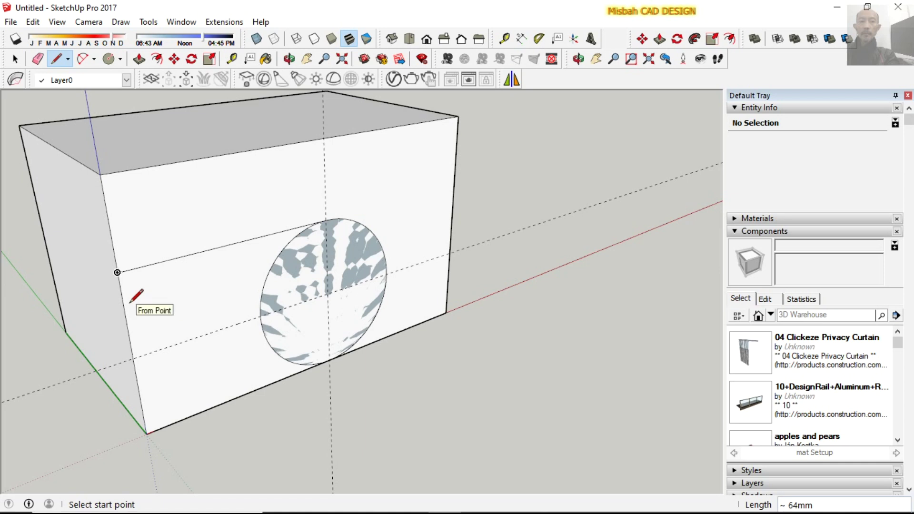
key("space")
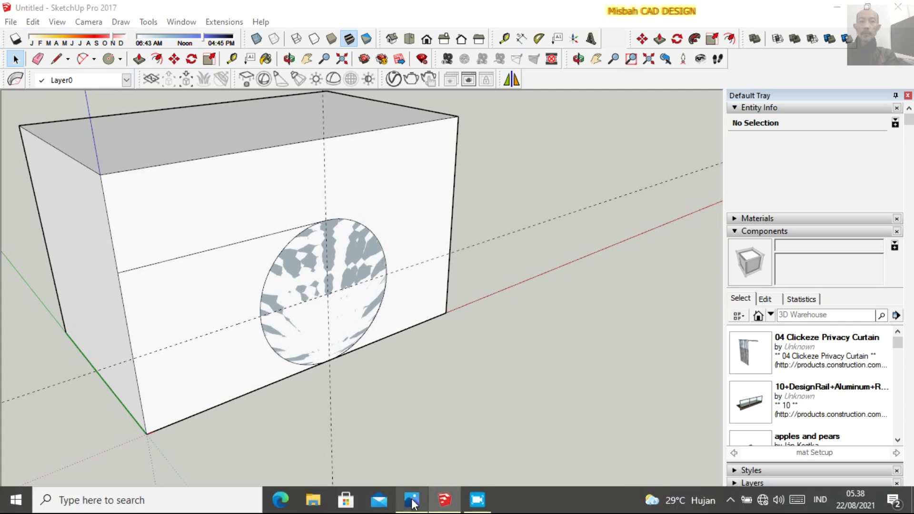
left_click(411, 499)
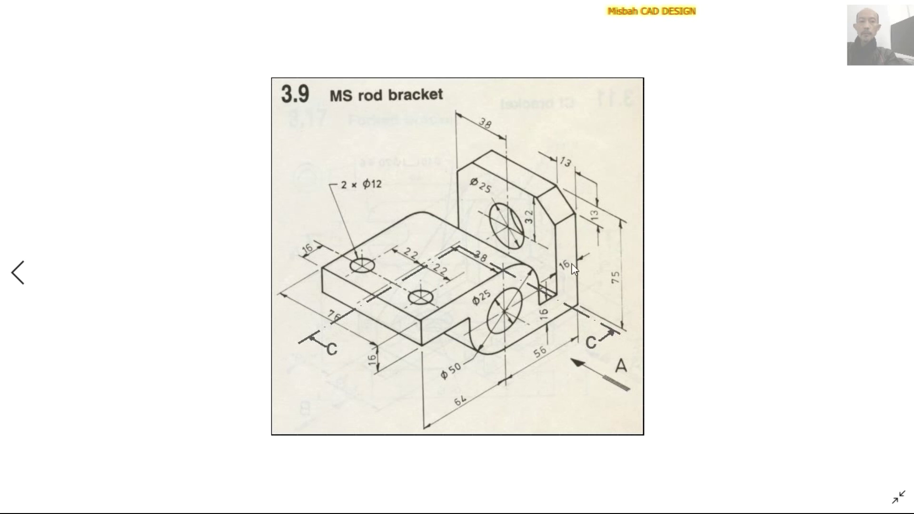
Return from the reference drawing to the SketchUp model
left_click(444, 501)
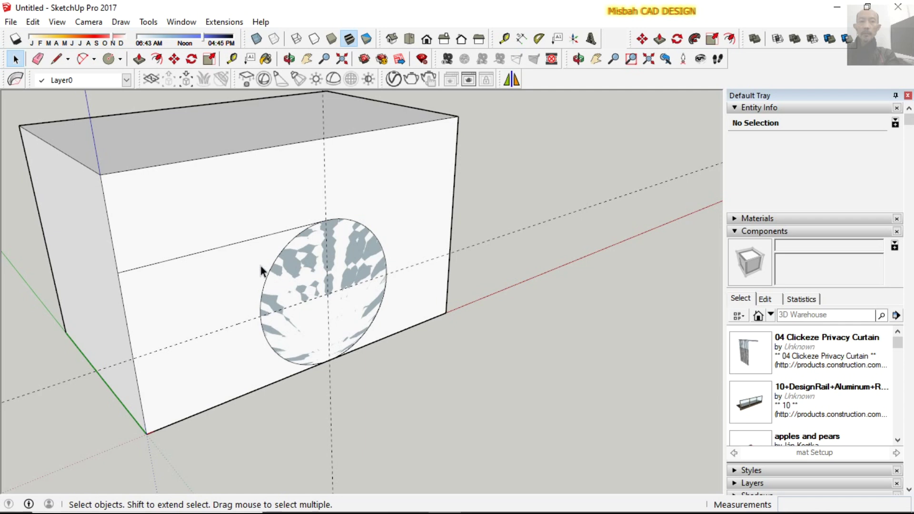
Place a guide 16 mm below the new horizontal edge across the front face
left_click(232, 62)
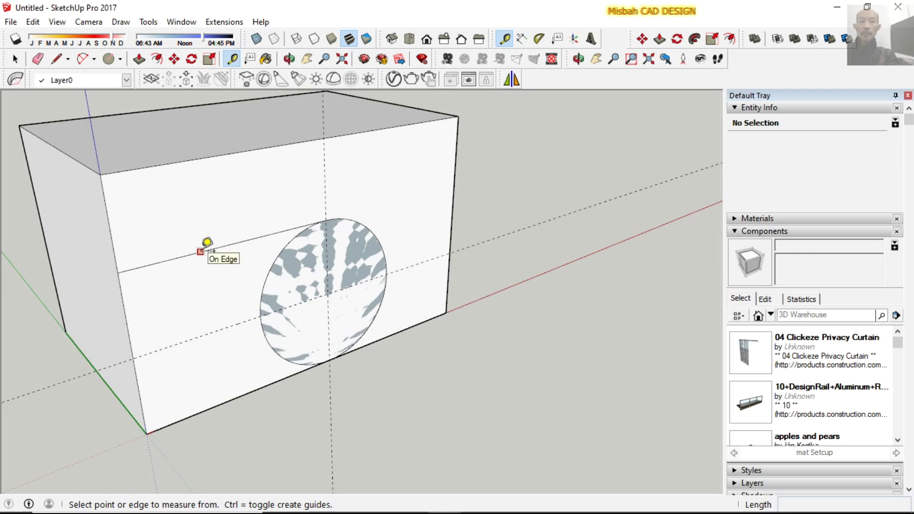
left_click(201, 252)
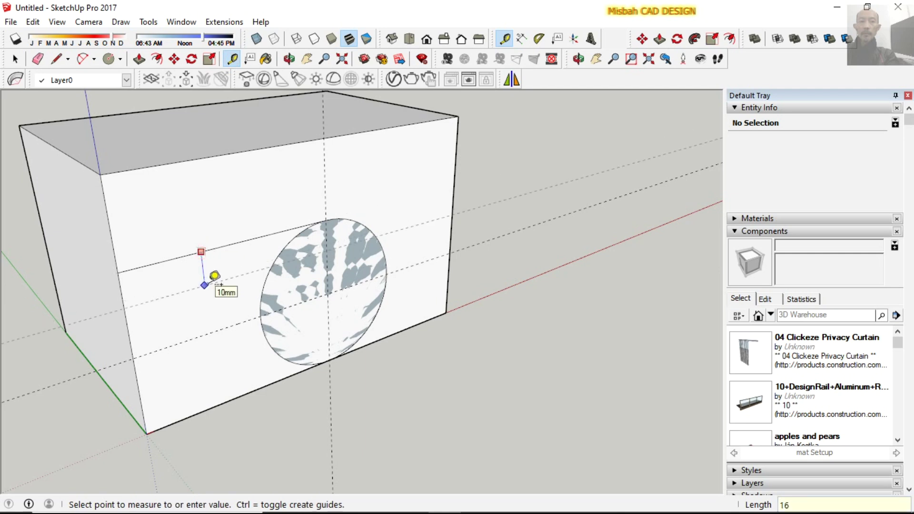
key("Return")
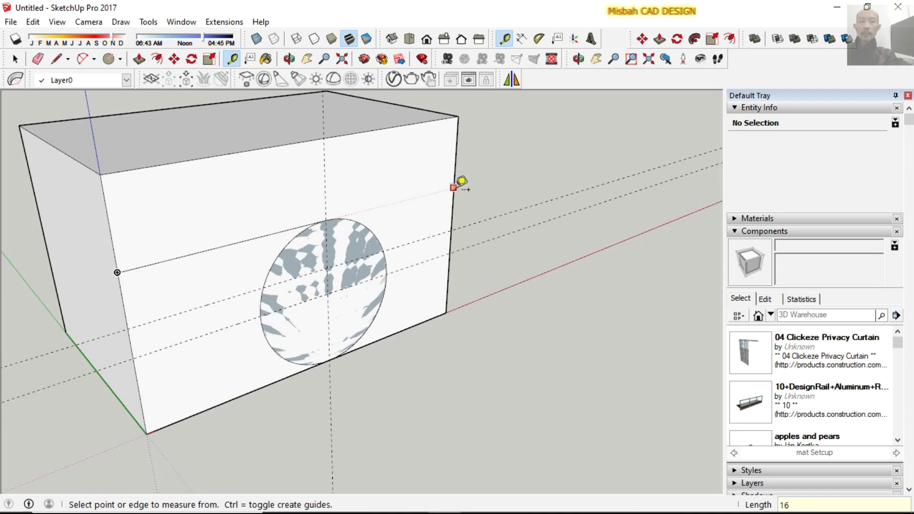
left_click(454, 188)
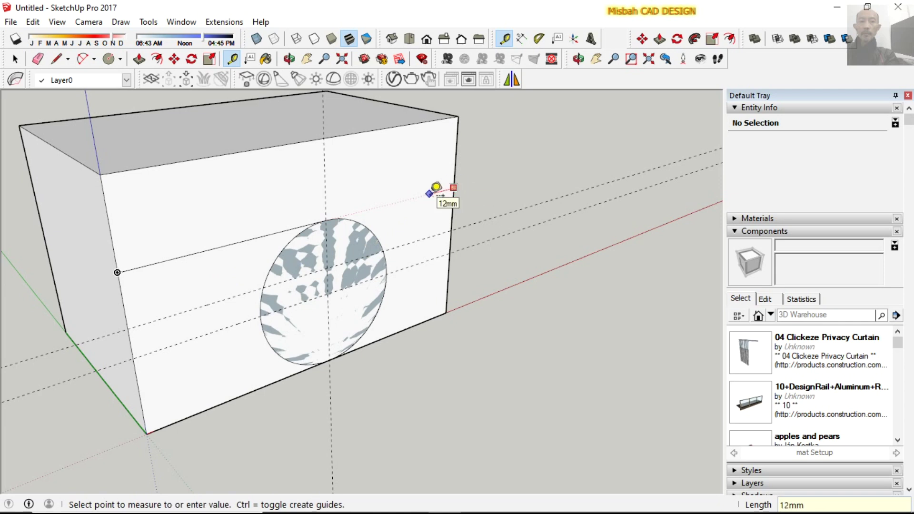
type("16")
key("Escape")
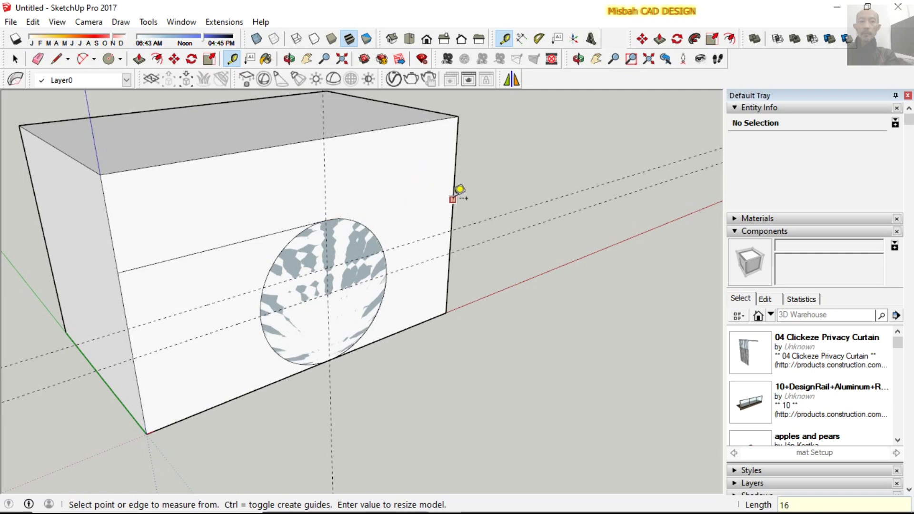
key("space")
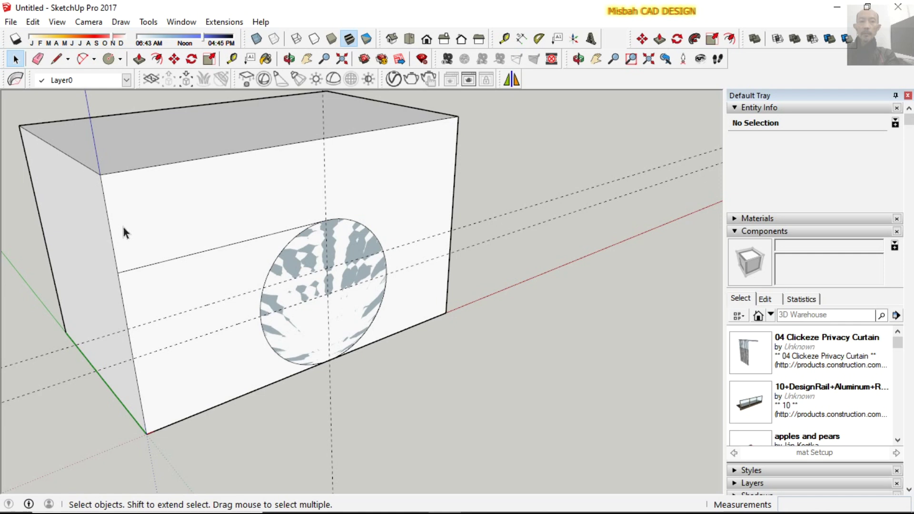
left_click(56, 59)
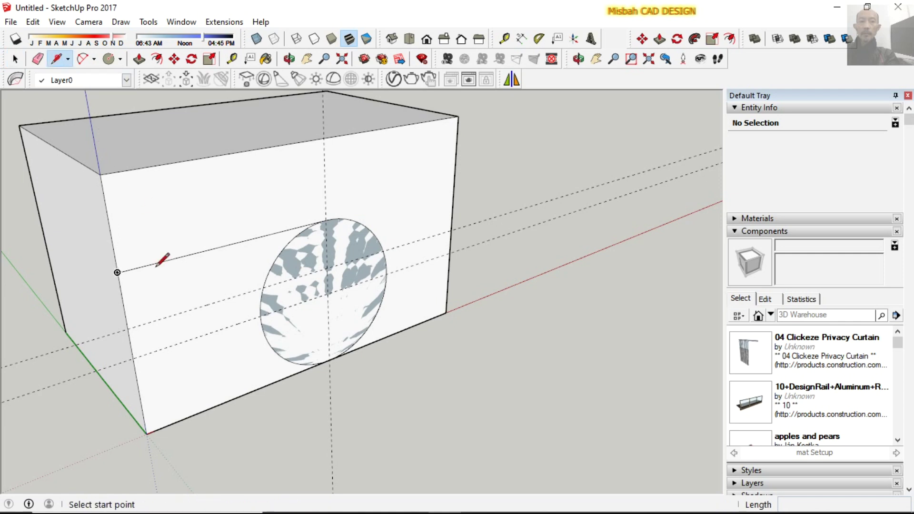
Draw a vertical line from the lower guide up past the circle's left side
left_click(127, 328)
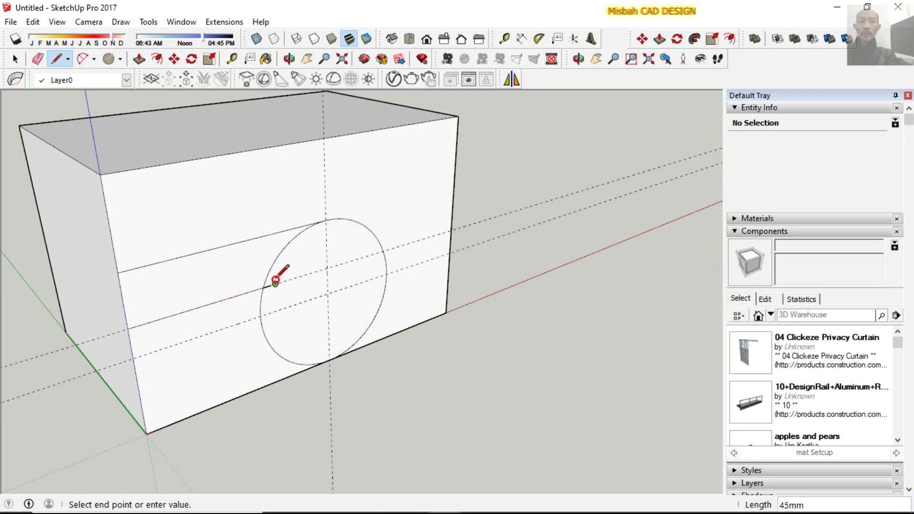
scroll(275, 286, "up", 1)
scroll(276, 305, "up", 1)
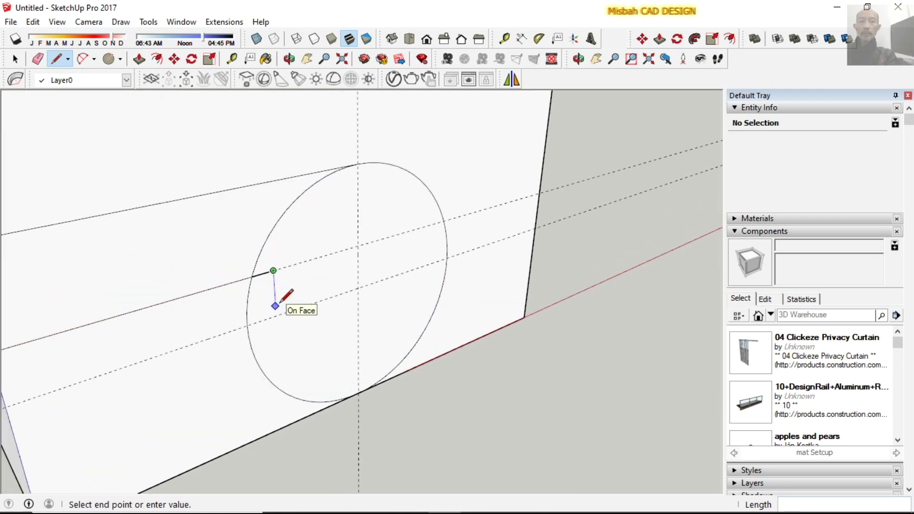
key("Escape")
left_click(248, 324)
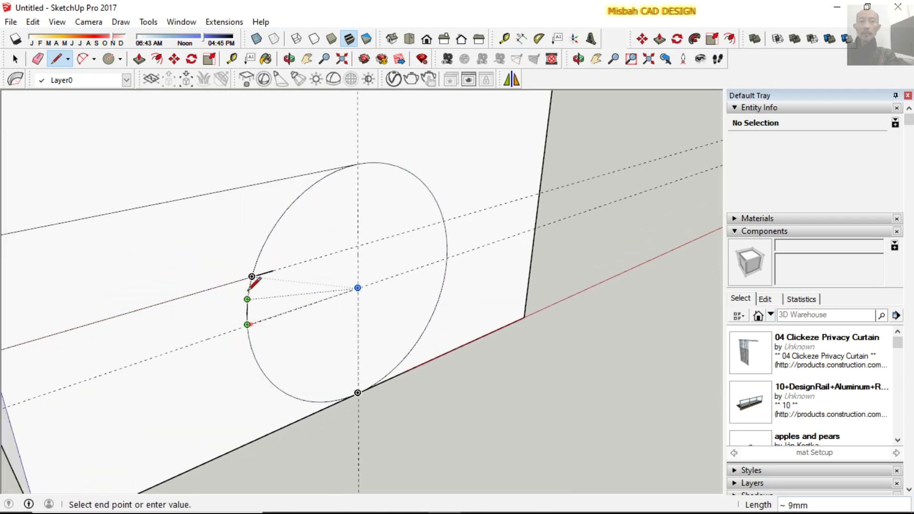
left_click(239, 222)
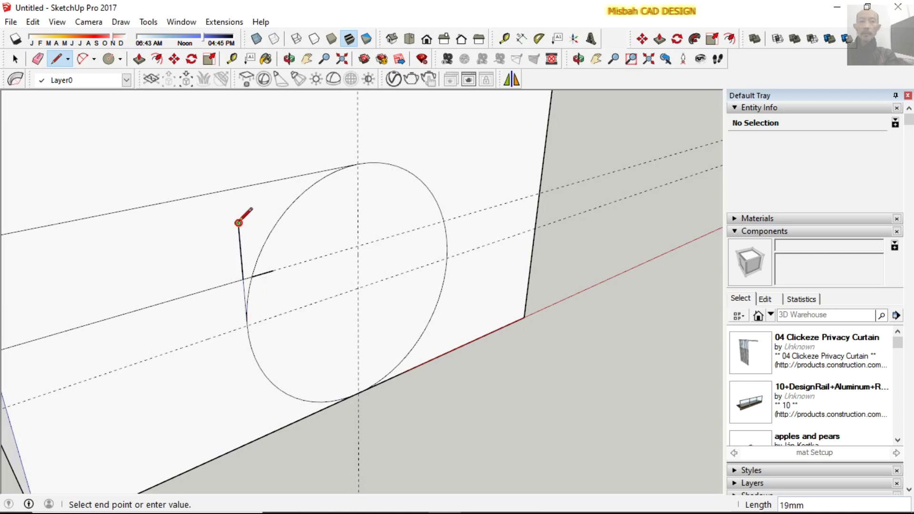
Erase the short stub and the circle's unwanted left arc
key("e")
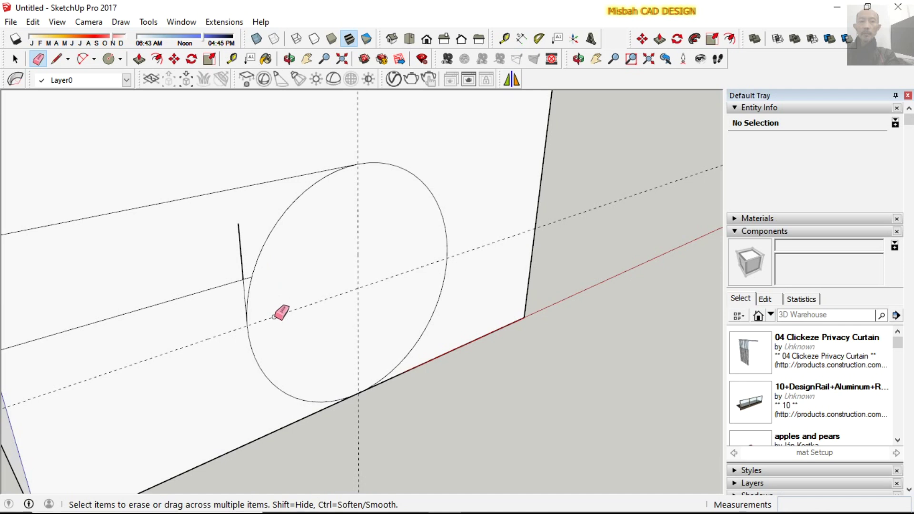
left_click(239, 251)
scroll(245, 277, "up", 1)
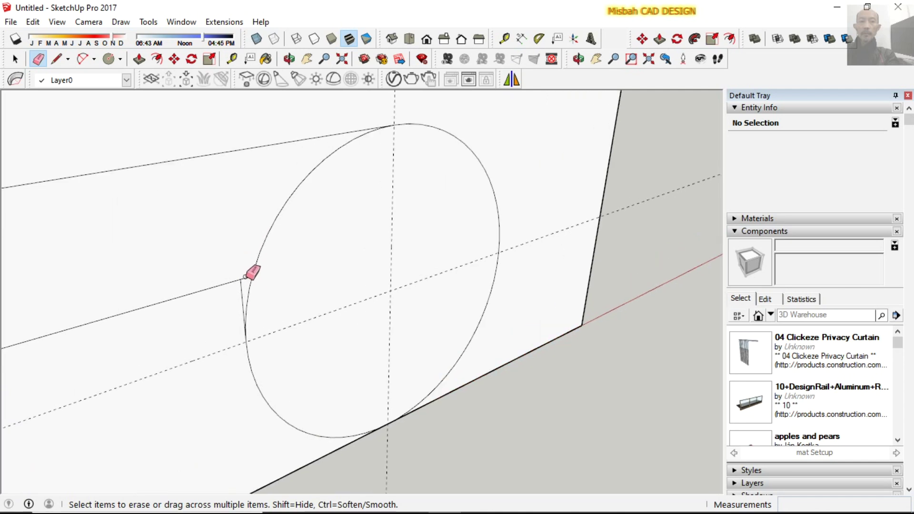
scroll(245, 277, "up", 1)
left_click(252, 284)
scroll(316, 290, "down", 3)
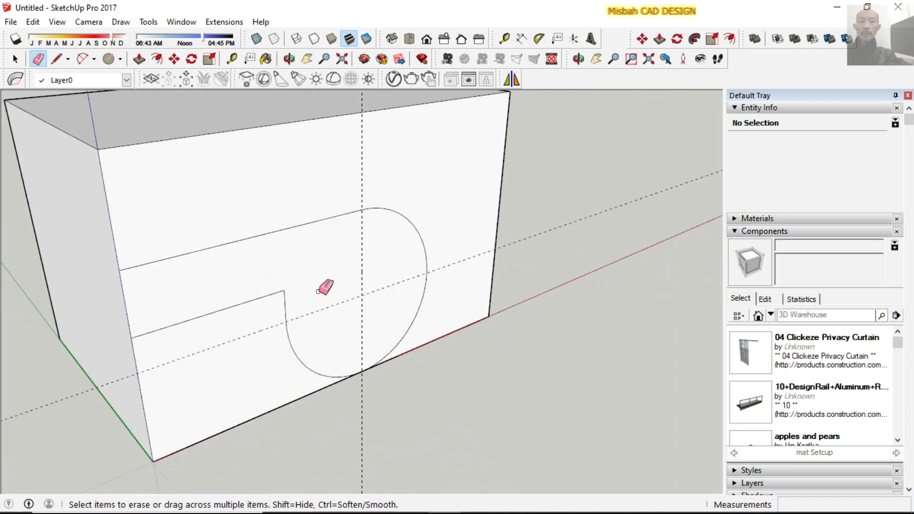
left_click(426, 41)
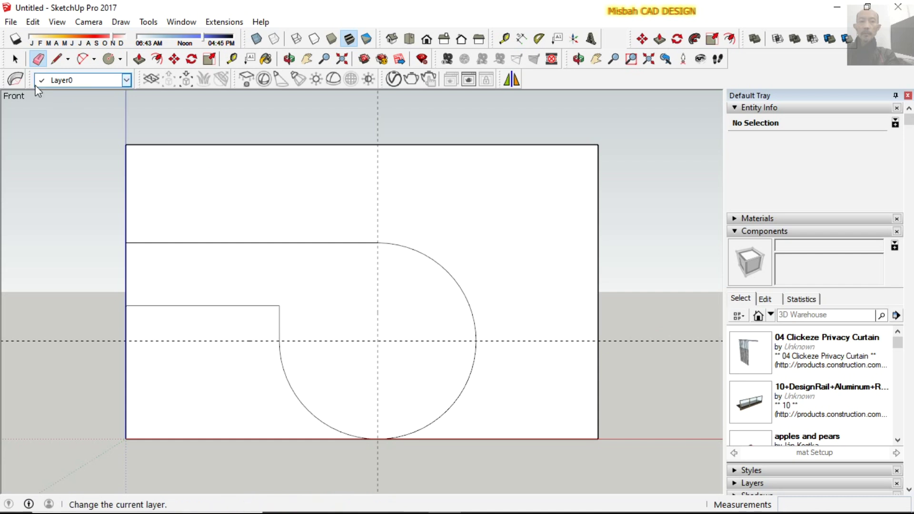
Draw a 12.5 mm radius circle centred on the guide intersection inside the big arc
left_click(107, 60)
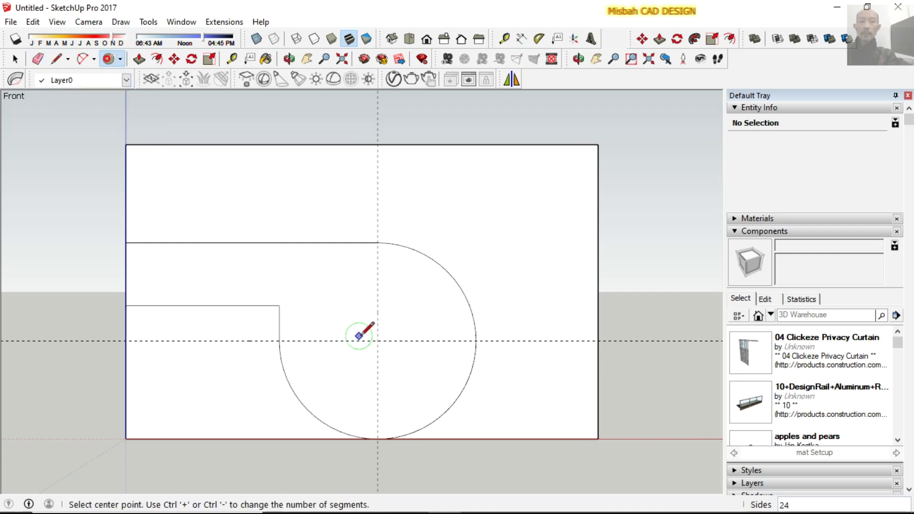
left_click(378, 340)
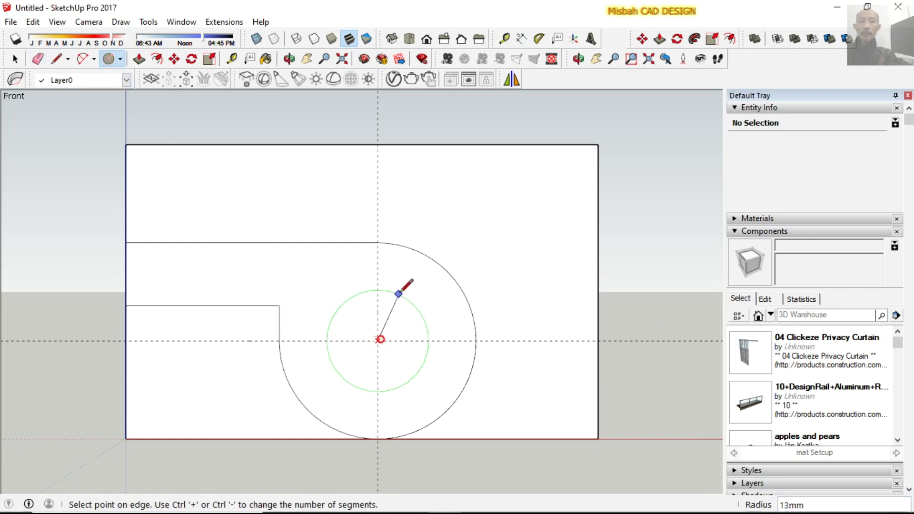
type("12,5")
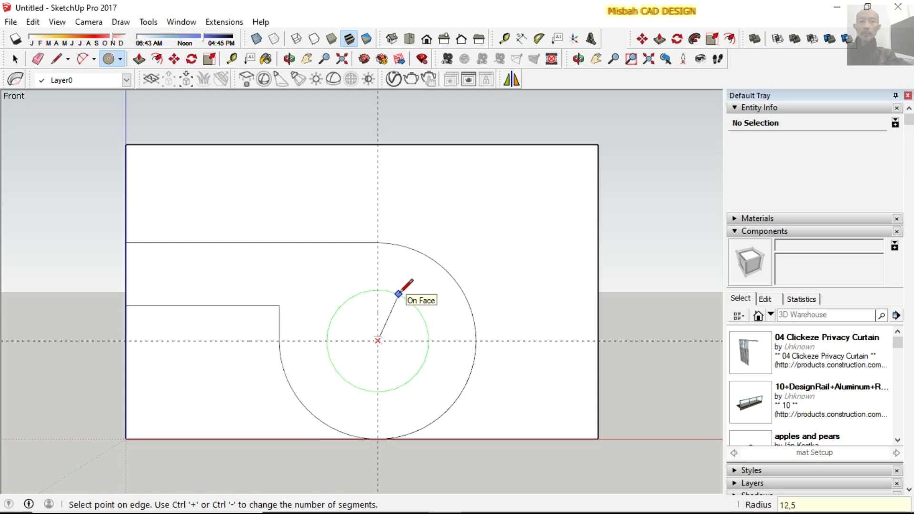
key("Return")
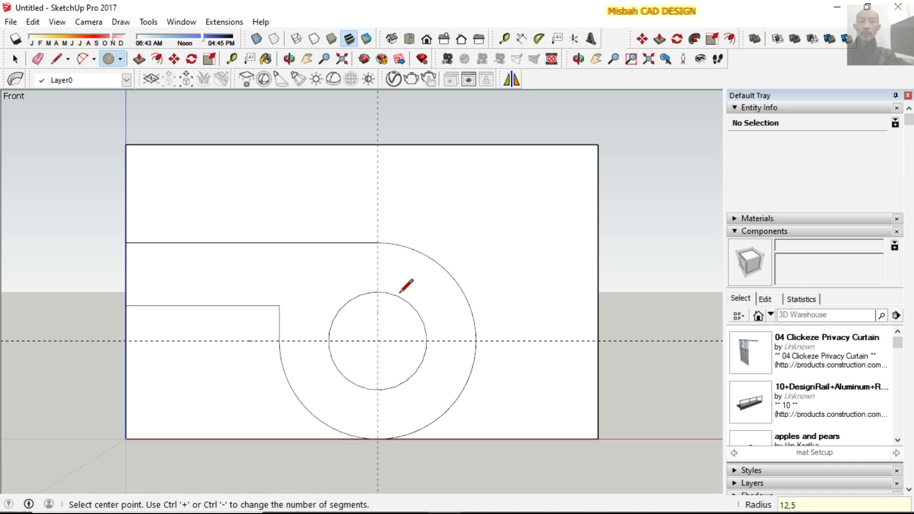
Smooth the new inner circle to 64 segments in Entity Info
key("space")
left_click(404, 299)
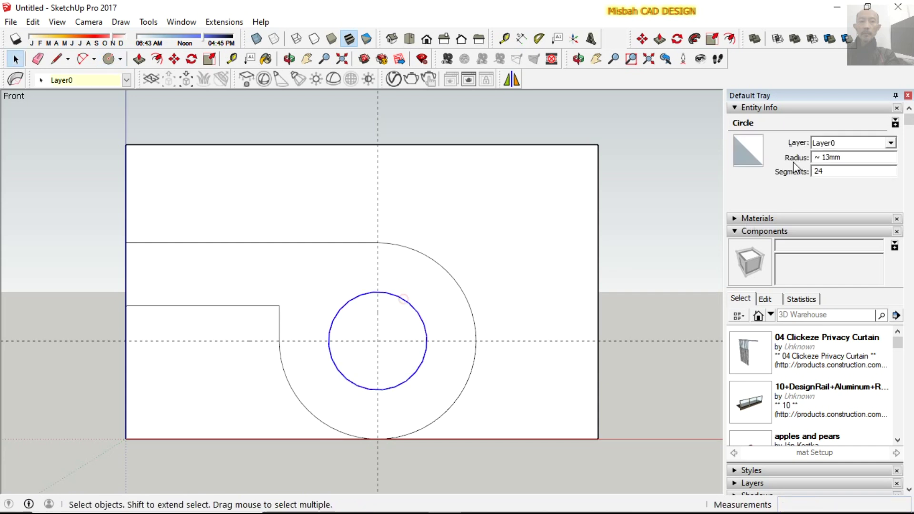
double_click(827, 175)
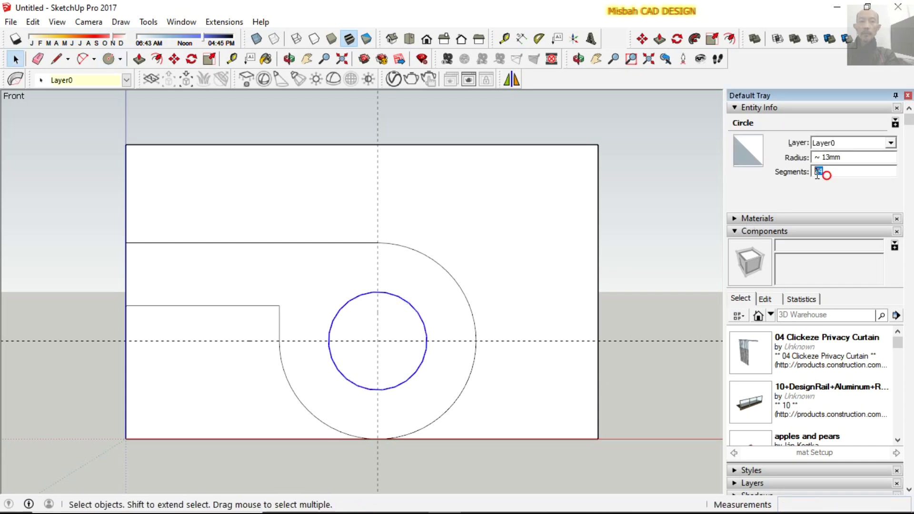
type("64")
key("Return")
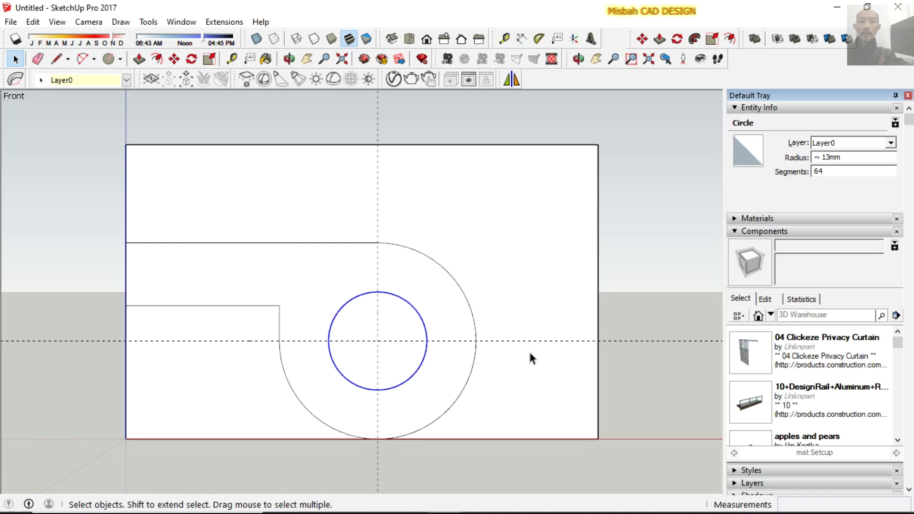
left_click(233, 59)
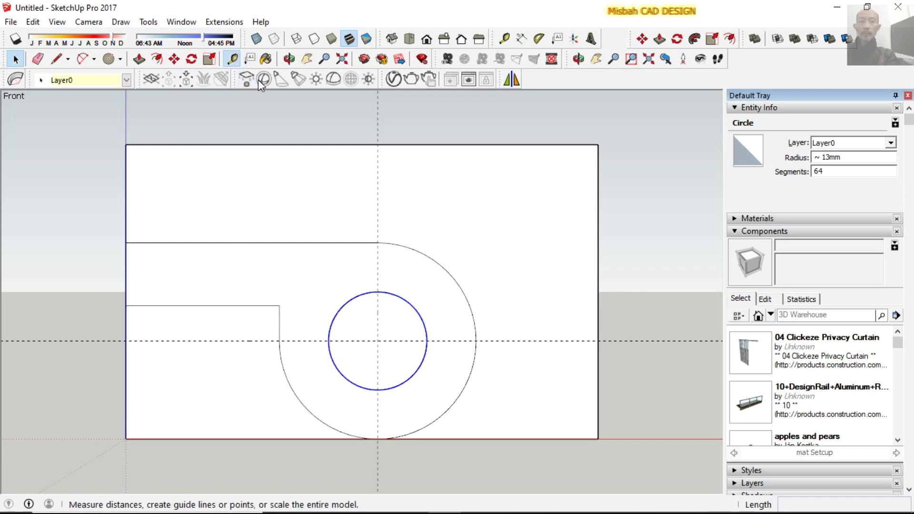
Place guides 16 mm above the bottom edge and 16 mm in from the right edge
left_click(534, 438)
type("16")
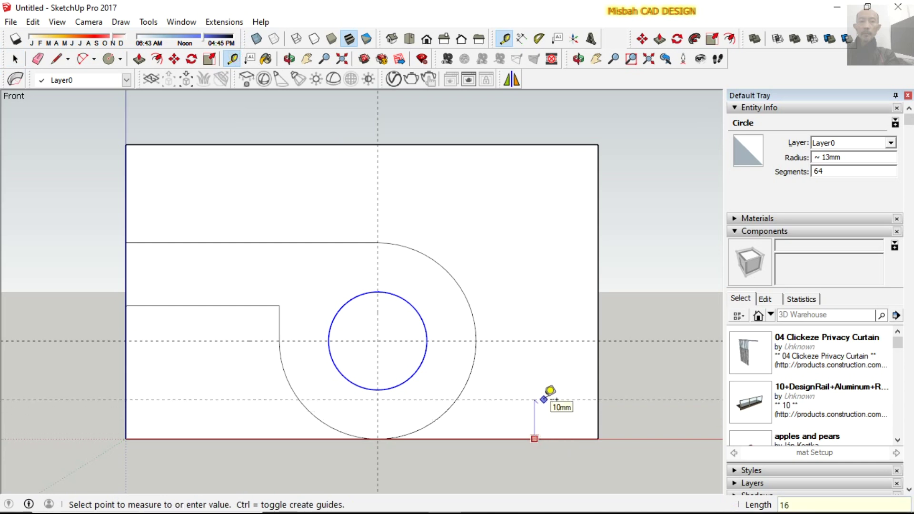
key("Return")
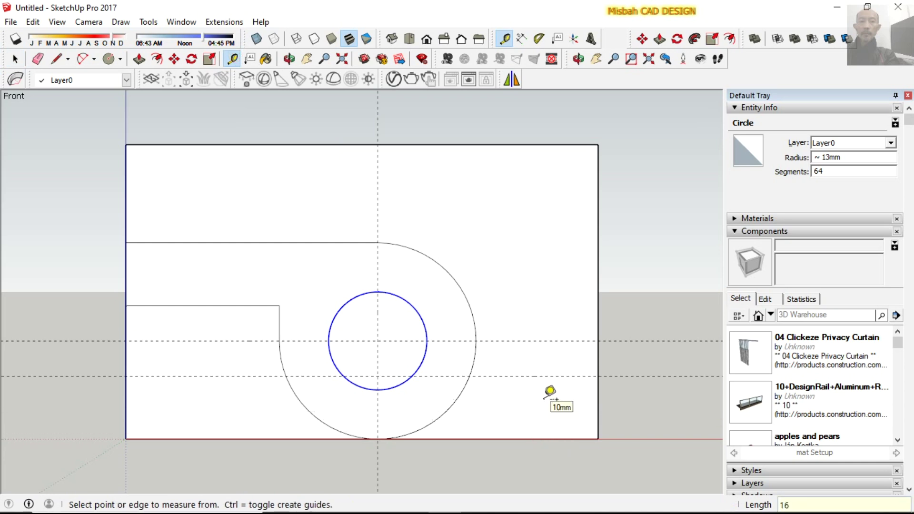
left_click(599, 300)
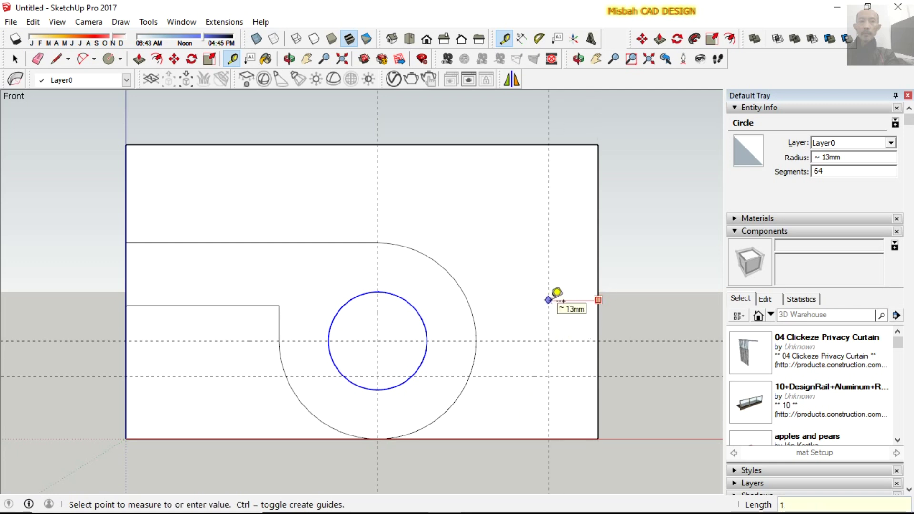
key("Return")
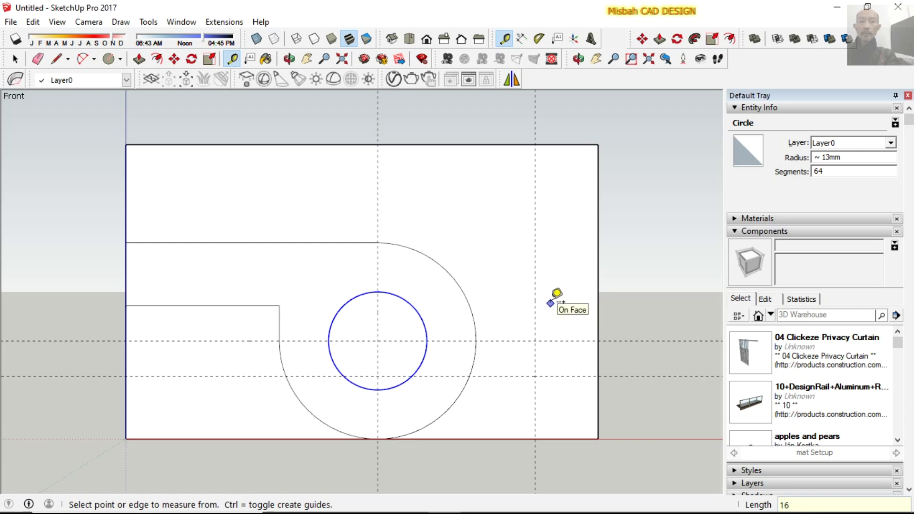
left_click(412, 499)
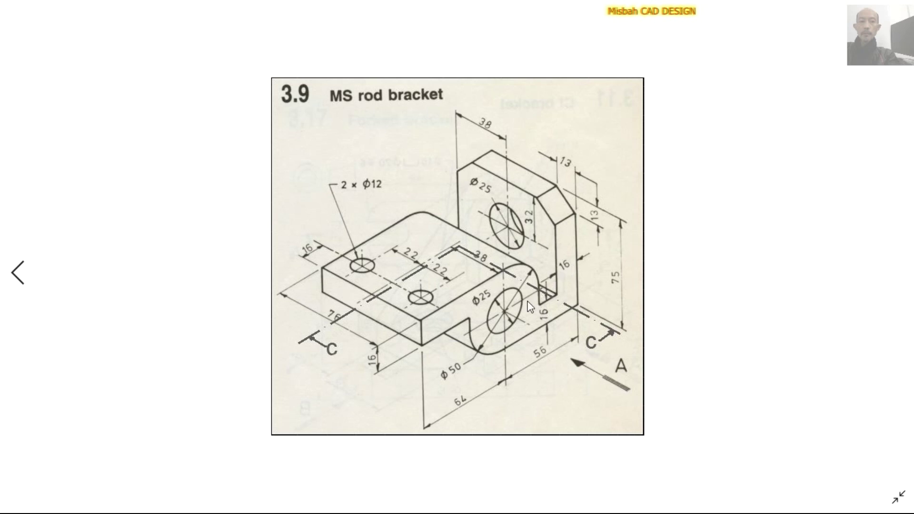
left_click(445, 499)
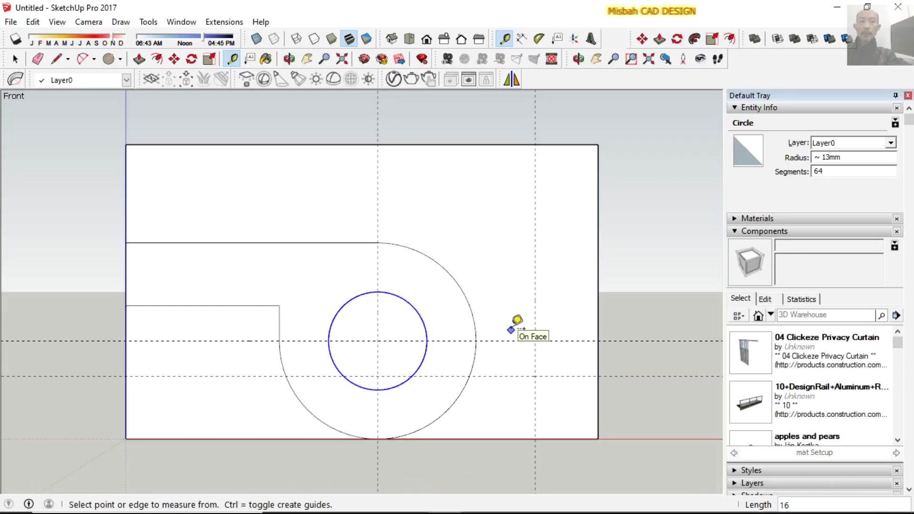
Draw the upright plate's edges along the 16 mm guides, meeting the outer arc
left_click(56, 59)
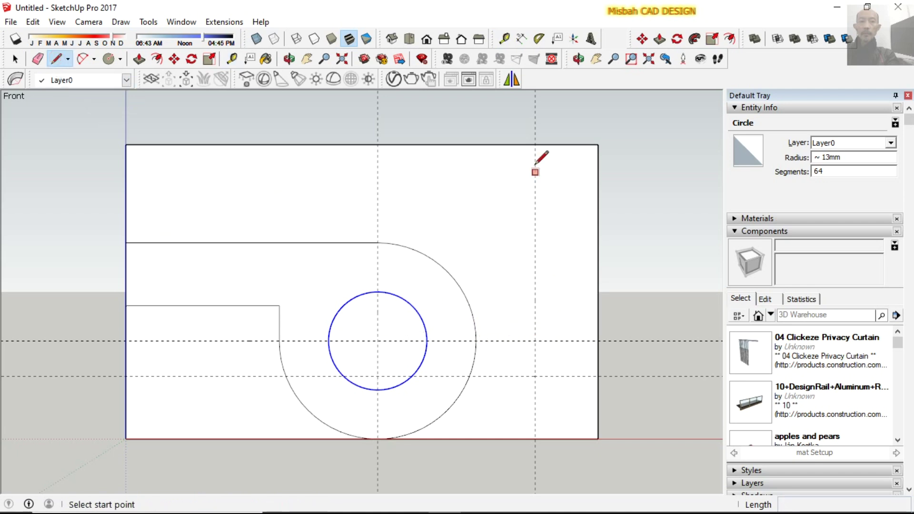
left_click(535, 145)
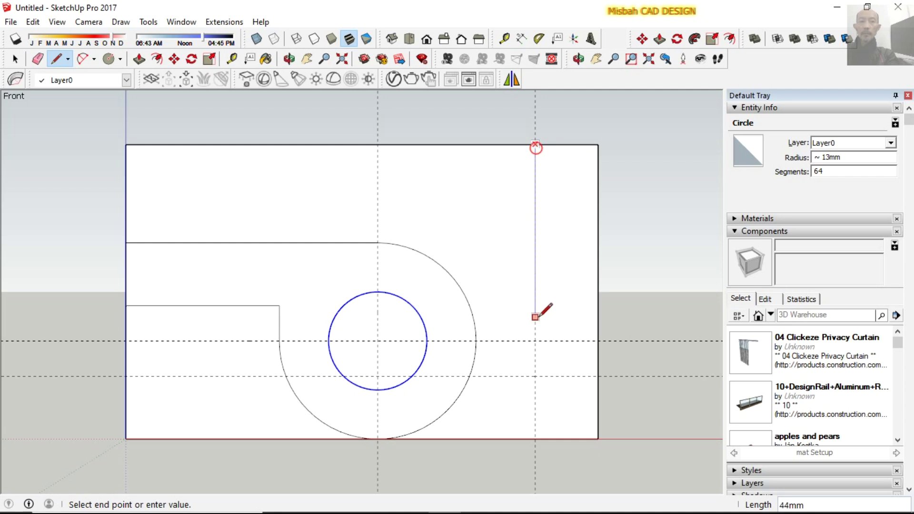
left_click(535, 376)
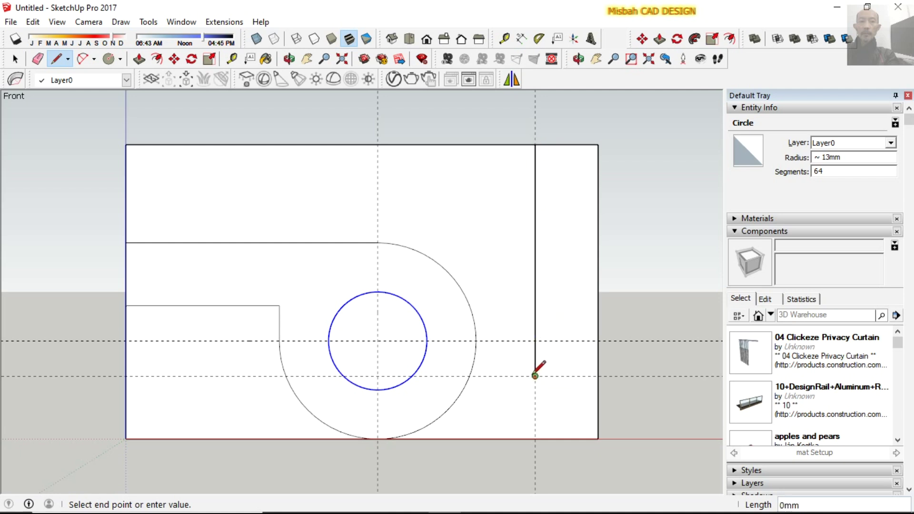
left_click(452, 376)
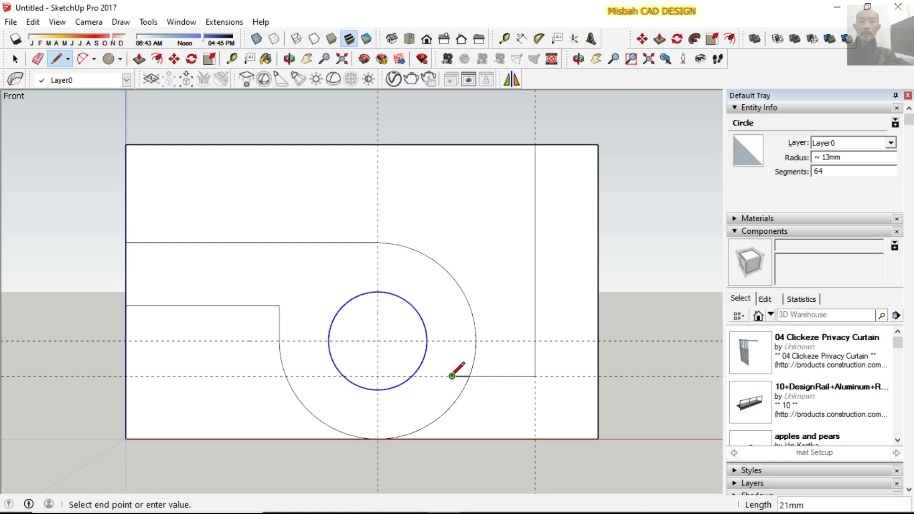
key("Escape")
left_click(475, 341)
left_click(475, 404)
Erase the stray line, leftover arc segments and the central vertical guide
key("e")
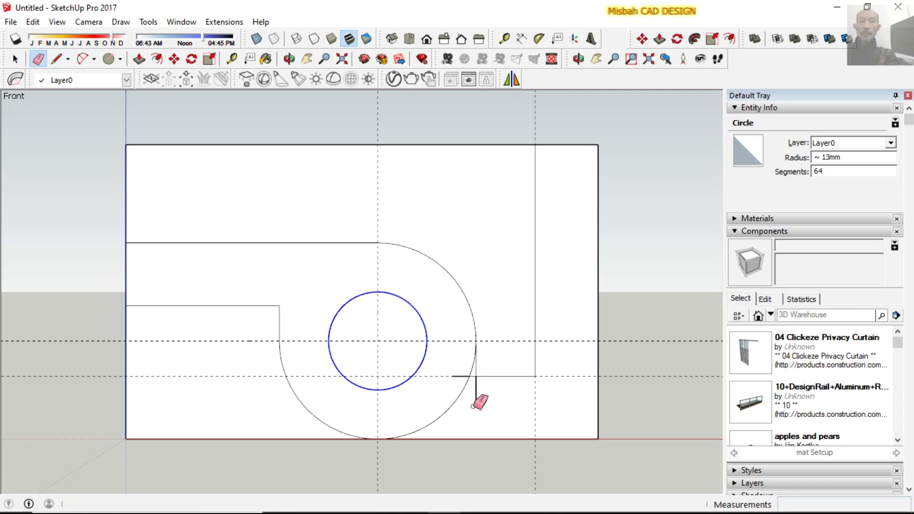
scroll(475, 404, "up", 2)
left_click(475, 392)
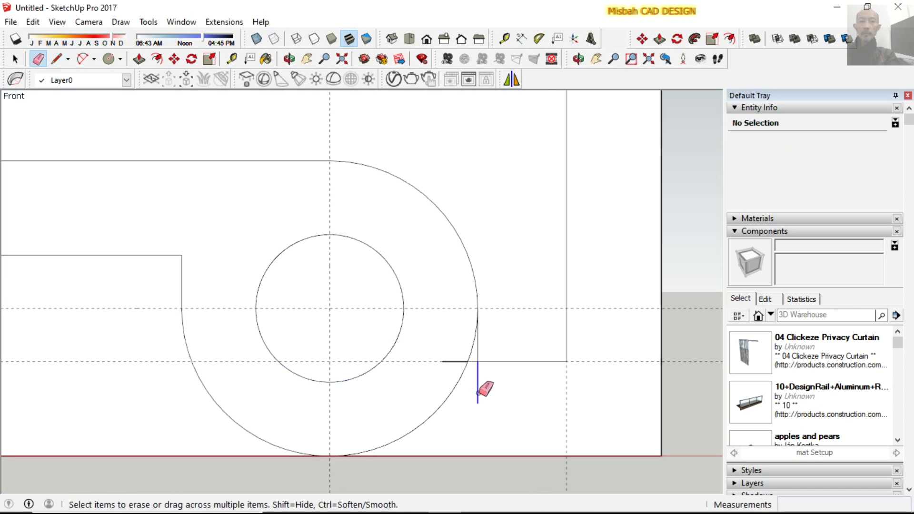
left_click(461, 379)
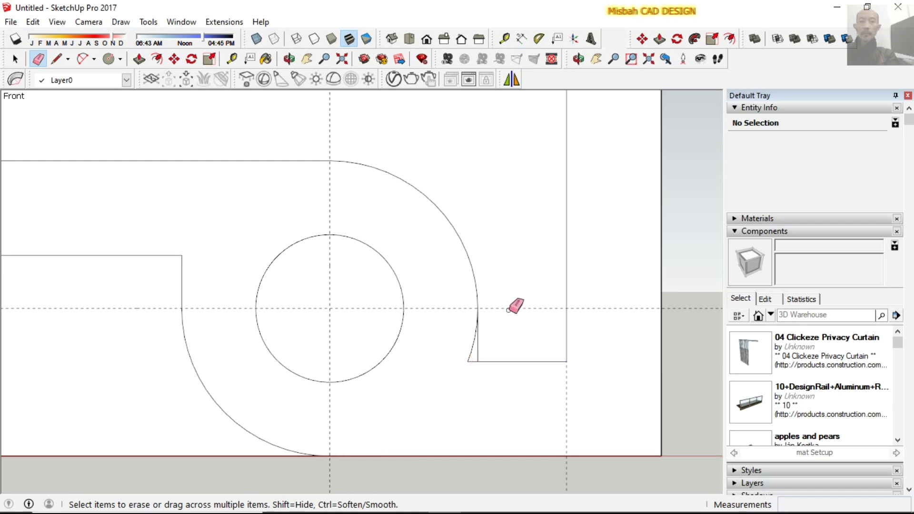
scroll(464, 376, "up", 2)
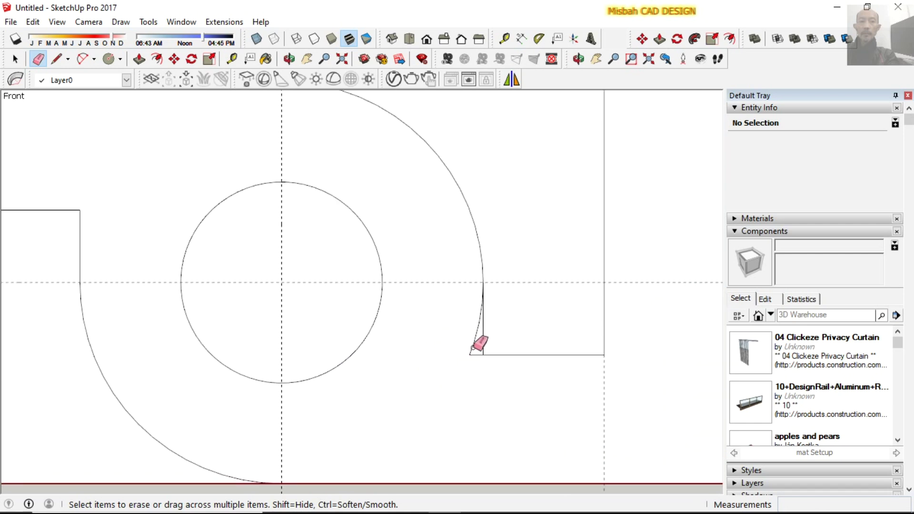
left_click(476, 341)
scroll(474, 344, "down", 2)
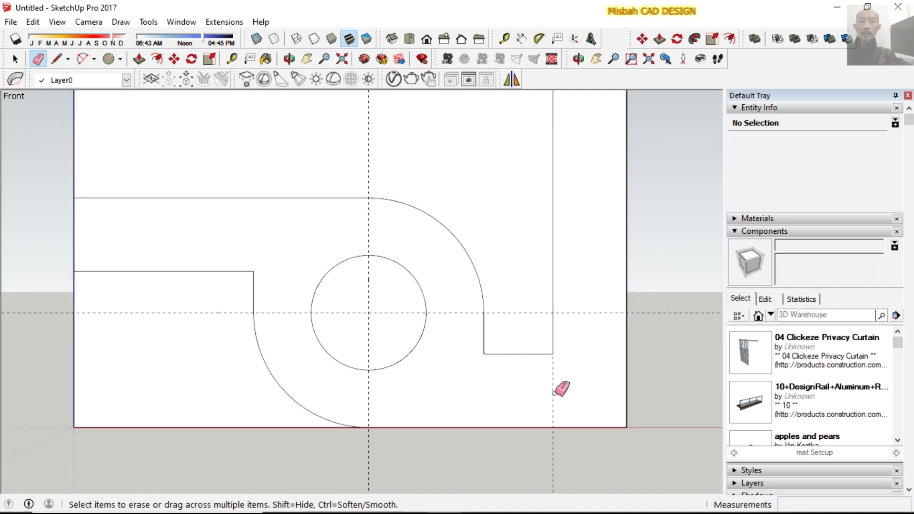
scroll(553, 388, "down", 1)
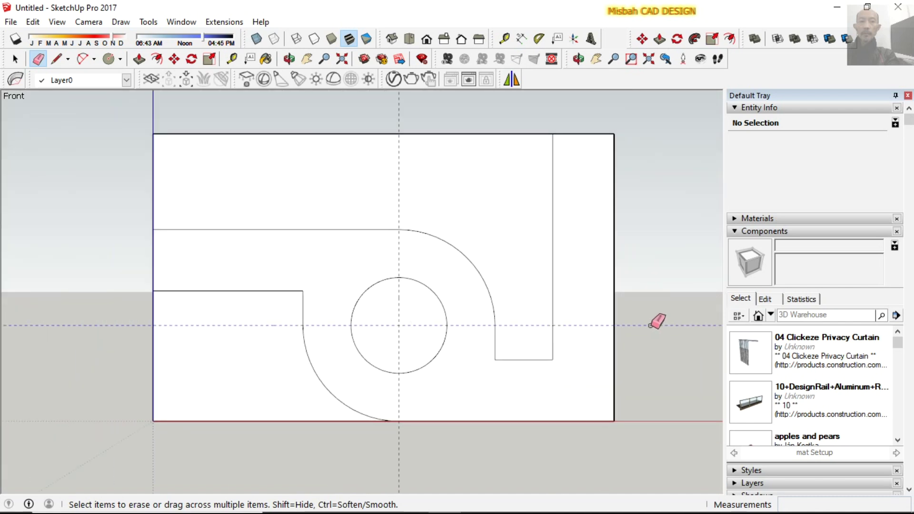
left_click(399, 191)
key("space")
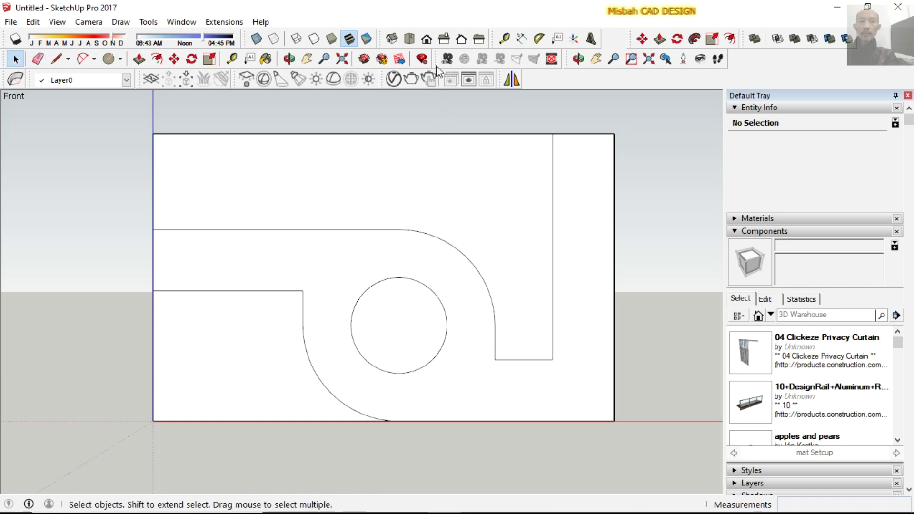
Push the blocks above and below the hook profile back 76 mm
left_click(393, 36)
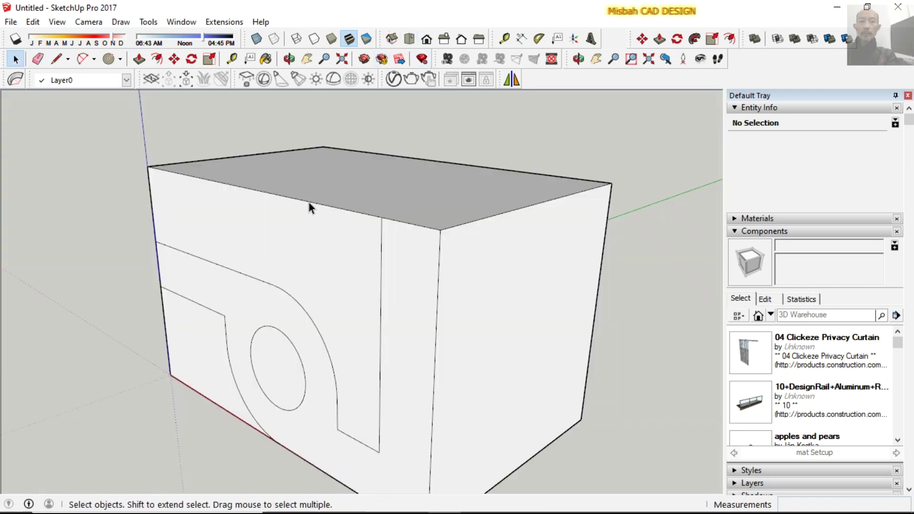
scroll(304, 218, "down", 2)
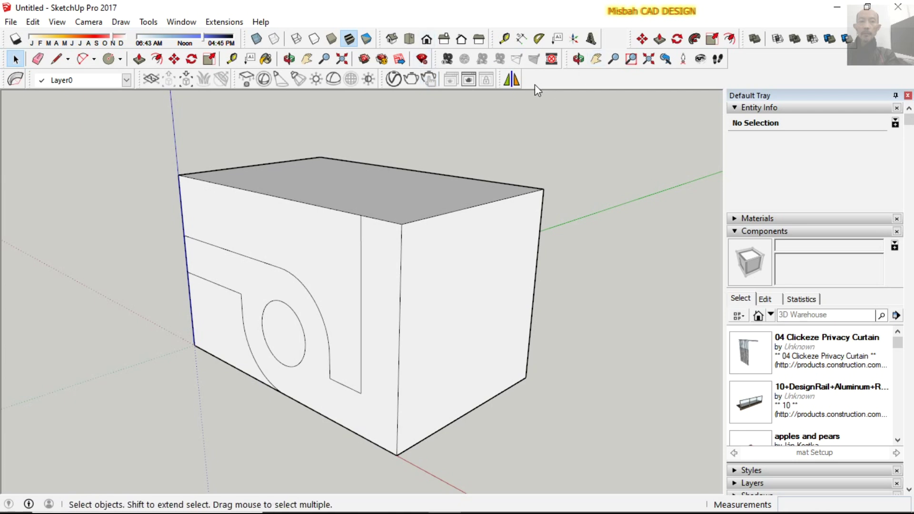
left_click(578, 58)
mouse_move(337, 328)
left_mouse_down()
mouse_move(268, 451)
mouse_move(376, 367)
mouse_move(347, 370)
left_mouse_up()
right_click(342, 333)
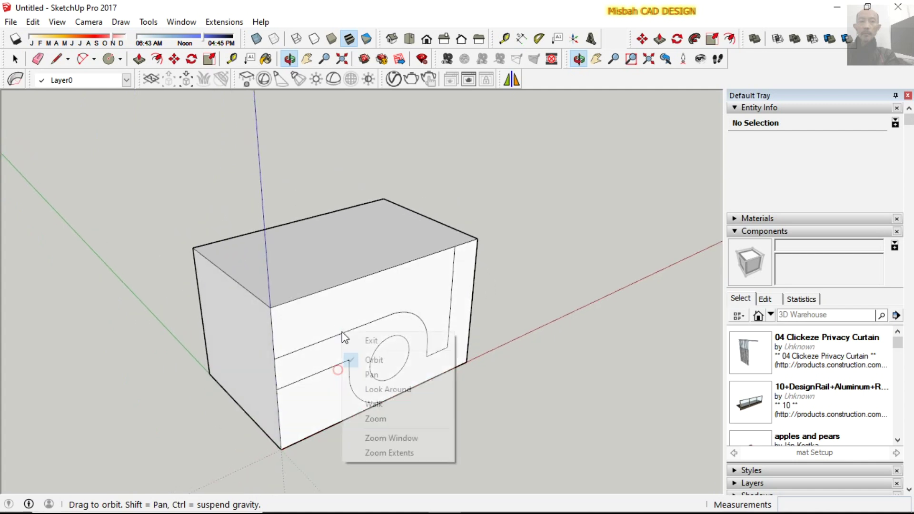
left_click(368, 339)
left_click(139, 58)
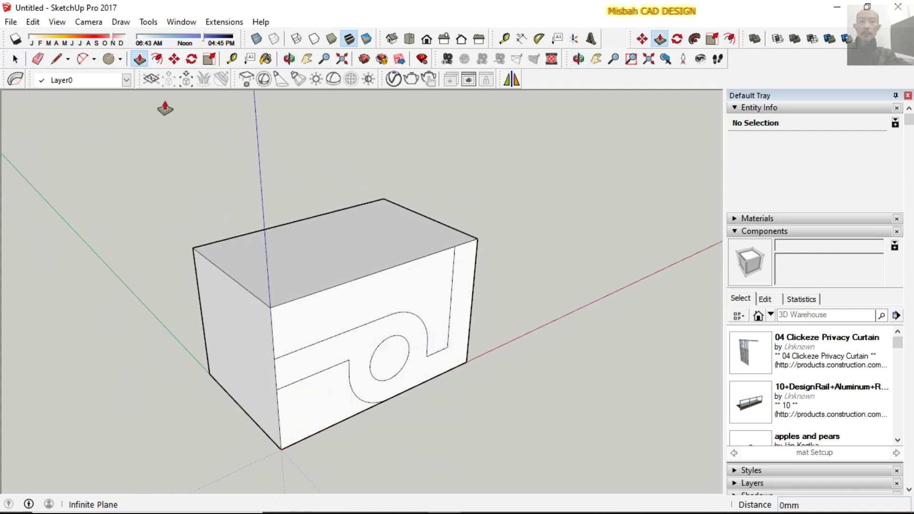
left_click(344, 309)
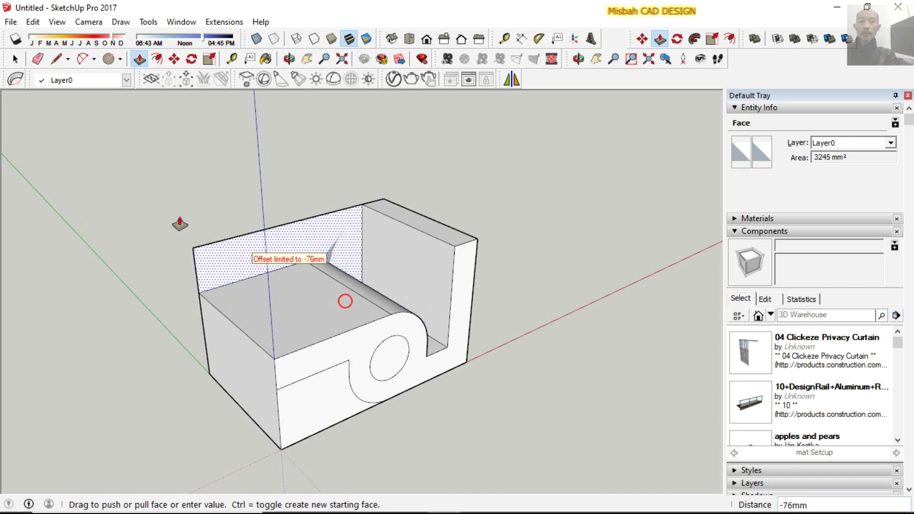
left_click(343, 302)
left_click(285, 423)
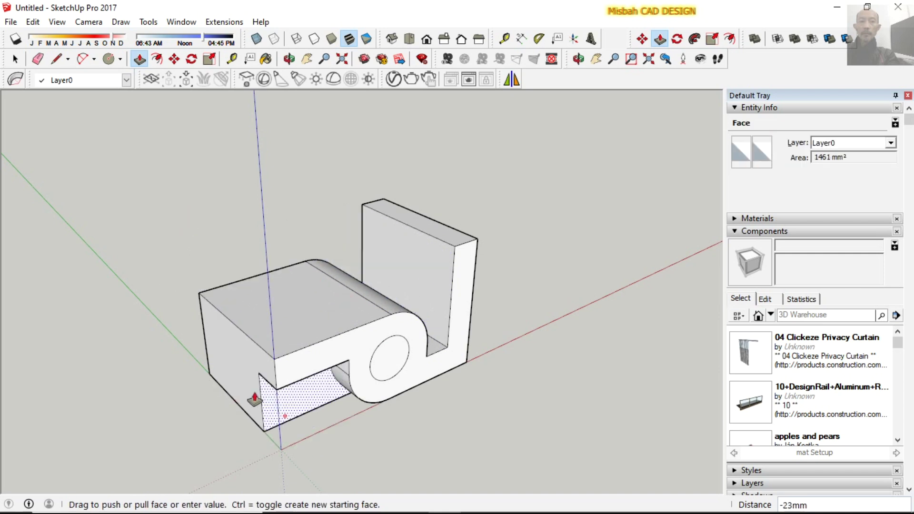
left_click(181, 353)
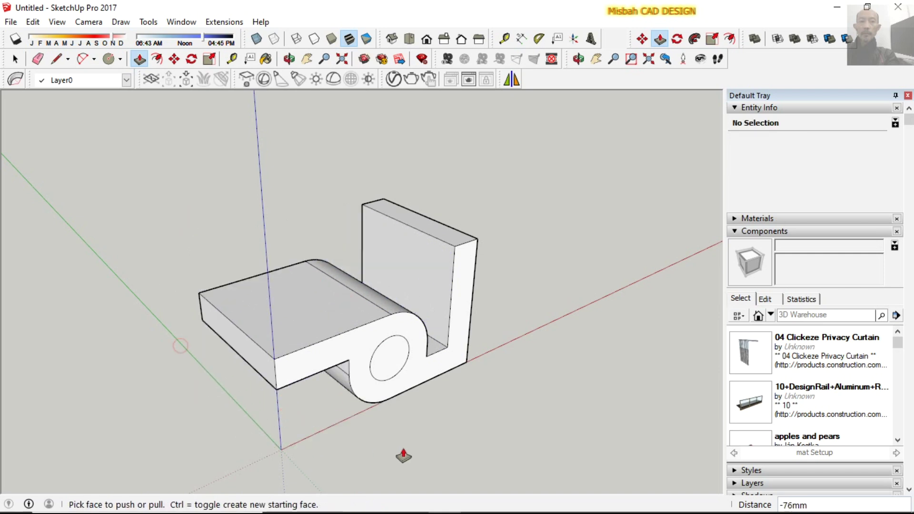
Push the boss circle through to make the round hole
left_click(395, 356)
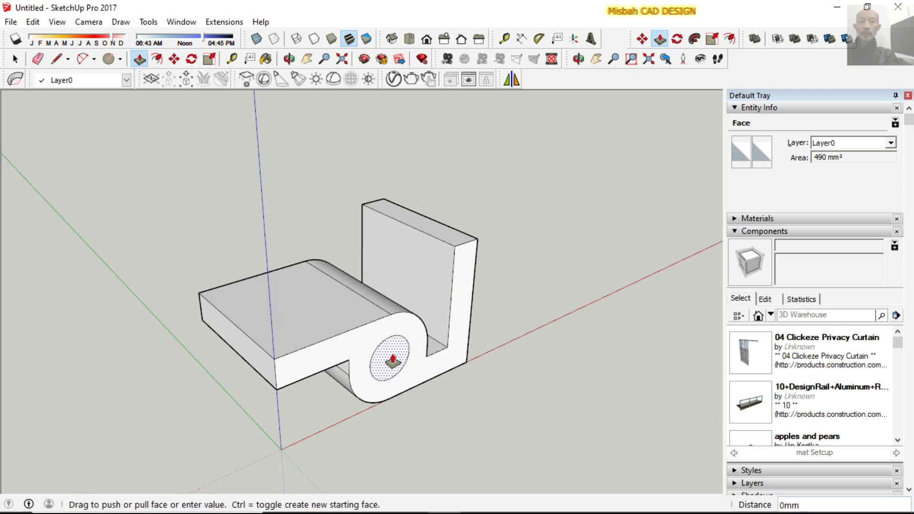
left_click(197, 299)
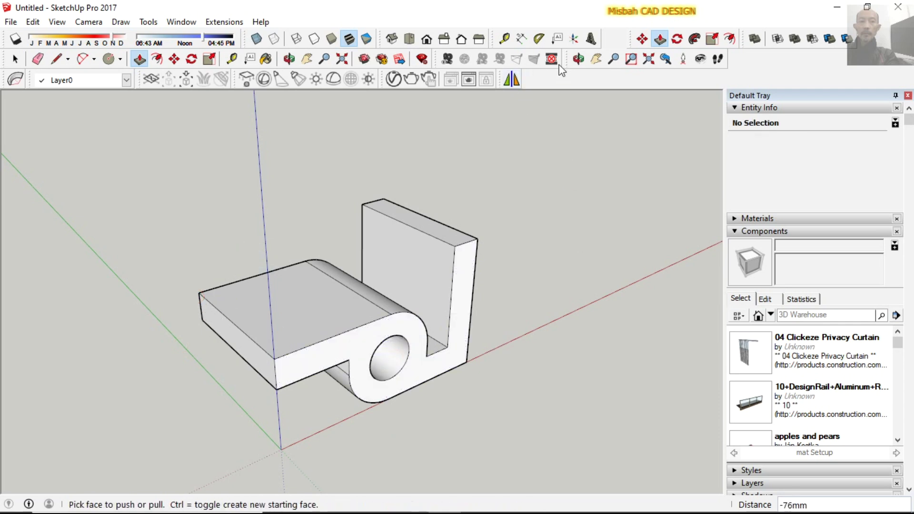
left_click(578, 59)
mouse_move(436, 367)
left_mouse_down()
mouse_move(335, 299)
mouse_move(284, 243)
mouse_move(347, 298)
mouse_move(398, 388)
mouse_move(399, 329)
mouse_move(427, 358)
mouse_move(415, 347)
mouse_move(168, 321)
mouse_move(316, 332)
mouse_move(241, 316)
mouse_move(162, 317)
left_mouse_up()
Switch to the Right view and compare with the MS rod bracket reference drawing
mouse_move(316, 334)
left_mouse_down()
mouse_move(320, 353)
mouse_move(353, 241)
left_mouse_up()
right_click(359, 189)
left_click(394, 200)
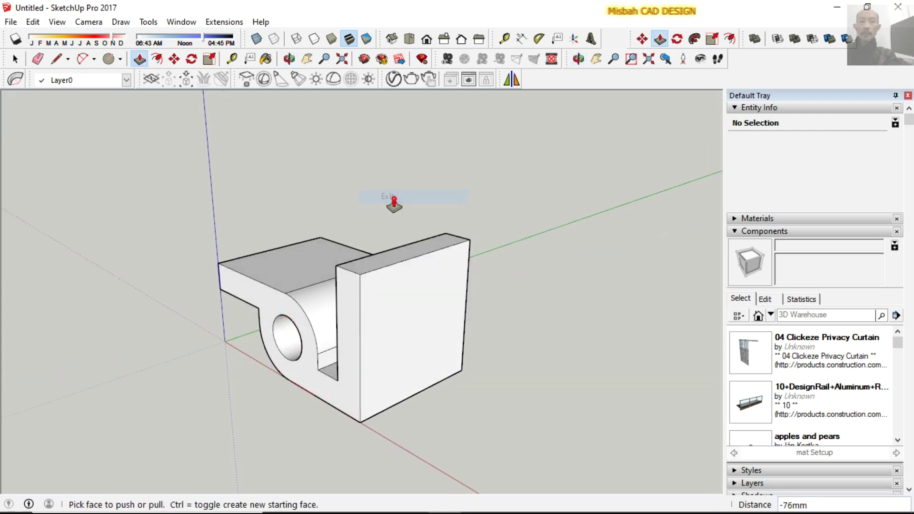
left_click(445, 39)
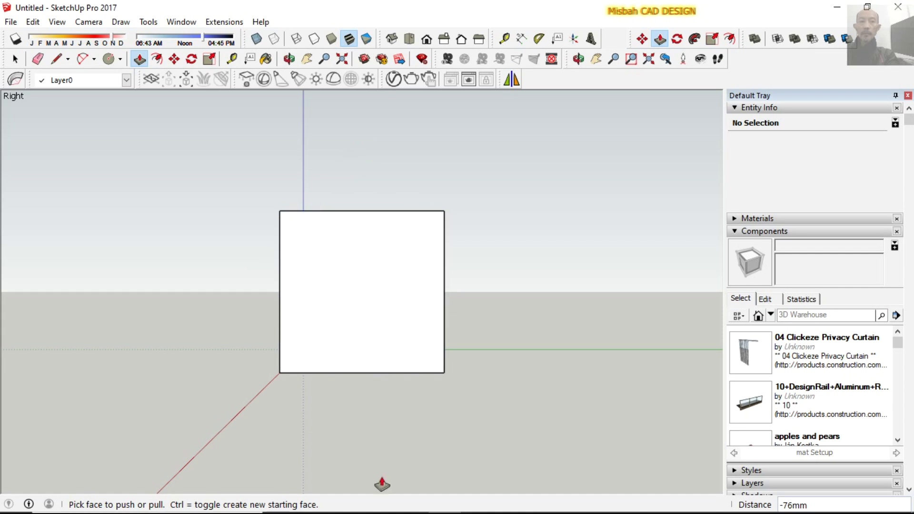
left_click(416, 506)
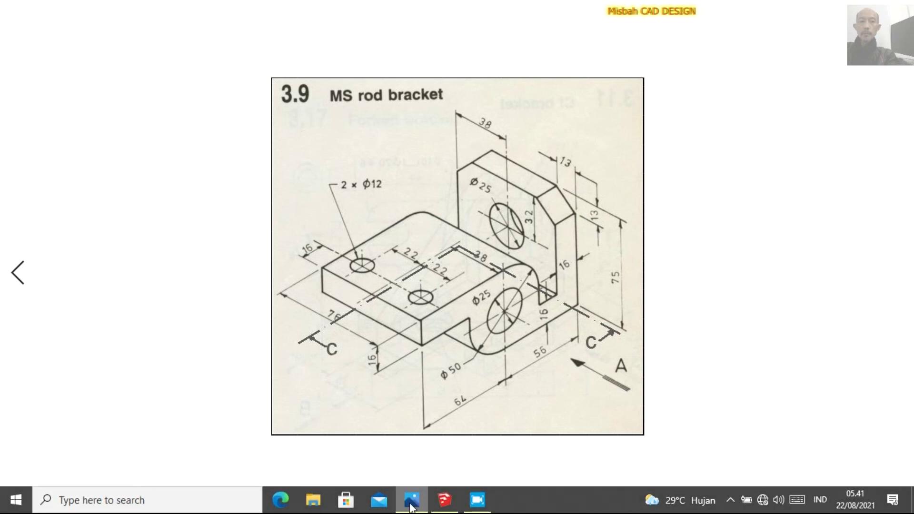
left_click(445, 500)
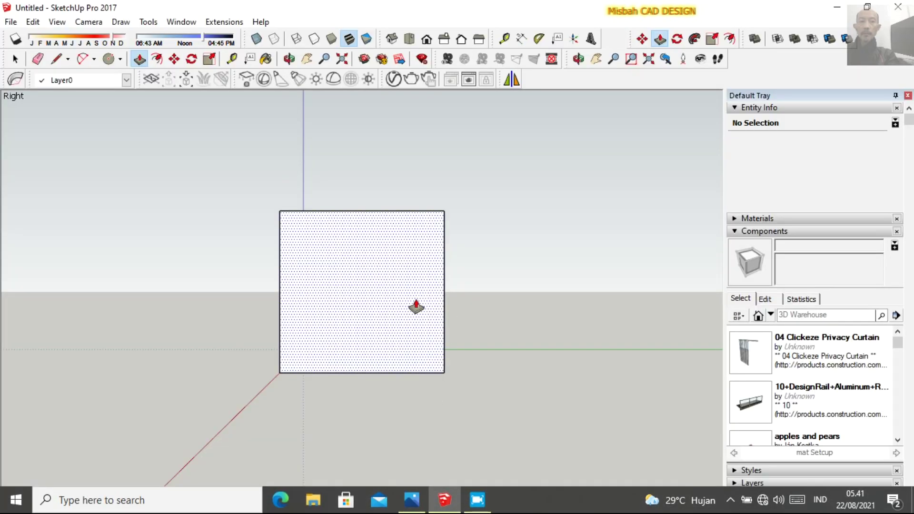
Place guides 13 mm from the plate's top, left and right edges
left_click(233, 60)
left_click(318, 211)
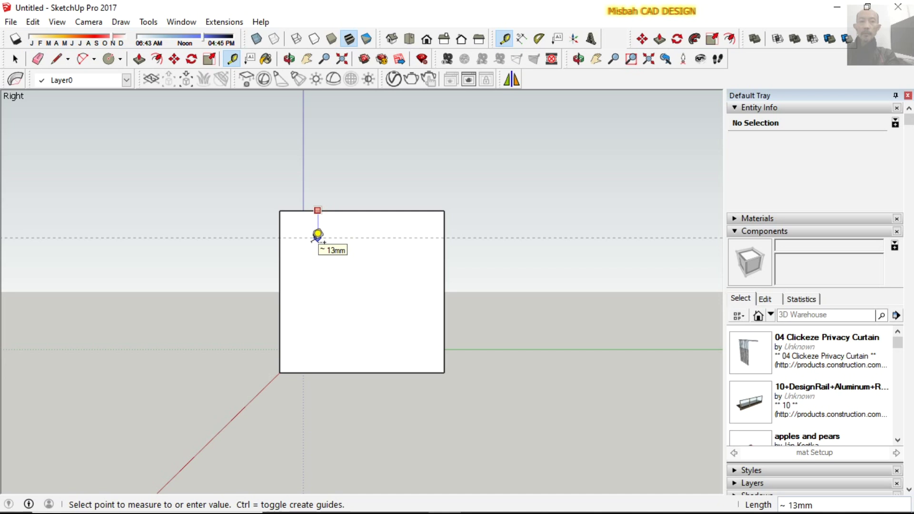
left_click(318, 234)
left_click(280, 256)
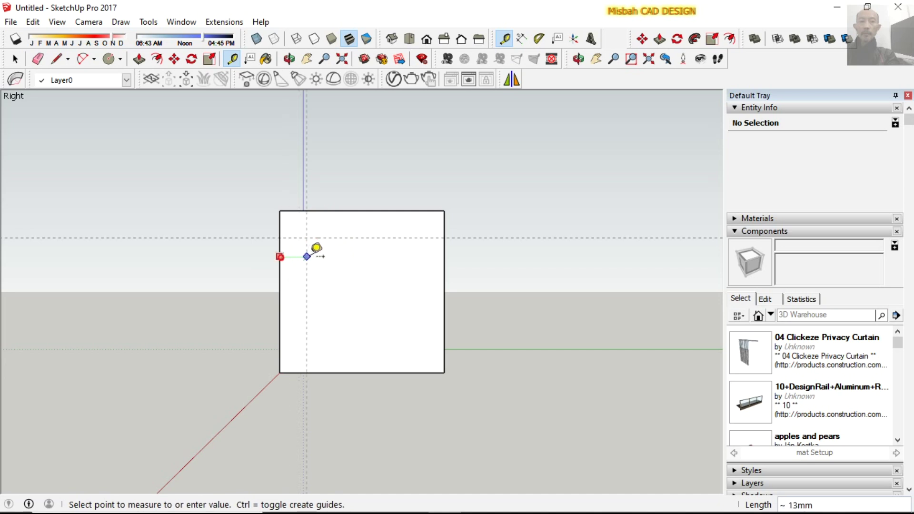
left_click(316, 247)
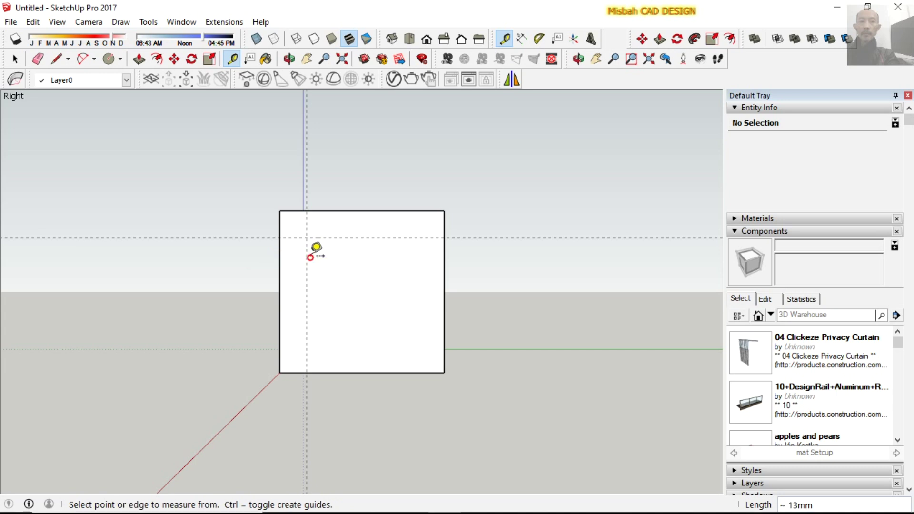
left_click(444, 252)
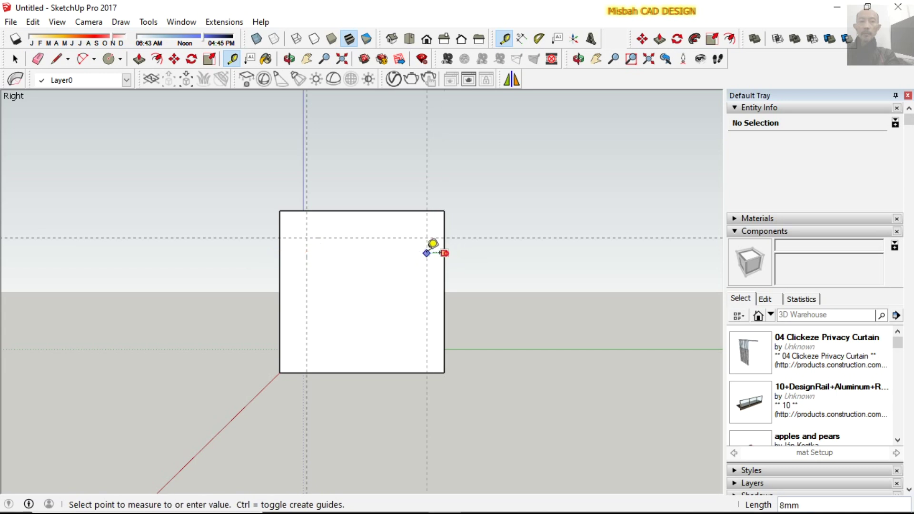
left_click(418, 253)
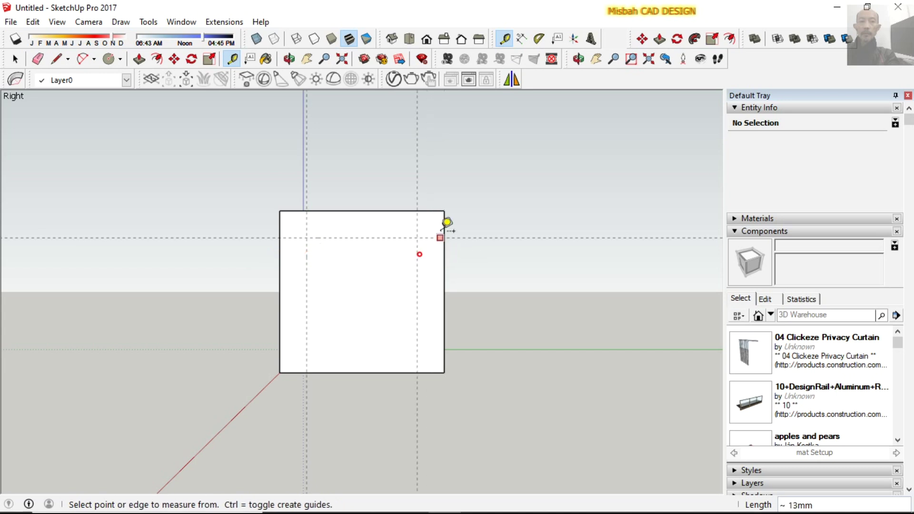
Draw diagonal chamfer lines across both top corners of the upright plate
left_click(57, 57)
scroll(310, 196, "down", 1)
scroll(323, 201, "up", 1)
scroll(332, 204, "up", 2)
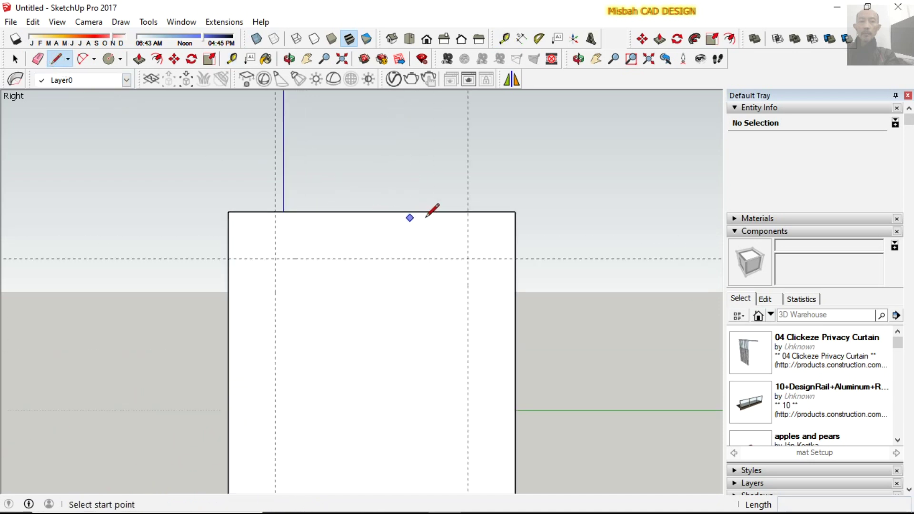
left_click(468, 211)
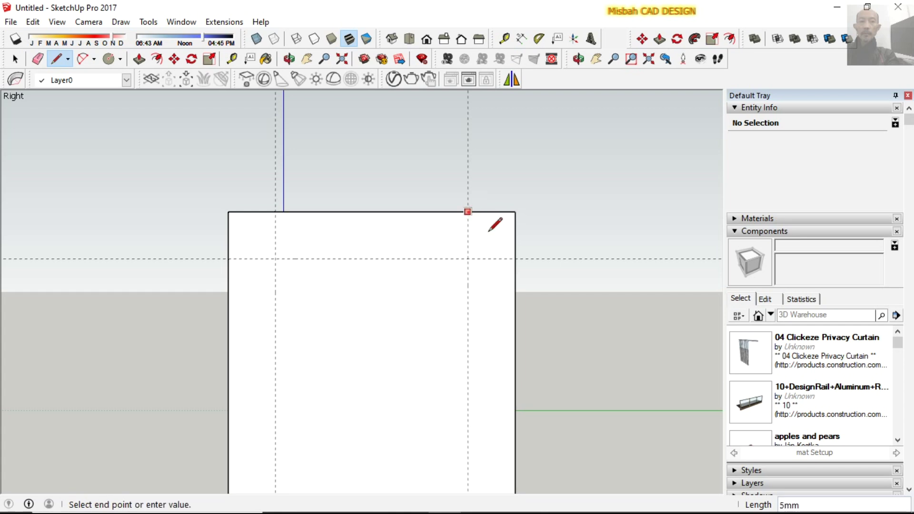
left_click(515, 260)
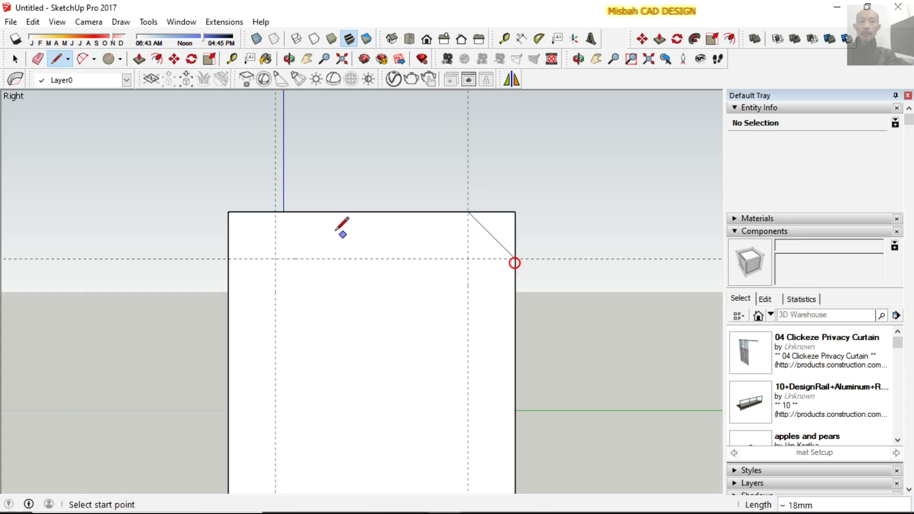
left_click(275, 211)
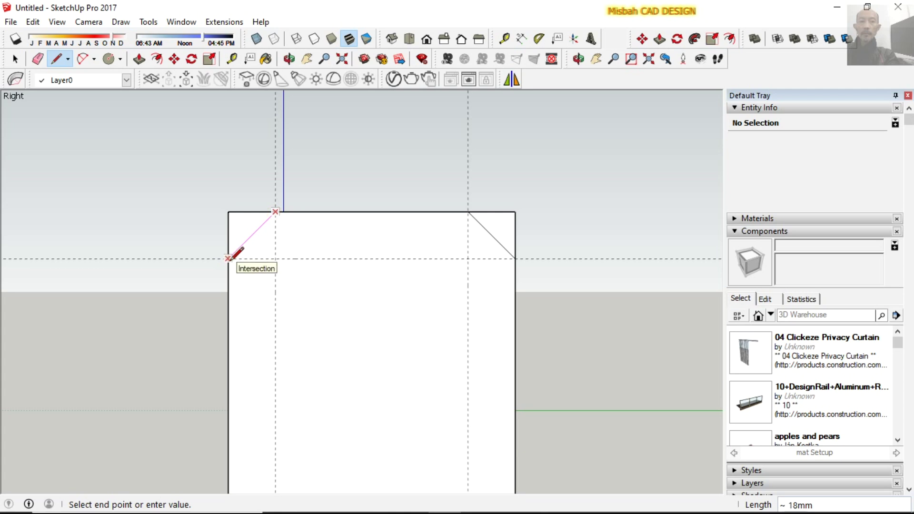
left_click(229, 259)
key("space")
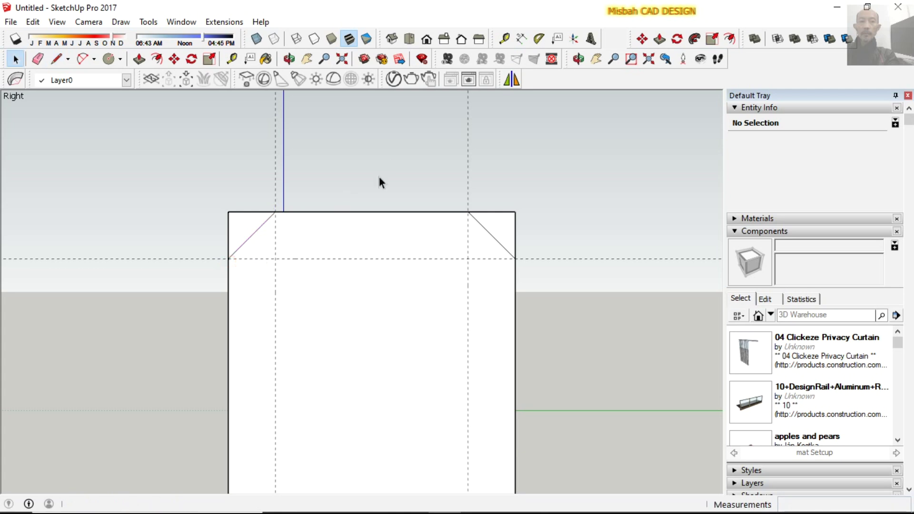
Adjust the view of the plate and check the MS rod bracket reference drawing
left_click(578, 61)
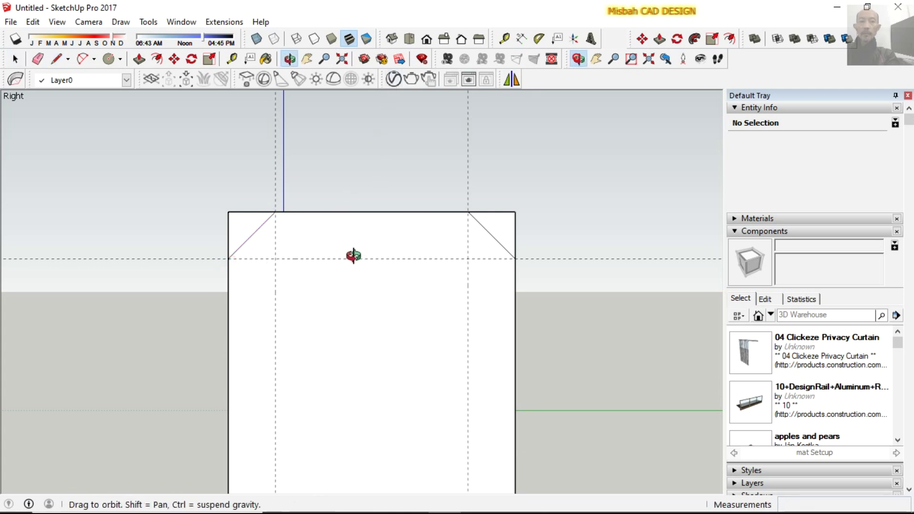
left_click_drag(351, 255, 359, 230)
right_click(513, 296)
left_click(548, 305)
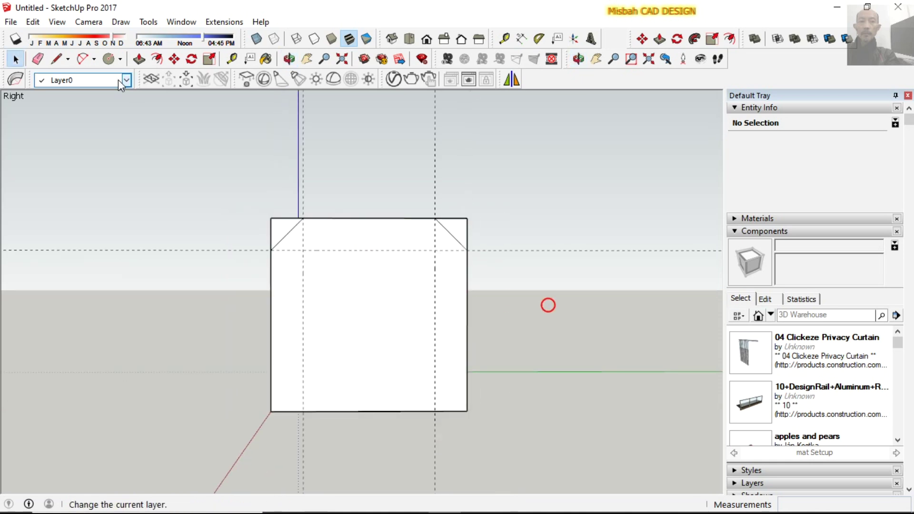
left_click(412, 502)
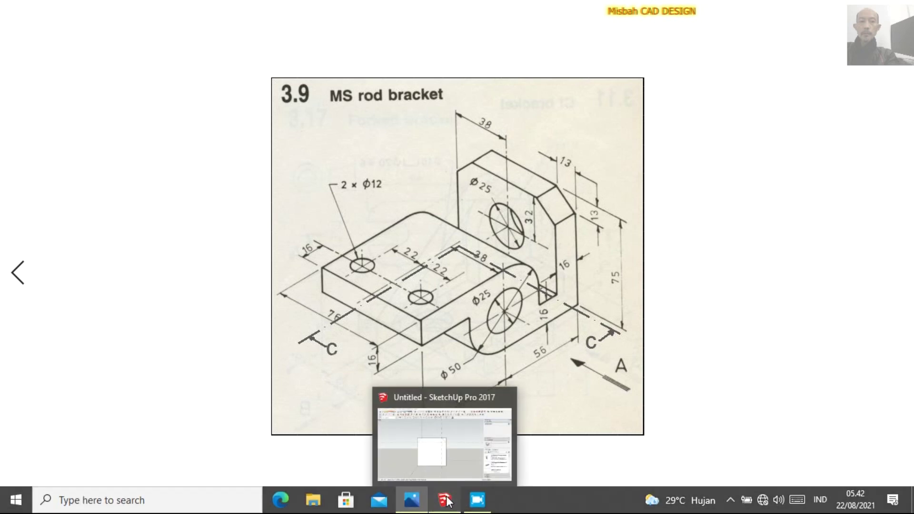
left_click(448, 502)
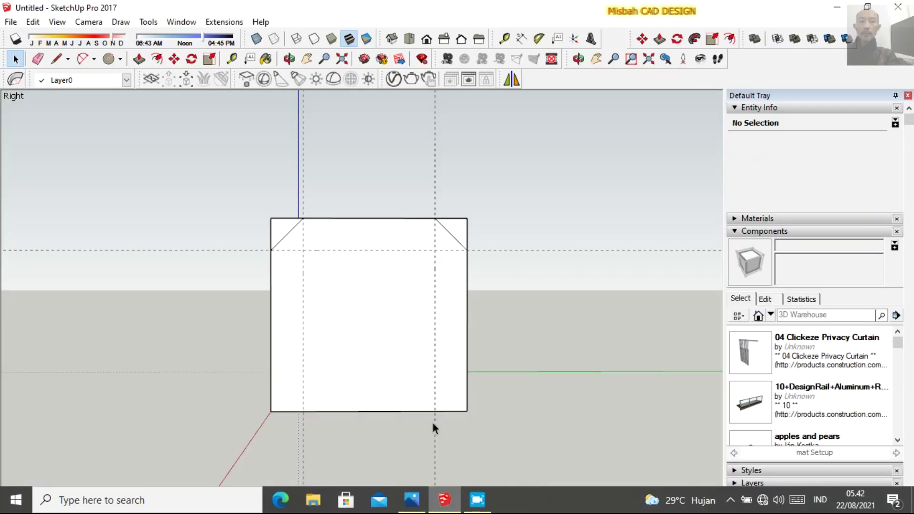
Place guides 32 mm below the plate's top edge and 38 mm in from its right edge
left_click(233, 59)
left_click(368, 219)
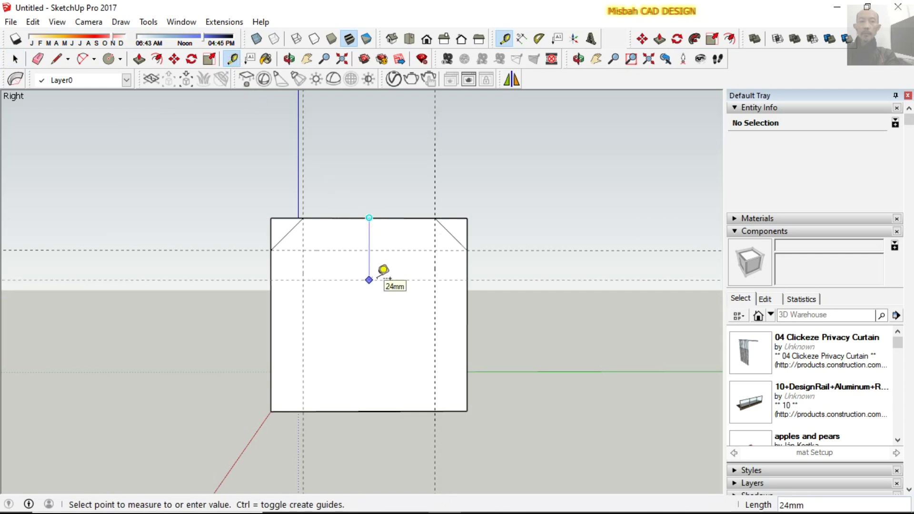
type("32")
key("Return")
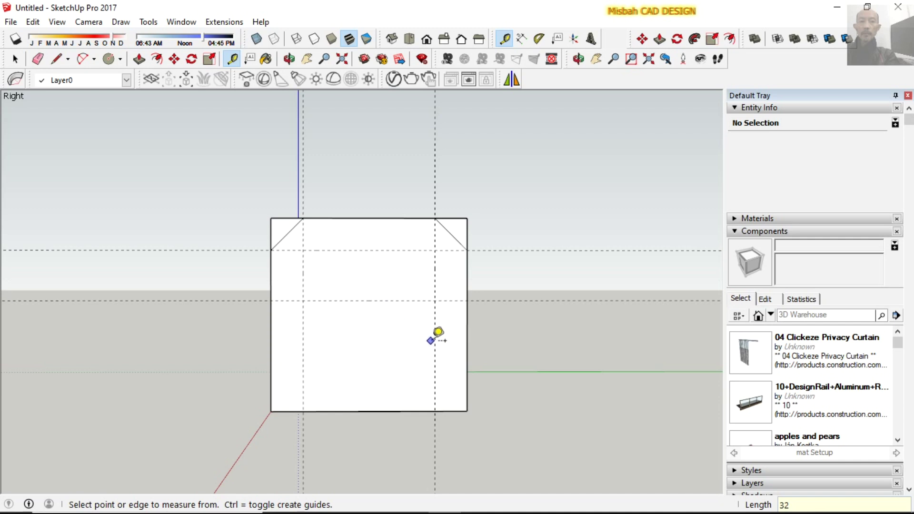
left_click(467, 330)
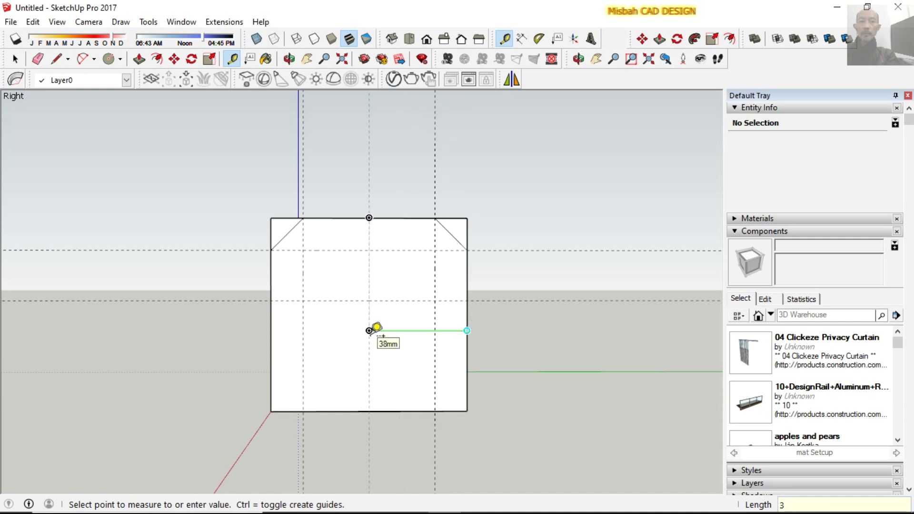
type("8")
left_click(369, 331)
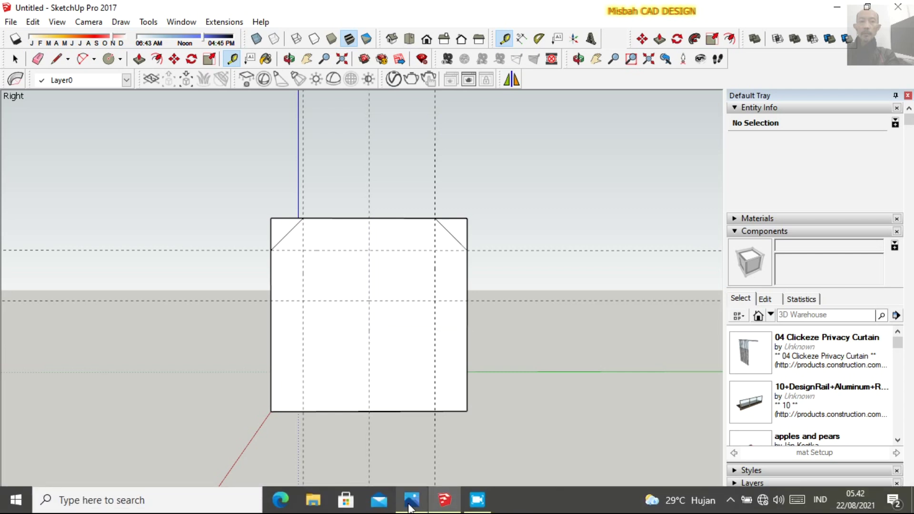
left_click(413, 505)
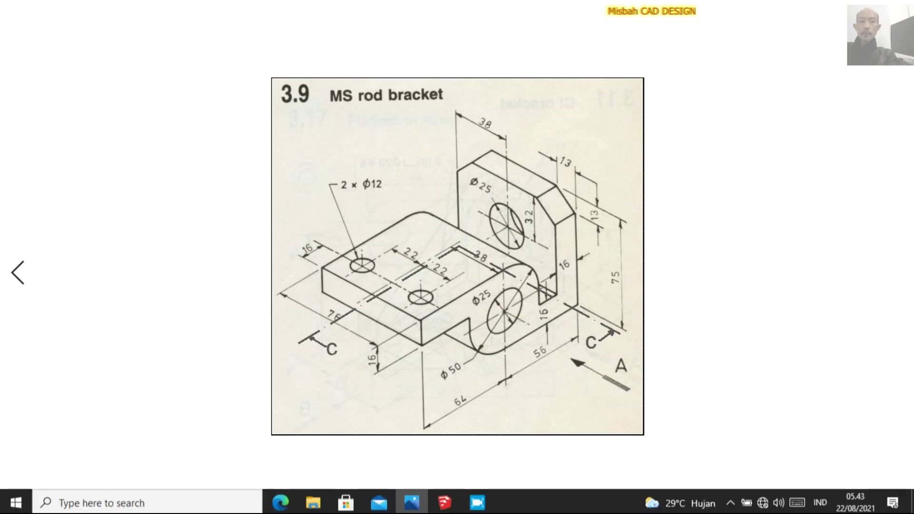
left_click(444, 501)
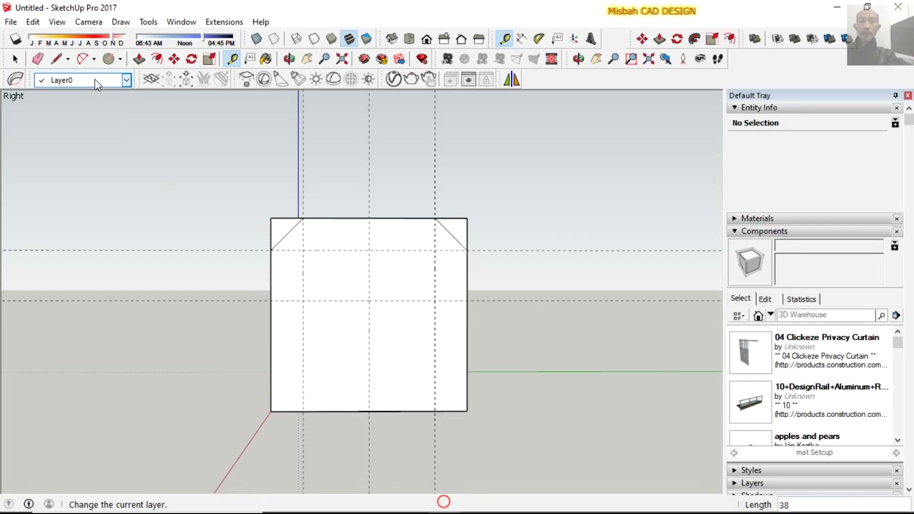
Draw a 12.5 mm radius circle at the guide intersection, smoothed to 64 segments
left_click(109, 59)
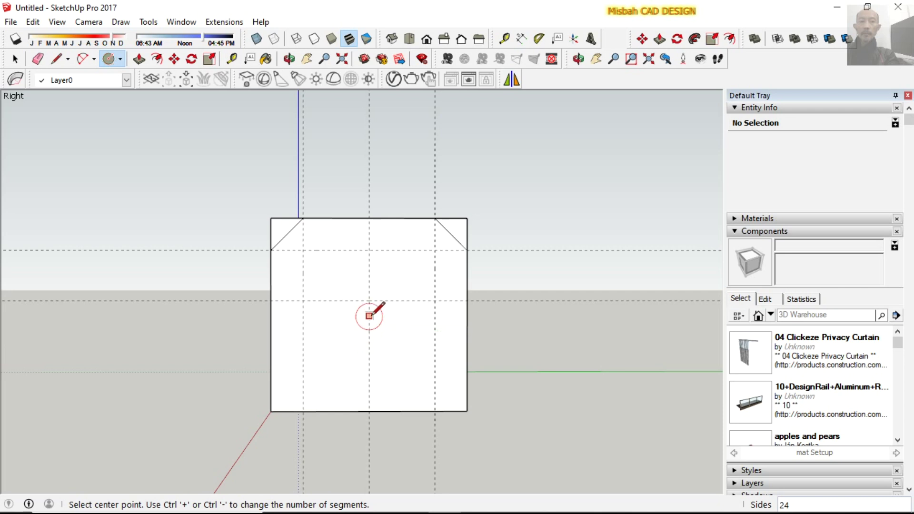
left_click(369, 301)
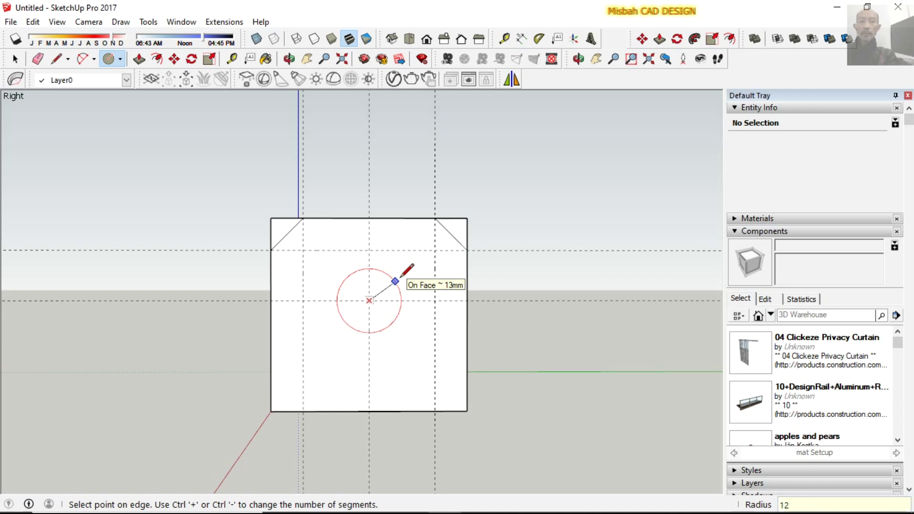
type(",5")
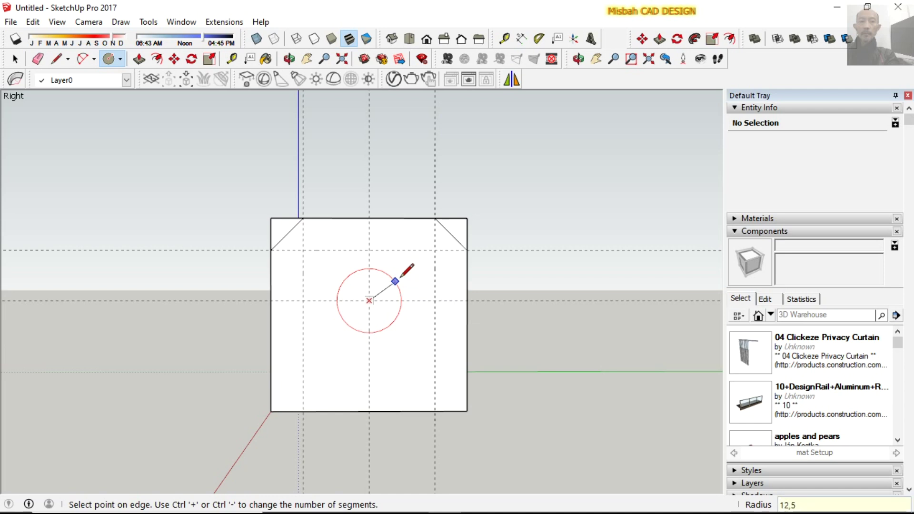
key("Return")
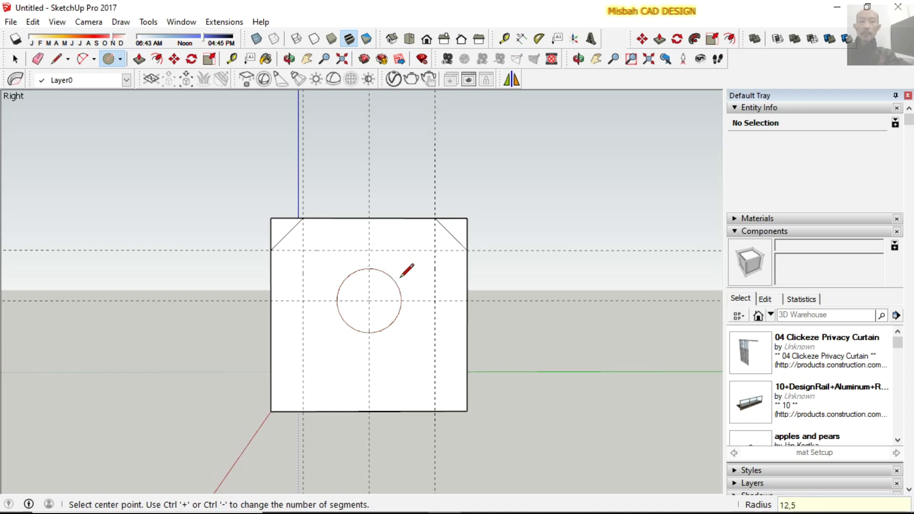
key("space")
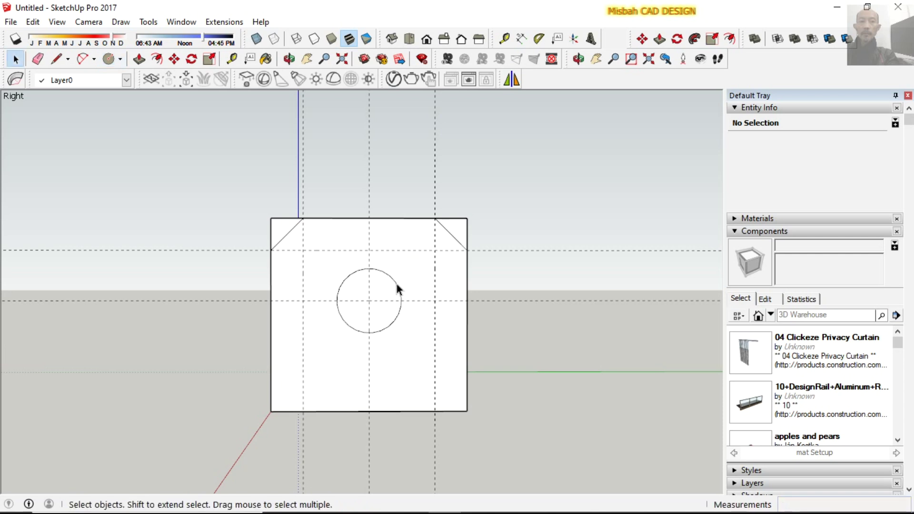
left_click(397, 287)
left_click(833, 172)
type("64")
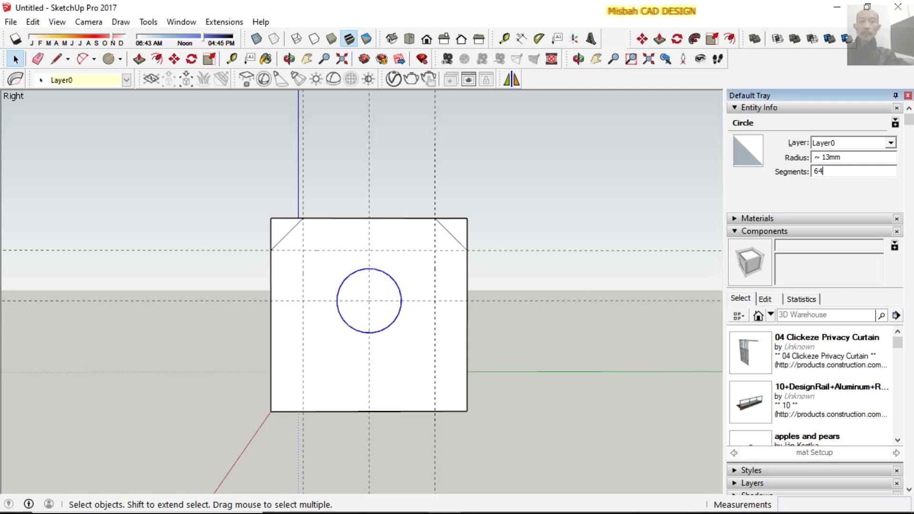
key("Return")
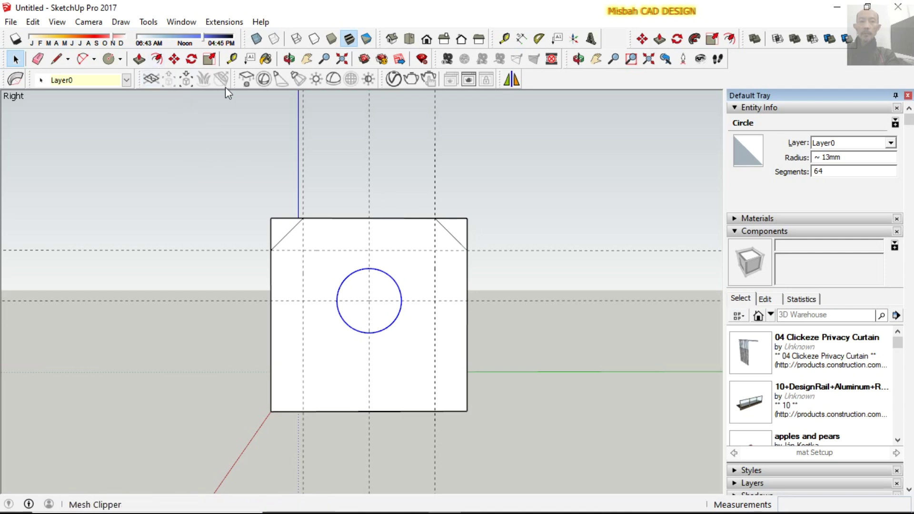
Erase the construction guides and orbit the model into a 3D view
left_click(39, 59)
left_click(525, 300)
left_click(531, 249)
left_click_drag(468, 166, 326, 156)
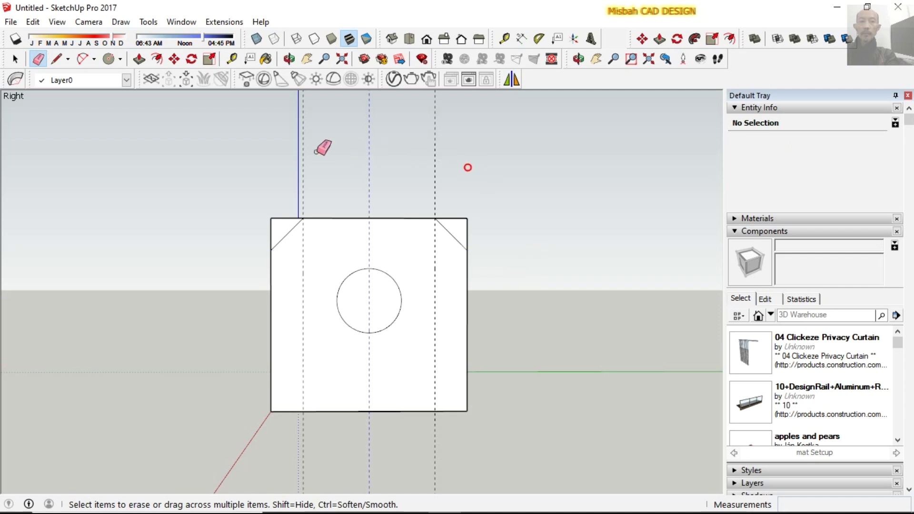
left_click_drag(433, 183, 435, 174)
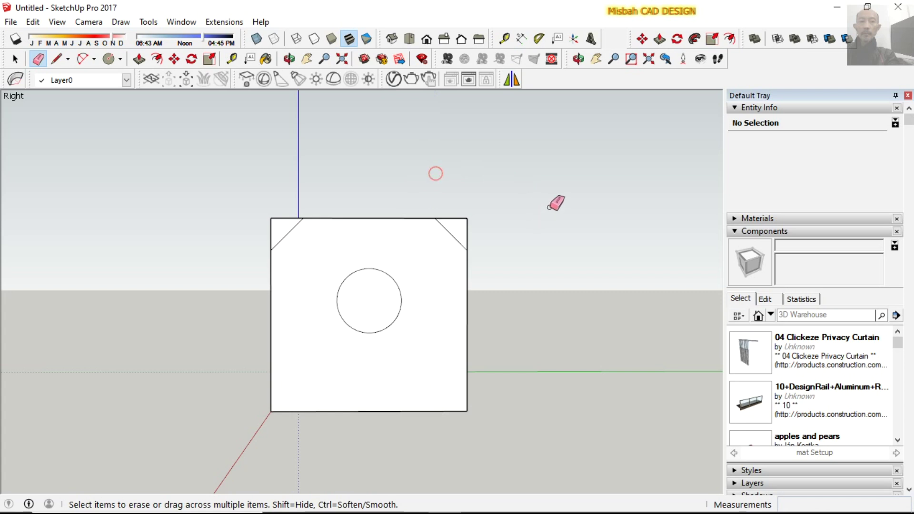
key("space")
left_click(578, 58)
mouse_move(429, 179)
left_mouse_down()
mouse_move(414, 219)
mouse_move(586, 327)
mouse_move(465, 265)
mouse_move(496, 276)
mouse_move(477, 265)
mouse_move(485, 241)
mouse_move(484, 287)
left_mouse_up()
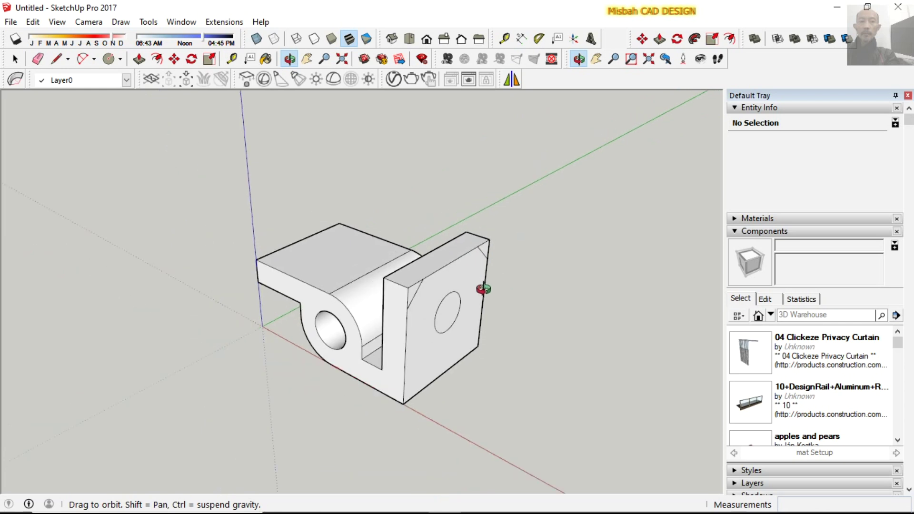
Push both top corner triangles through the plate to form the chamfers
scroll(550, 234, "up", 2)
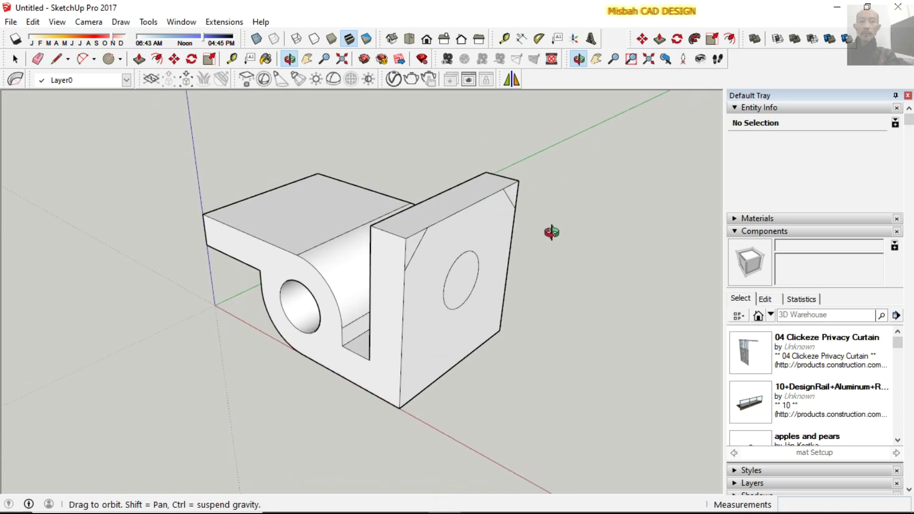
right_click(552, 233)
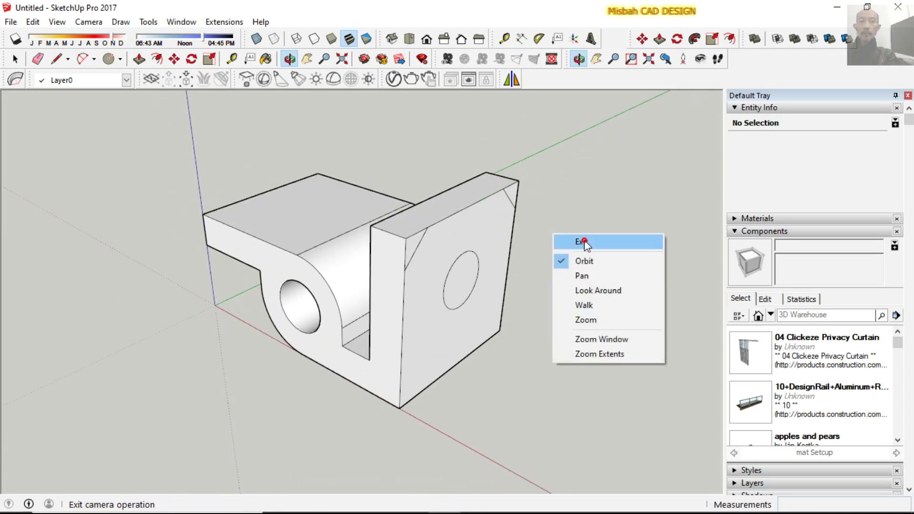
left_click(585, 240)
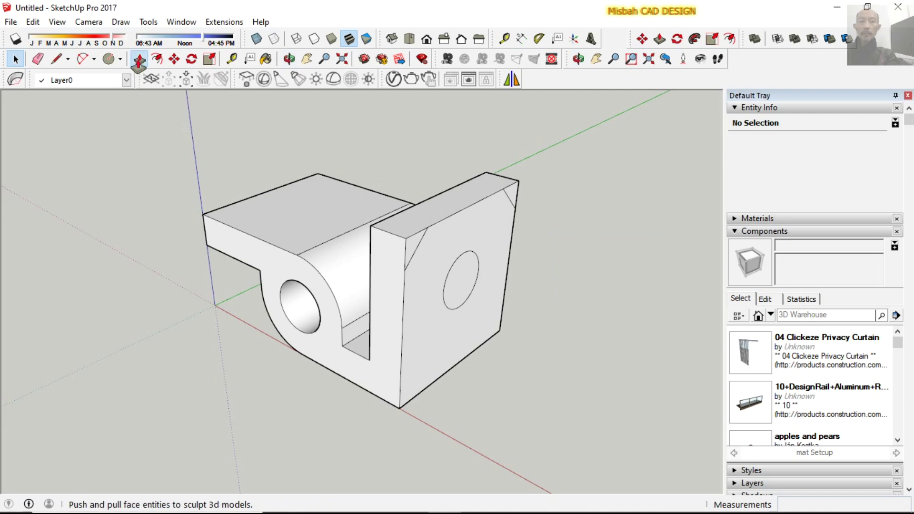
left_click(139, 58)
left_click(517, 191)
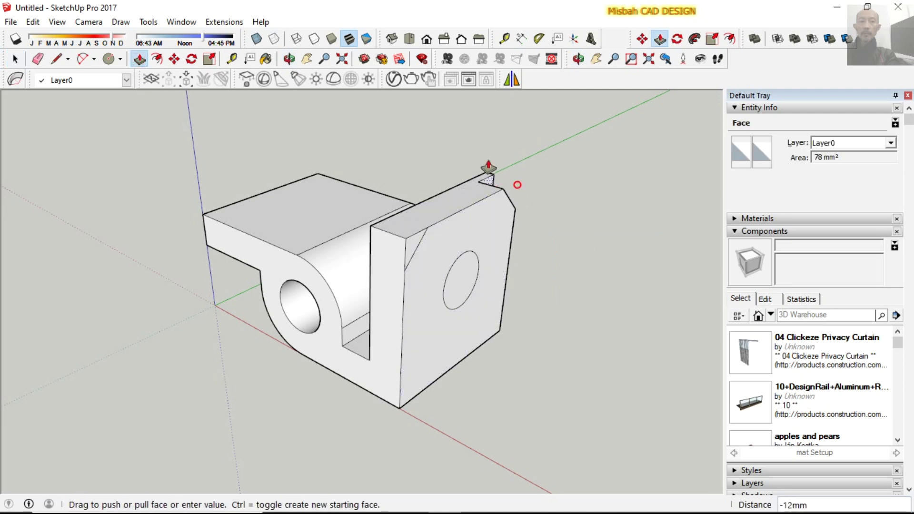
left_click(473, 150)
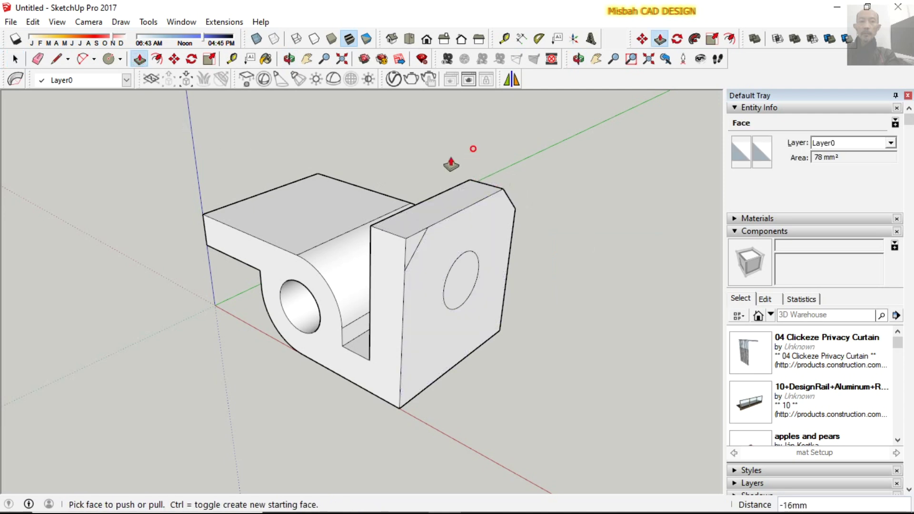
left_click(410, 241)
left_click(371, 231)
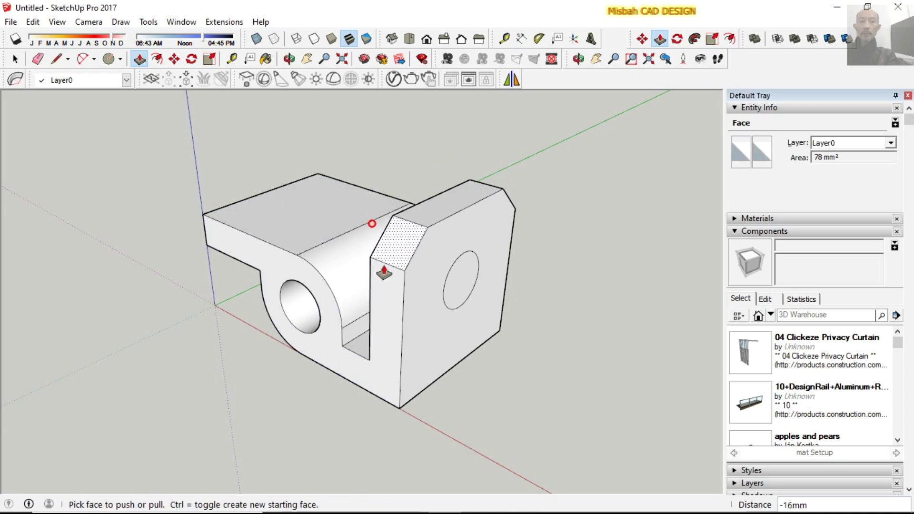
Push the plate's circle through to create the through hole
left_click(458, 279)
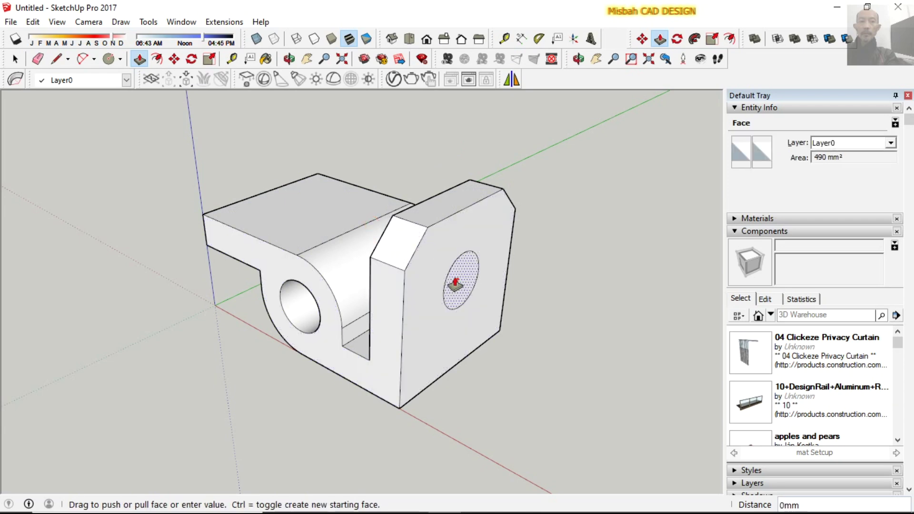
left_click(371, 277)
key("space")
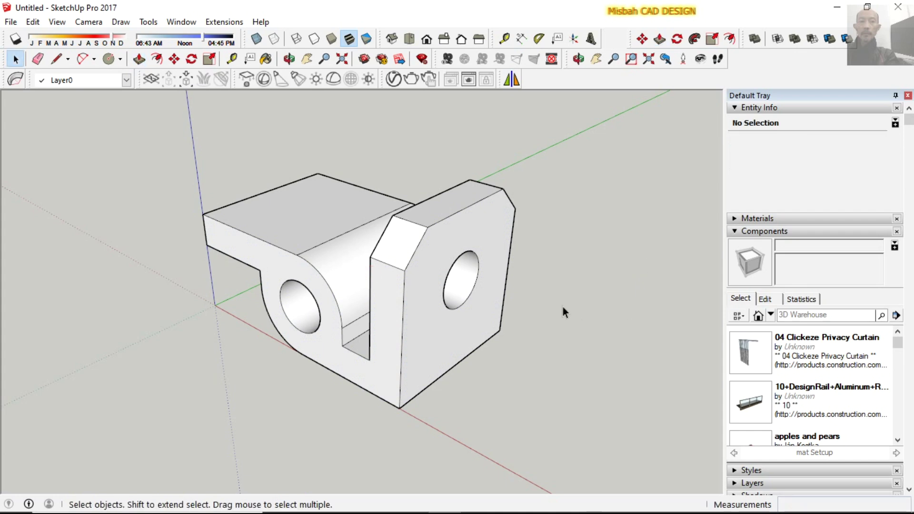
left_click(579, 58)
mouse_move(417, 293)
left_mouse_down()
mouse_move(555, 357)
mouse_move(431, 309)
mouse_move(543, 298)
mouse_move(591, 253)
mouse_move(402, 210)
mouse_move(550, 261)
left_mouse_up()
Orbit around the finished bracket, then compare it with the MS rod bracket drawing
mouse_move(432, 282)
left_mouse_down()
mouse_move(428, 292)
mouse_move(439, 286)
mouse_move(466, 306)
mouse_move(309, 289)
left_mouse_up()
scroll(423, 310, "up", 2)
mouse_move(417, 271)
left_mouse_down()
mouse_move(466, 224)
mouse_move(518, 212)
mouse_move(380, 198)
mouse_move(323, 150)
mouse_move(307, 195)
mouse_move(424, 286)
mouse_move(490, 373)
mouse_move(438, 262)
left_mouse_up()
right_click(372, 161)
left_click(400, 169)
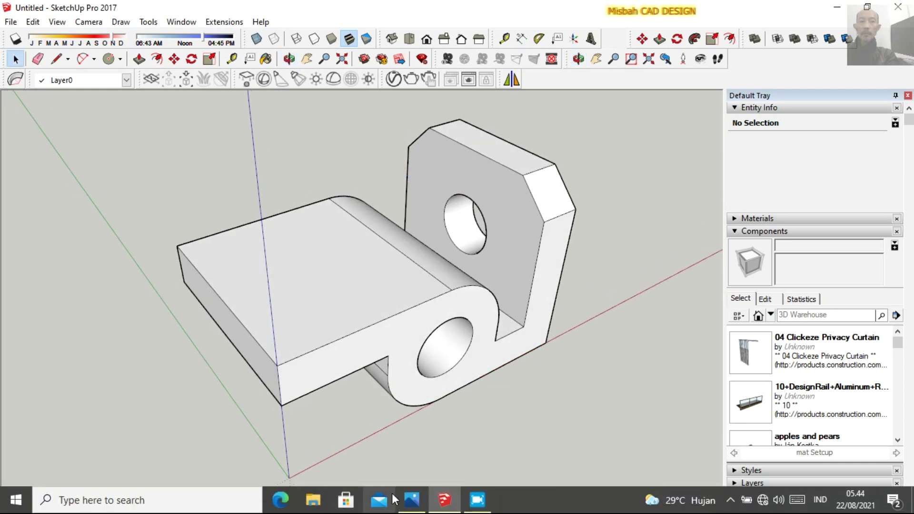
left_click(409, 509)
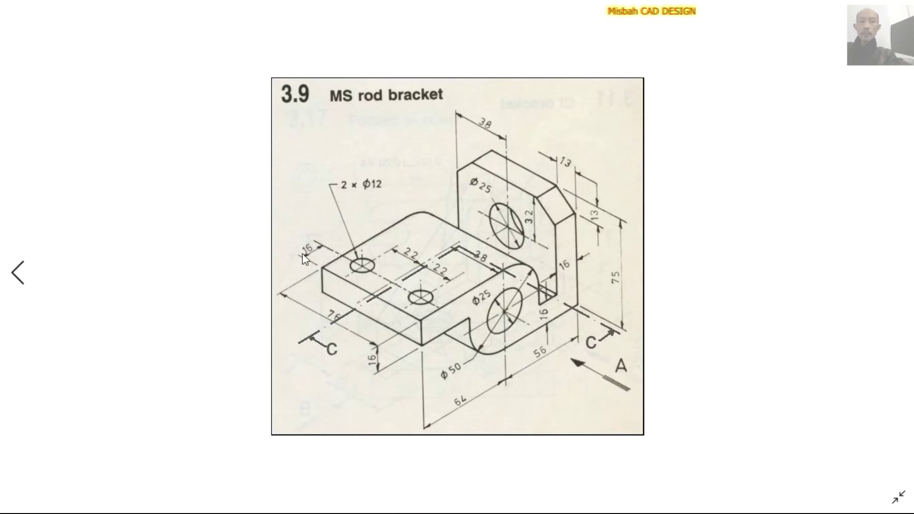
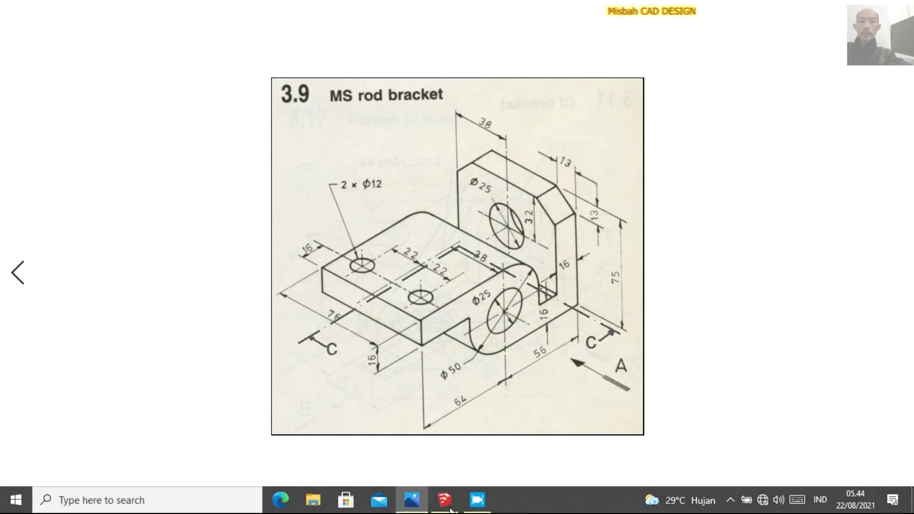
Leave the bracket drawing in Photos and return to the SketchUp bracket model
left_click(444, 500)
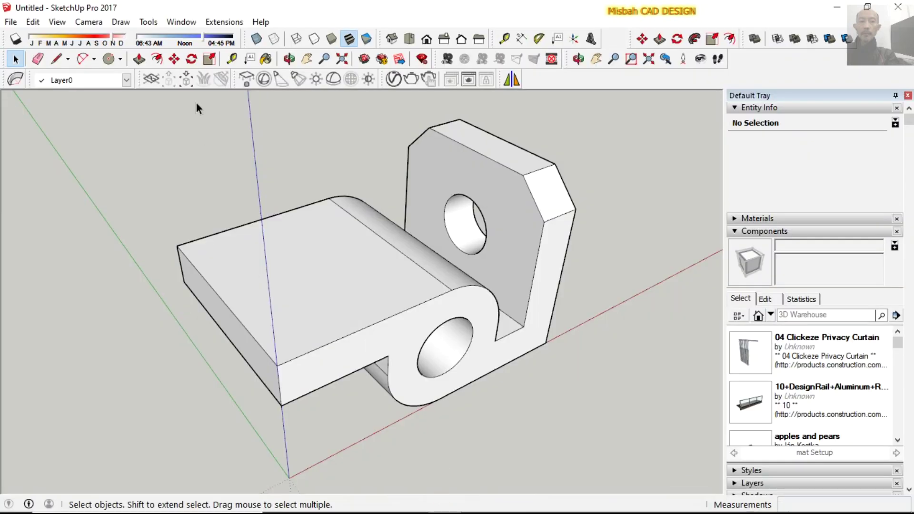
Create Tape Measure guide lines offset 16 mm in from the base plate edges
left_click(233, 60)
left_click(197, 268)
type("16")
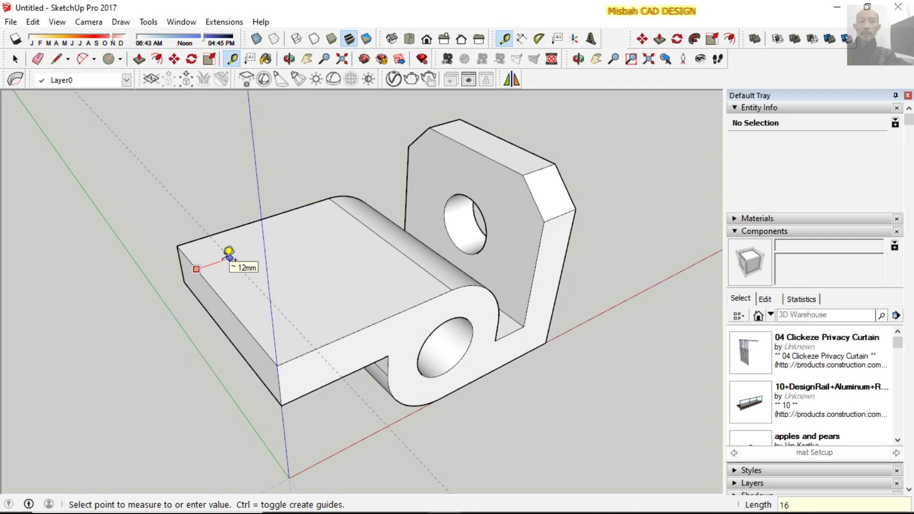
left_click(228, 253)
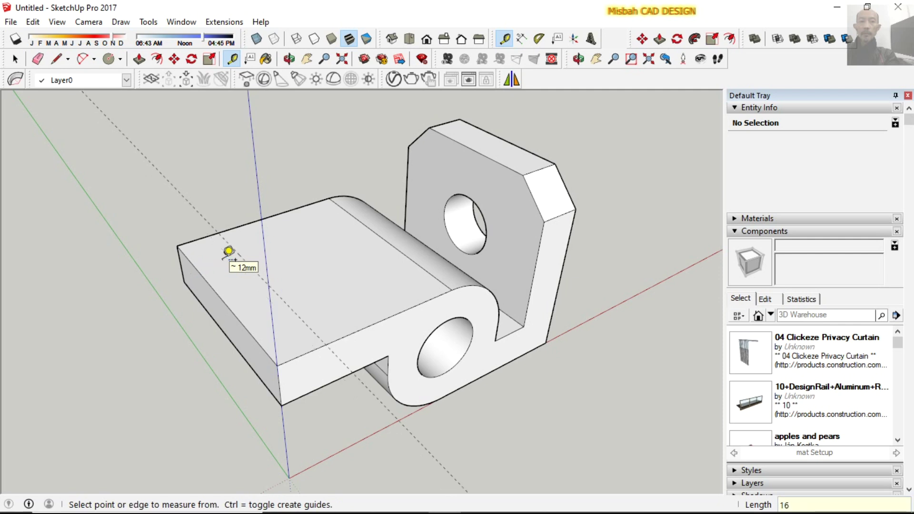
left_click(204, 240)
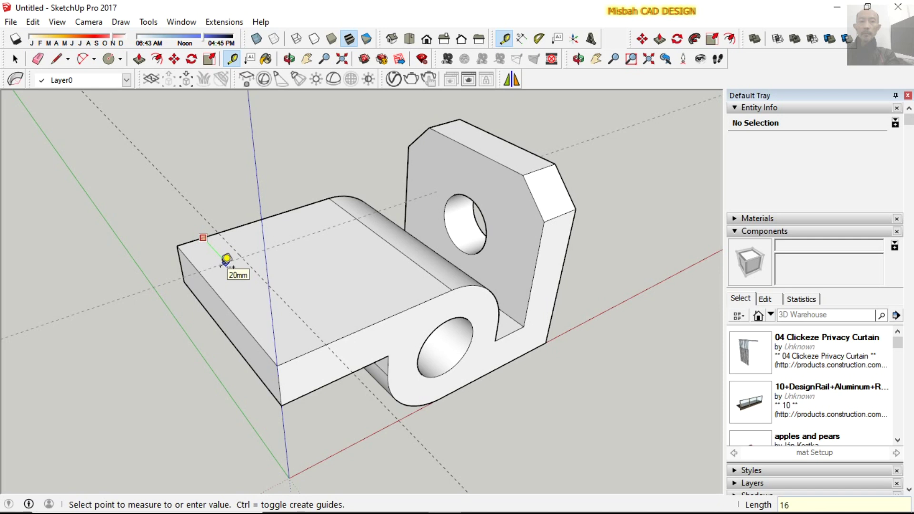
key("Return")
left_click(297, 359)
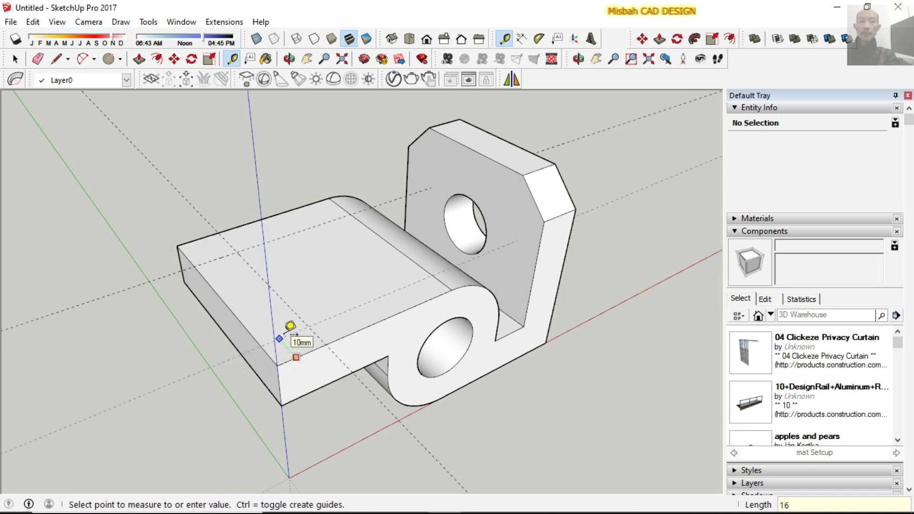
key("Return")
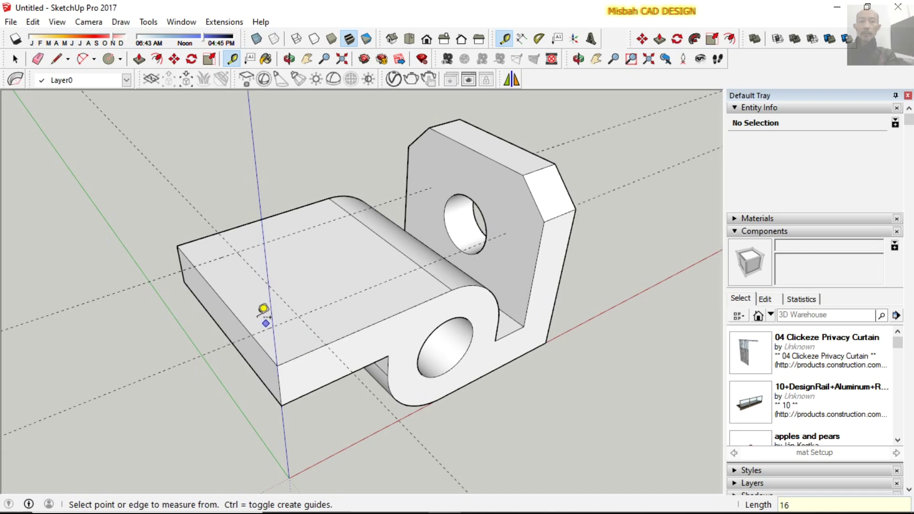
Draw a line along a guide, splitting the base's top face
left_click(58, 60)
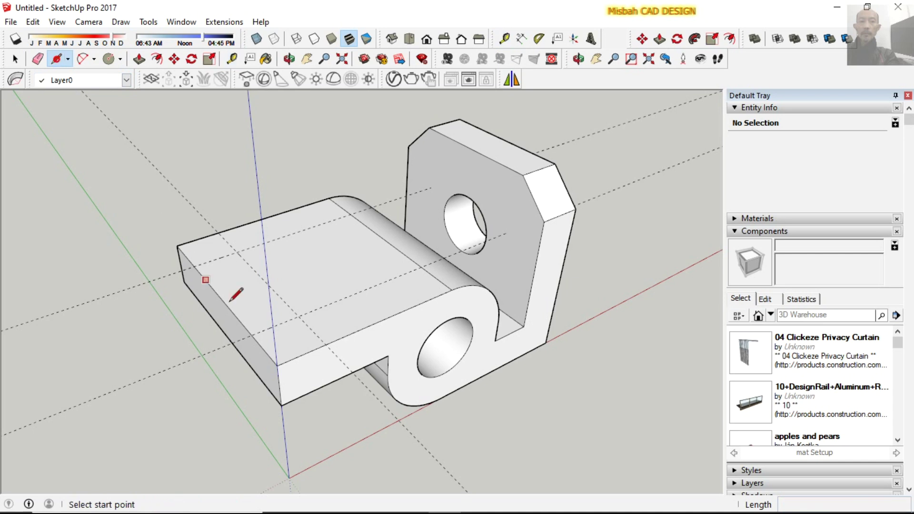
left_click(220, 298)
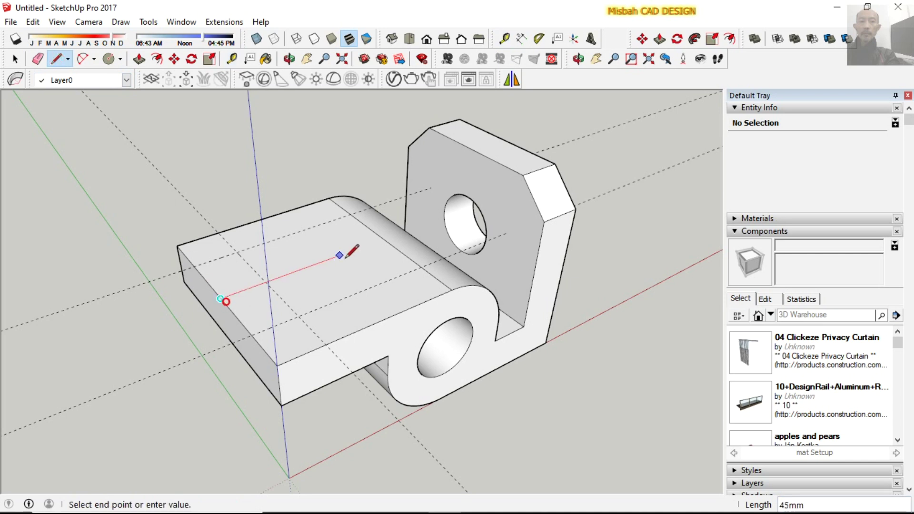
left_click(384, 237)
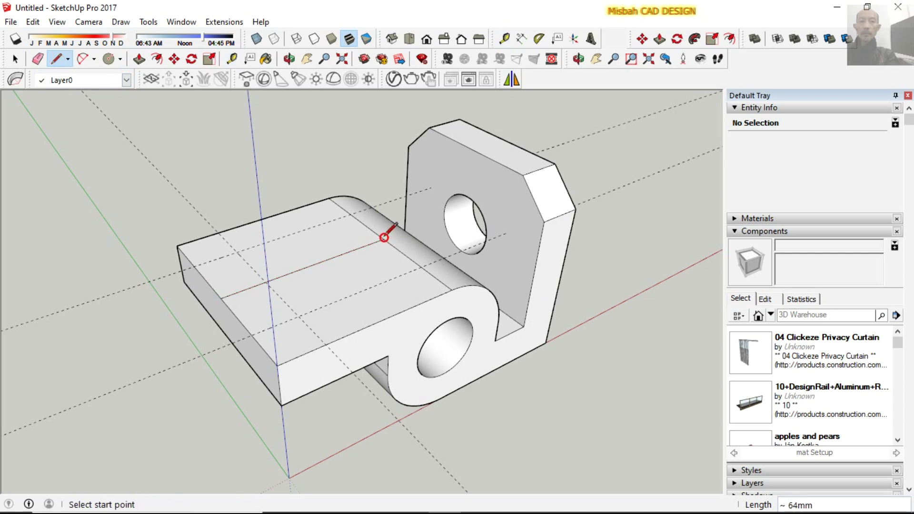
key("space")
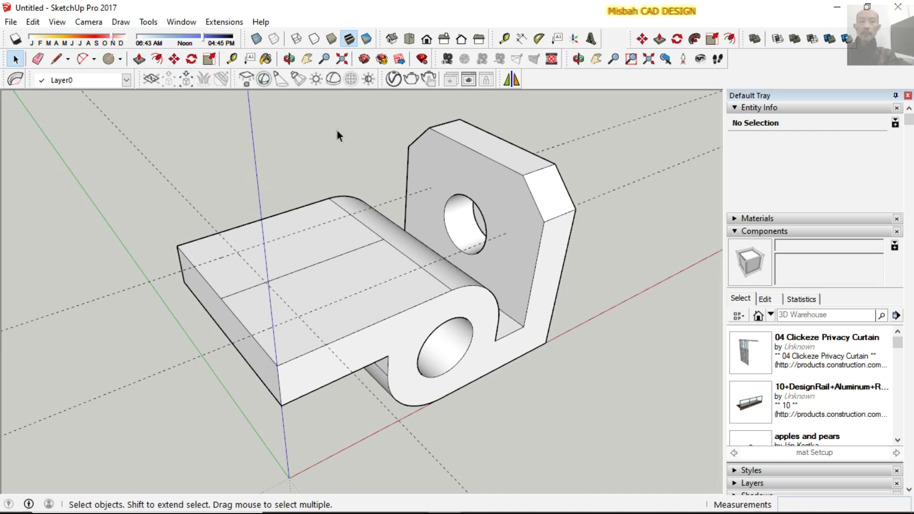
Add two 22 mm hole-spacing dimensions on the base plate, then view the reference drawing
left_click(522, 38)
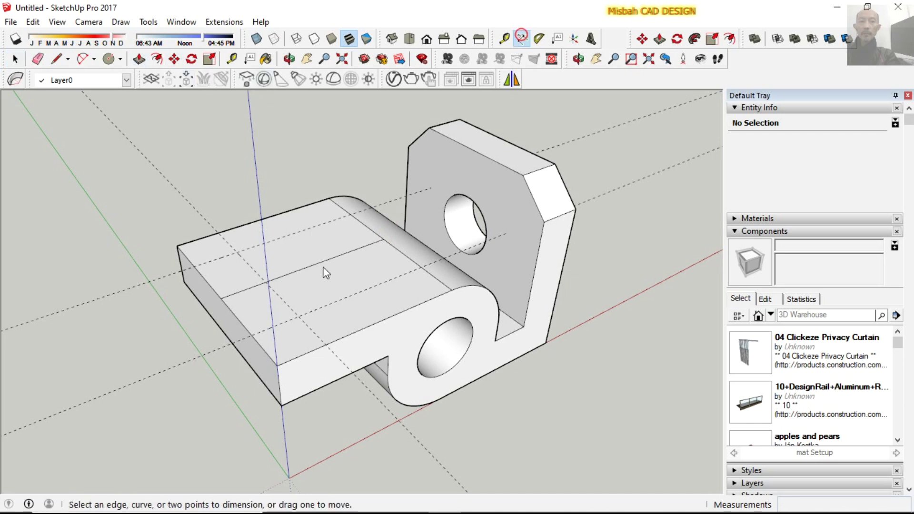
left_click(326, 272)
key("Escape")
left_click(221, 298)
left_click(250, 334)
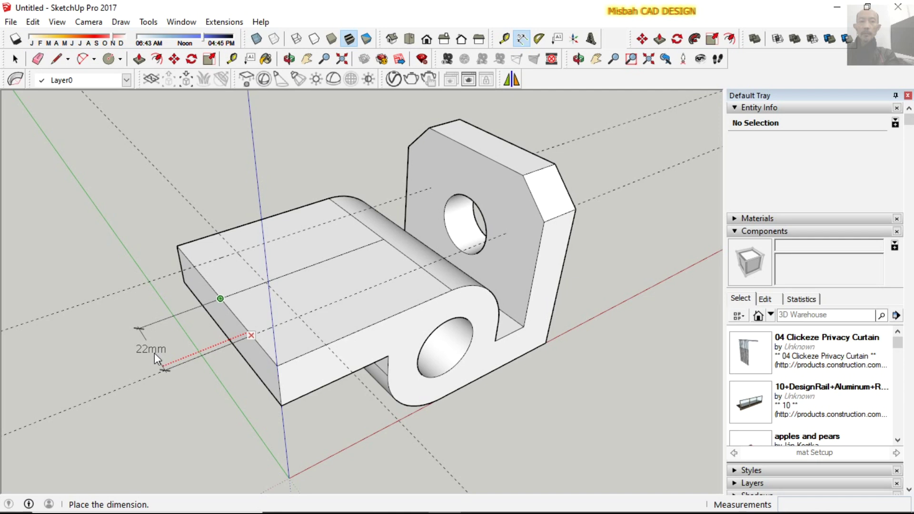
left_click(154, 353)
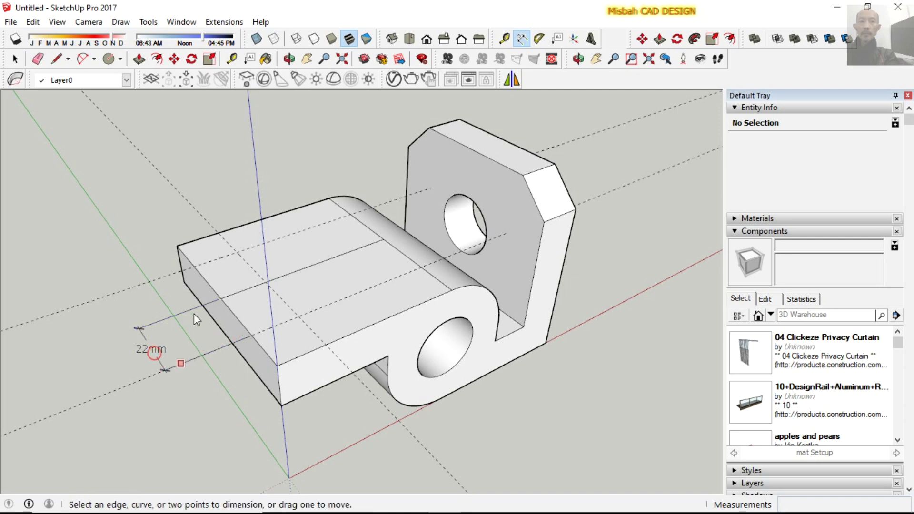
left_click(193, 268)
left_click(221, 299)
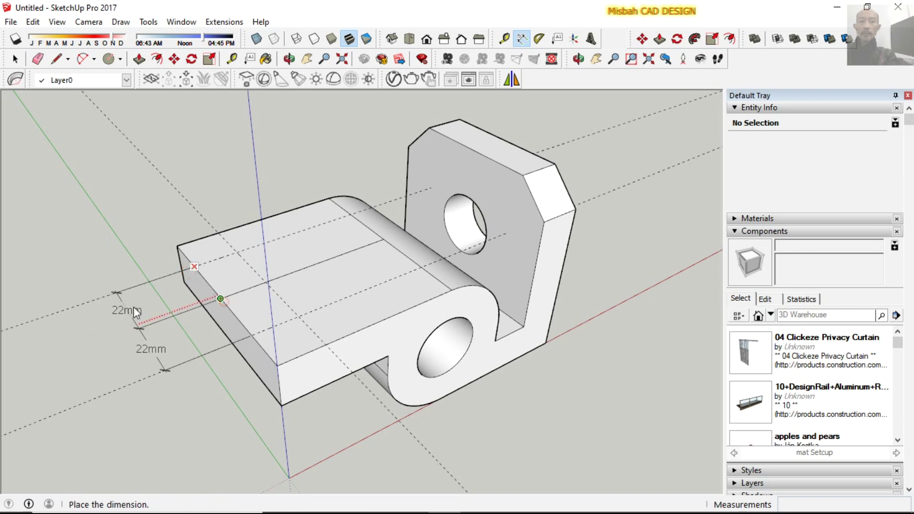
left_click(129, 305)
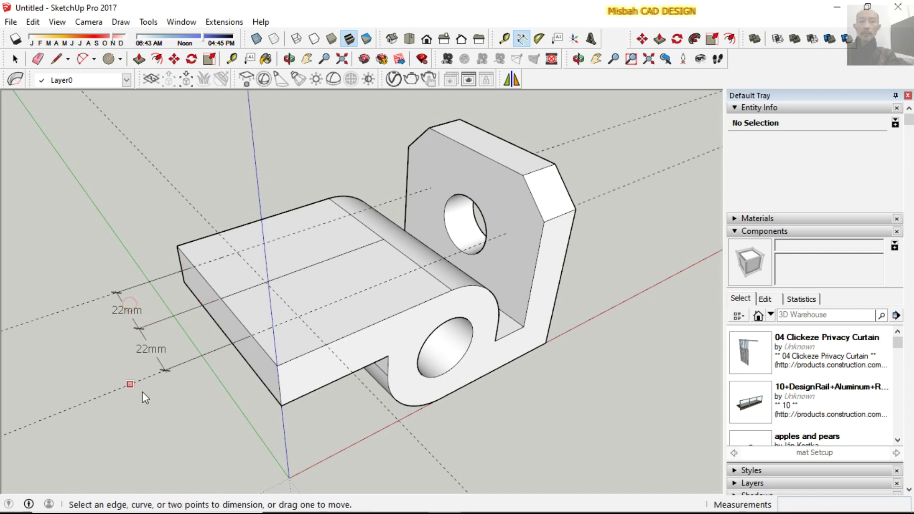
key("space")
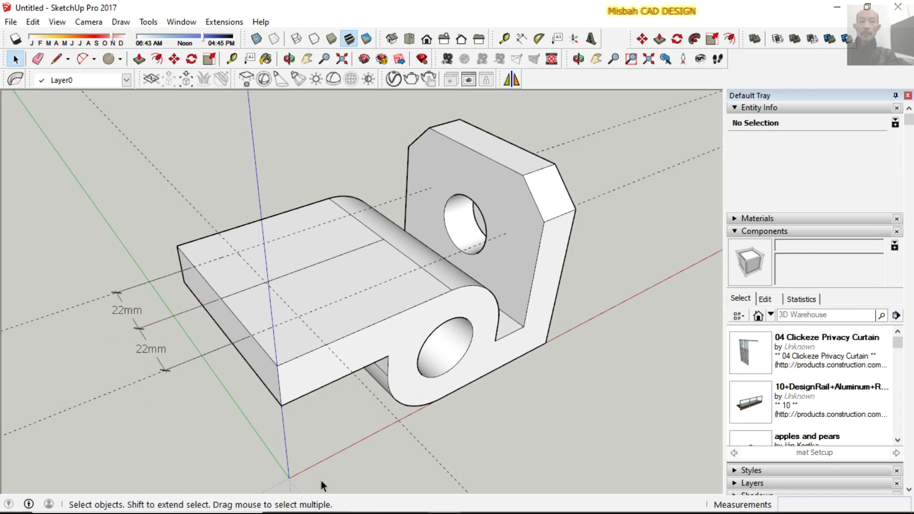
left_click(415, 497)
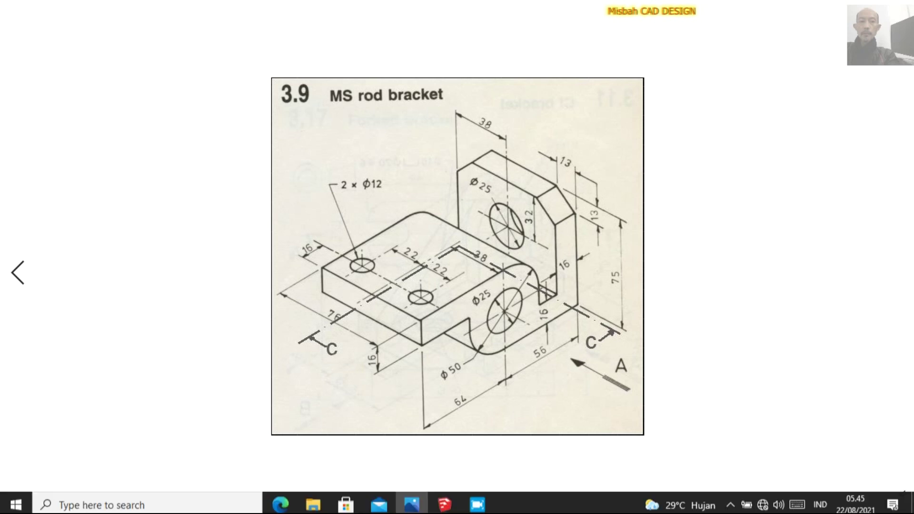
Return from Photos to the dimensioned bracket model and resume dimensioning
left_click(444, 500)
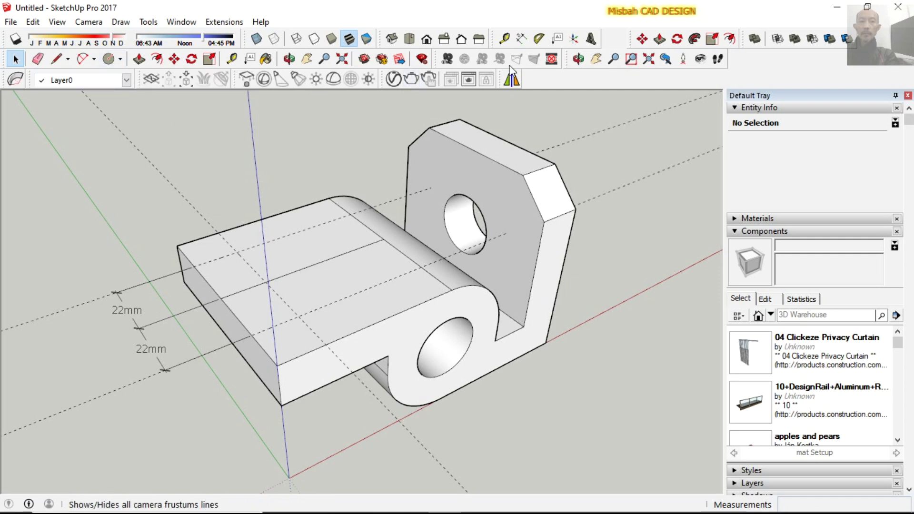
left_click(522, 38)
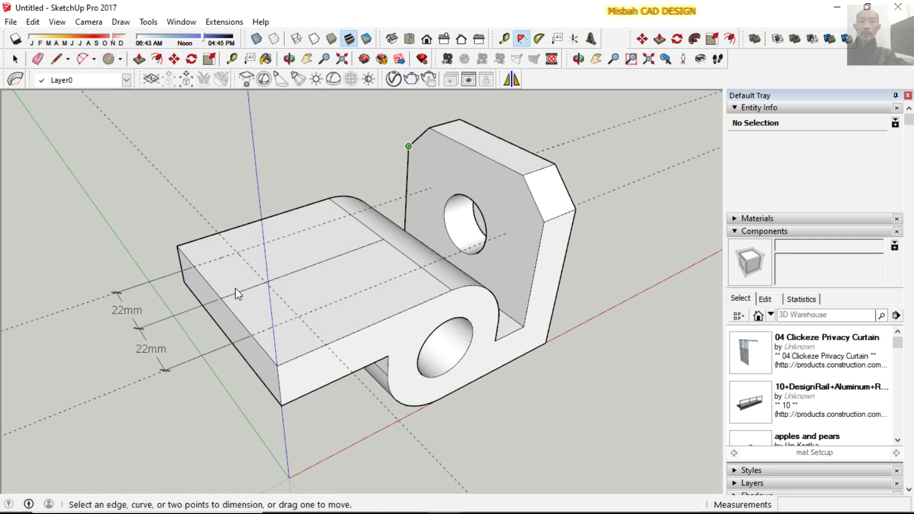
Add a 16 mm dimension from the base plate's corner
left_click(180, 247)
left_click(219, 232)
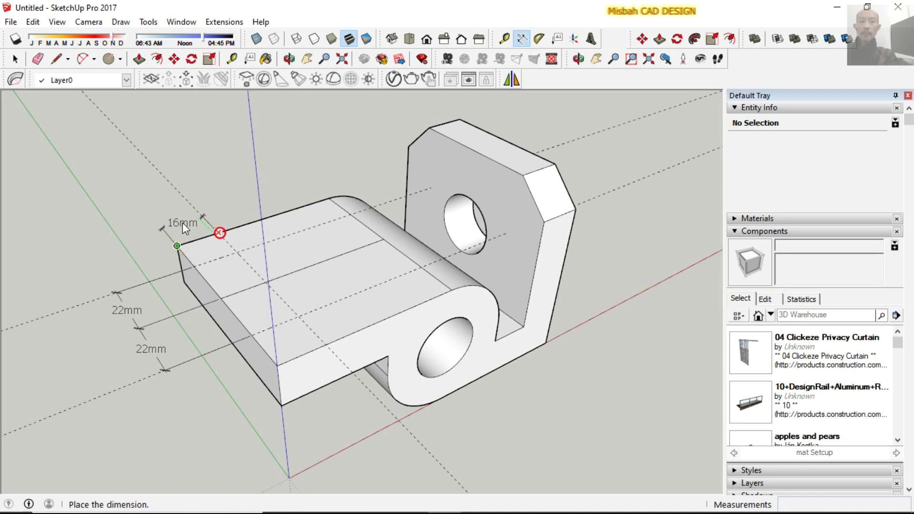
left_click(182, 222)
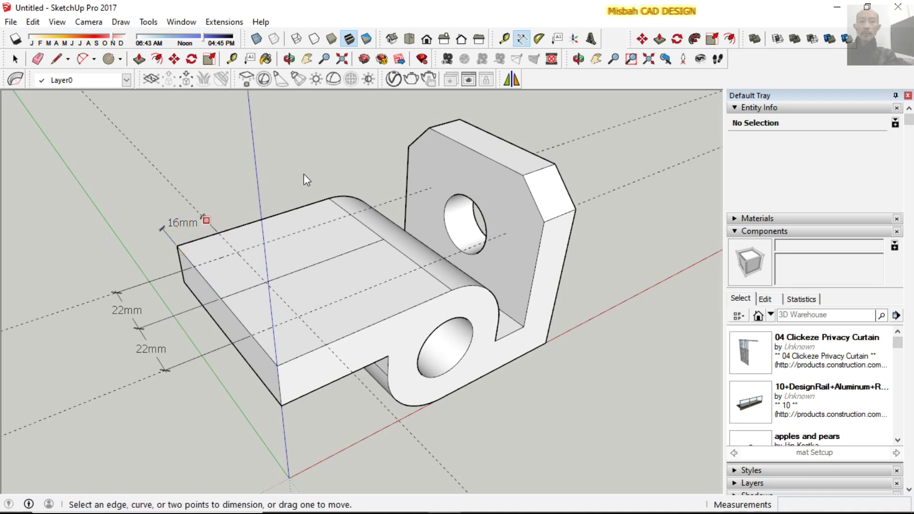
key("space")
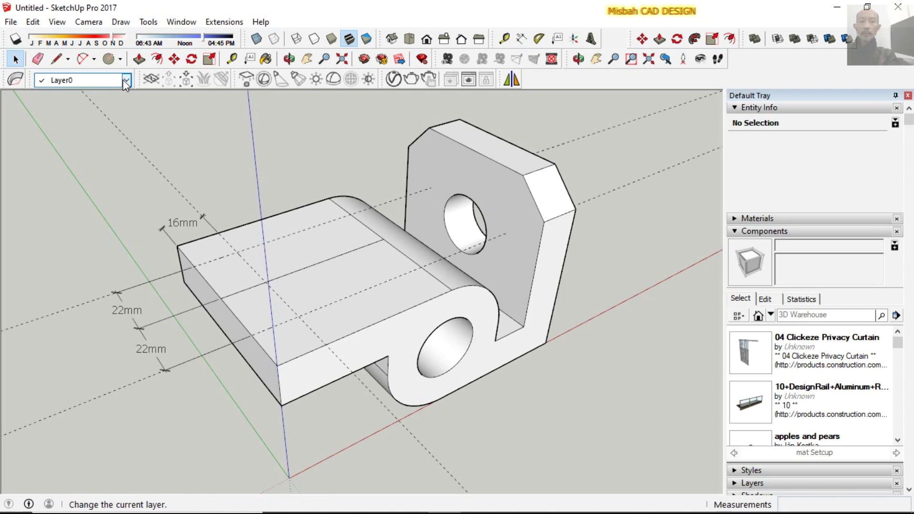
Draw two 6 mm-radius hole circles at the guide intersections on the base's top face
left_click(108, 58)
scroll(203, 258, "up", 2)
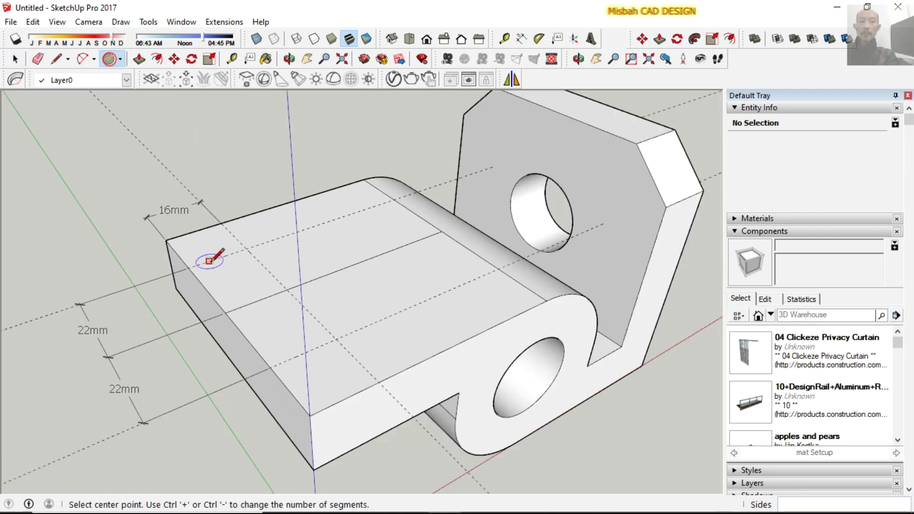
left_click(243, 251)
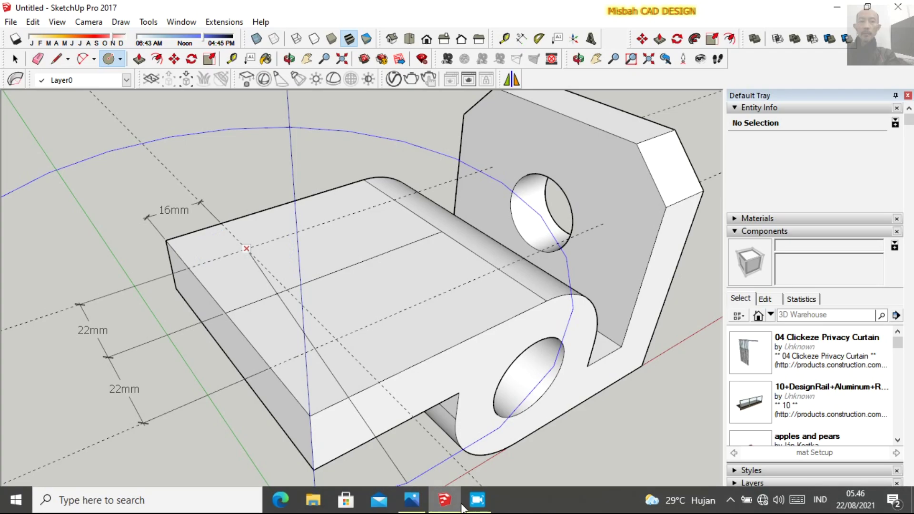
left_click(417, 505)
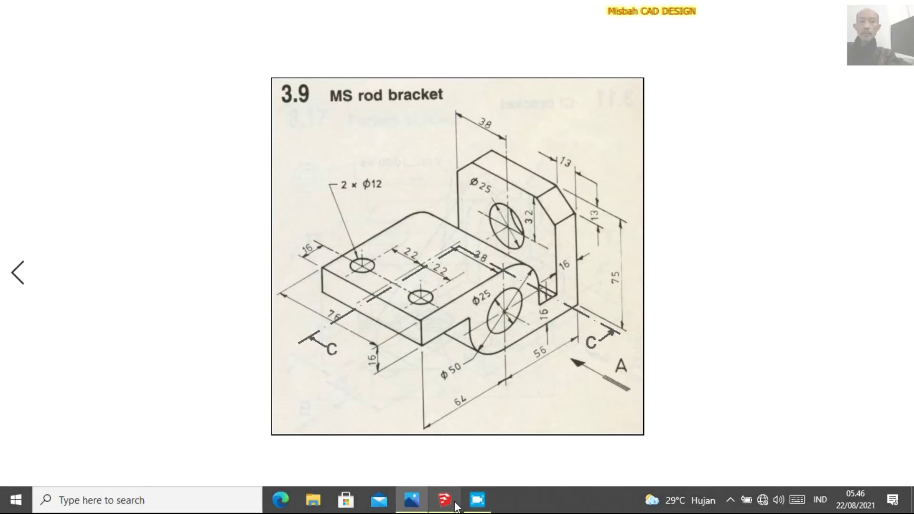
left_click(454, 504)
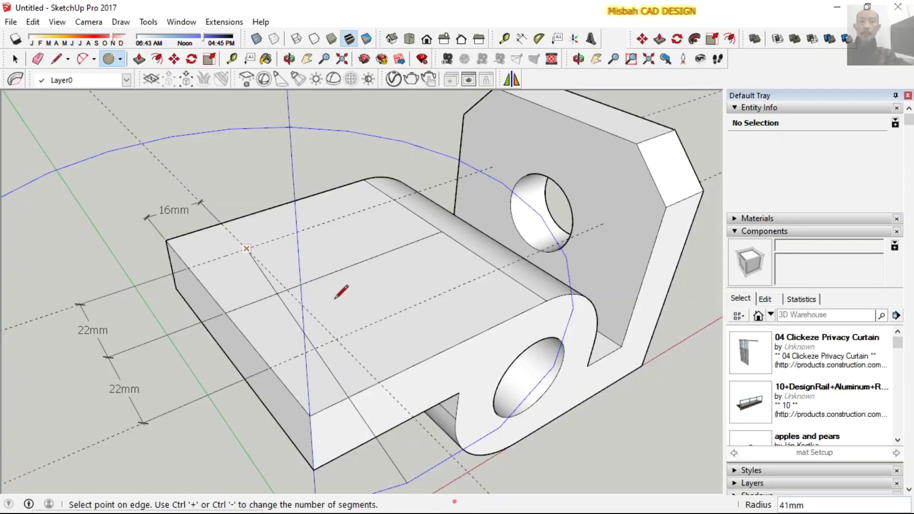
left_click(273, 253)
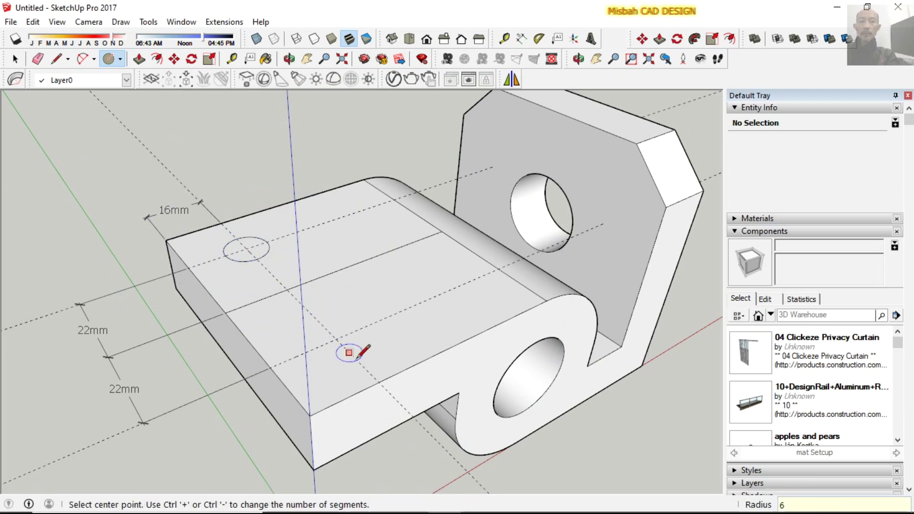
left_click(340, 336)
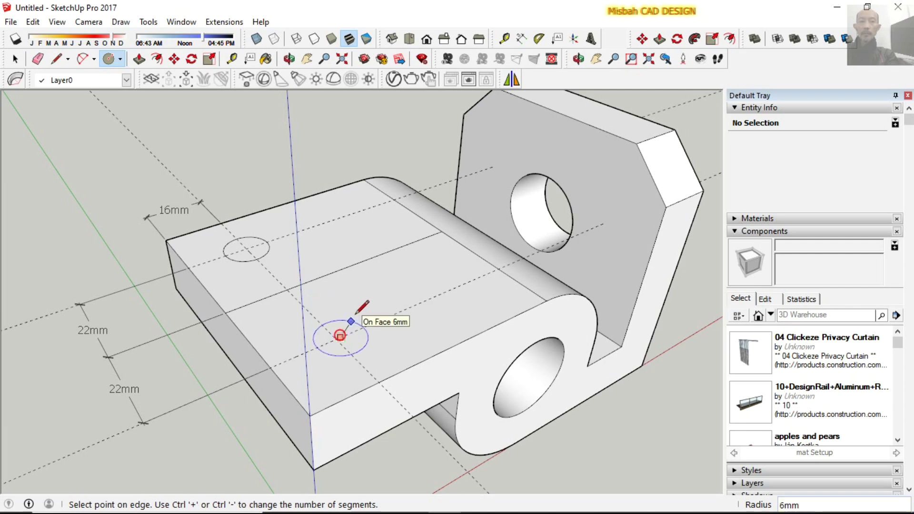
left_click(355, 315)
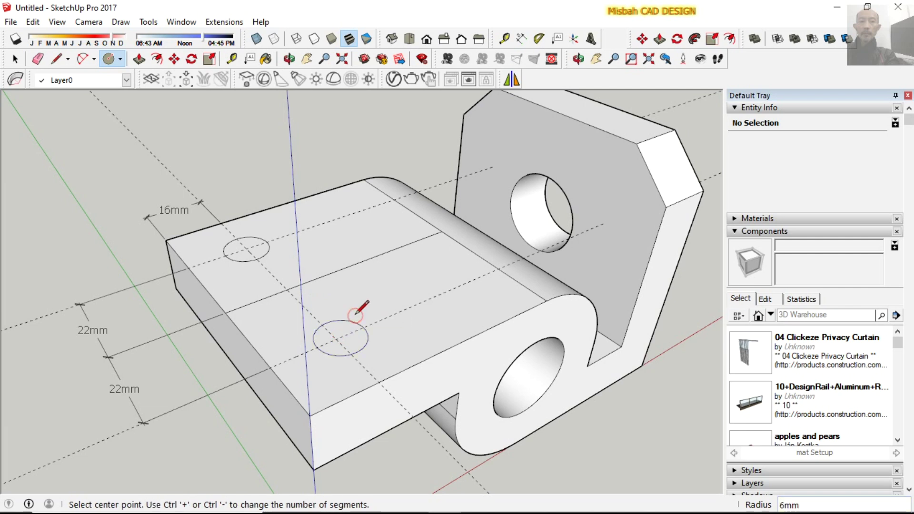
key("space")
Set both hole circles to 64 segments in Entity Info
left_click(268, 249)
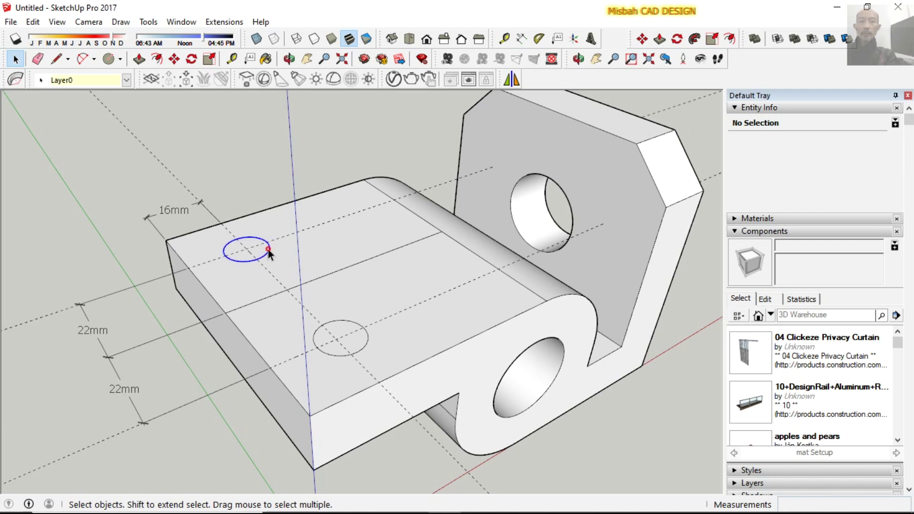
left_click(842, 174)
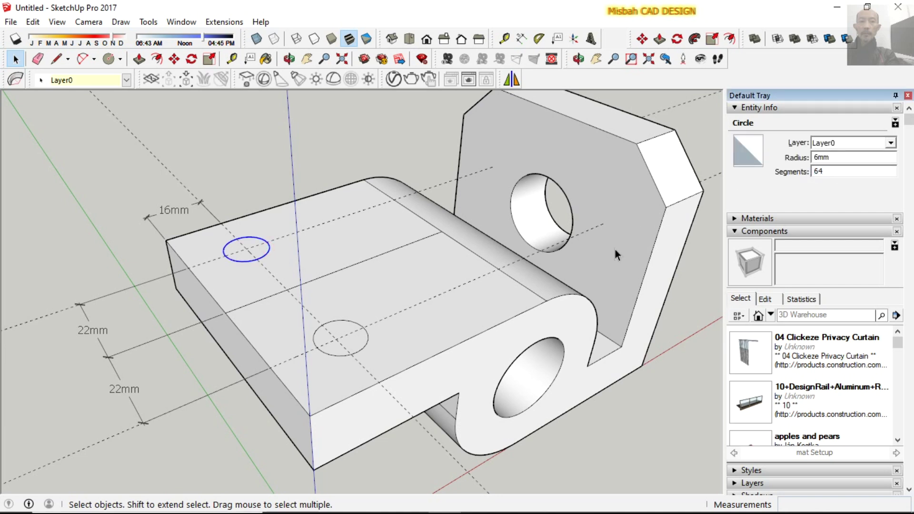
left_click(370, 339)
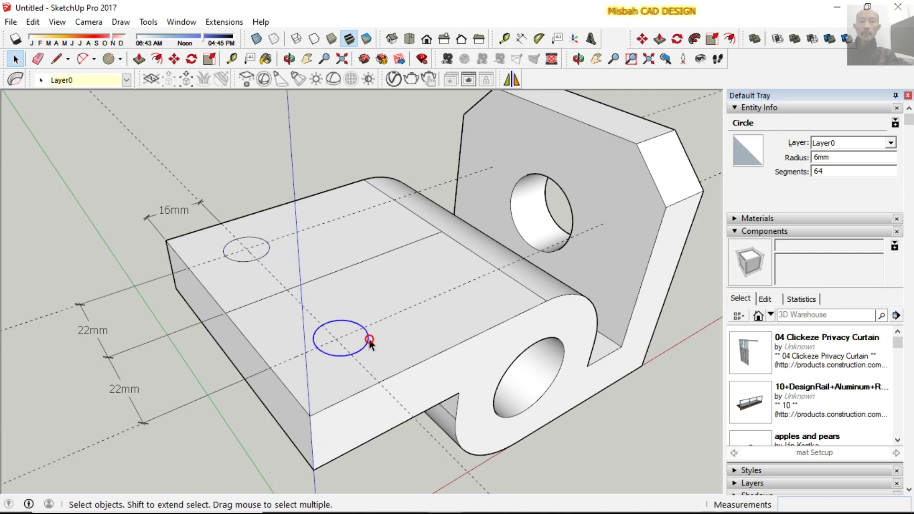
double_click(826, 173)
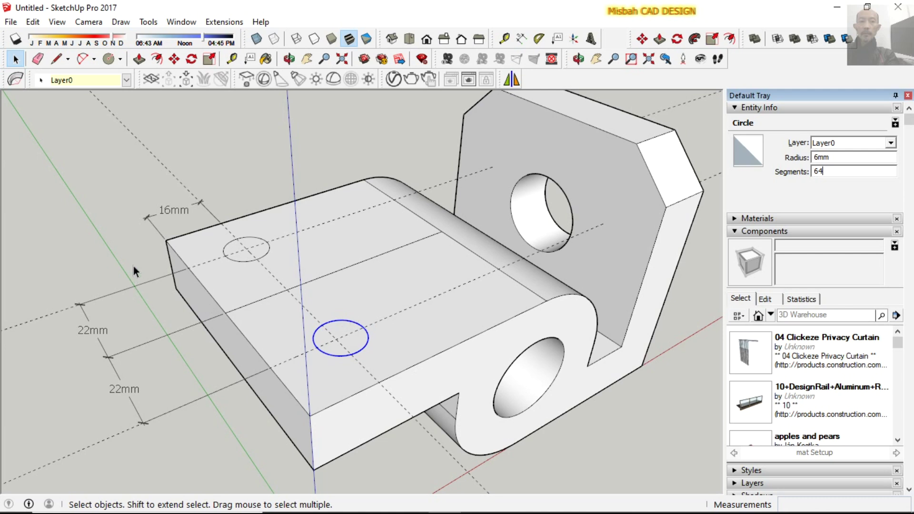
left_click(119, 236)
Erase the 22 mm and 16 mm dimensions and the guide lines
key("e")
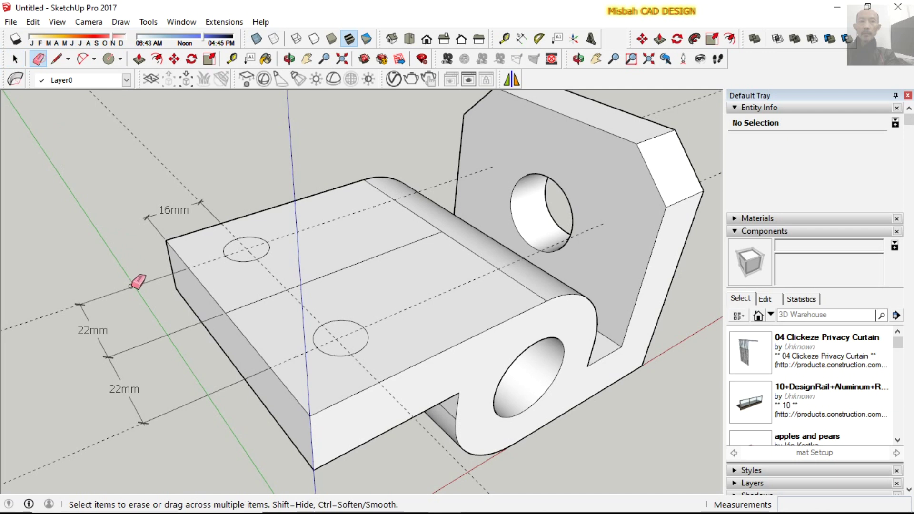
left_click(140, 280)
left_click(164, 210)
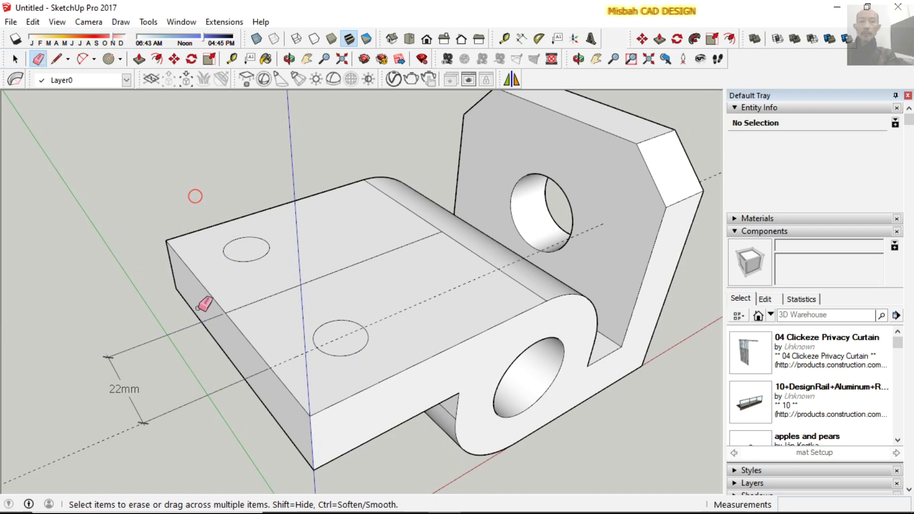
left_click(185, 327)
left_click(248, 305)
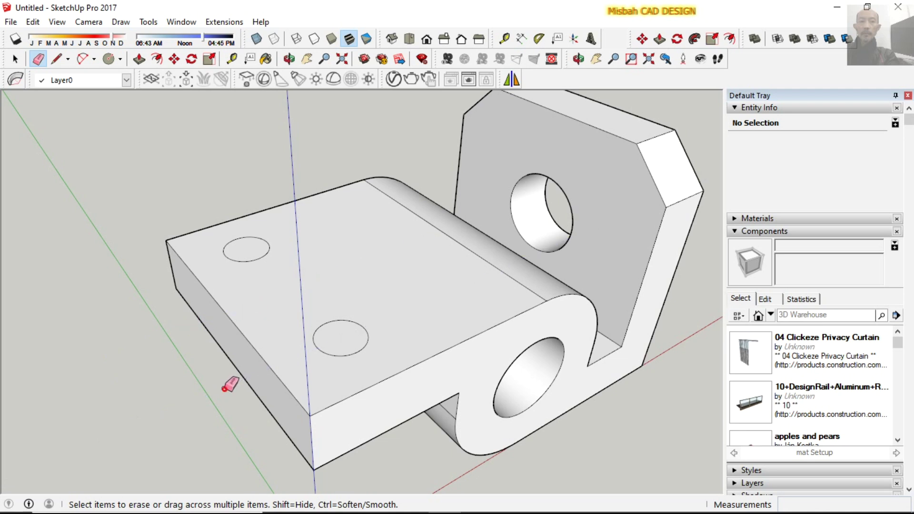
scroll(374, 295, "down", 2)
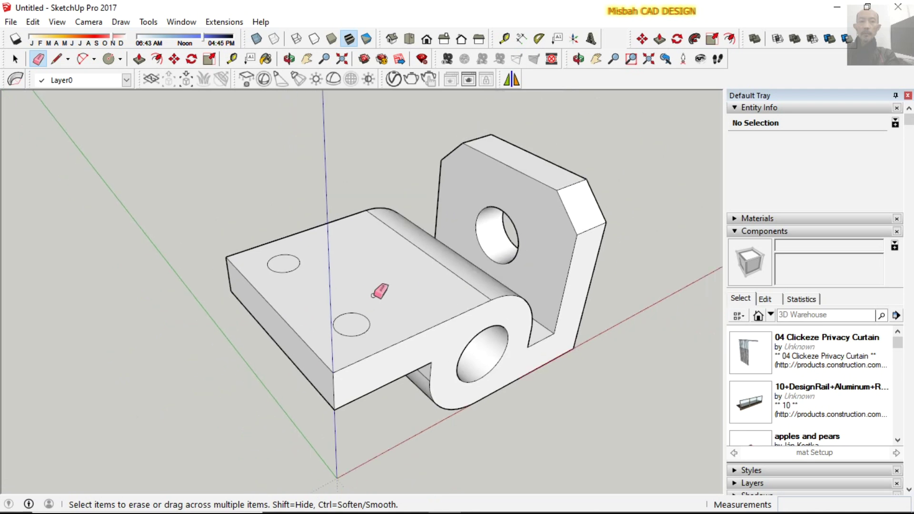
Push both circles 16 mm down through the base plate to form holes
key("p")
scroll(283, 264, "up", 2)
left_click(281, 264)
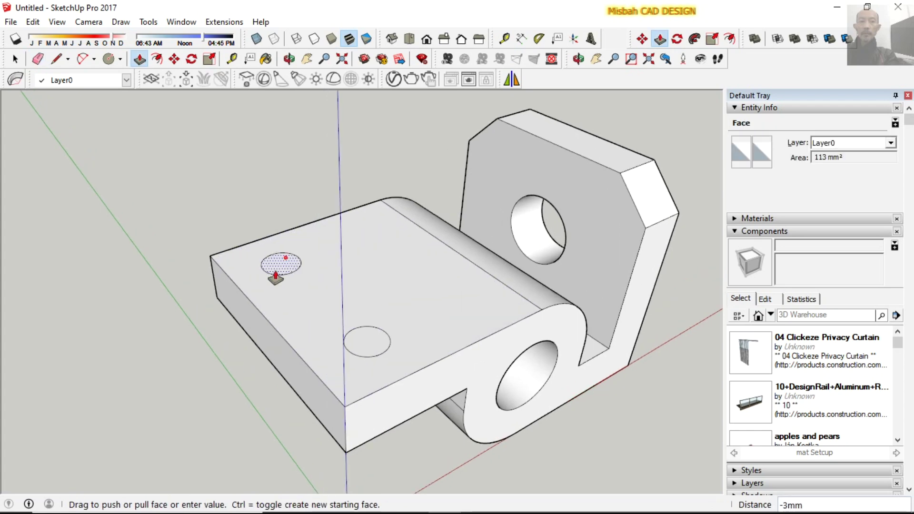
left_click(240, 328)
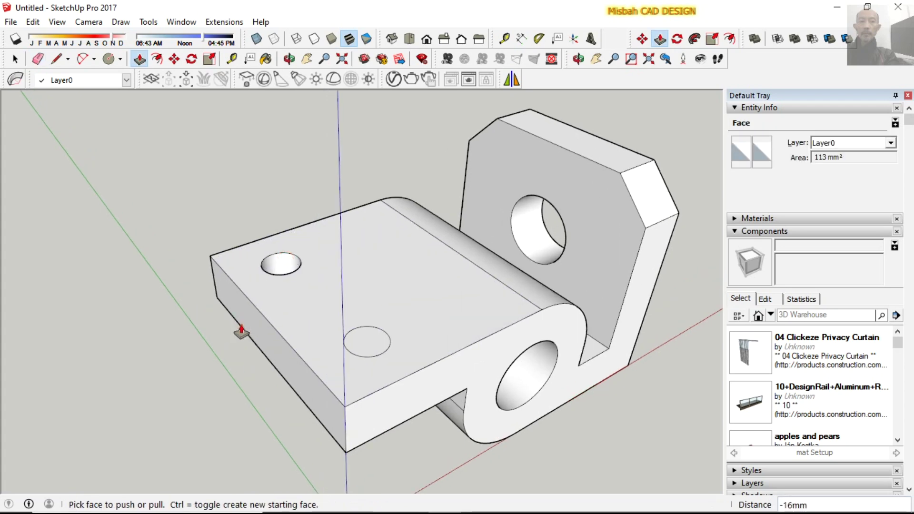
left_click(370, 345)
left_click(320, 426)
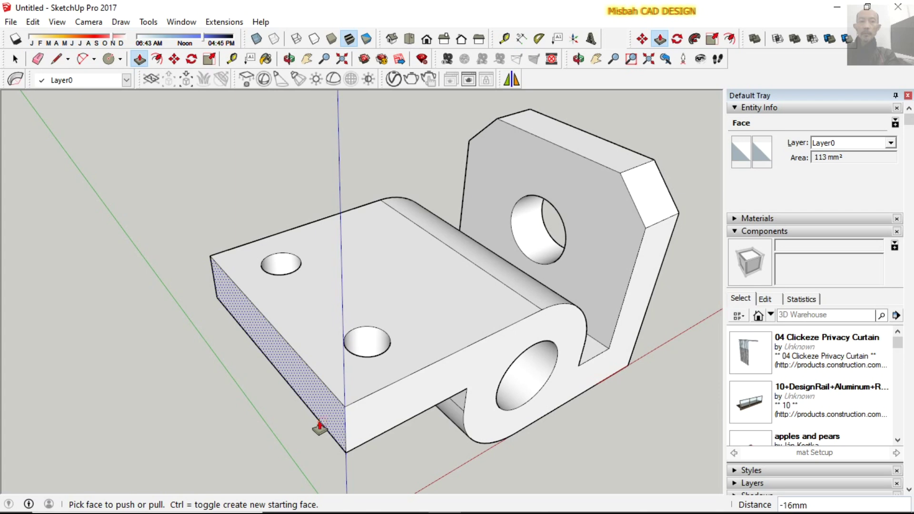
key("space")
scroll(424, 260, "down", 3)
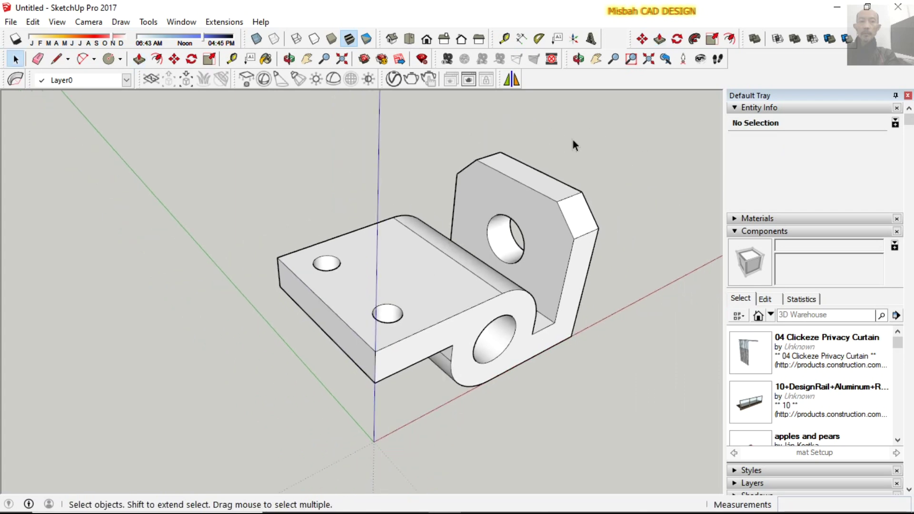
left_click(578, 59)
mouse_move(414, 265)
left_mouse_down()
mouse_move(533, 315)
mouse_move(351, 168)
mouse_move(310, 163)
mouse_move(271, 224)
mouse_move(314, 338)
mouse_move(357, 382)
mouse_move(400, 307)
mouse_move(419, 337)
mouse_move(465, 261)
left_mouse_up()
scroll(417, 349, "up", 3)
scroll(413, 319, "down", 1)
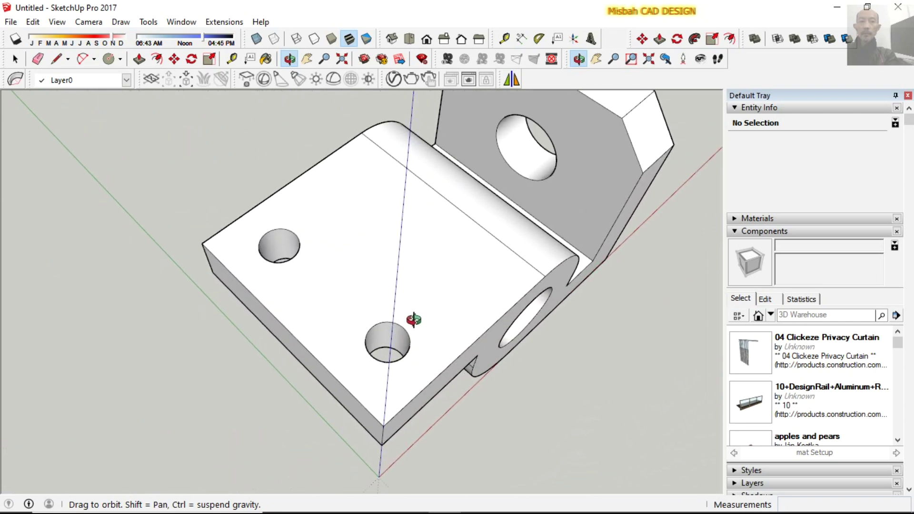
scroll(414, 319, "down", 2)
mouse_move(426, 301)
left_mouse_down()
mouse_move(419, 249)
mouse_move(385, 200)
mouse_move(424, 194)
mouse_move(465, 258)
mouse_move(316, 204)
mouse_move(508, 282)
mouse_move(352, 187)
left_mouse_up()
mouse_move(469, 255)
left_mouse_down()
mouse_move(404, 317)
mouse_move(327, 344)
mouse_move(408, 410)
mouse_move(265, 336)
mouse_move(222, 334)
left_mouse_up()
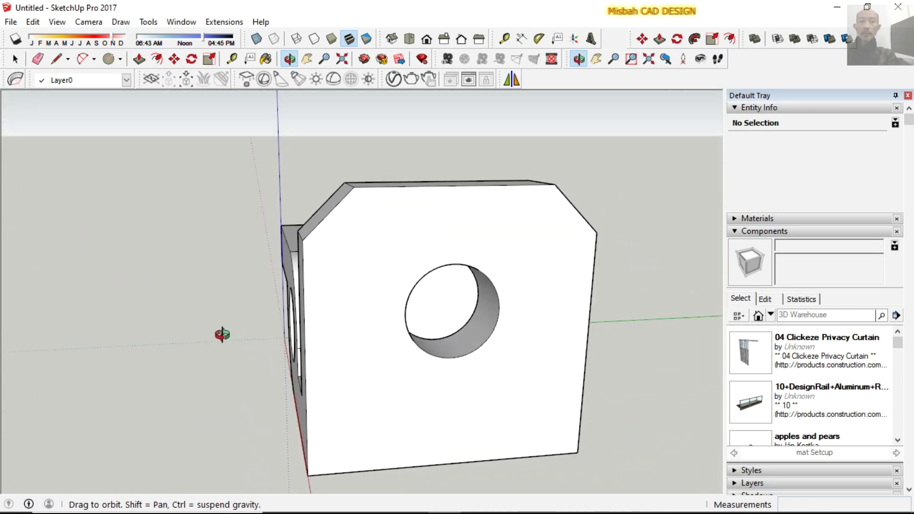
mouse_move(525, 330)
left_mouse_down()
mouse_move(231, 328)
mouse_move(433, 302)
mouse_move(257, 347)
mouse_move(422, 330)
mouse_move(306, 361)
mouse_move(373, 320)
mouse_move(210, 310)
mouse_move(329, 287)
mouse_move(400, 302)
mouse_move(321, 313)
mouse_move(296, 276)
mouse_move(310, 312)
left_mouse_up()
right_click(342, 295)
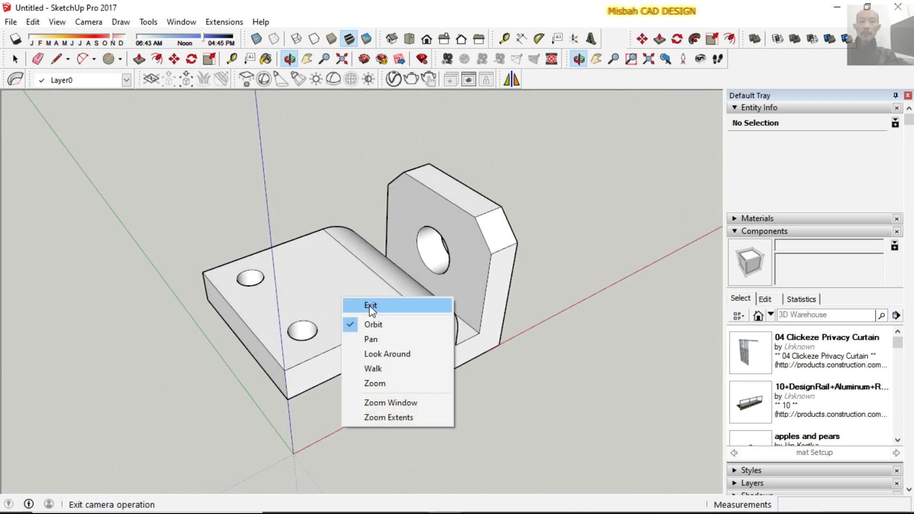
Select all 1202 entities of the bracket and make them one group
left_click(370, 305)
triple_click(353, 292)
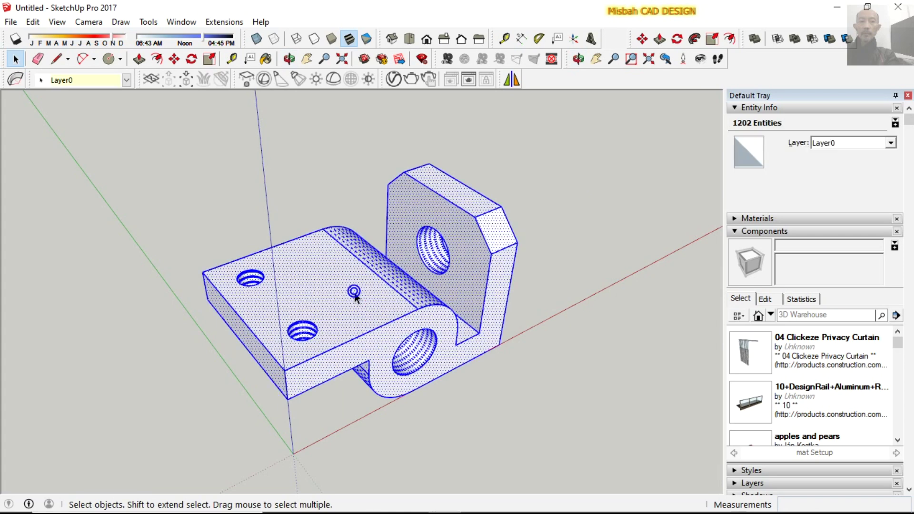
right_click(355, 293)
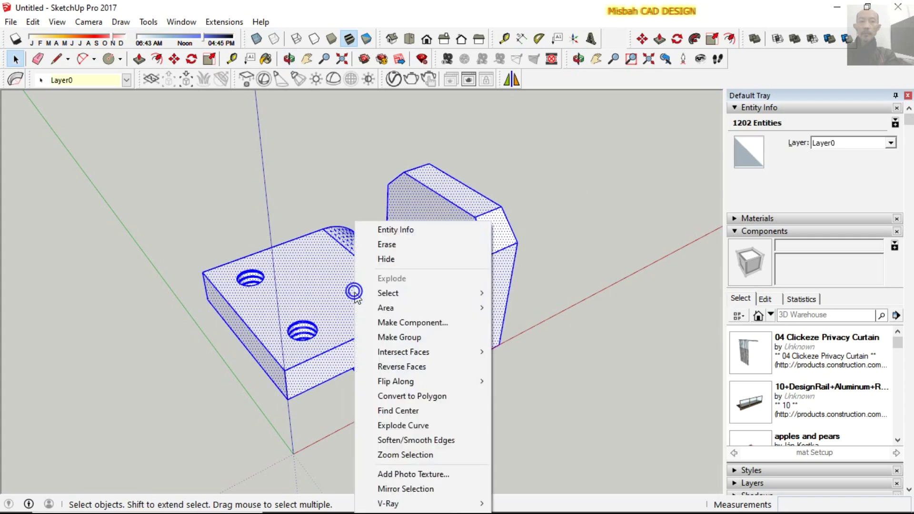
left_click(400, 336)
left_click(559, 214)
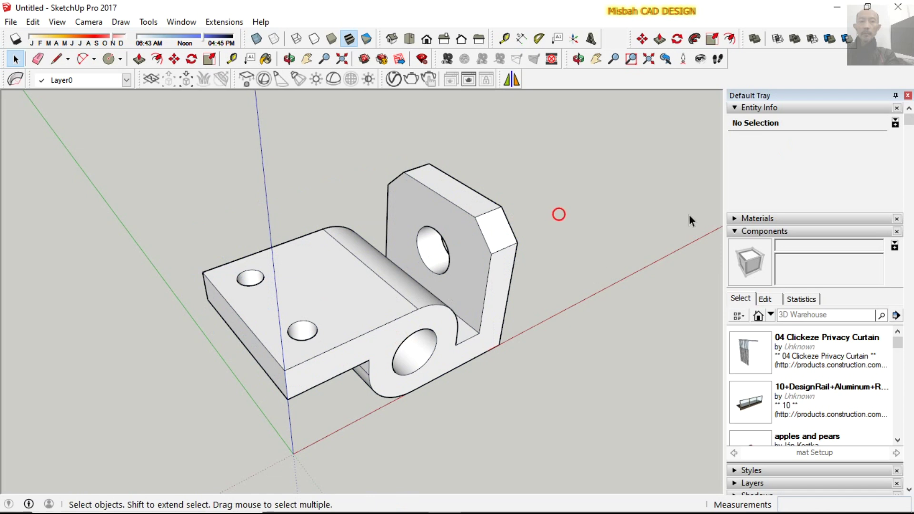
left_click(735, 110)
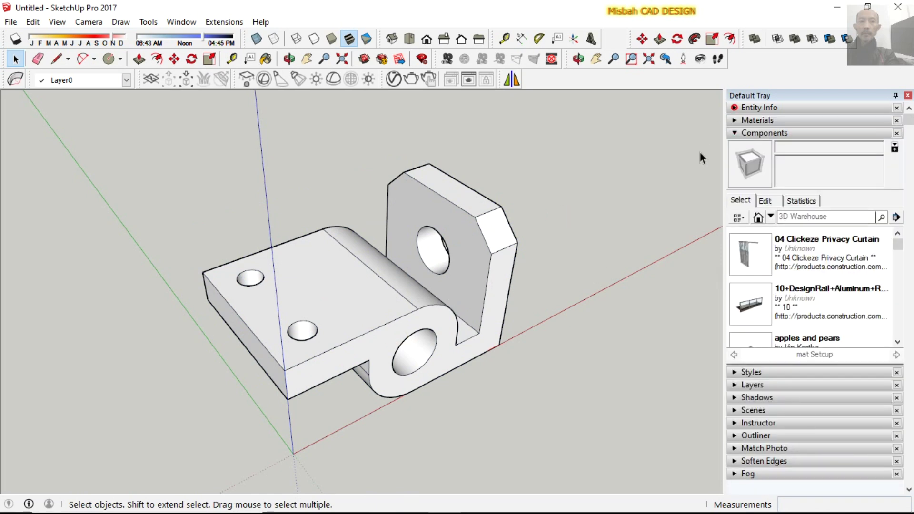
Paint the grouped bracket with the blue Color I03 material
left_click(735, 134)
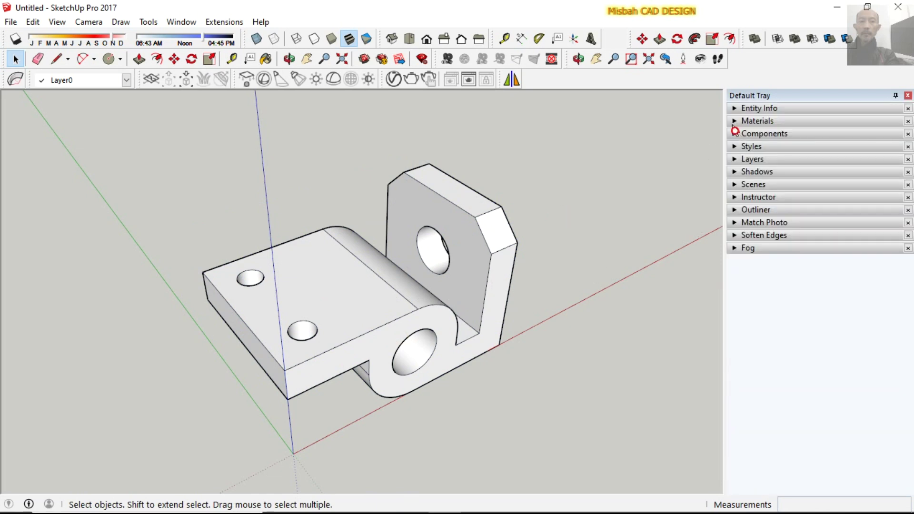
left_click(734, 121)
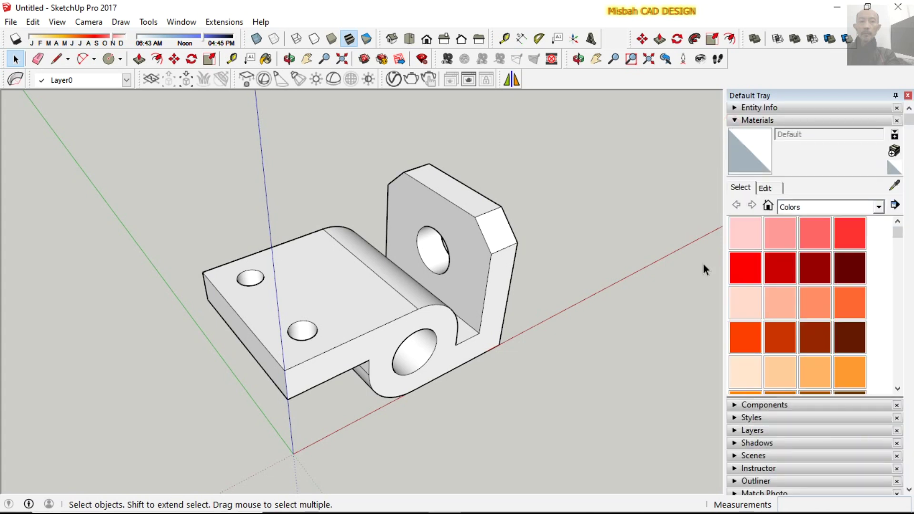
left_click_drag(901, 241, 904, 327)
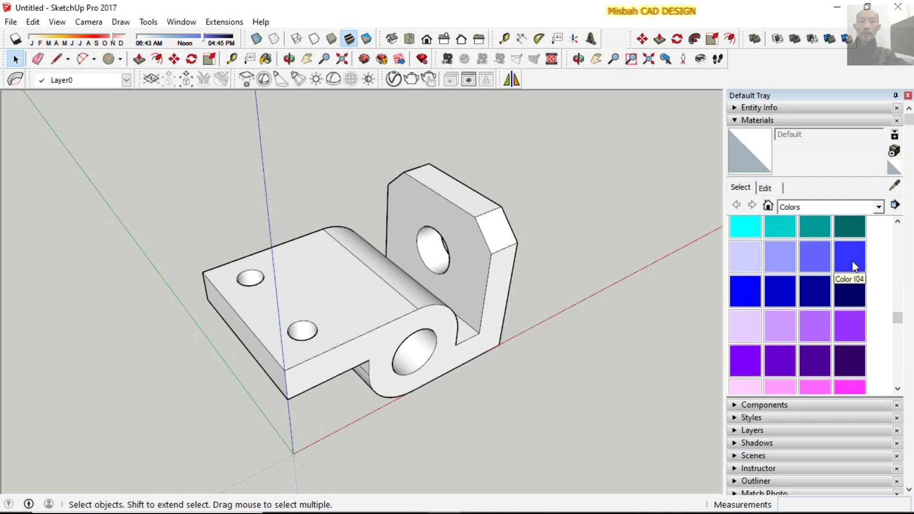
left_click(815, 258)
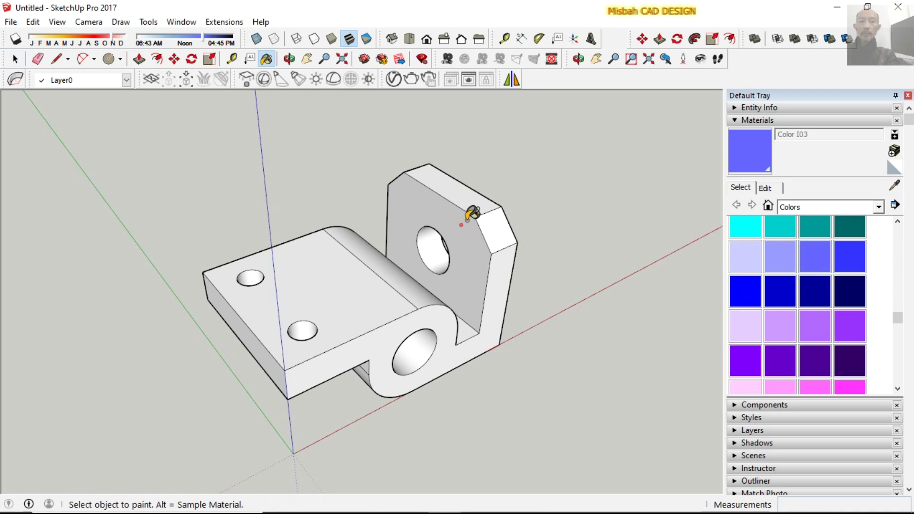
left_click(460, 225)
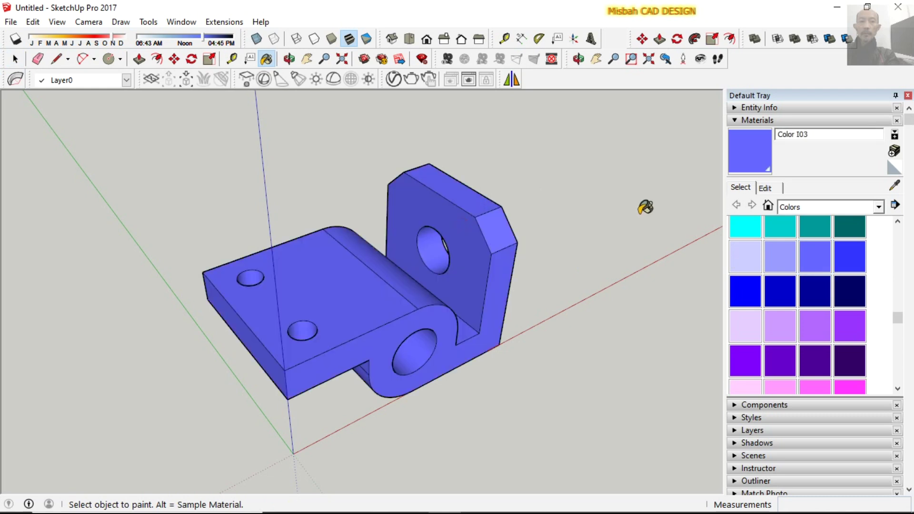
key("space")
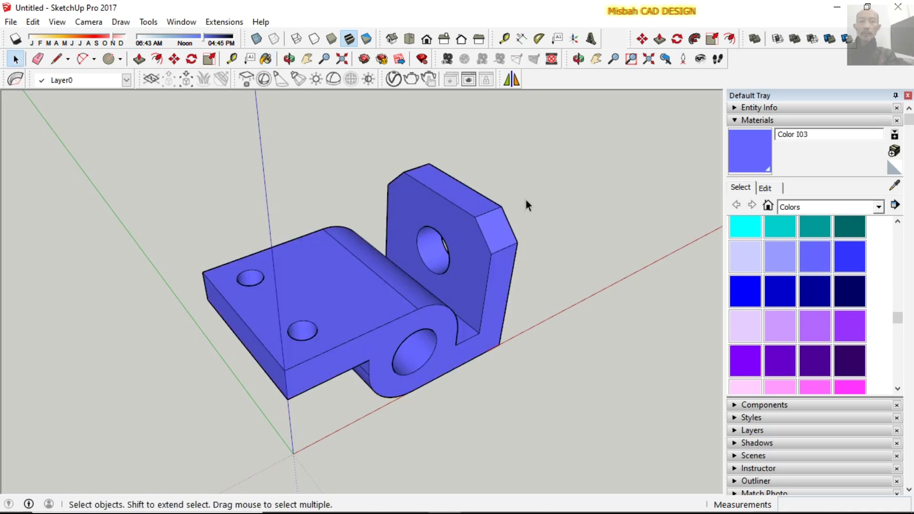
scroll(523, 191, "down", 2)
left_click(578, 59)
mouse_move(490, 278)
left_mouse_down()
mouse_move(470, 226)
mouse_move(395, 220)
mouse_move(380, 191)
mouse_move(402, 275)
mouse_move(355, 227)
mouse_move(278, 212)
mouse_move(543, 283)
mouse_move(582, 322)
mouse_move(495, 345)
mouse_move(536, 323)
mouse_move(631, 306)
mouse_move(412, 225)
left_mouse_up()
mouse_move(328, 220)
left_mouse_down()
mouse_move(259, 200)
mouse_move(212, 200)
left_mouse_up()
mouse_move(394, 252)
left_mouse_down()
mouse_move(236, 255)
mouse_move(384, 273)
mouse_move(453, 265)
mouse_move(451, 292)
mouse_move(345, 290)
mouse_move(397, 300)
mouse_move(357, 281)
mouse_move(327, 290)
mouse_move(415, 283)
mouse_move(349, 294)
mouse_move(436, 305)
mouse_move(353, 311)
left_mouse_up()
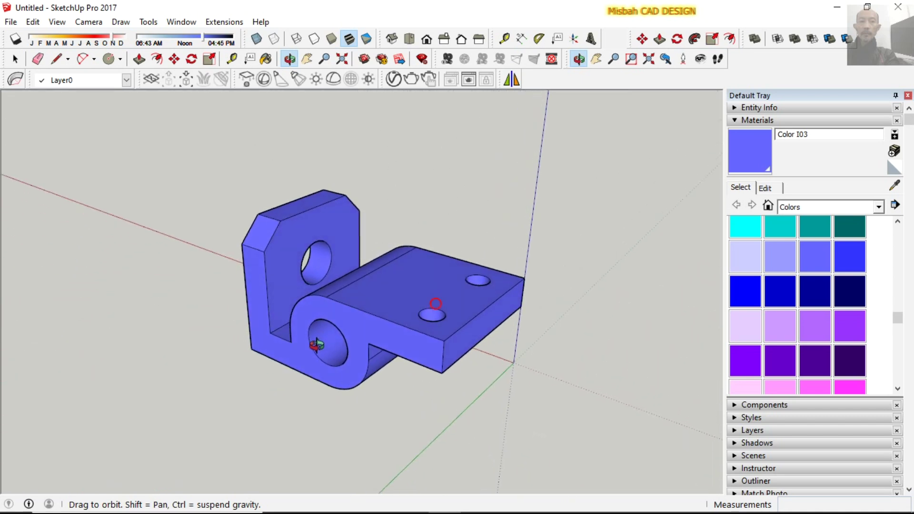
mouse_move(384, 342)
left_mouse_down()
mouse_move(410, 338)
mouse_move(359, 344)
mouse_move(465, 341)
mouse_move(358, 338)
mouse_move(385, 343)
mouse_move(351, 364)
mouse_move(425, 351)
mouse_move(351, 325)
mouse_move(387, 337)
mouse_move(442, 389)
mouse_move(457, 367)
mouse_move(367, 302)
mouse_move(374, 241)
mouse_move(404, 292)
mouse_move(357, 296)
mouse_move(447, 387)
mouse_move(520, 431)
left_mouse_up()
right_click(603, 336)
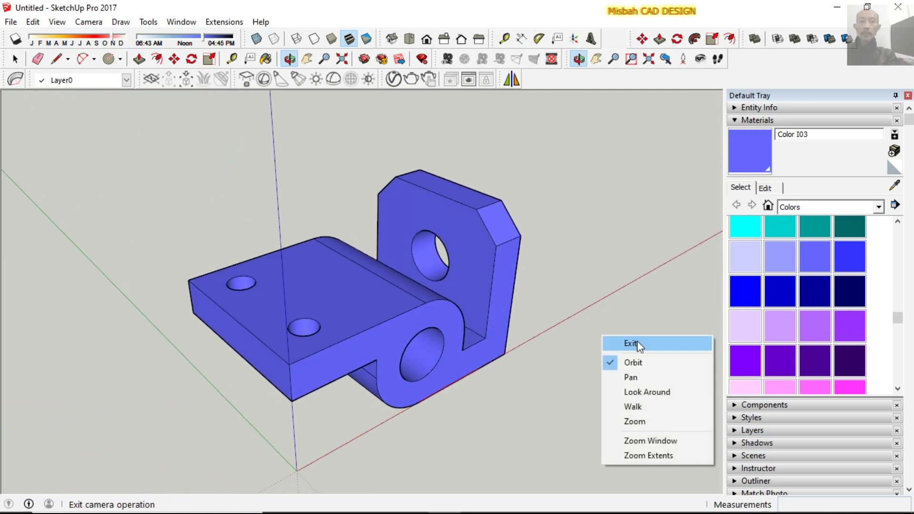
left_click(637, 341)
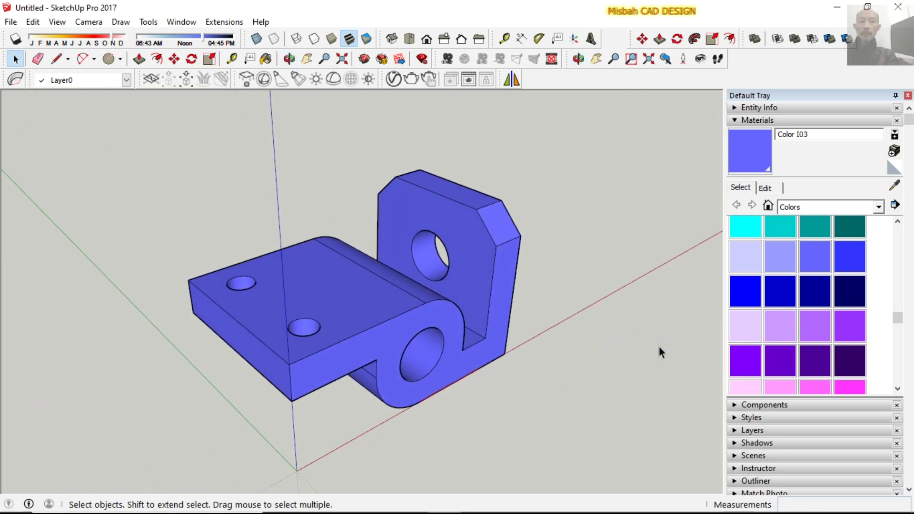